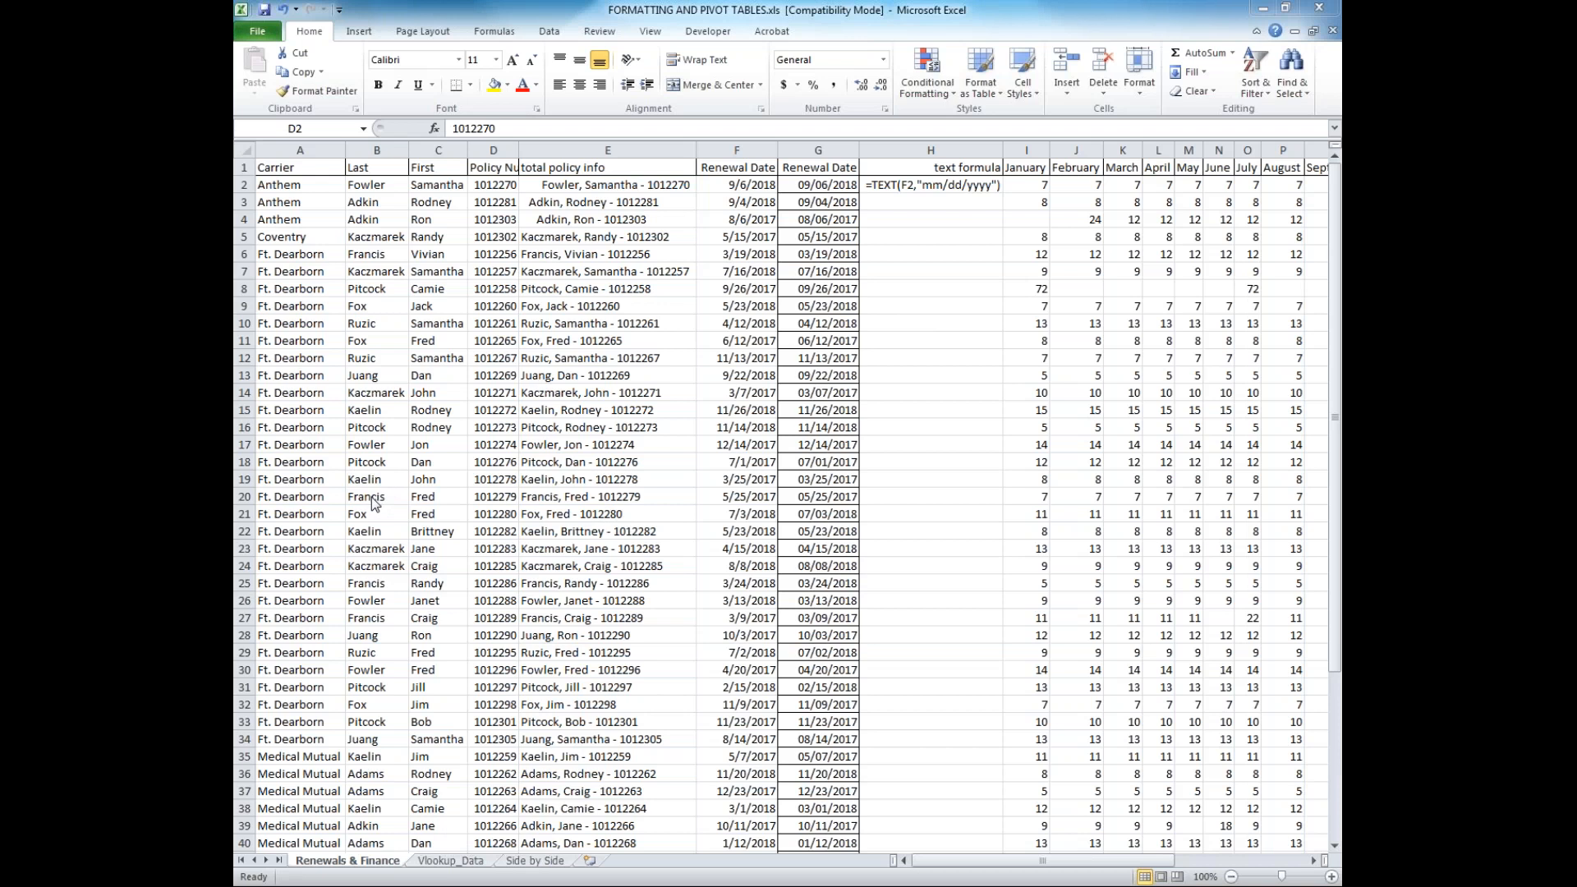
Inspect the contents of the first policy number and the combined entries in the total policy info column
{"action": "left_click", "coordinate": [534, 396]}
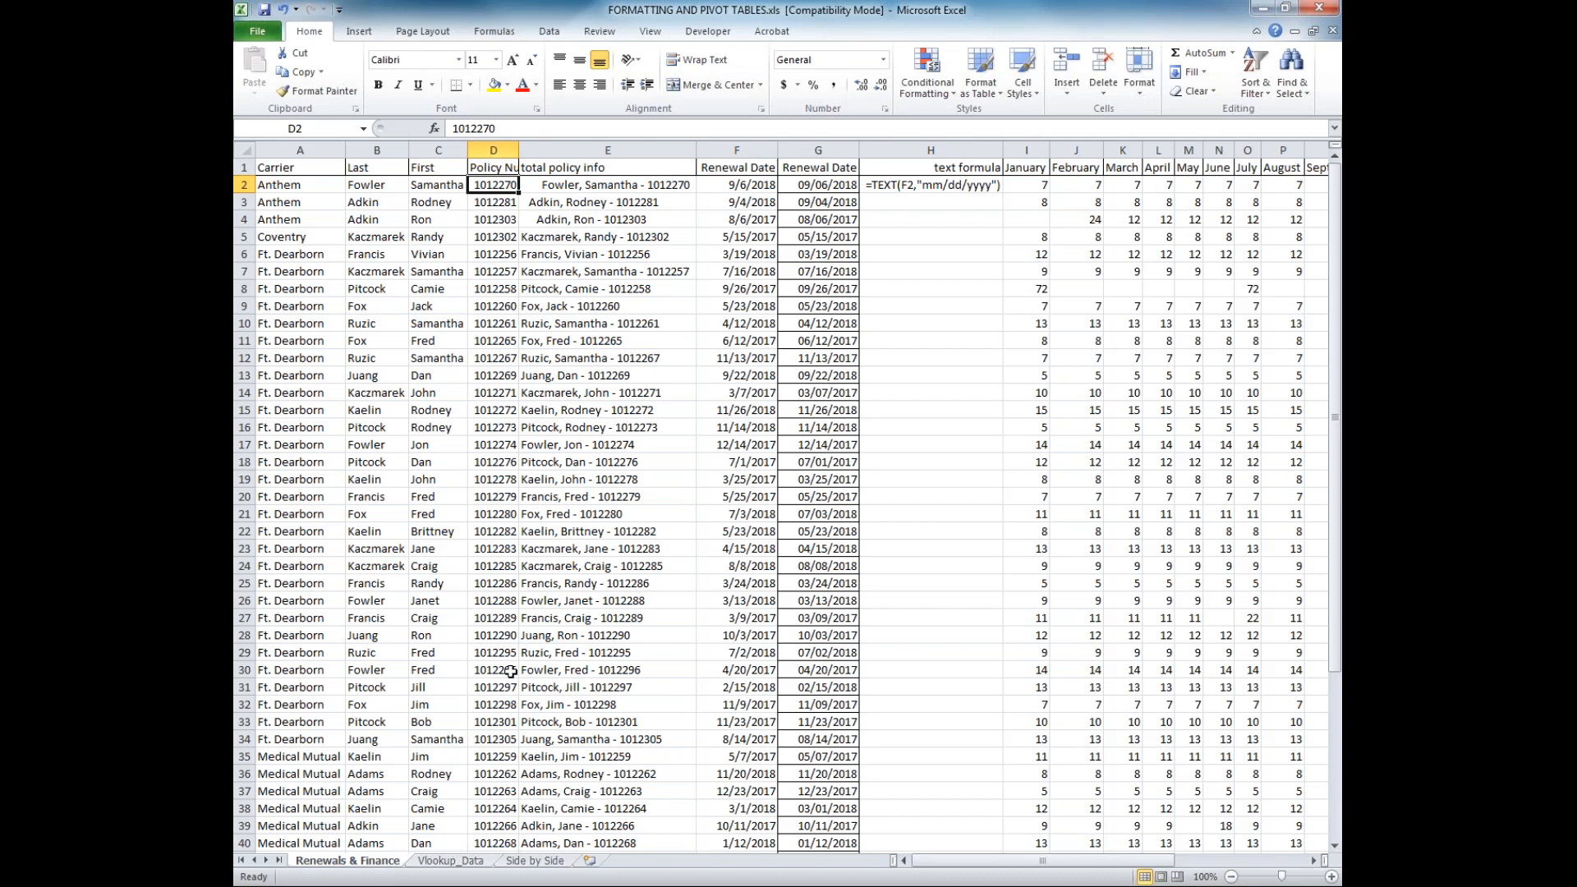
{"action": "left_click", "coordinate": [545, 187]}
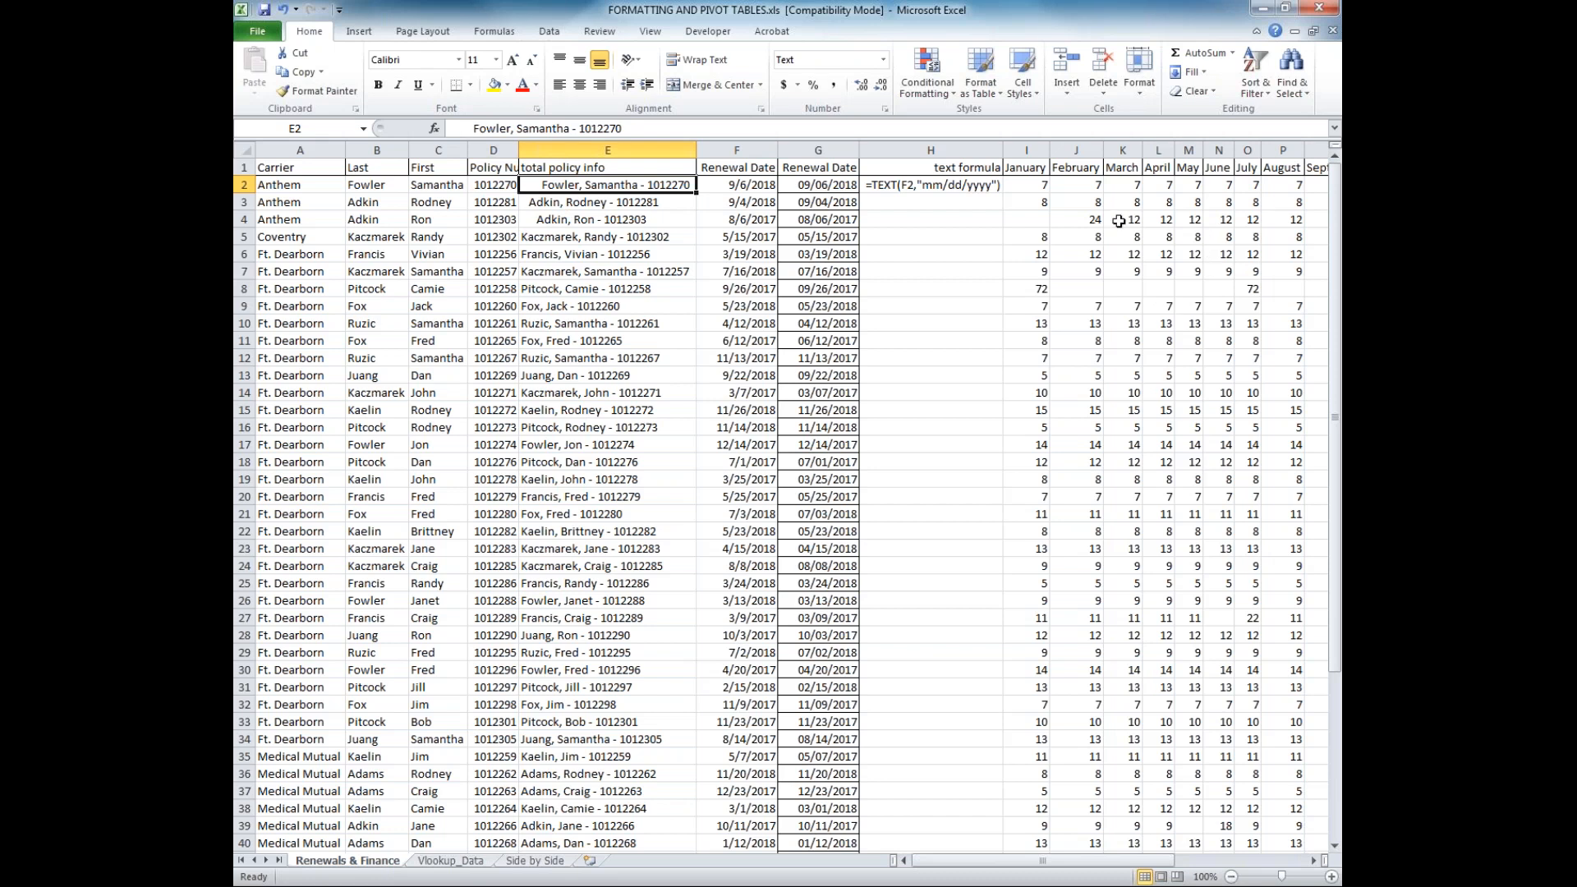
{"action": "left_click", "coordinate": [606, 289]}
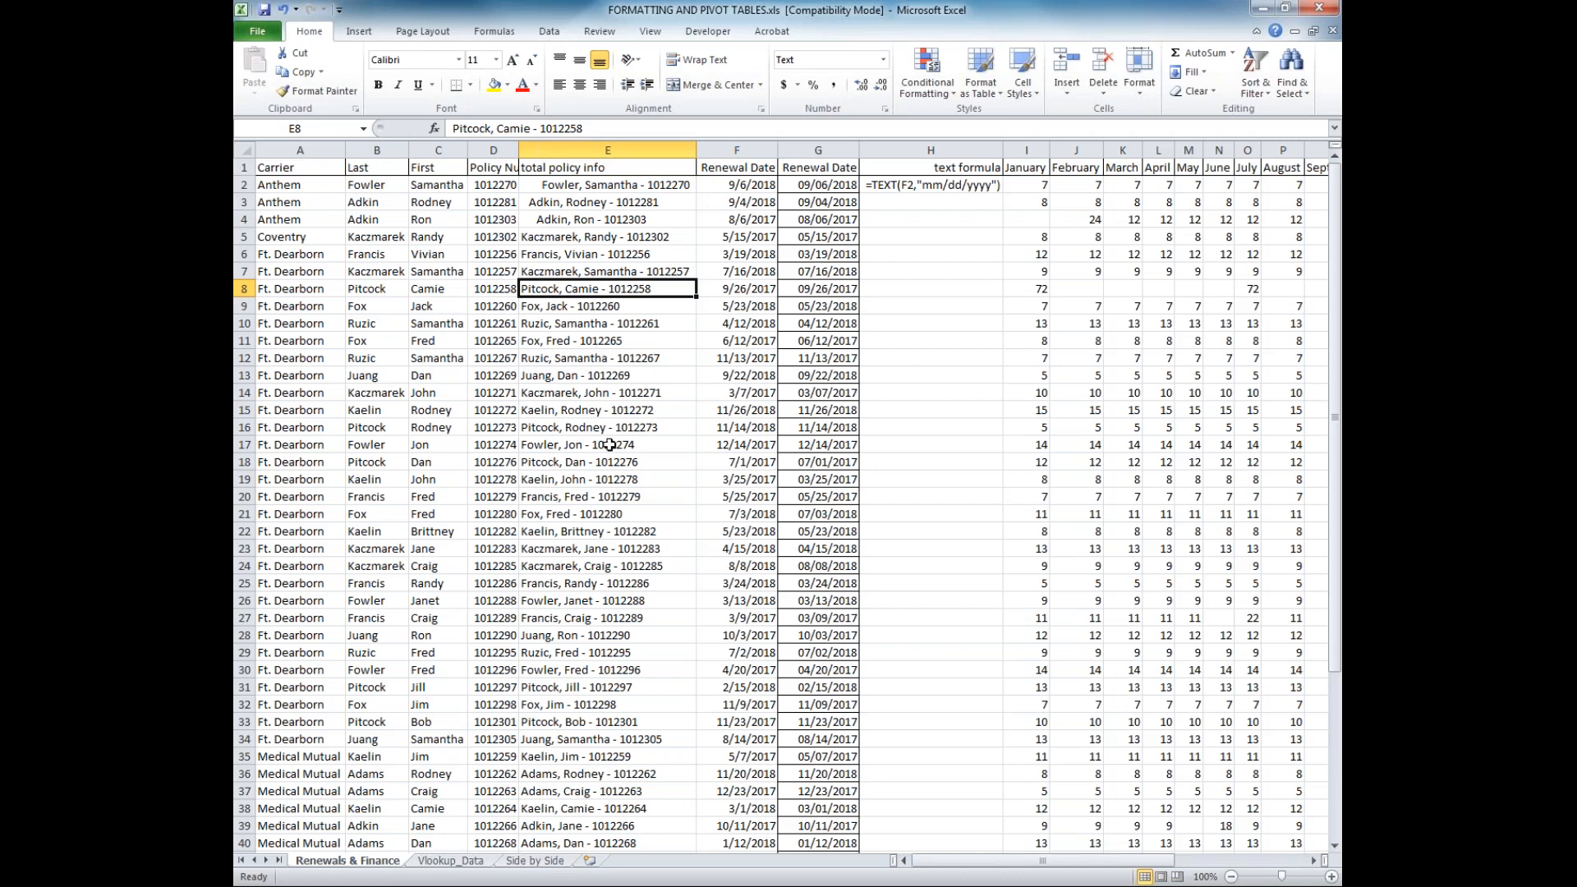
Examine how the individual dates are stored down the first Renewal Date column, starting at F2
{"action": "left_click", "coordinate": [839, 188]}
{"action": "left_click", "coordinate": [768, 184]}
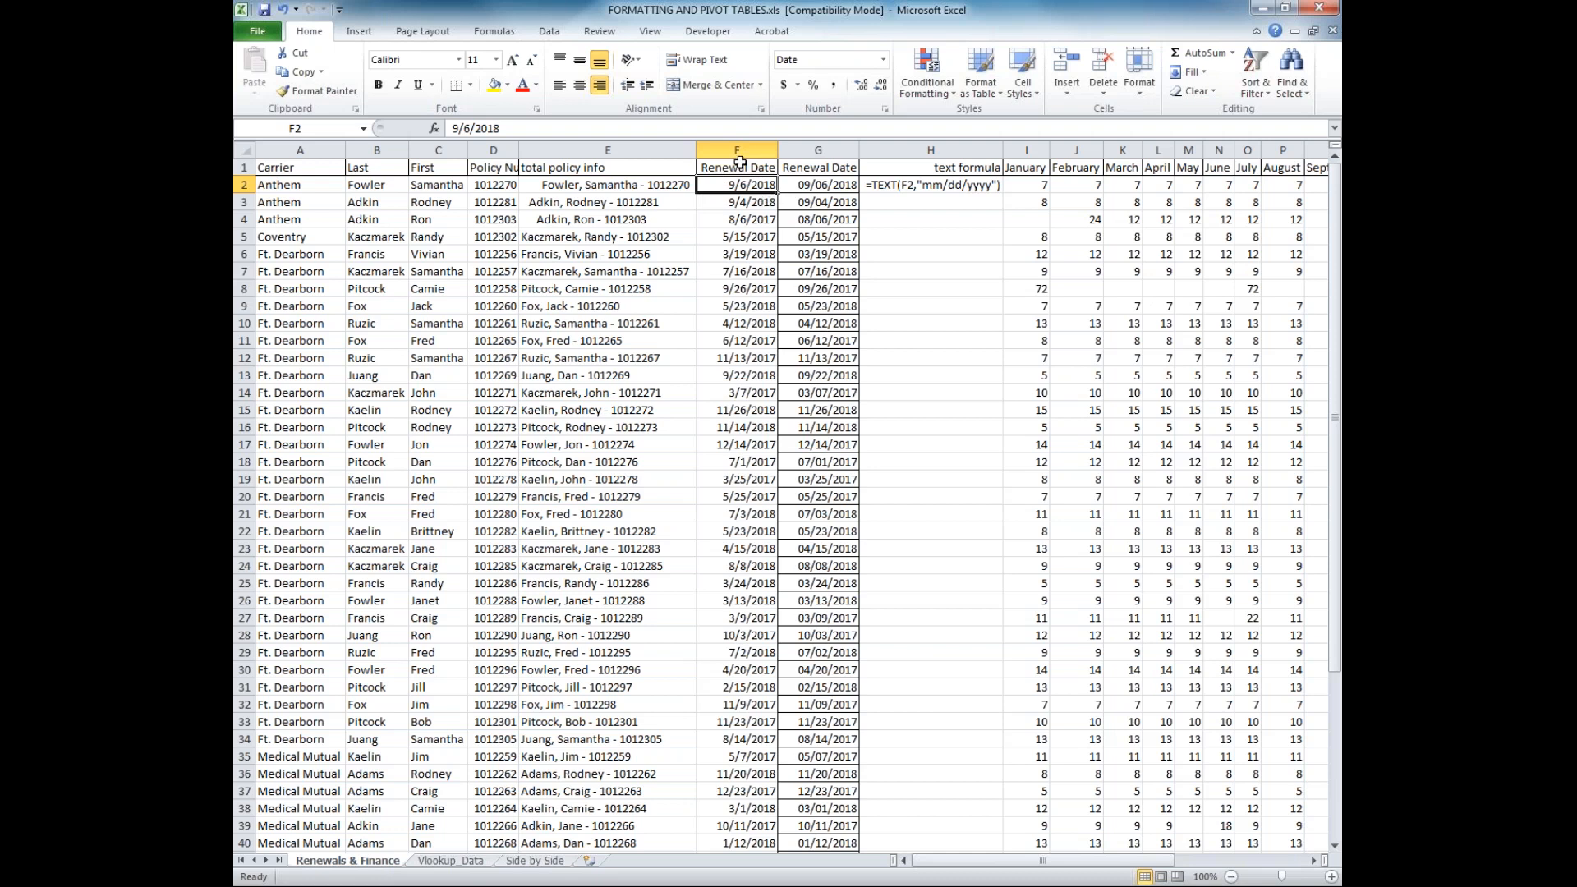
{"action": "left_click", "coordinate": [739, 203]}
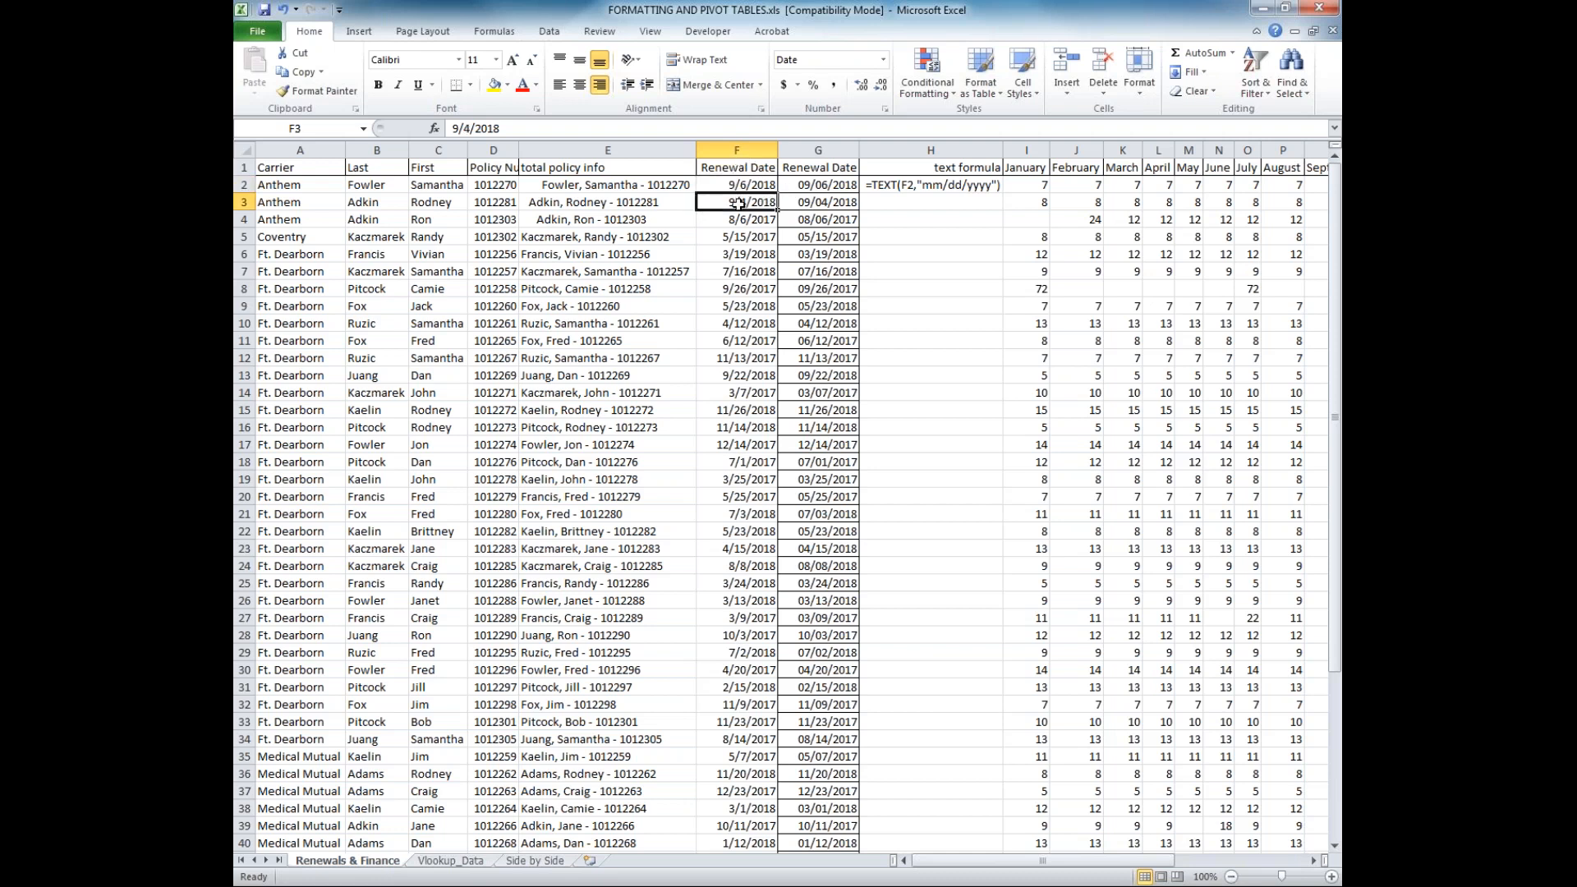
{"action": "key", "text": "Down"}
{"action": "key", "text": "Down"}
{"action": "key", "text": "Down"}
{"action": "key", "text": "Down"}
{"action": "key", "text": "Down"}
{"action": "key", "text": "Down"}
{"action": "key", "text": "Down"}
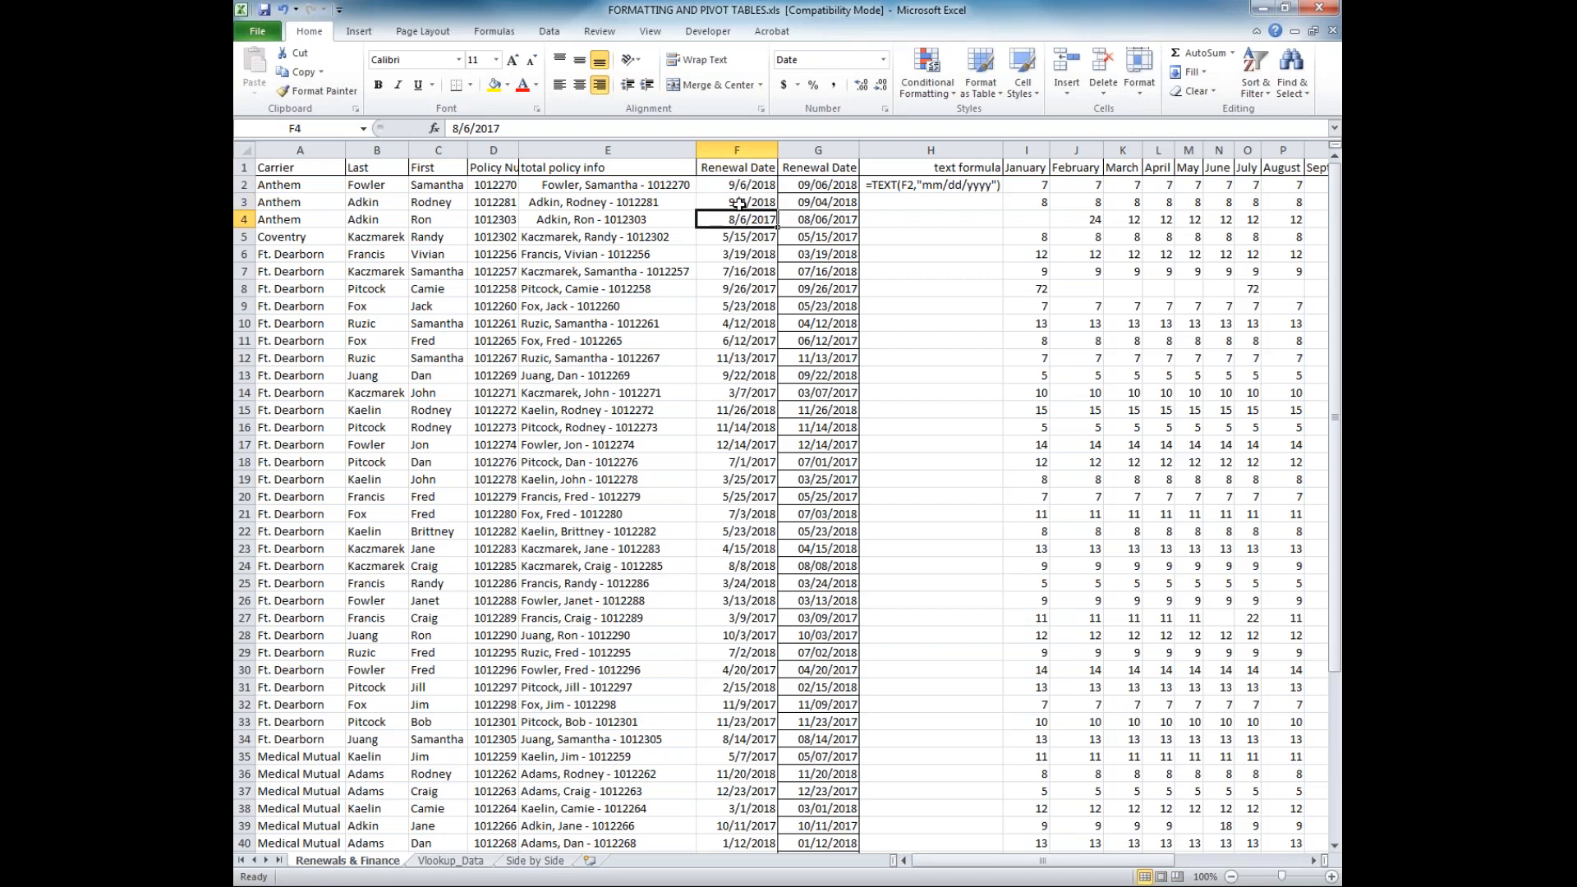
{"action": "key", "text": "Down"}
{"action": "key", "text": "Down"}
{"action": "key", "text": "Down"}
{"action": "key", "text": "Down"}
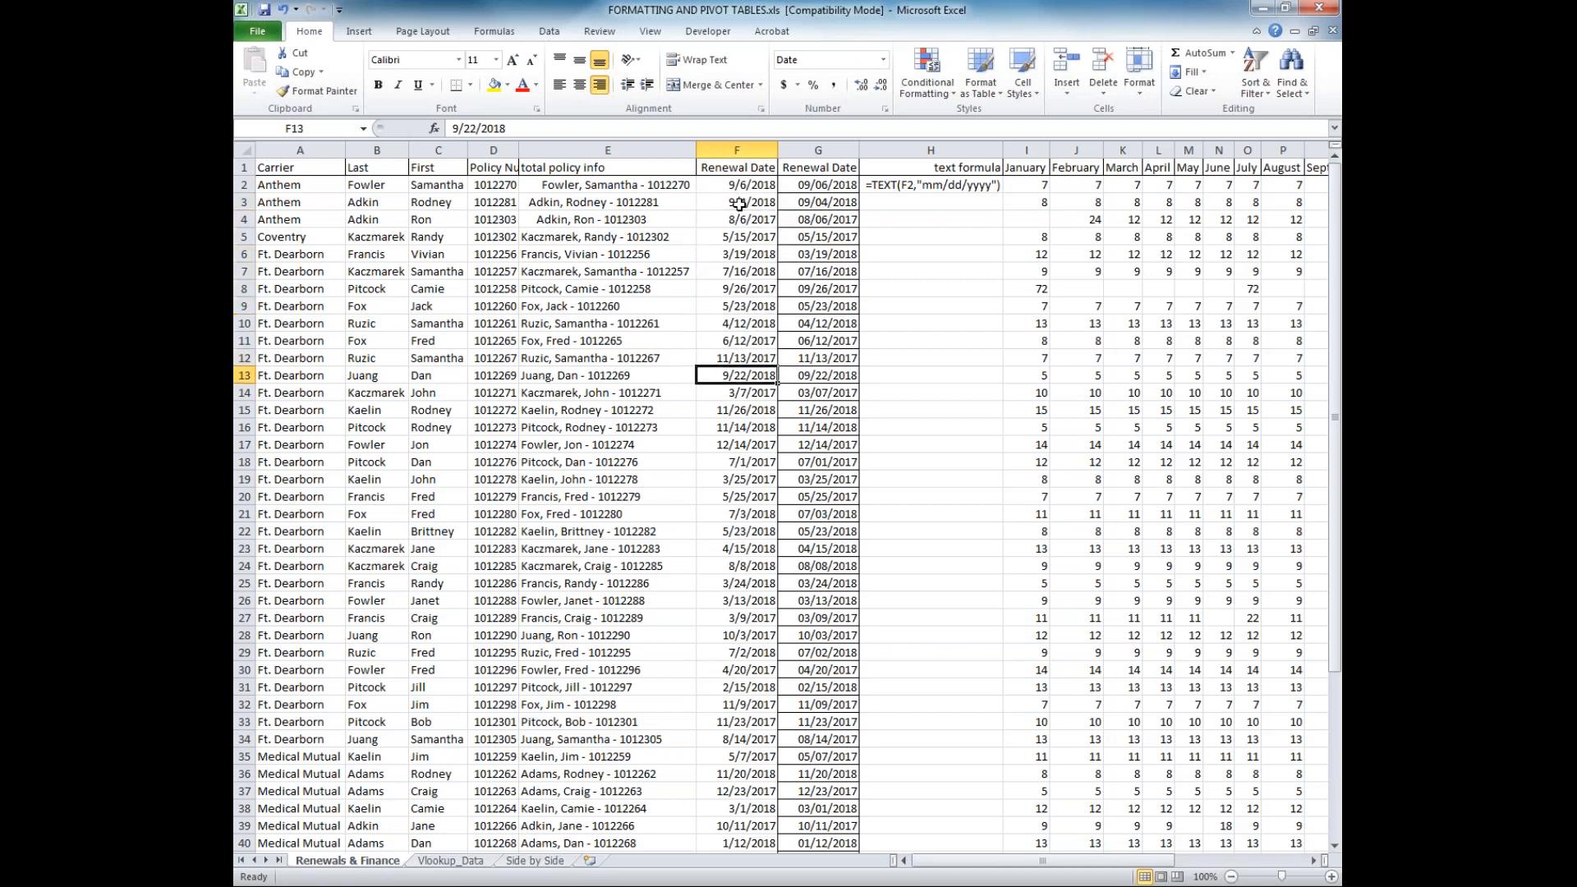
{"action": "key", "text": "Up"}
{"action": "key", "text": "Up"}
{"action": "key", "text": "Up"}
{"action": "key", "text": "Up"}
{"action": "key", "text": "Up"}
{"action": "key", "text": "Up"}
{"action": "key", "text": "Up"}
{"action": "key", "text": "Up"}
{"action": "key", "text": "Up"}
{"action": "key", "text": "Up"}
{"action": "key", "text": "Up"}
{"action": "key", "text": "Up"}
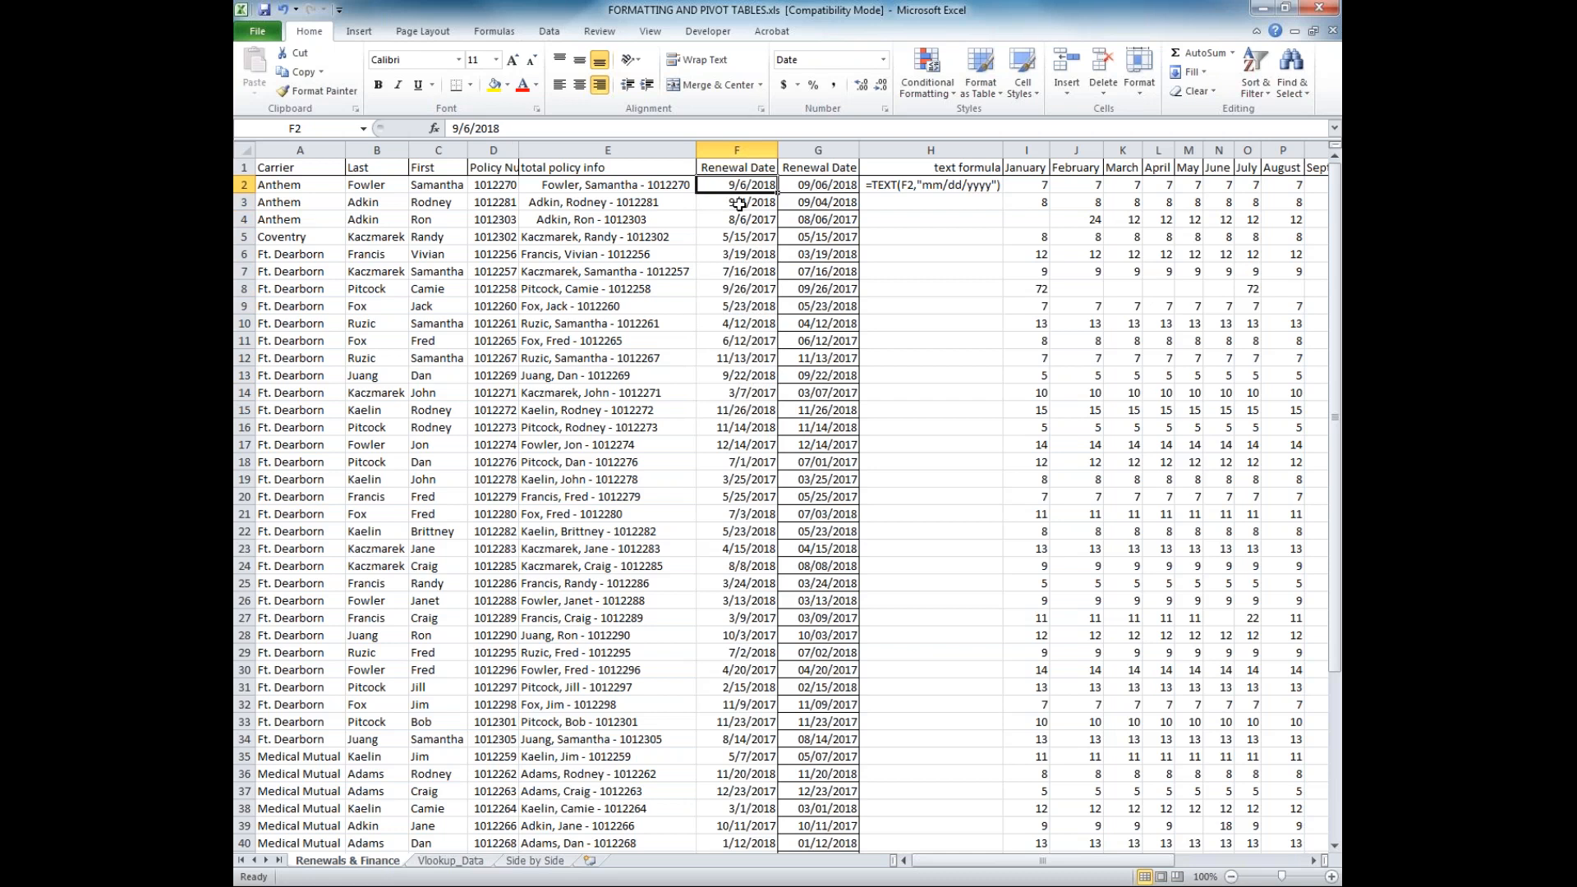
Apply the Short Date number format to the entire Renewal Date column F
{"action": "left_click", "coordinate": [759, 149]}
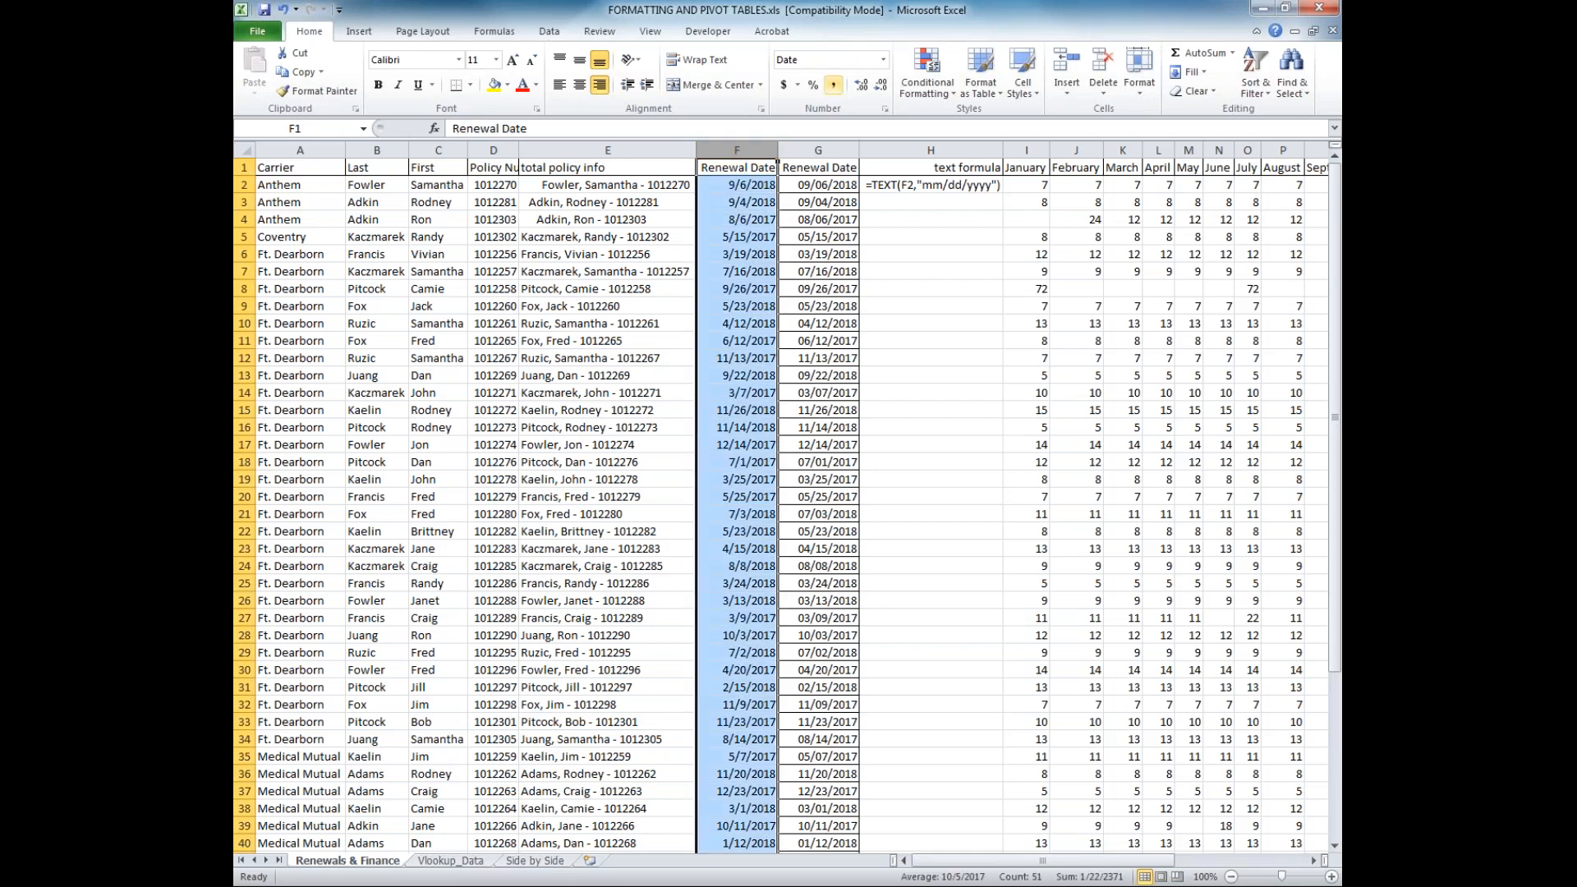
{"action": "left_click", "coordinate": [882, 59]}
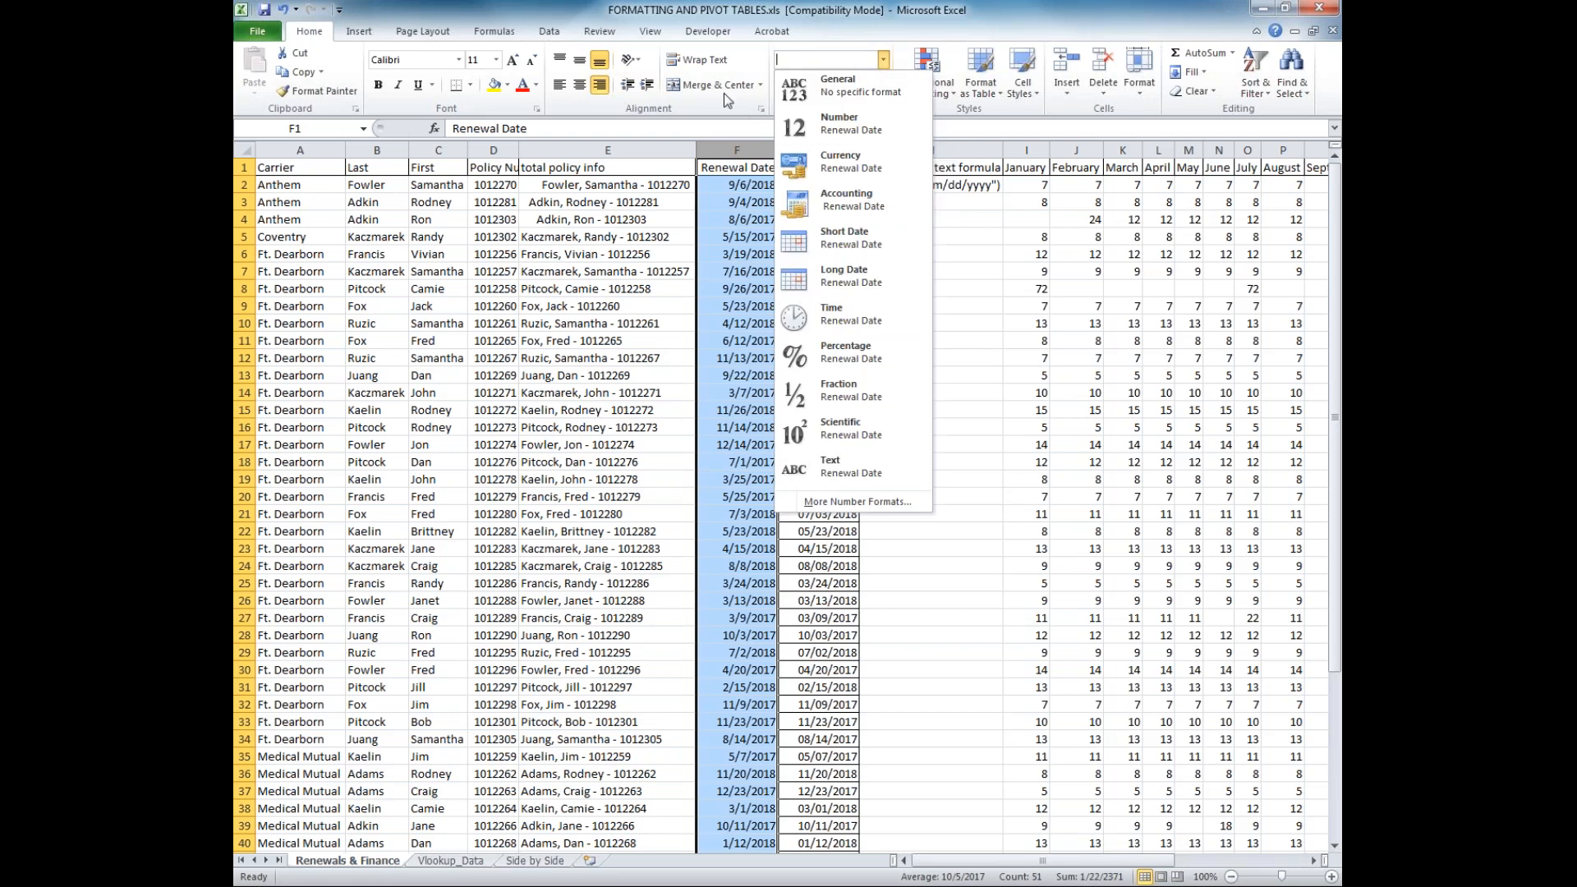
{"action": "left_click", "coordinate": [882, 57]}
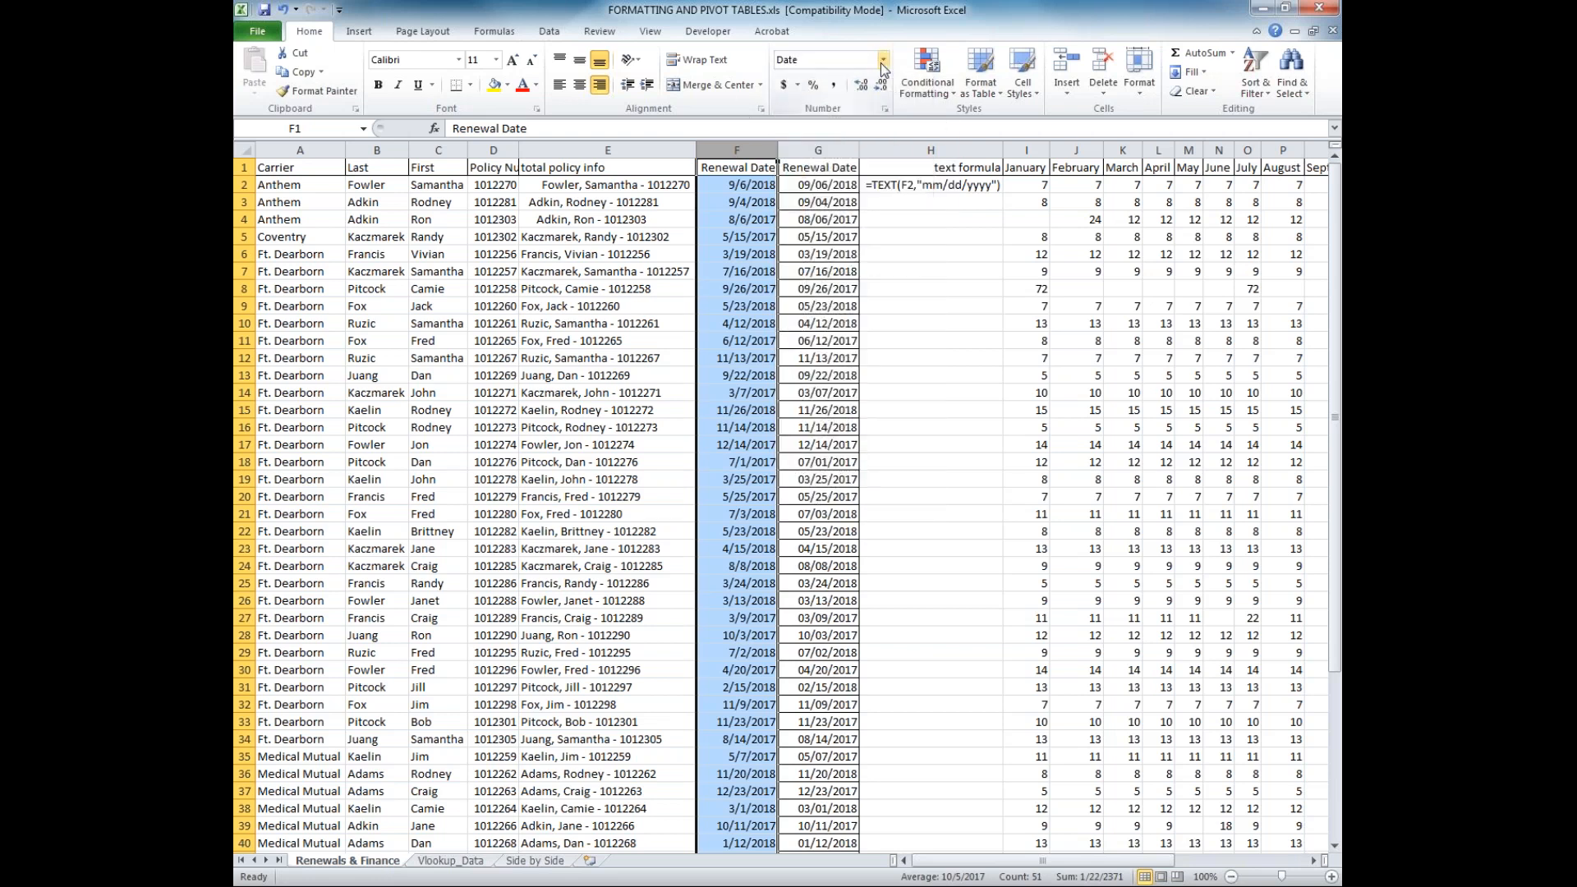
{"action": "left_click", "coordinate": [883, 61]}
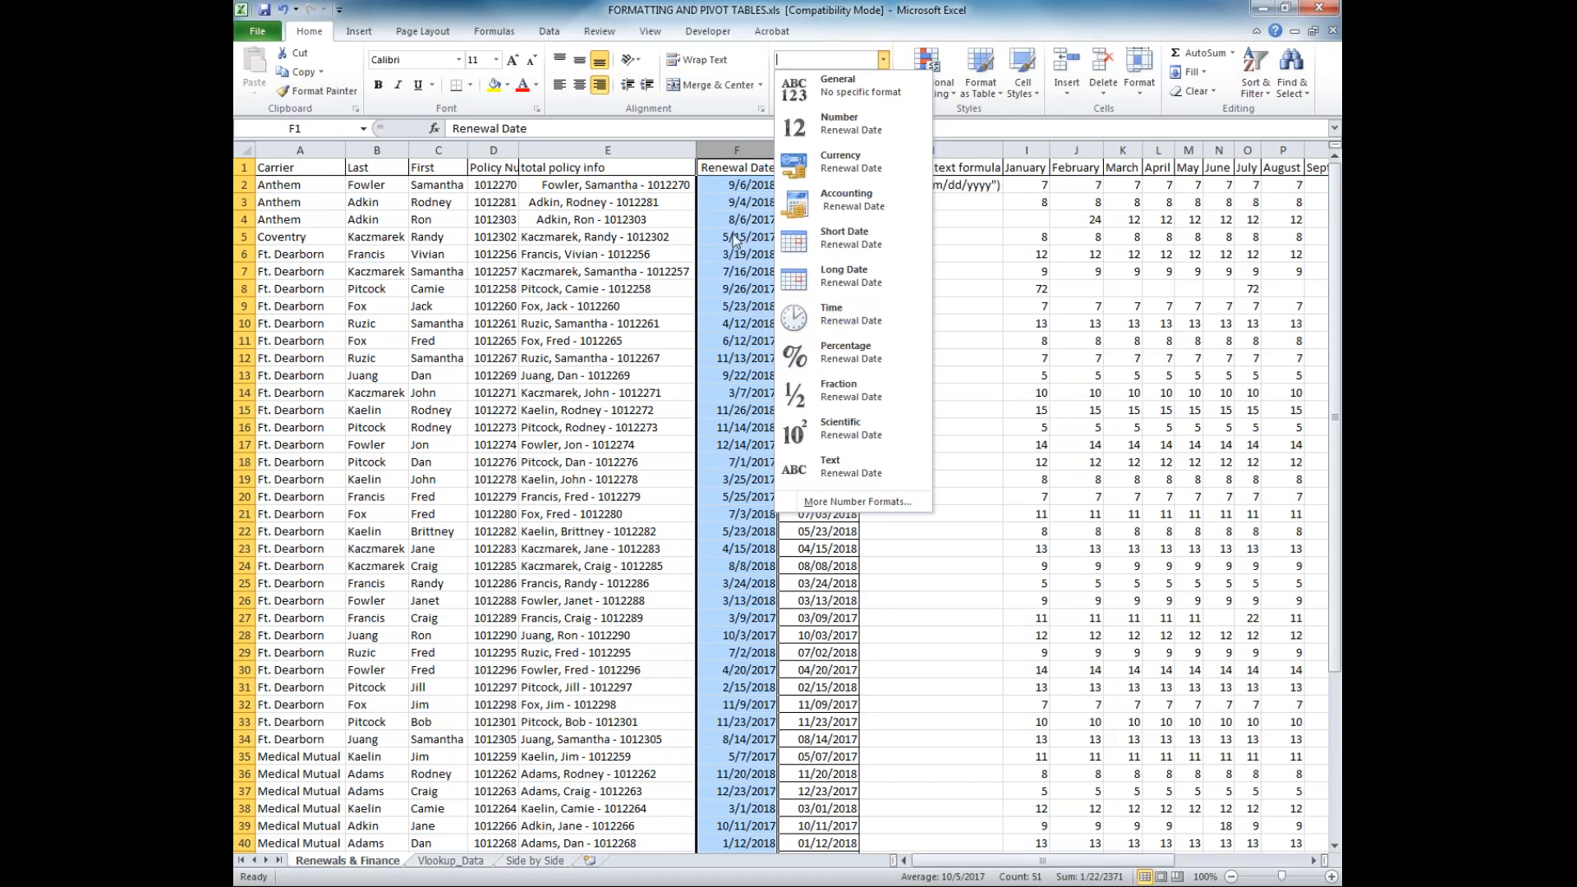
{"action": "left_click", "coordinate": [827, 238]}
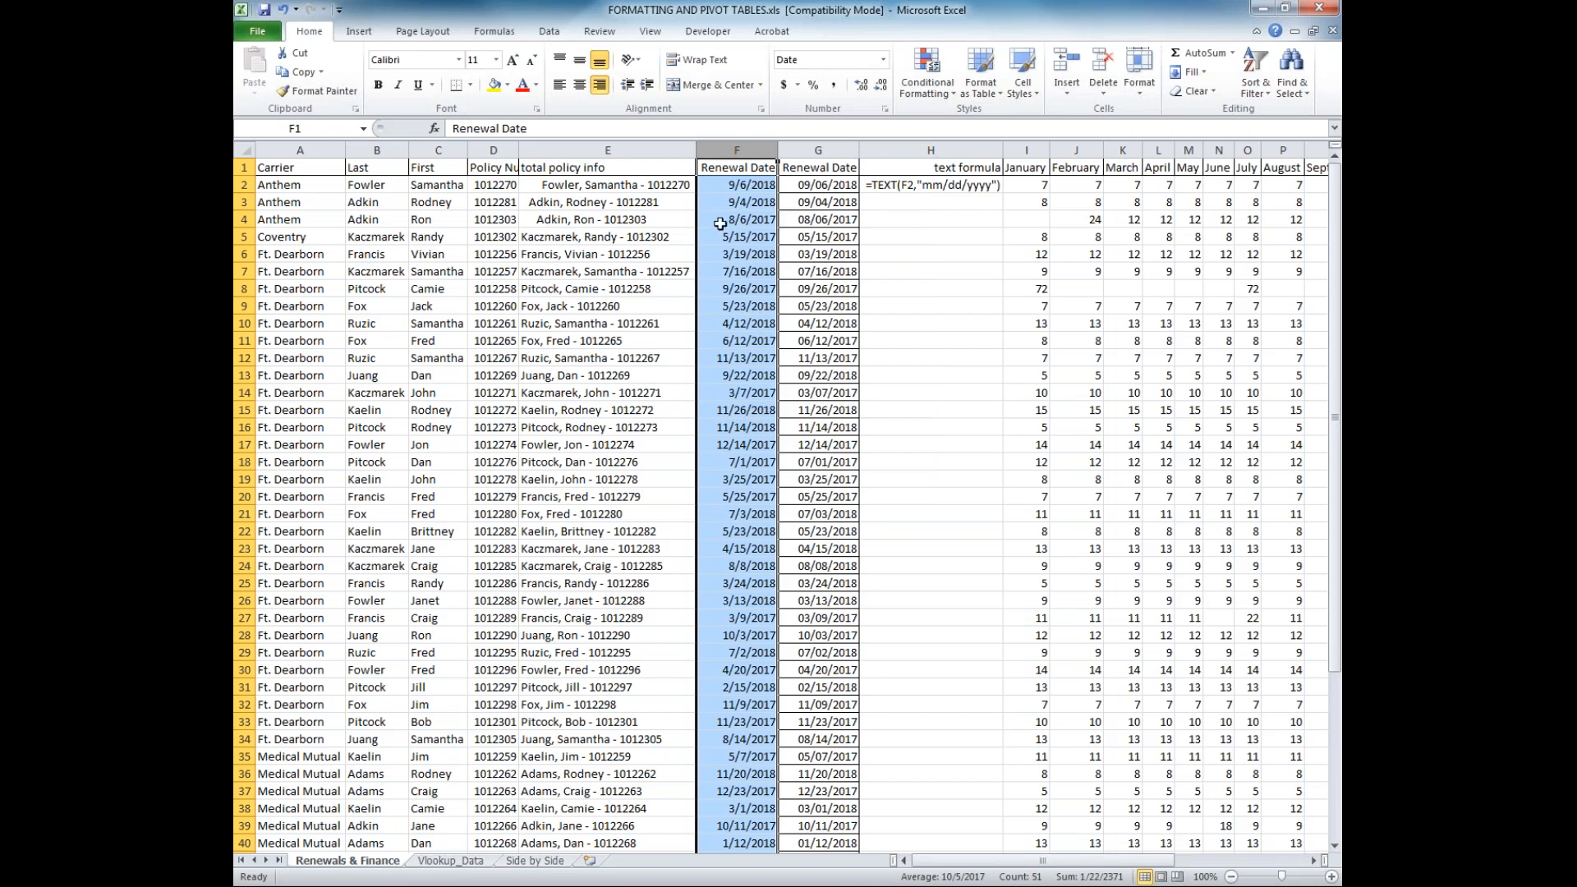
Apply the General number format to column F and inspect the entries in F8 and F28
{"action": "left_click", "coordinate": [880, 62]}
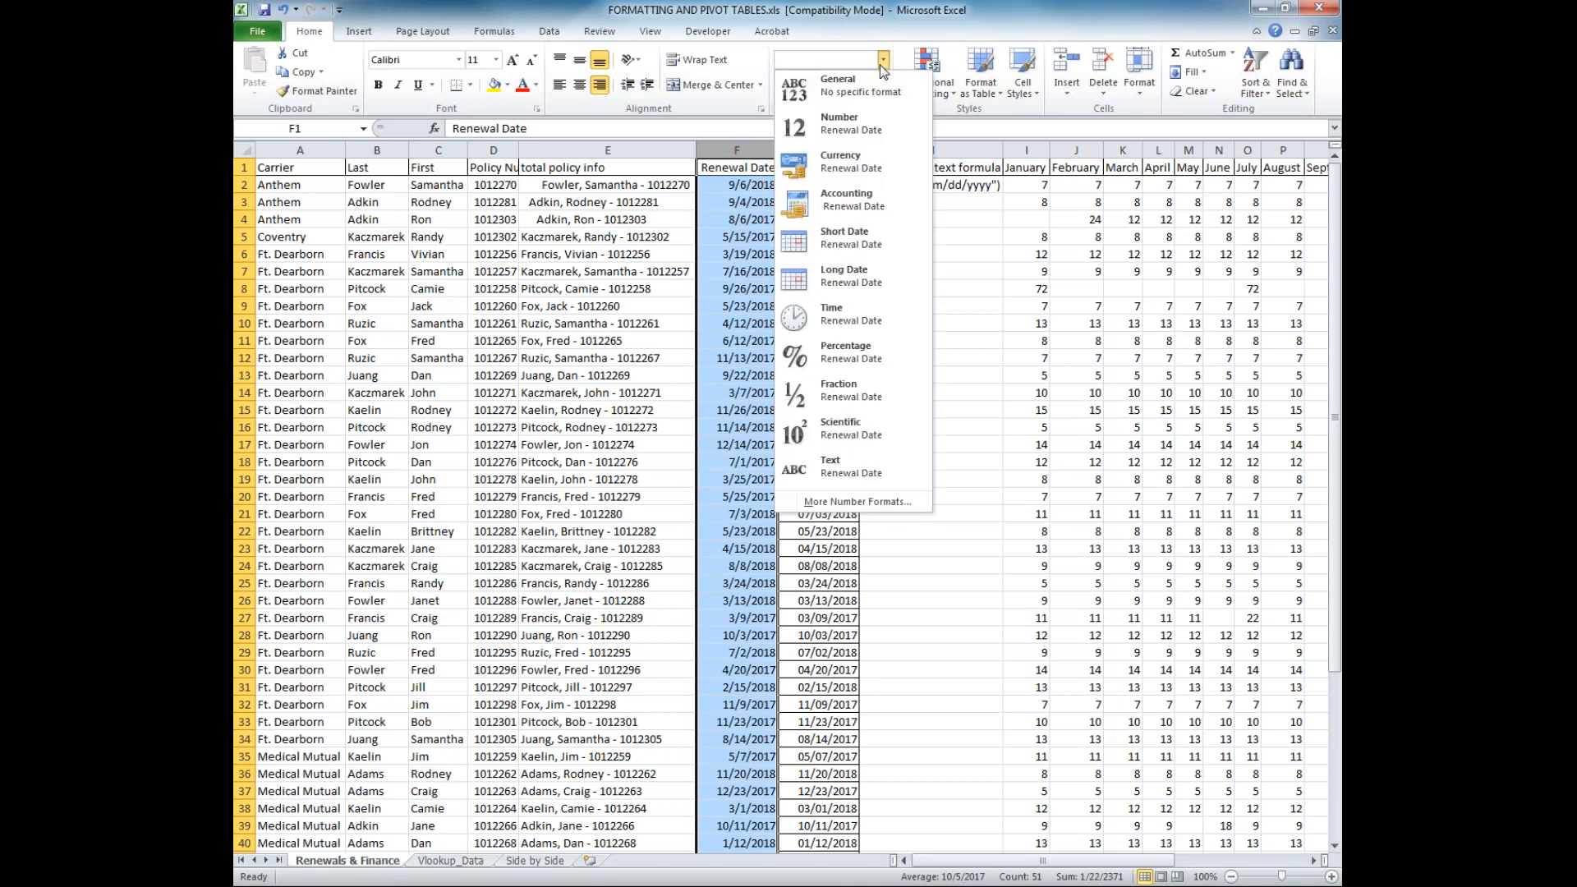
{"action": "left_click", "coordinate": [866, 81]}
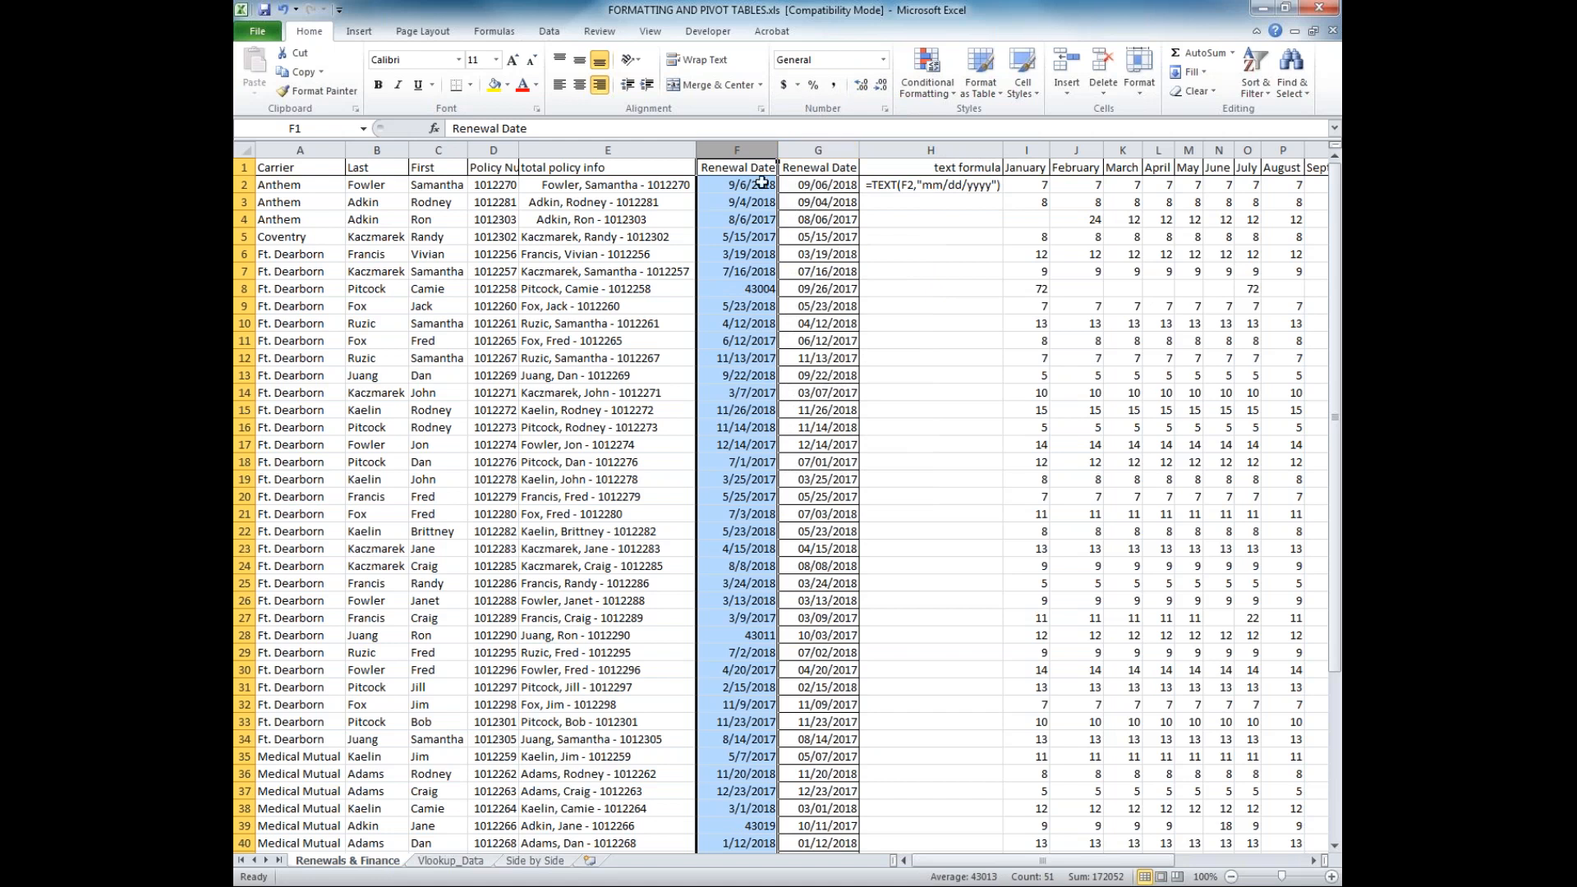
{"action": "left_click", "coordinate": [736, 289]}
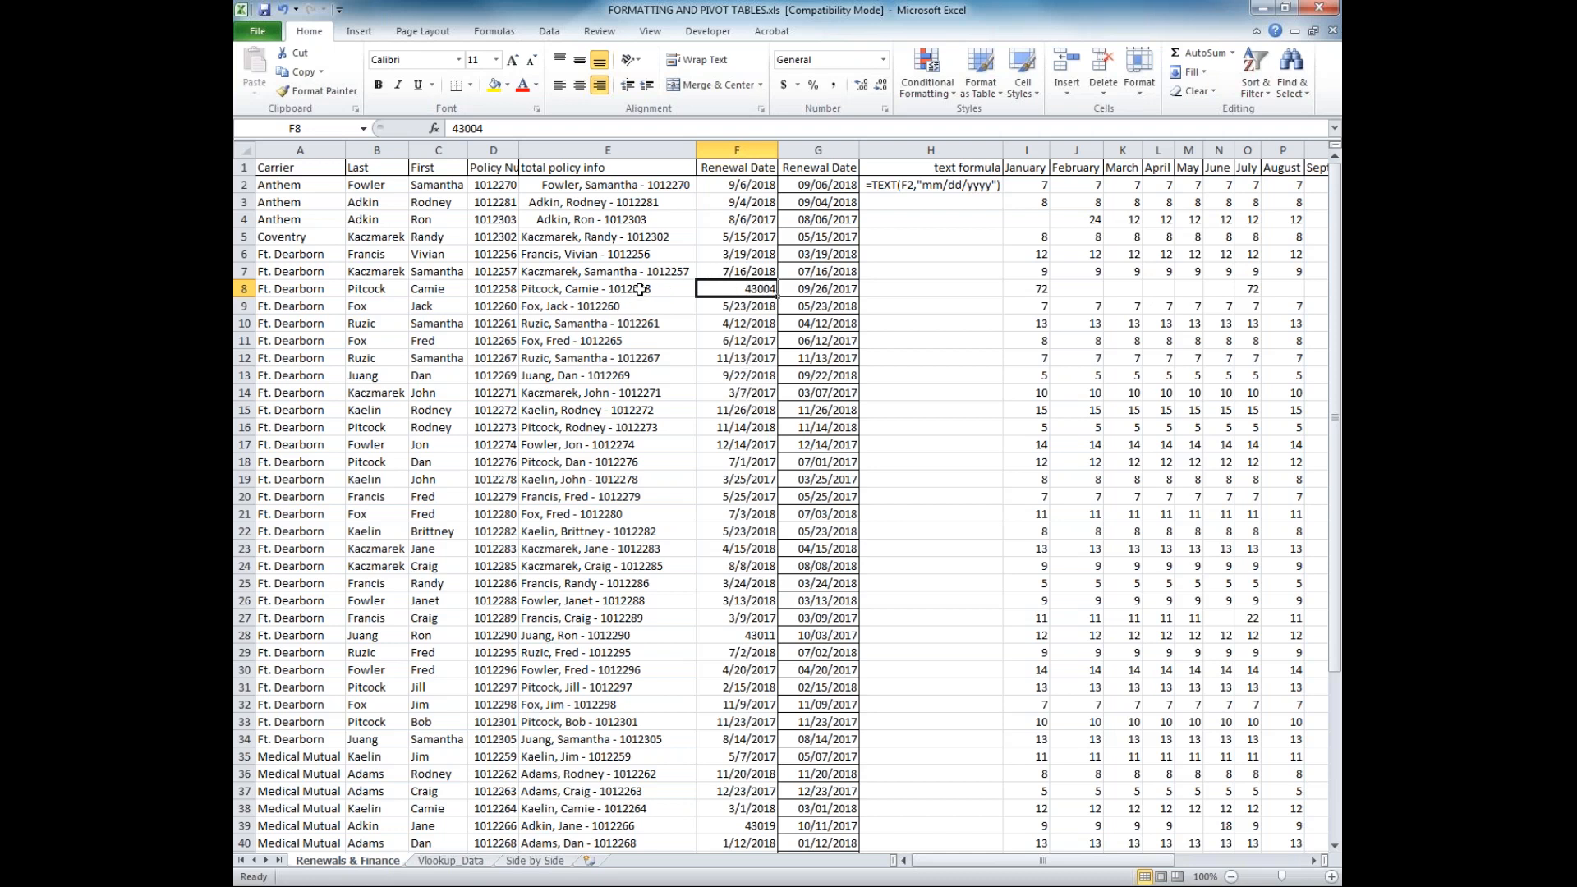
{"action": "left_click", "coordinate": [740, 634]}
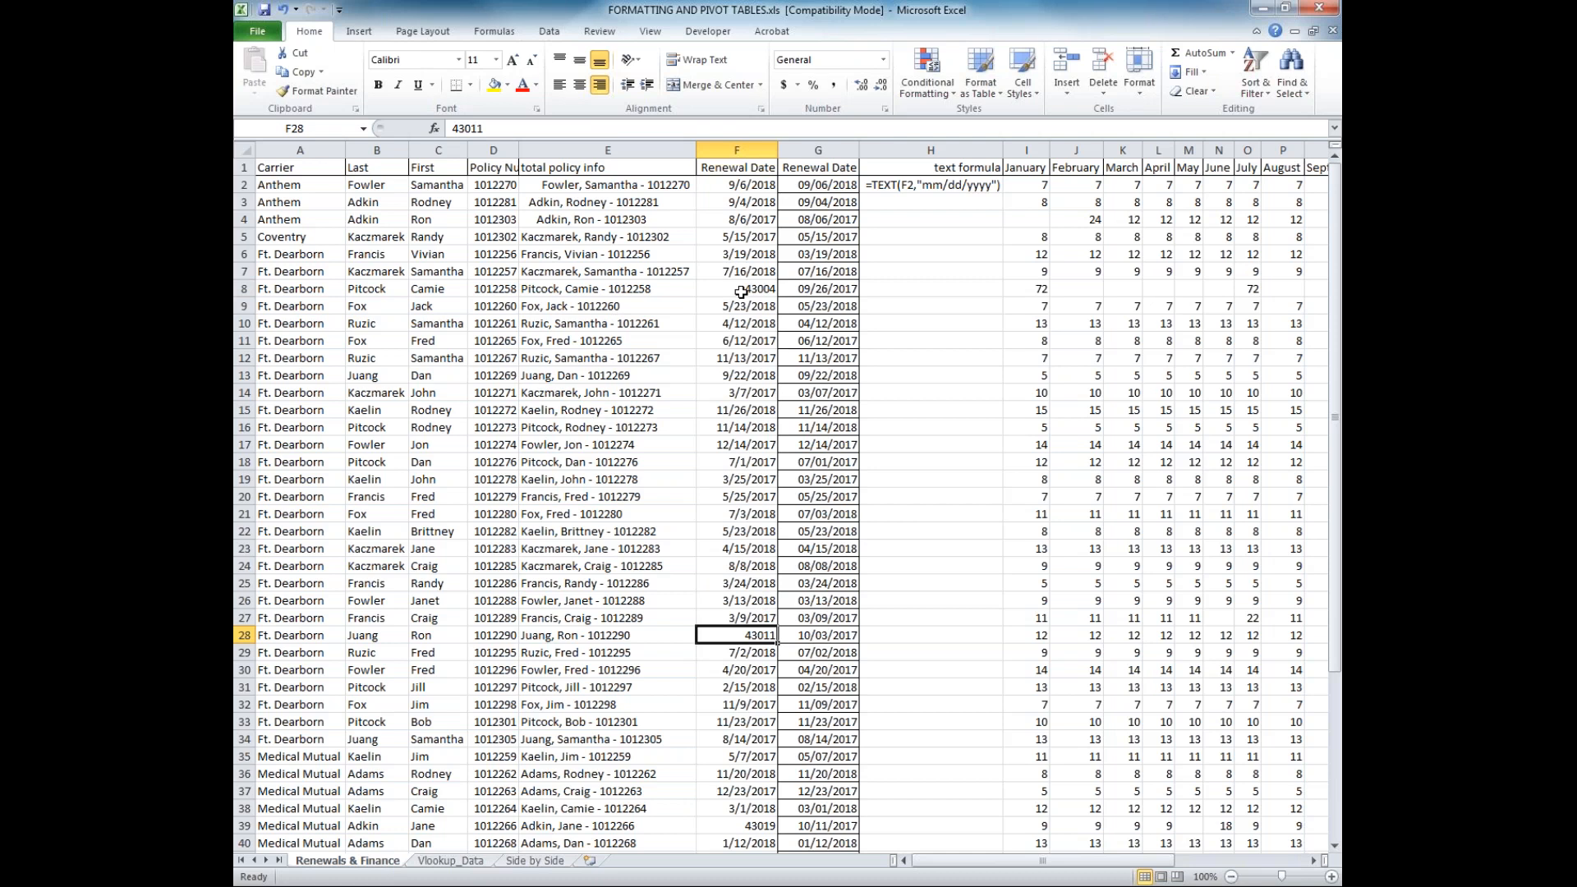
Apply the Long Date format to column F and compare the entries in F8, F28 and F16
{"action": "left_click", "coordinate": [749, 146]}
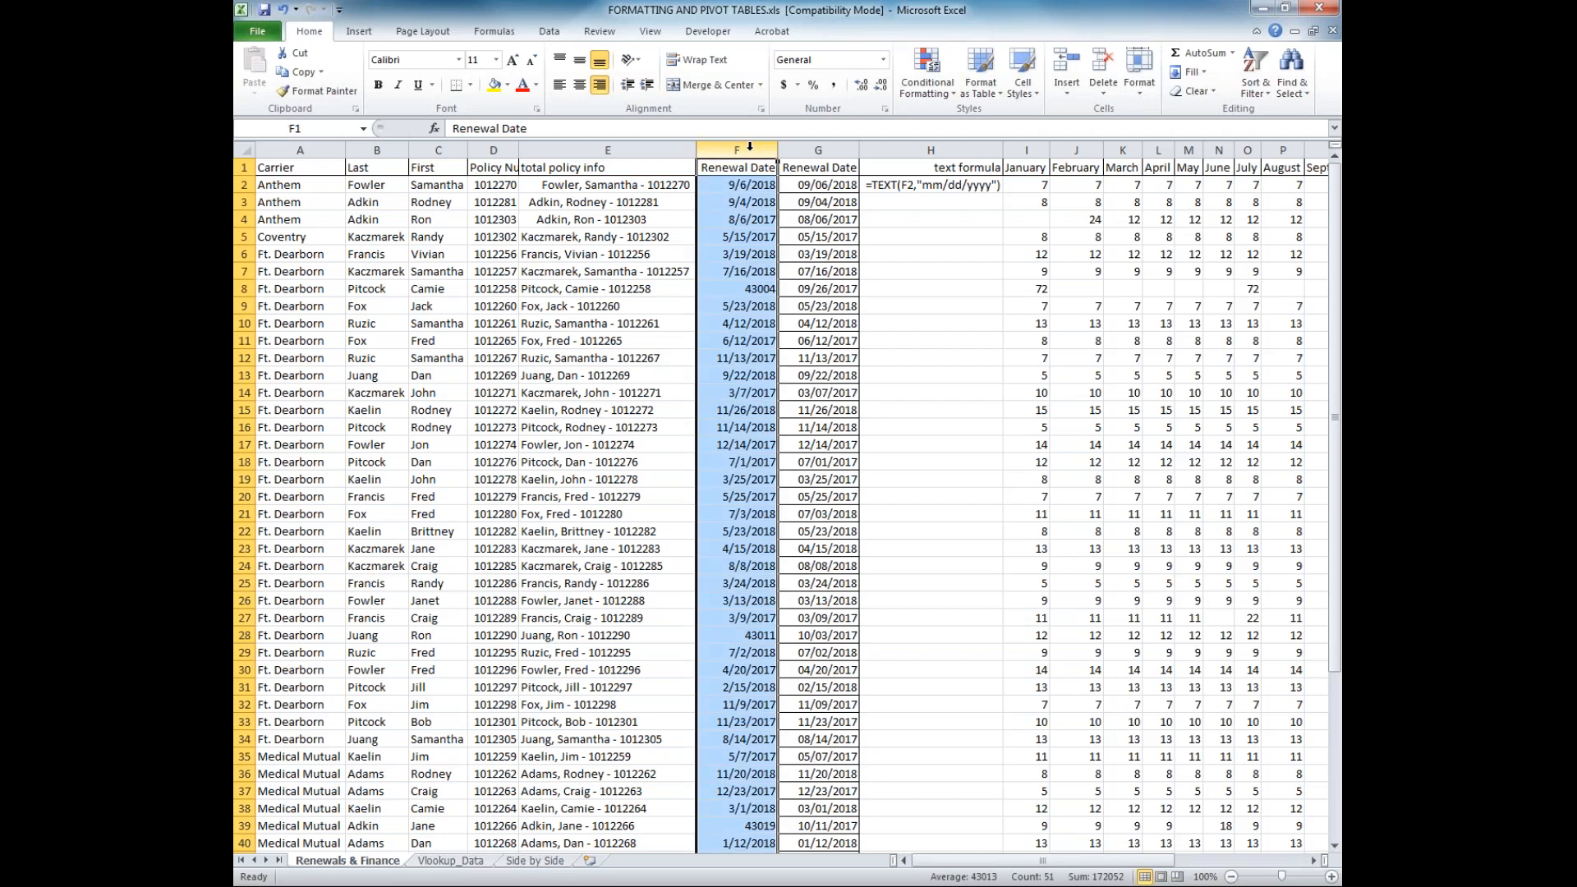
{"action": "left_click", "coordinate": [883, 59]}
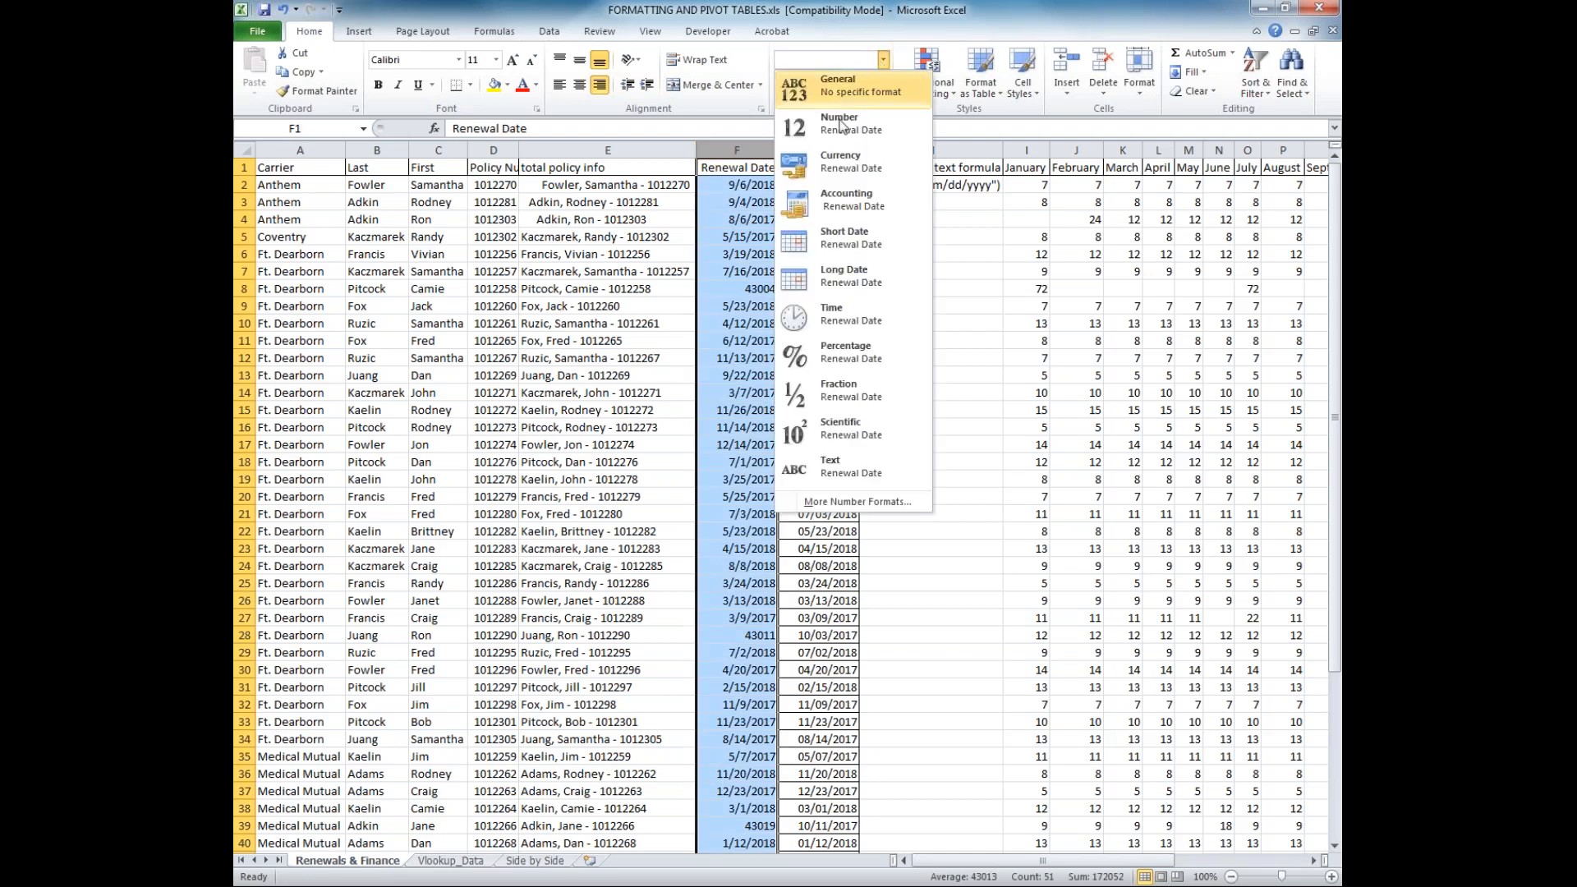
{"action": "left_click", "coordinate": [846, 276]}
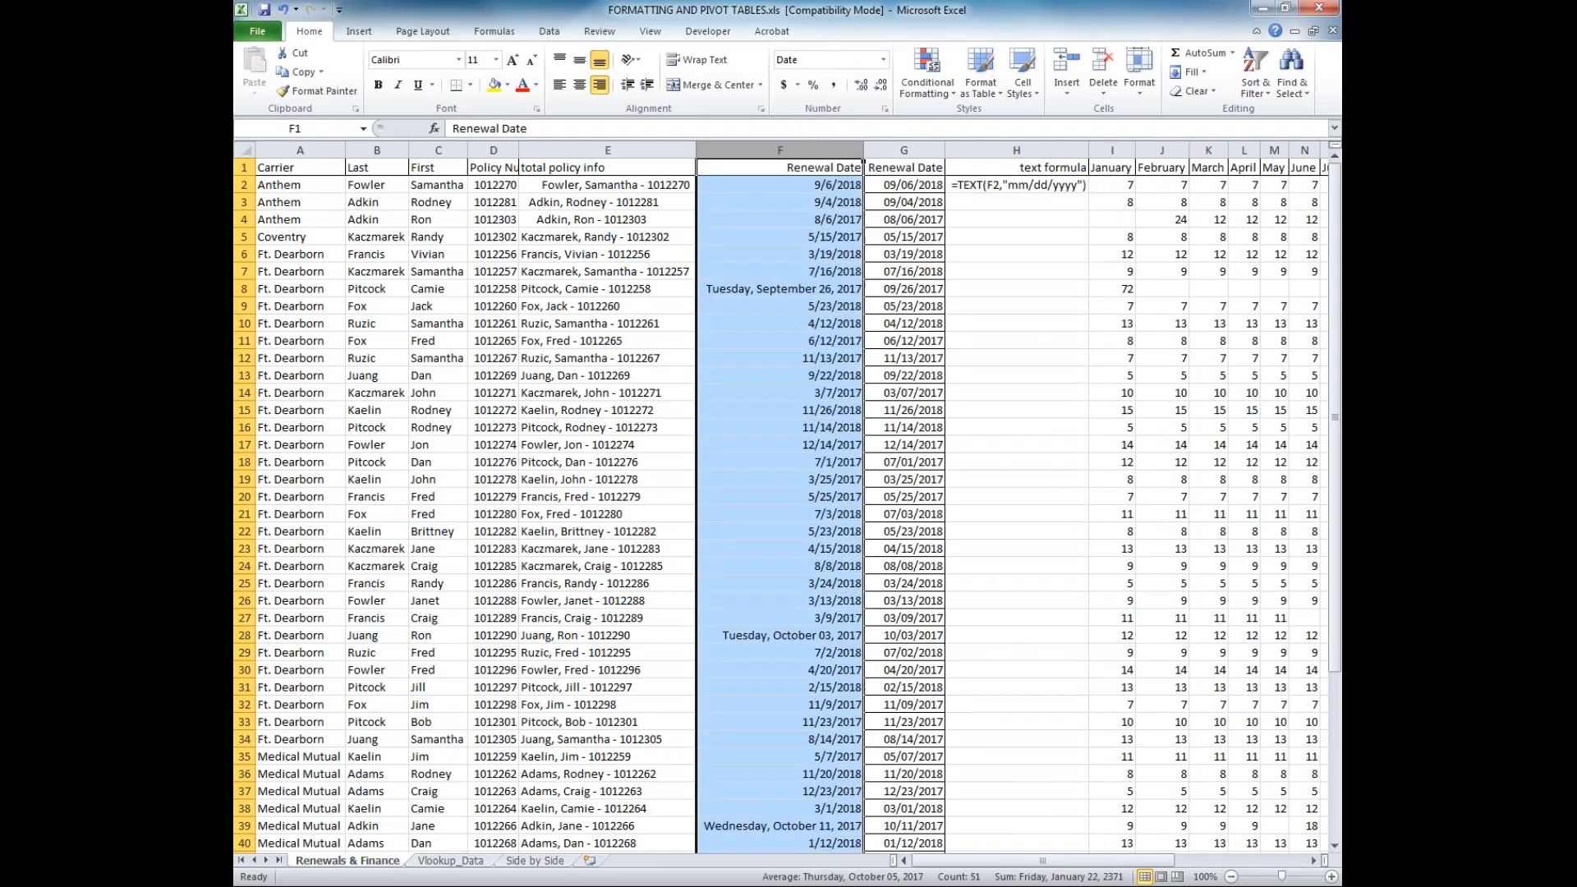
{"action": "left_click", "coordinate": [796, 289]}
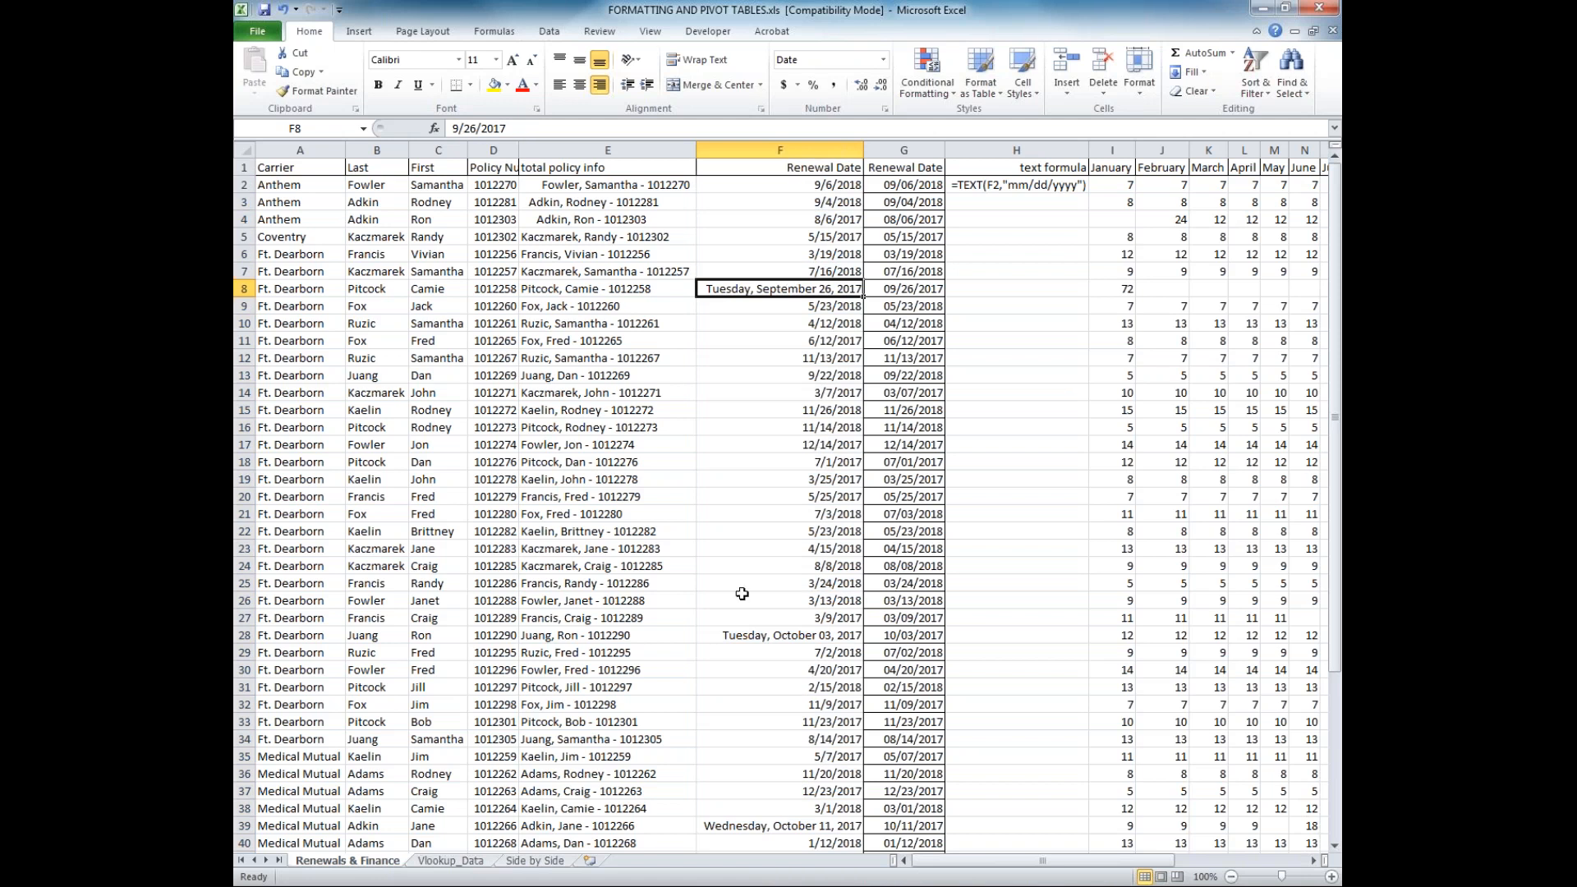
{"action": "left_click", "coordinate": [741, 640]}
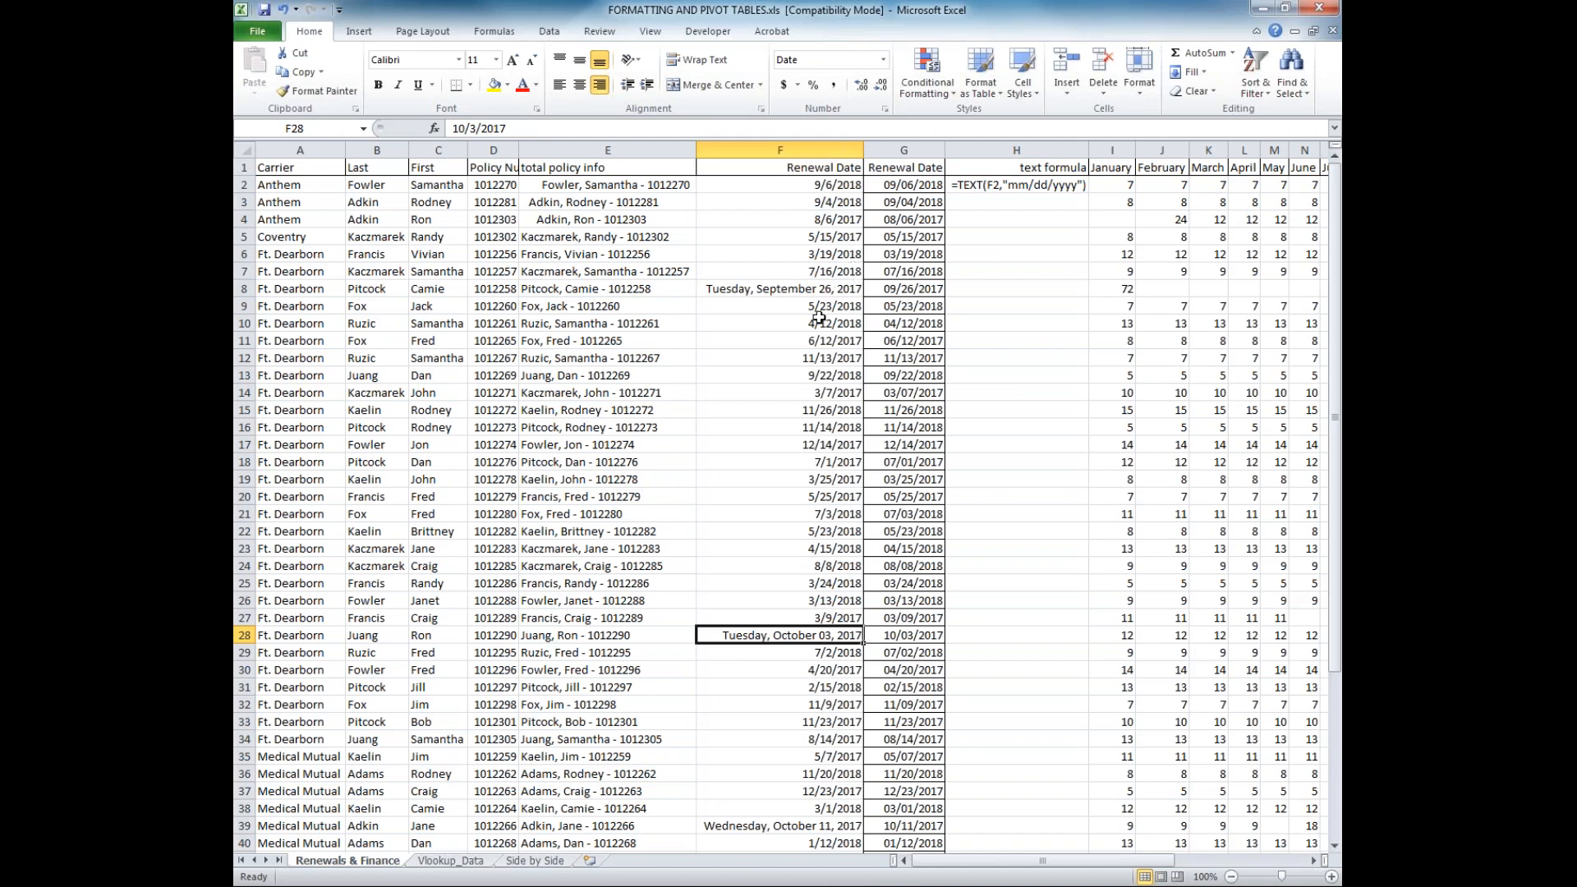
{"action": "left_click", "coordinate": [773, 457]}
{"action": "left_click", "coordinate": [766, 425]}
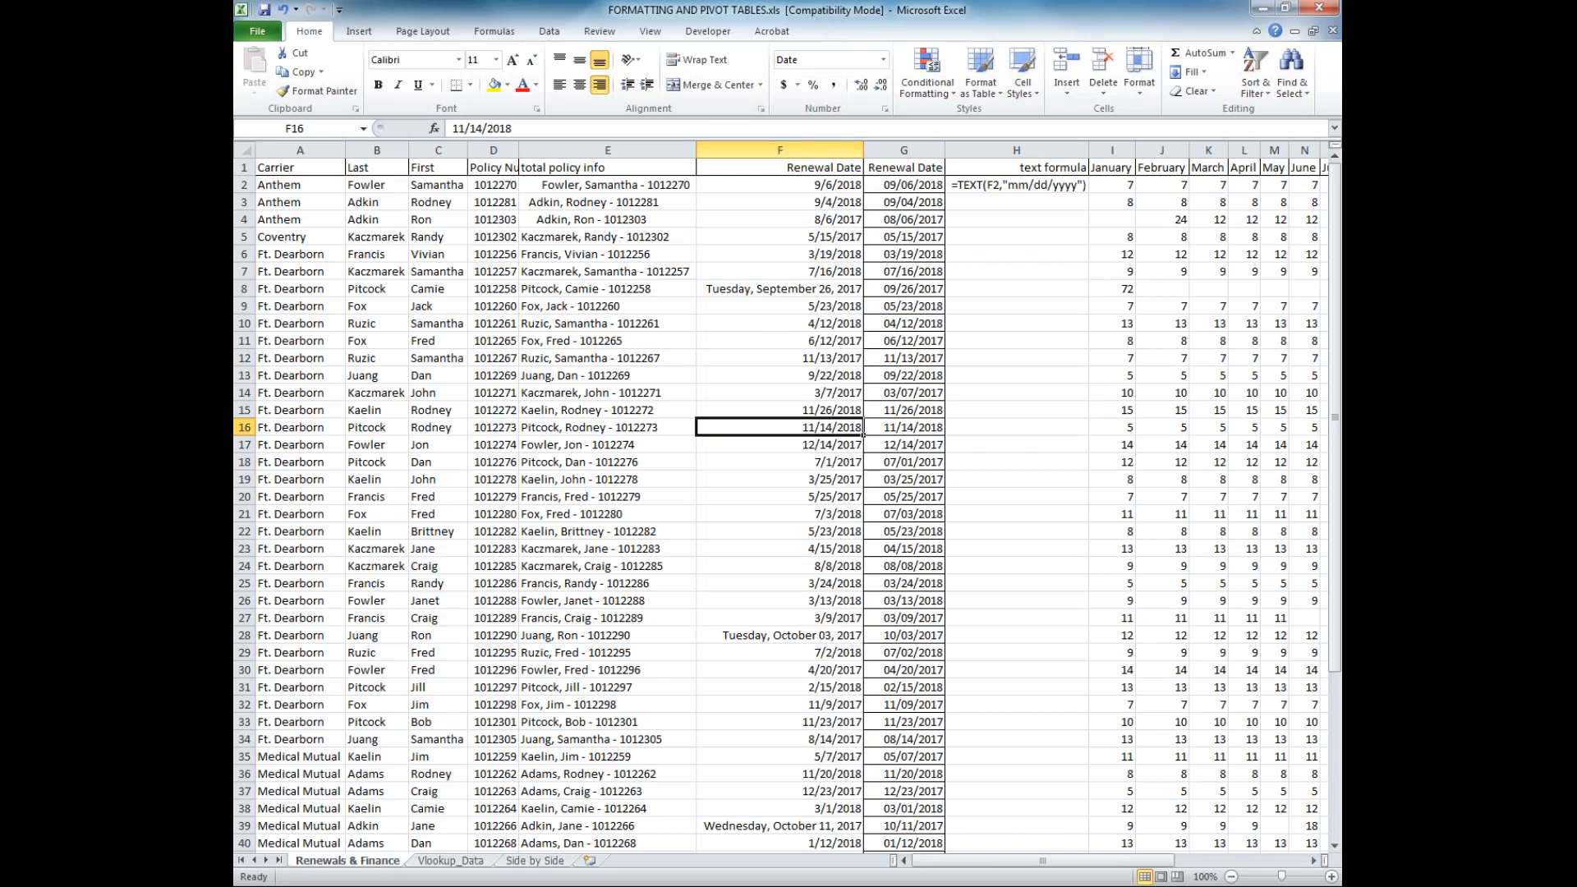
Insert a blank column between the two Renewal Date columns
{"action": "right_click", "coordinate": [901, 150]}
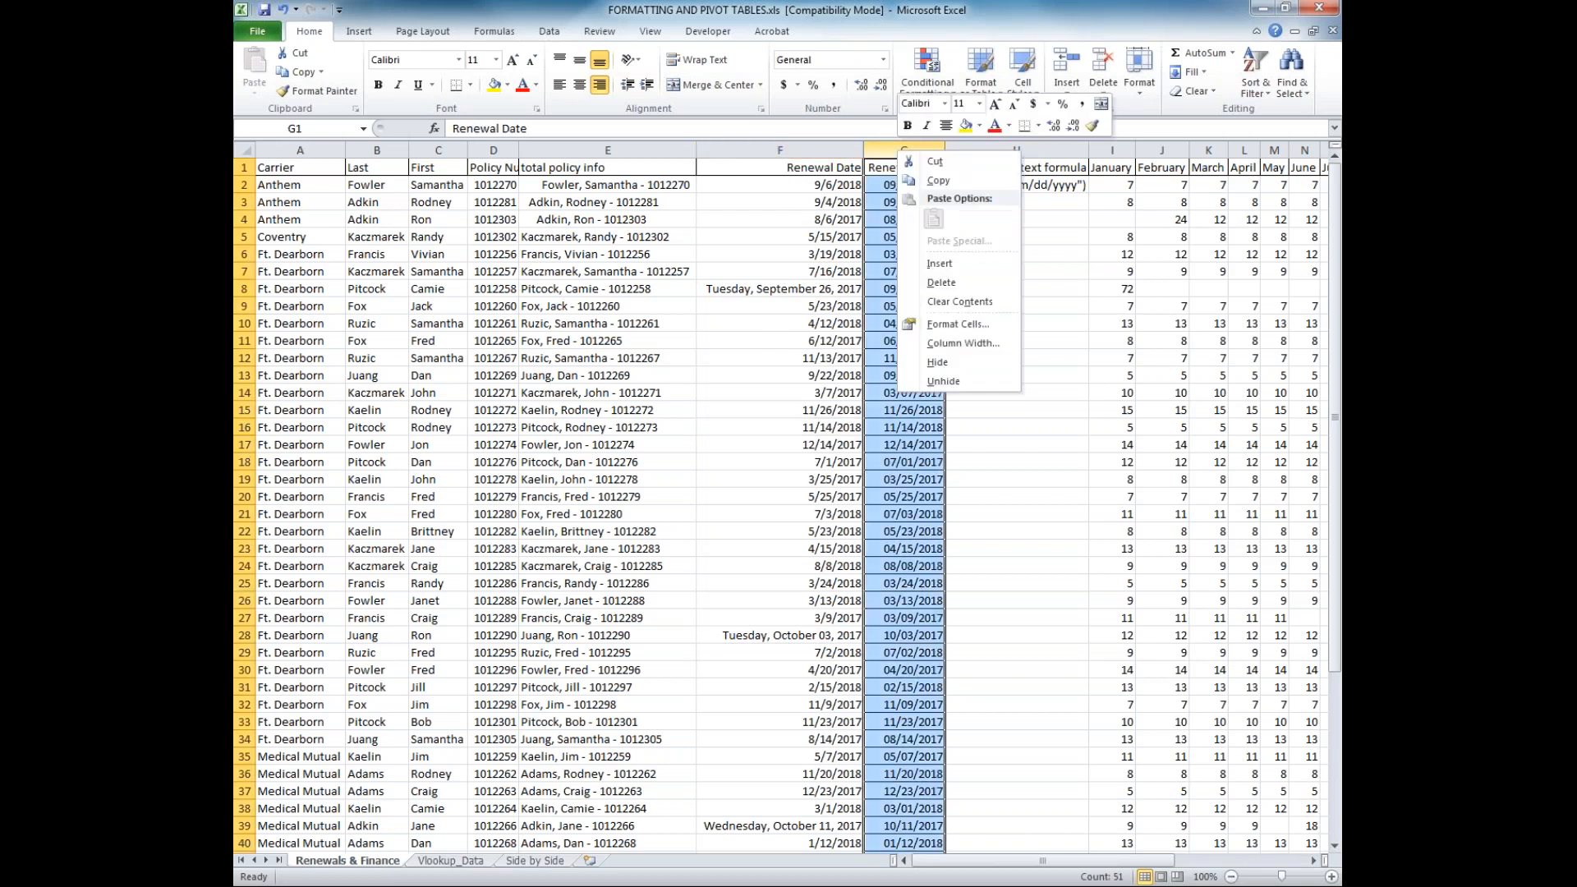
{"action": "left_click", "coordinate": [914, 263]}
{"action": "left_click", "coordinate": [943, 164]}
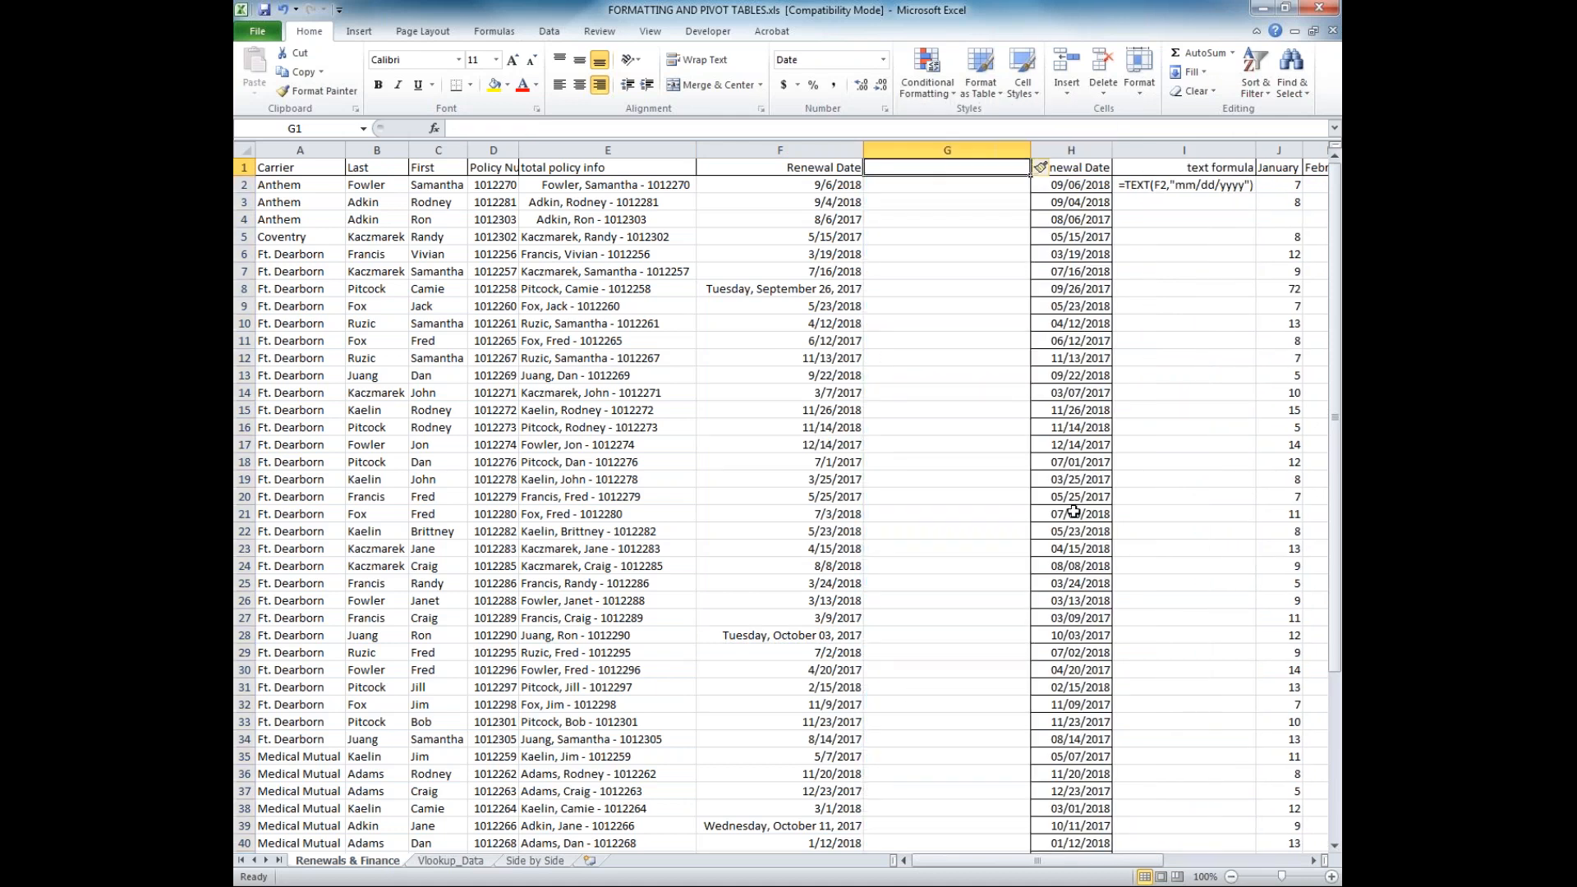
Enter the formula =VALUE(F2) in cell G2 to convert the first renewal date from text to a number
{"action": "key", "text": "Down"}
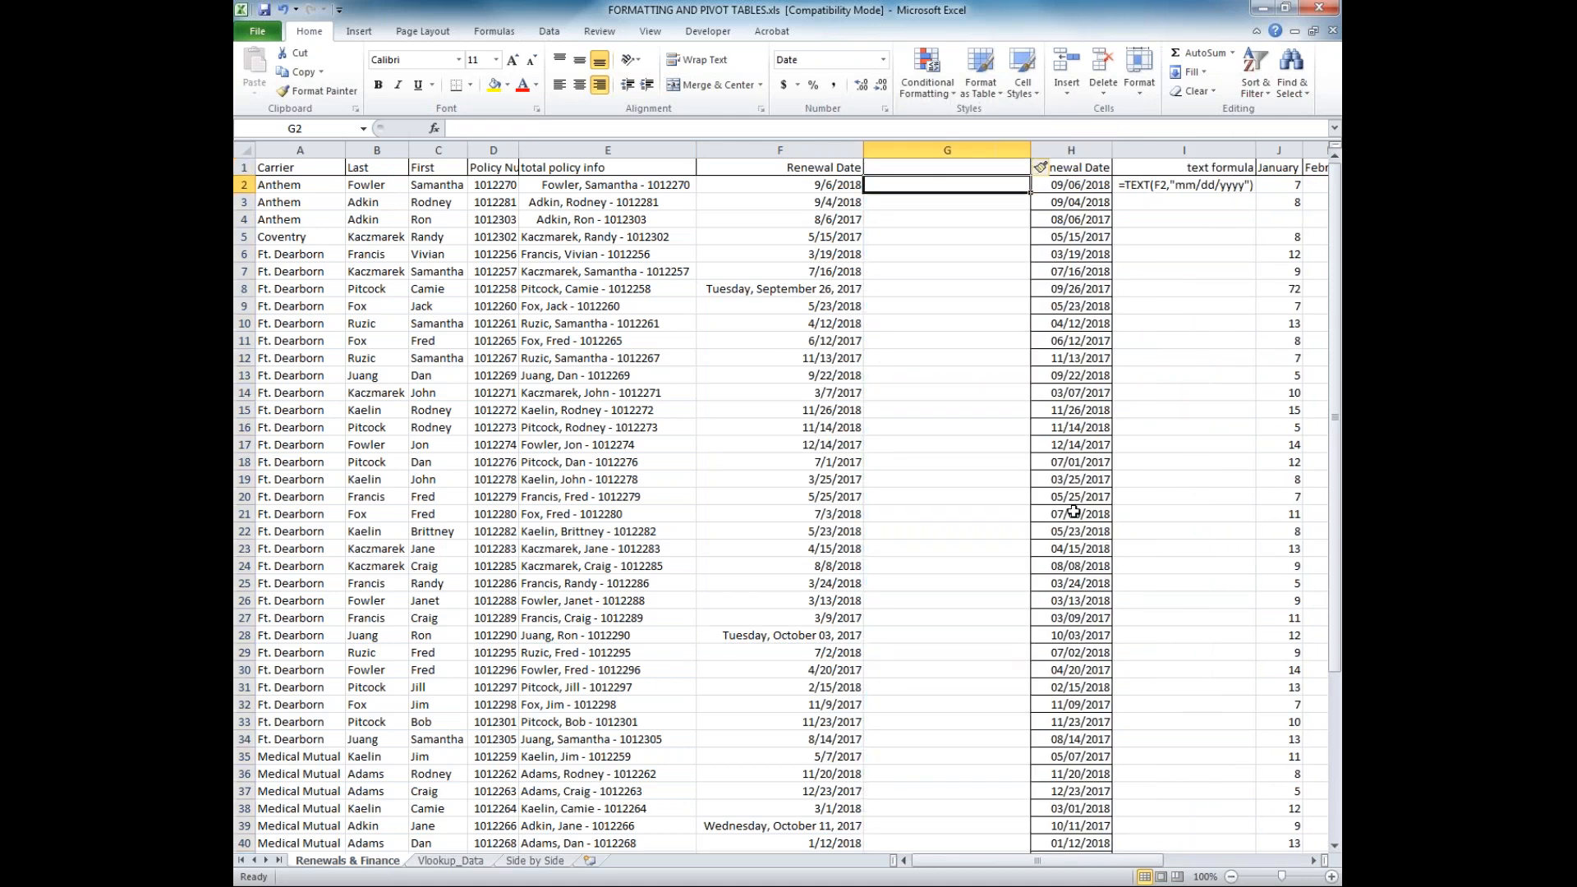
{"action": "type", "text": "=value"}
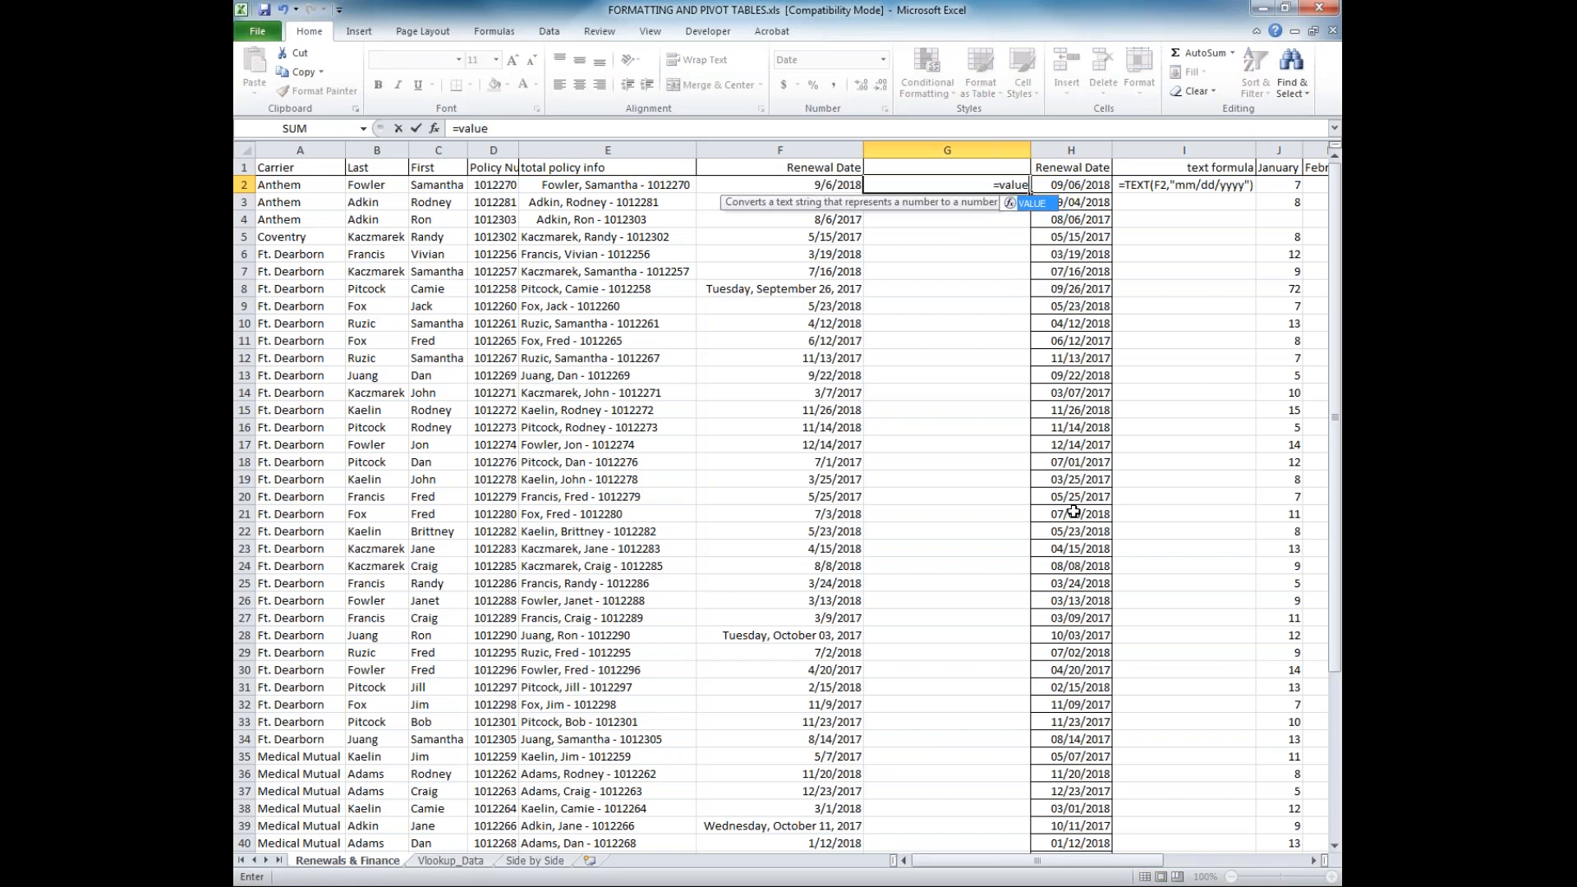
{"action": "type", "text": "("}
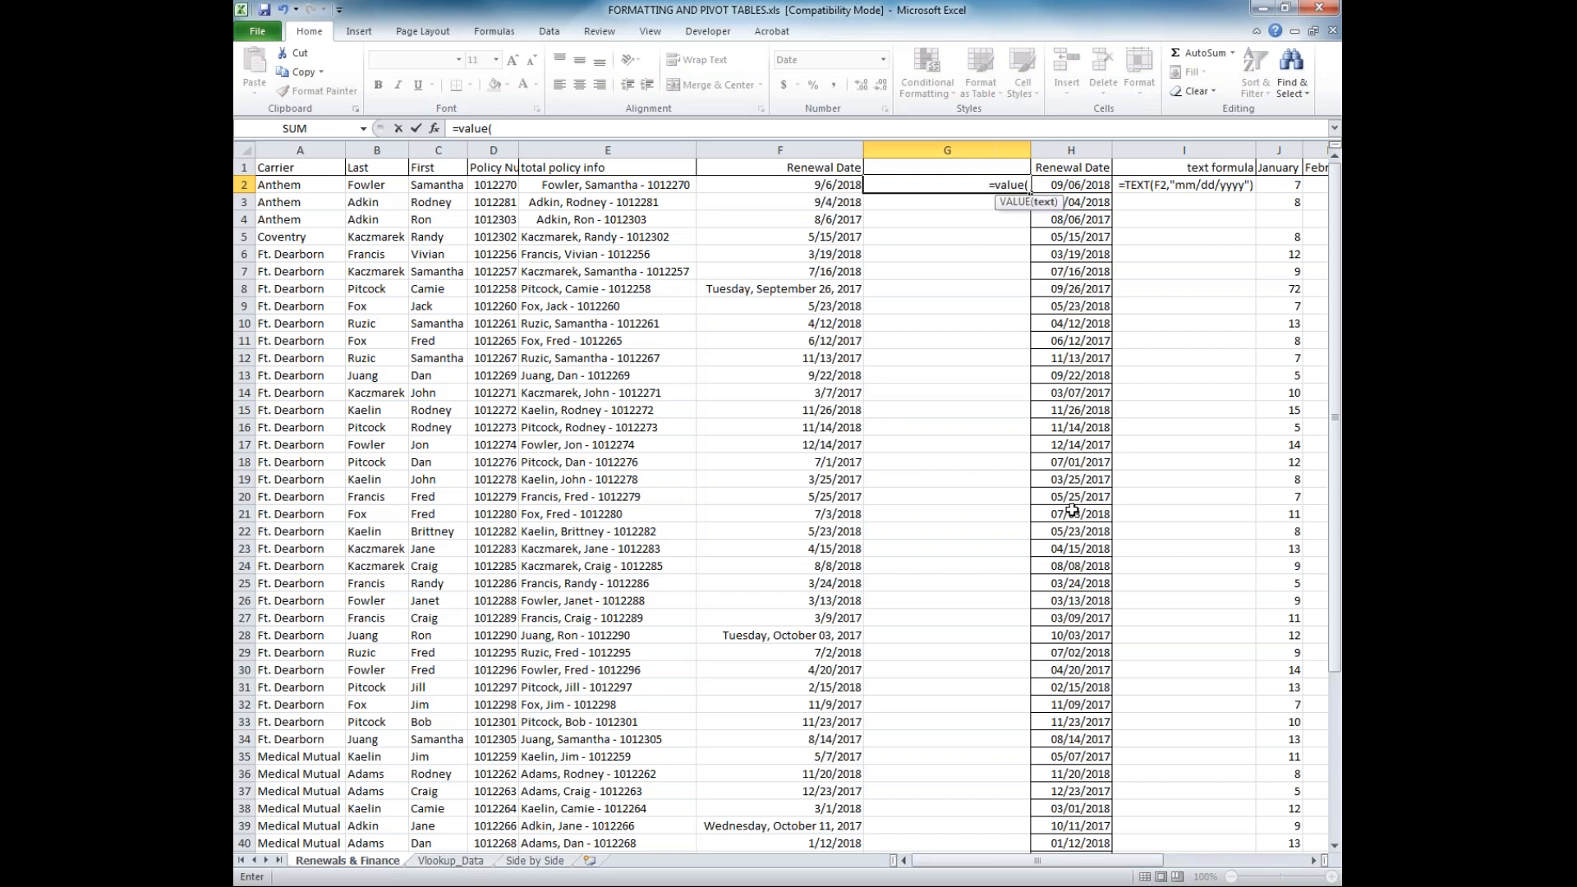
{"action": "left_click", "coordinate": [825, 186]}
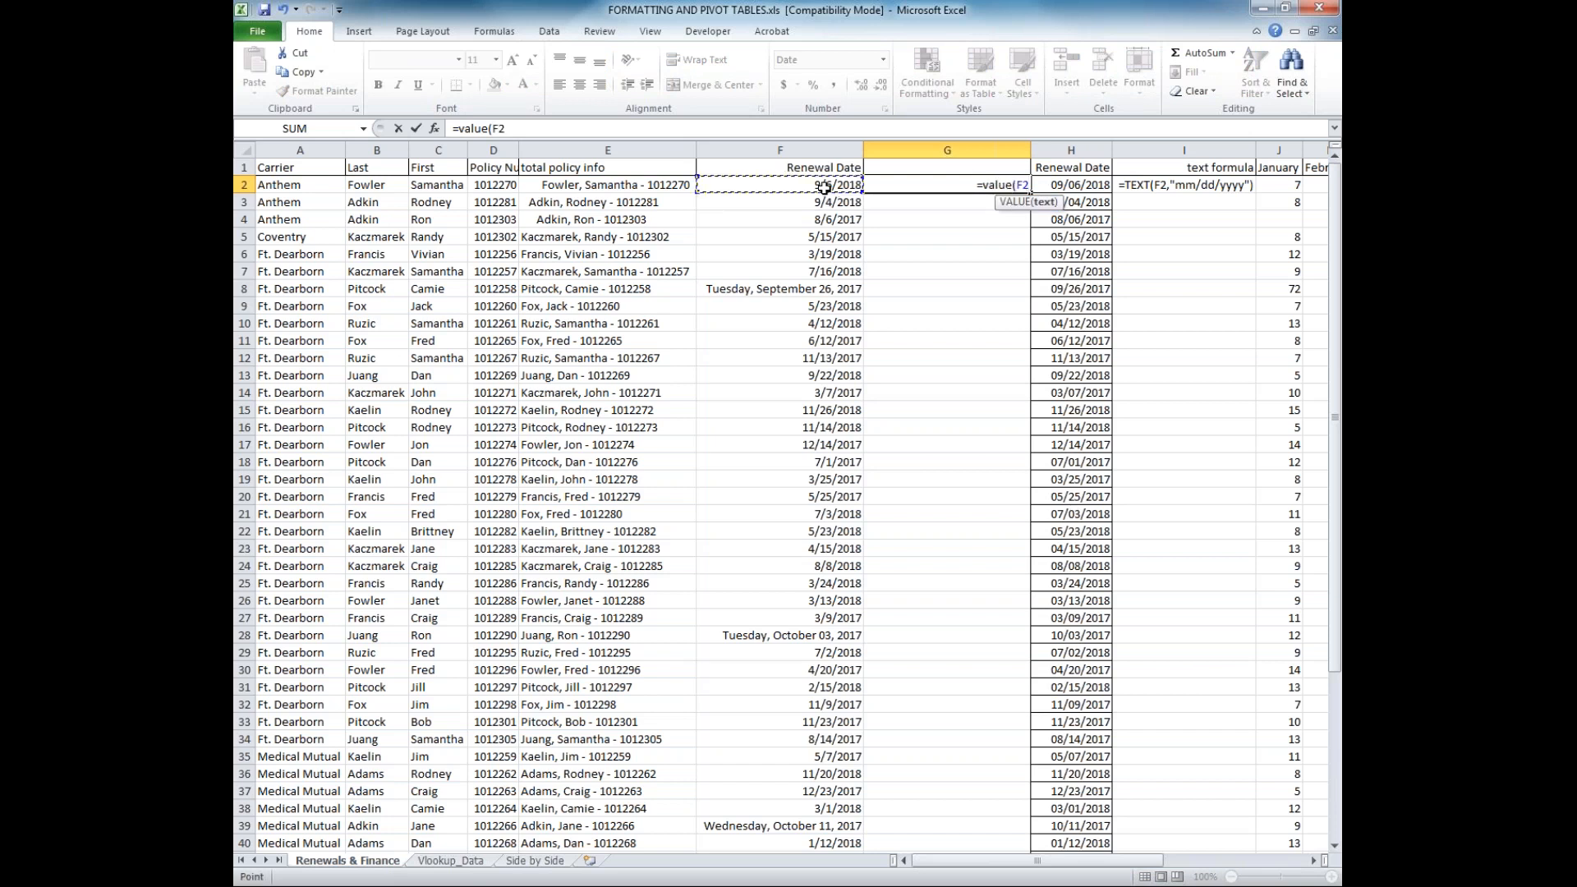
{"action": "type", "text": ")"}
{"action": "key", "text": "Return"}
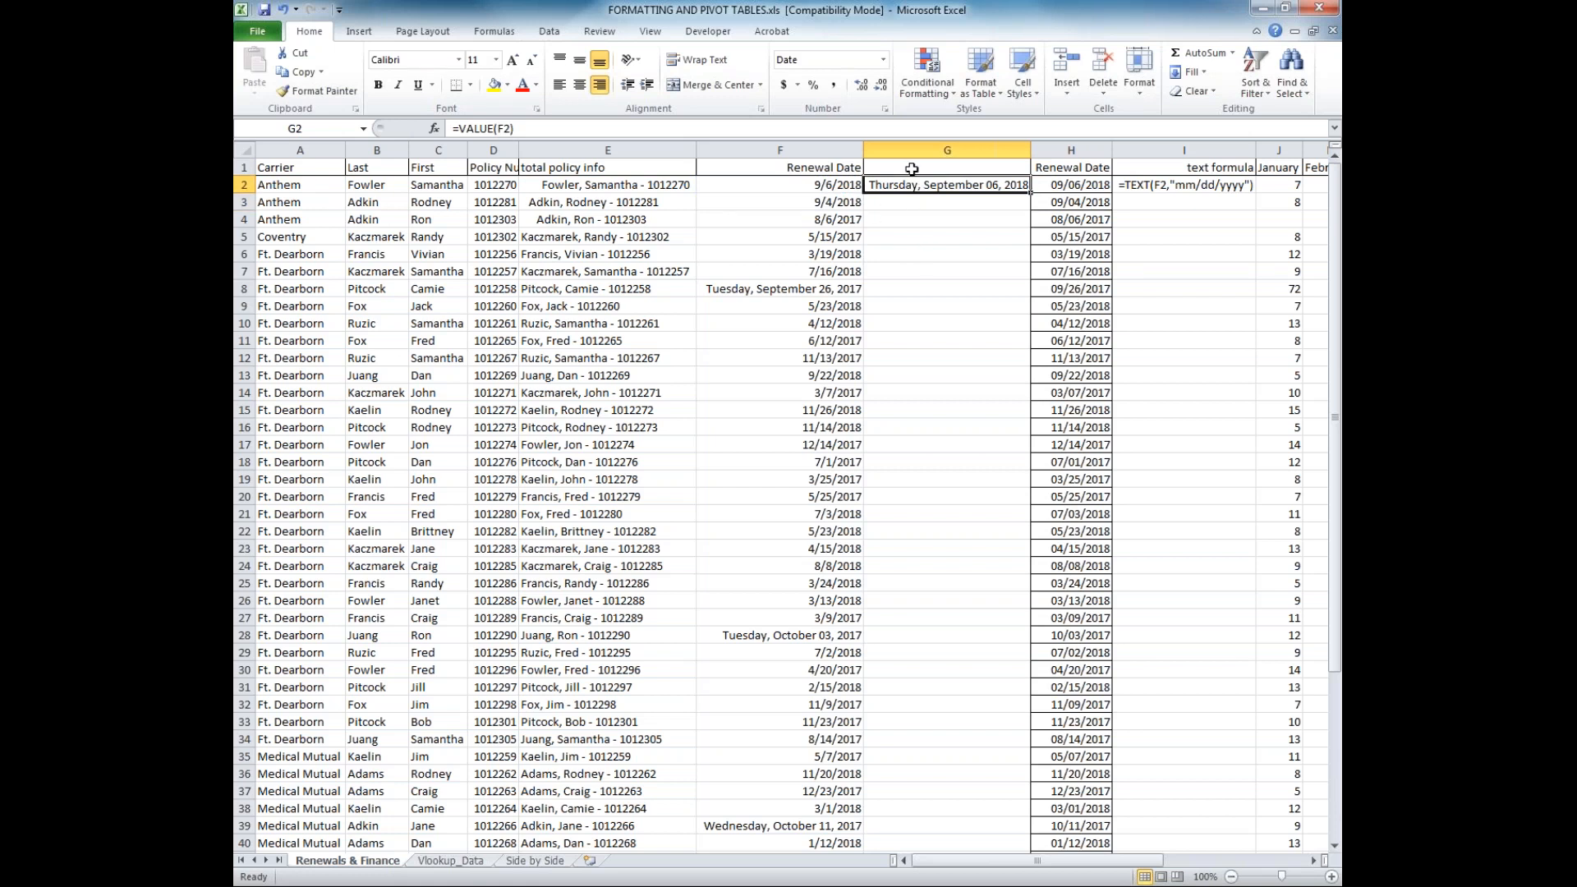
Apply the General number format to the whole of column G
{"action": "left_click", "coordinate": [920, 150]}
{"action": "left_click", "coordinate": [883, 59]}
{"action": "left_click", "coordinate": [867, 76]}
Fill the VALUE formula from G2 down to G51 and check the filled rows
{"action": "left_click", "coordinate": [978, 182]}
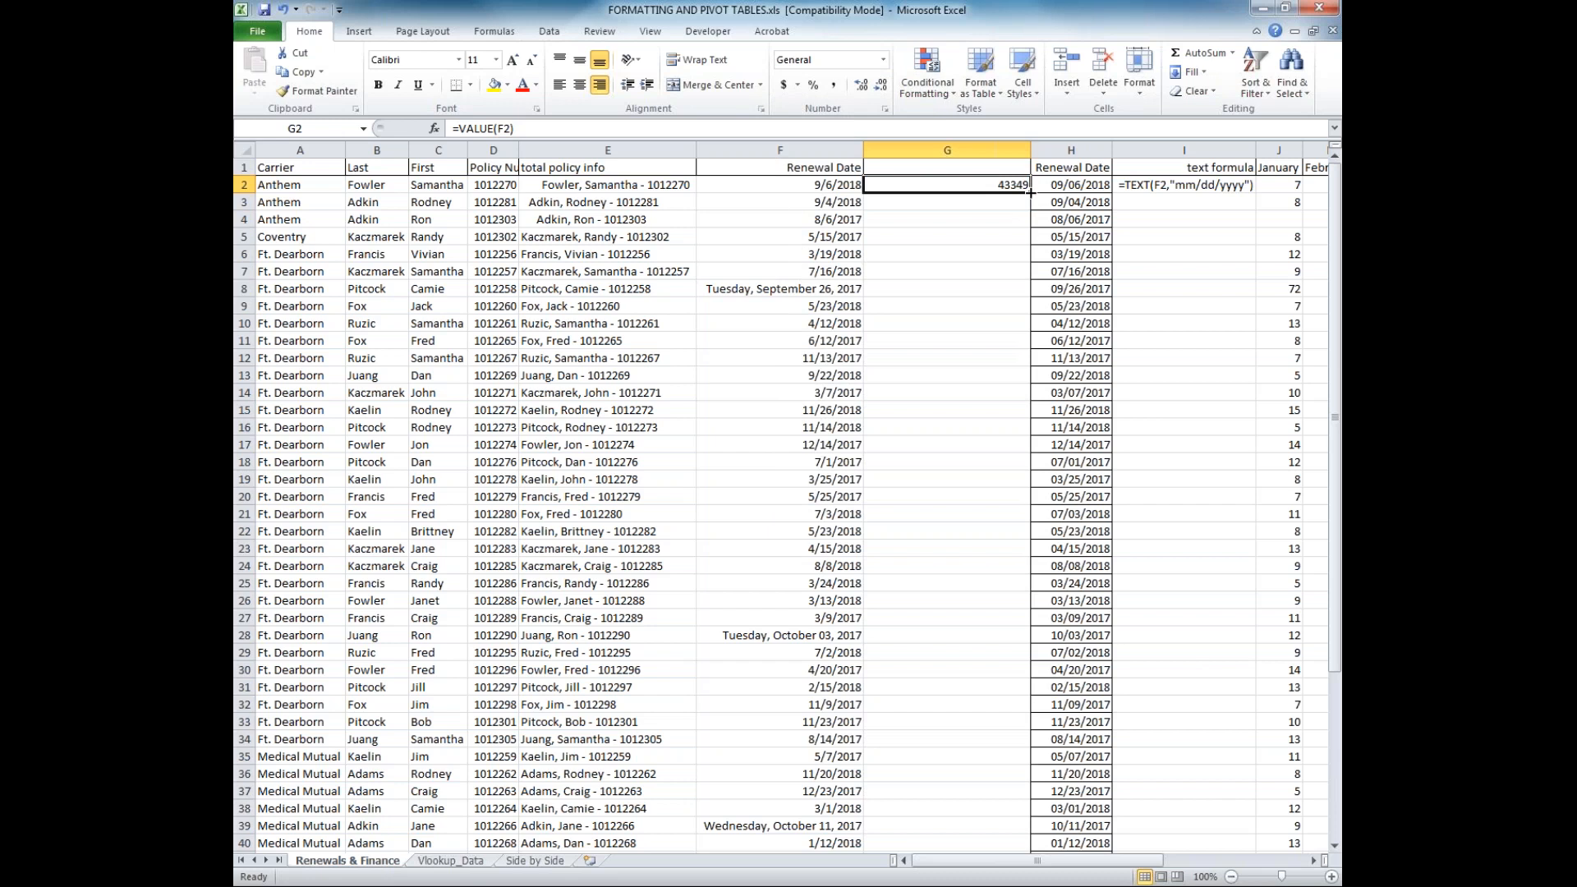
{"action": "double_click", "coordinate": [1029, 191]}
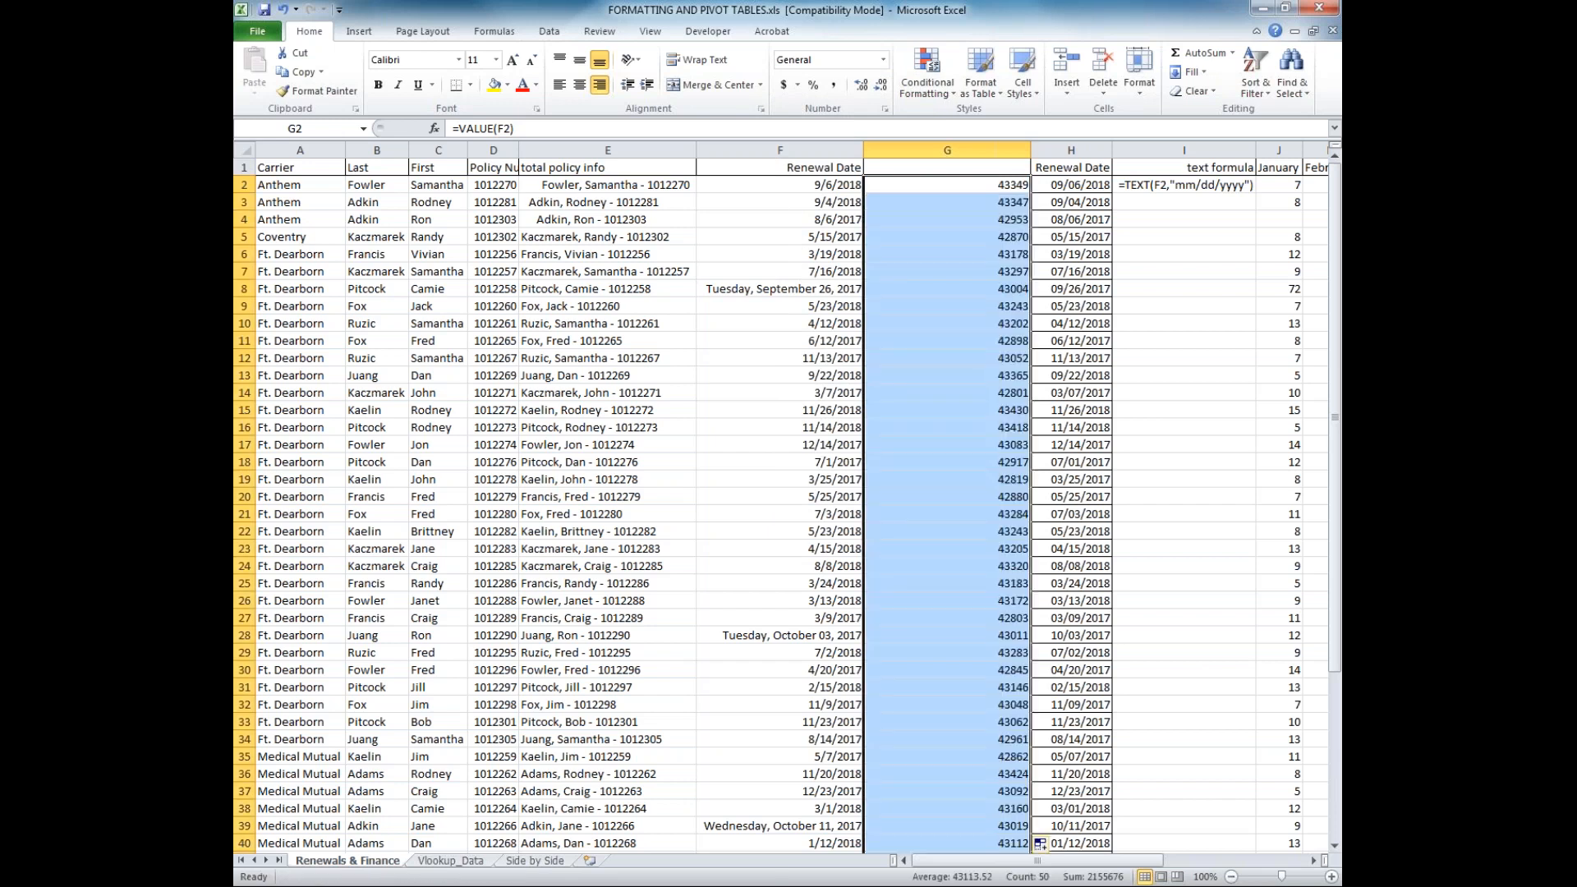
{"action": "scroll", "coordinate": [909, 716], "scroll_direction": "down", "scroll_amount": 7}
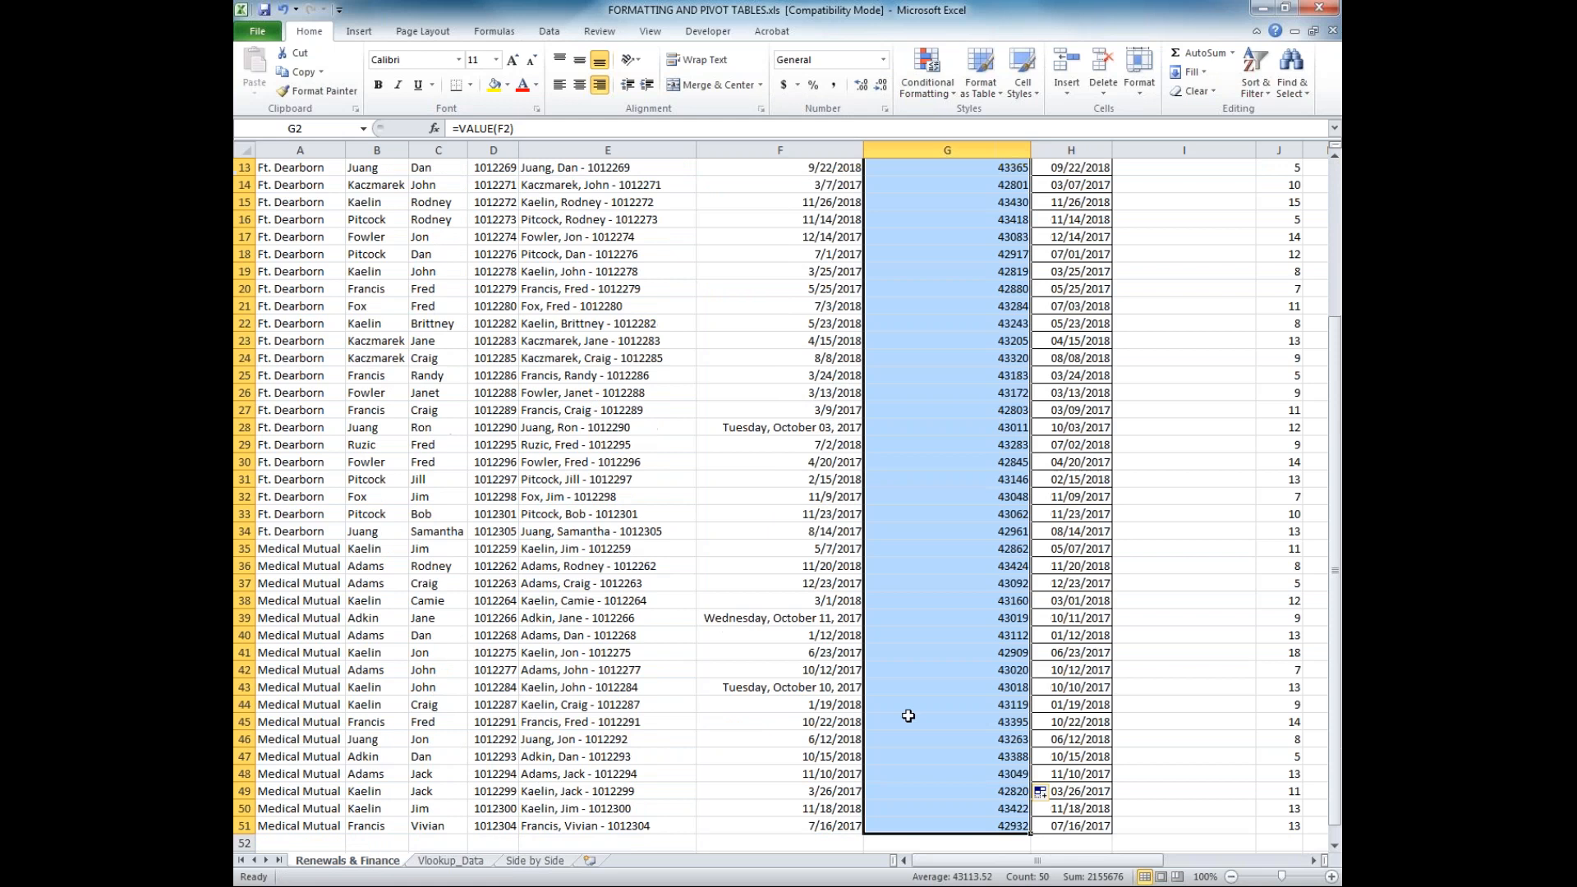
{"action": "scroll", "coordinate": [909, 716], "scroll_direction": "up", "scroll_amount": 3}
{"action": "scroll", "coordinate": [908, 716], "scroll_direction": "up", "scroll_amount": 4}
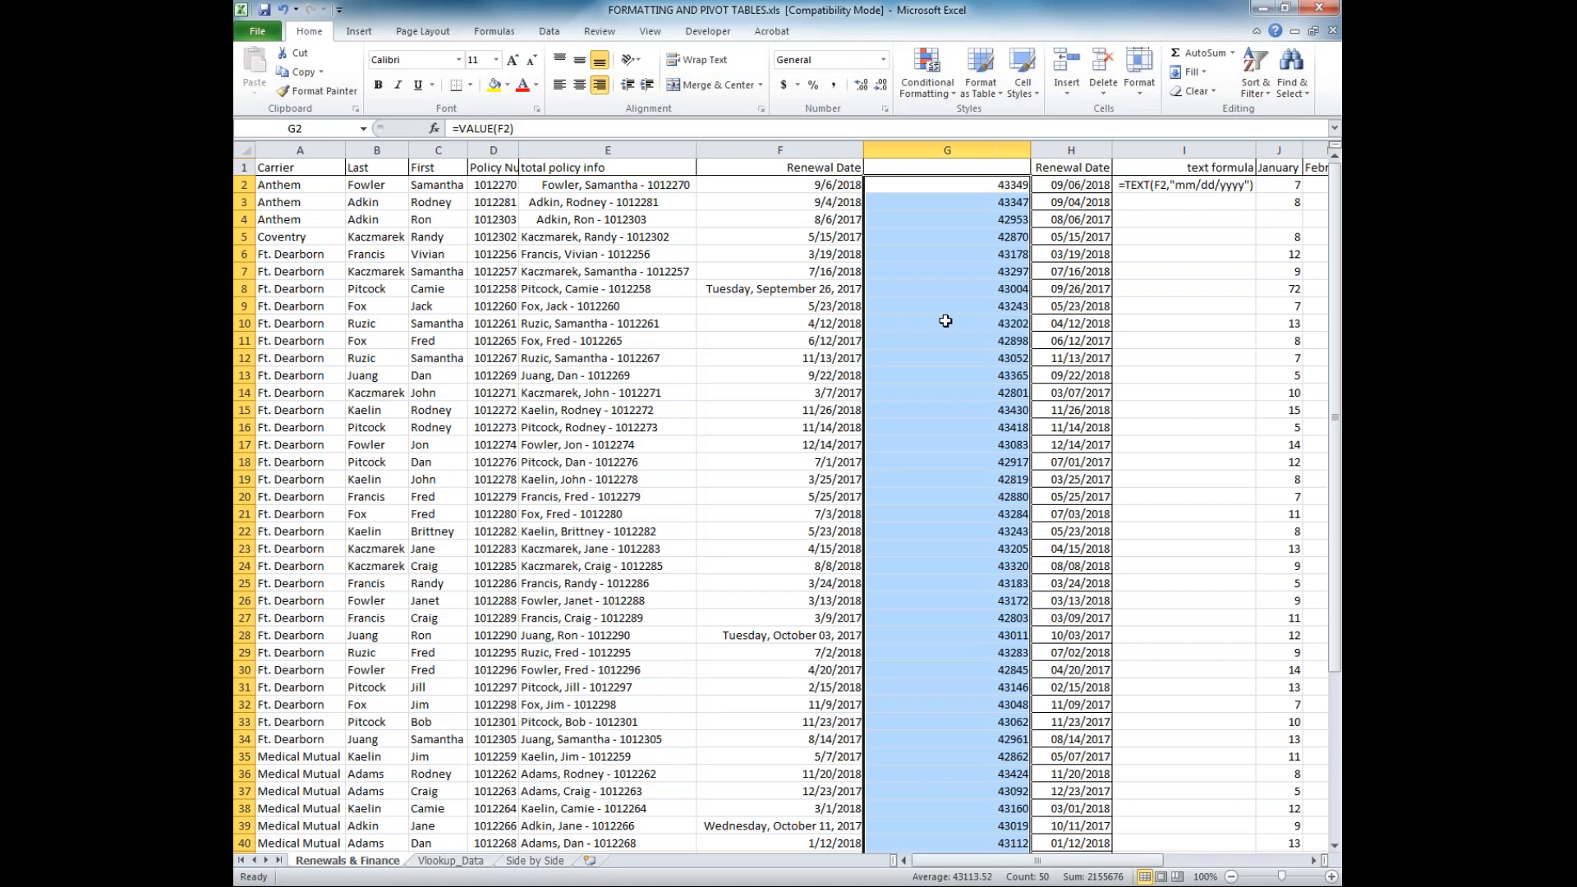
Apply the Long Date format to G2:G51 and widen column G so every date fits
{"action": "left_click", "coordinate": [884, 61]}
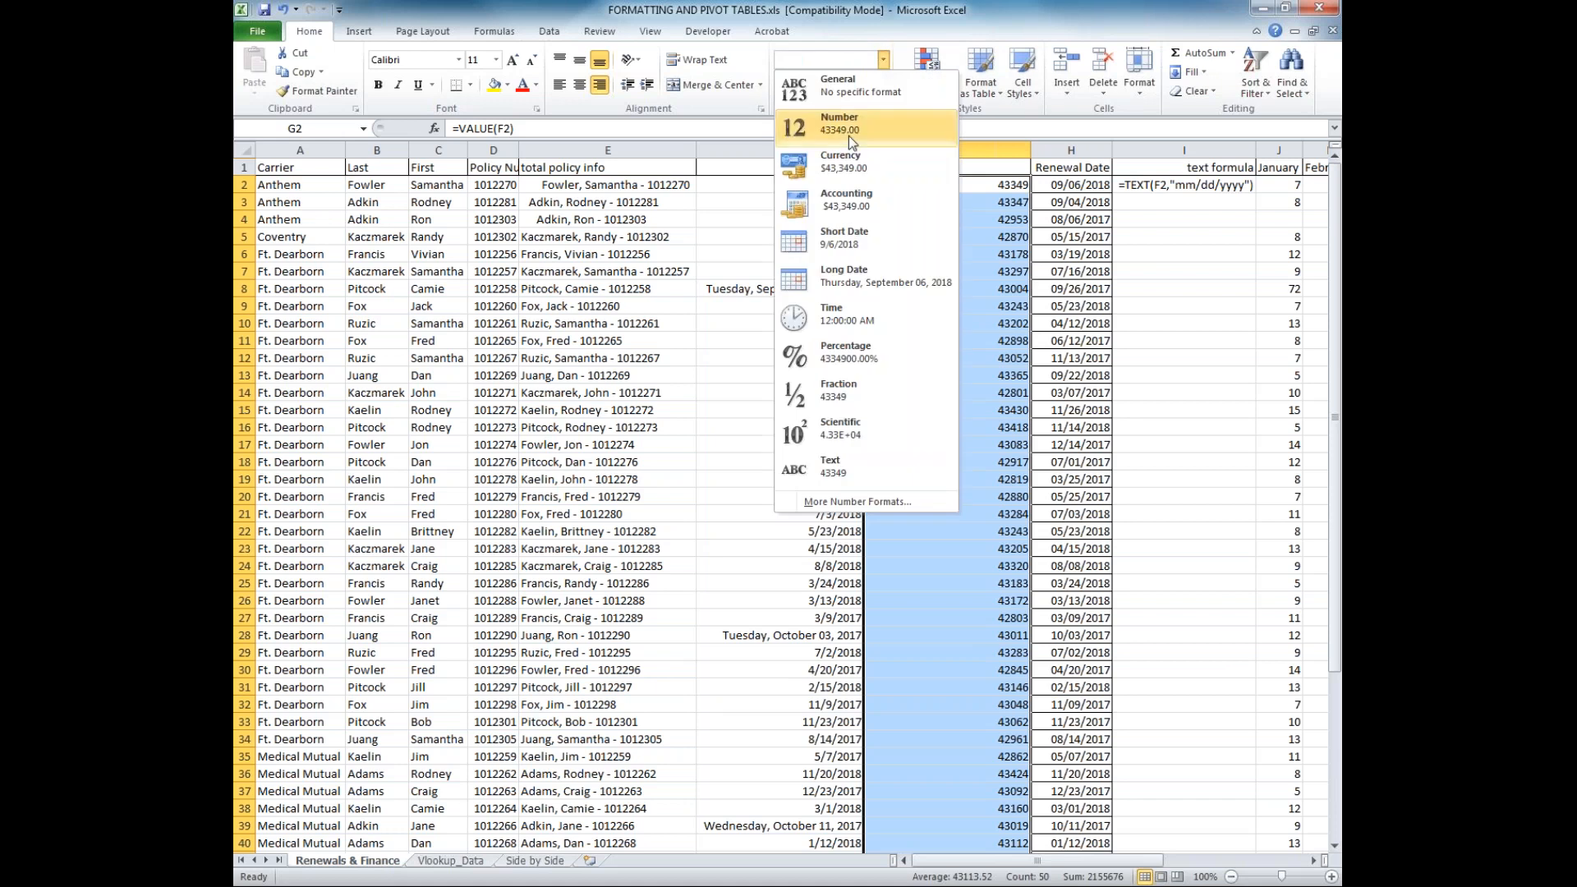
{"action": "left_click", "coordinate": [840, 282]}
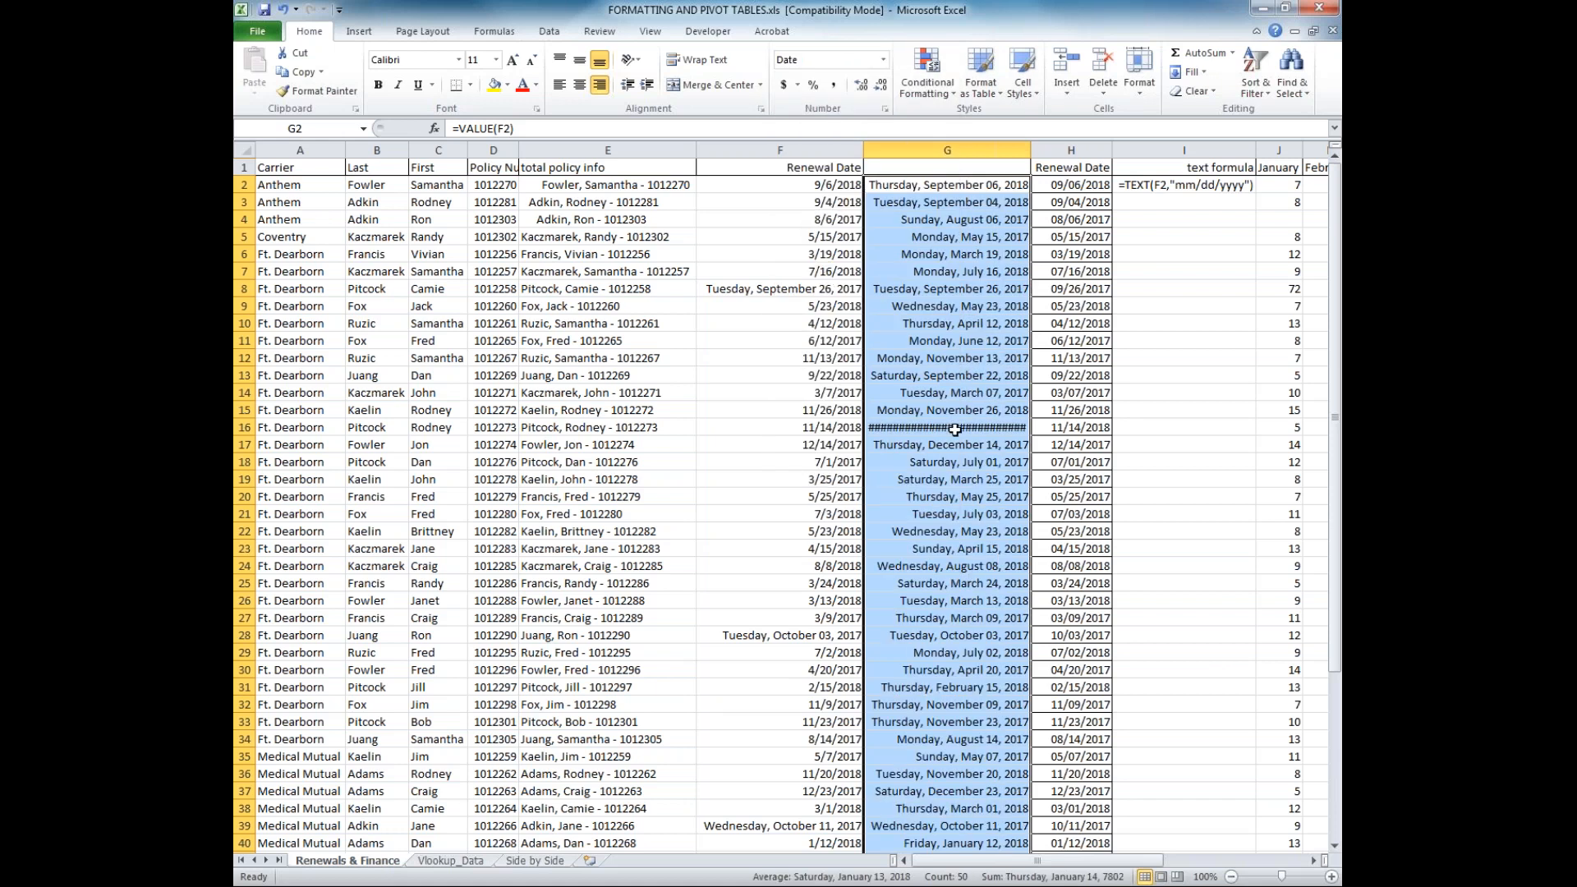
{"action": "left_click_drag", "start_coordinate": [1032, 144], "coordinate": [1046, 144]}
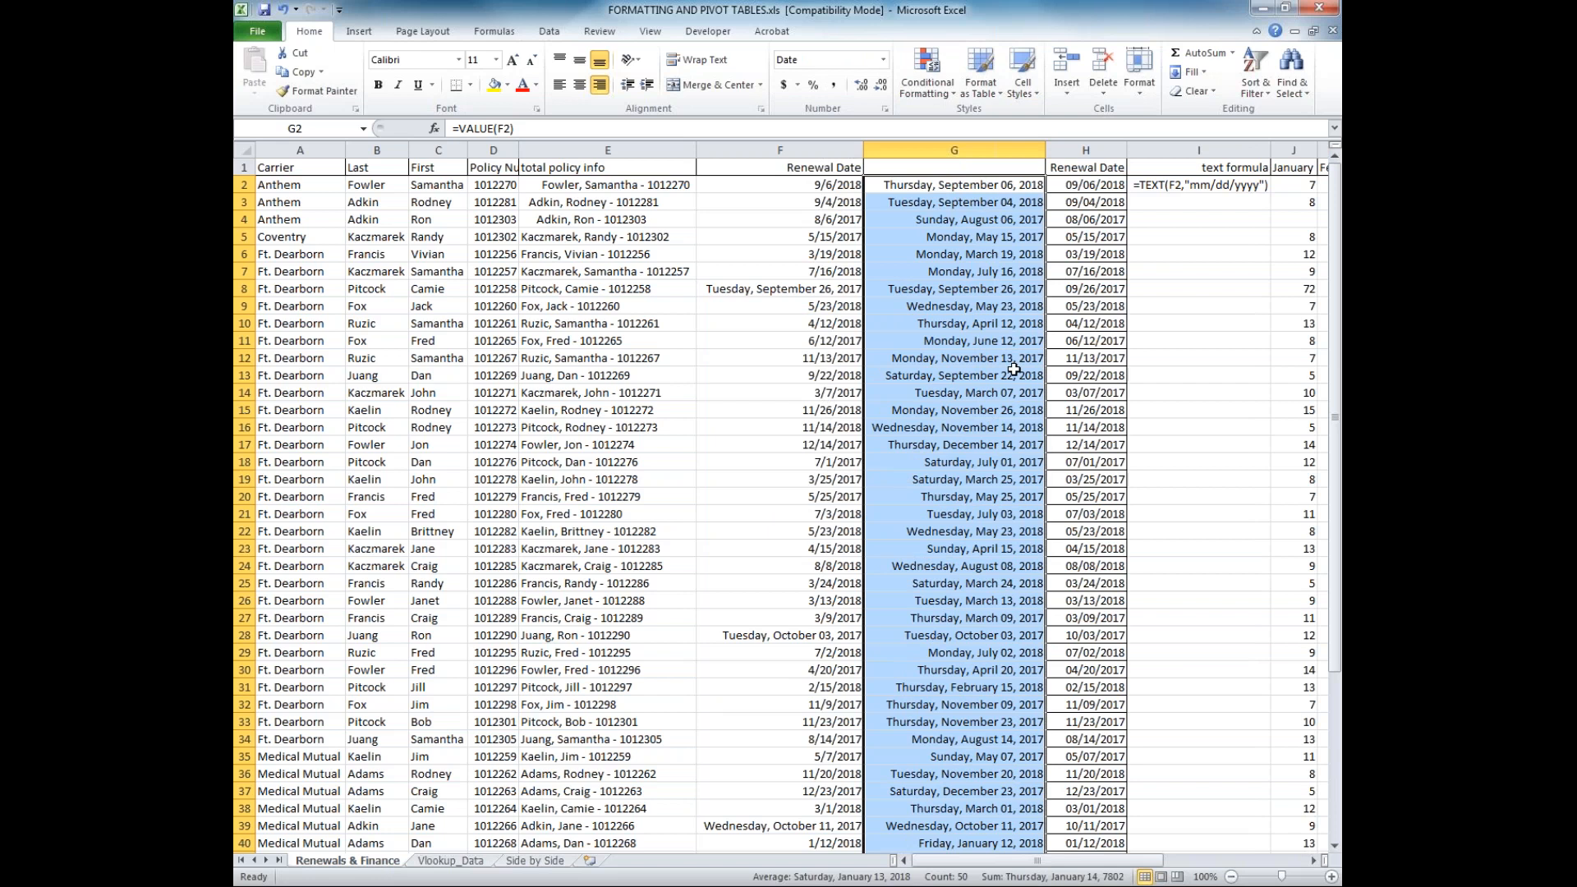
{"action": "left_click", "coordinate": [1009, 413]}
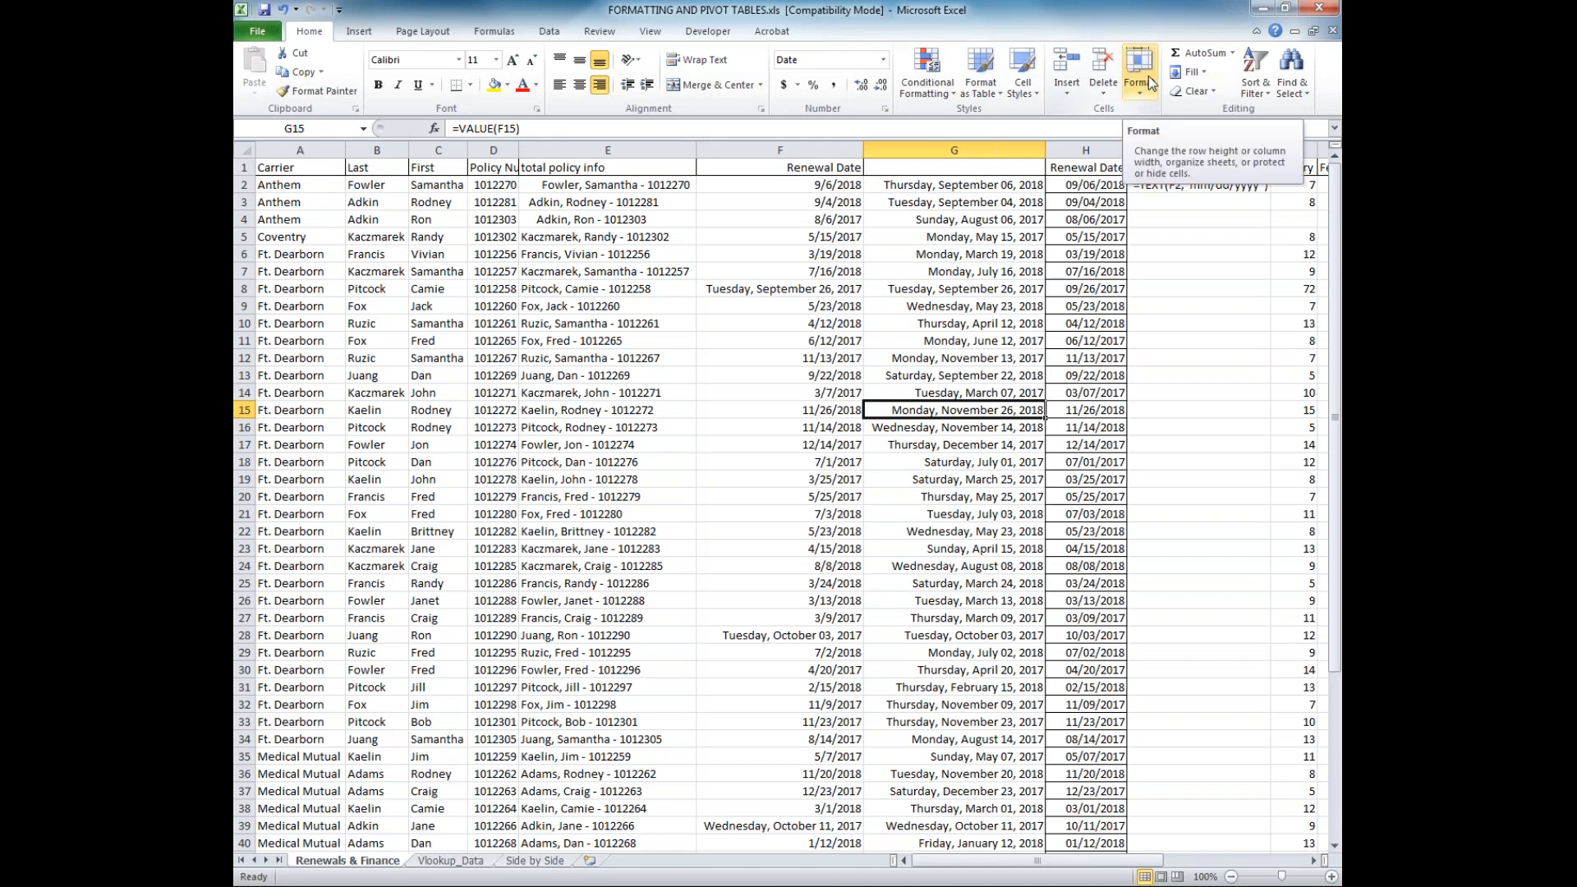
Examine the TEXT formula in I2 and the number format of the cells below it
{"action": "left_click", "coordinate": [1166, 186]}
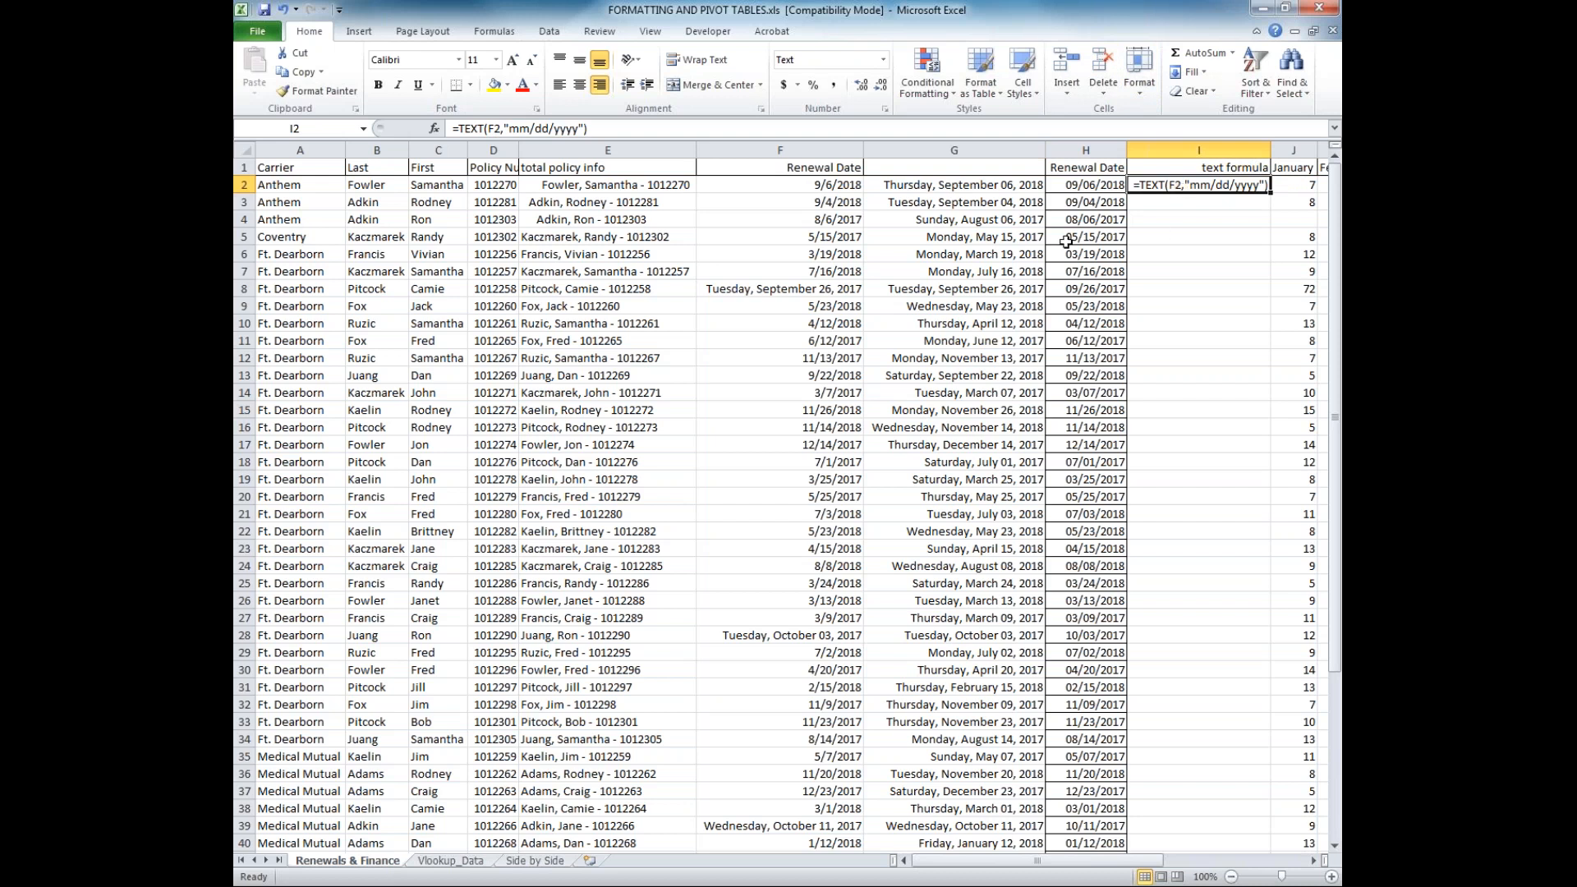
{"action": "left_click", "coordinate": [887, 128]}
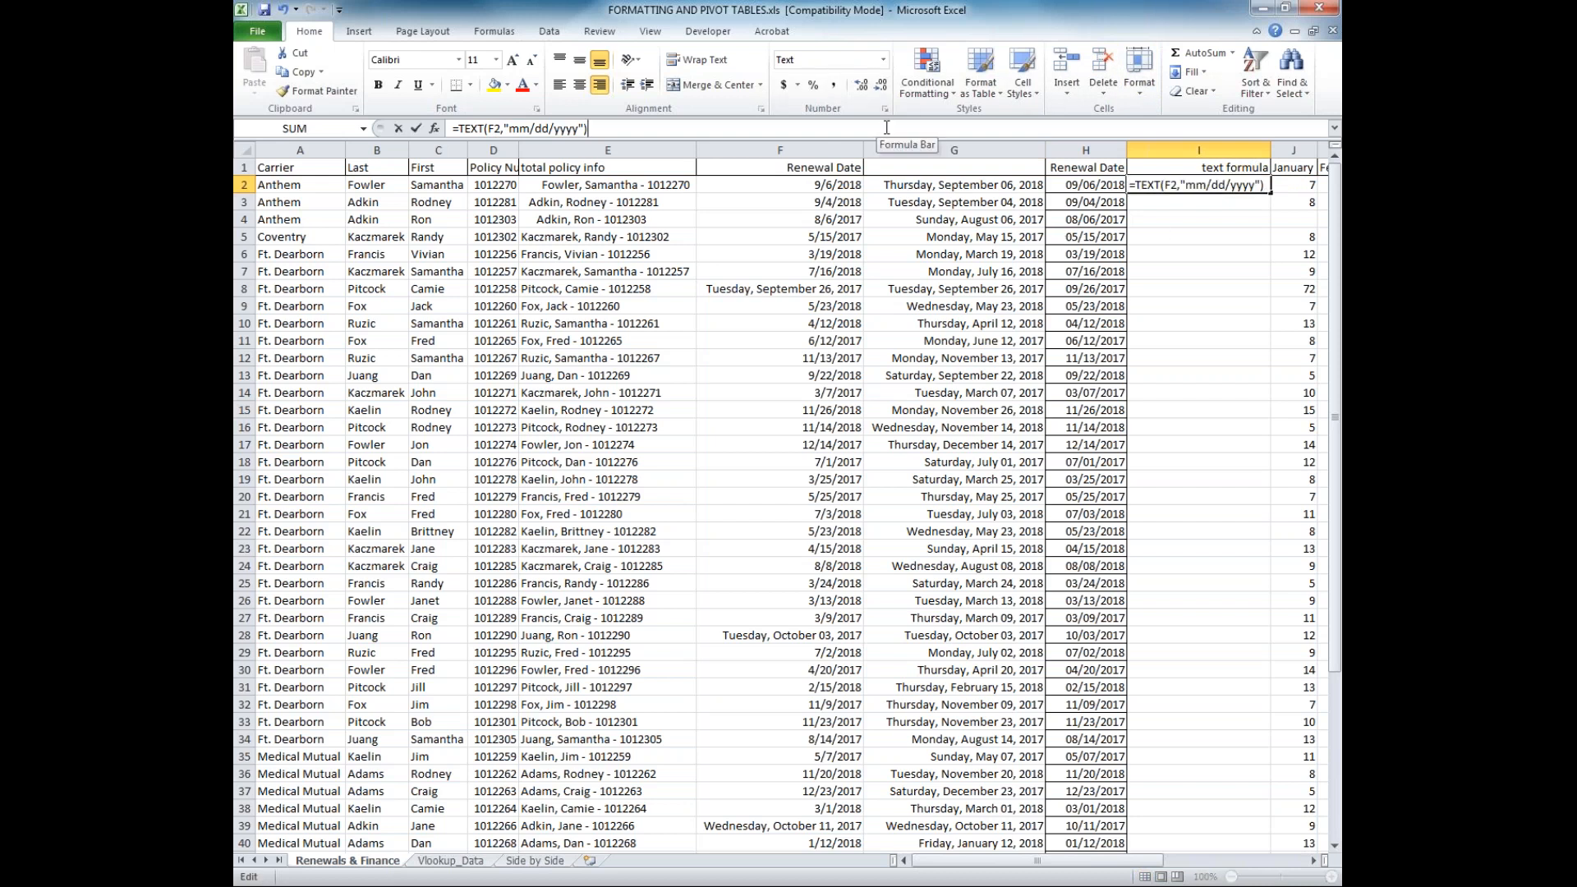
{"action": "left_click", "coordinate": [1227, 197]}
{"action": "left_click", "coordinate": [1224, 256]}
{"action": "left_click", "coordinate": [1222, 300]}
{"action": "left_click", "coordinate": [1217, 374]}
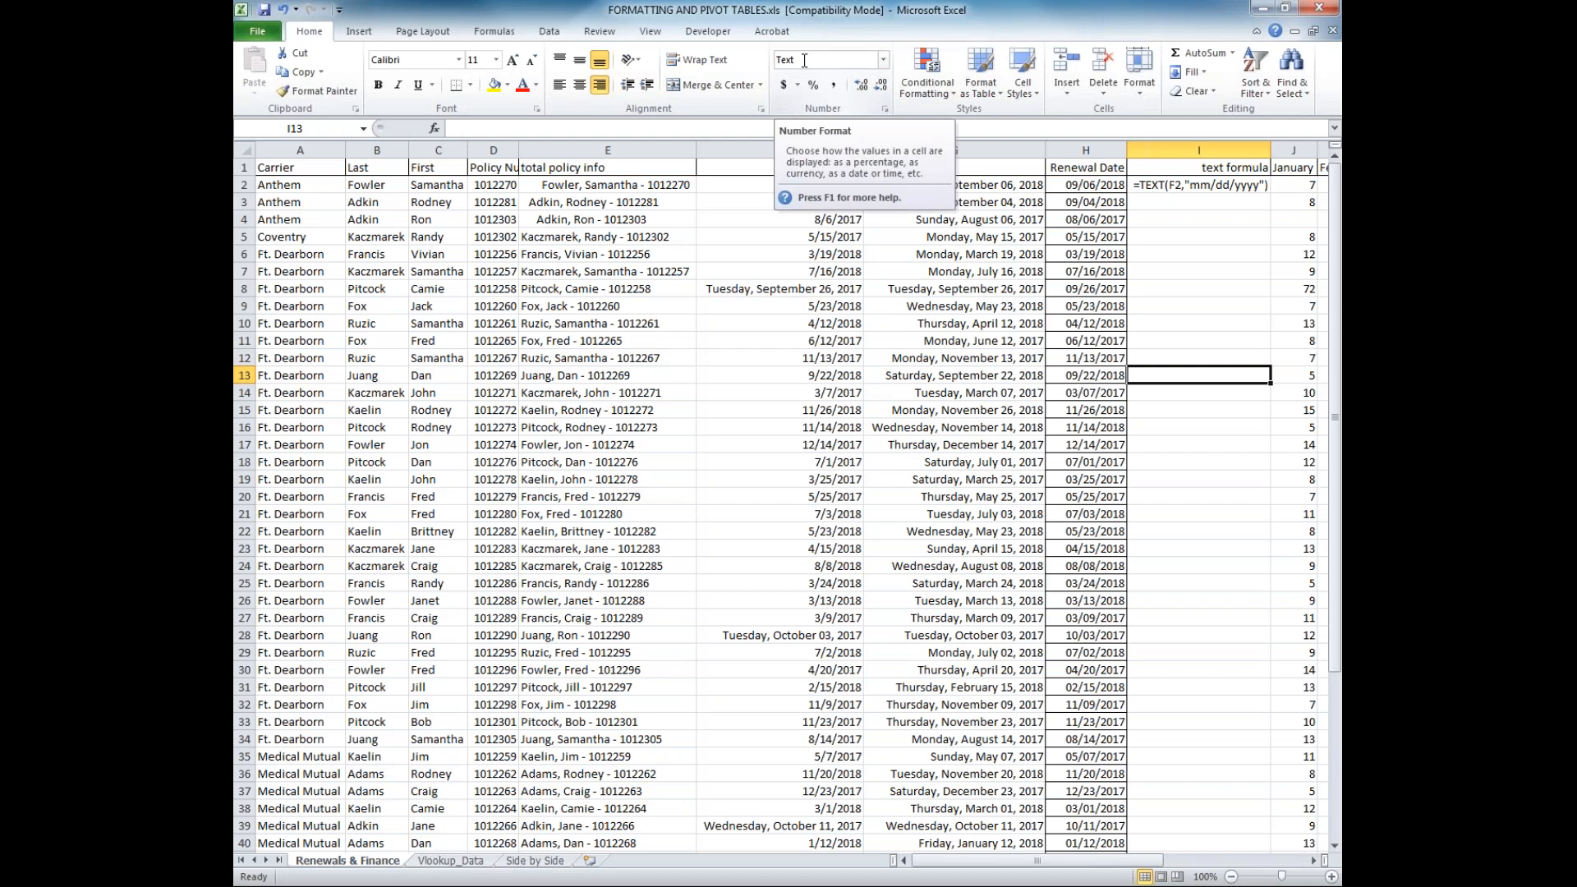
Apply the General number format to the whole of column I
{"action": "left_click", "coordinate": [1171, 199]}
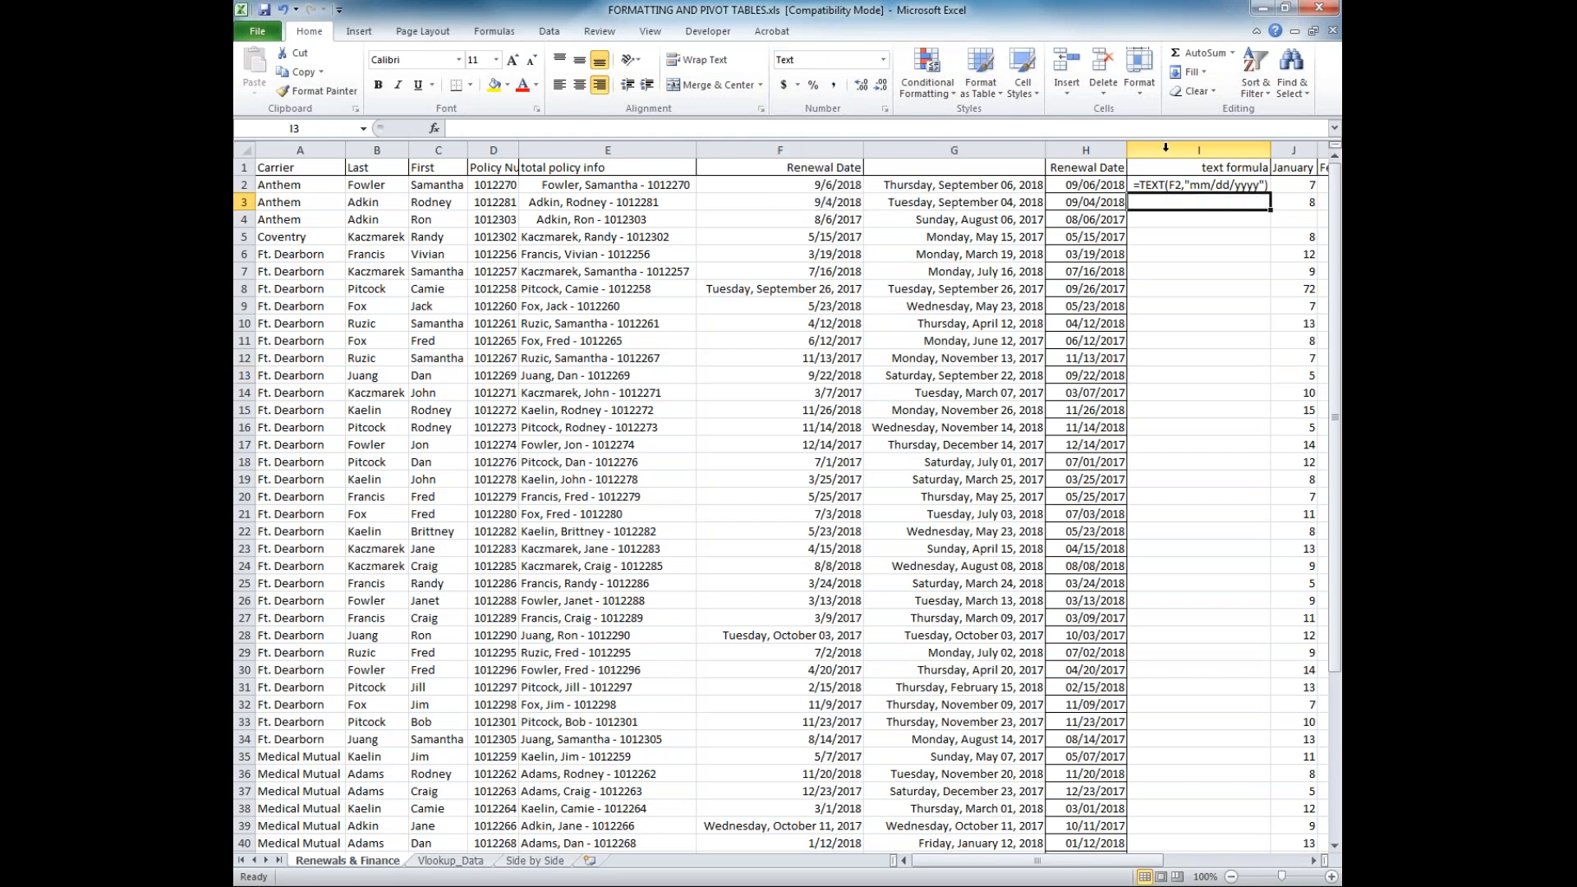
{"action": "left_click", "coordinate": [1182, 150]}
{"action": "left_click", "coordinate": [883, 59]}
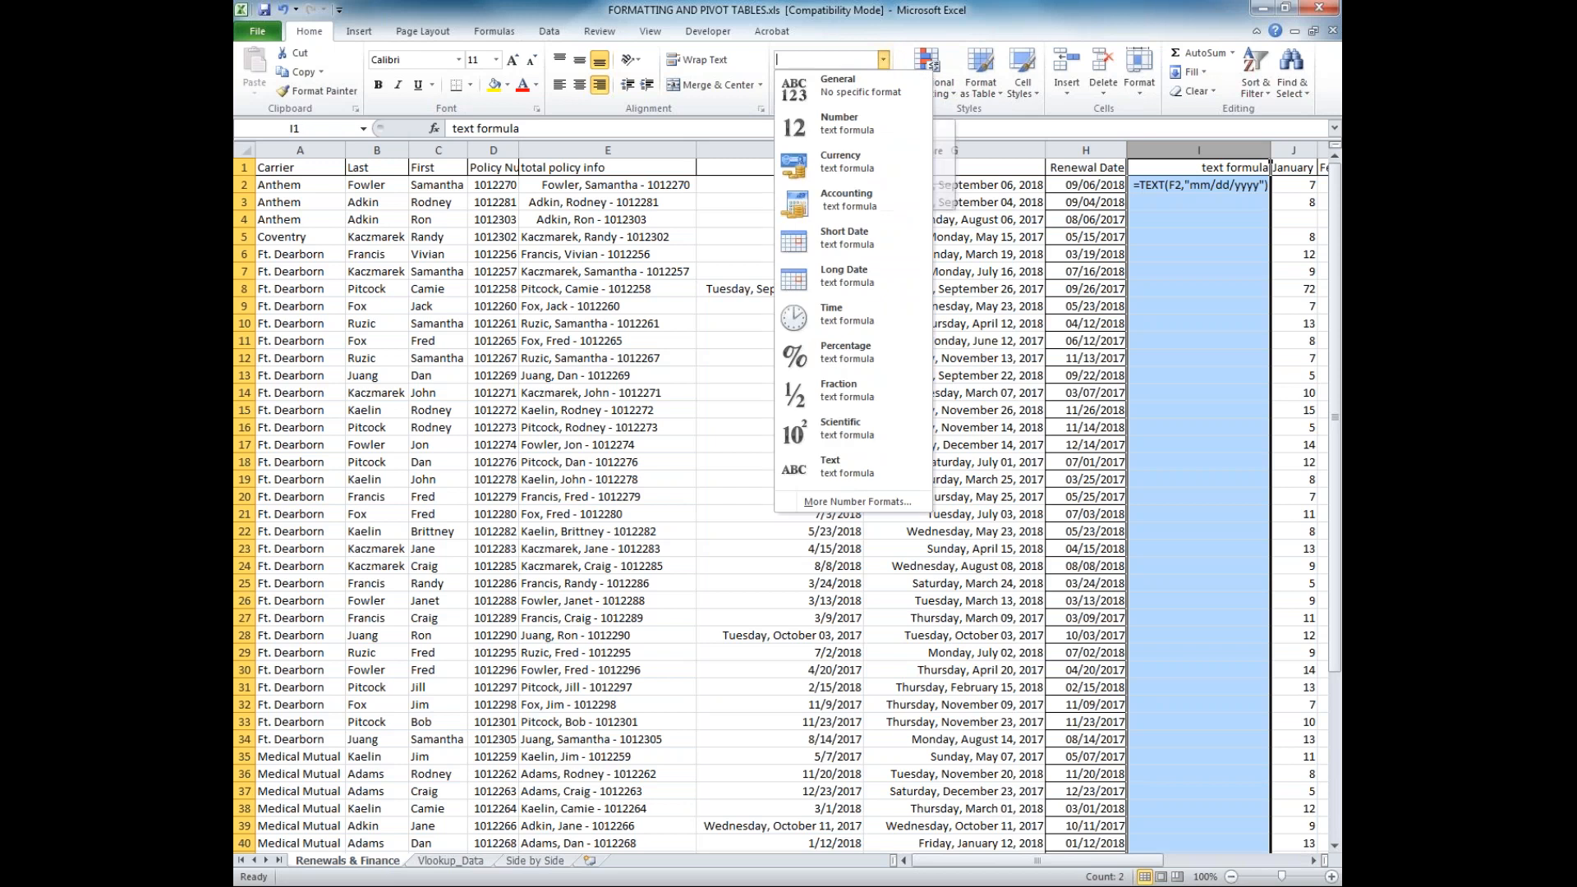
{"action": "left_click", "coordinate": [831, 86]}
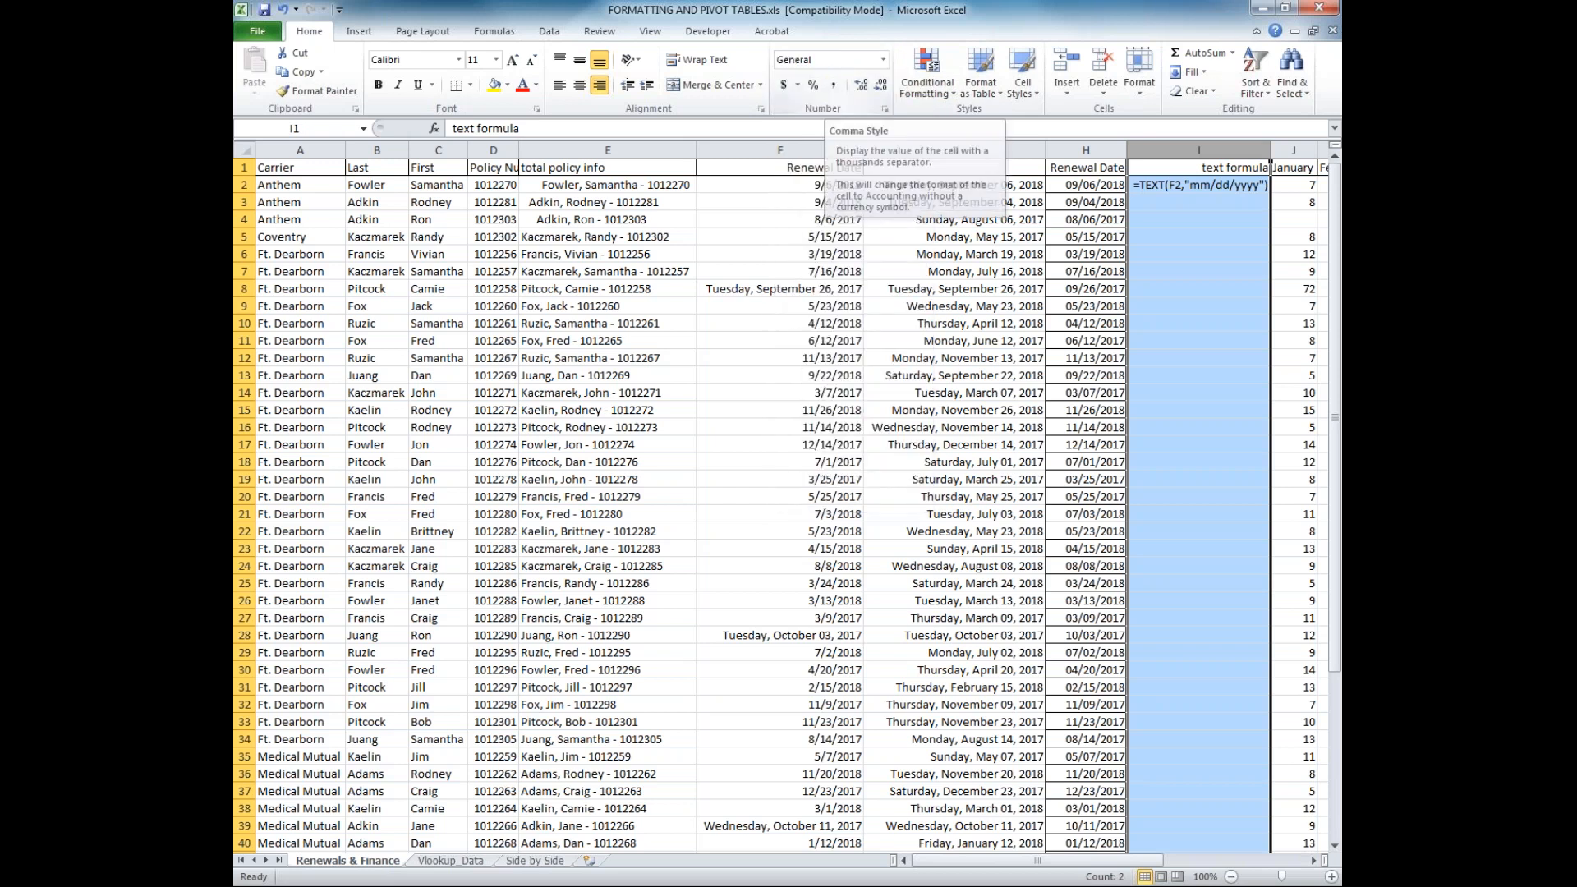
{"action": "left_click", "coordinate": [1212, 221]}
Re-enter the existing TEXT formula in I2 so that it calculates
{"action": "left_click", "coordinate": [1219, 185]}
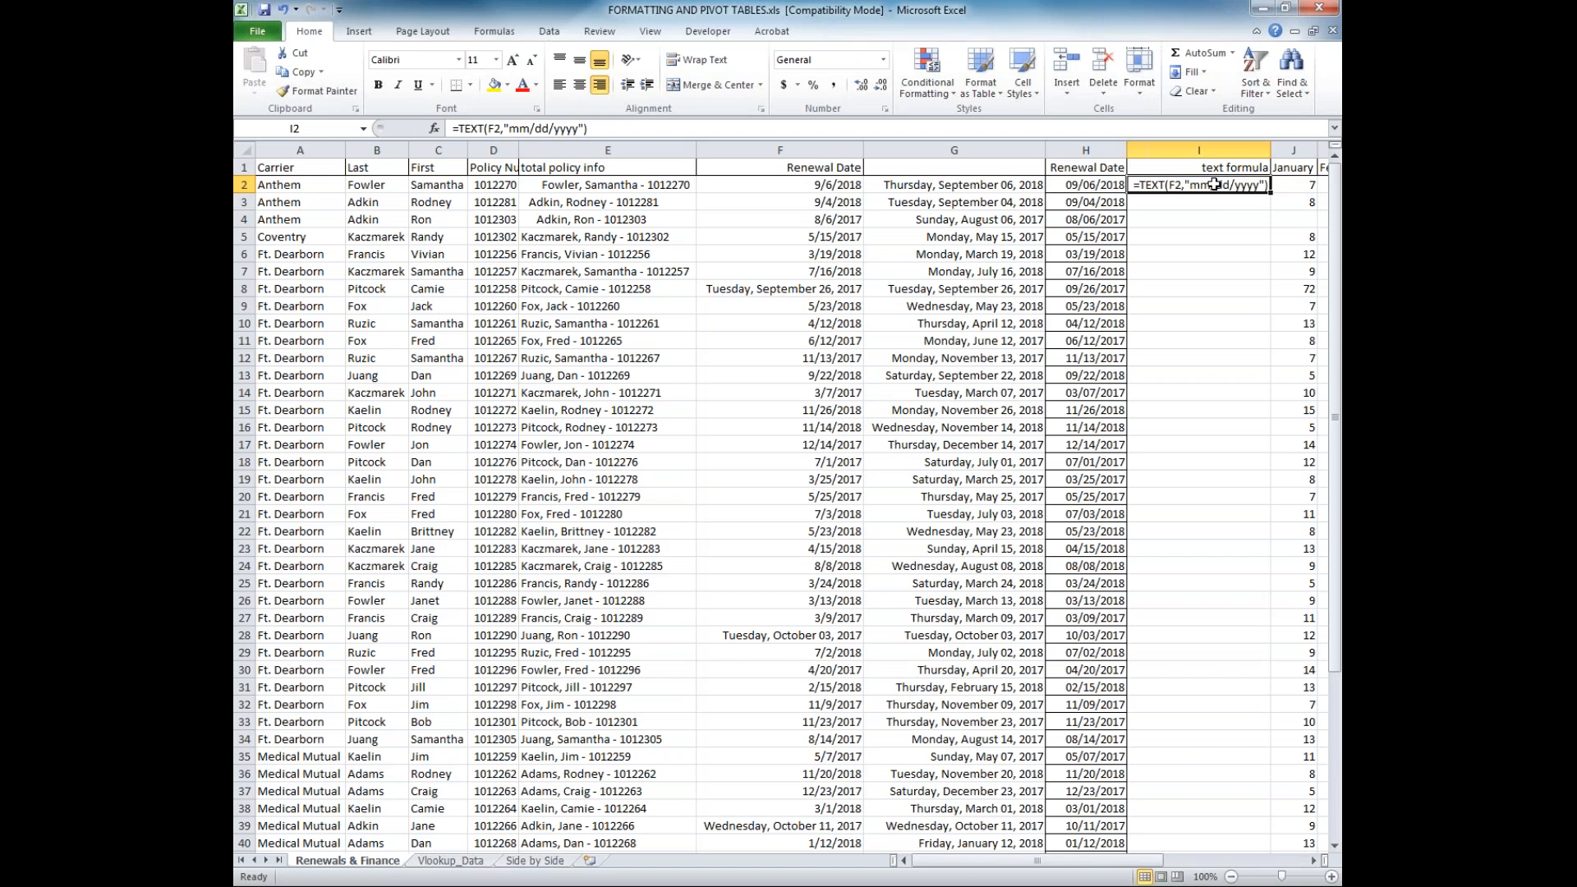
{"action": "left_click", "coordinate": [803, 128]}
{"action": "key", "text": "Return"}
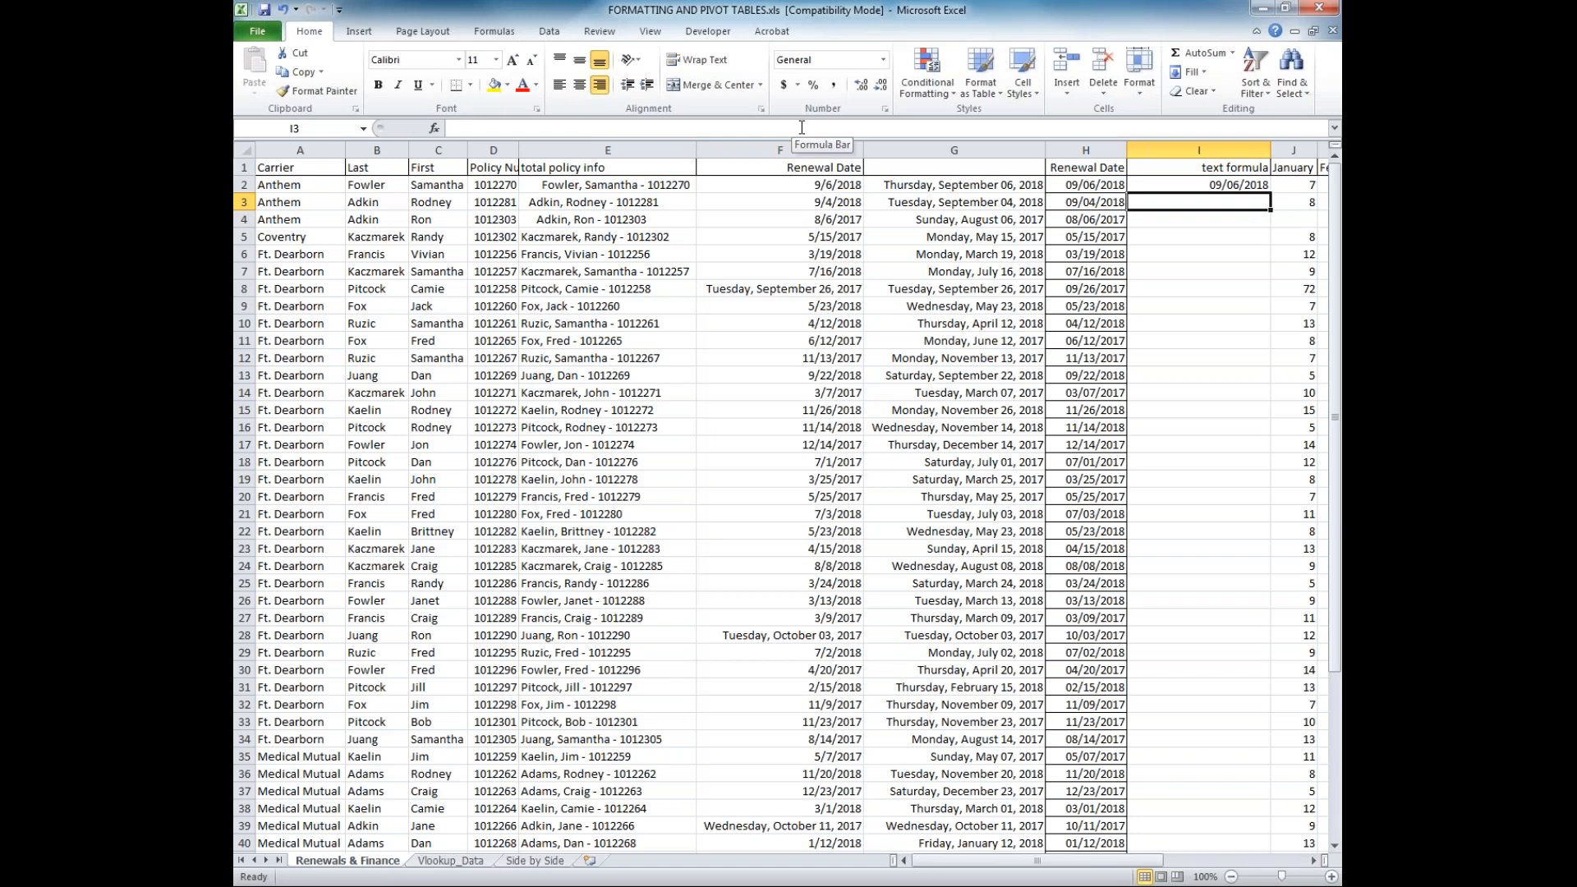
{"action": "key", "text": "Up"}
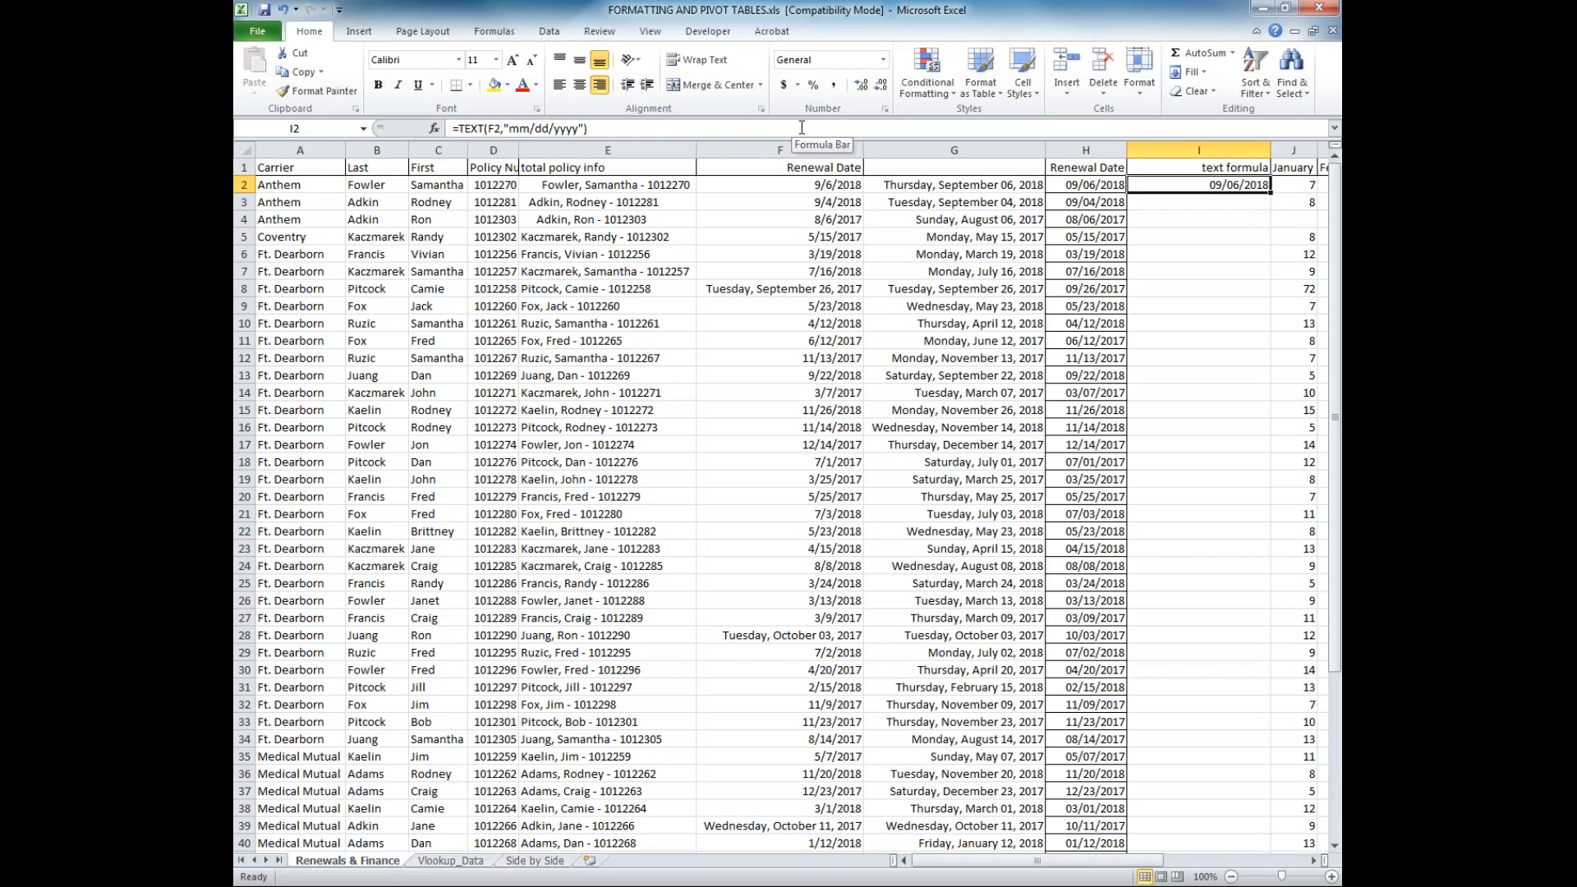
Replace the formula in I2 with =TEXT(G2,"general")
{"action": "left_click_drag", "start_coordinate": [605, 127], "coordinate": [435, 128]}
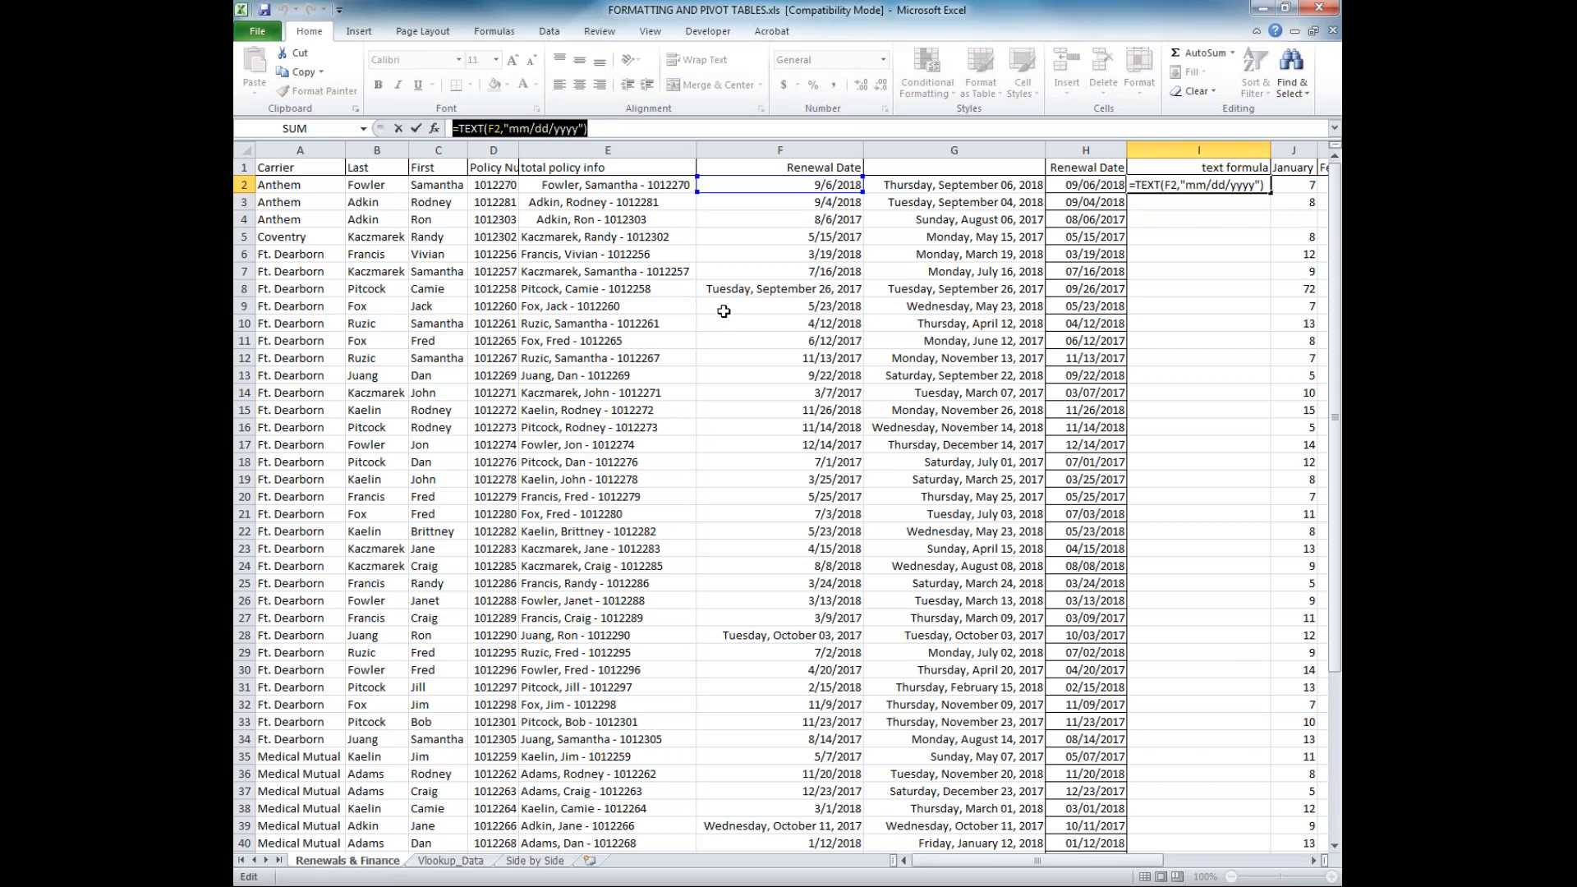
{"action": "type", "text": "="}
{"action": "left_click", "coordinate": [953, 185]}
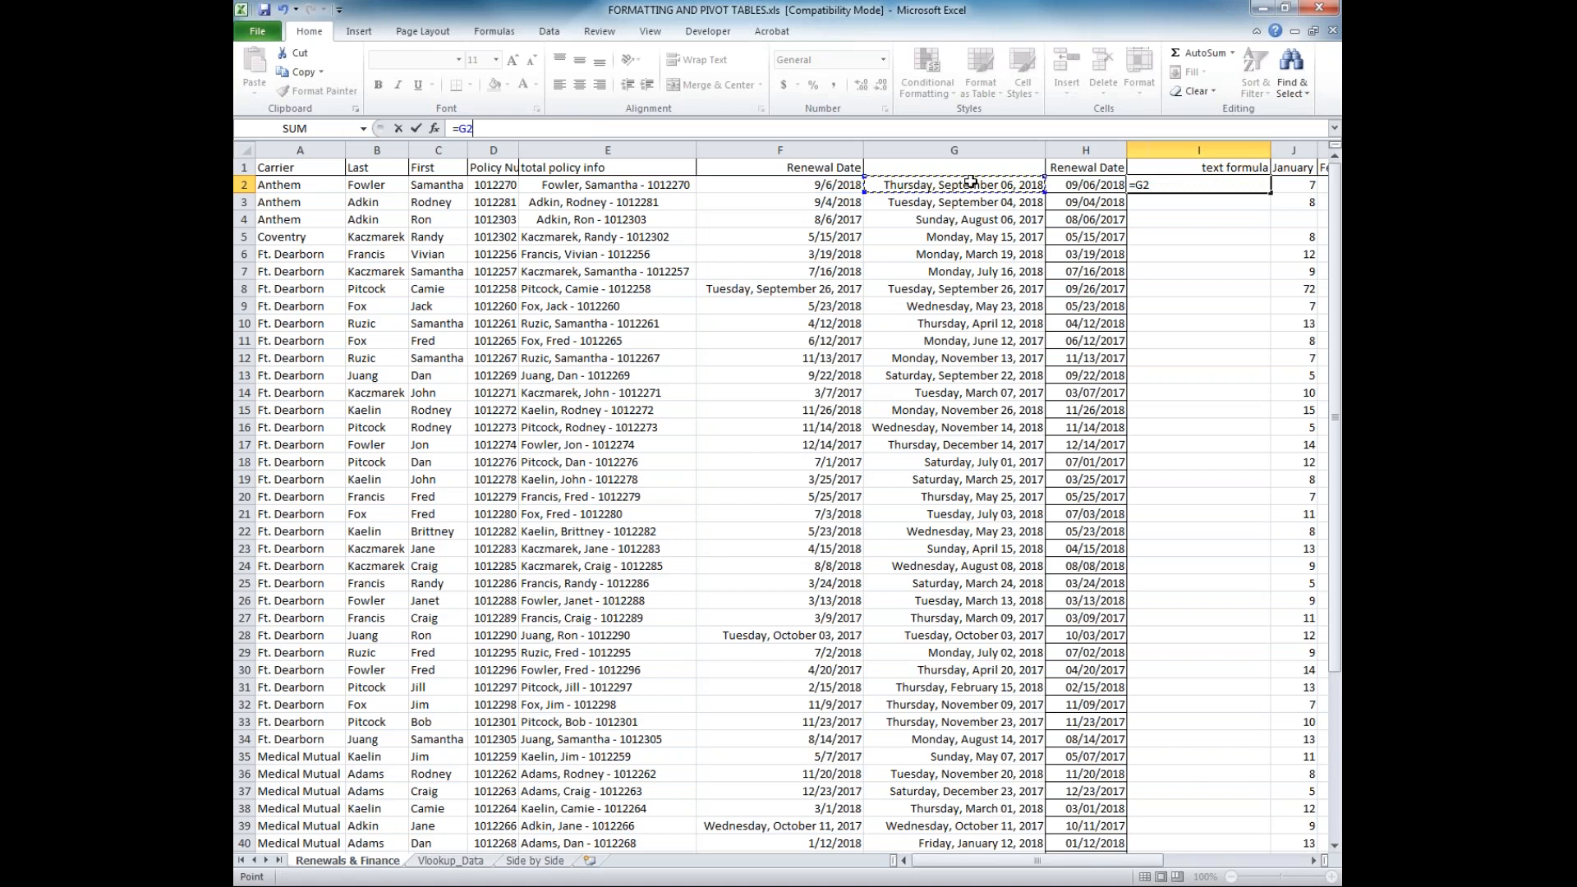
{"action": "key", "text": "F2"}
{"action": "key", "text": "BackSpace"}
{"action": "key", "text": "BackSpace"}
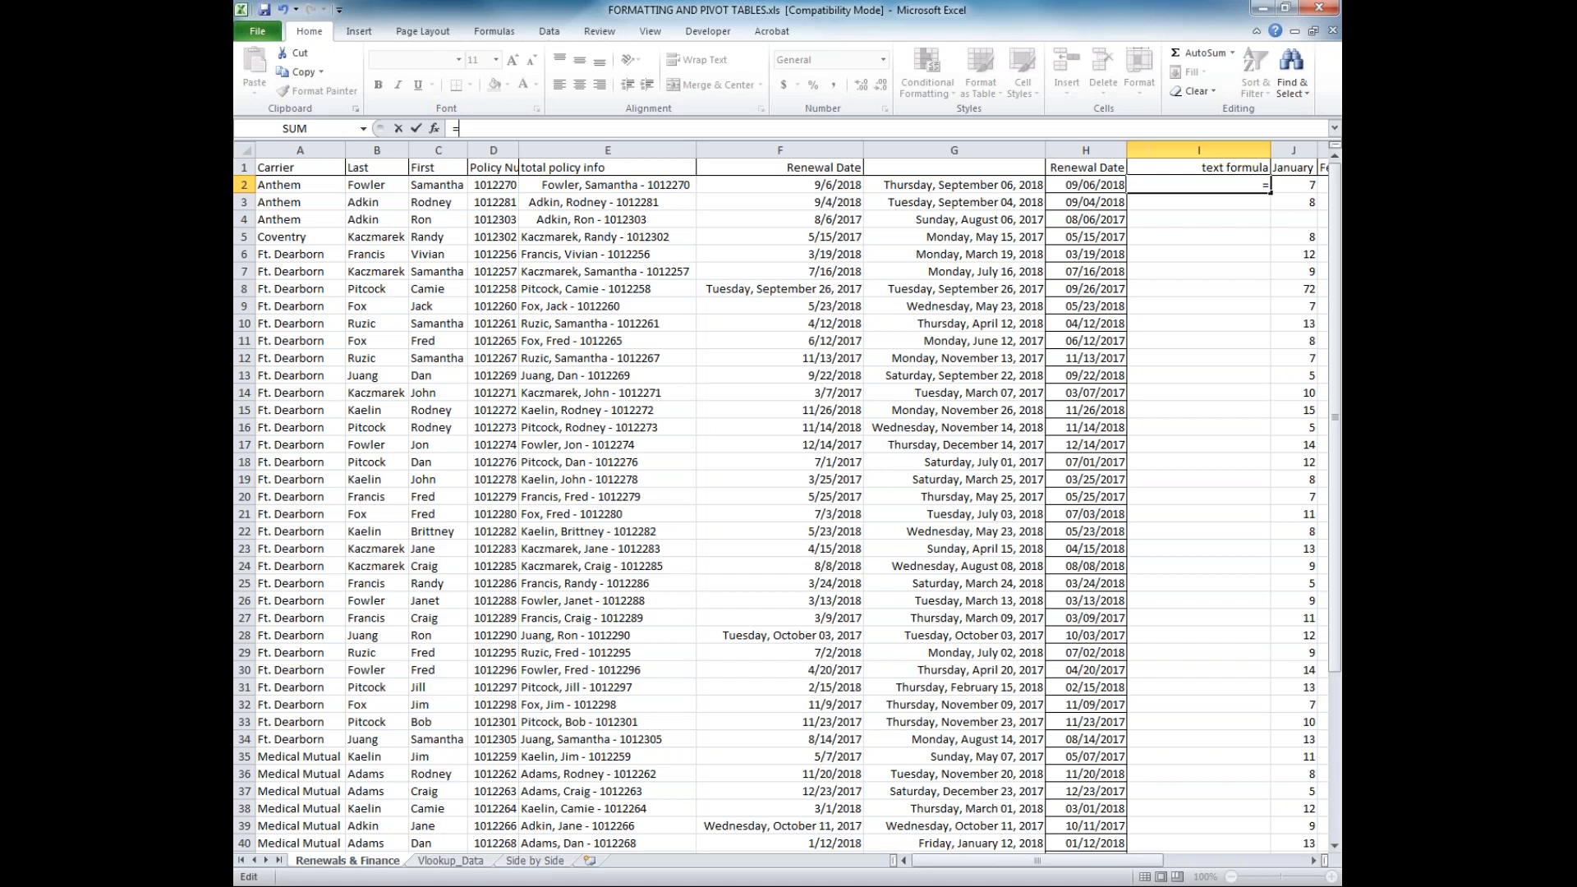
{"action": "type", "text": "text("}
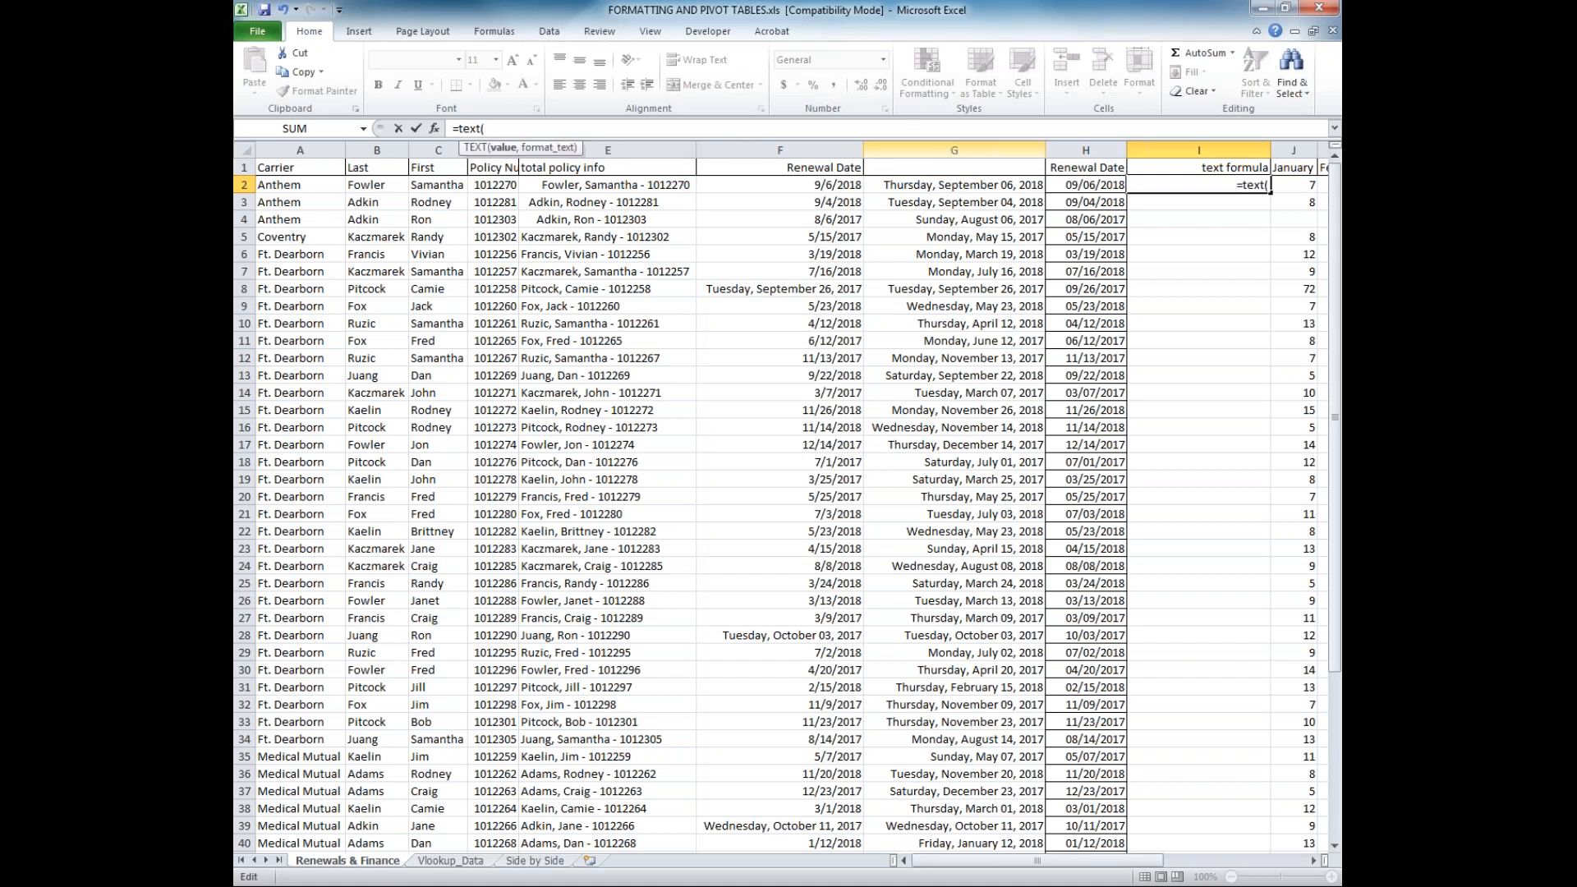
{"action": "left_click", "coordinate": [958, 186]}
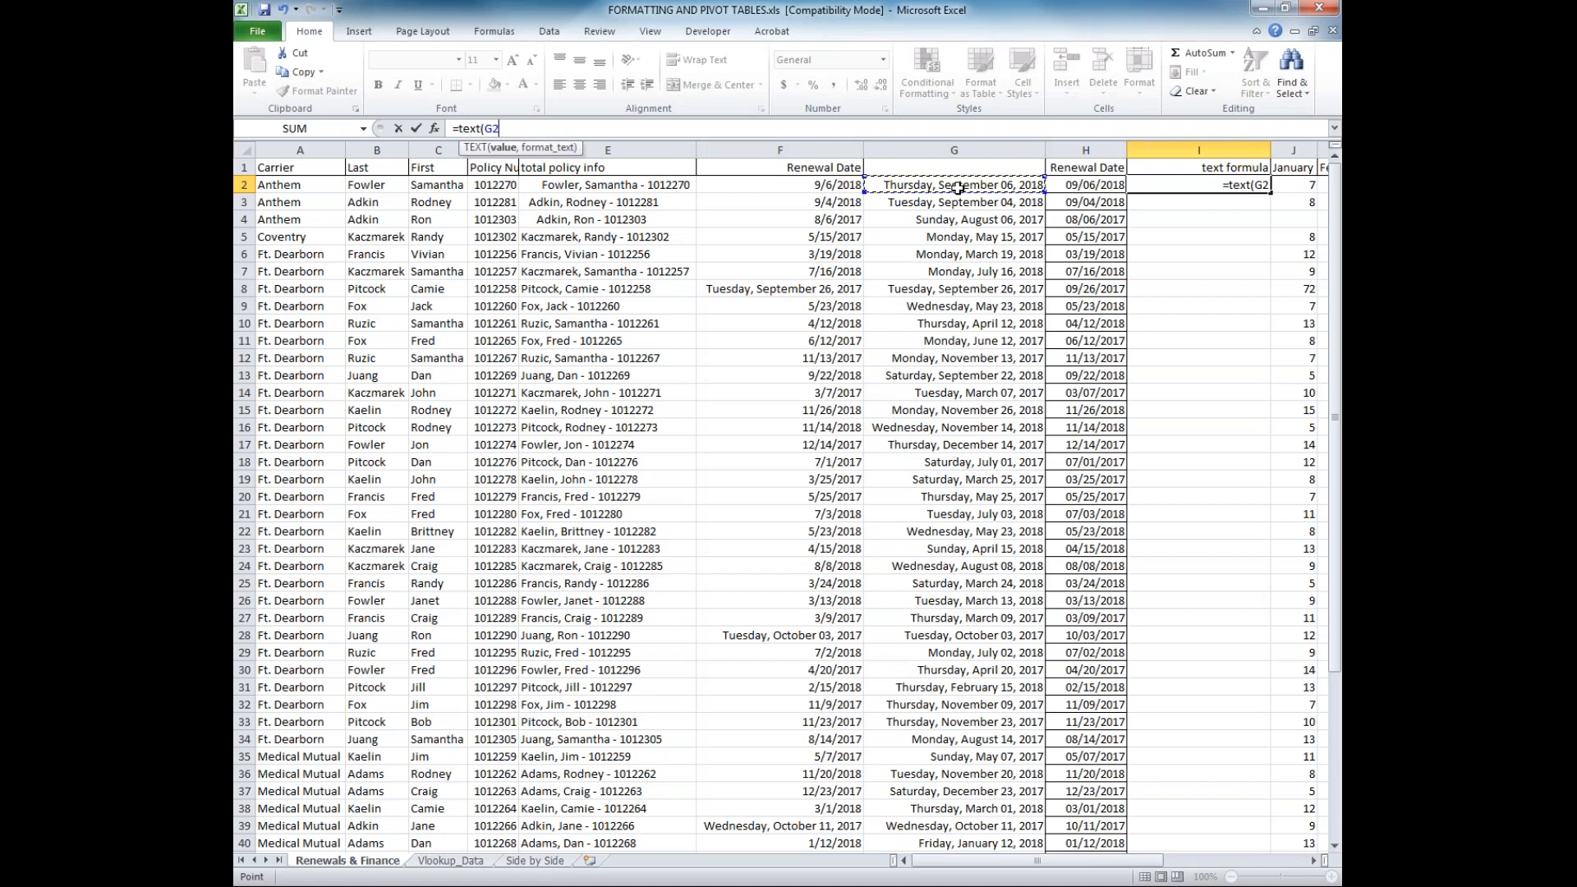
{"action": "type", "text": ","}
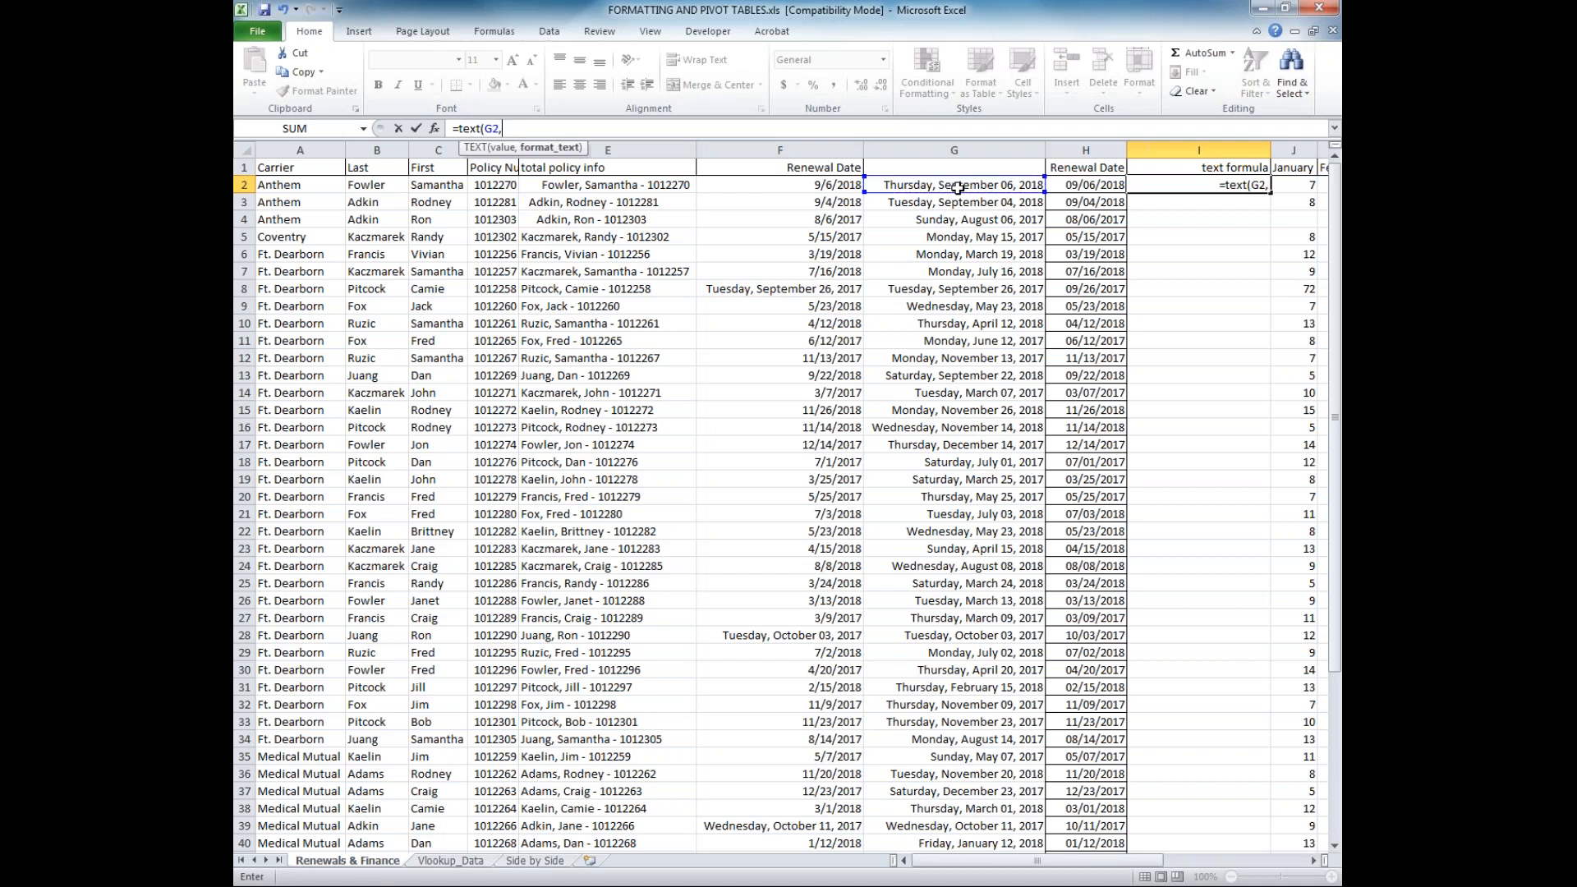
{"action": "type", "text": "\"geme"}
{"action": "key", "text": "BackSpace"}
{"action": "key", "text": "BackSpace"}
{"action": "key", "text": "BackSpace"}
{"action": "type", "text": "eneral\")"}
{"action": "key", "text": "Return"}
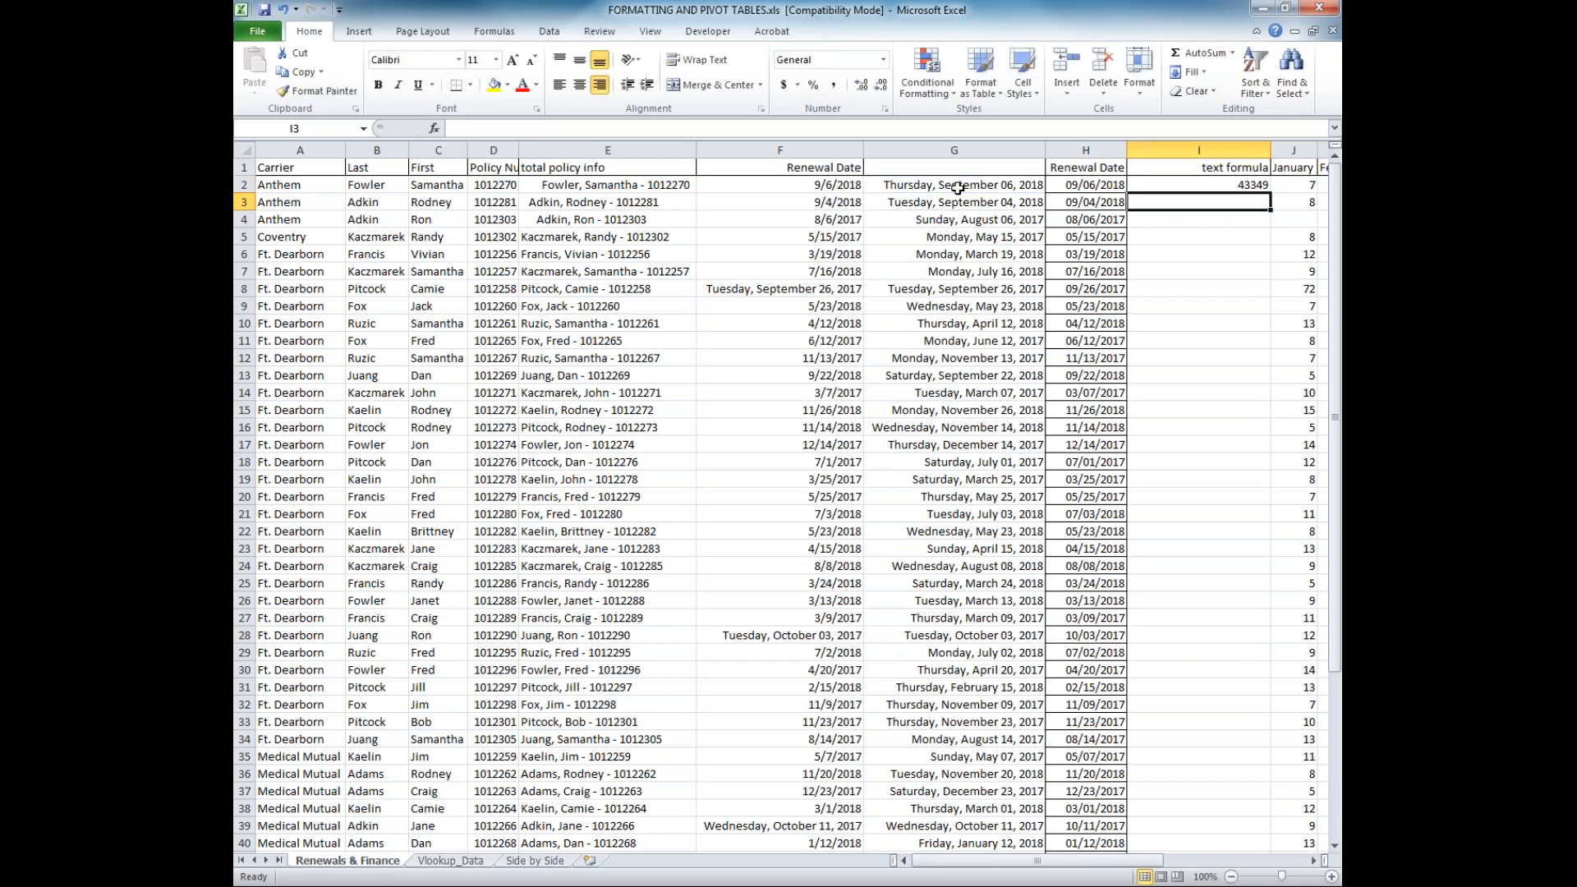
Compare I2 with the source date in G2 and change the format code in I2's TEXT formula to "0"
{"action": "left_click", "coordinate": [1226, 184]}
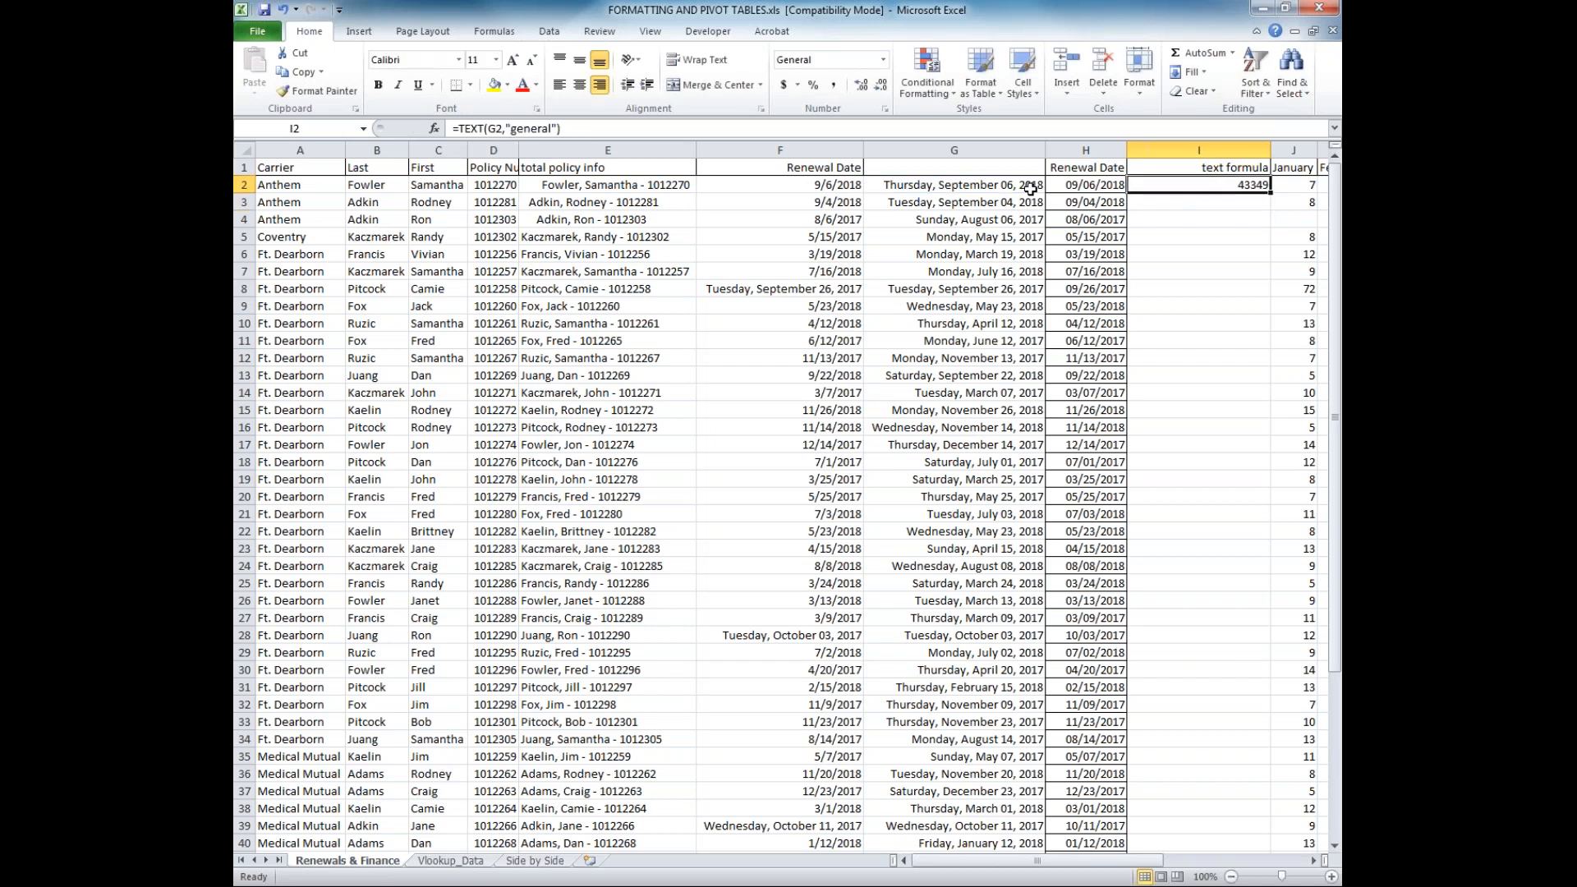
{"action": "left_click", "coordinate": [966, 185]}
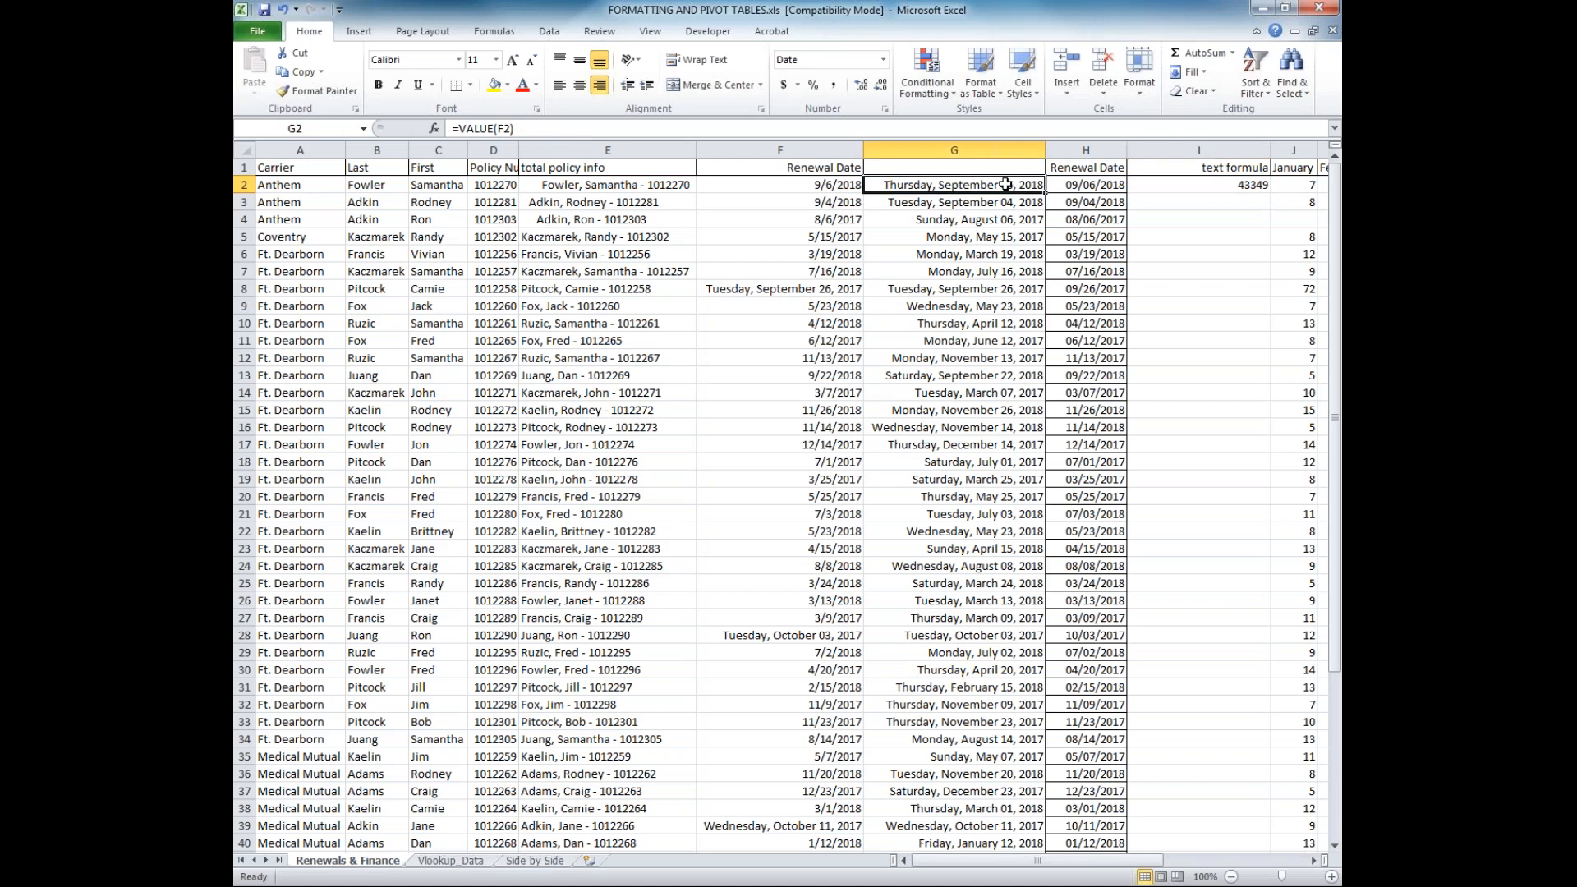
{"action": "left_click", "coordinate": [1148, 187]}
{"action": "left_click", "coordinate": [550, 129]}
{"action": "left_click_drag", "start_coordinate": [548, 129], "coordinate": [511, 129]}
{"action": "key", "text": "BackSpace"}
{"action": "key", "text": "Delete"}
{"action": "type", "text": "0"}
{"action": "key", "text": "ctrl+Return"}
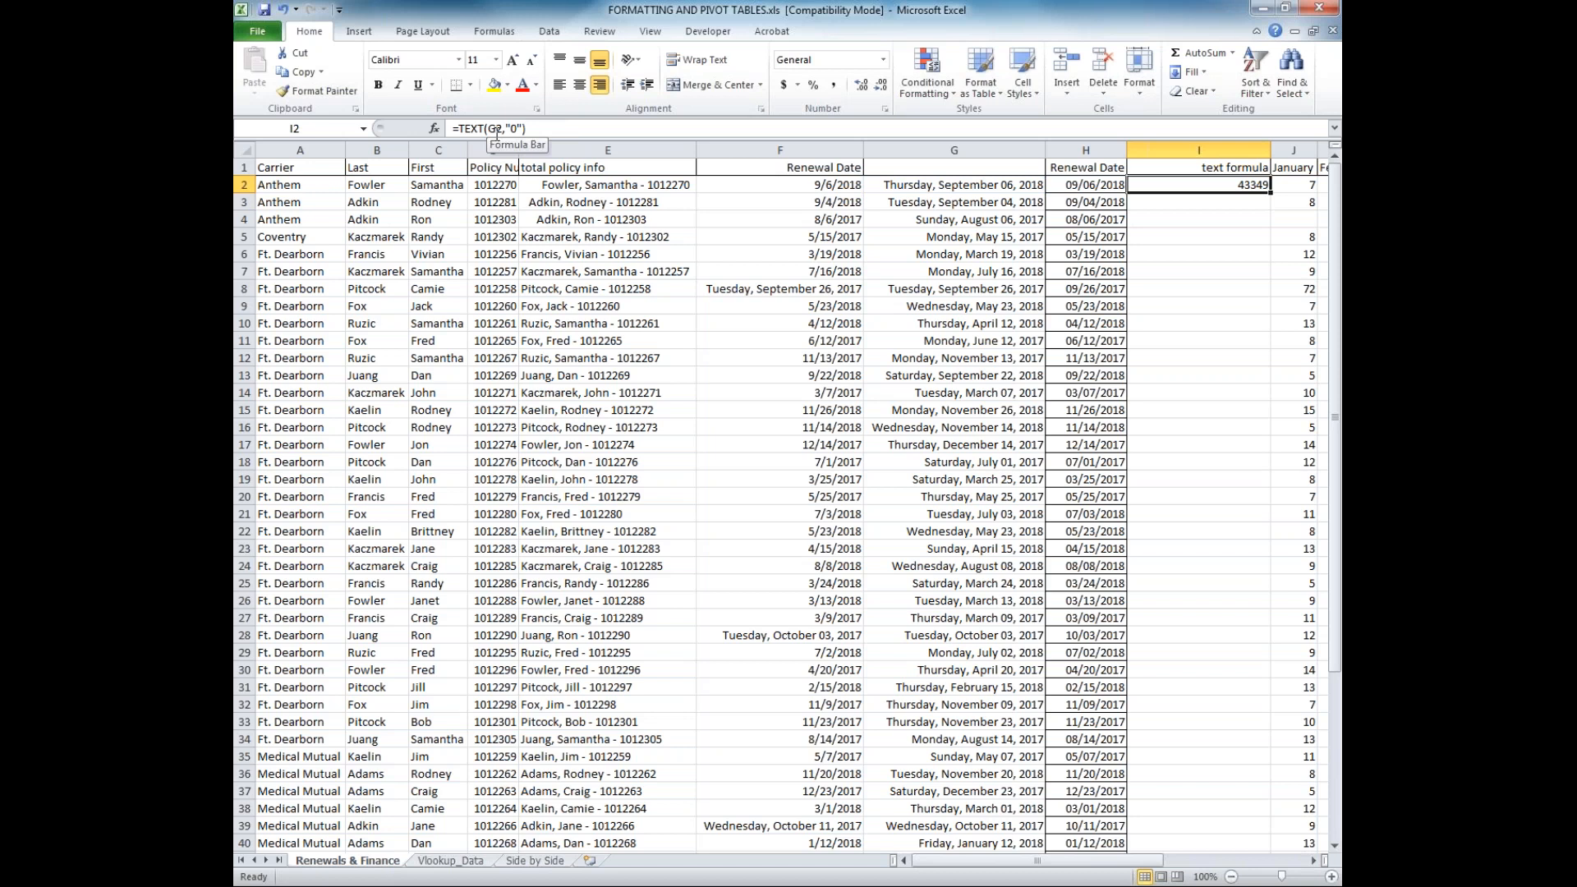
Change the format code in I2's TEXT formula to "mm/dd/yyyy"
{"action": "left_click", "coordinate": [513, 129]}
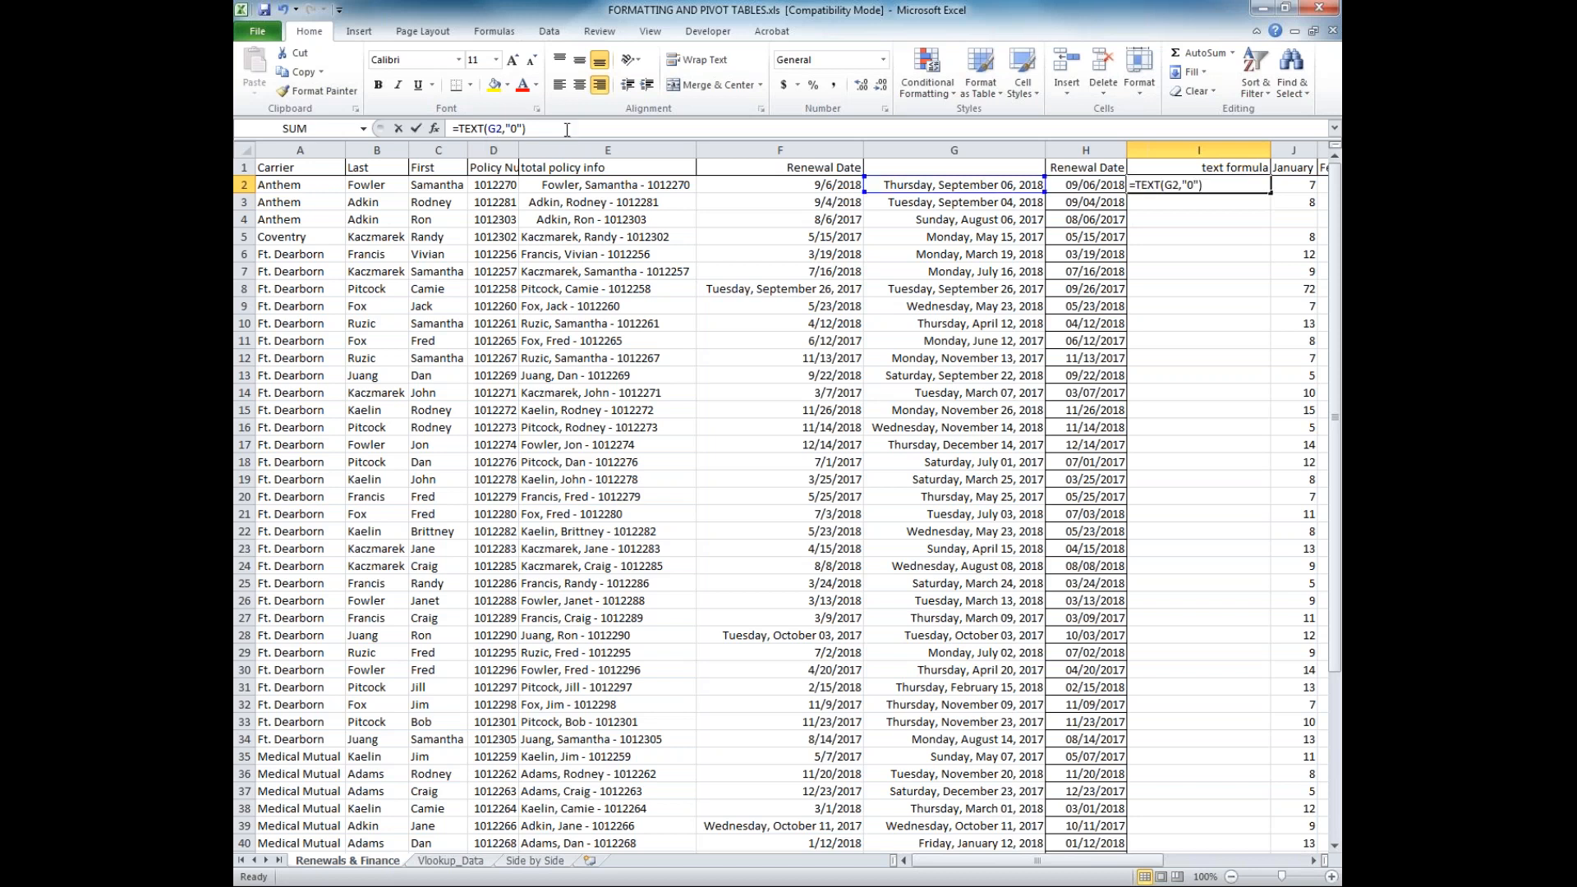
{"action": "left_click", "coordinate": [512, 129]}
{"action": "key", "text": "BackSpace"}
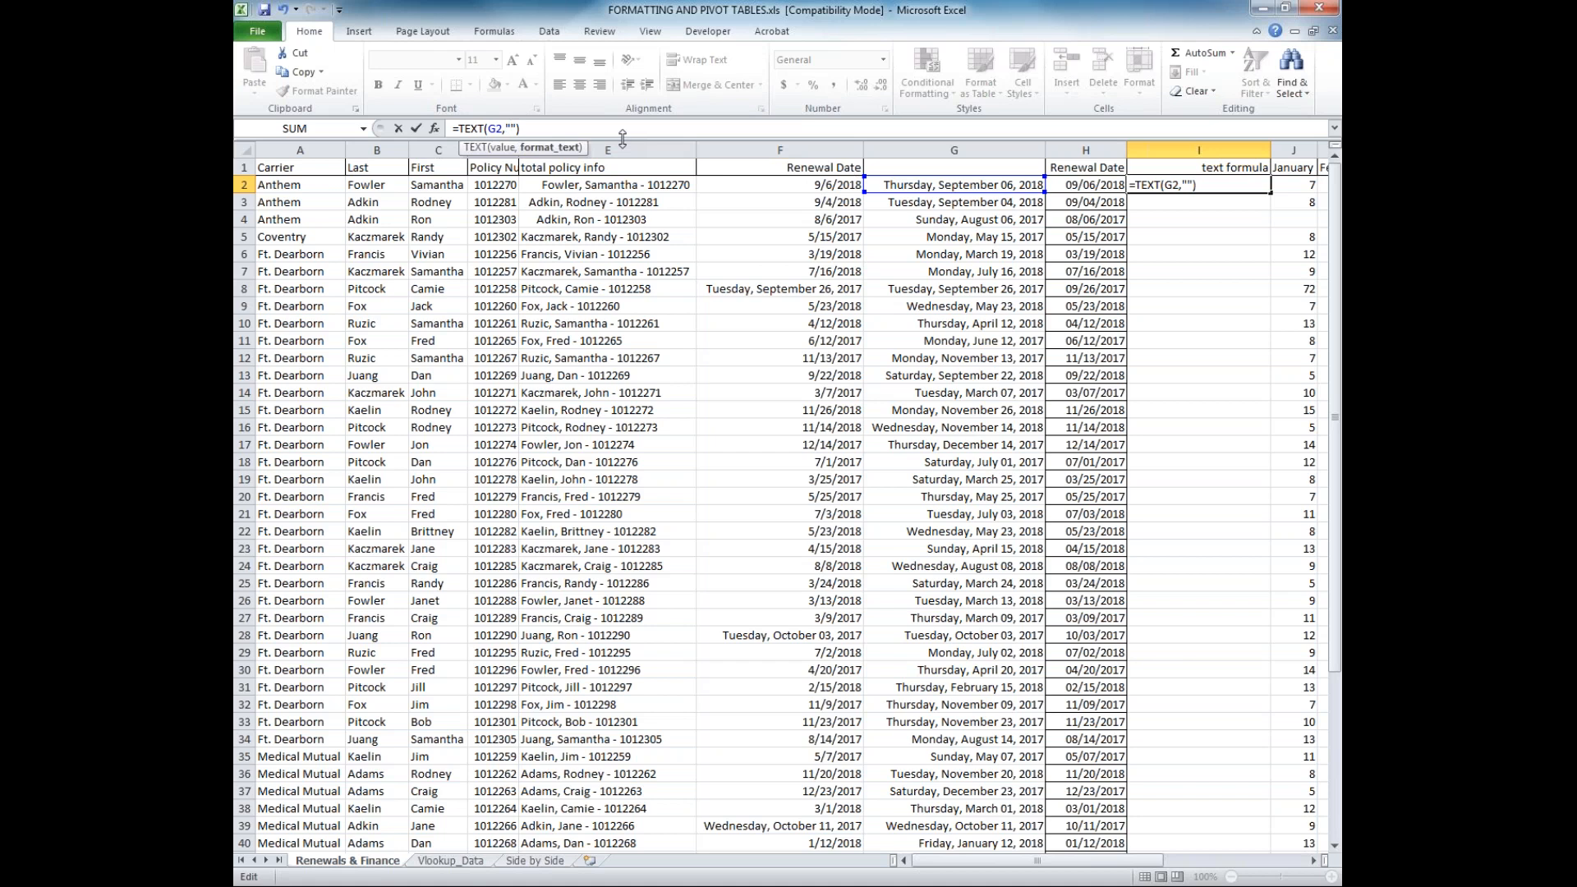
{"action": "type", "text": "dd/"}
{"action": "key", "text": "BackSpace"}
{"action": "key", "text": "BackSpace"}
{"action": "type", "text": "mm/dd/yyyy"}
{"action": "key", "text": "Return"}
{"action": "left_click", "coordinate": [1187, 186]}
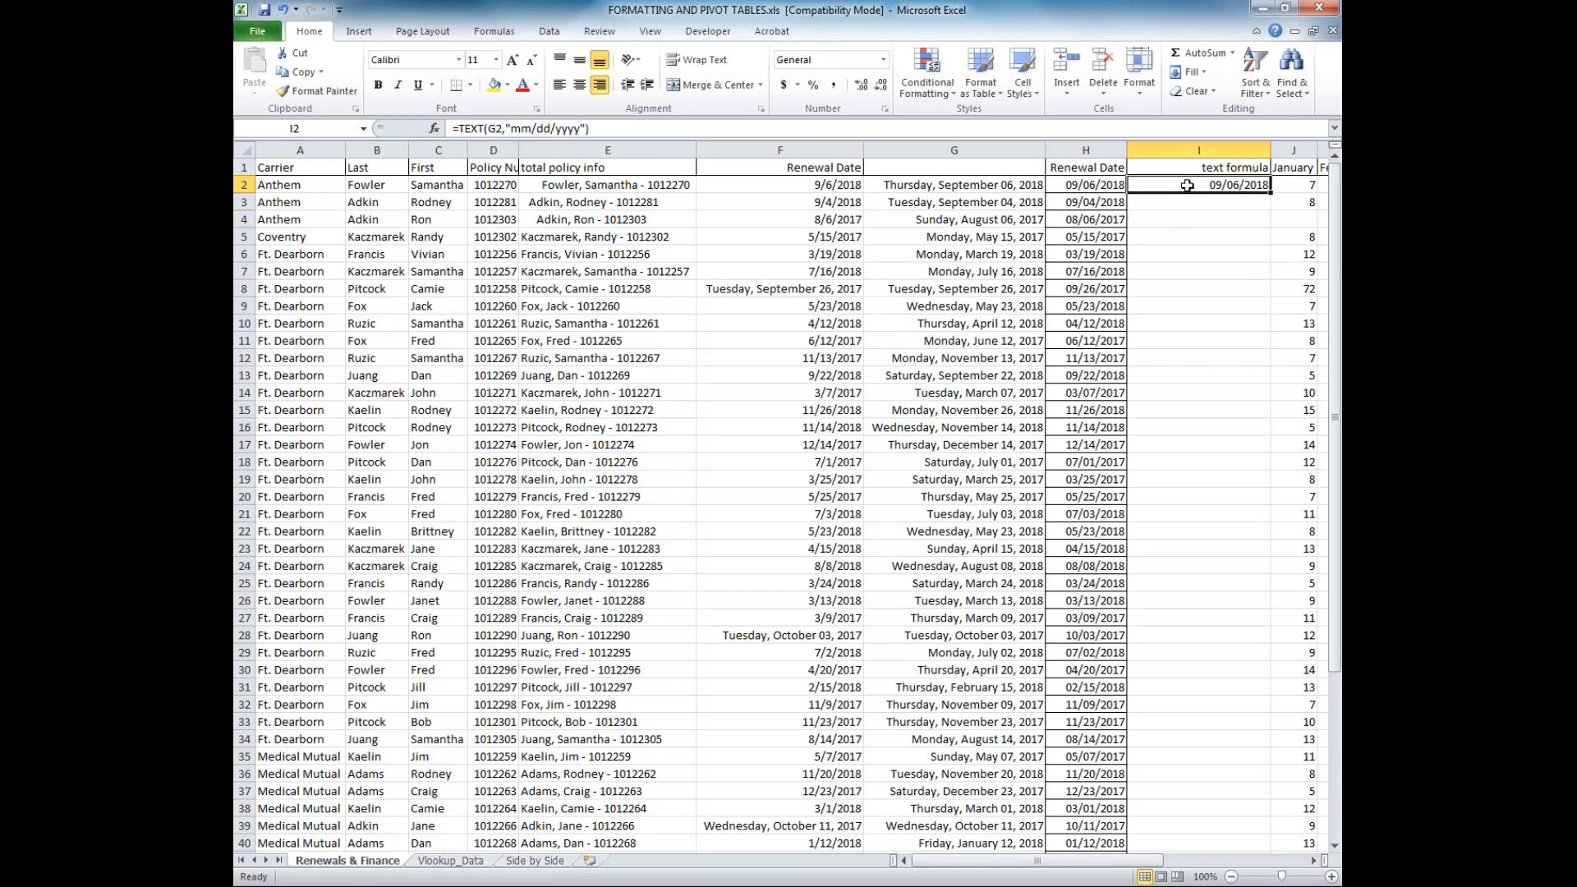
Point the TEXT formula in I2 to cell F2 instead of G2
{"action": "left_click", "coordinate": [496, 130]}
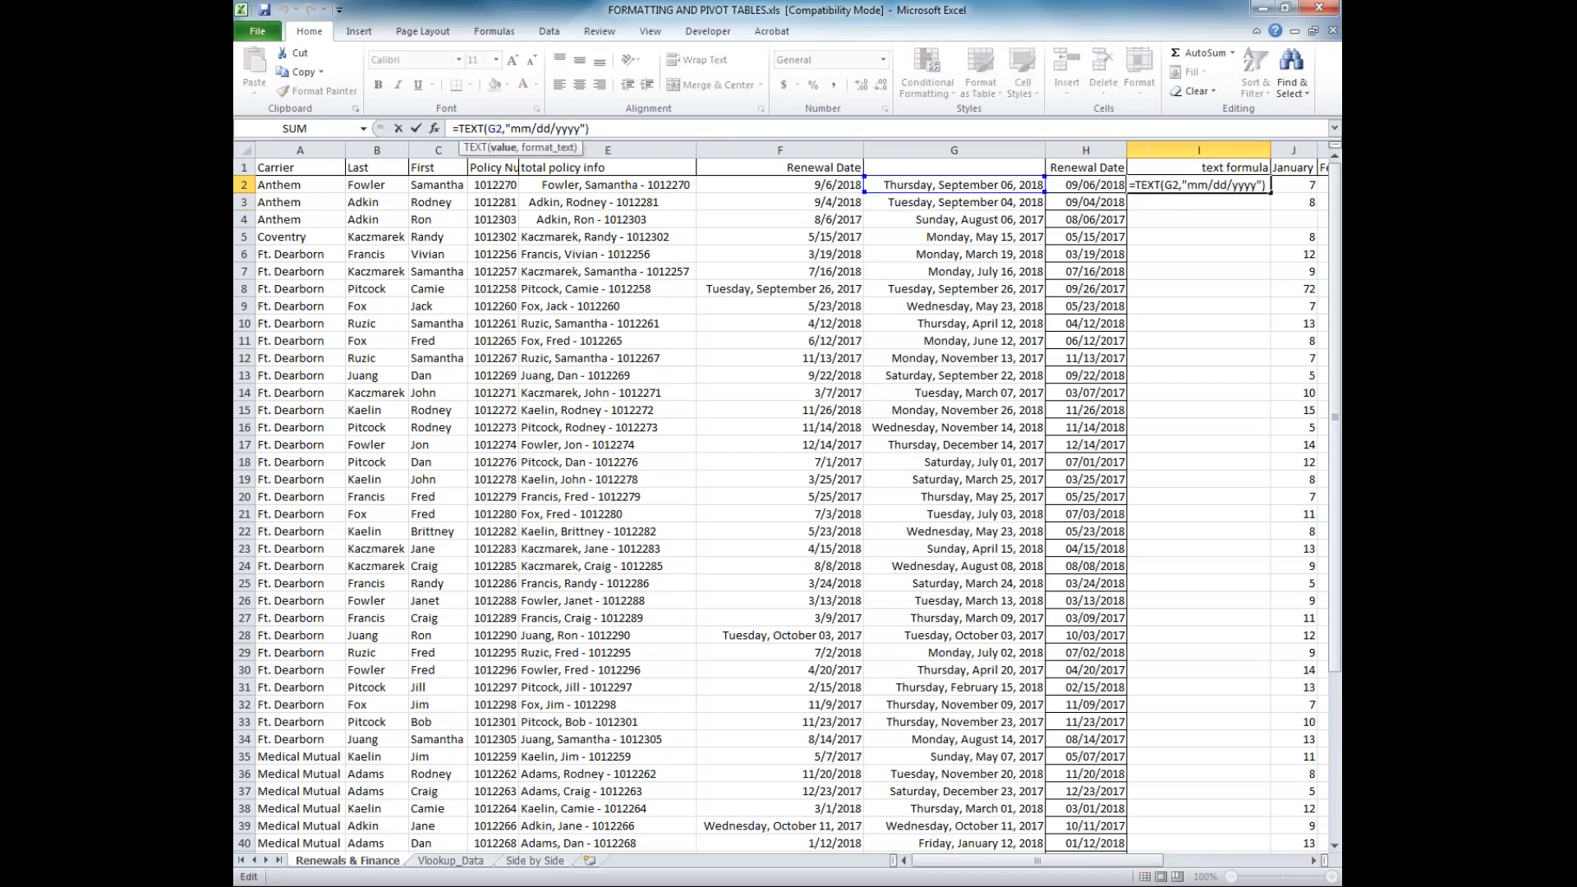
{"action": "key", "text": "BackSpace"}
{"action": "type", "text": "f"}
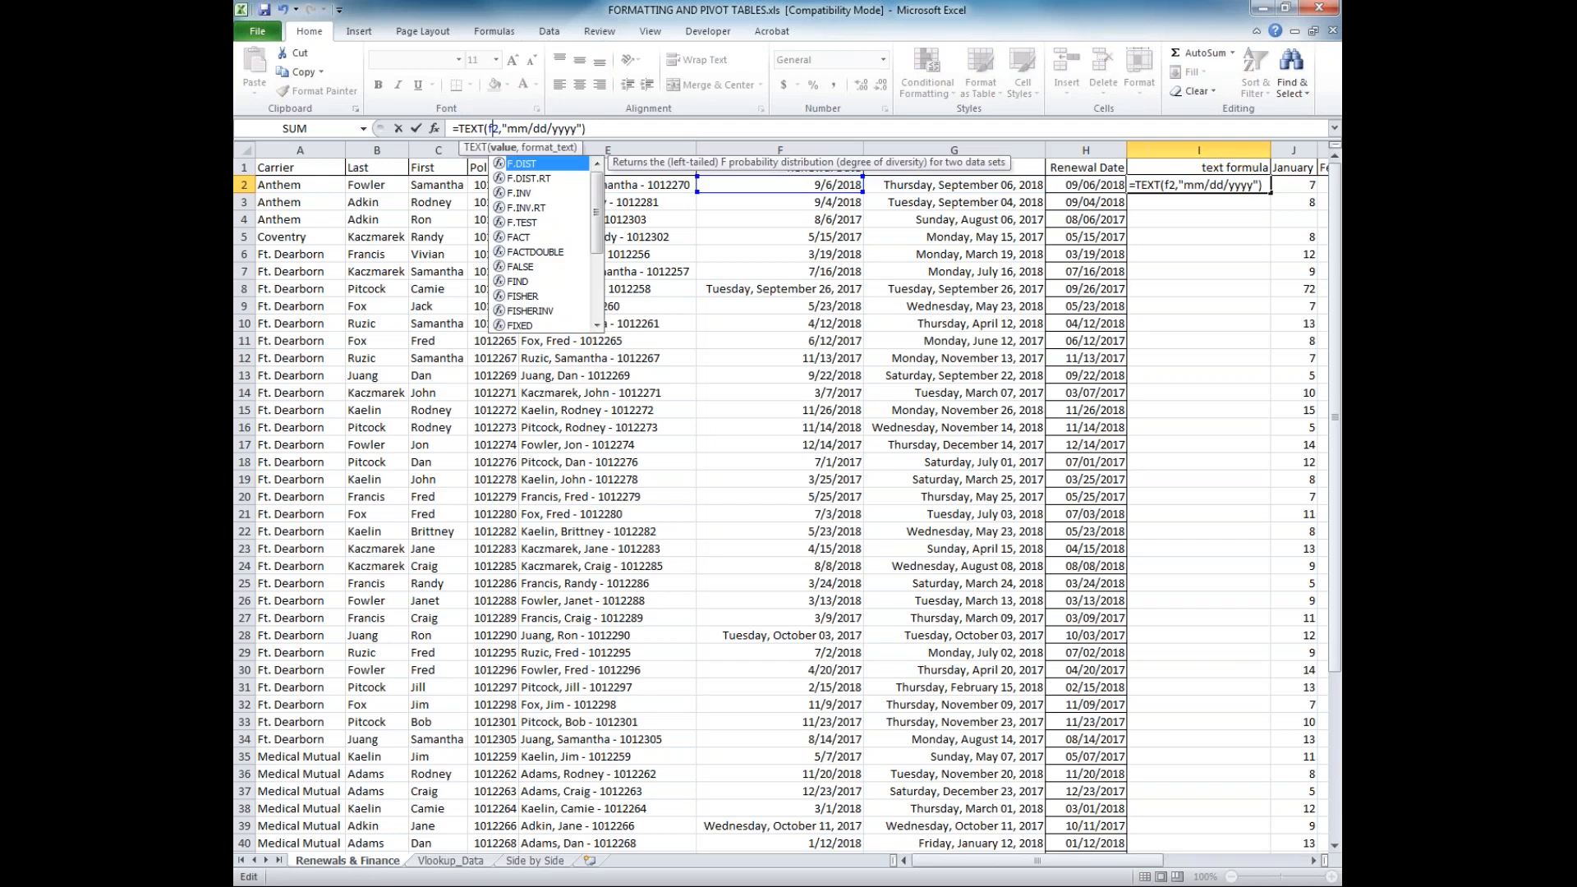
{"action": "key", "text": "ctrl+Return"}
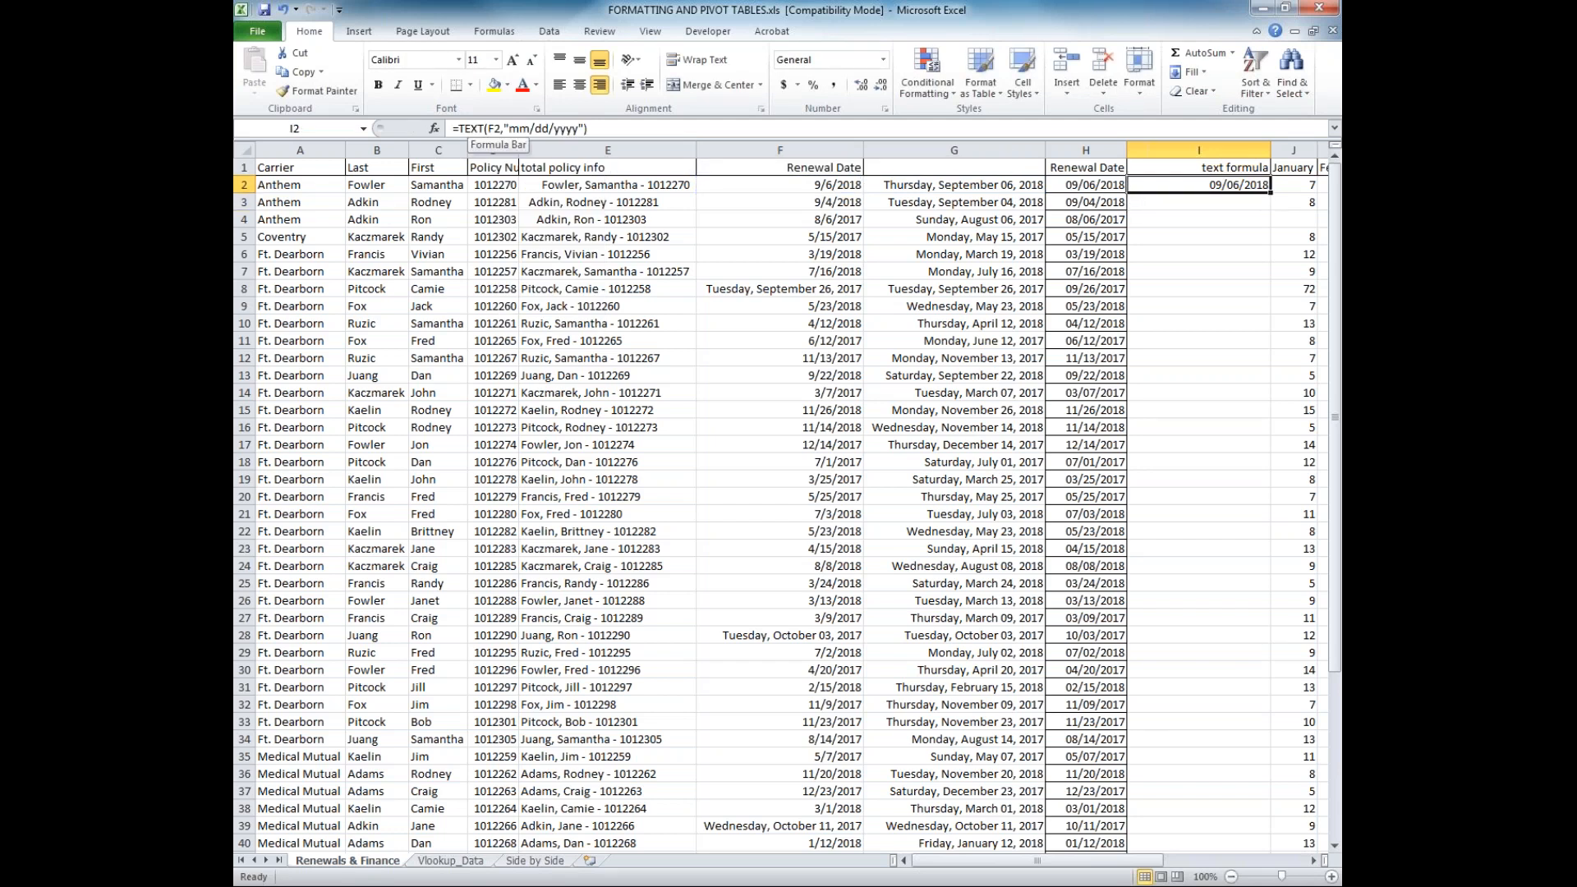
Change the format code in I2's TEXT formula to "dd/mm/yyyy" and check the result
{"action": "left_click", "coordinate": [555, 129]}
{"action": "left_click_drag", "start_coordinate": [549, 128], "coordinate": [510, 129]}
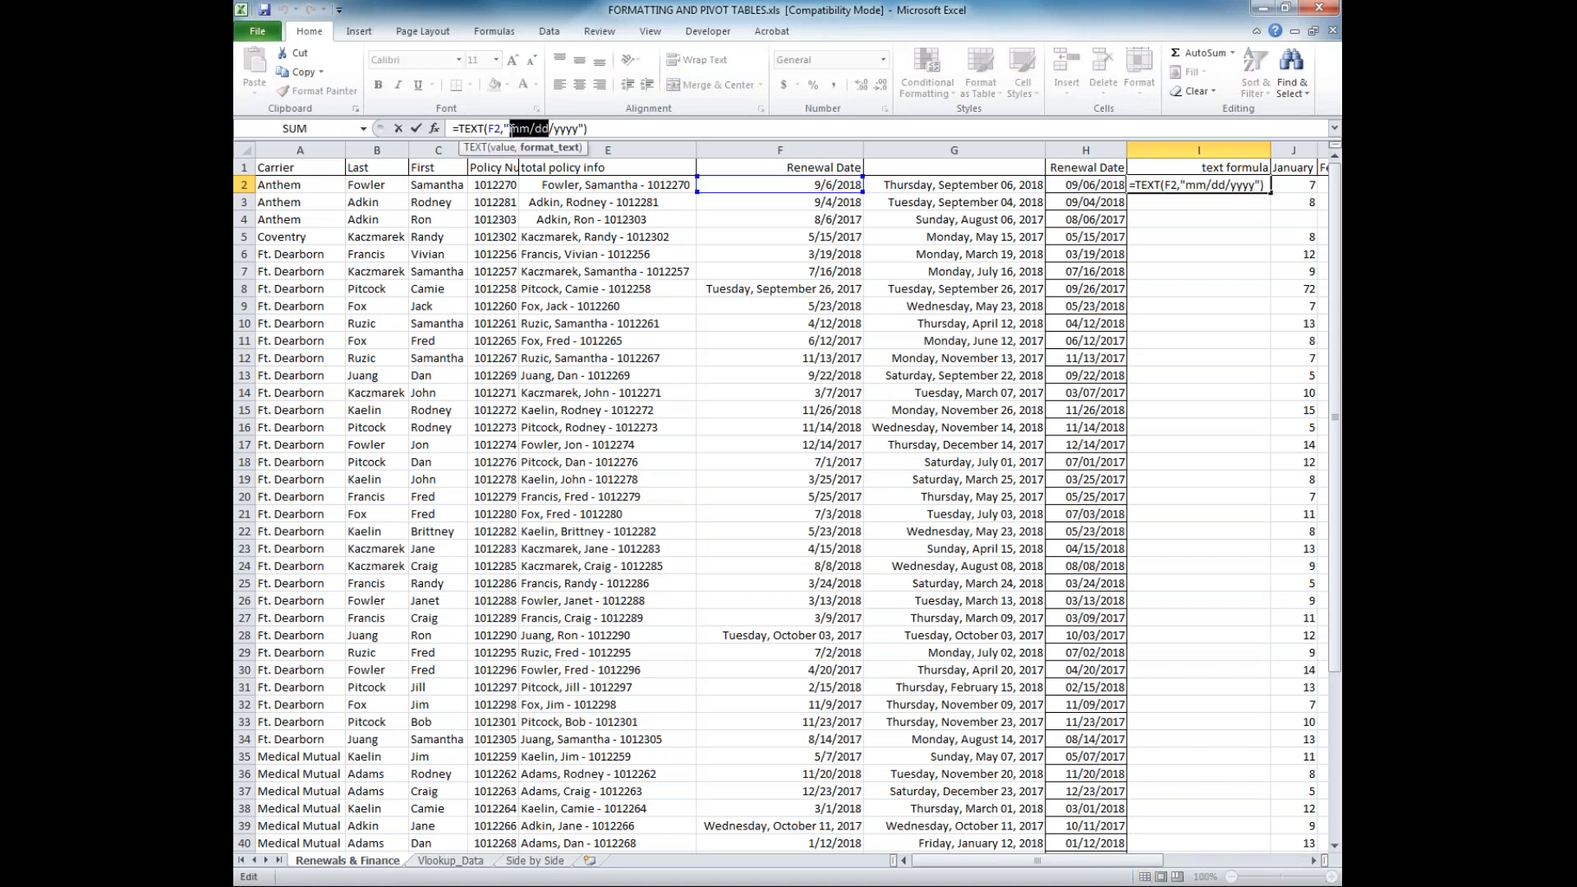
{"action": "type", "text": "dd/mm"}
{"action": "key", "text": "Return"}
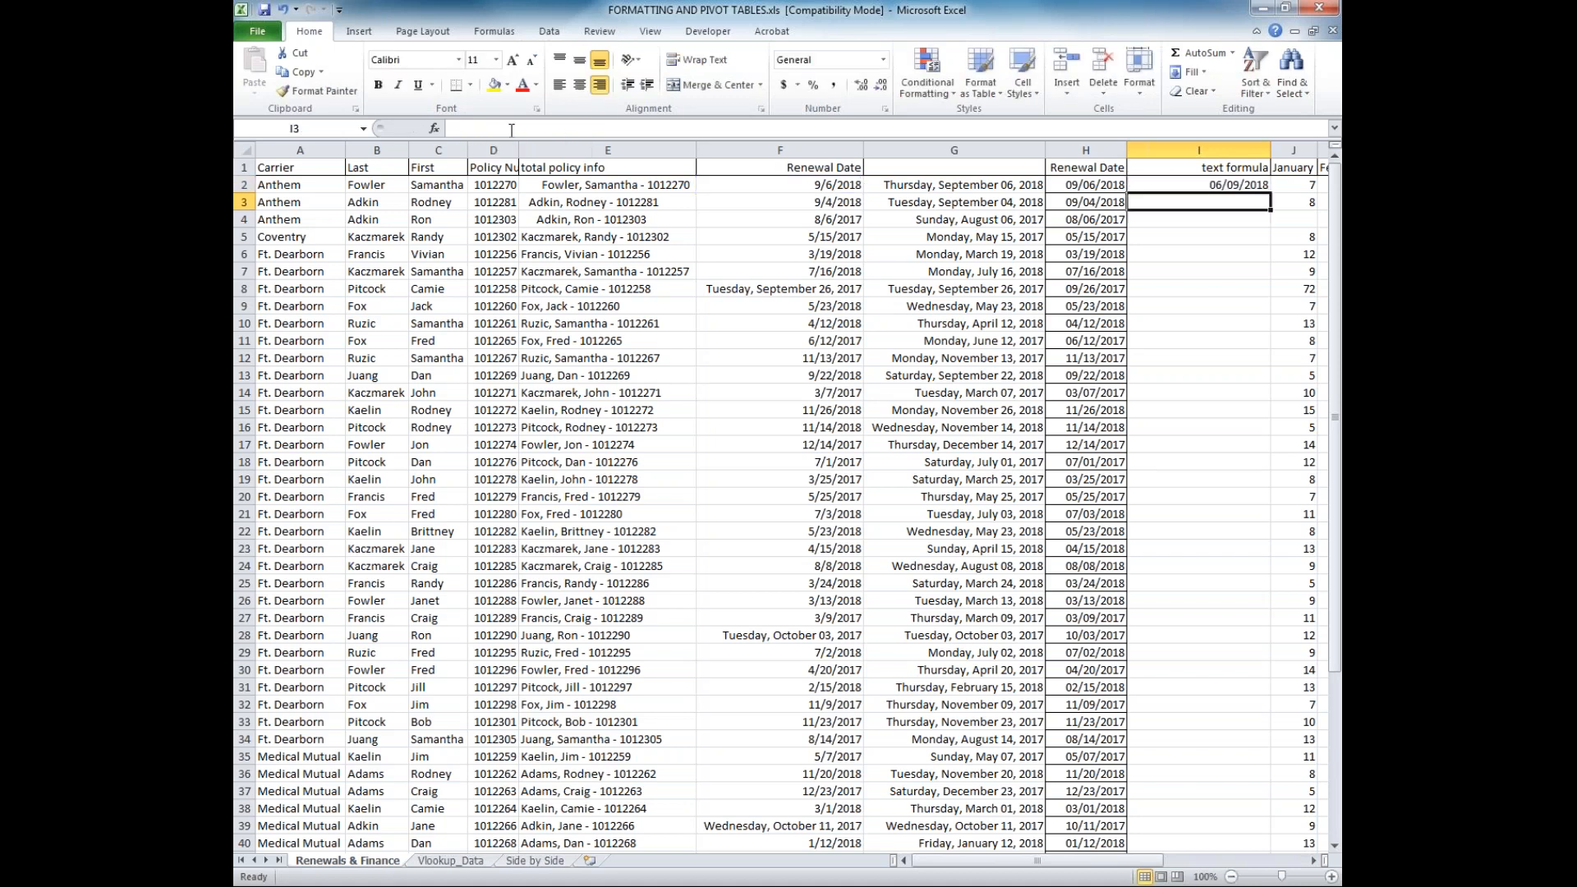
{"action": "left_click", "coordinate": [1257, 184]}
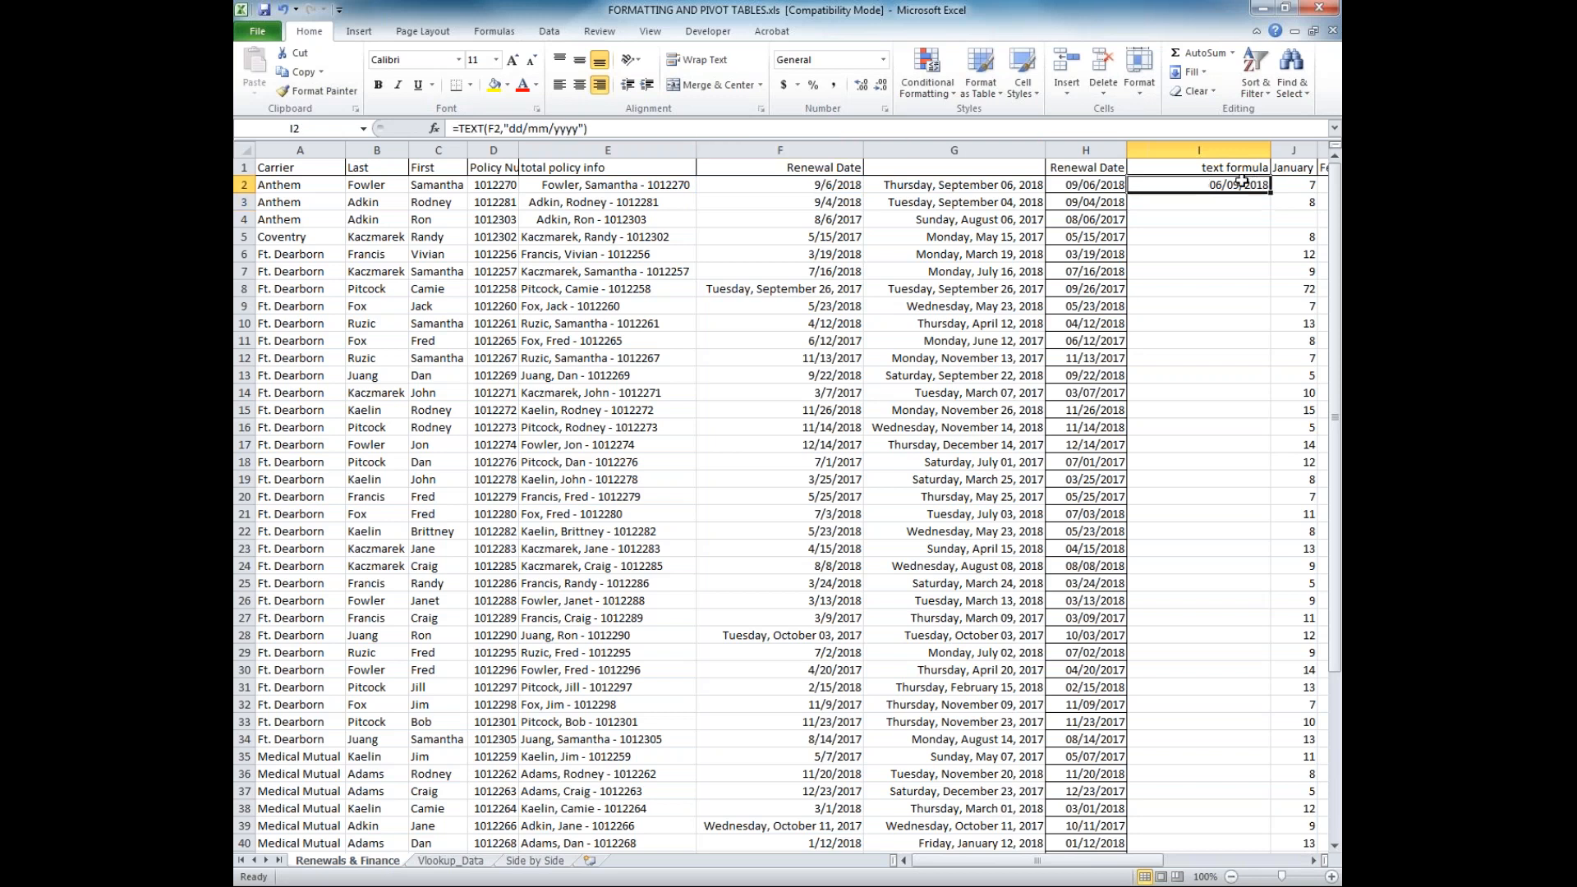
Delete the whole text formula column, column I
{"action": "left_click", "coordinate": [1228, 151]}
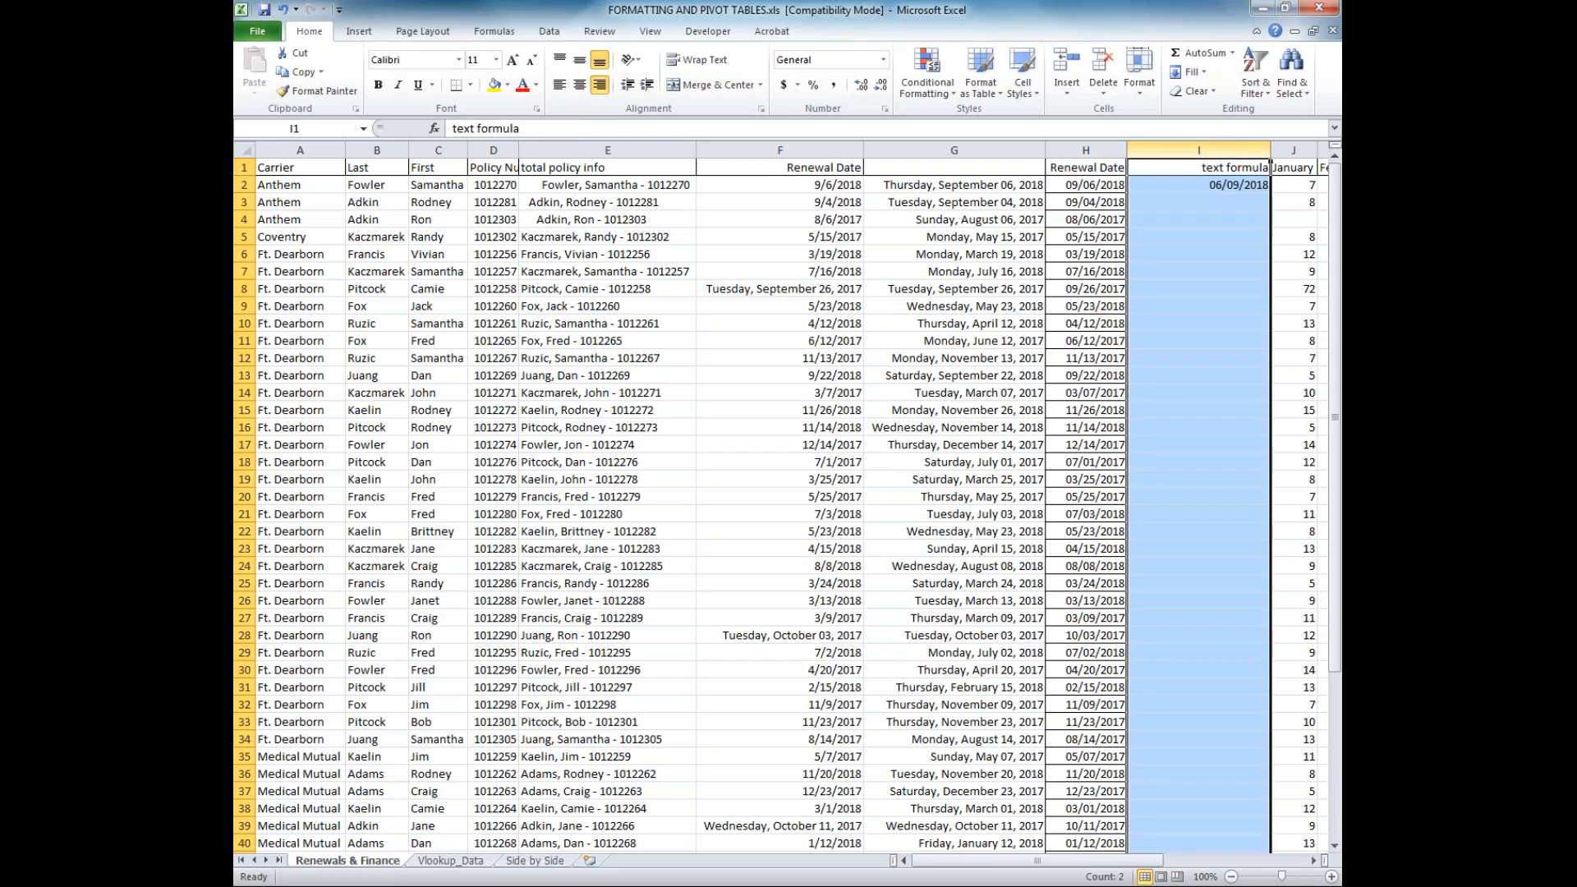
{"action": "right_click", "coordinate": [1214, 152]}
{"action": "left_click", "coordinate": [1240, 286]}
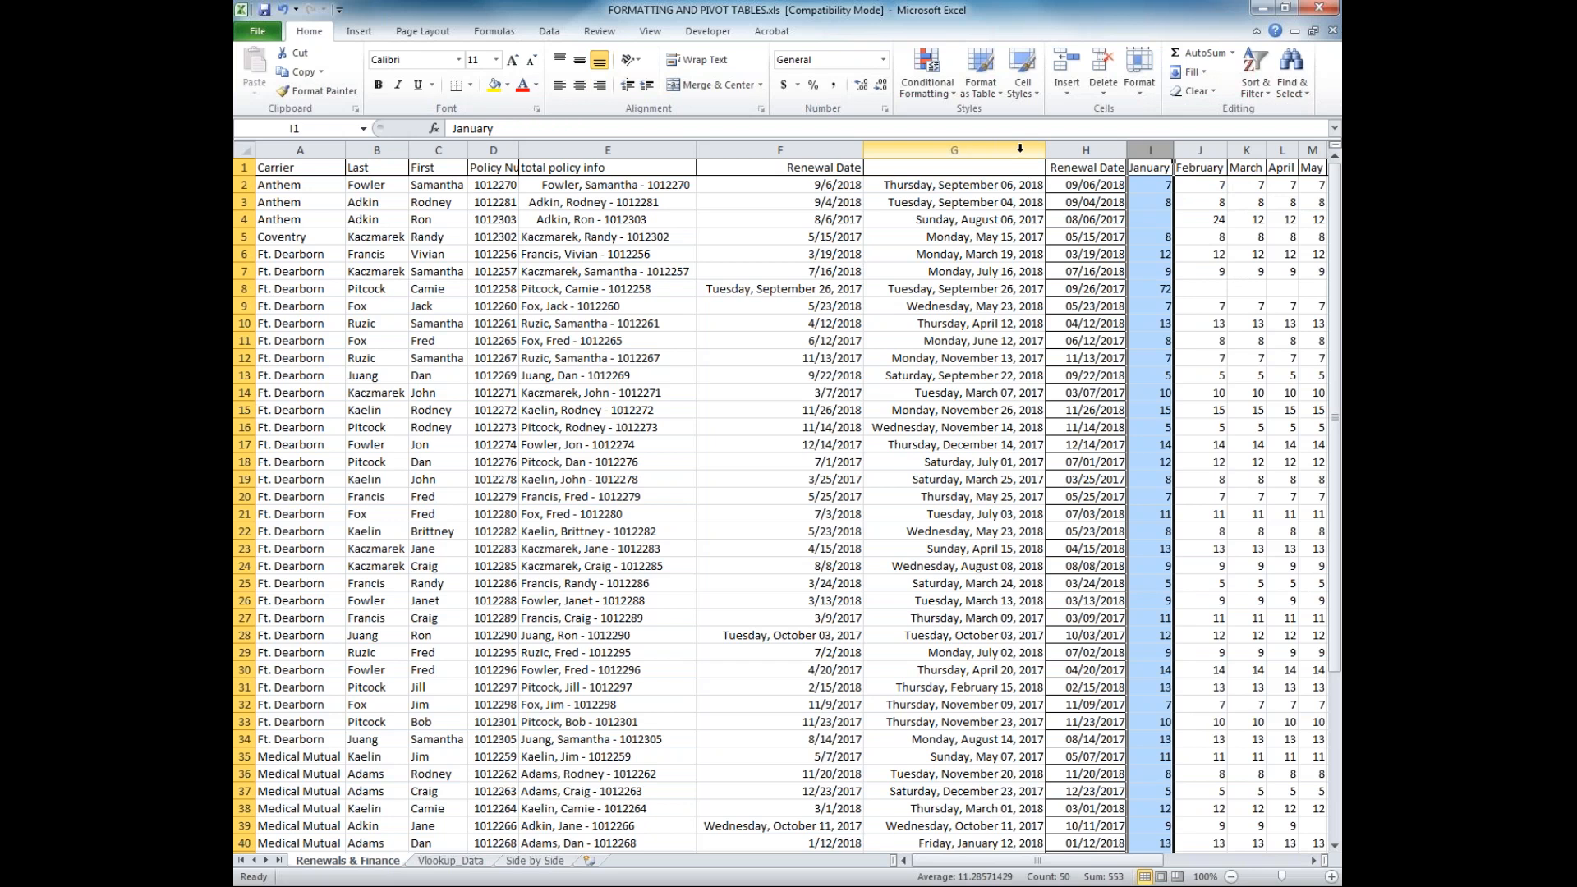
Insert an empty column between the total policy info column and the Renewal Date column
{"action": "left_click", "coordinate": [575, 148]}
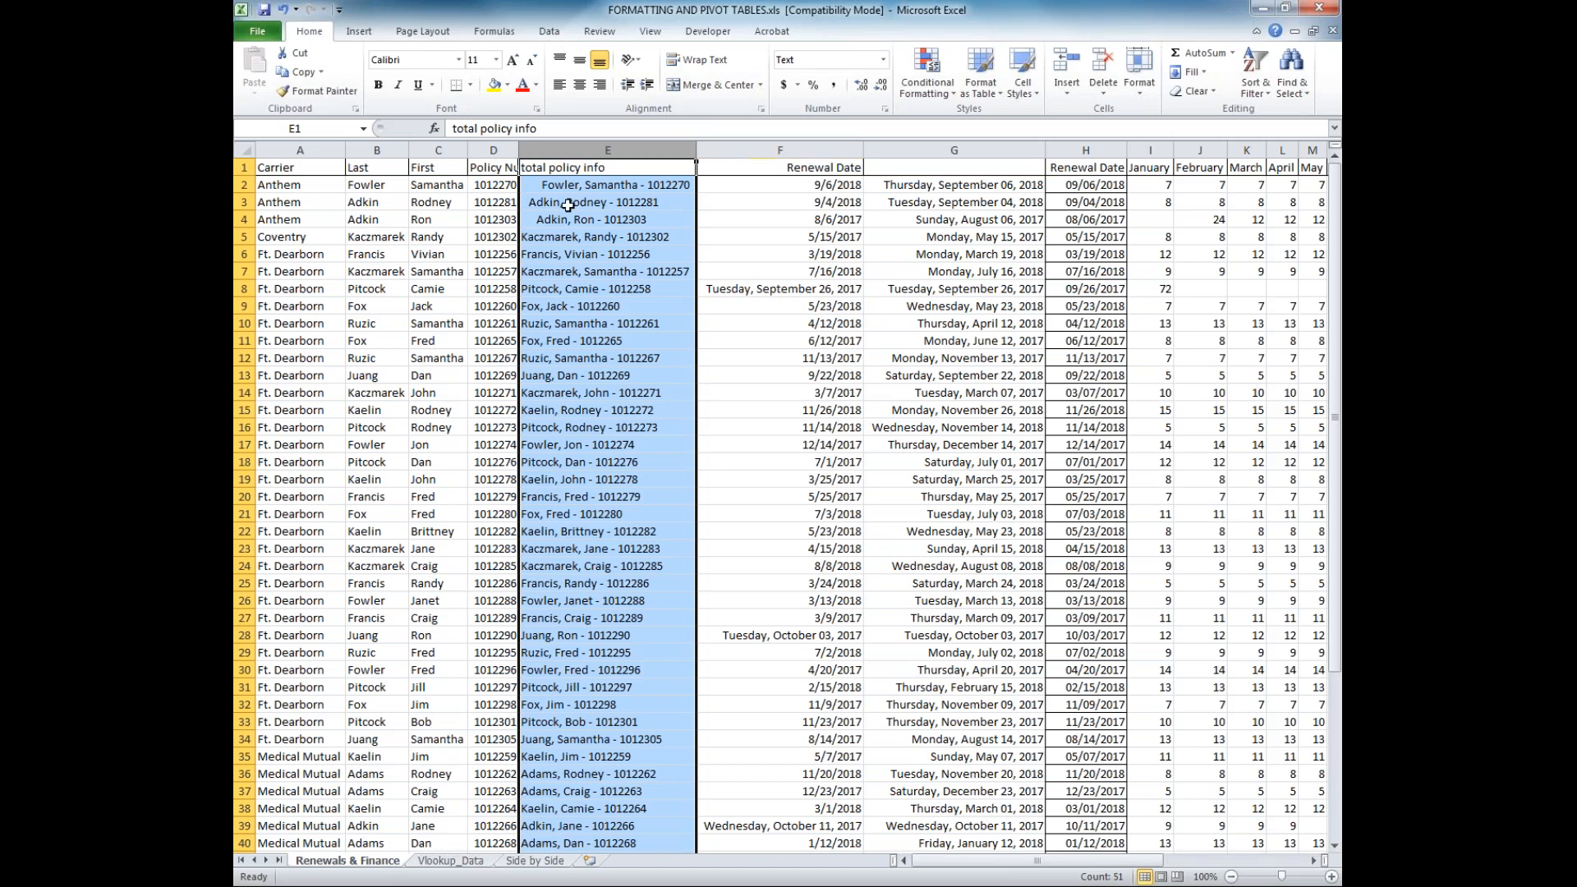
{"action": "left_click", "coordinate": [567, 204]}
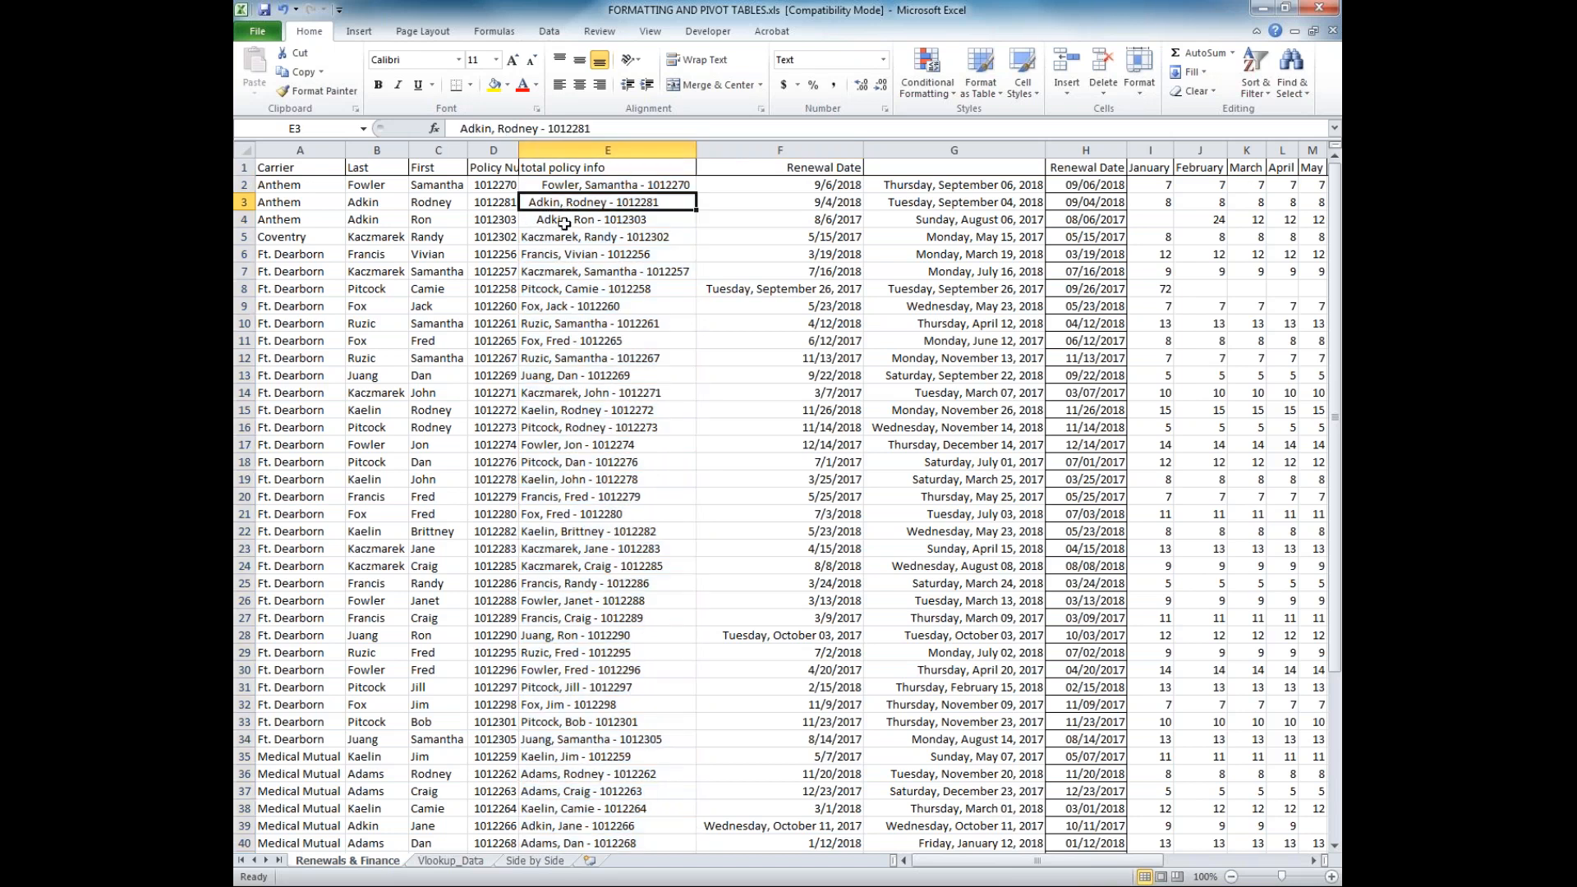
{"action": "right_click", "coordinate": [763, 150]}
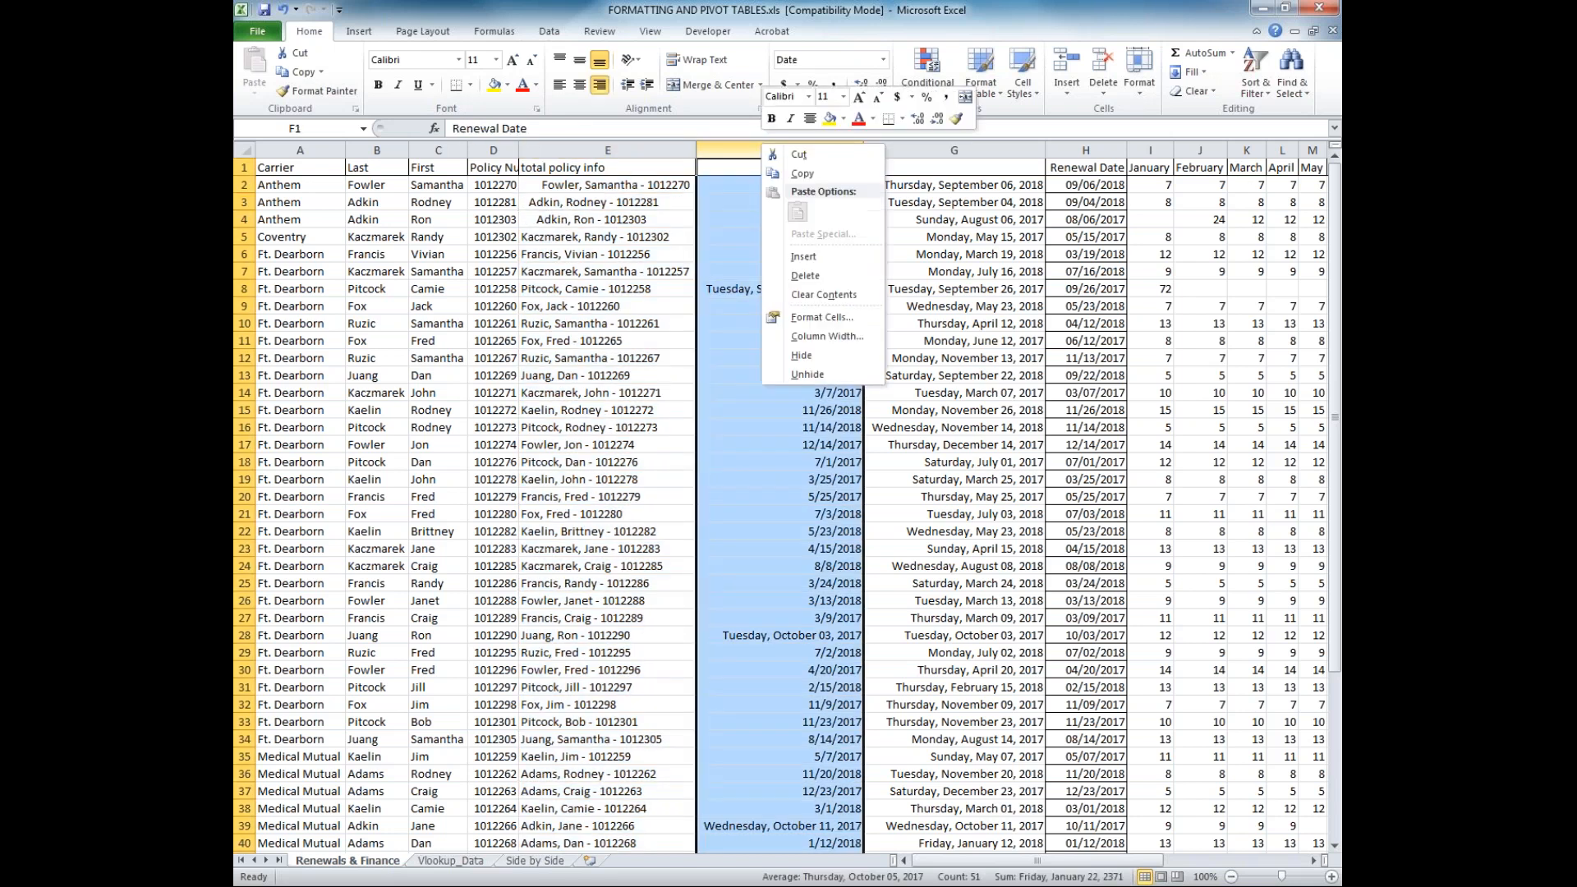
{"action": "left_click", "coordinate": [801, 256]}
{"action": "left_click", "coordinate": [742, 186]}
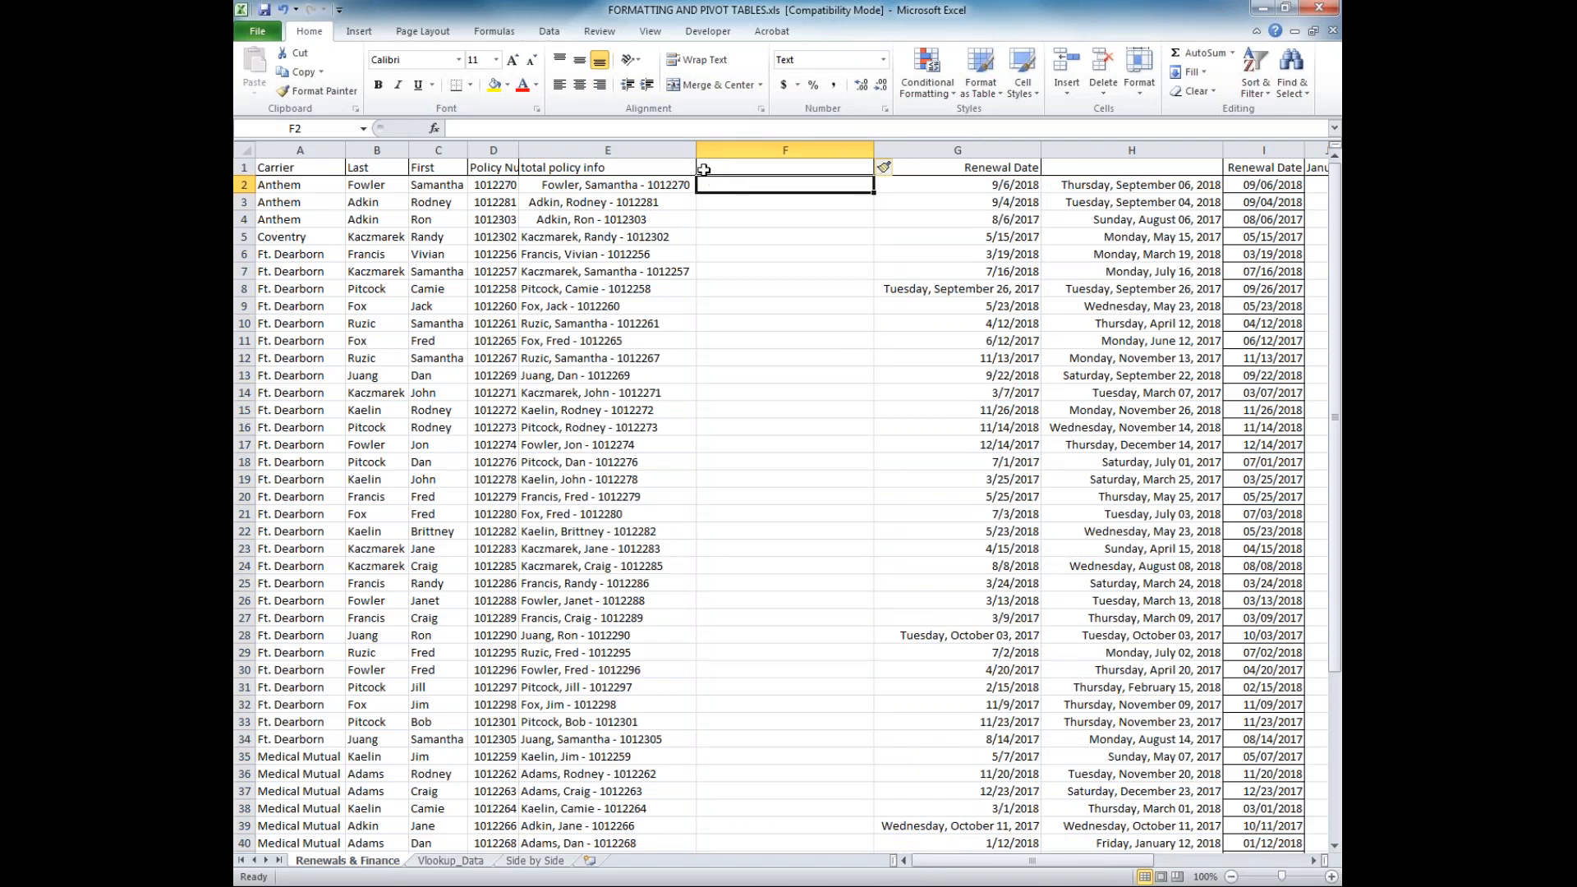
Check entries E2 and E3 for leading spaces and enter =trim(E2) in cell F2
{"action": "left_click", "coordinate": [617, 184]}
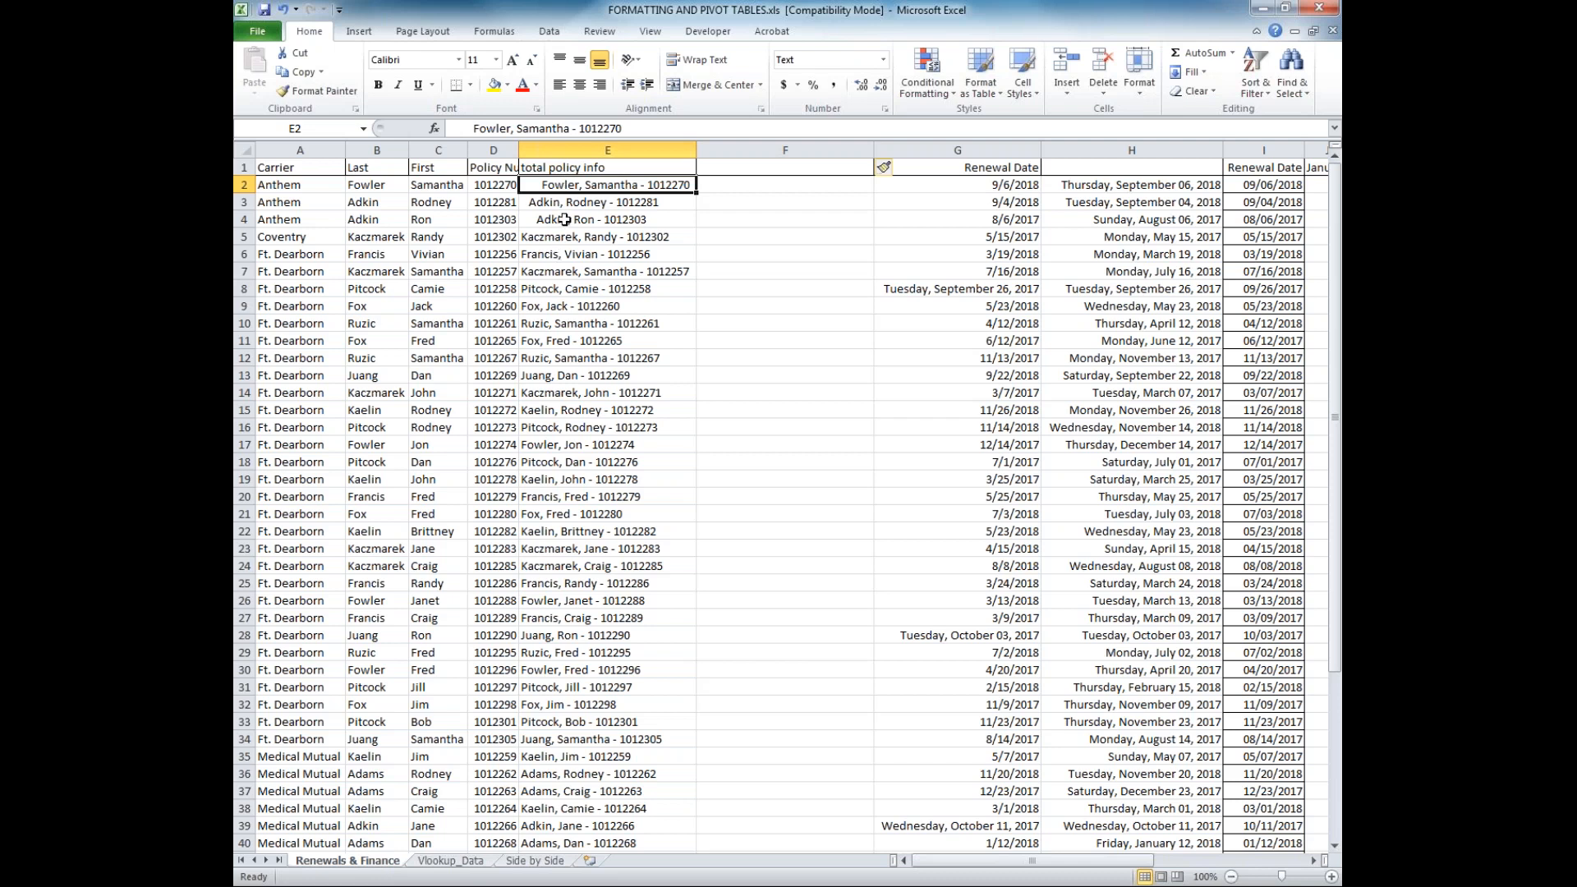
{"action": "key", "text": "Down"}
{"action": "key", "text": "F2"}
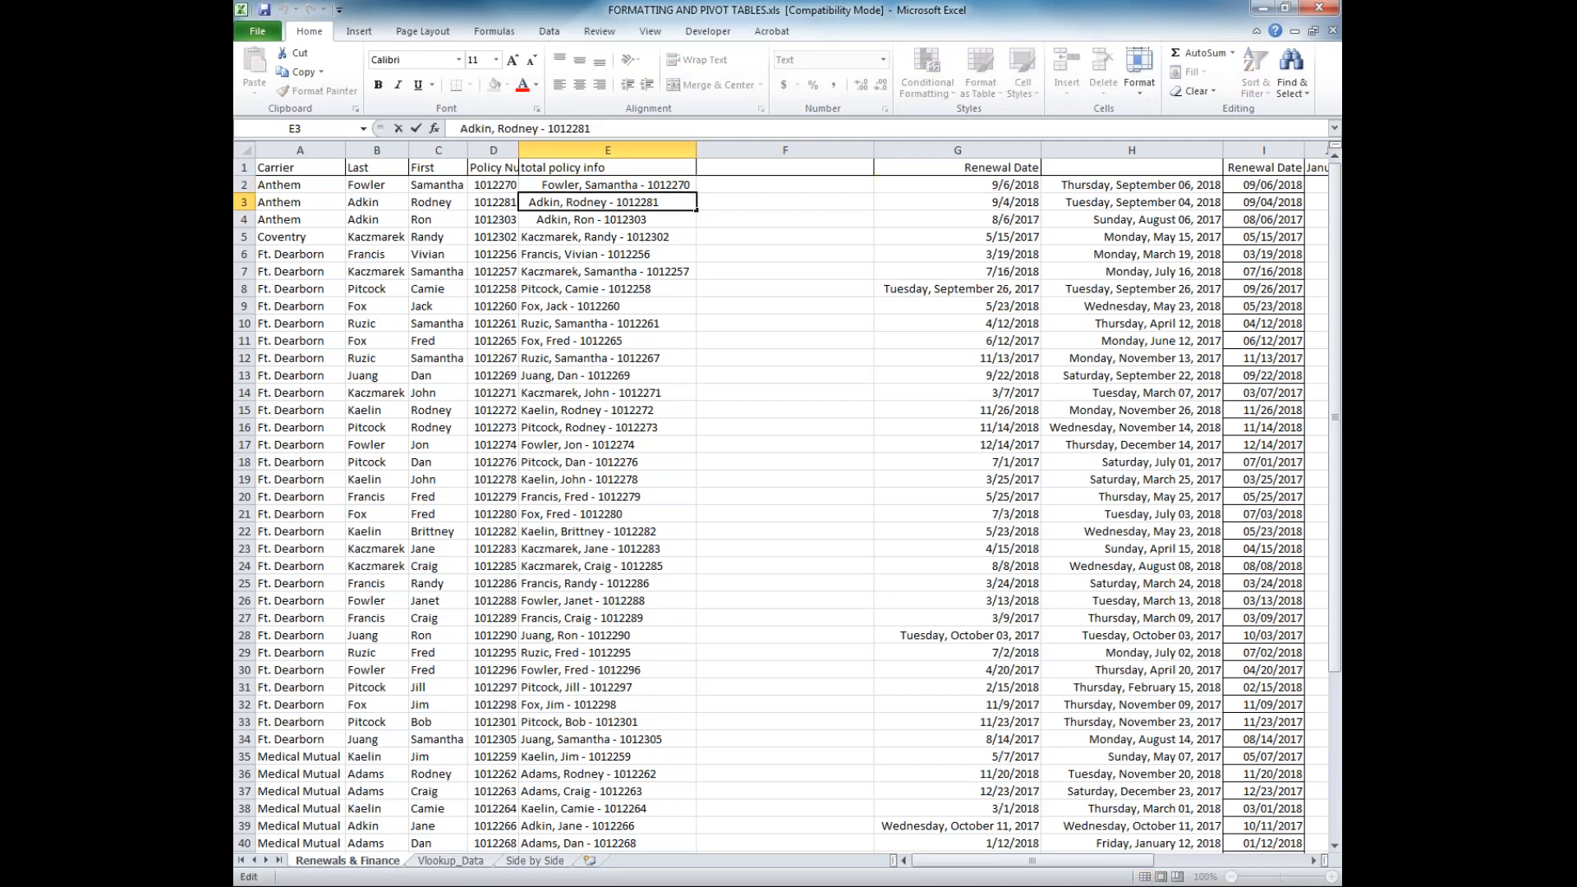
{"action": "left_click", "coordinate": [705, 184]}
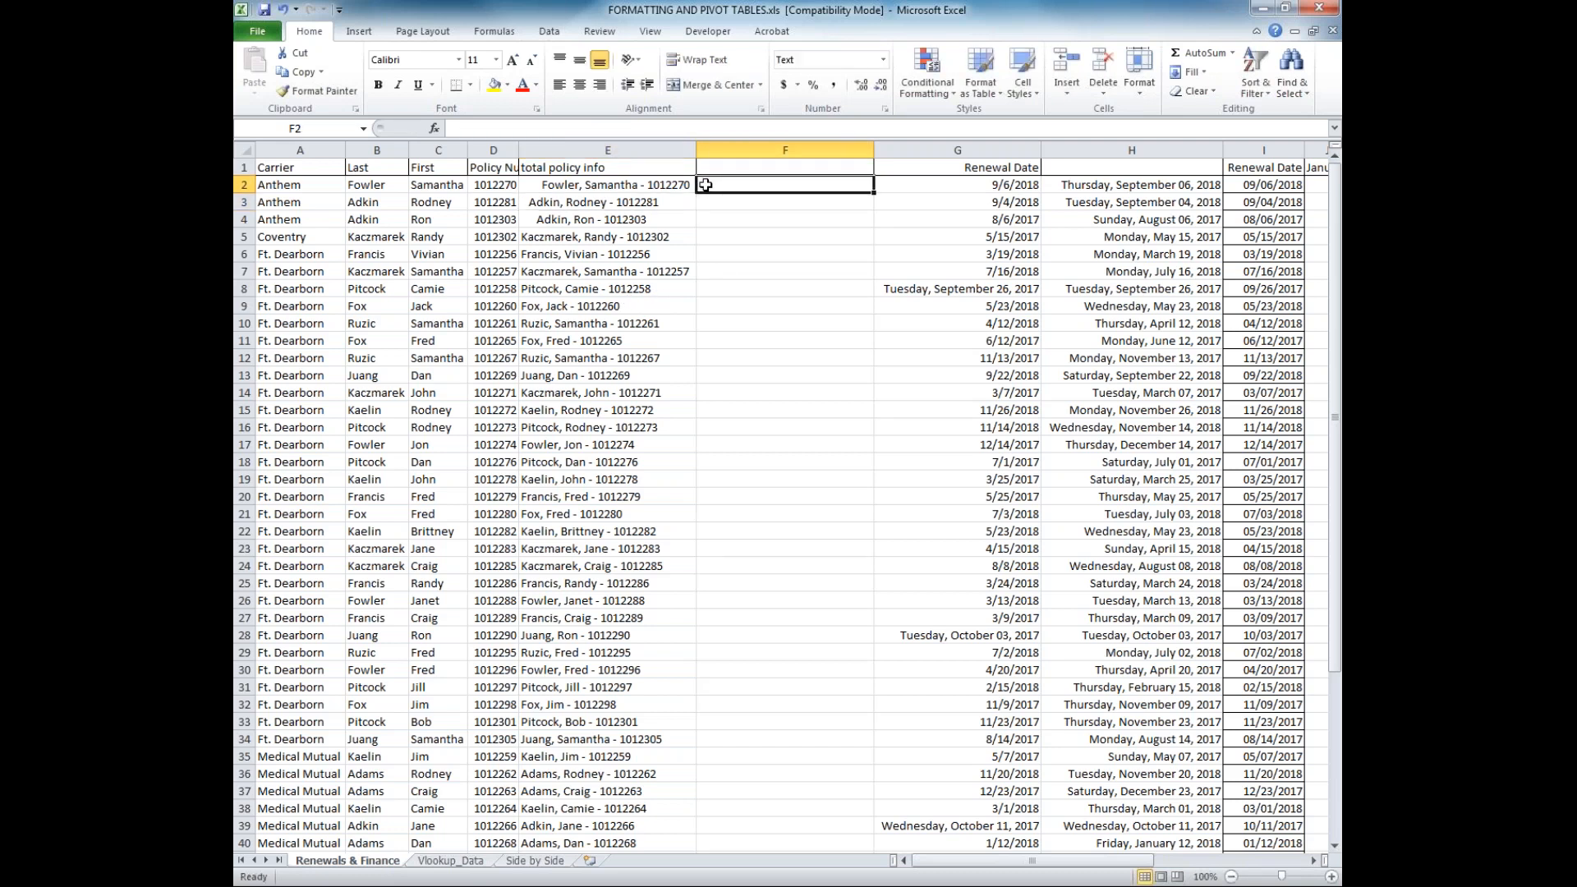
{"action": "type", "text": "=trim"}
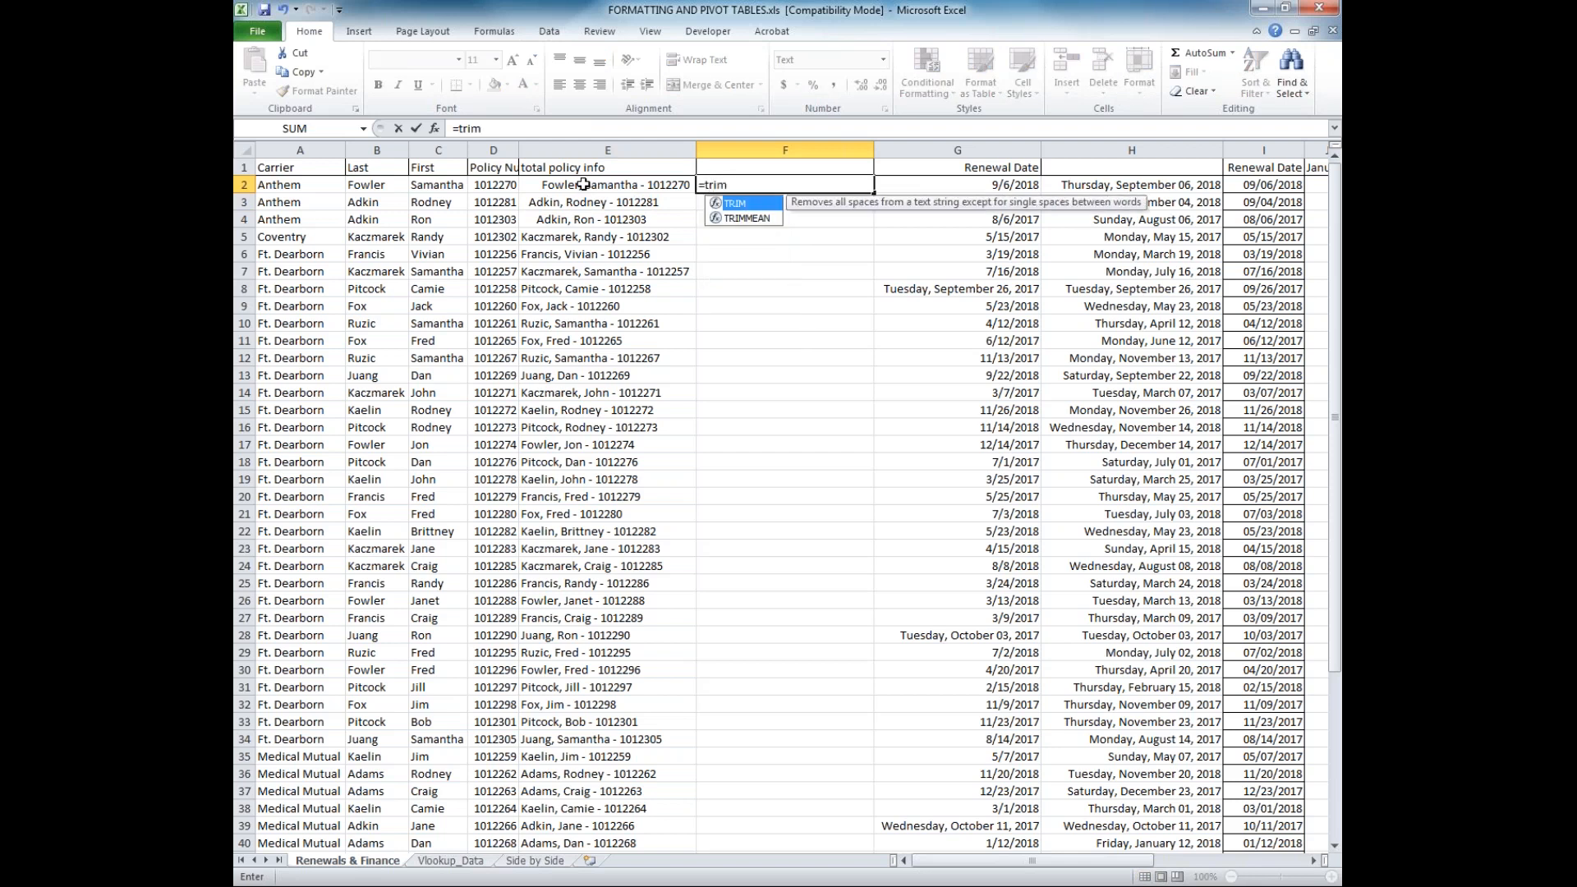
{"action": "type", "text": "("}
{"action": "left_click", "coordinate": [582, 183]}
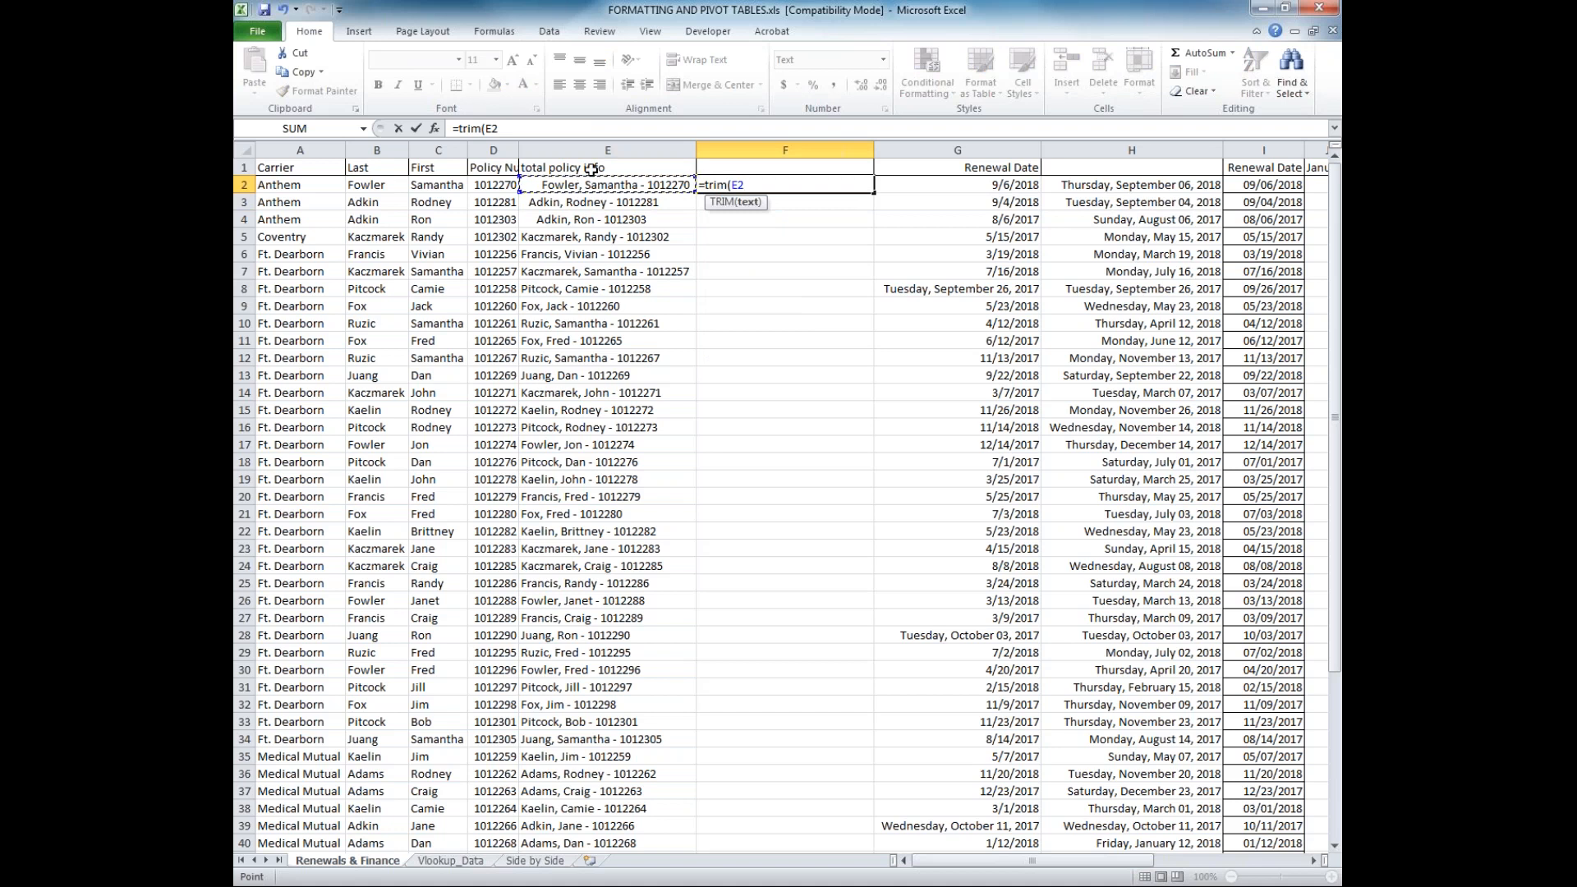
{"action": "type", "text": ")"}
{"action": "key", "text": "Return"}
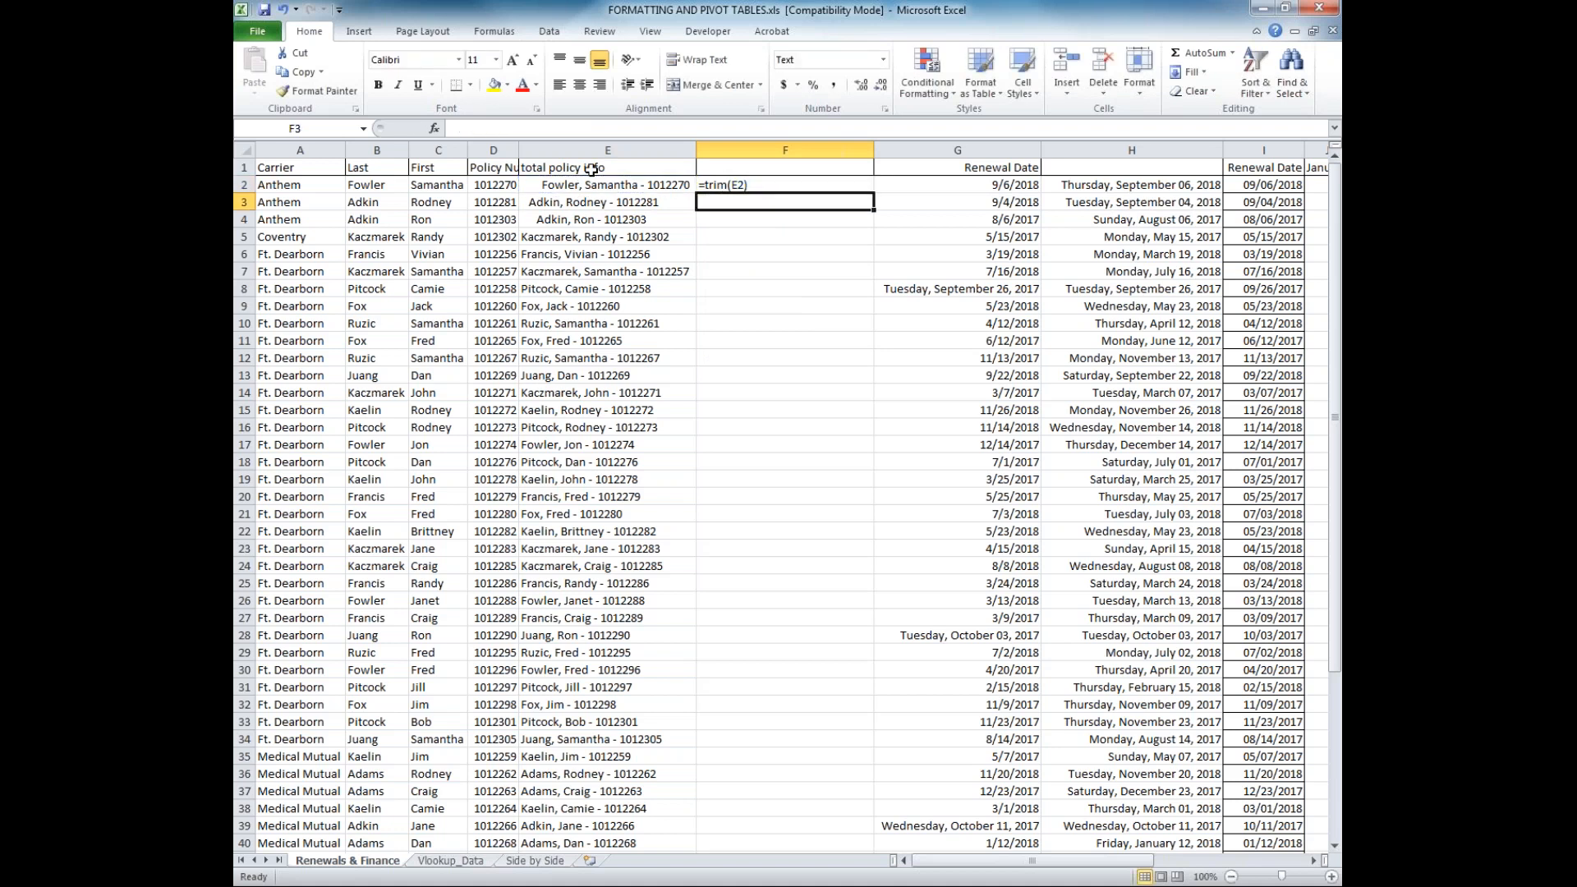
Set column F's number format to General and re-enter the TRIM formula in F2 so that it calculates
{"action": "left_click", "coordinate": [785, 150]}
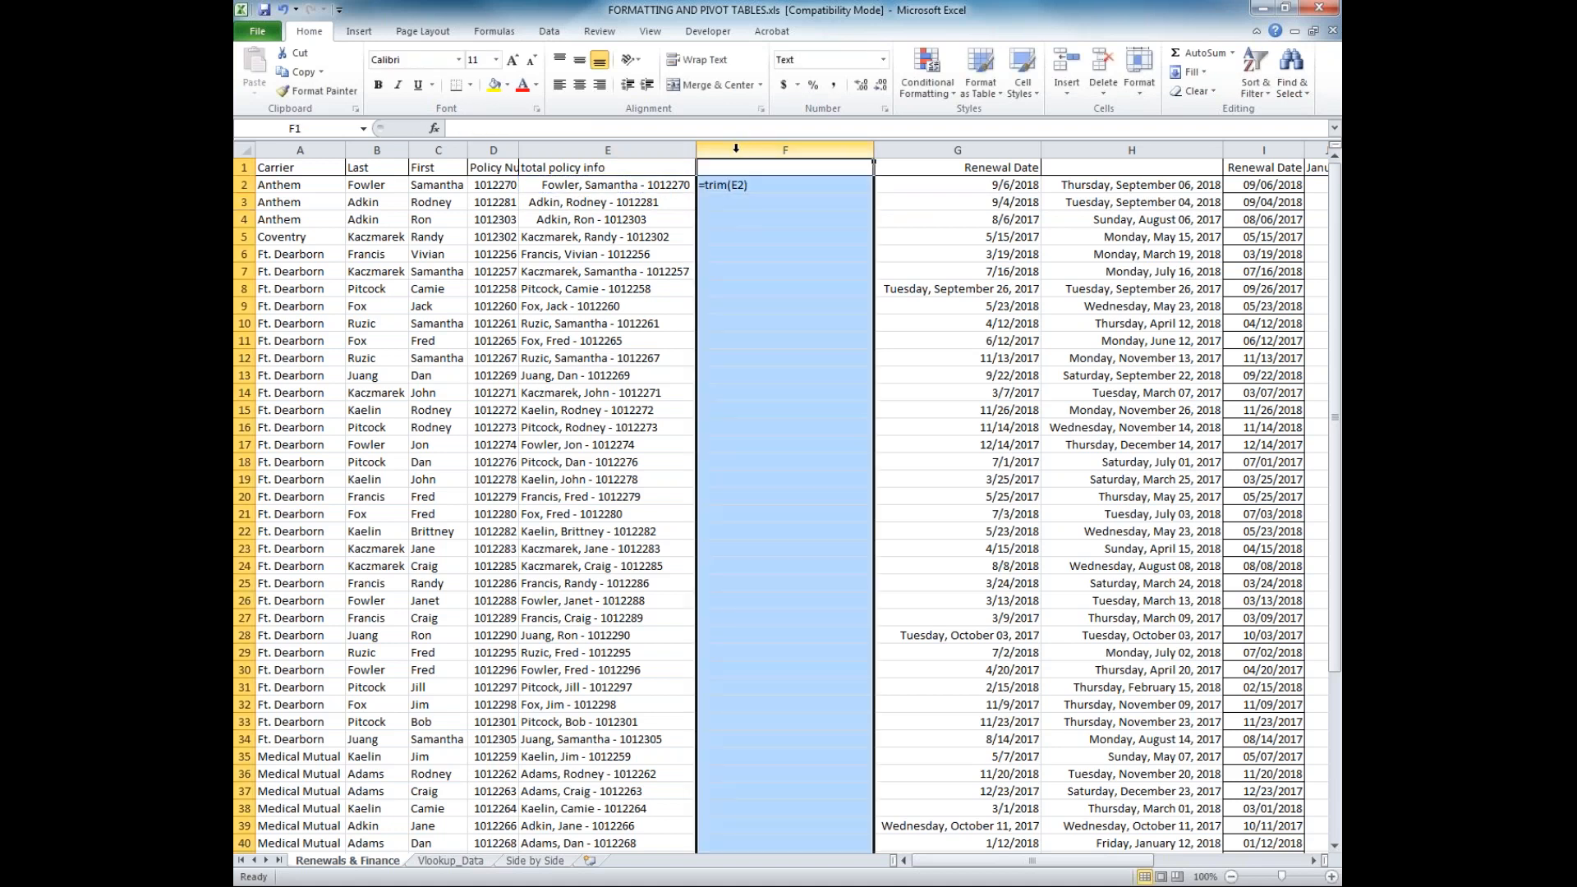
{"action": "left_click", "coordinate": [883, 59]}
{"action": "left_click", "coordinate": [844, 81]}
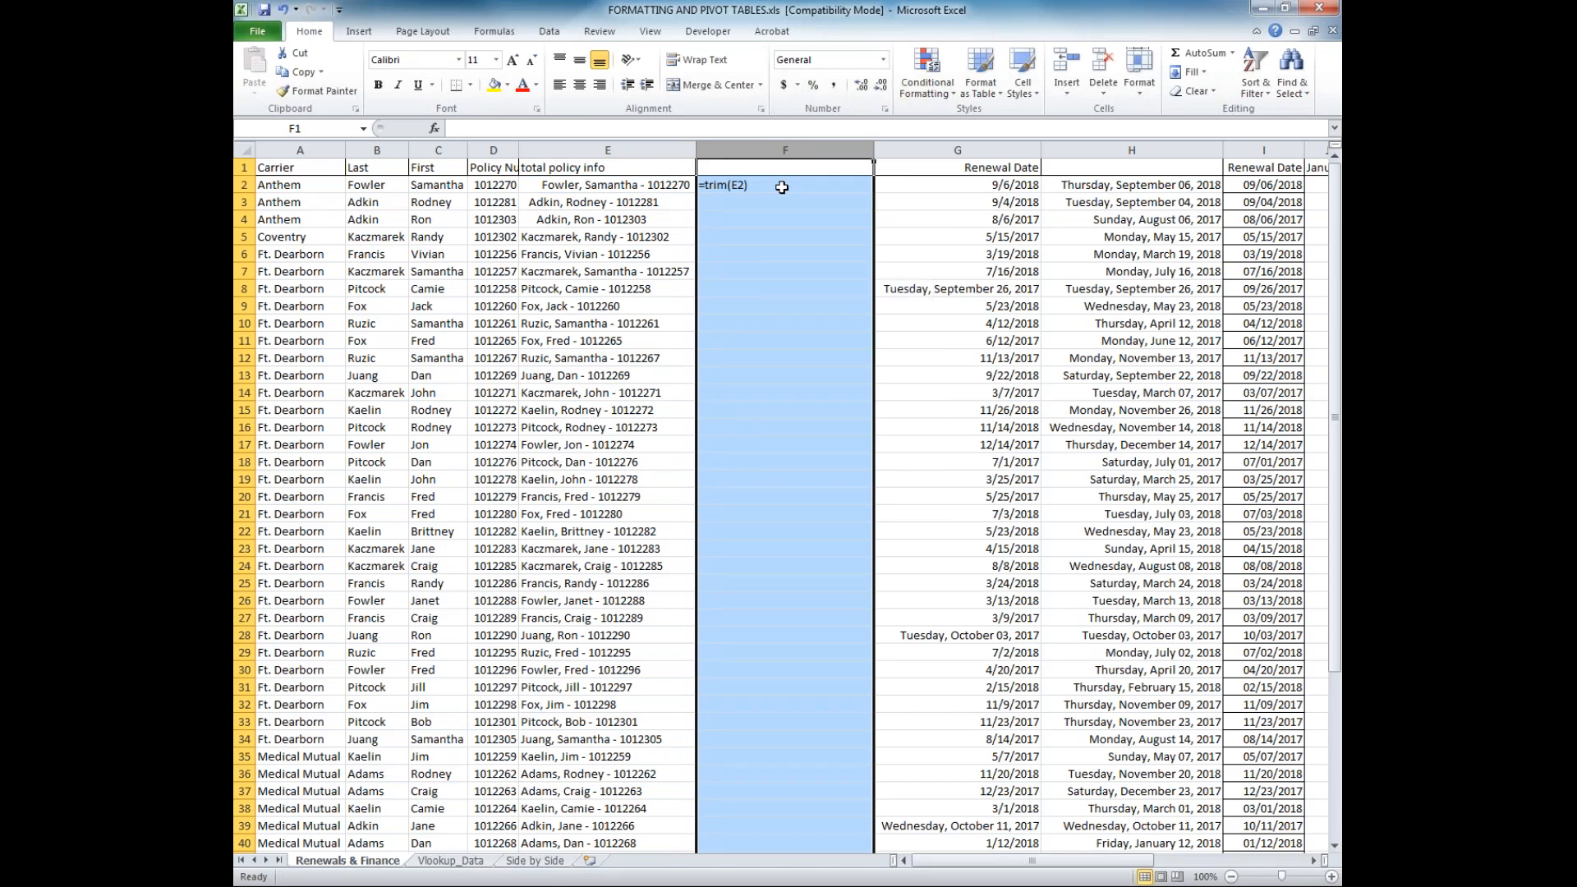
{"action": "left_click", "coordinate": [776, 184]}
{"action": "left_click", "coordinate": [607, 127]}
{"action": "key", "text": "Return"}
{"action": "left_click", "coordinate": [736, 182]}
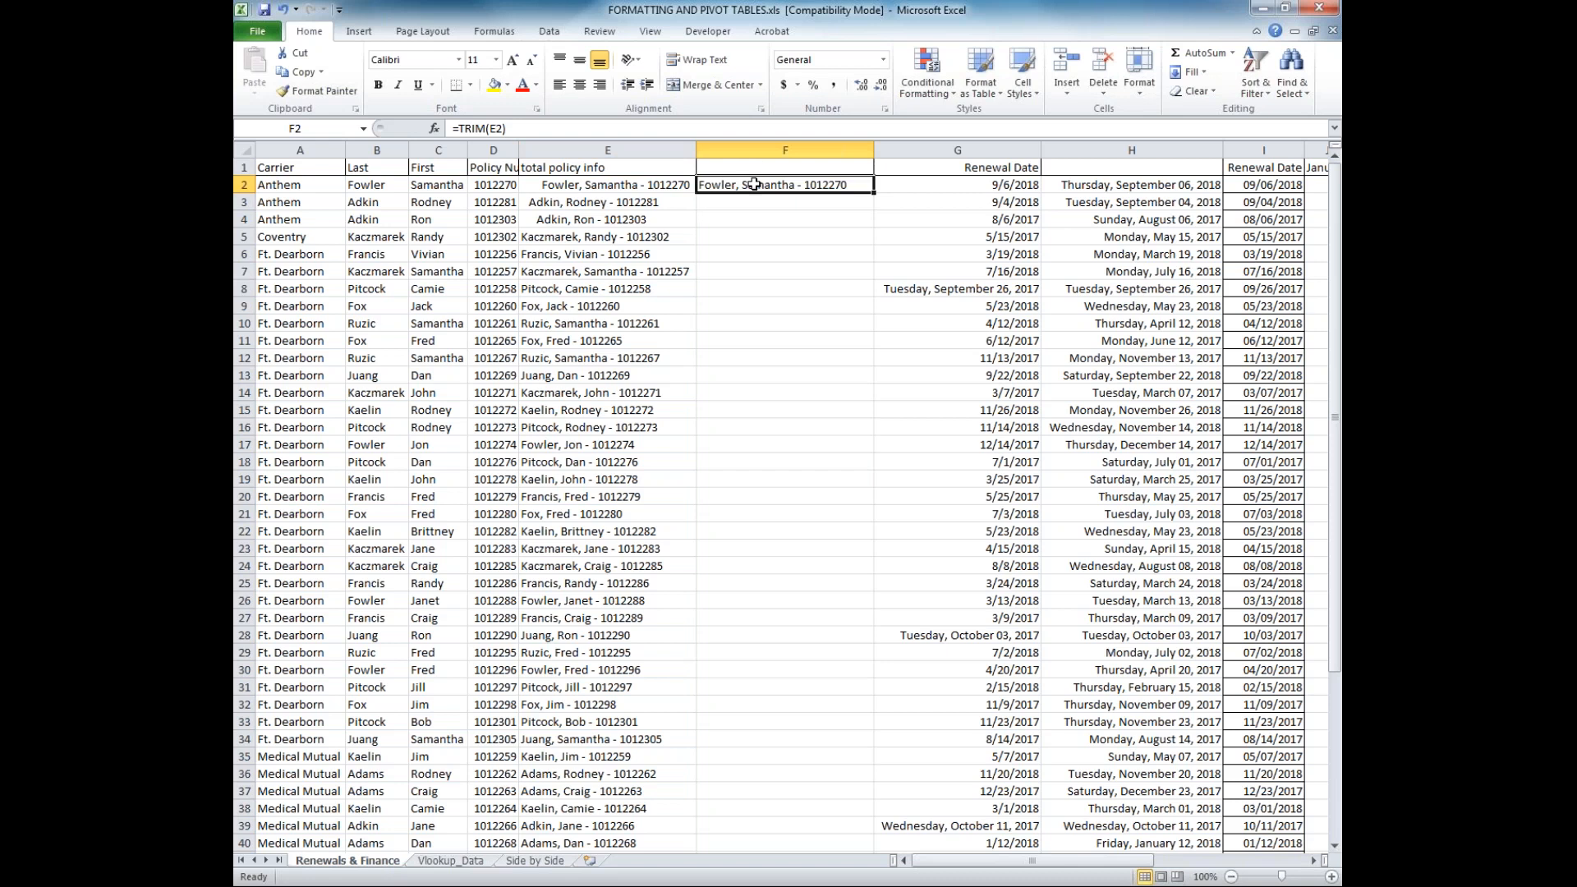
Copy column F, paste it over itself as values, and inspect the content of F2
{"action": "left_click", "coordinate": [761, 151]}
{"action": "right_click", "coordinate": [764, 151]}
{"action": "left_click", "coordinate": [807, 175]}
{"action": "right_click", "coordinate": [783, 152]}
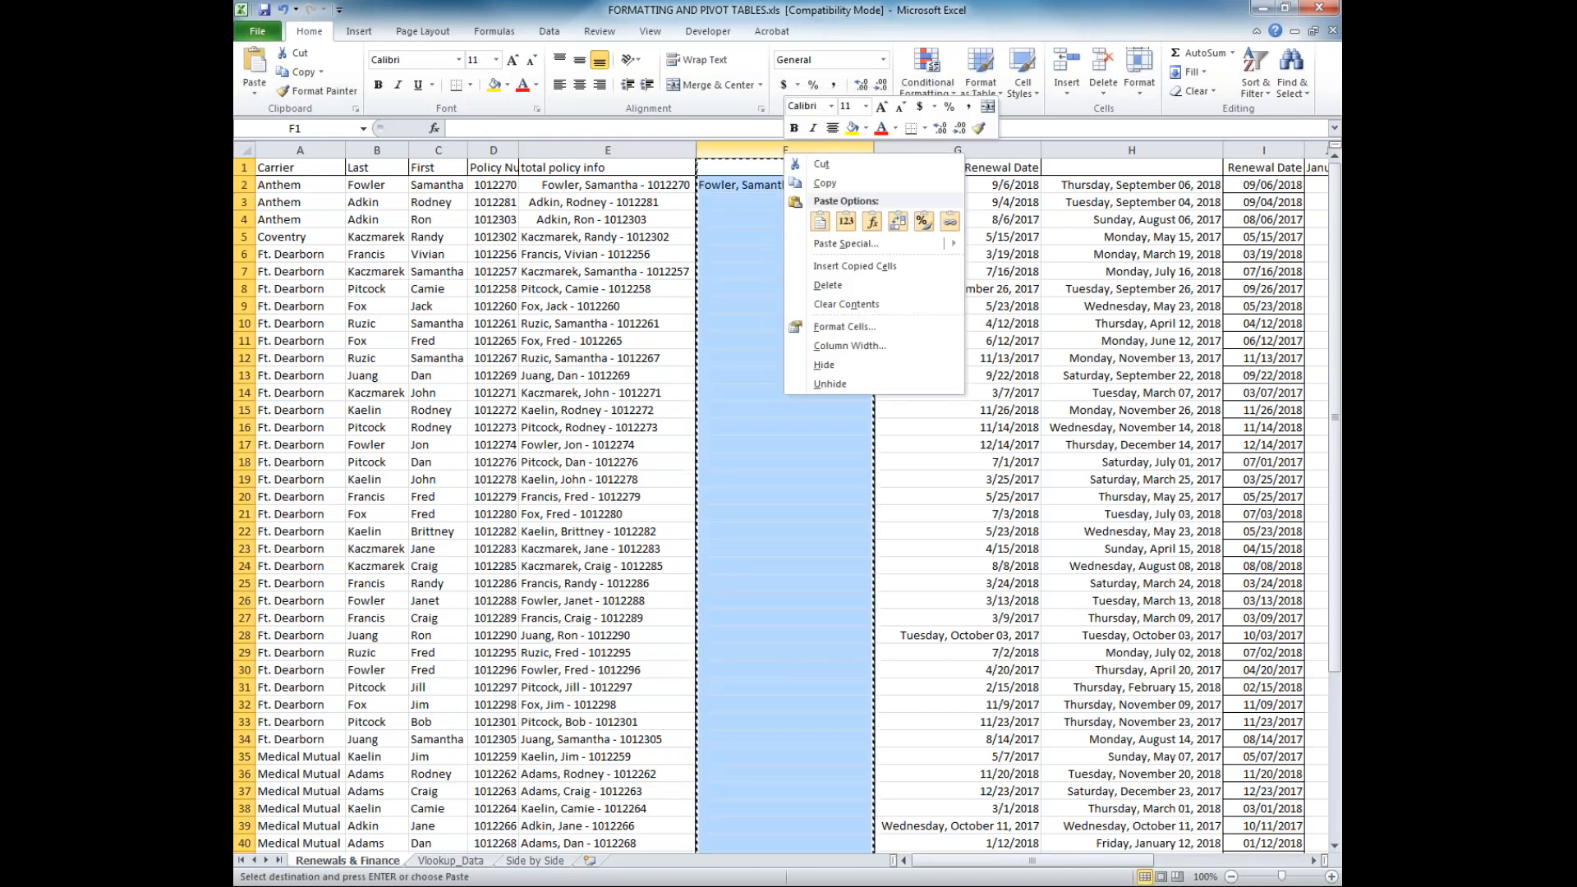
{"action": "left_click", "coordinate": [842, 221]}
{"action": "left_click", "coordinate": [829, 186]}
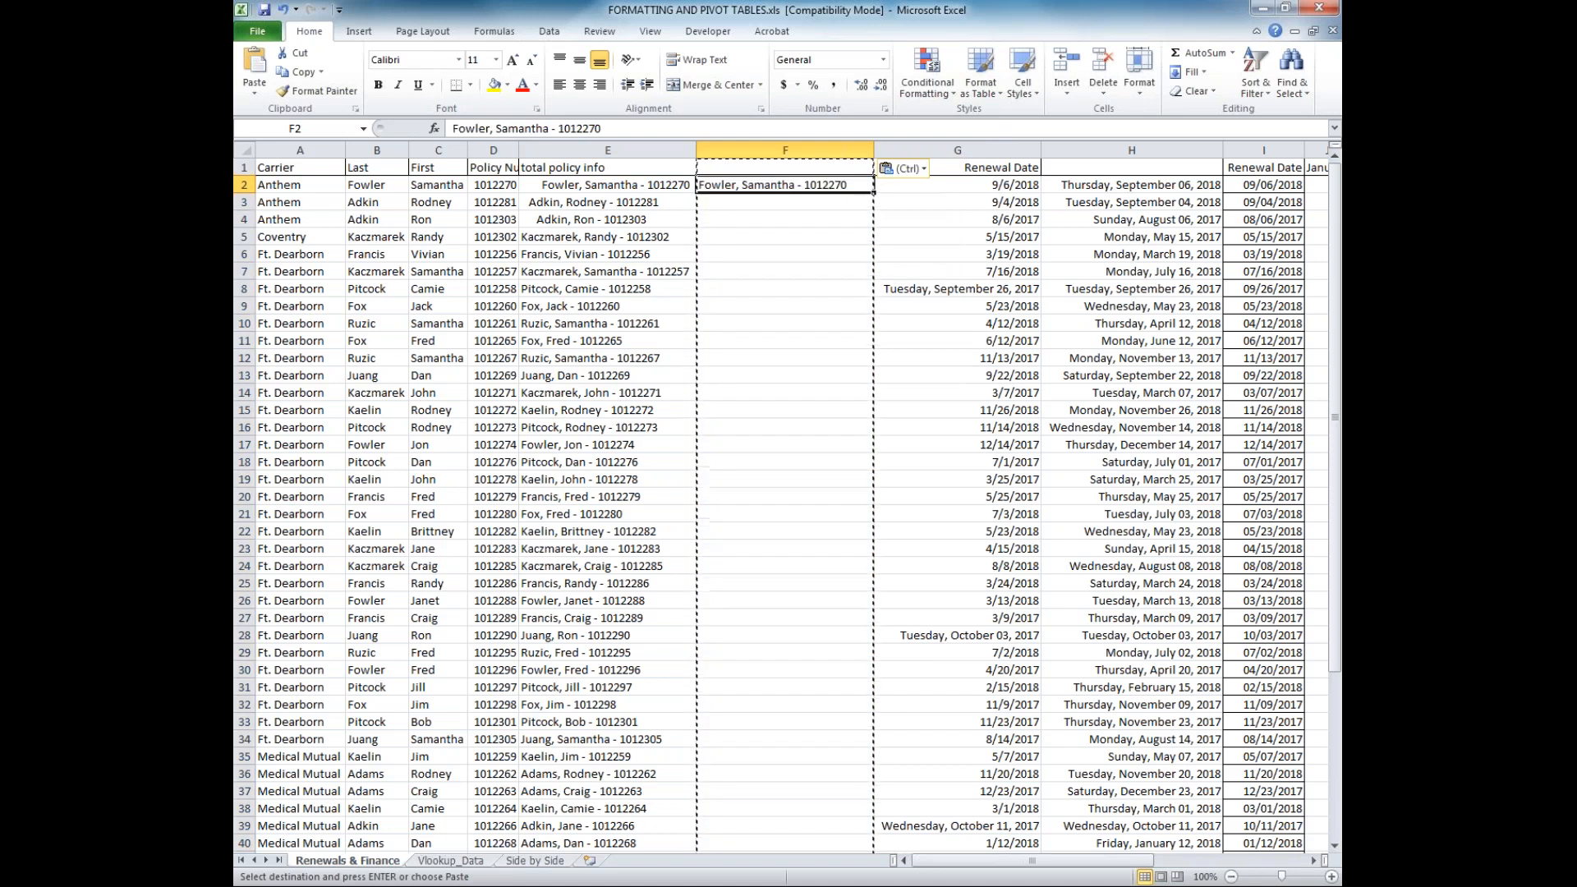
{"action": "left_click", "coordinate": [668, 128]}
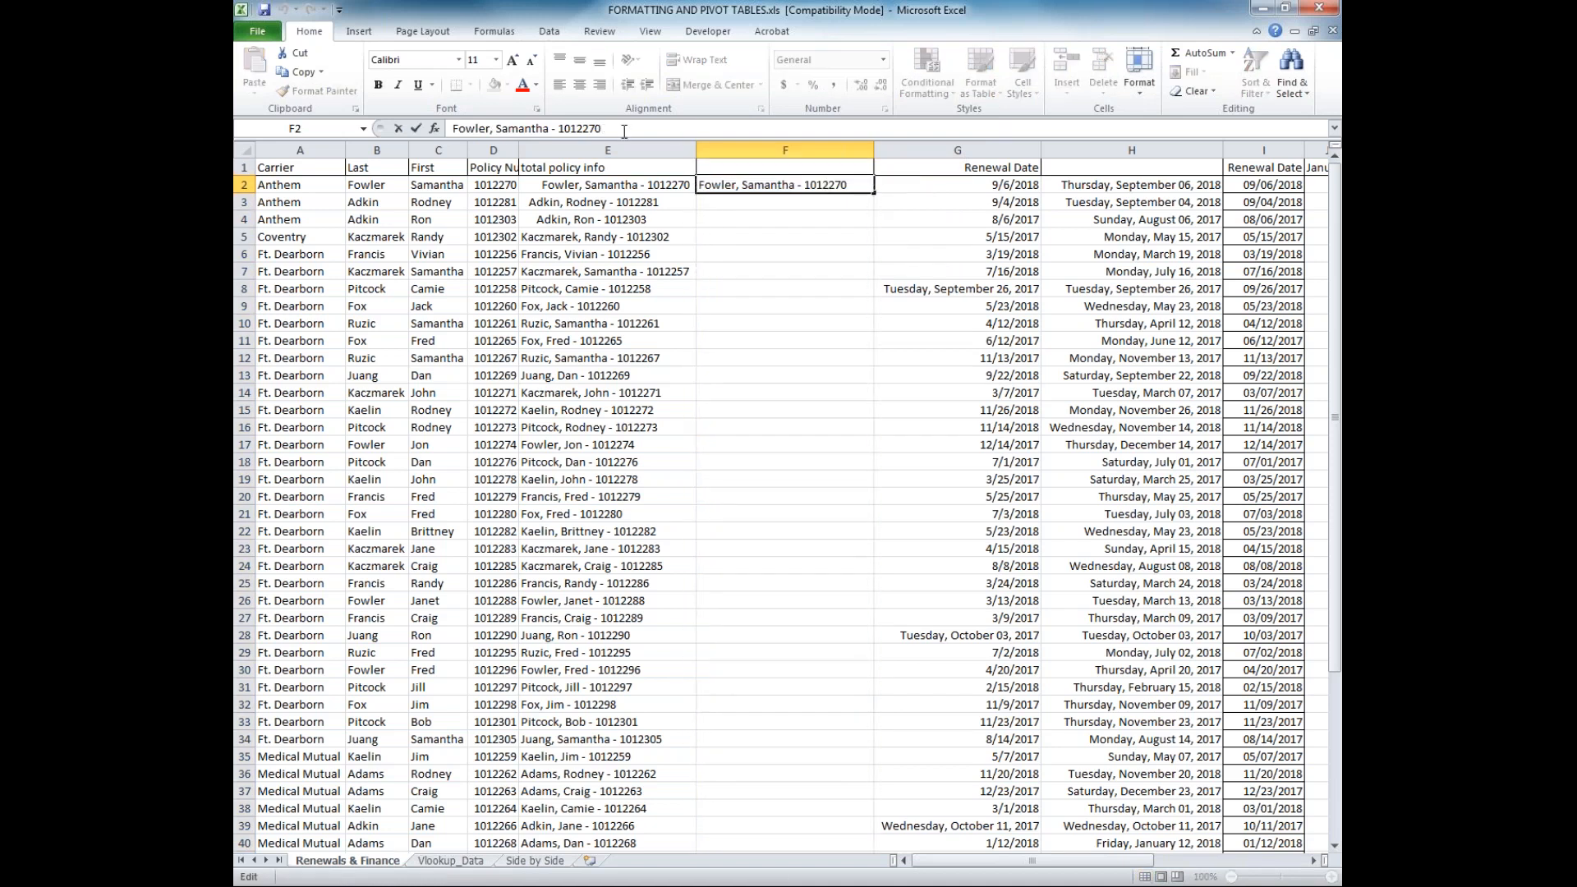
{"action": "left_click_drag", "start_coordinate": [624, 129], "coordinate": [428, 129]}
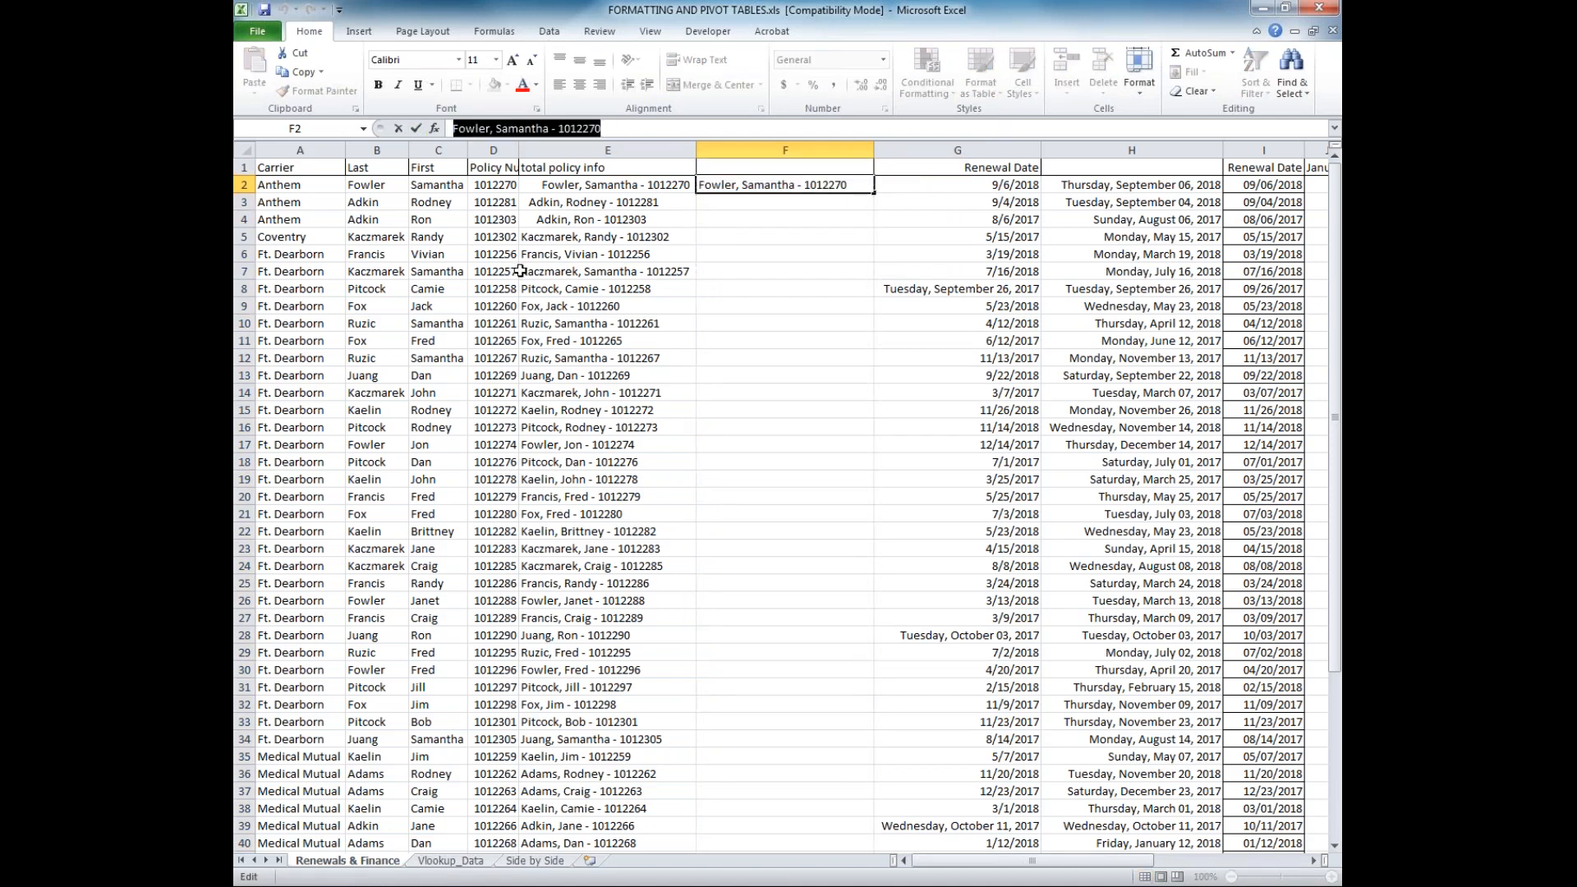
{"action": "left_click", "coordinate": [750, 167]}
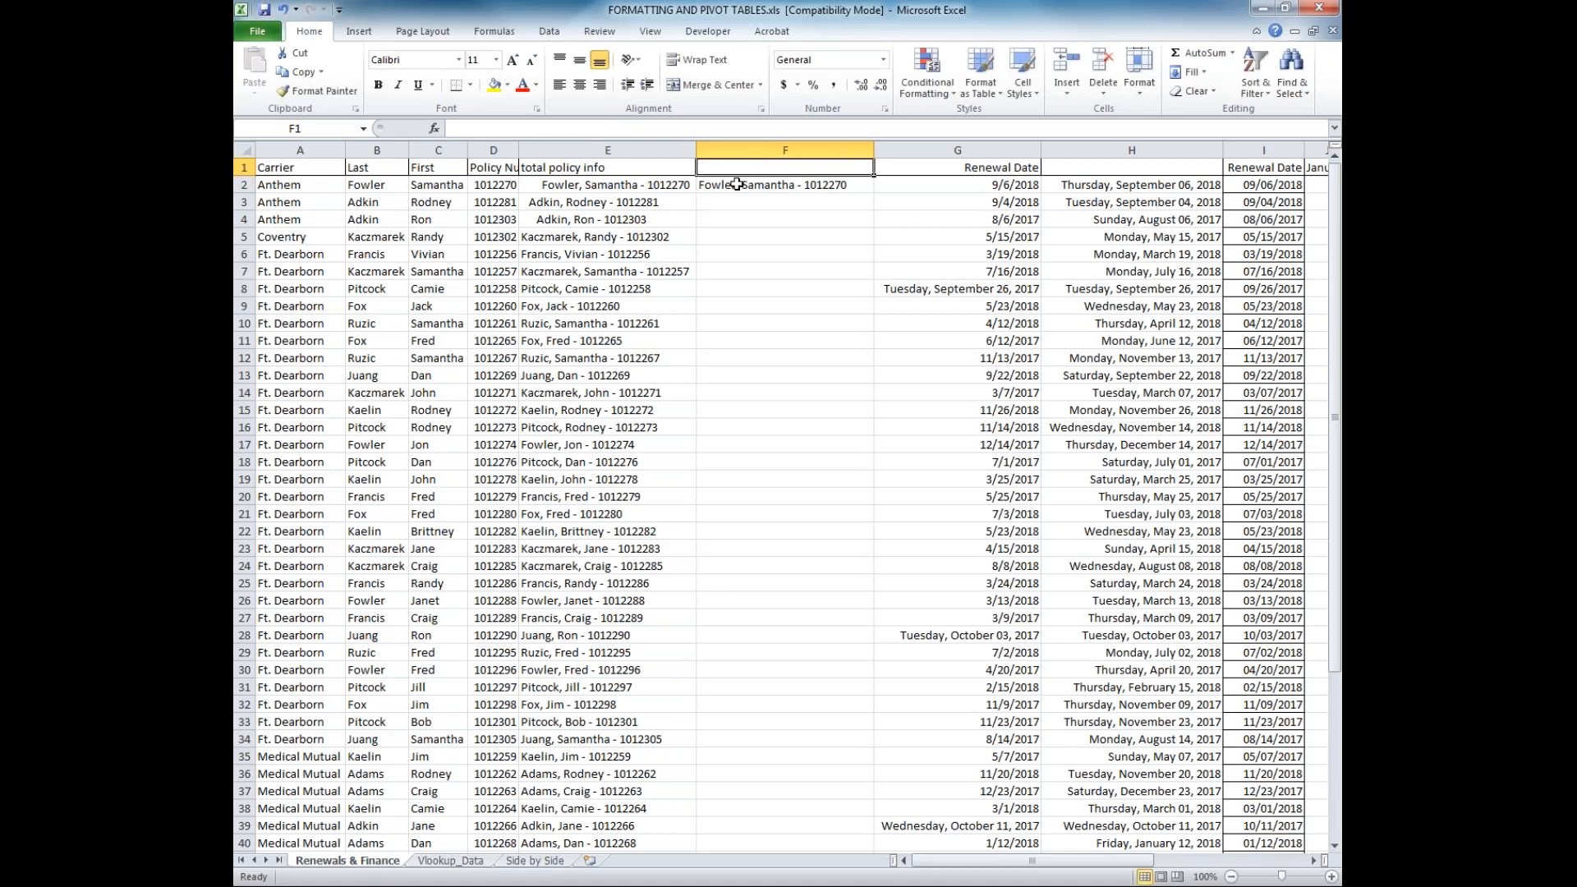
{"action": "left_click", "coordinate": [719, 186]}
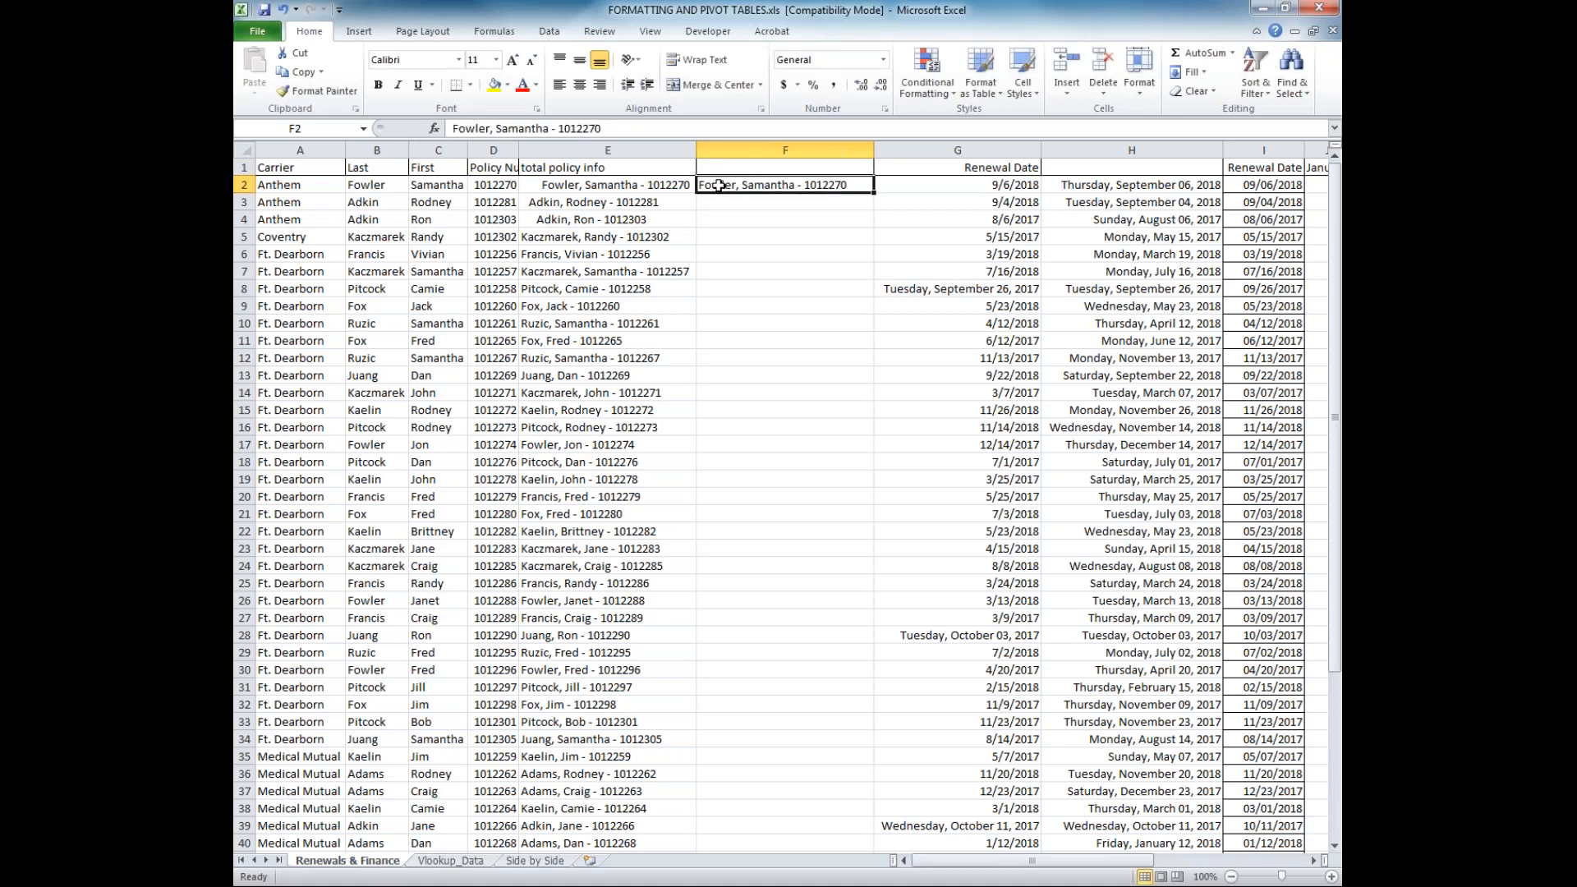
Replace the content of F2 with =TRIM(E2) and fill the formula down column F
{"action": "key", "text": "Delete"}
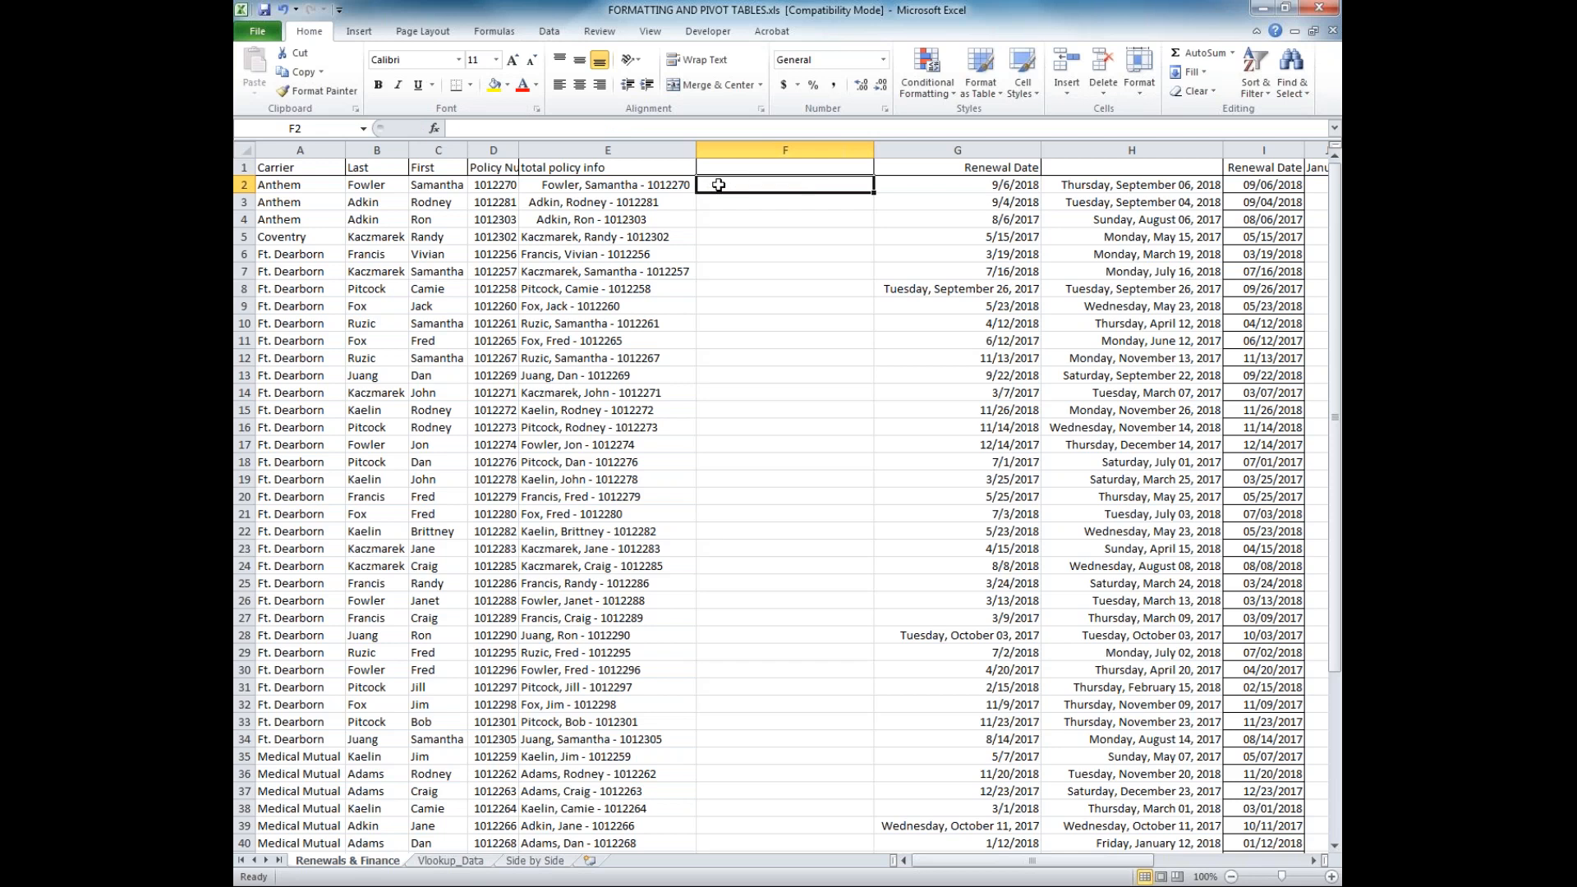
{"action": "type", "text": "=trim"}
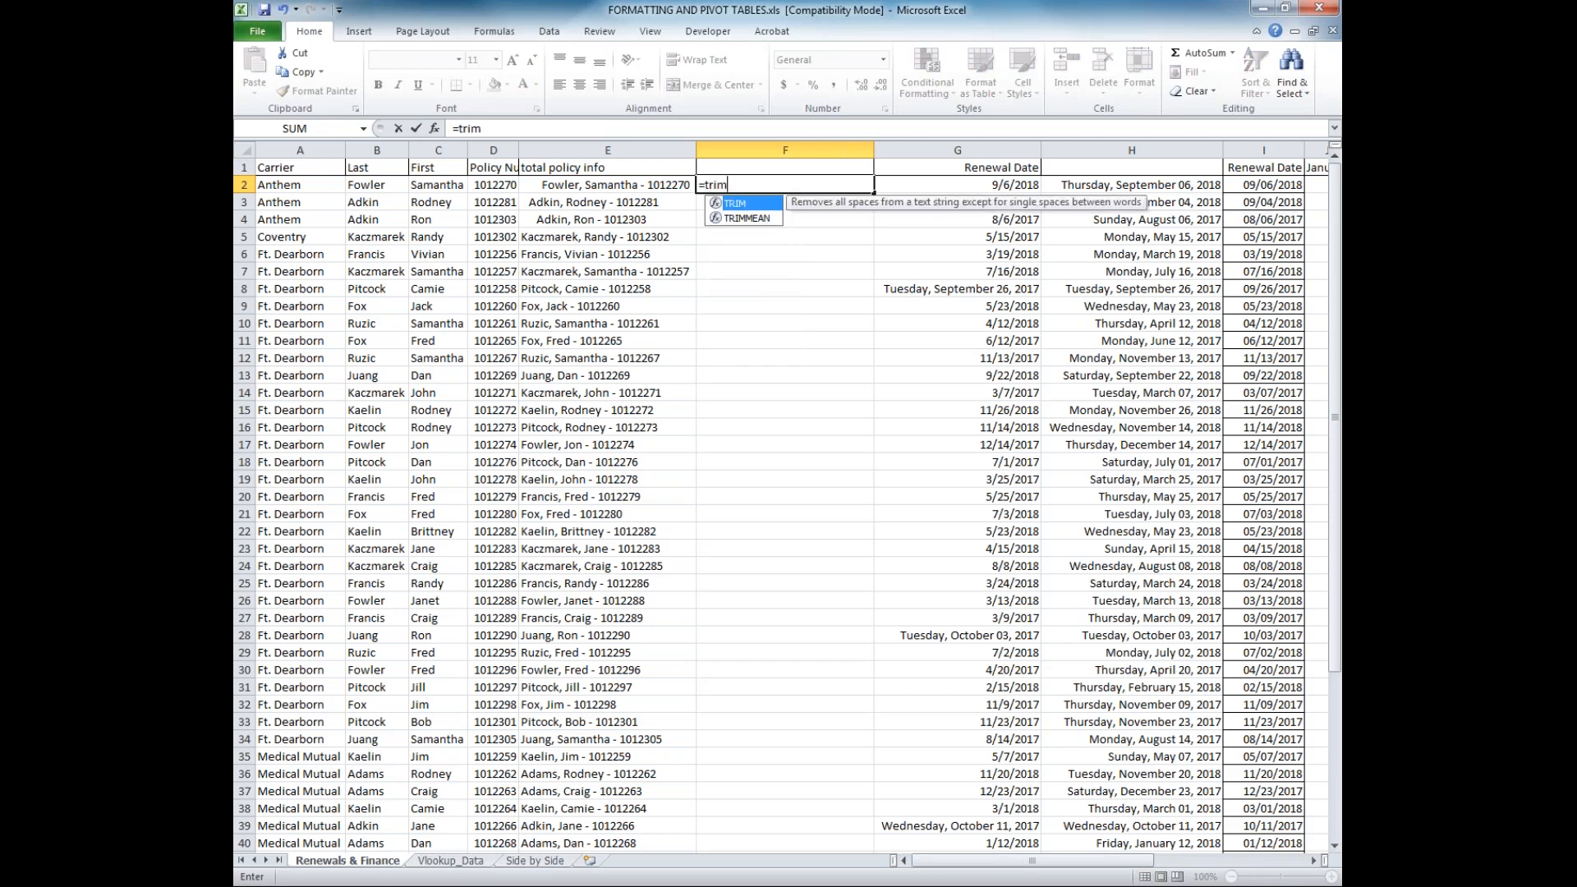
{"action": "type", "text": "("}
{"action": "left_click", "coordinate": [649, 184]}
{"action": "type", "text": ")"}
{"action": "key", "text": "Return"}
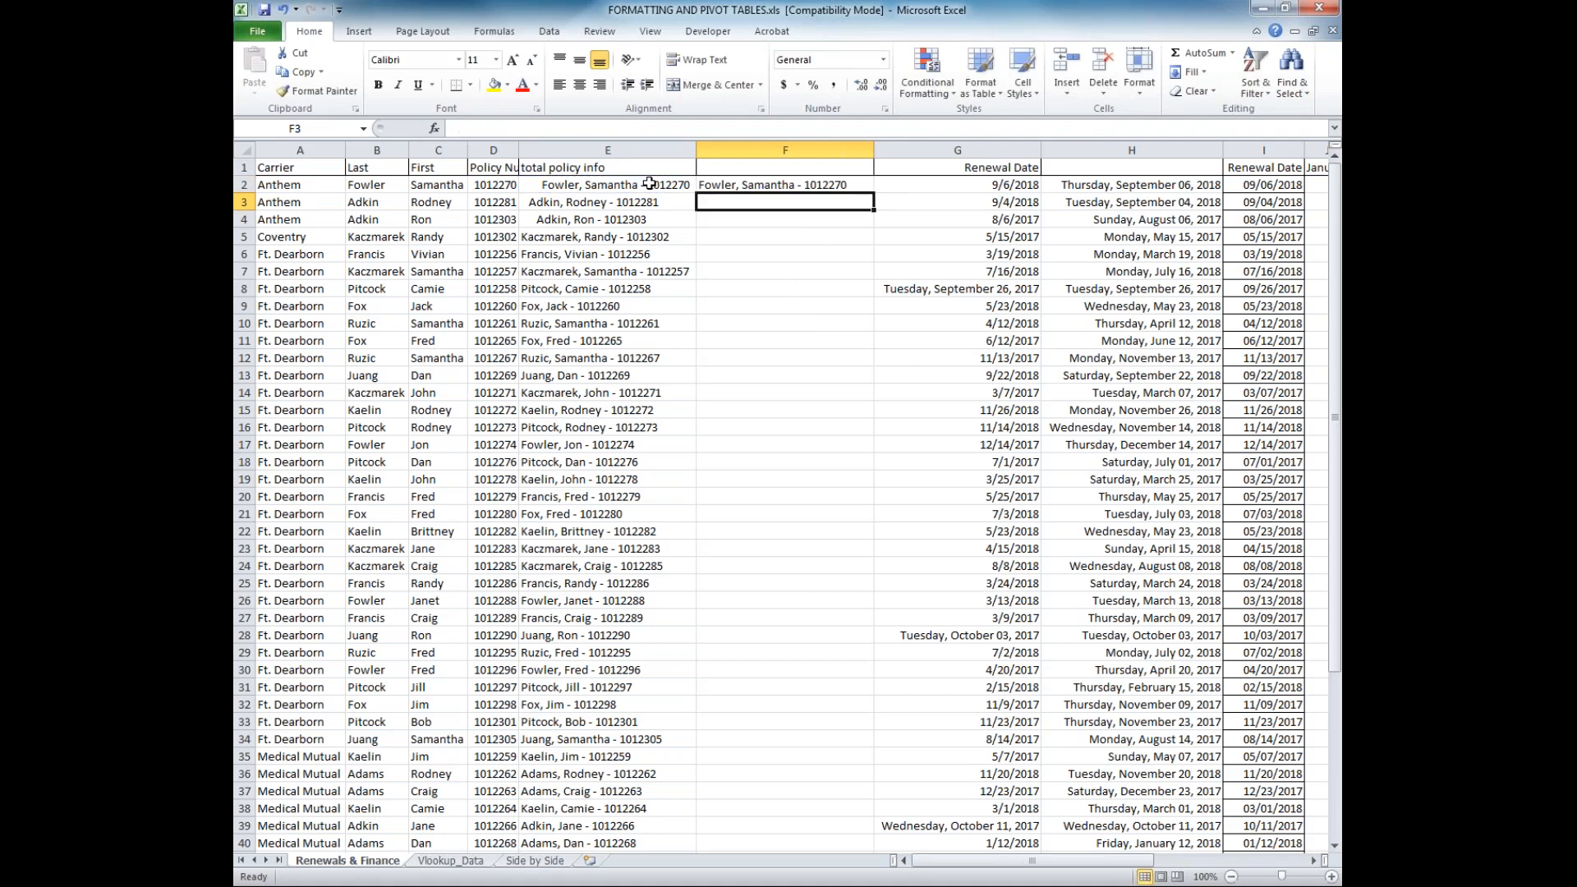
{"action": "left_click", "coordinate": [728, 187]}
{"action": "double_click", "coordinate": [877, 193]}
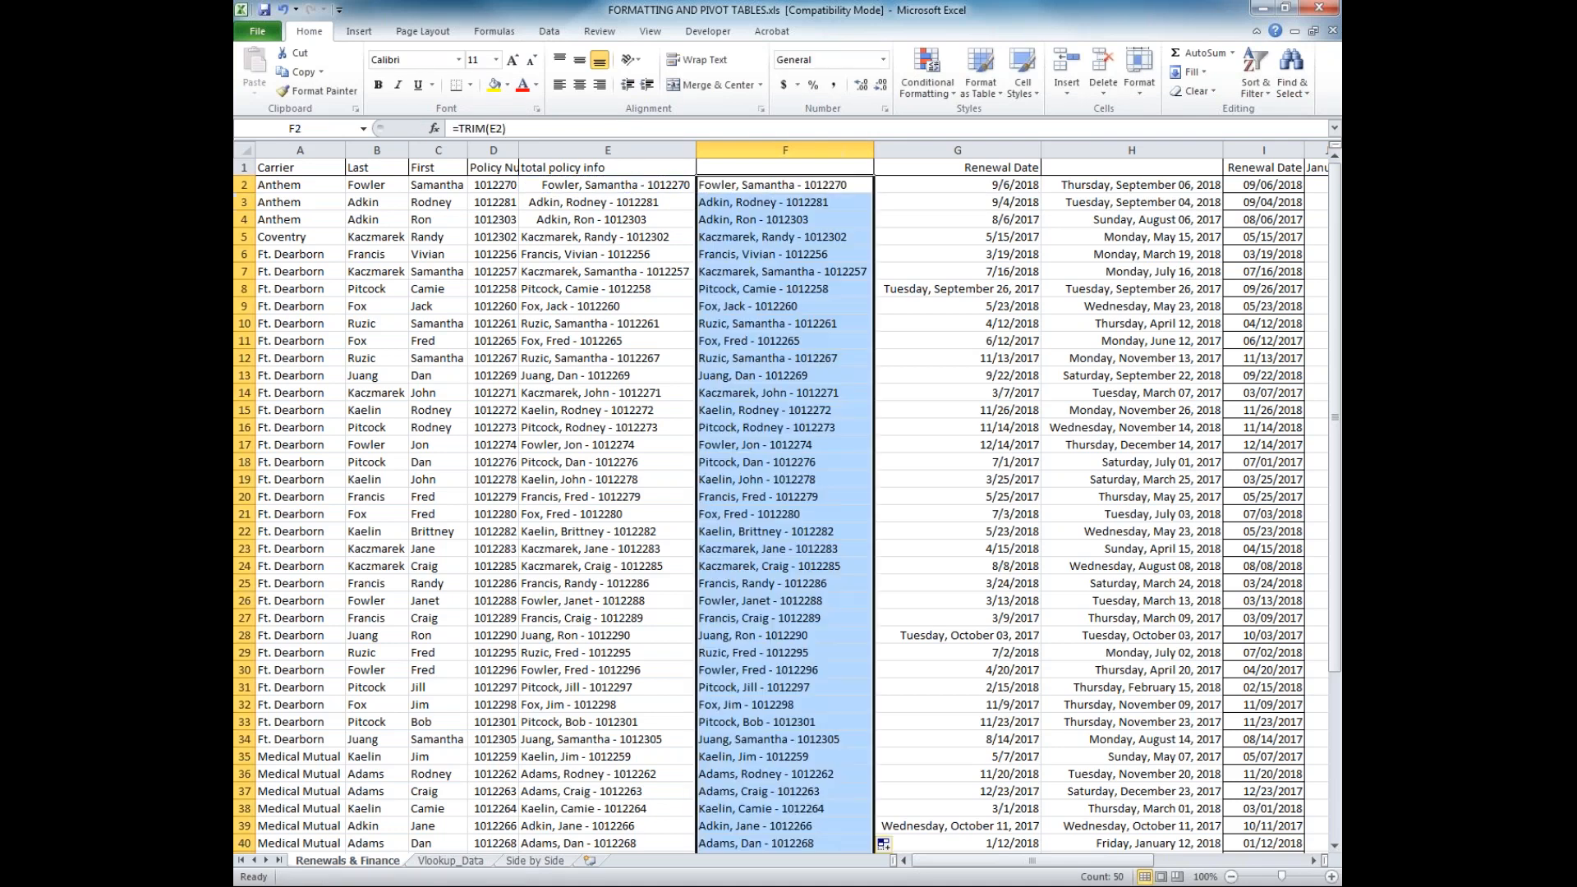
Copy the total policy info header from E1 into F1
{"action": "left_click", "coordinate": [596, 166]}
{"action": "key", "text": "ctrl+c"}
{"action": "left_click", "coordinate": [770, 166]}
{"action": "key", "text": "ctrl+v"}
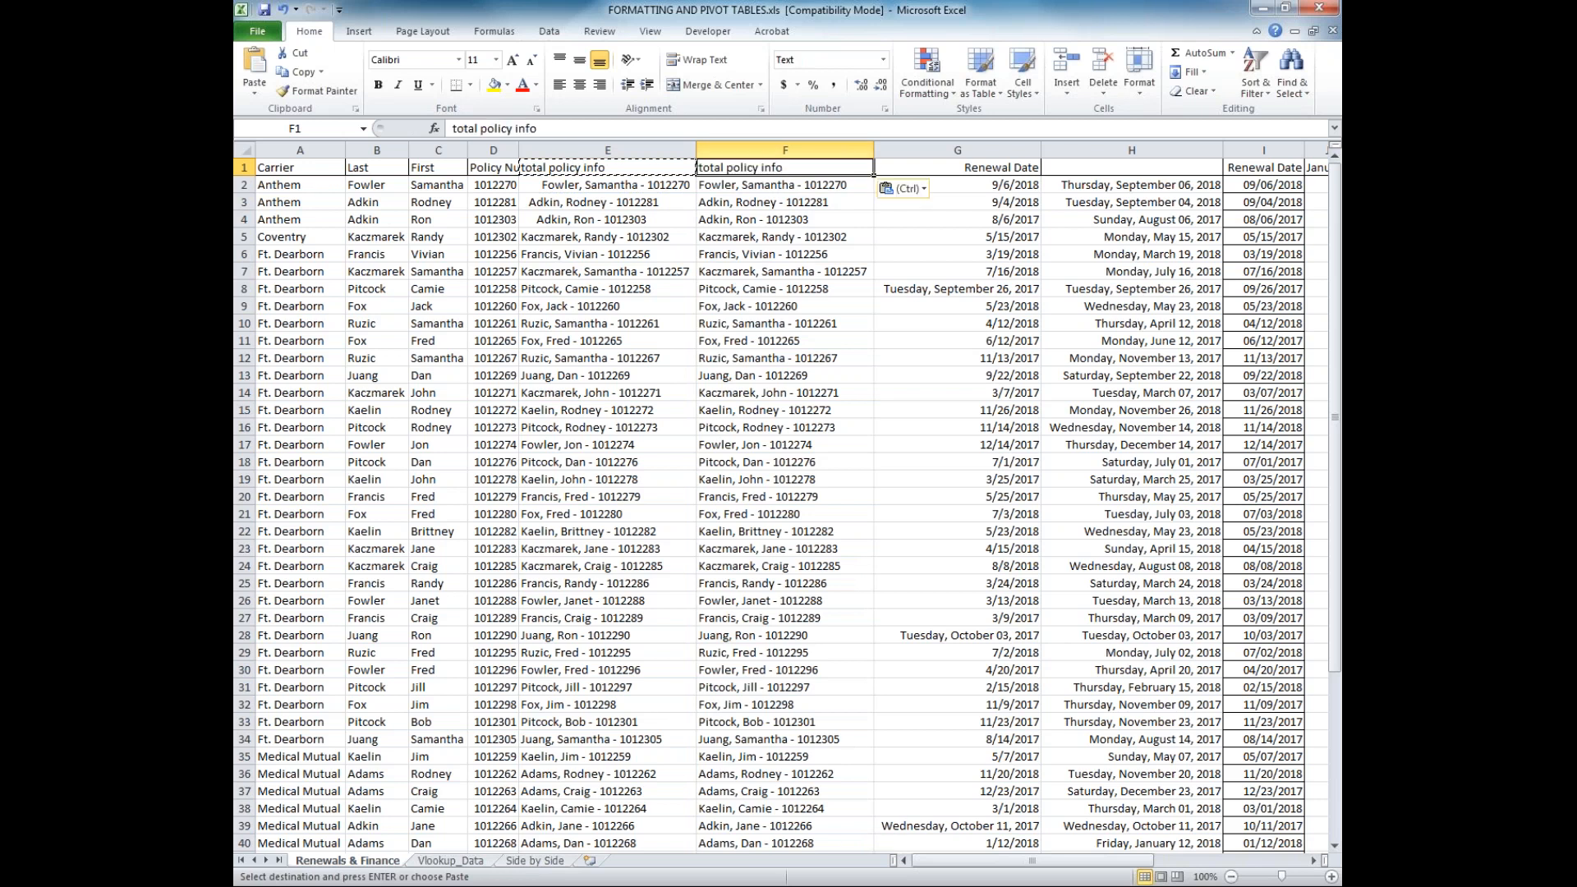
Convert column F's formulas to values in place and delete the original untrimmed column E
{"action": "left_click", "coordinate": [739, 150]}
{"action": "right_click", "coordinate": [739, 150]}
{"action": "left_click", "coordinate": [780, 176]}
{"action": "right_click", "coordinate": [749, 149]}
{"action": "left_click", "coordinate": [812, 217]}
{"action": "right_click", "coordinate": [643, 149]}
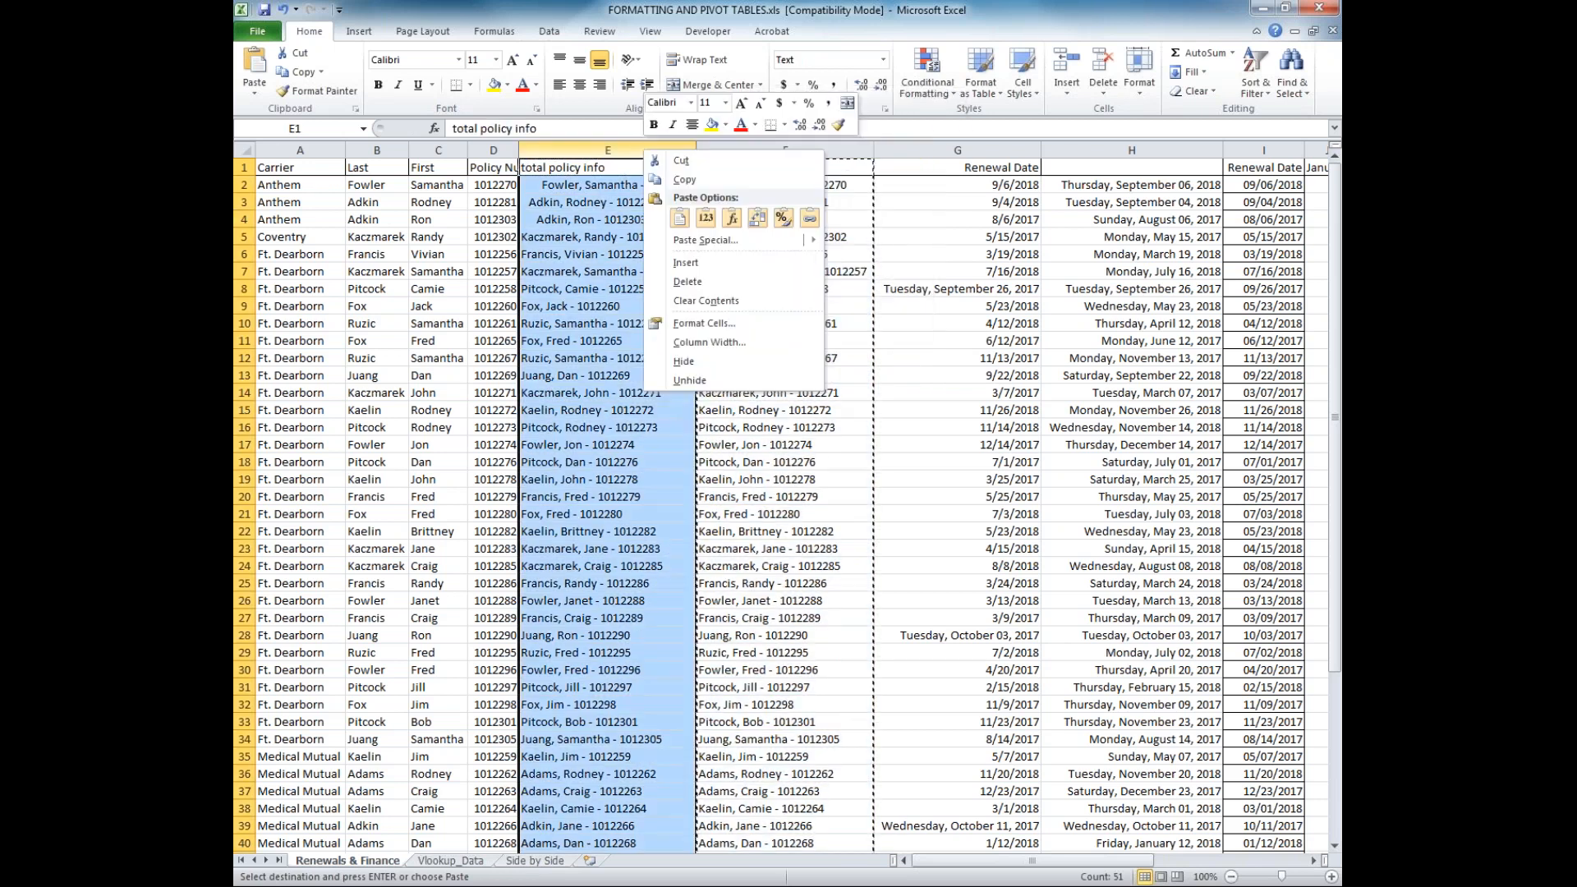
{"action": "left_click", "coordinate": [718, 281]}
{"action": "left_click", "coordinate": [731, 271]}
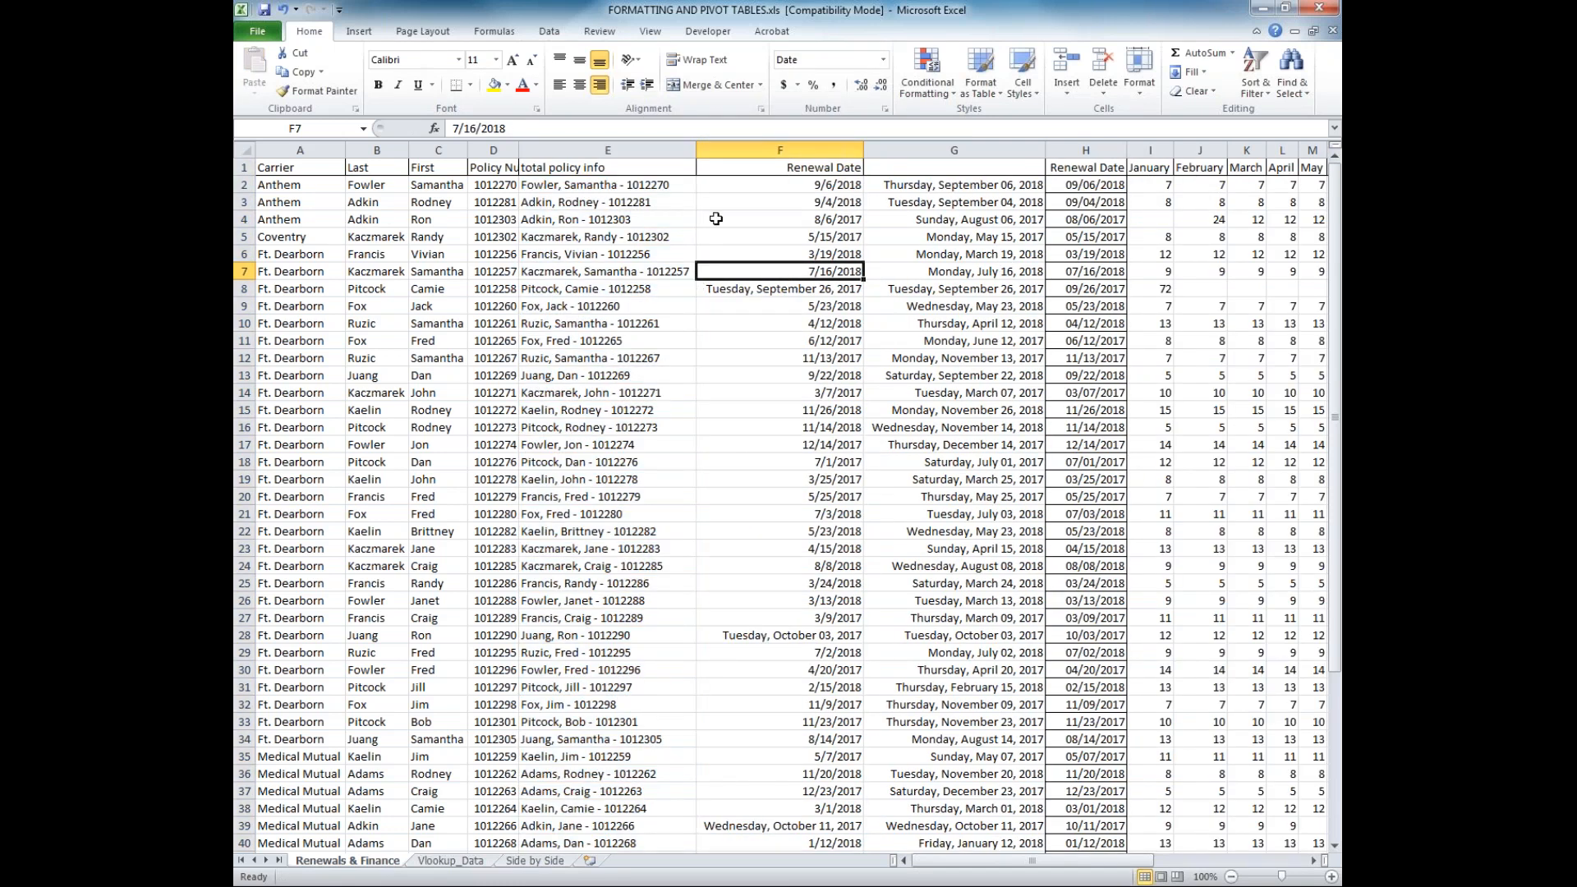
Insert two empty columns between the total policy info column and the Renewal Date column
{"action": "left_click_drag", "start_coordinate": [714, 150], "coordinate": [870, 152]}
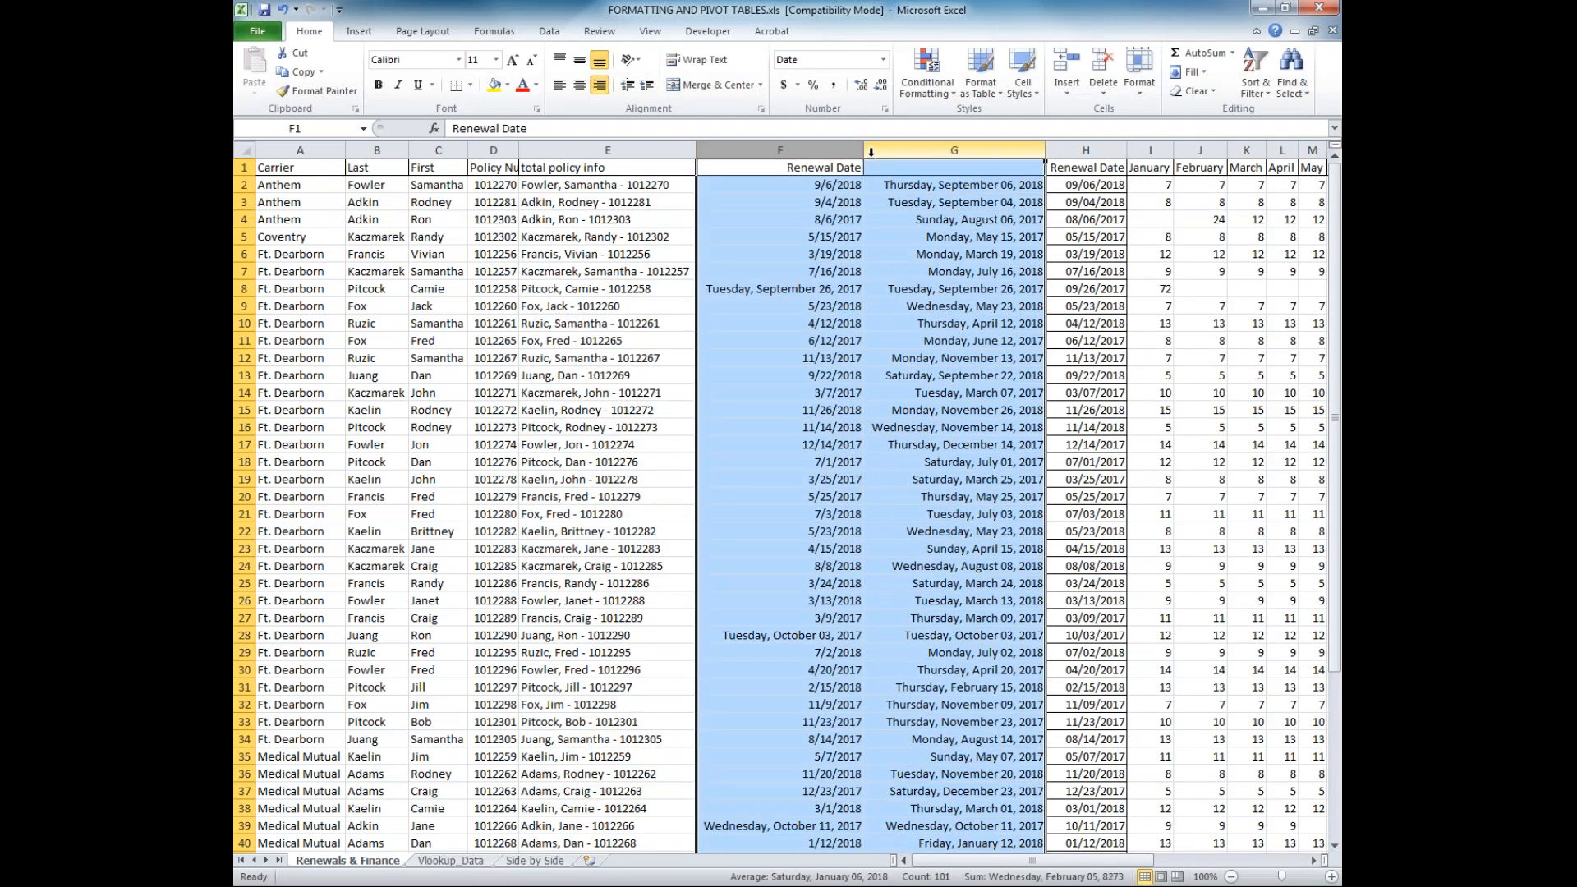
{"action": "right_click", "coordinate": [869, 150]}
{"action": "left_click", "coordinate": [904, 269]}
{"action": "left_click", "coordinate": [817, 240]}
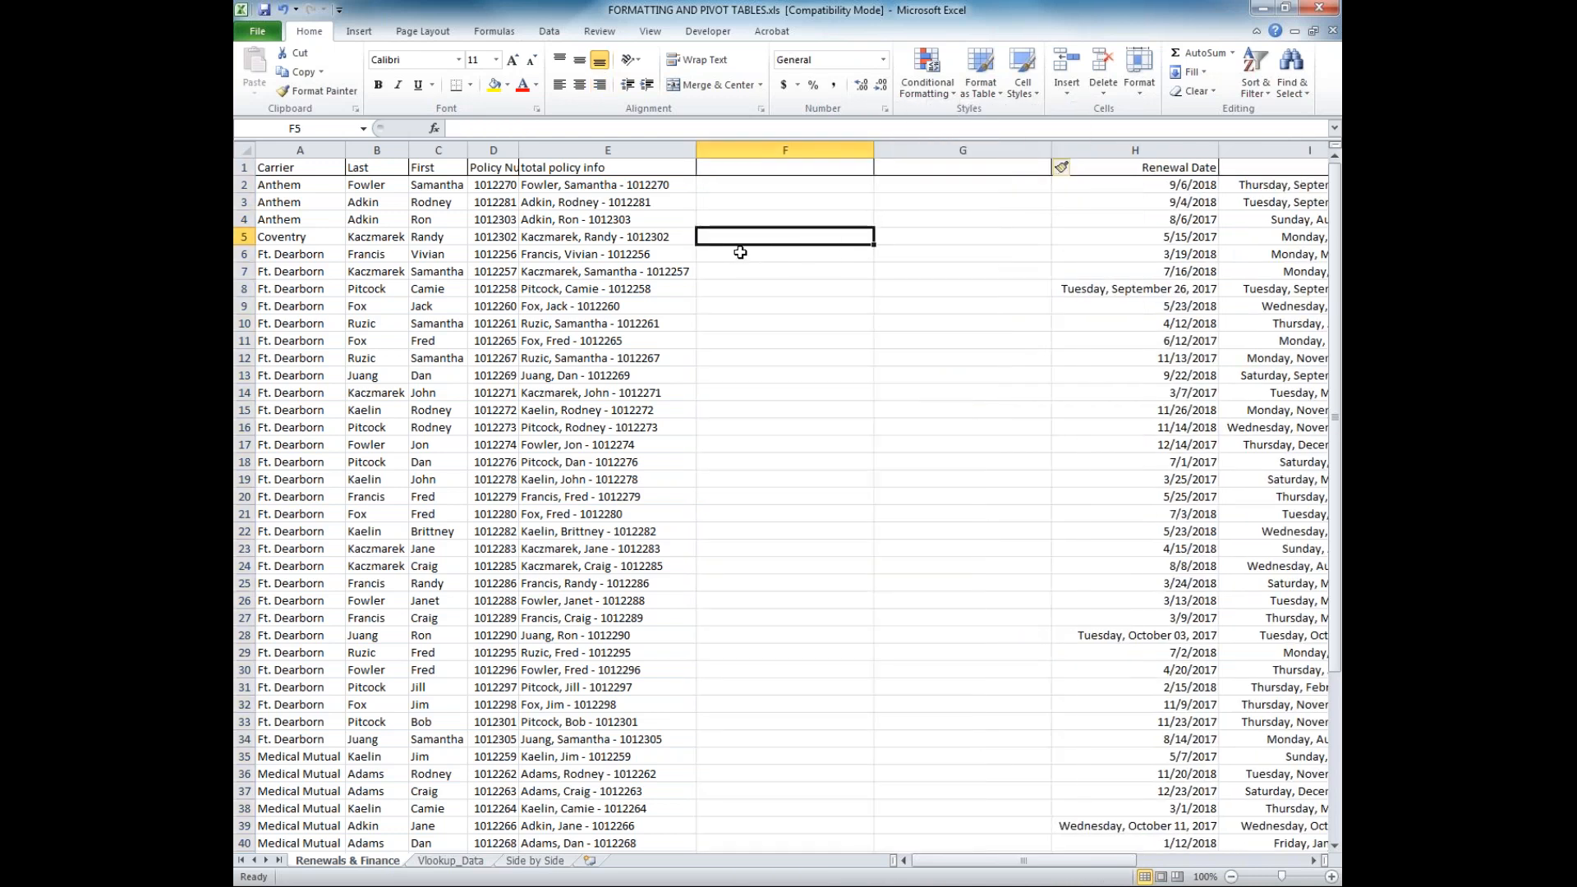
Start Text to Columns for column E and move the wizard clear of the policy info data
{"action": "left_click", "coordinate": [649, 184]}
{"action": "left_click", "coordinate": [629, 146]}
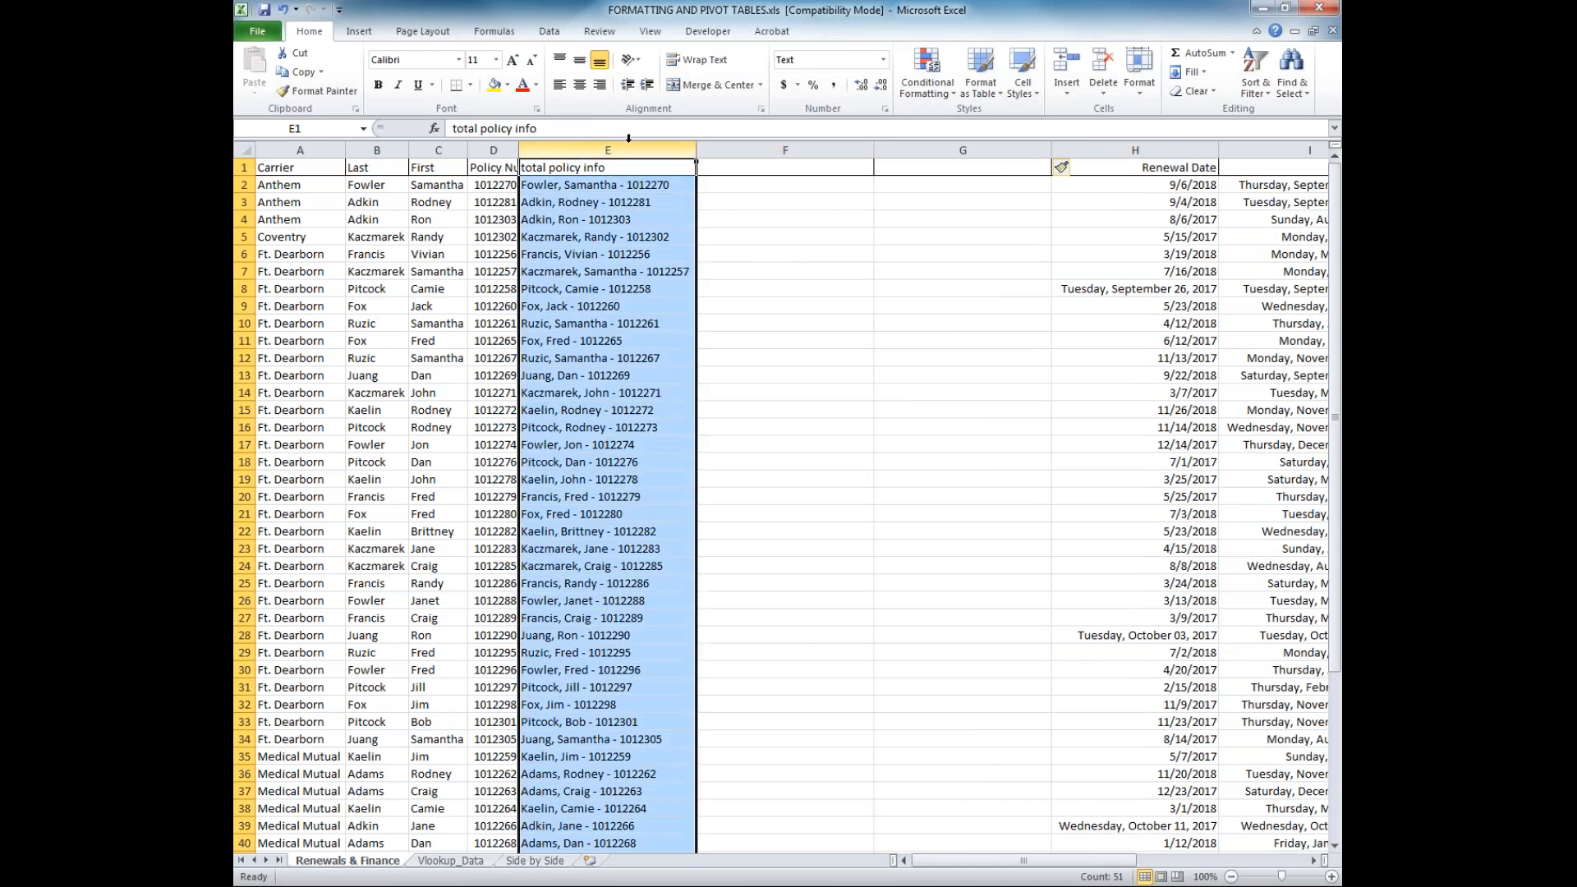
{"action": "left_click", "coordinate": [541, 31]}
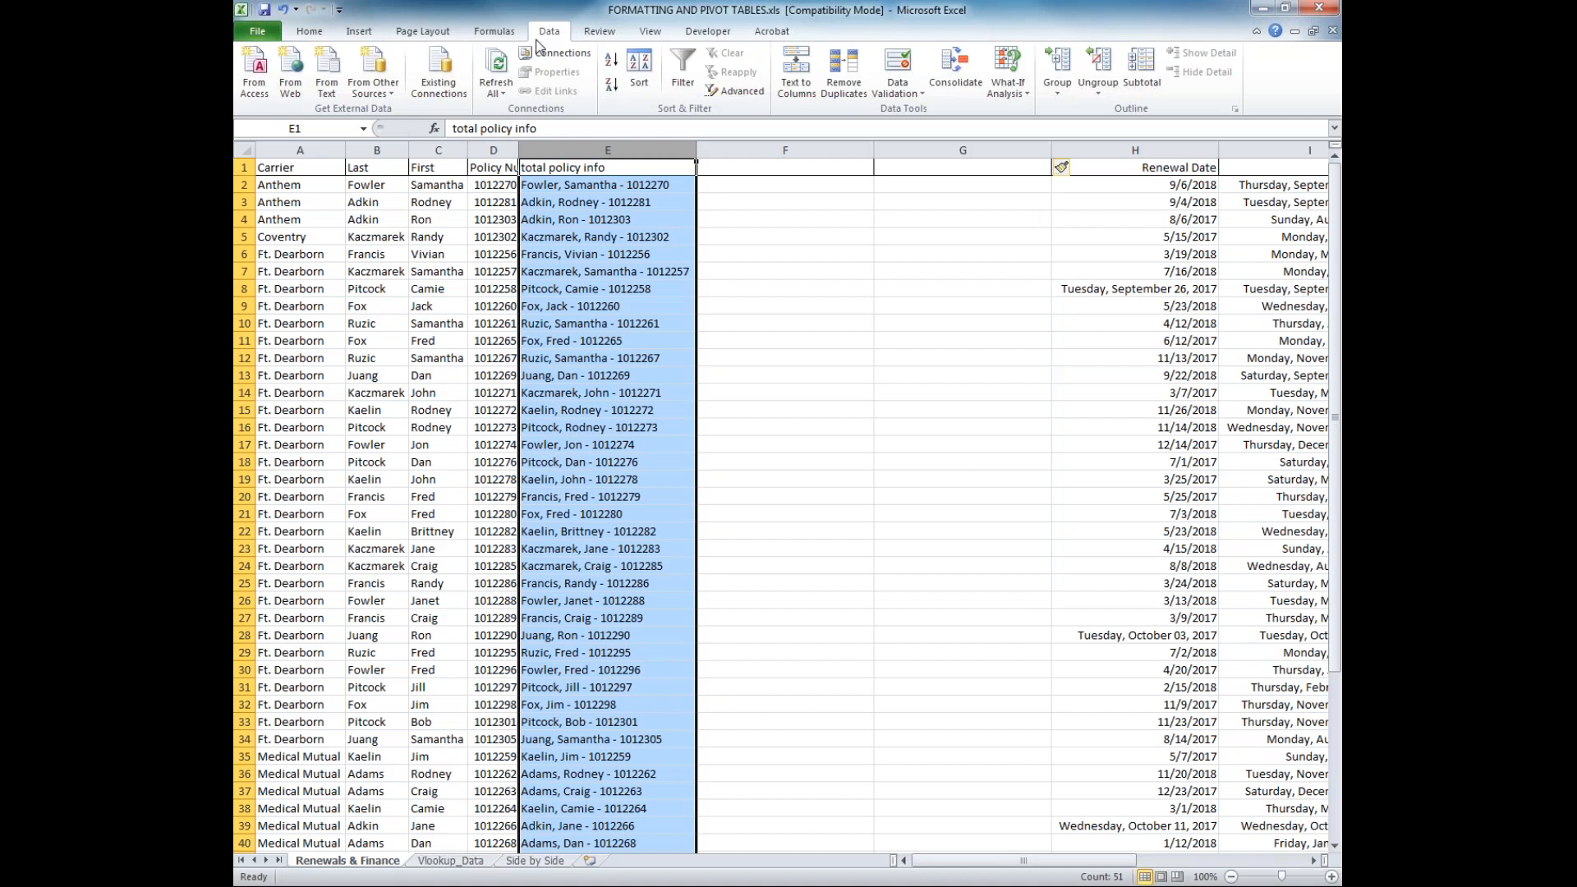
{"action": "left_click", "coordinate": [794, 72]}
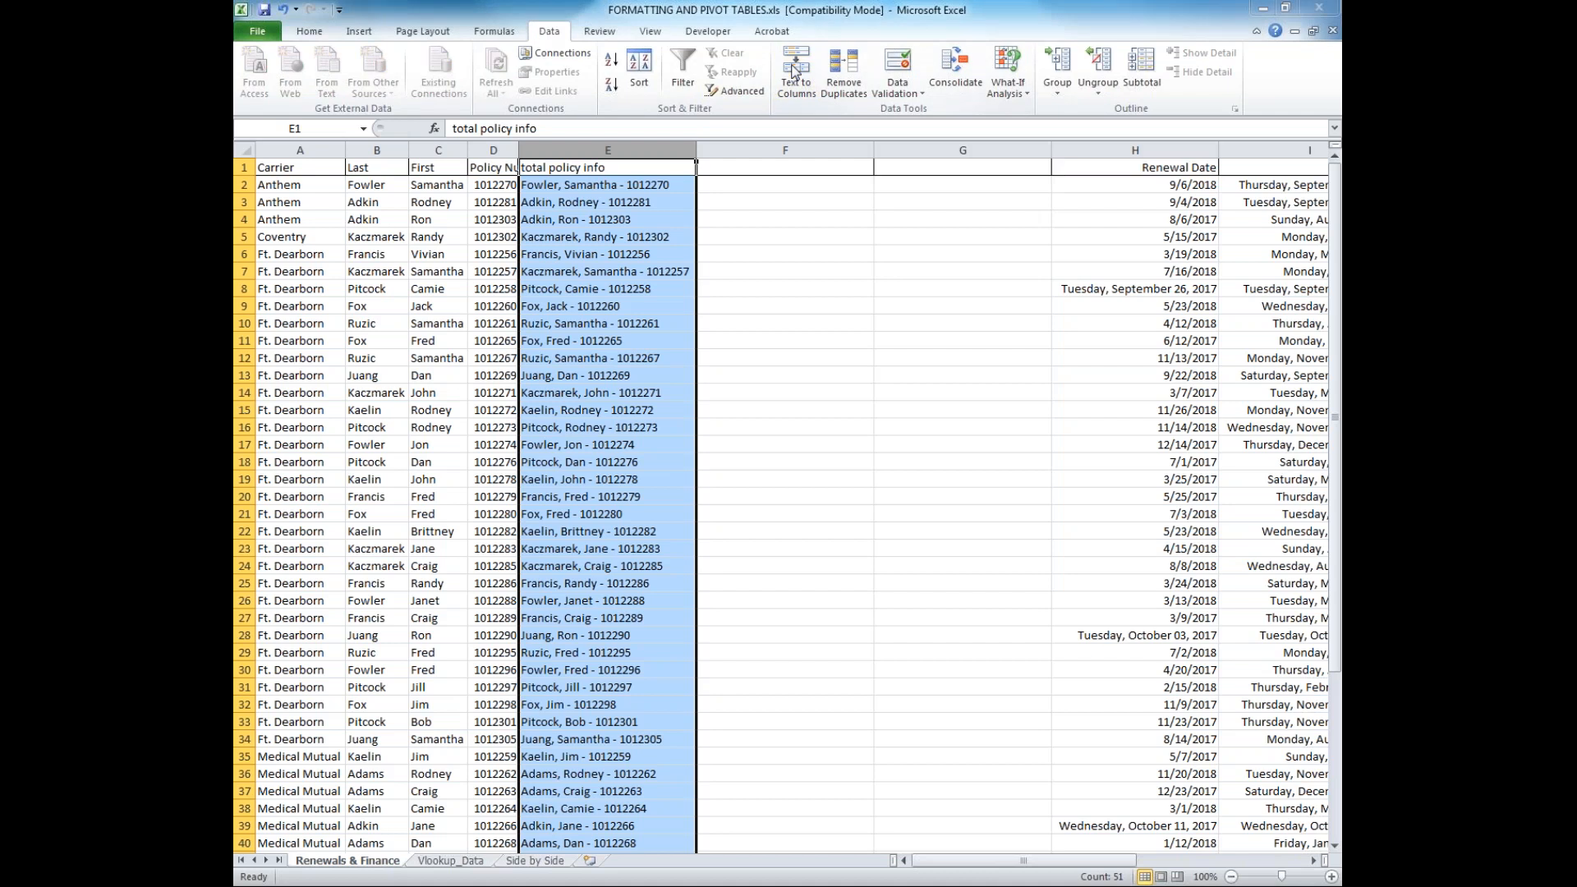
{"action": "left_click_drag", "start_coordinate": [904, 274], "coordinate": [790, 220]}
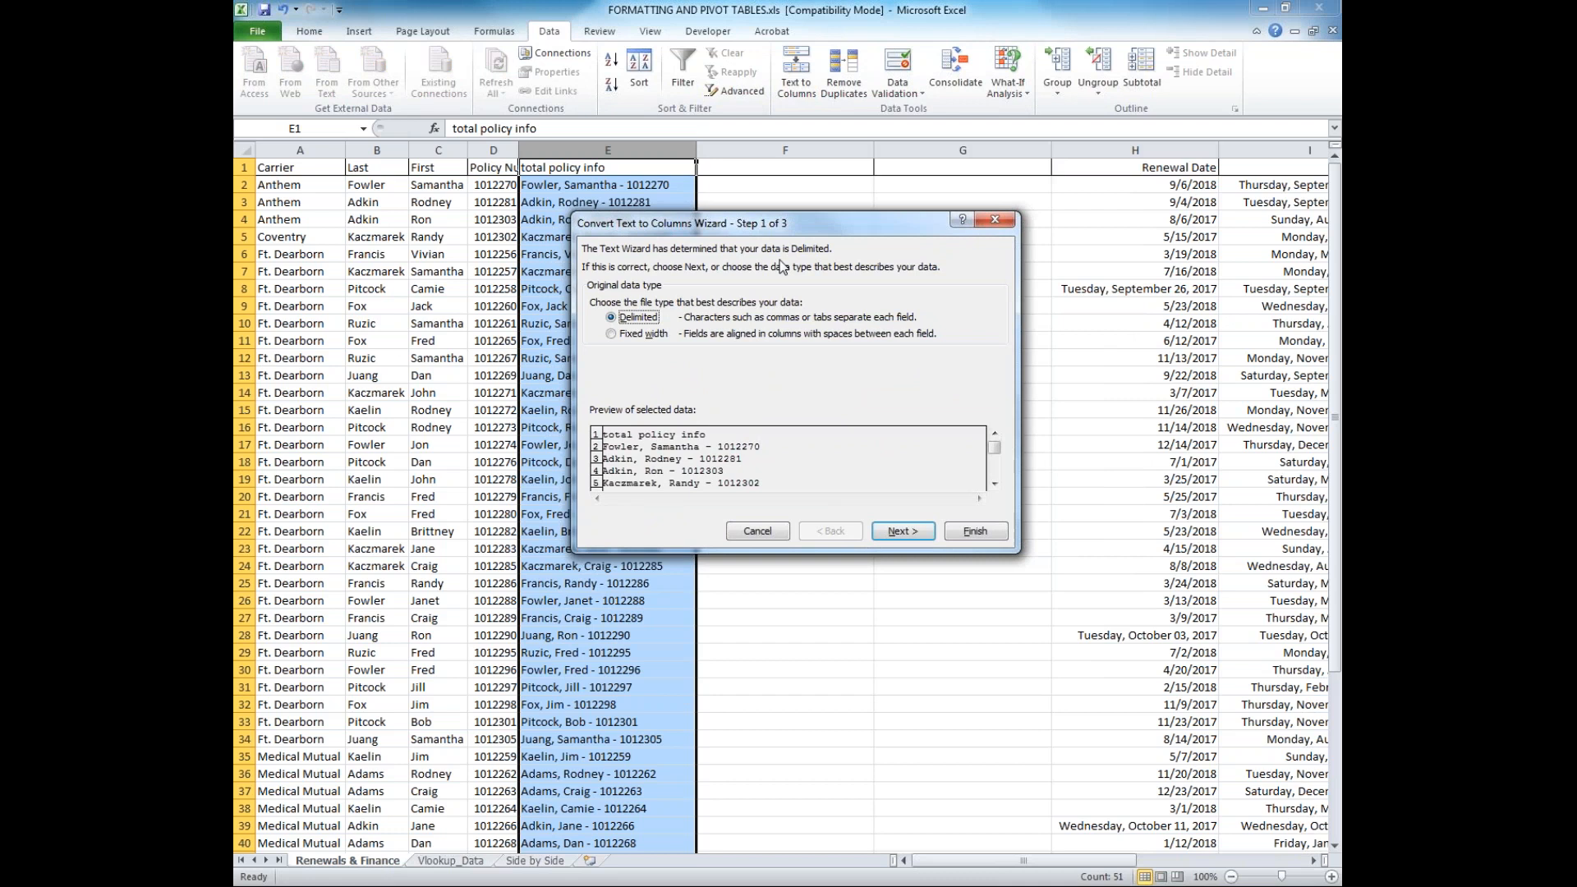
Try the Fixed width option with two break lines in the data preview, and return to the data type choice
{"action": "left_click", "coordinate": [665, 335]}
{"action": "left_click", "coordinate": [886, 532]}
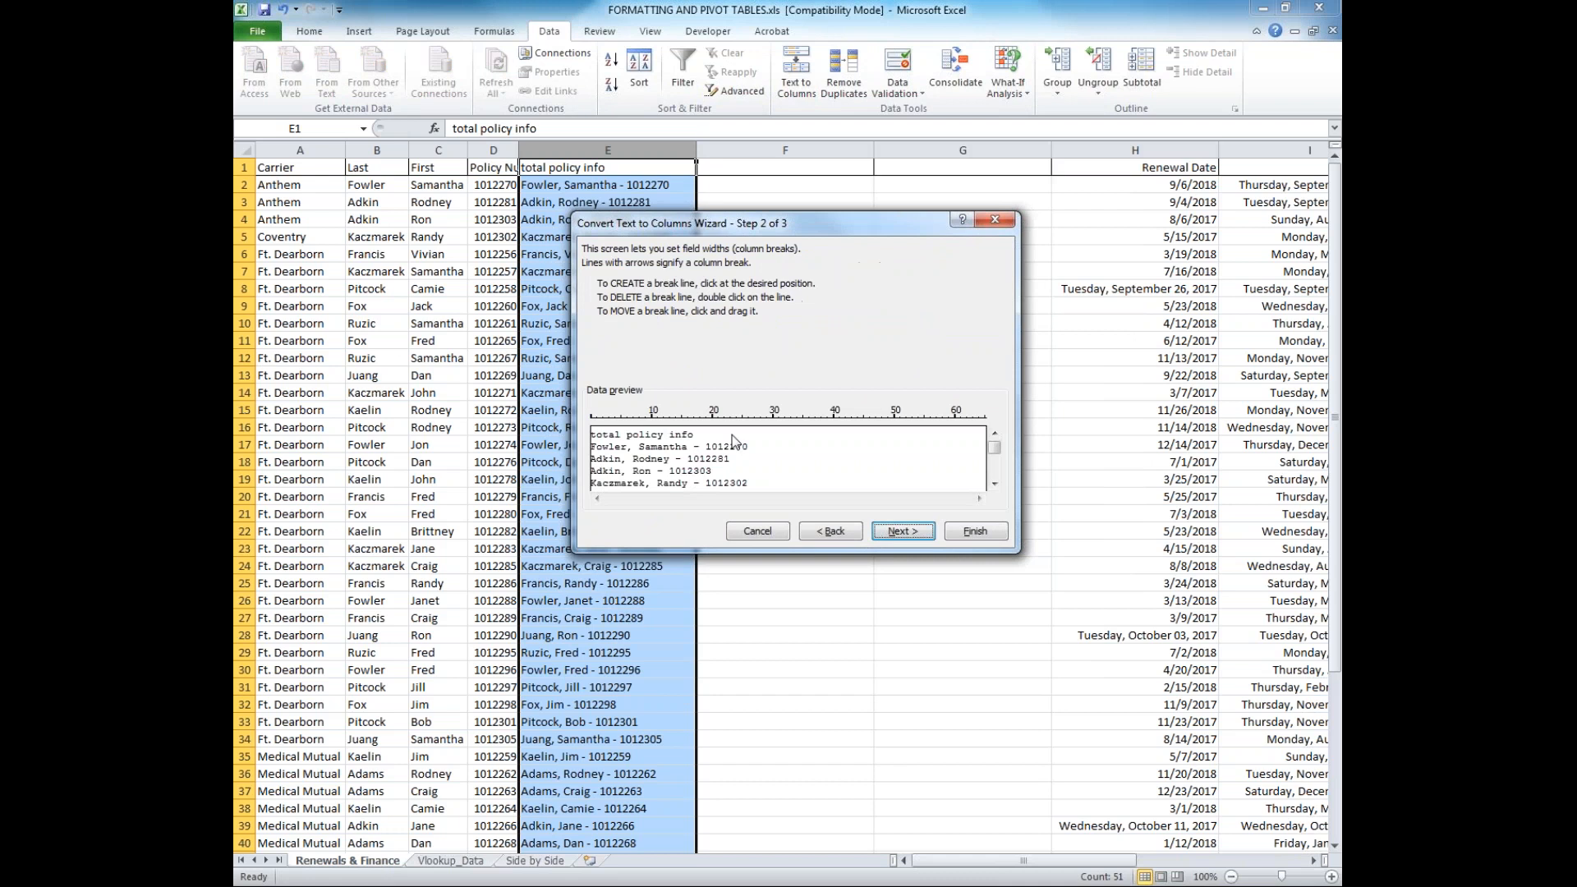
{"action": "left_click", "coordinate": [633, 422]}
{"action": "left_click", "coordinate": [676, 423]}
{"action": "left_click", "coordinate": [832, 532]}
Choose Delimited, add a hyphen (-) as the Other delimiter, and proceed to the column data format settings
{"action": "left_click", "coordinate": [629, 318]}
{"action": "left_click", "coordinate": [886, 534]}
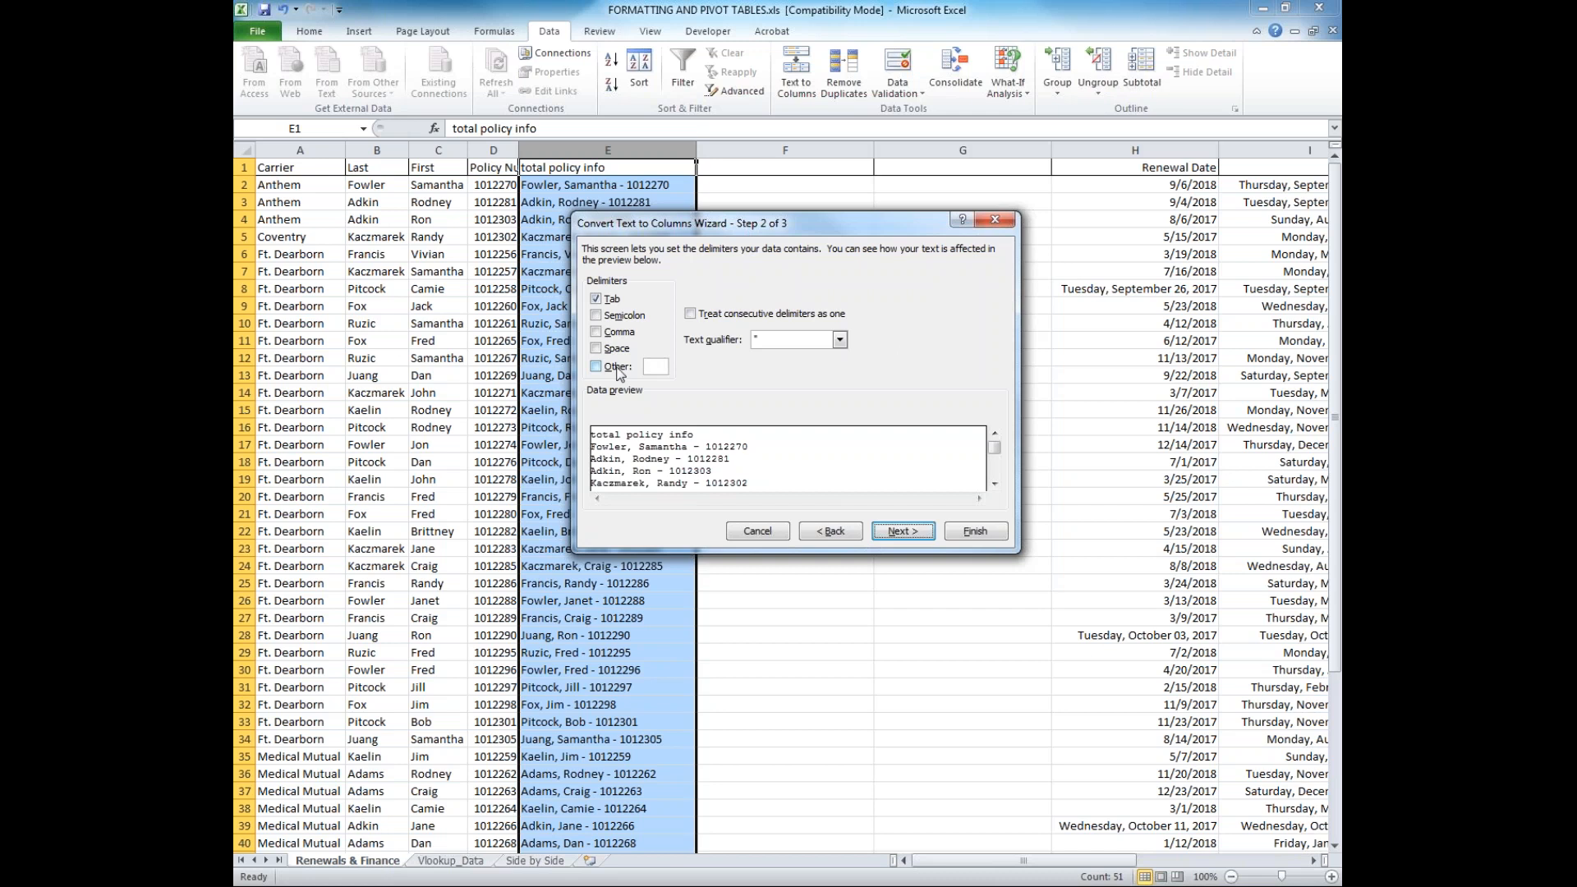
{"action": "left_click", "coordinate": [652, 366]}
{"action": "type", "text": "-"}
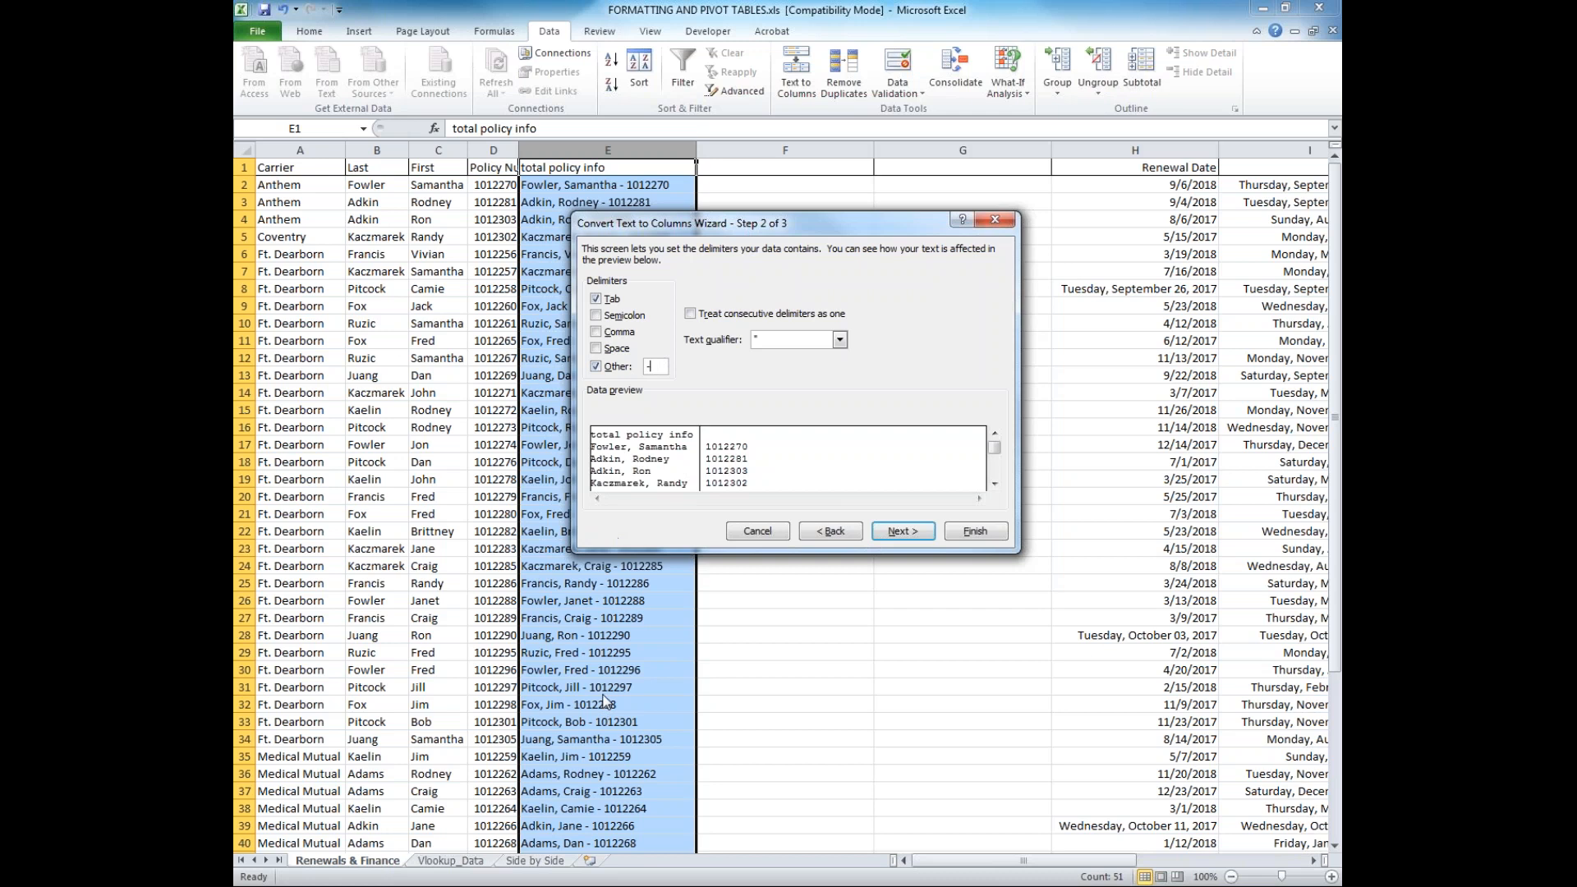
{"action": "left_click", "coordinate": [902, 532]}
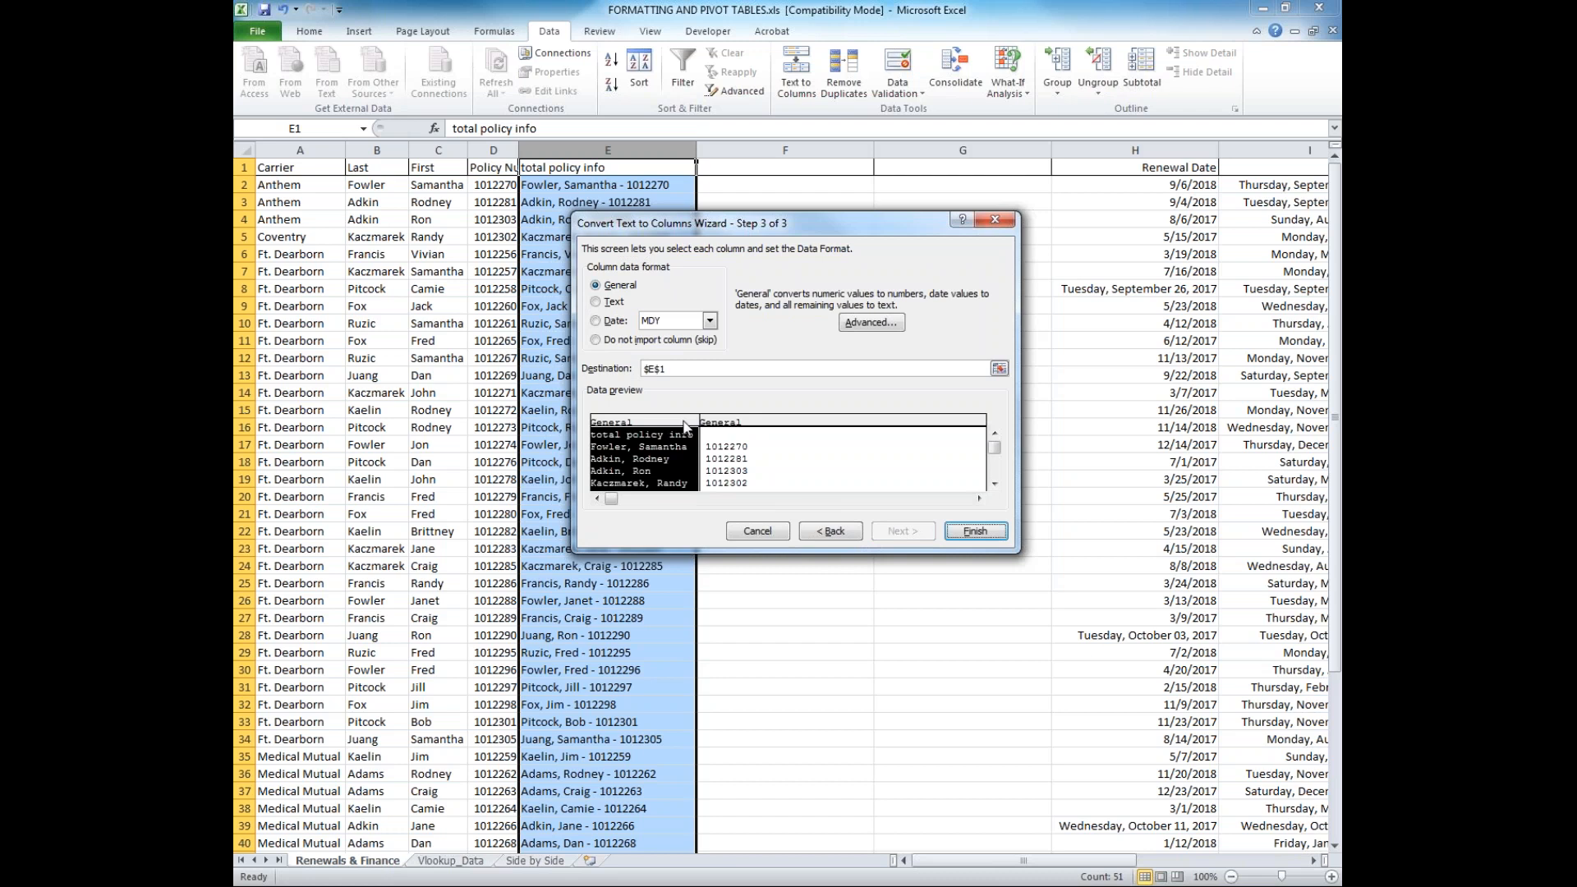
Set the first split column's data format to Text and finish the Text to Columns split, replacing the destination cells
{"action": "left_click", "coordinate": [759, 425]}
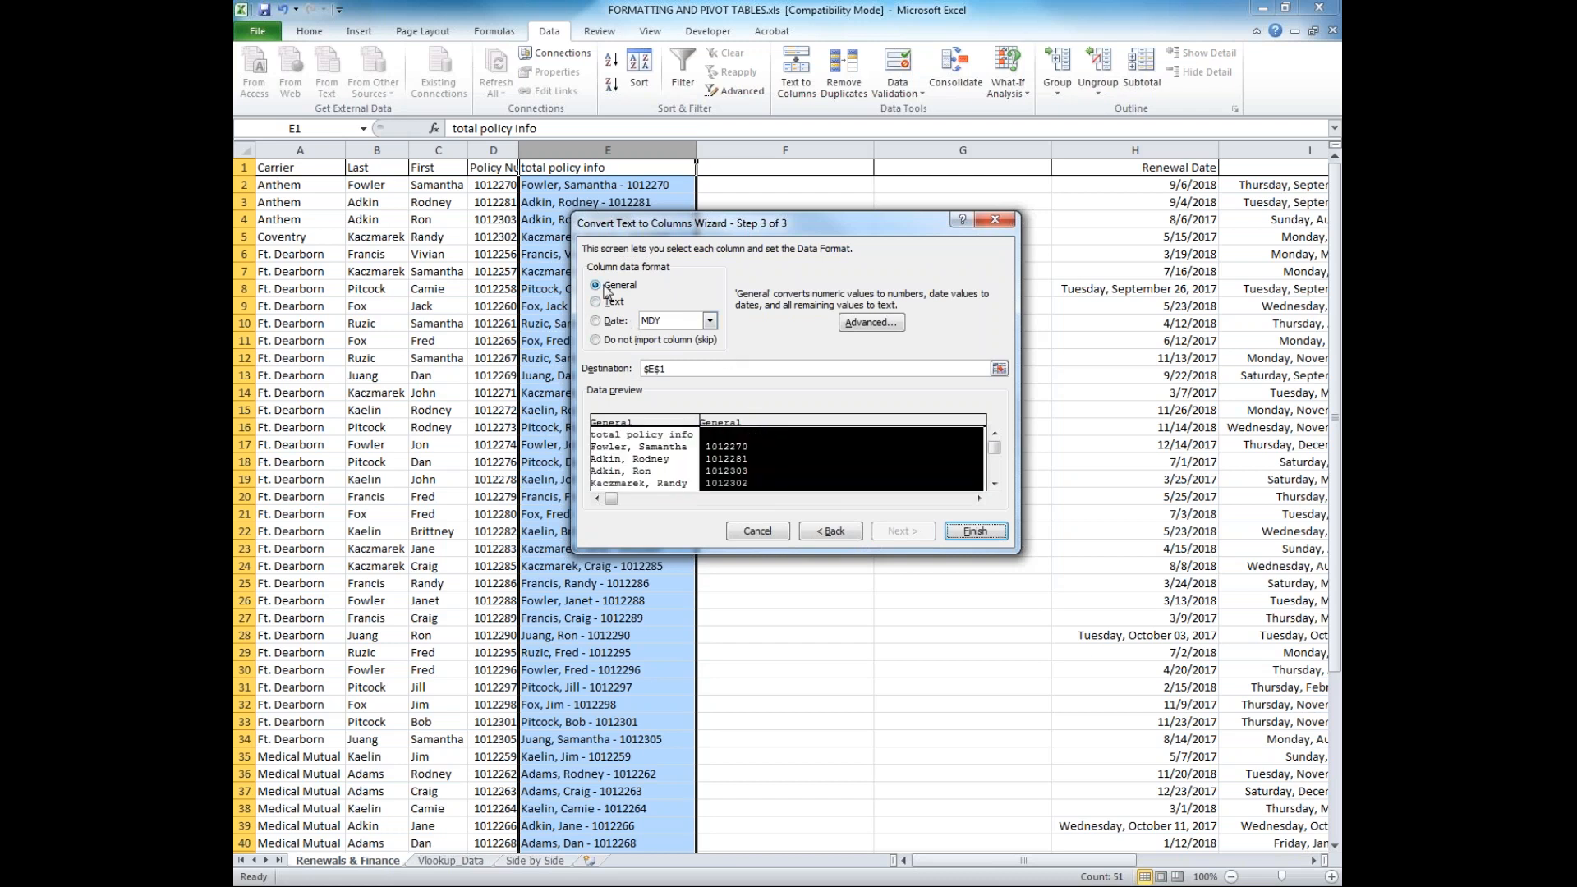
{"action": "left_click", "coordinate": [687, 424]}
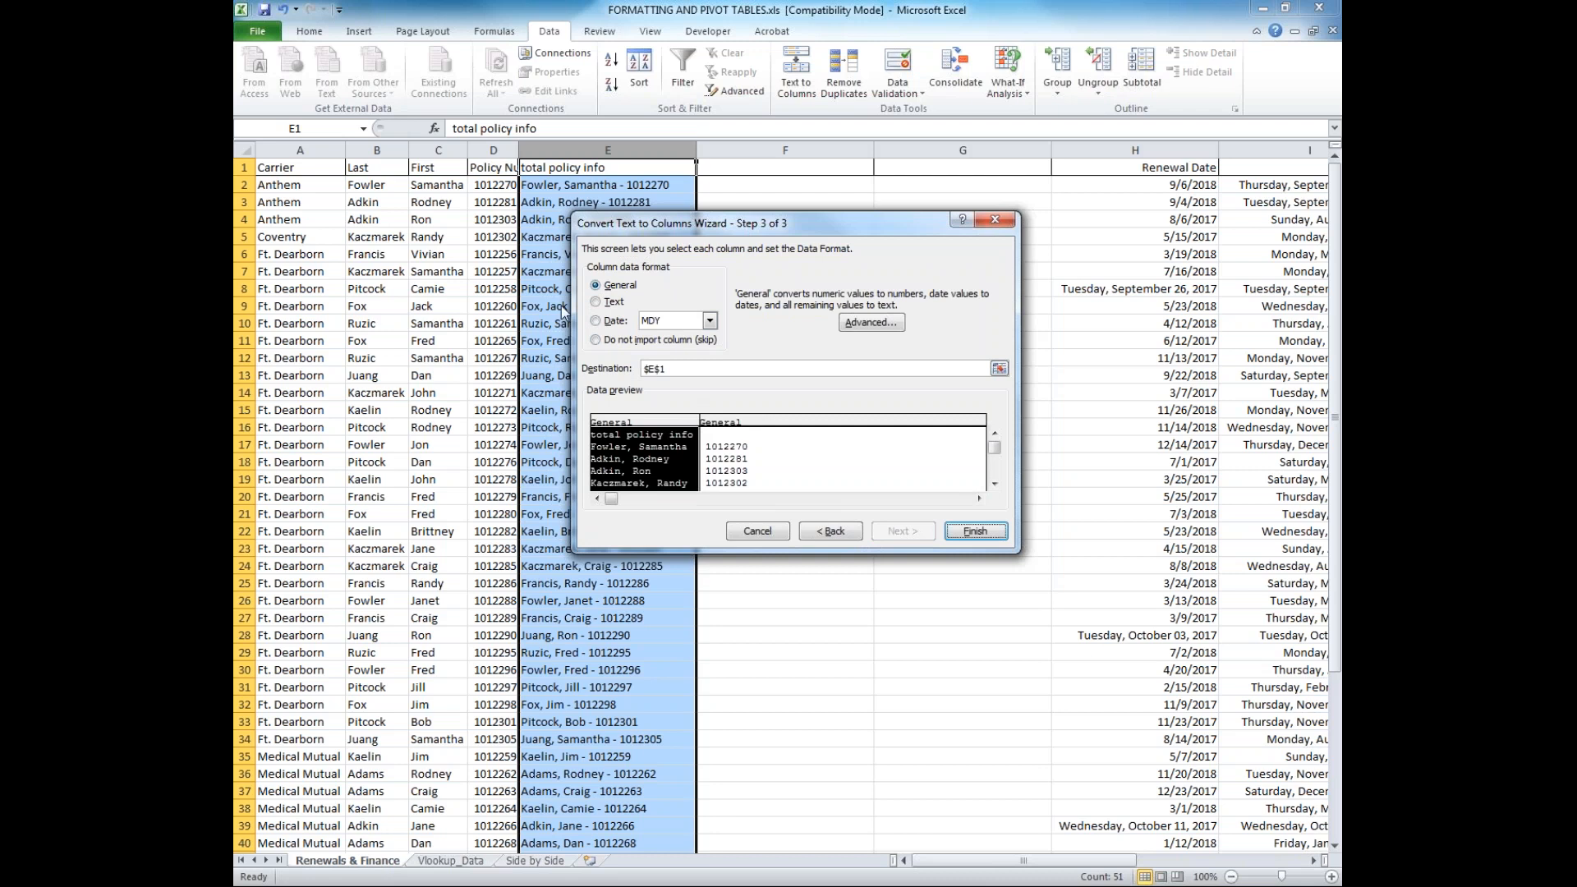
{"action": "left_click", "coordinate": [597, 301]}
{"action": "left_click", "coordinate": [970, 532]}
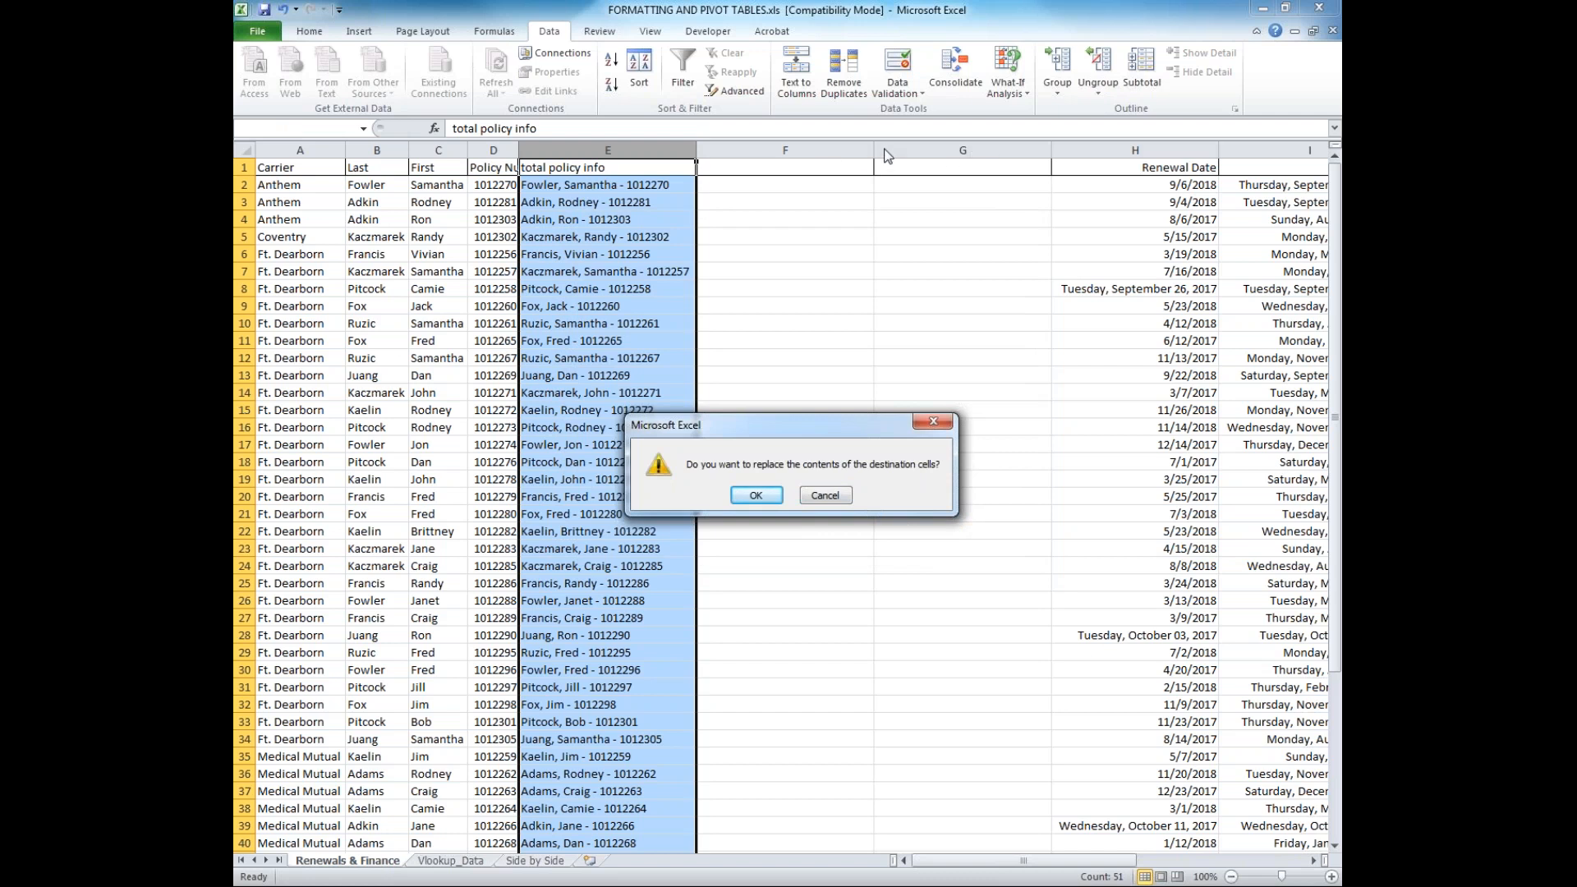
{"action": "left_click", "coordinate": [768, 494]}
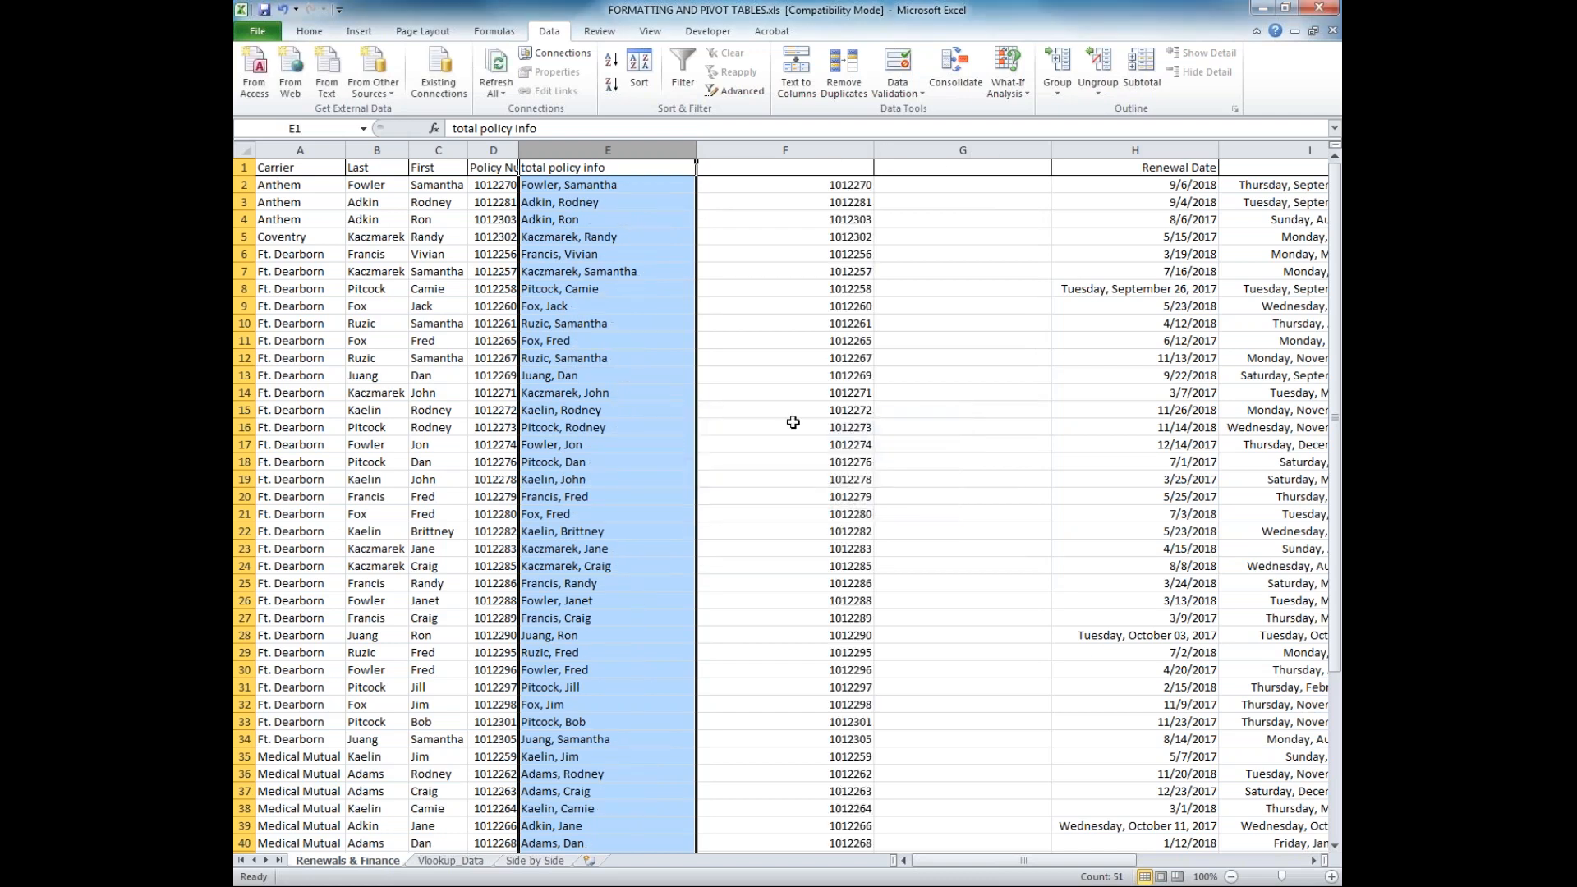
Undo the Text to Columns split of the total policy info column
{"action": "left_click", "coordinate": [654, 186]}
{"action": "left_click", "coordinate": [631, 150]}
{"action": "key", "text": "ctrl+z"}
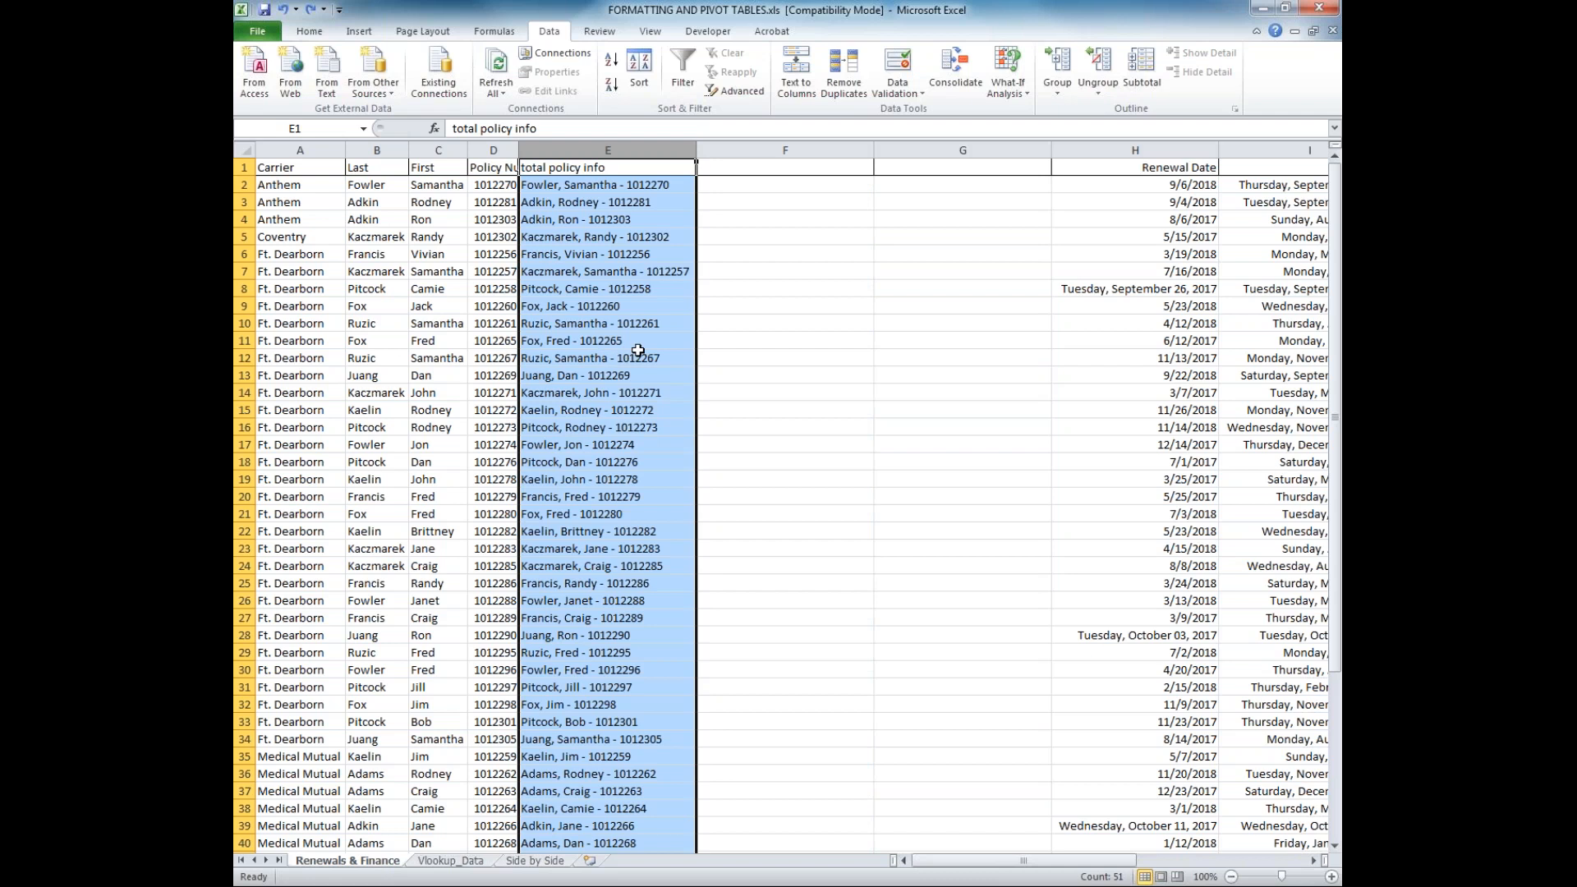
Enter =CONCATENATE(B2,C2,D2) in cell F2 to join the last name, first name and policy number
{"action": "left_click", "coordinate": [745, 184]}
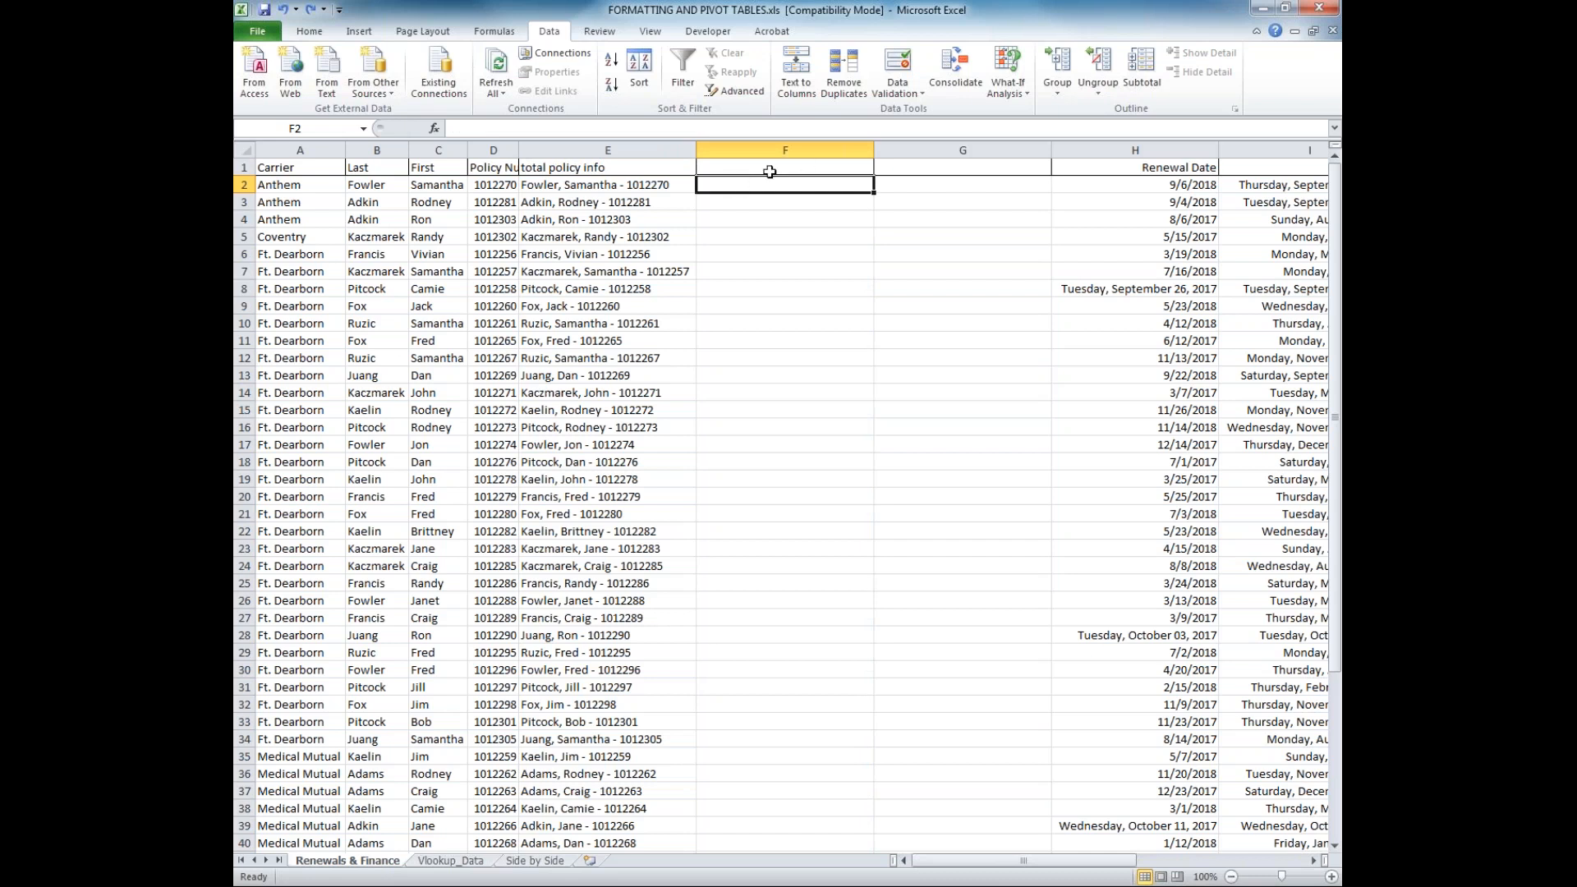
{"action": "left_click", "coordinate": [593, 178]}
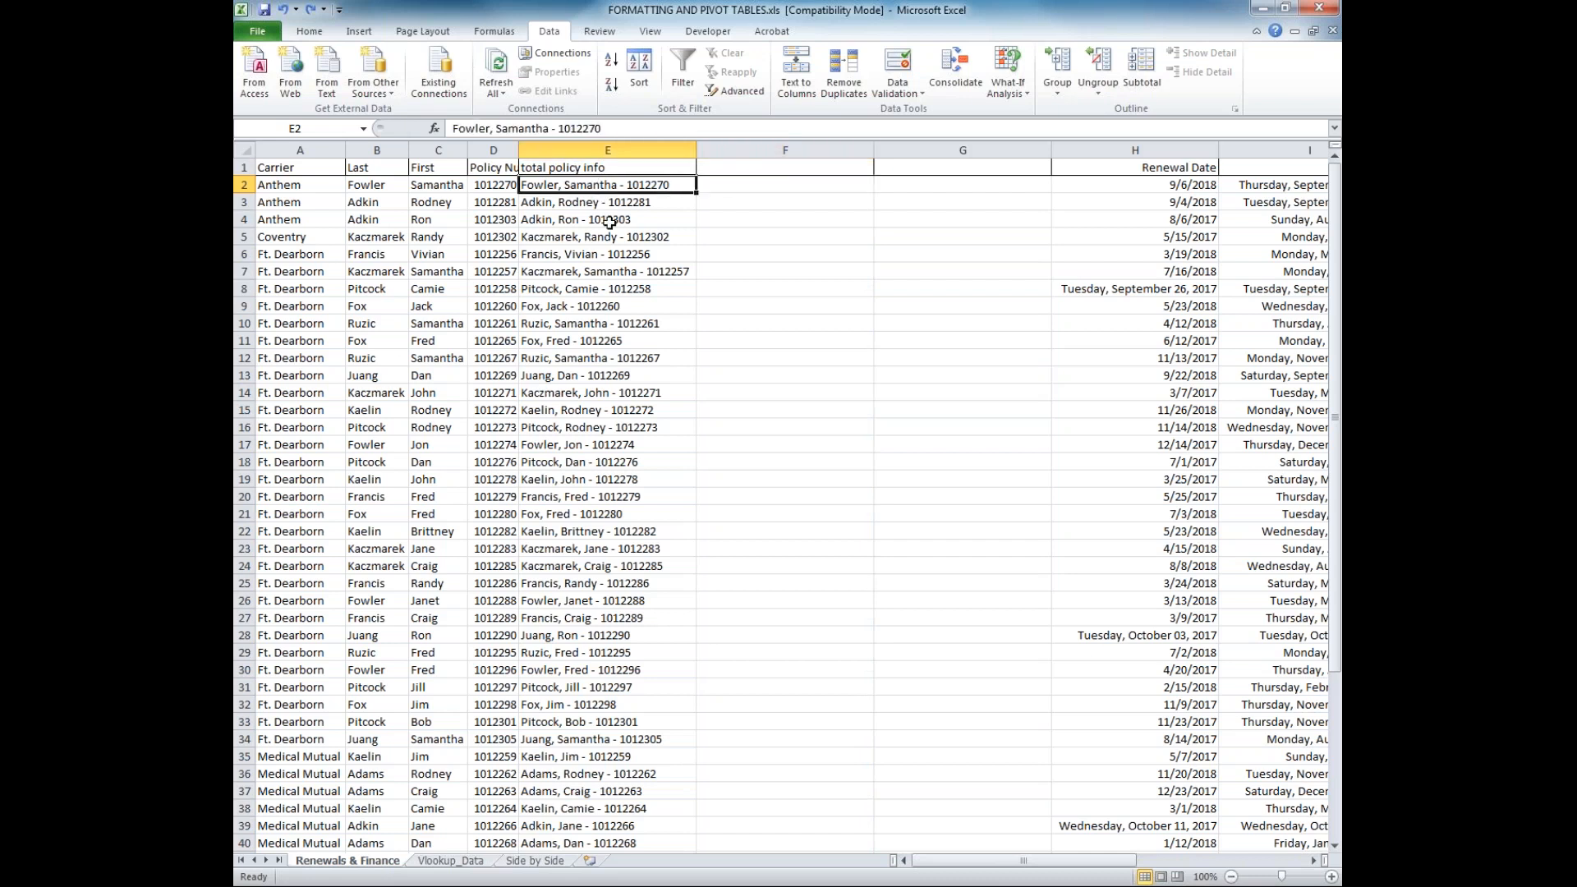
{"action": "left_click", "coordinate": [743, 182]}
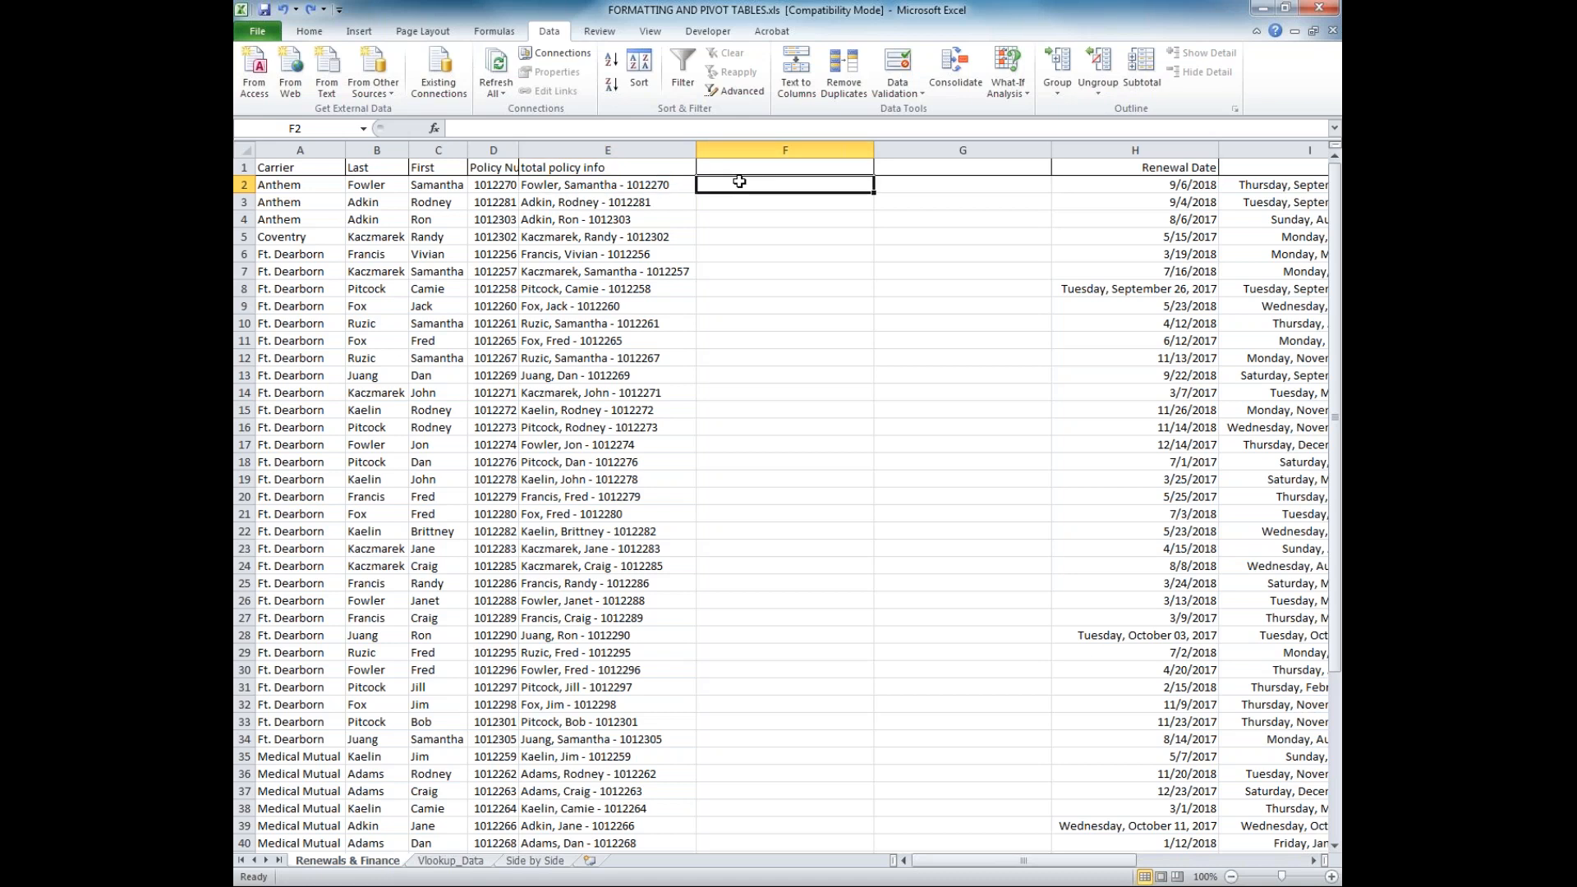
{"action": "double_click", "coordinate": [739, 182]}
{"action": "type", "text": "=conm"}
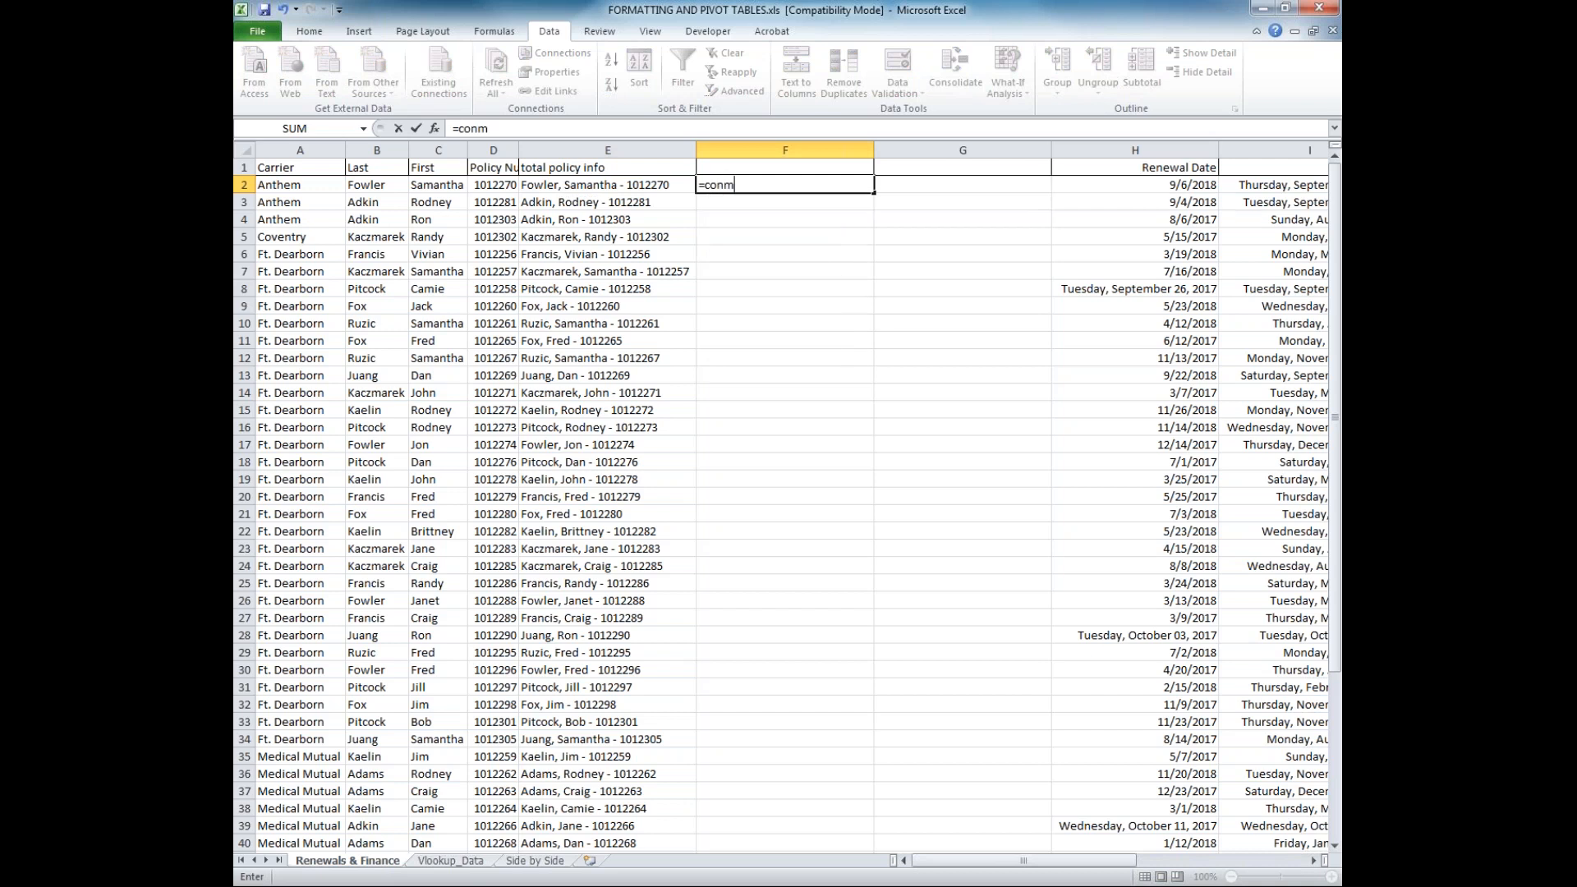
{"action": "key", "text": "BackSpace"}
{"action": "type", "text": "catenate"}
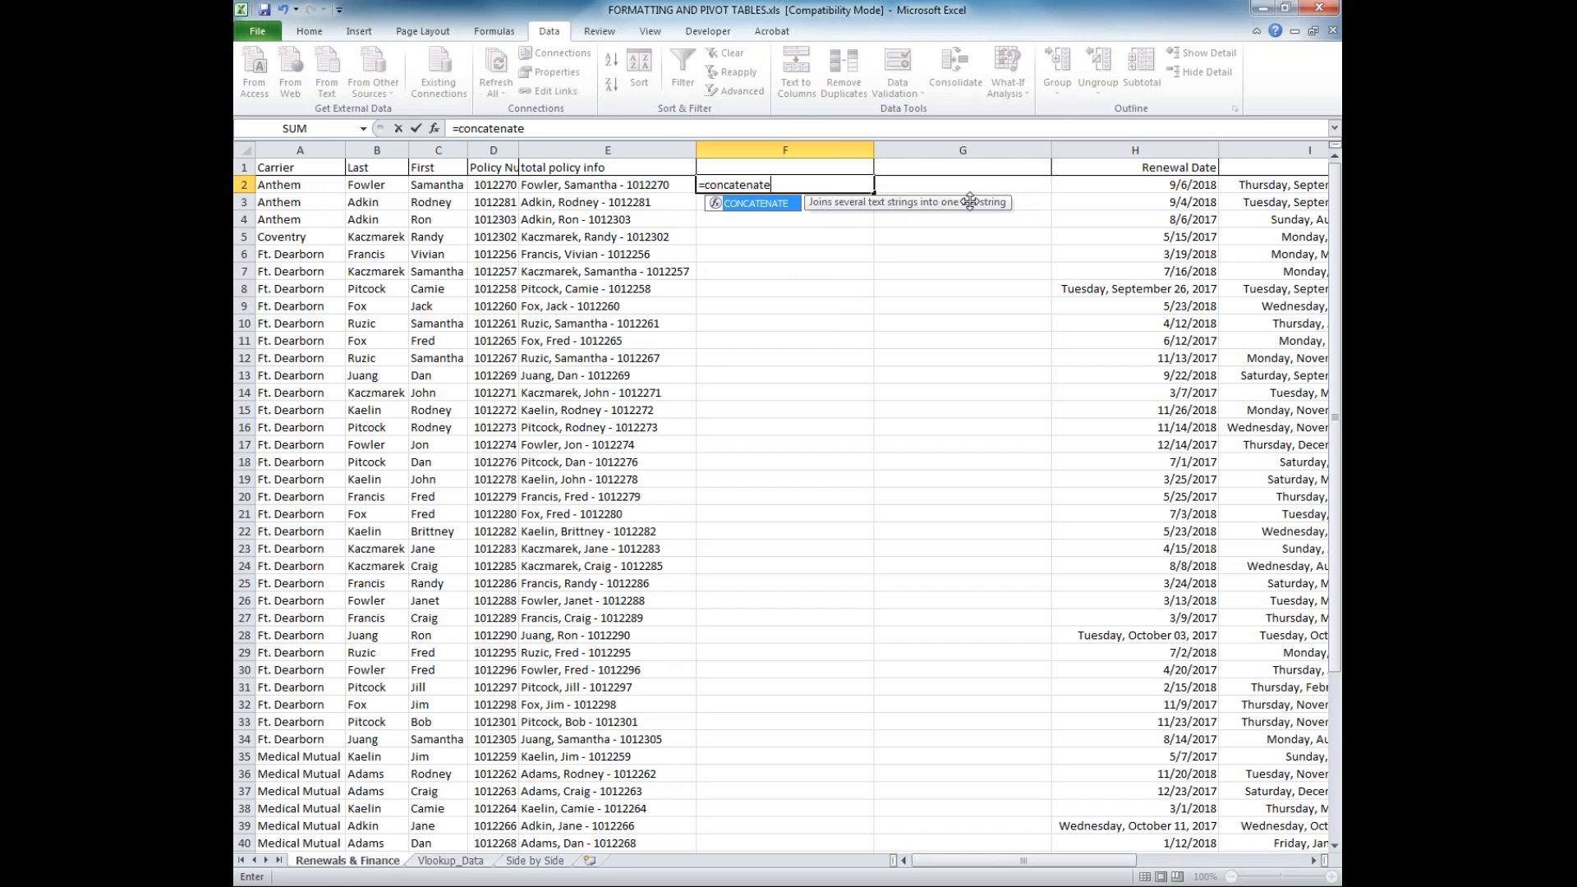
{"action": "type", "text": "("}
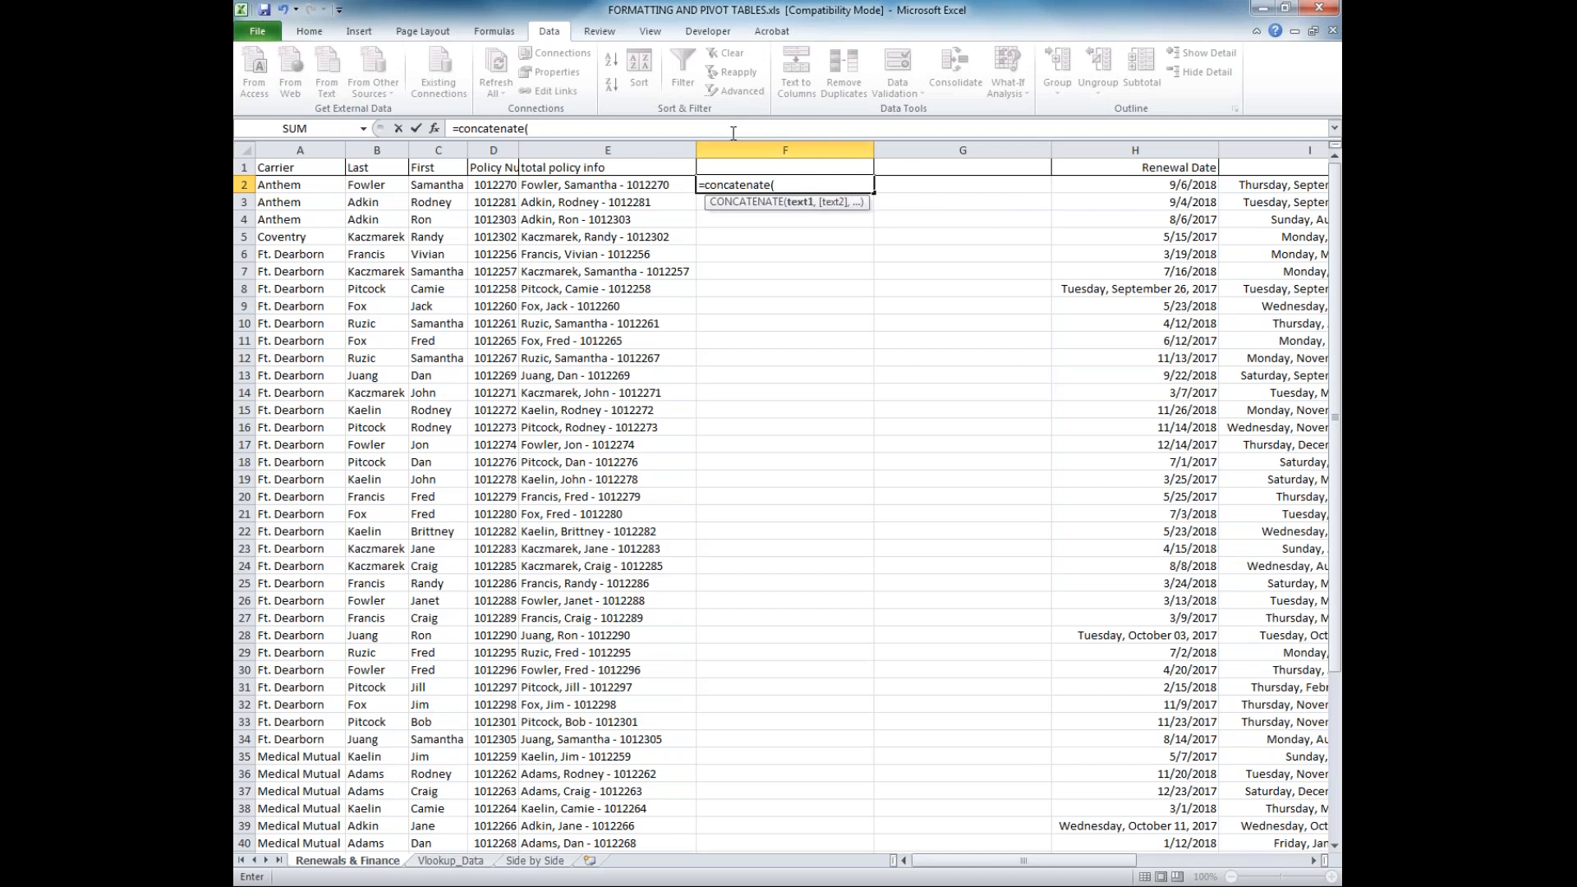
{"action": "left_click", "coordinate": [384, 188]}
{"action": "type", "text": ","}
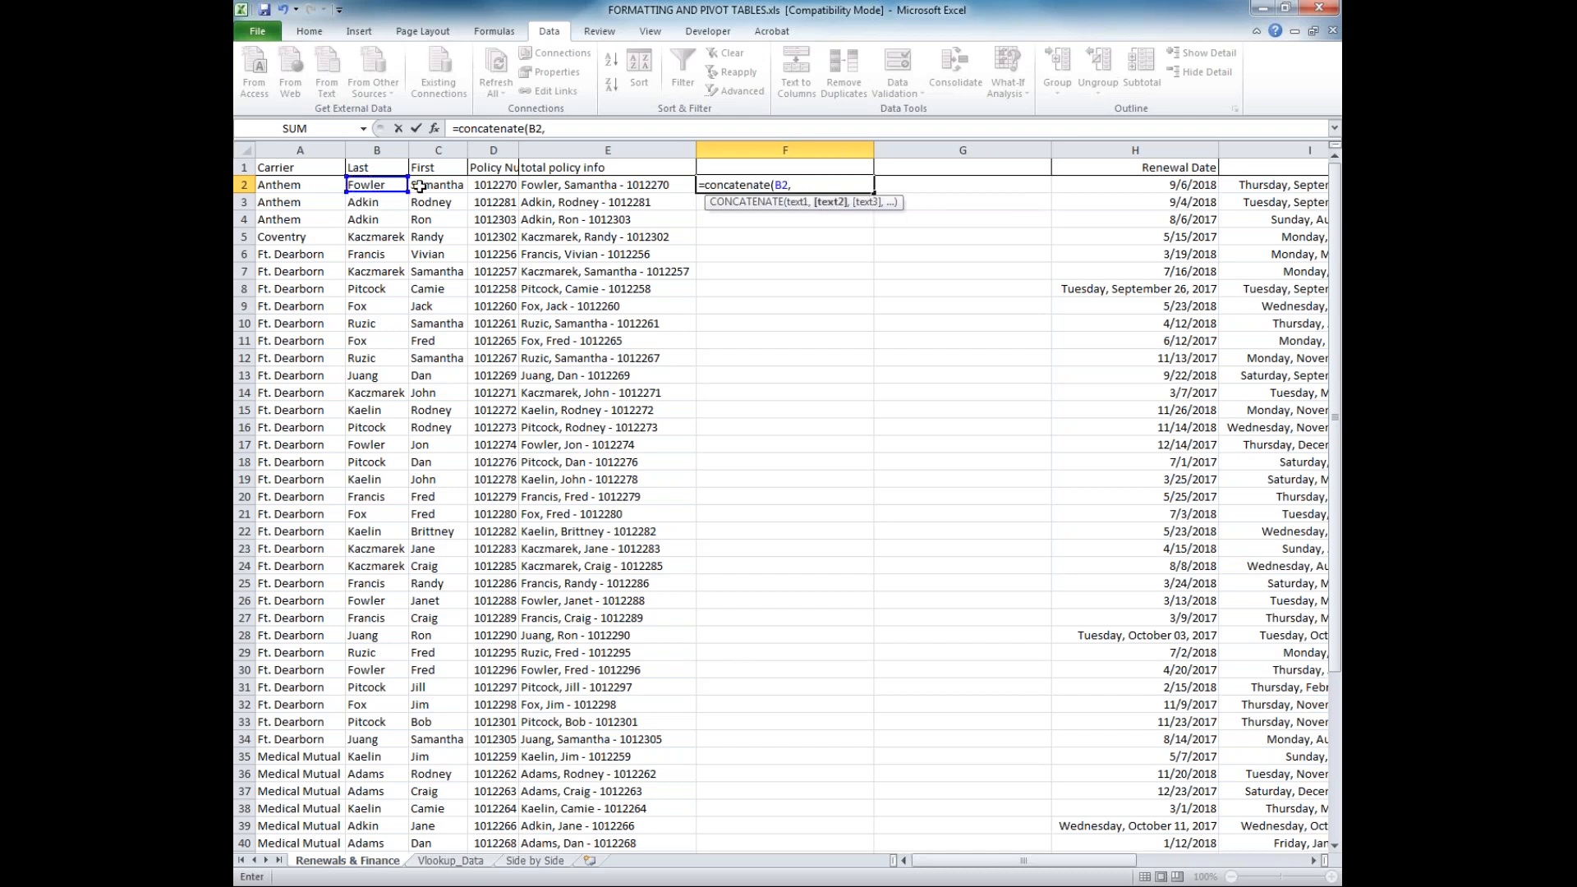
{"action": "left_click", "coordinate": [428, 185]}
{"action": "type", "text": ","}
{"action": "left_click", "coordinate": [487, 186]}
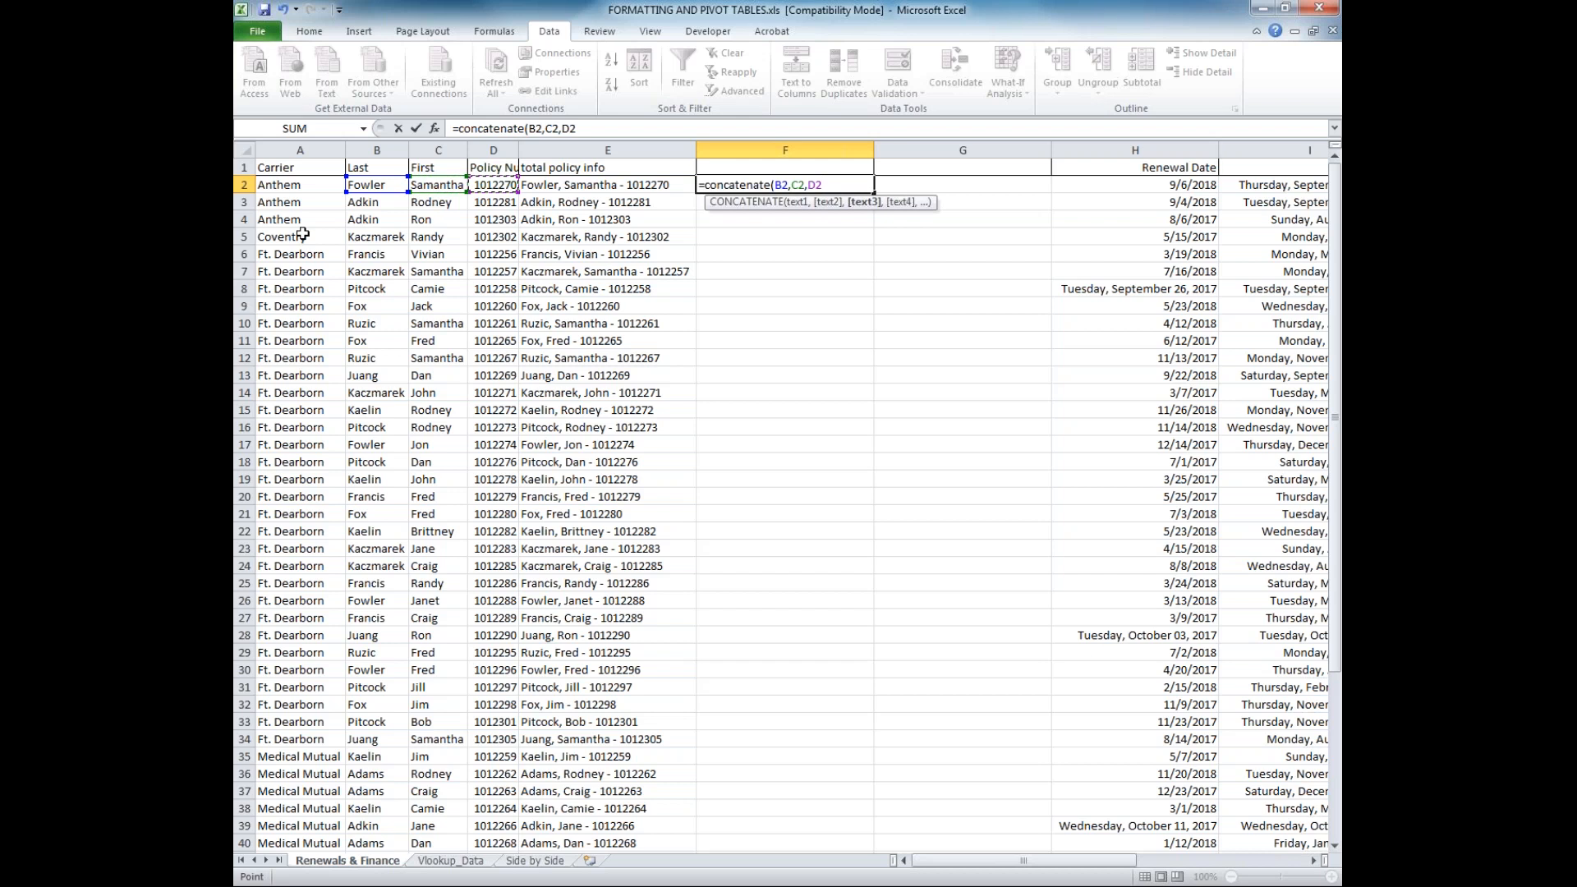
{"action": "type", "text": ")"}
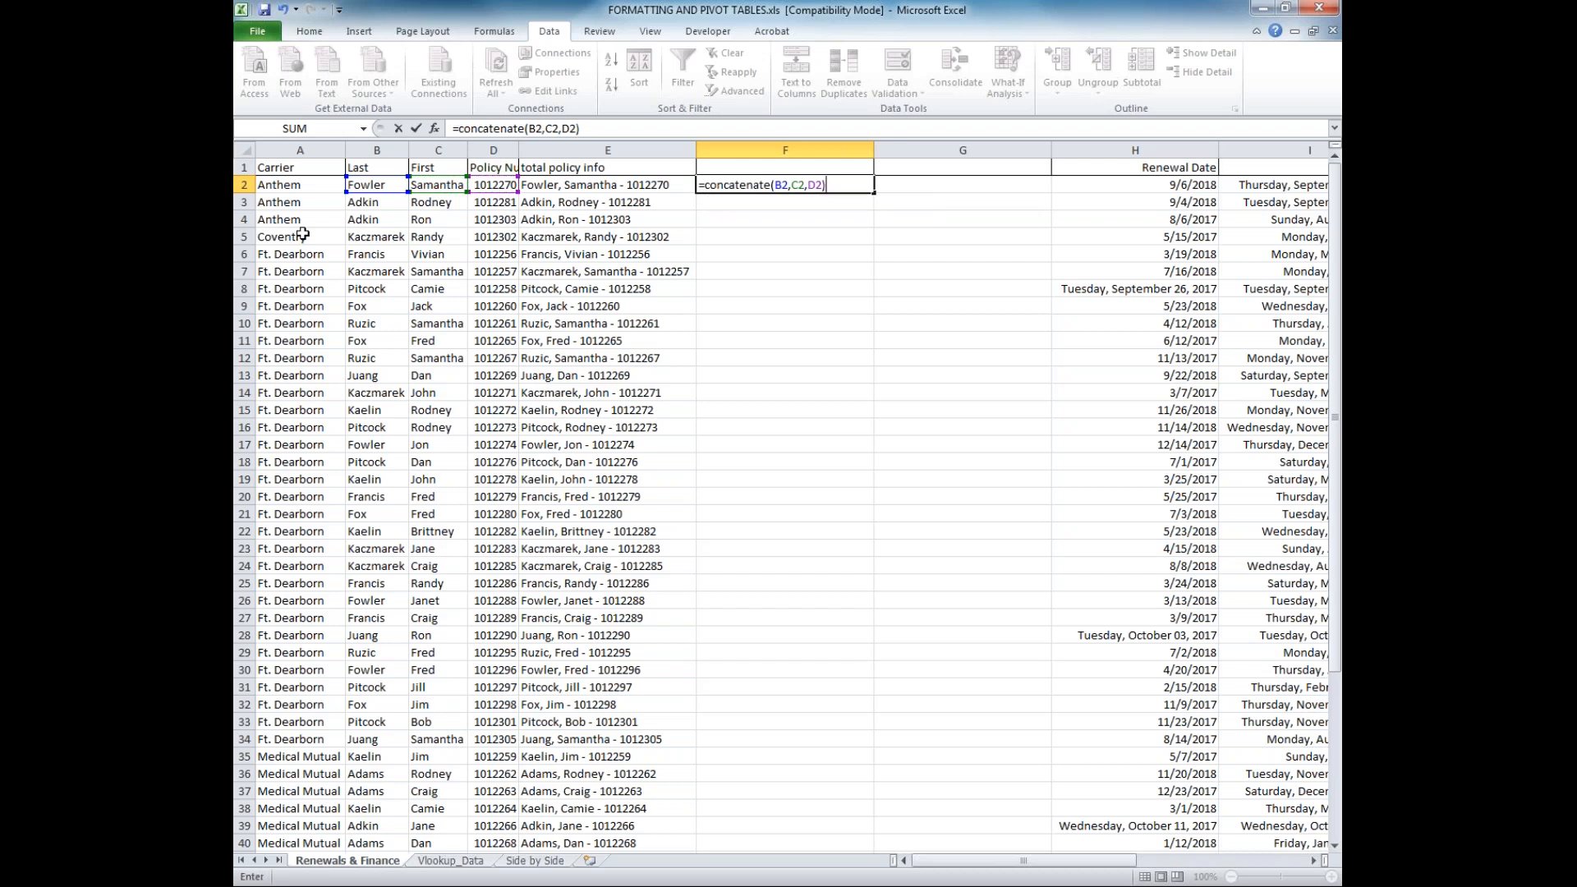
{"action": "key", "text": "Return"}
{"action": "key", "text": "Up"}
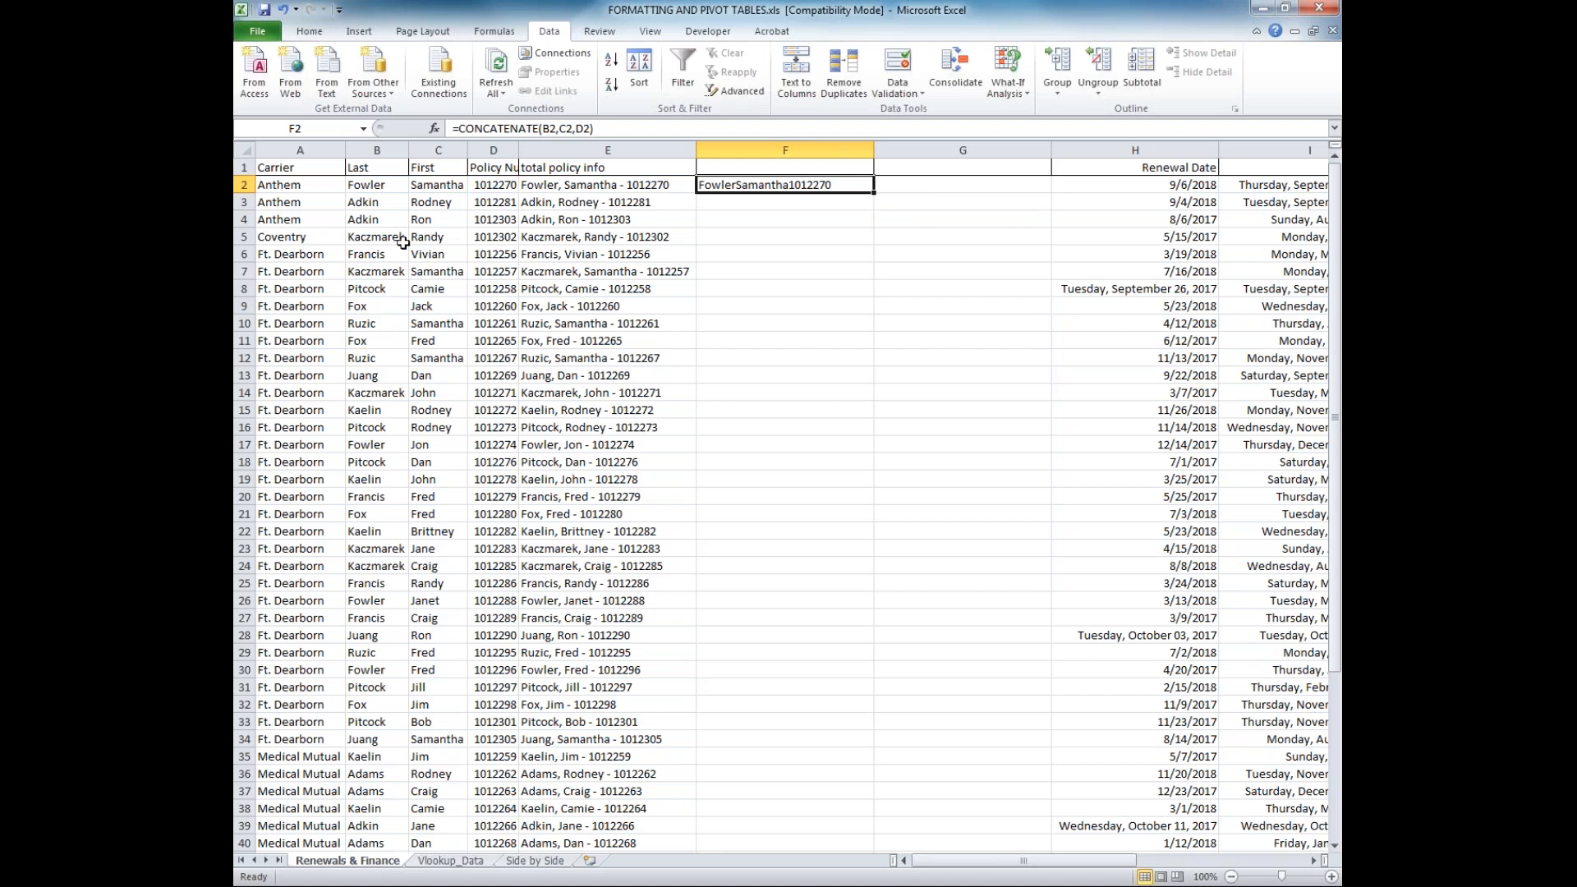
Change the F2 formula to =CONCATENATE(B2,", ",C2," - ",D2) and fill it down column F
{"action": "left_click", "coordinate": [561, 130]}
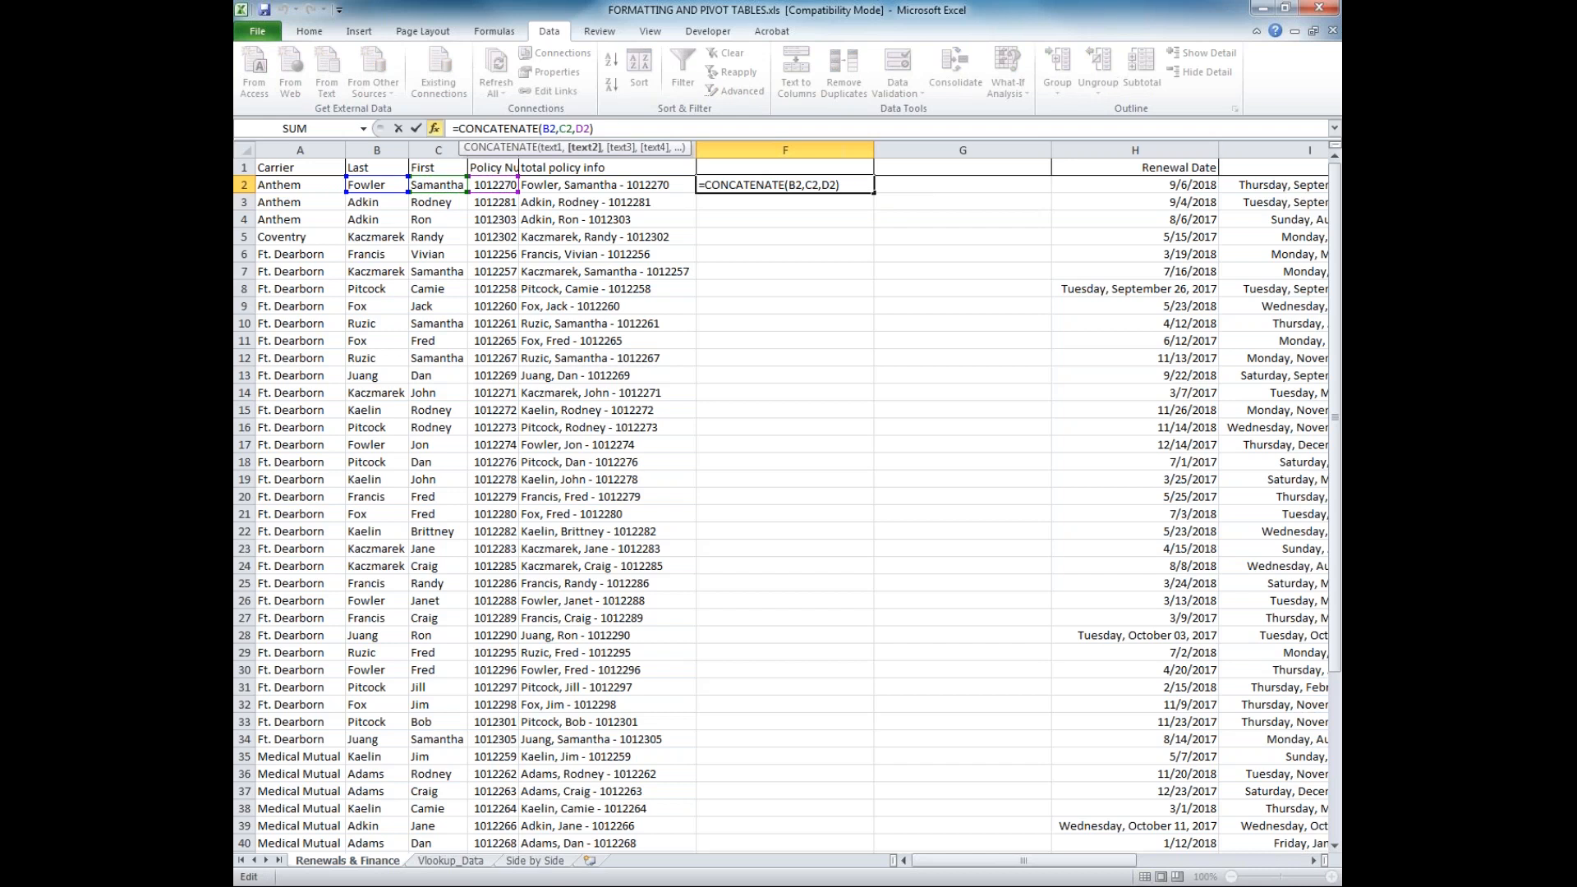
{"action": "type", "text": ","}
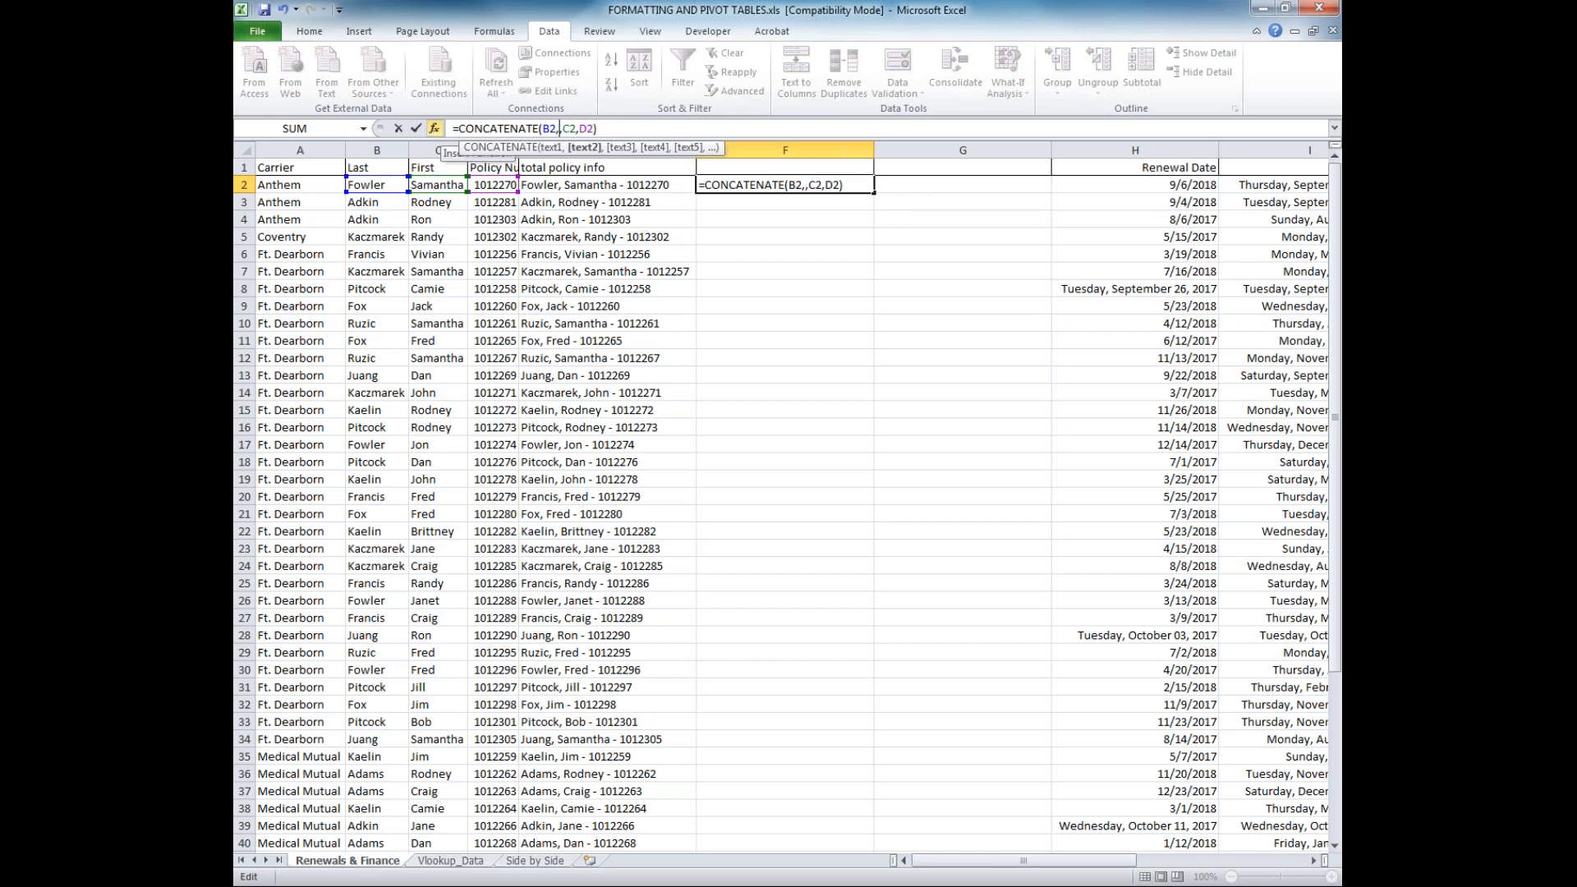
{"action": "type", "text": "\""}
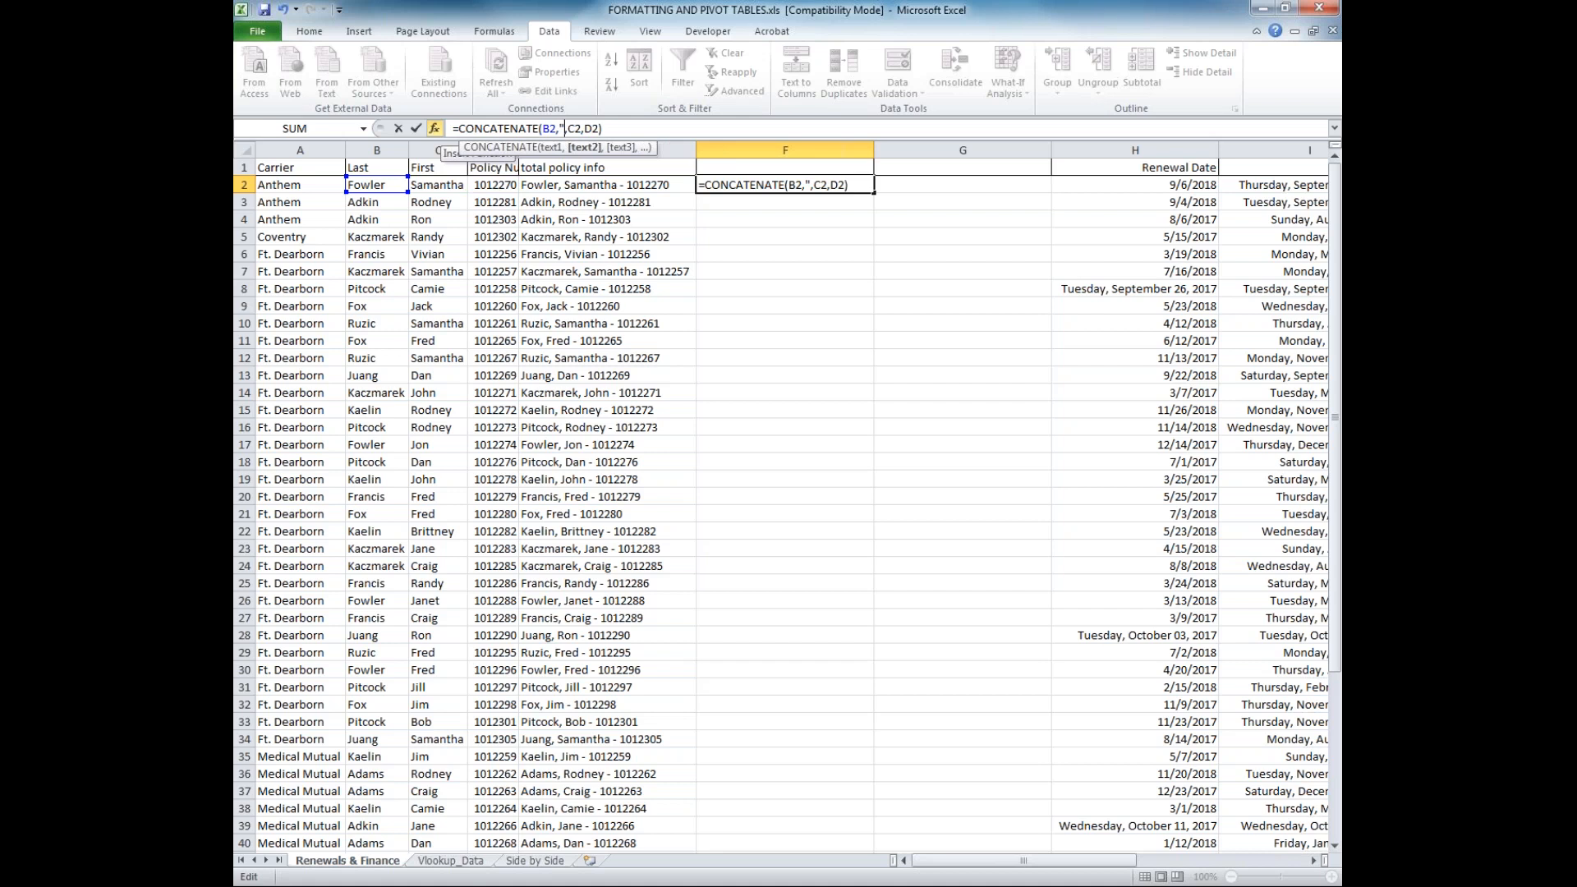
{"action": "type", "text": ", \","}
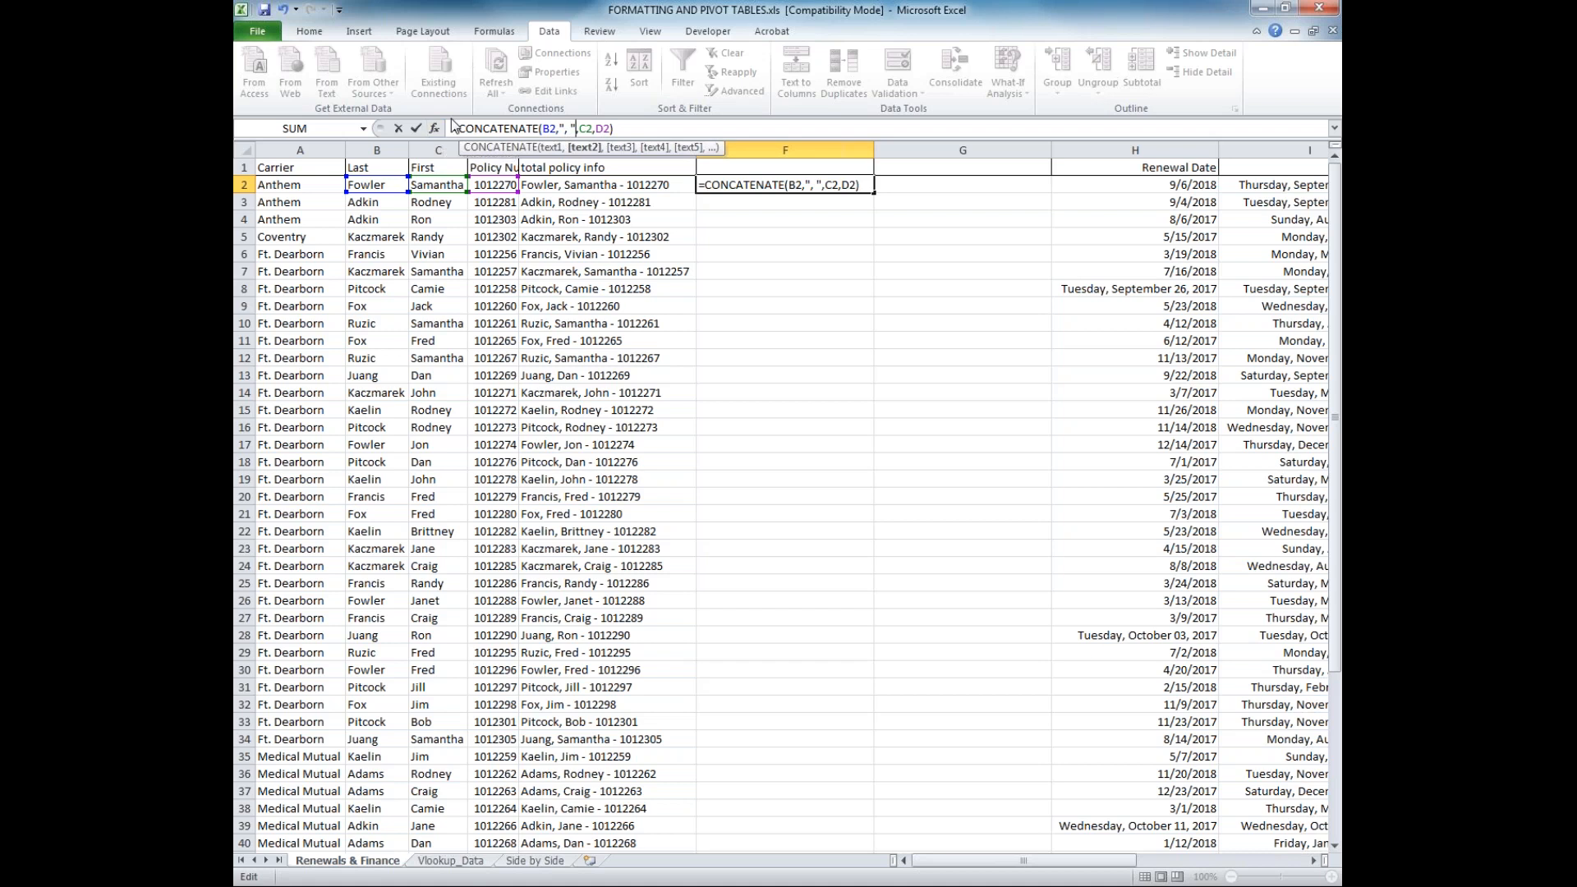
{"action": "left_click", "coordinate": [598, 129]}
{"action": "type", "text": "\""}
{"action": "type", "text": " - "}
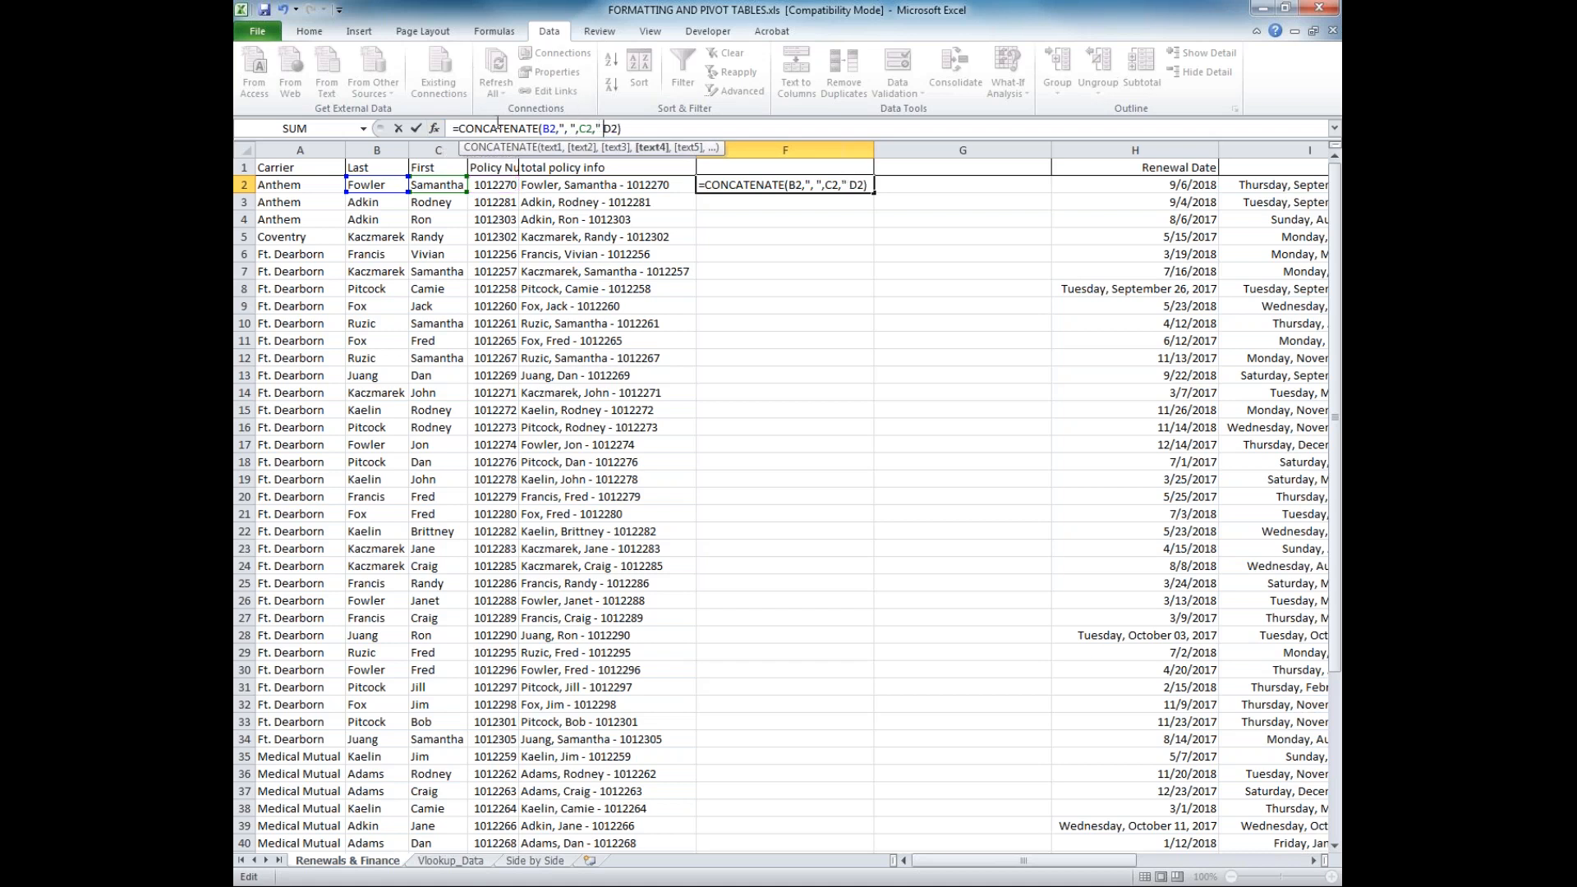
{"action": "type", "text": "\","}
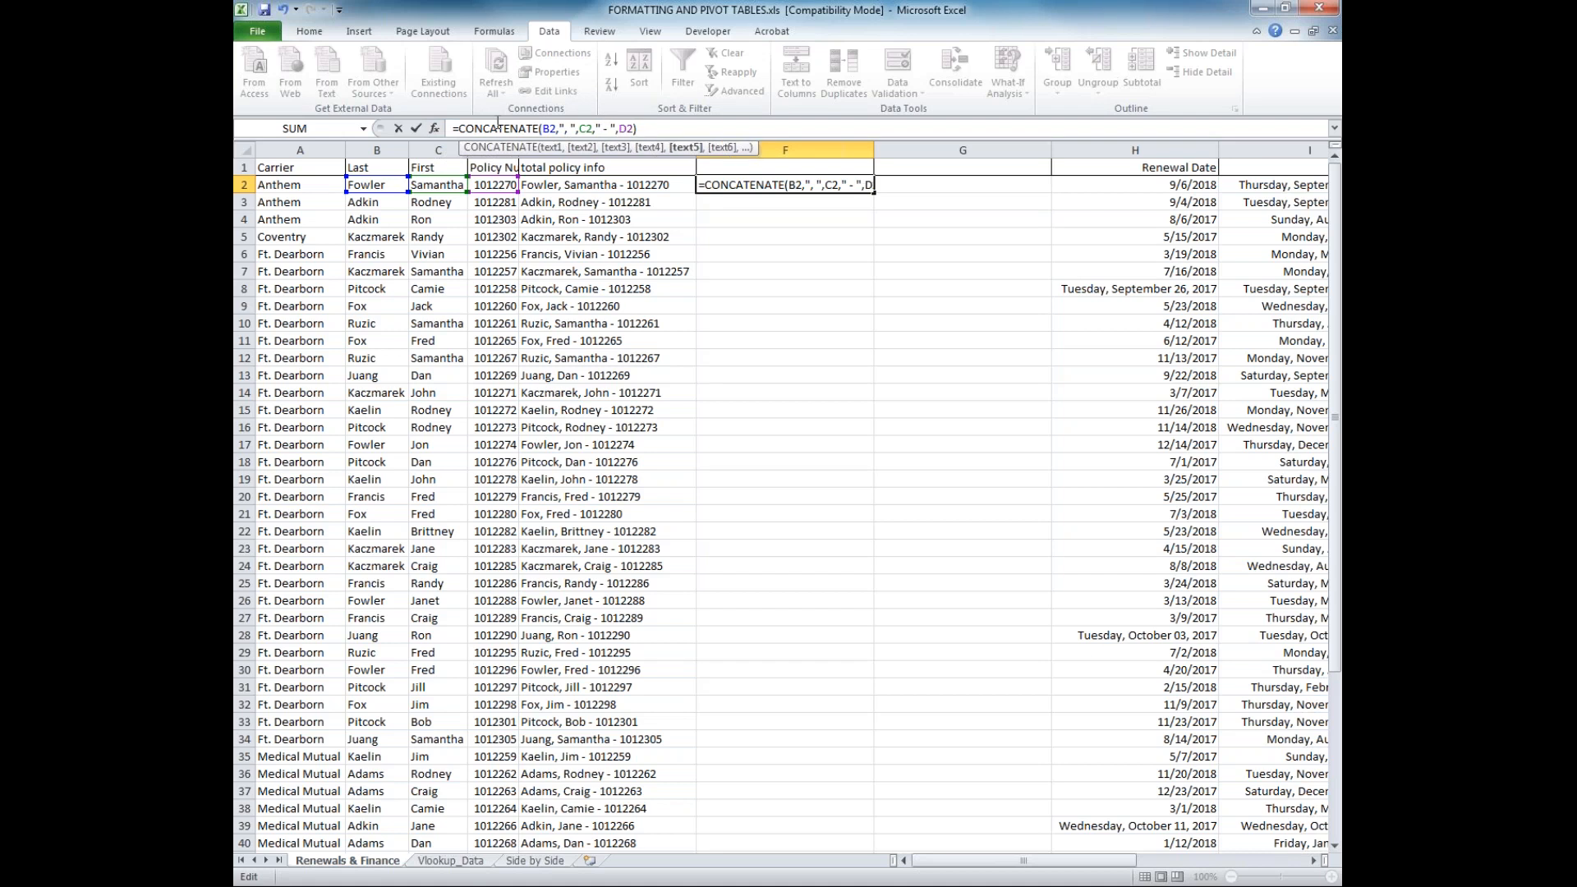
{"action": "key", "text": "Return"}
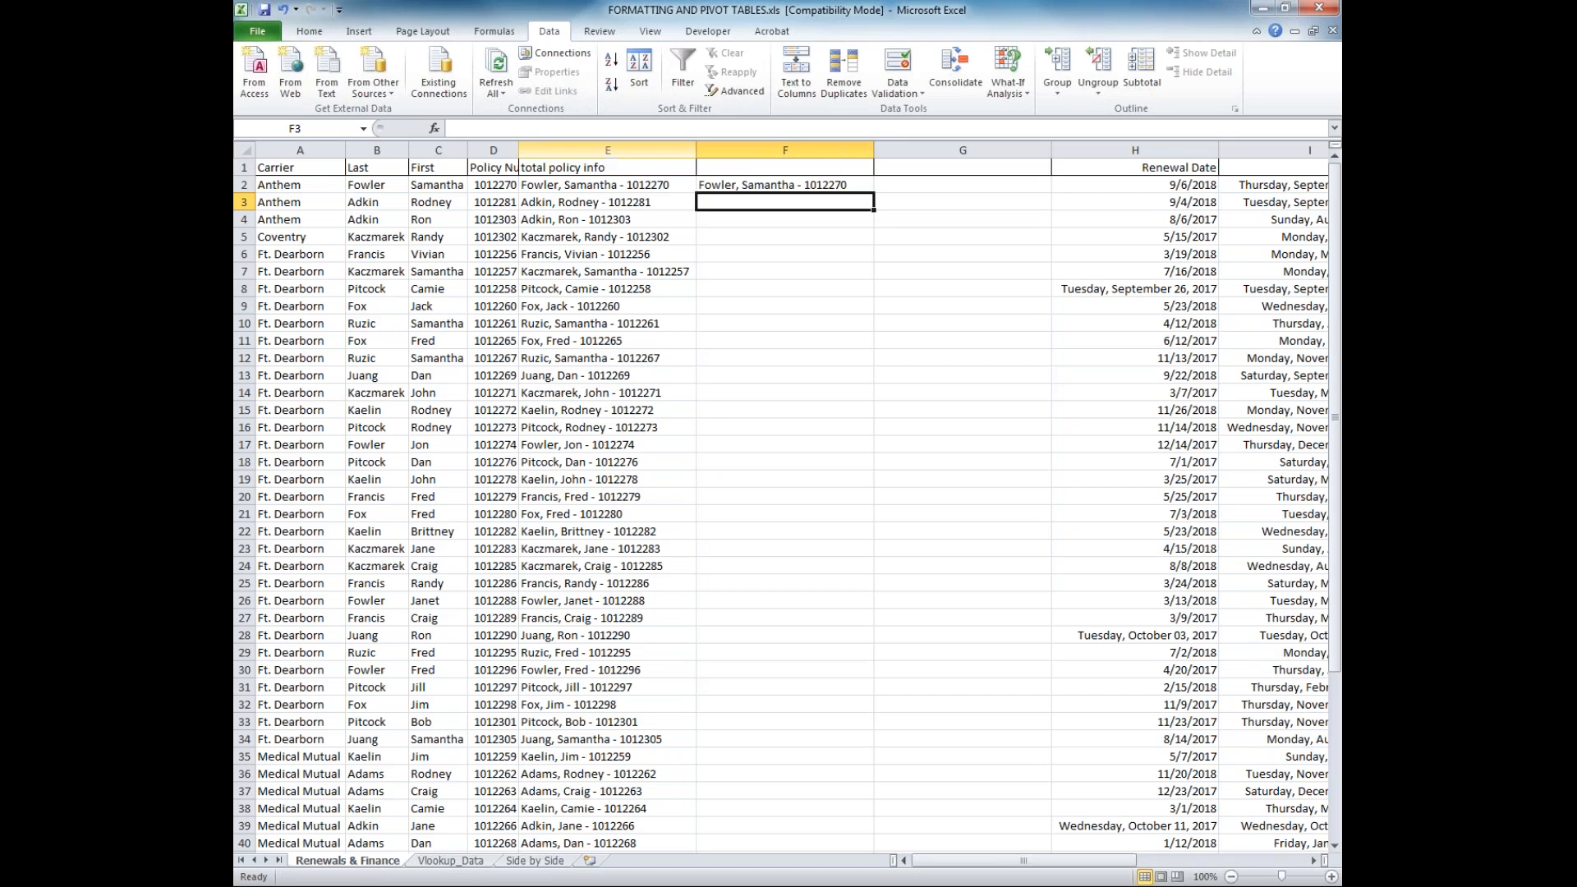
{"action": "left_click", "coordinate": [856, 187]}
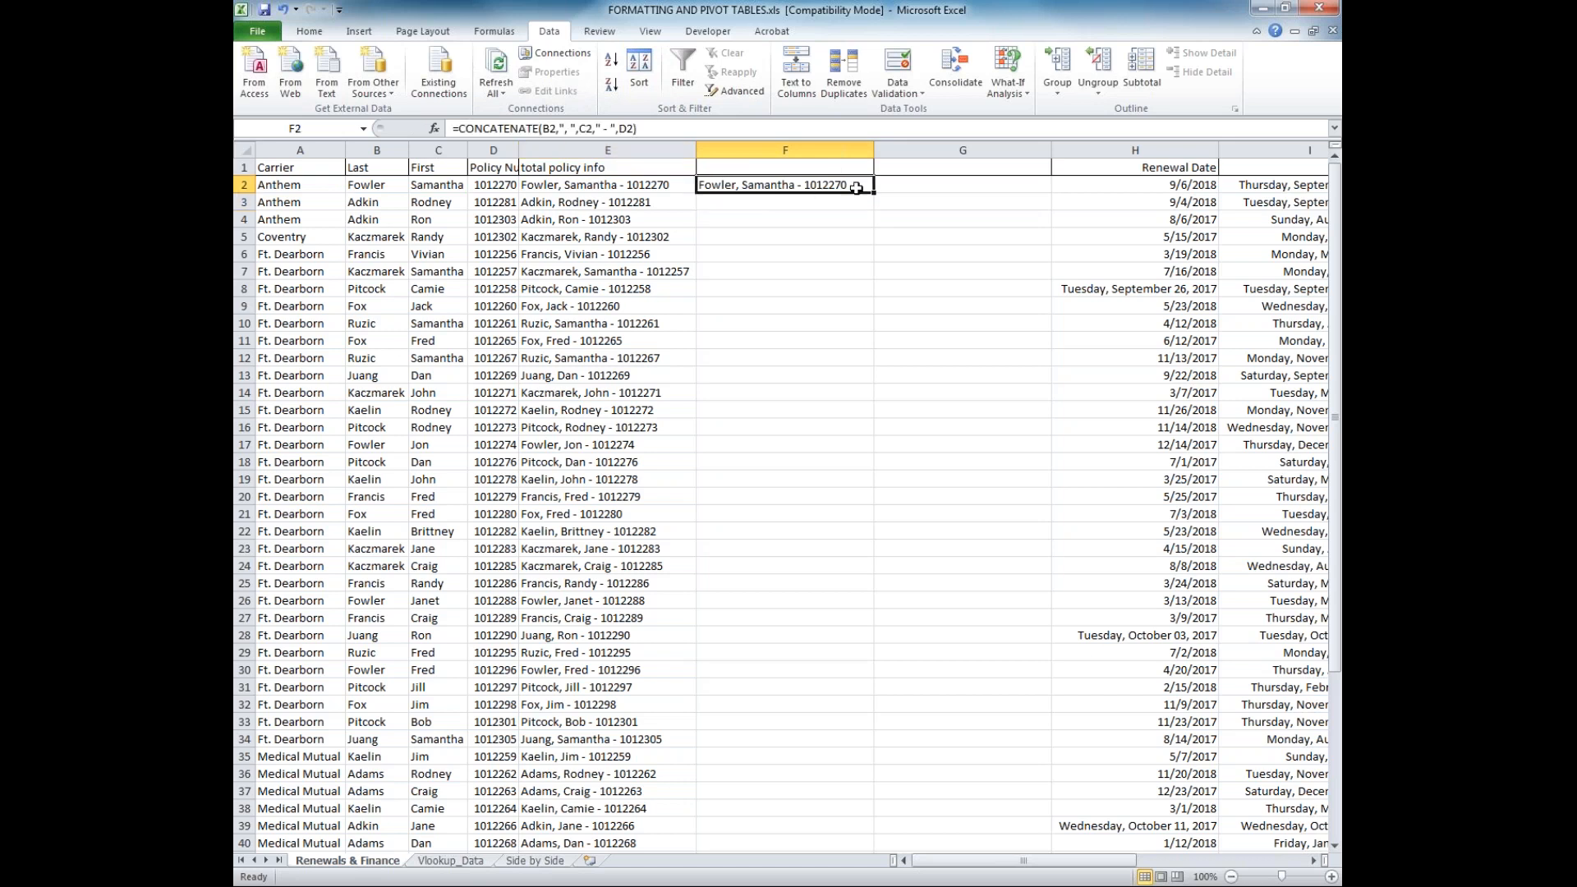
{"action": "double_click", "coordinate": [873, 193]}
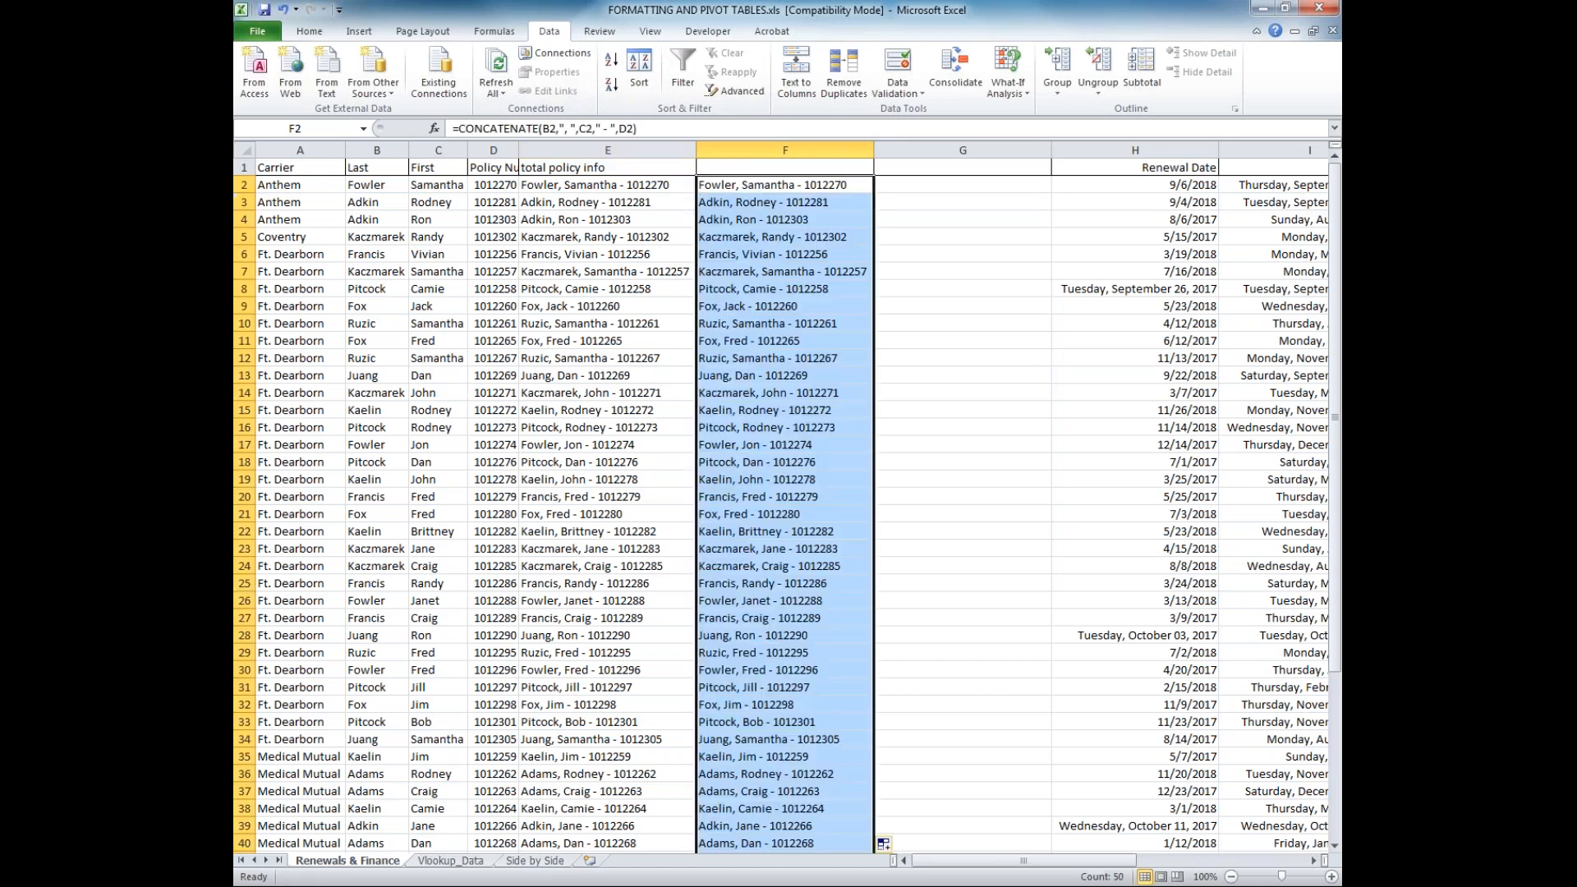
Delete columns F and G between total policy info and the first Renewal Date column
{"action": "left_click", "coordinate": [895, 191]}
{"action": "left_click_drag", "start_coordinate": [863, 149], "coordinate": [897, 147]}
{"action": "right_click", "coordinate": [898, 148]}
{"action": "left_click", "coordinate": [945, 284]}
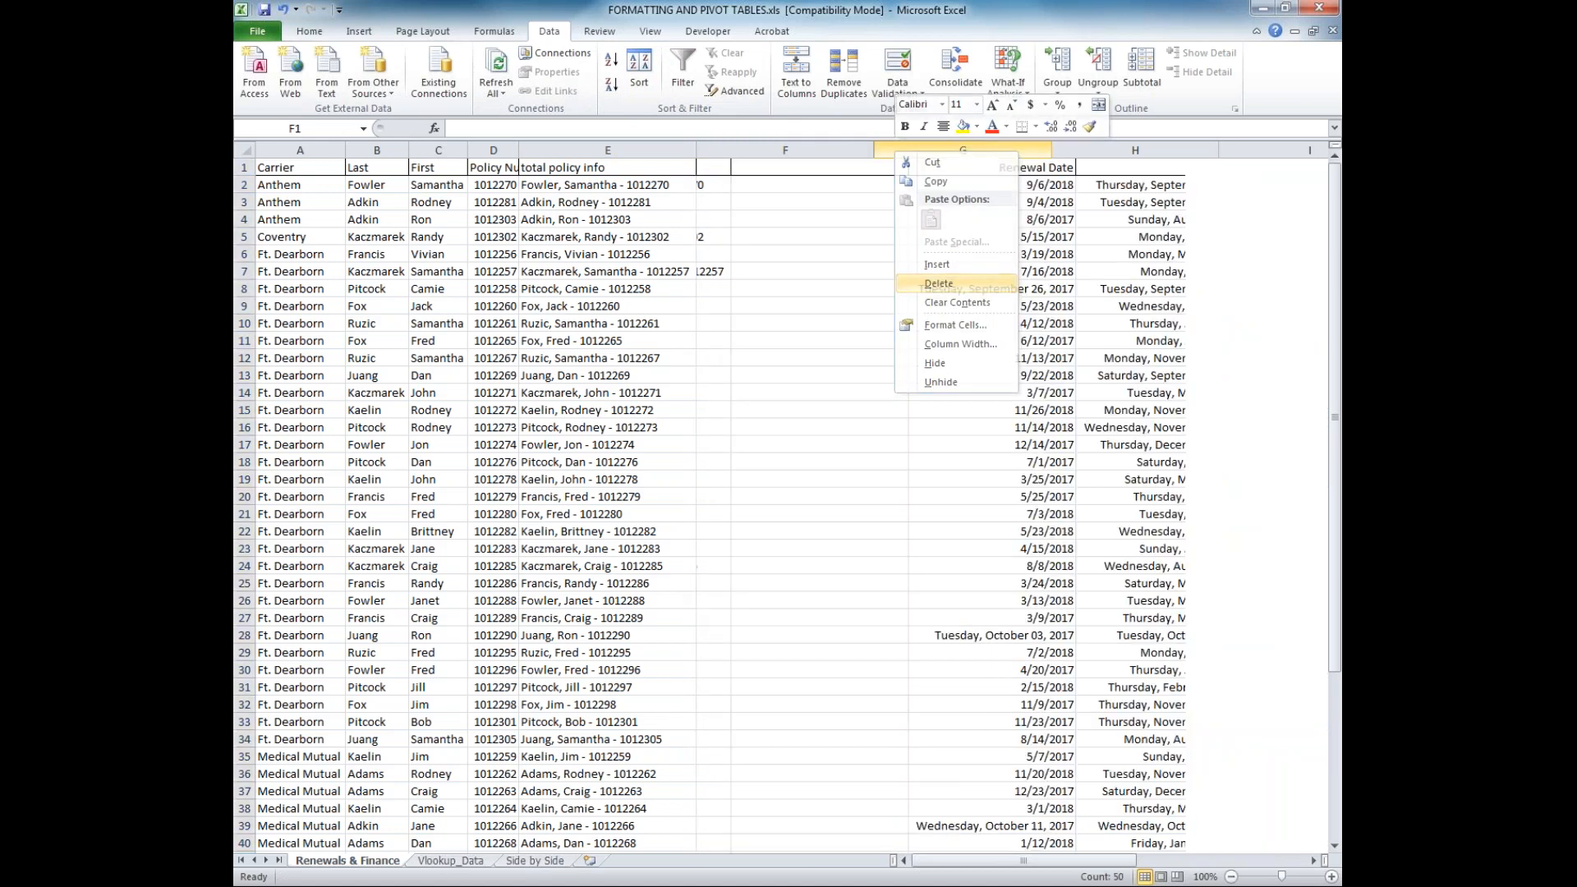
Delete the untitled column of long weekday dates between the two Renewal Date columns
{"action": "left_click", "coordinate": [895, 150]}
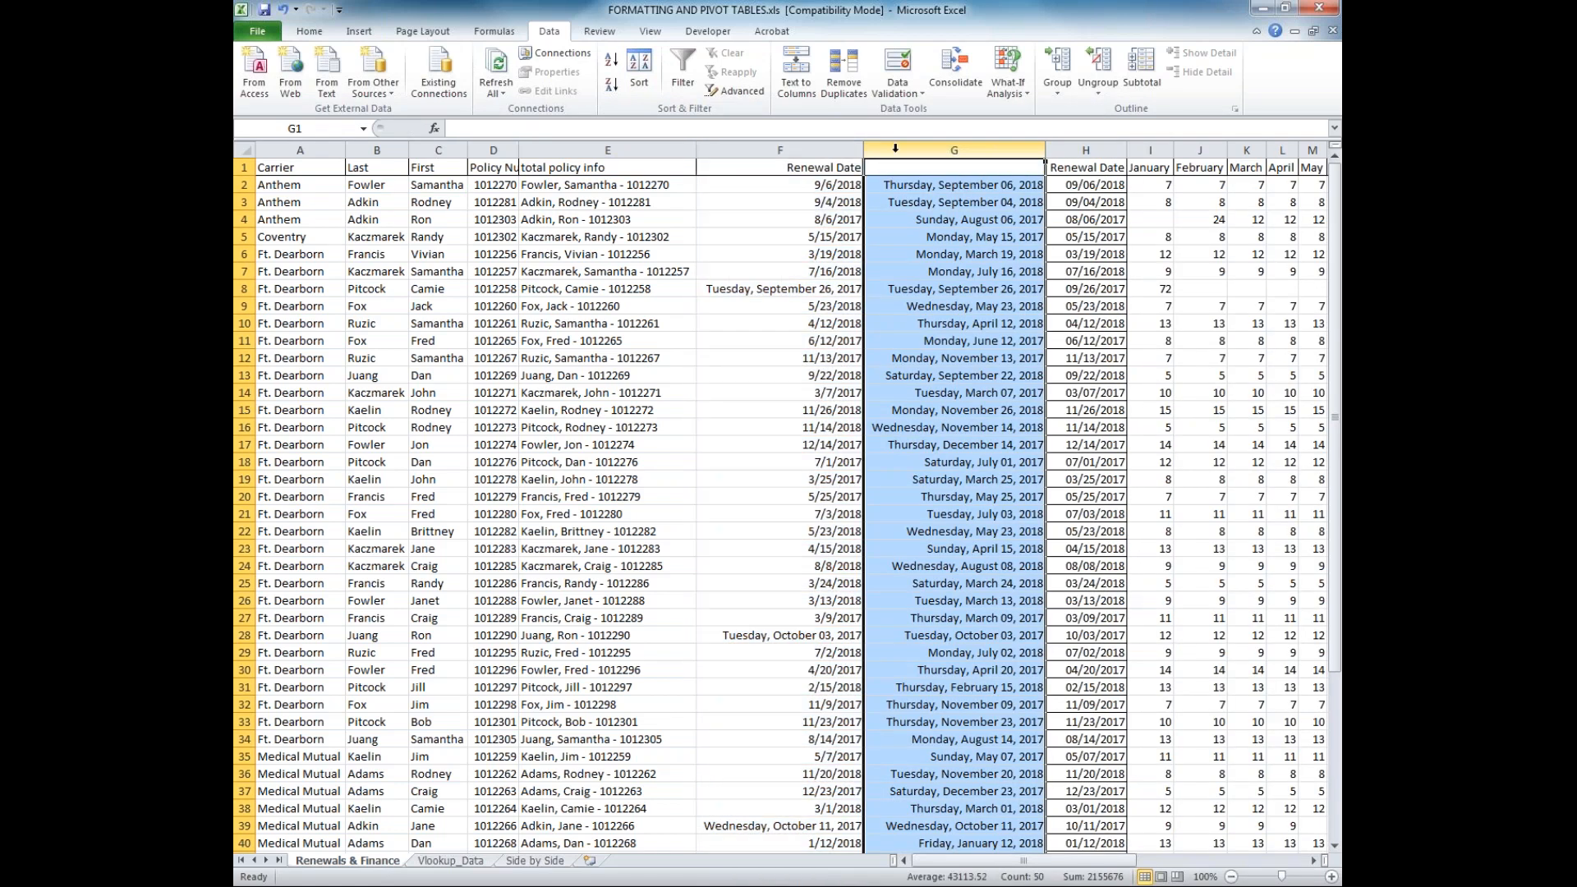
{"action": "right_click", "coordinate": [897, 151]}
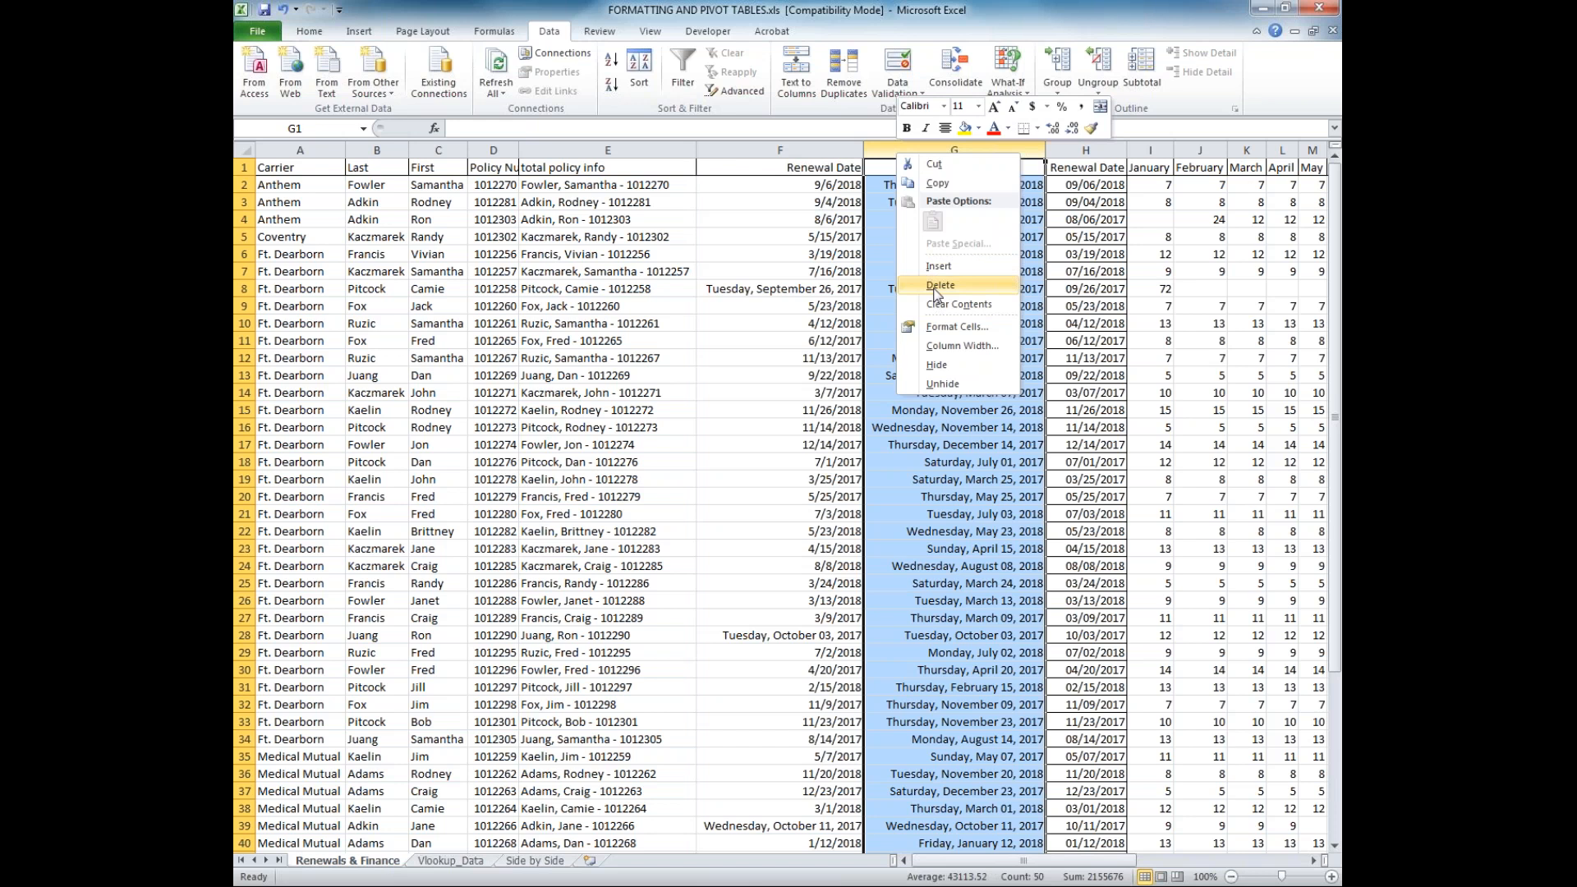
{"action": "left_click", "coordinate": [936, 286]}
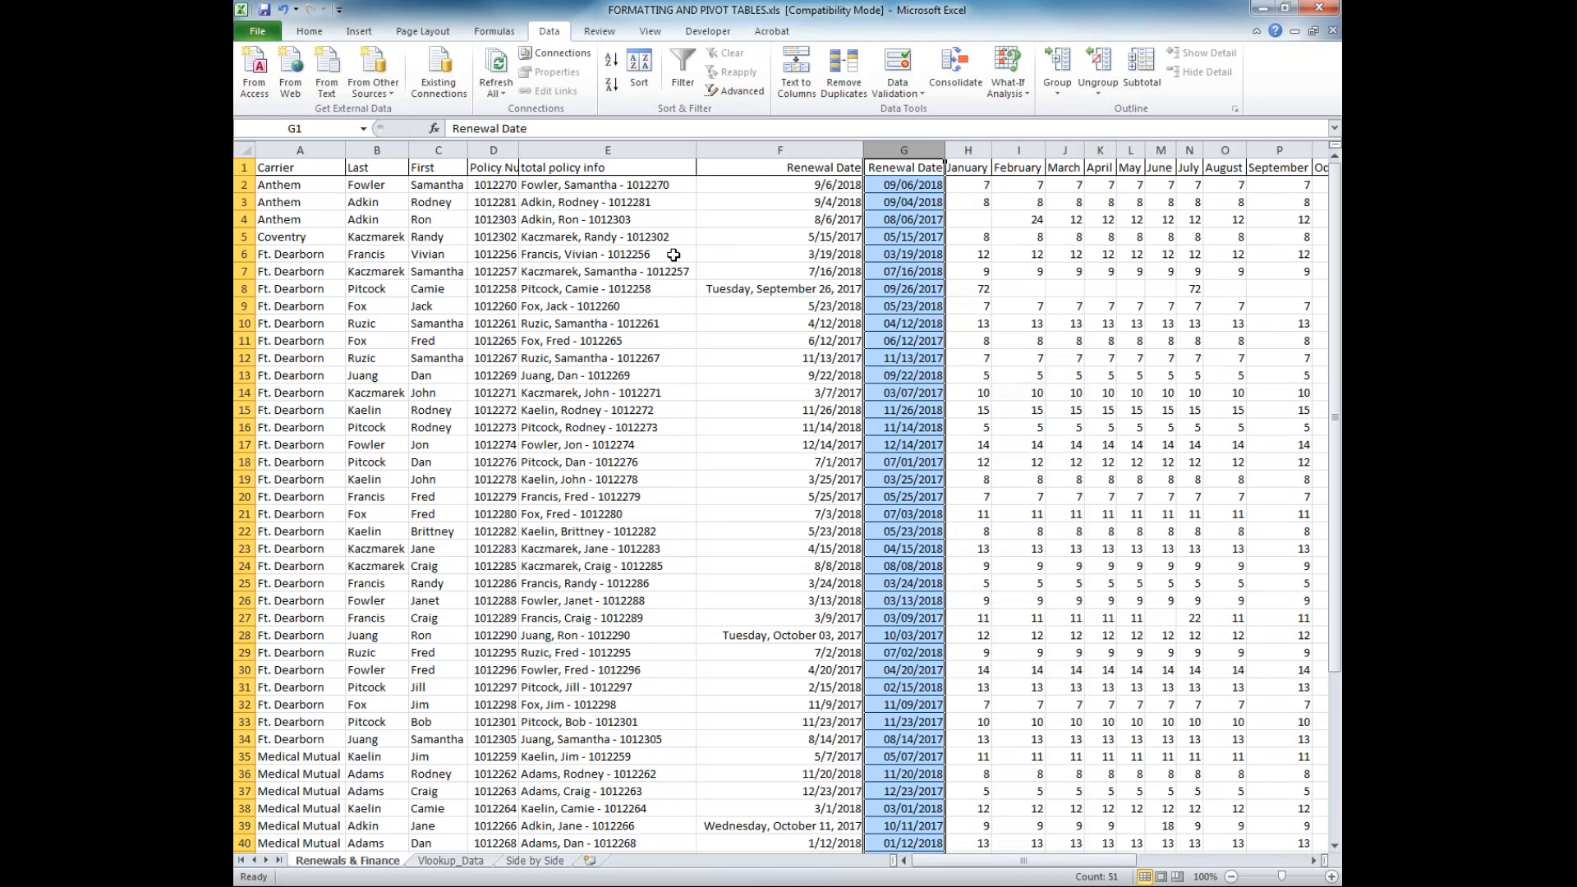
Create a PivotTable from the entire Renewals & Finance sheet, placing it on a new worksheet
{"action": "left_click", "coordinate": [244, 150]}
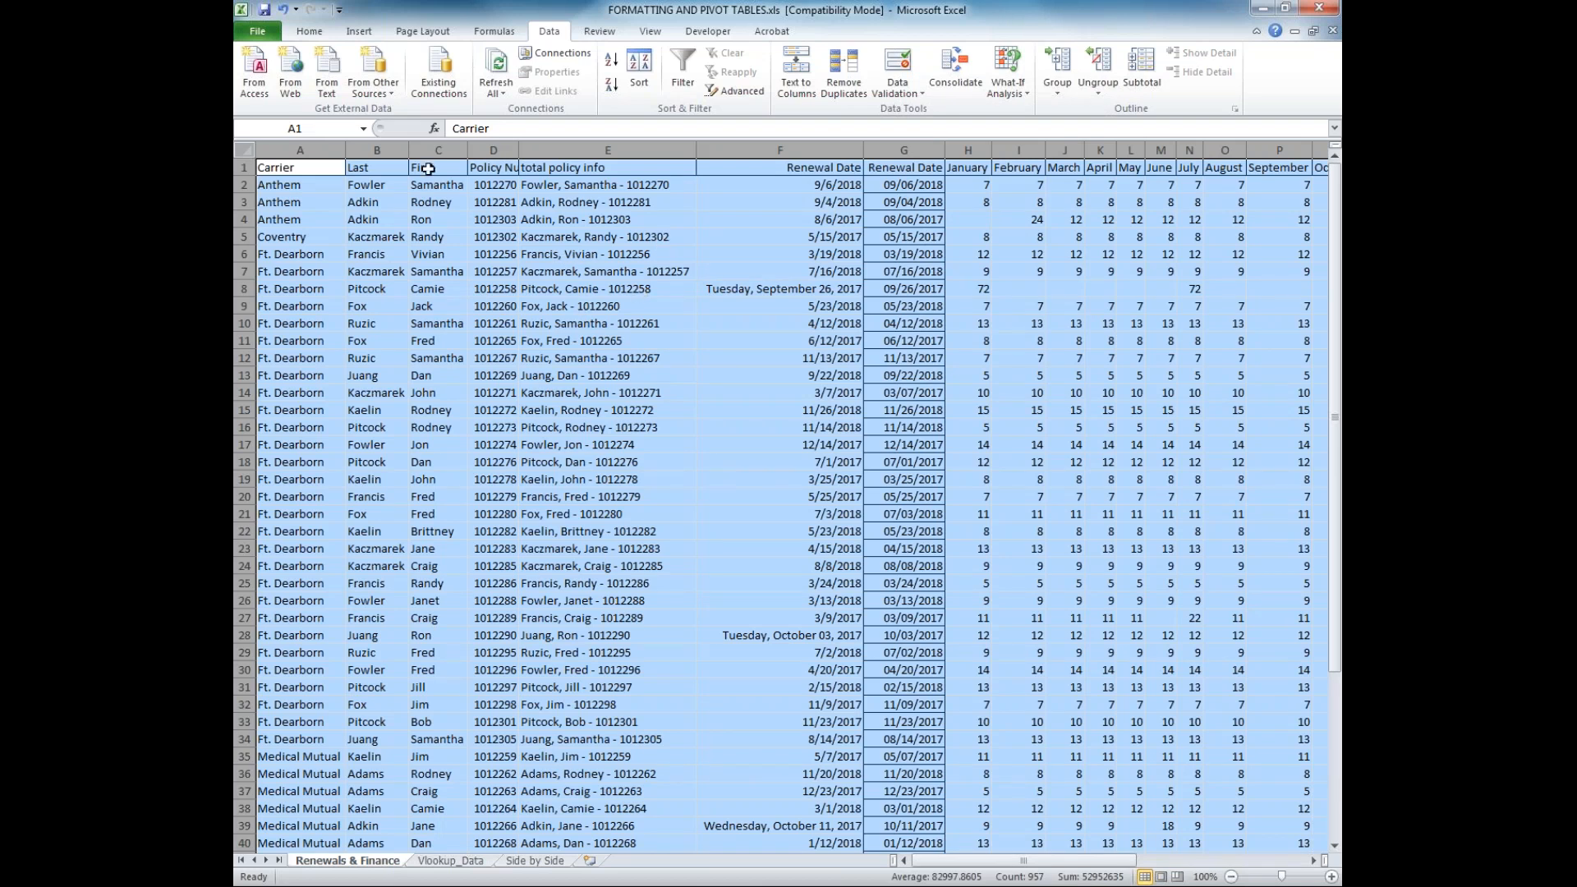
{"action": "left_click", "coordinate": [361, 31]}
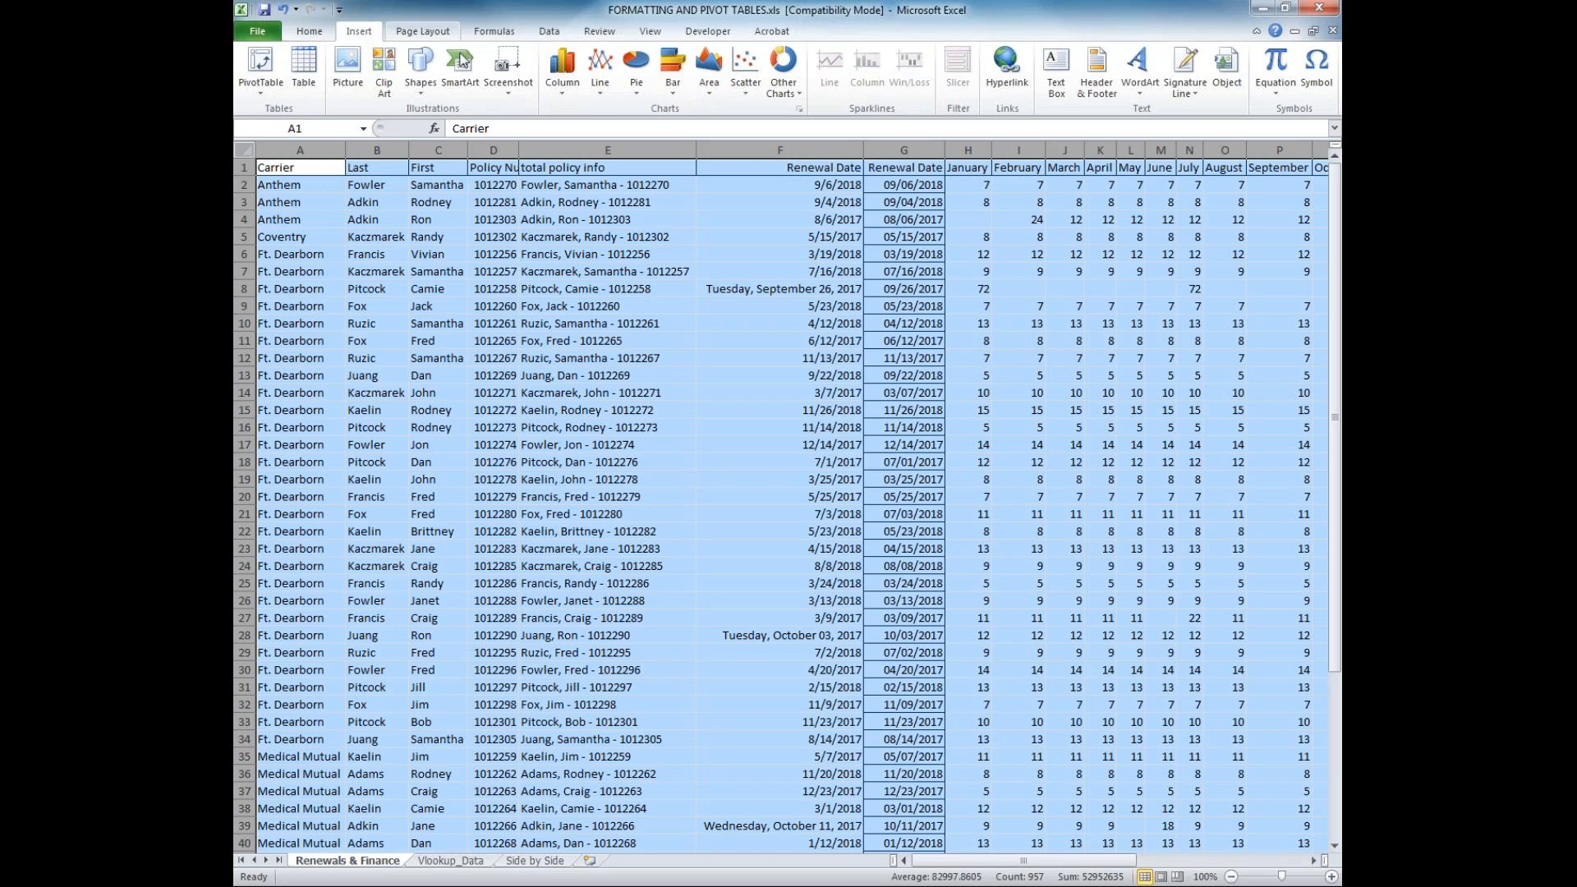
{"action": "left_click", "coordinate": [264, 74]}
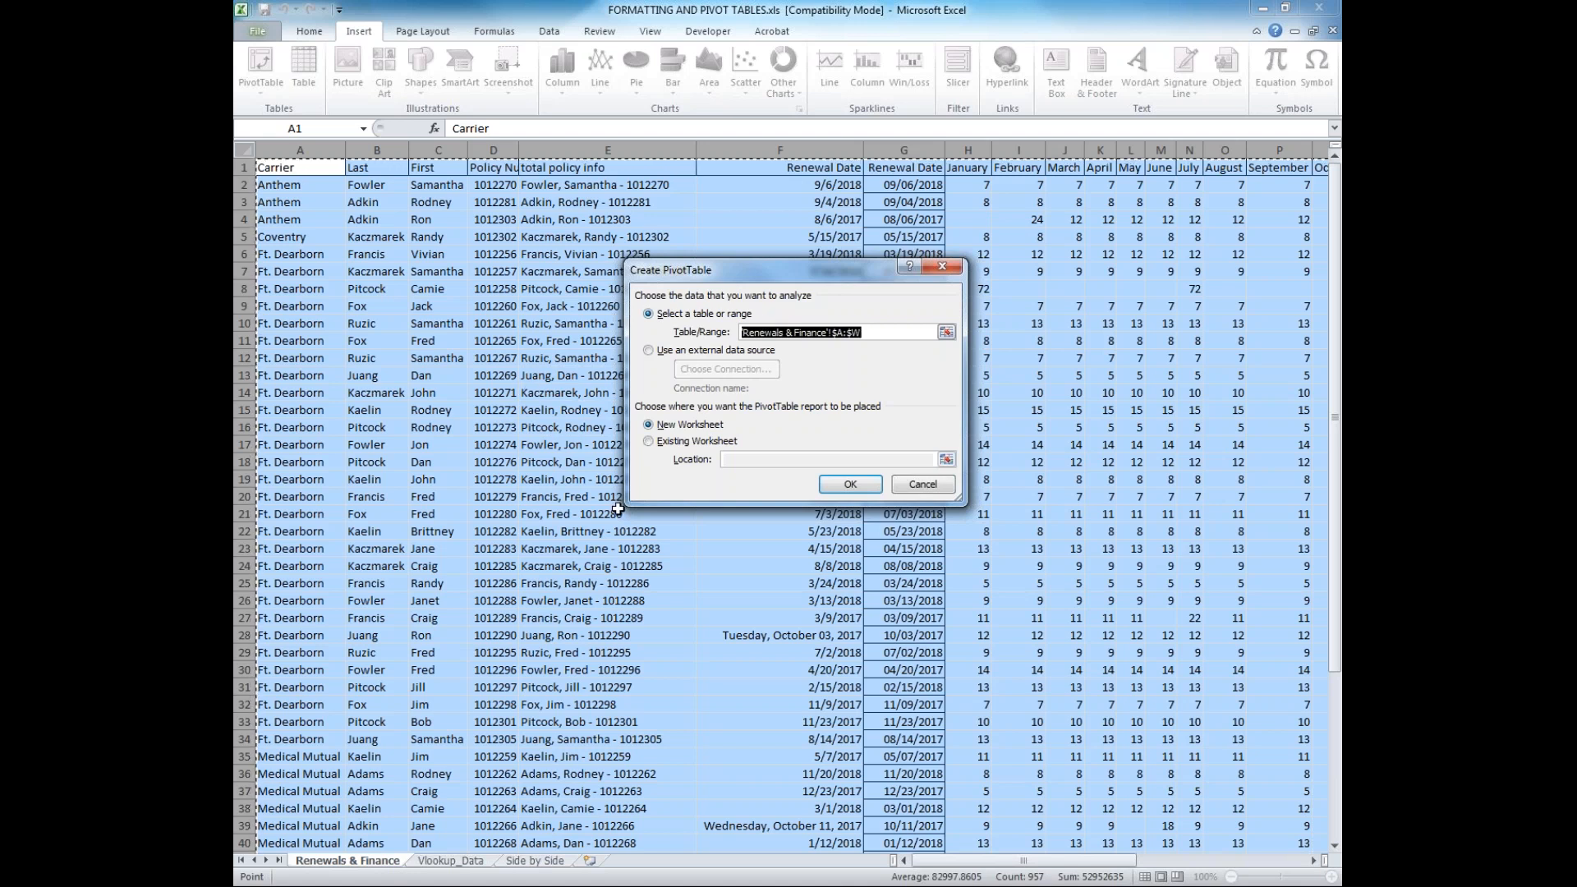
{"action": "left_click", "coordinate": [666, 442]}
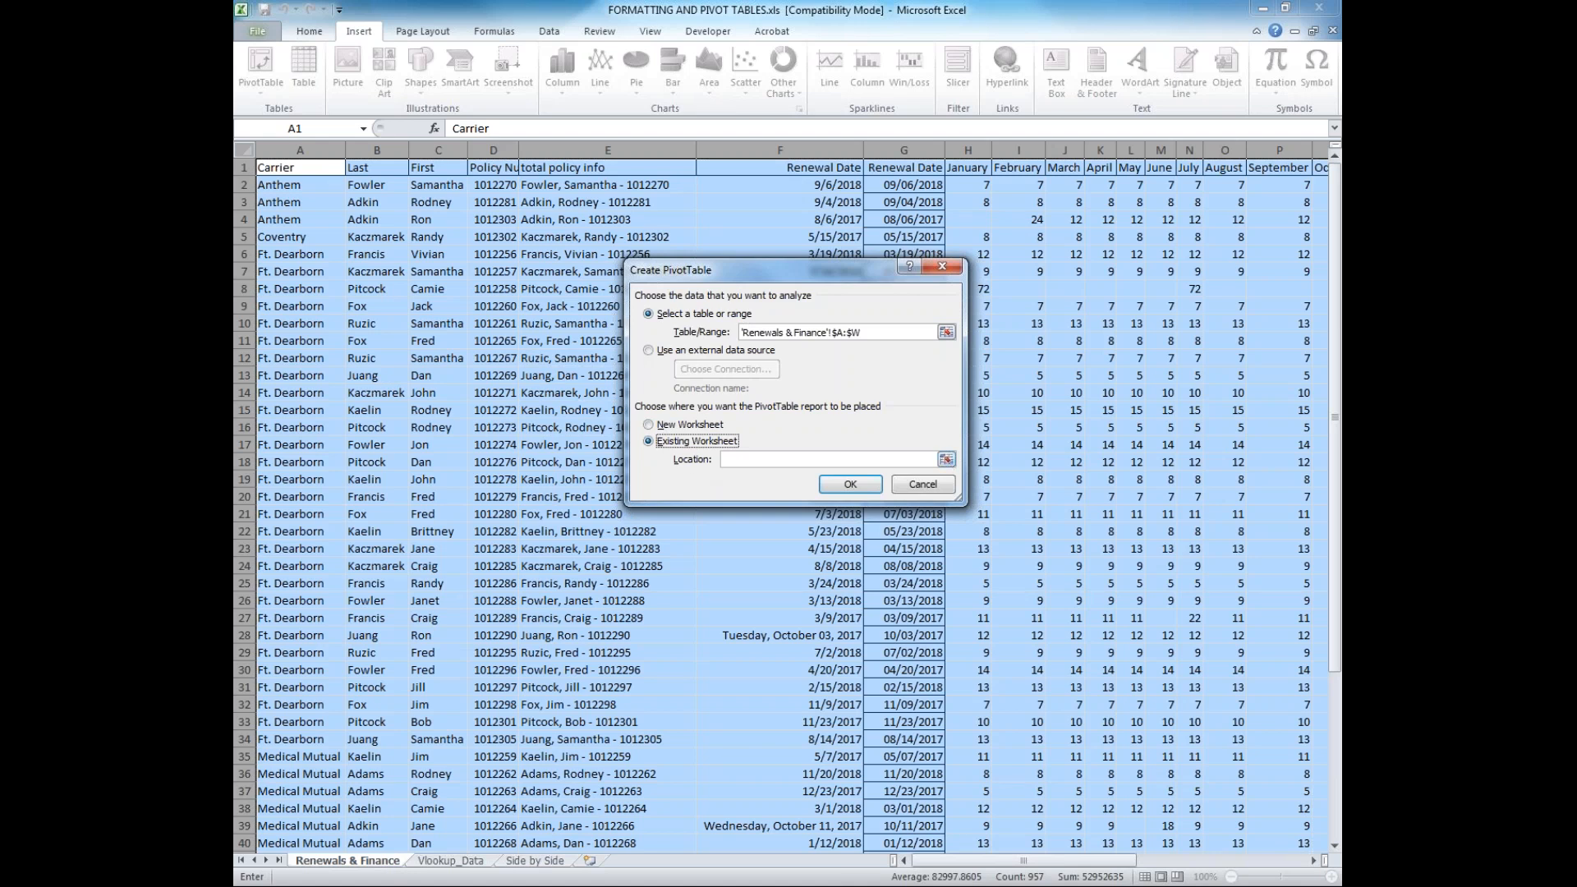
{"action": "left_click", "coordinate": [650, 426]}
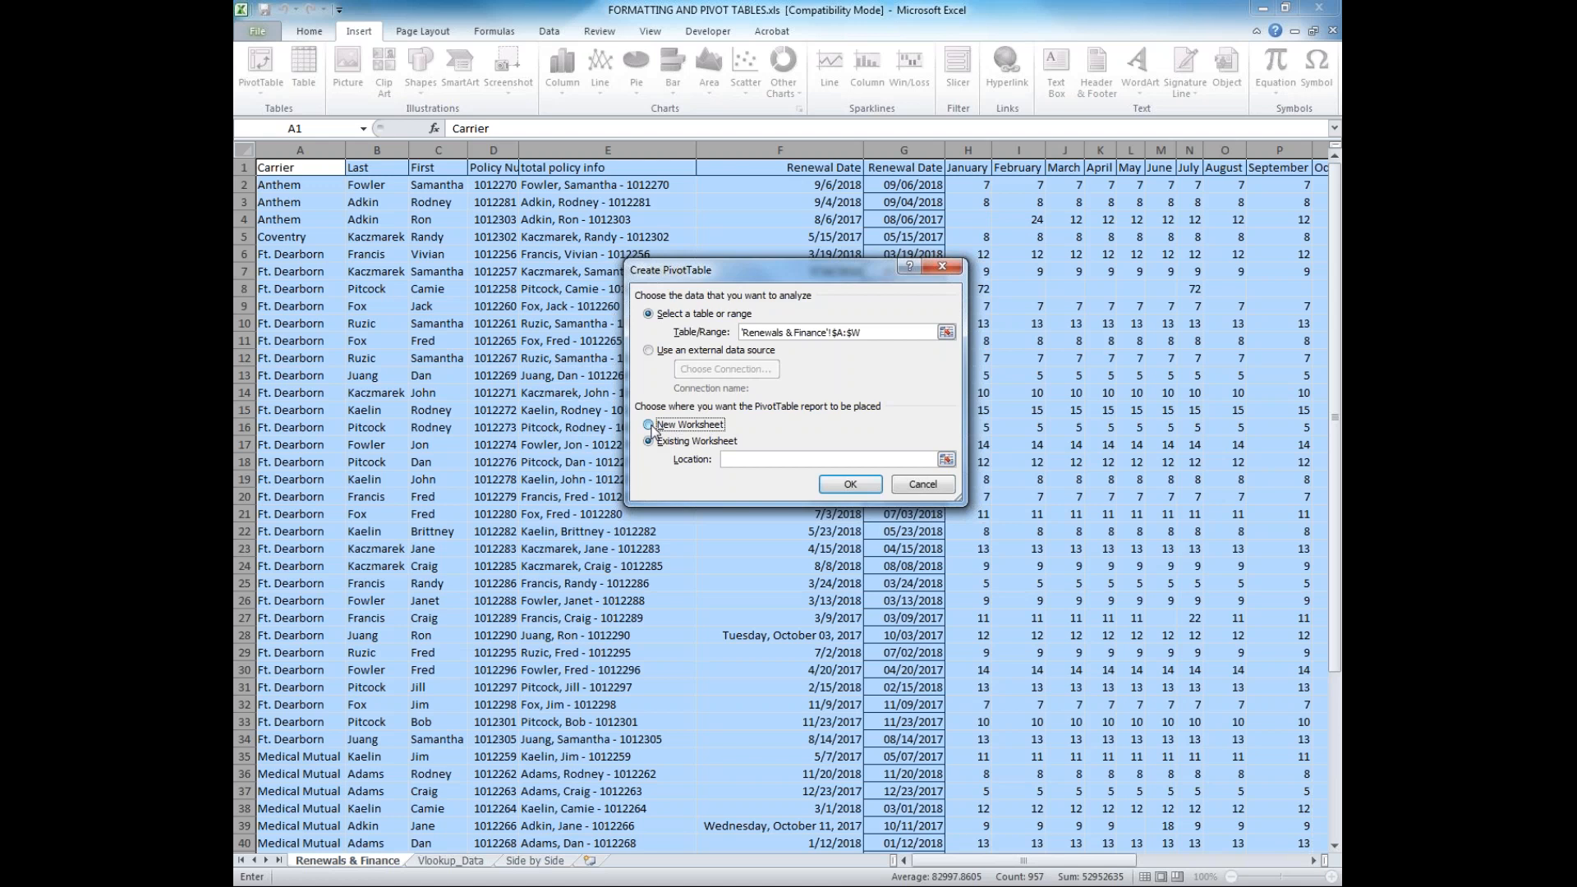
{"action": "left_click", "coordinate": [848, 486]}
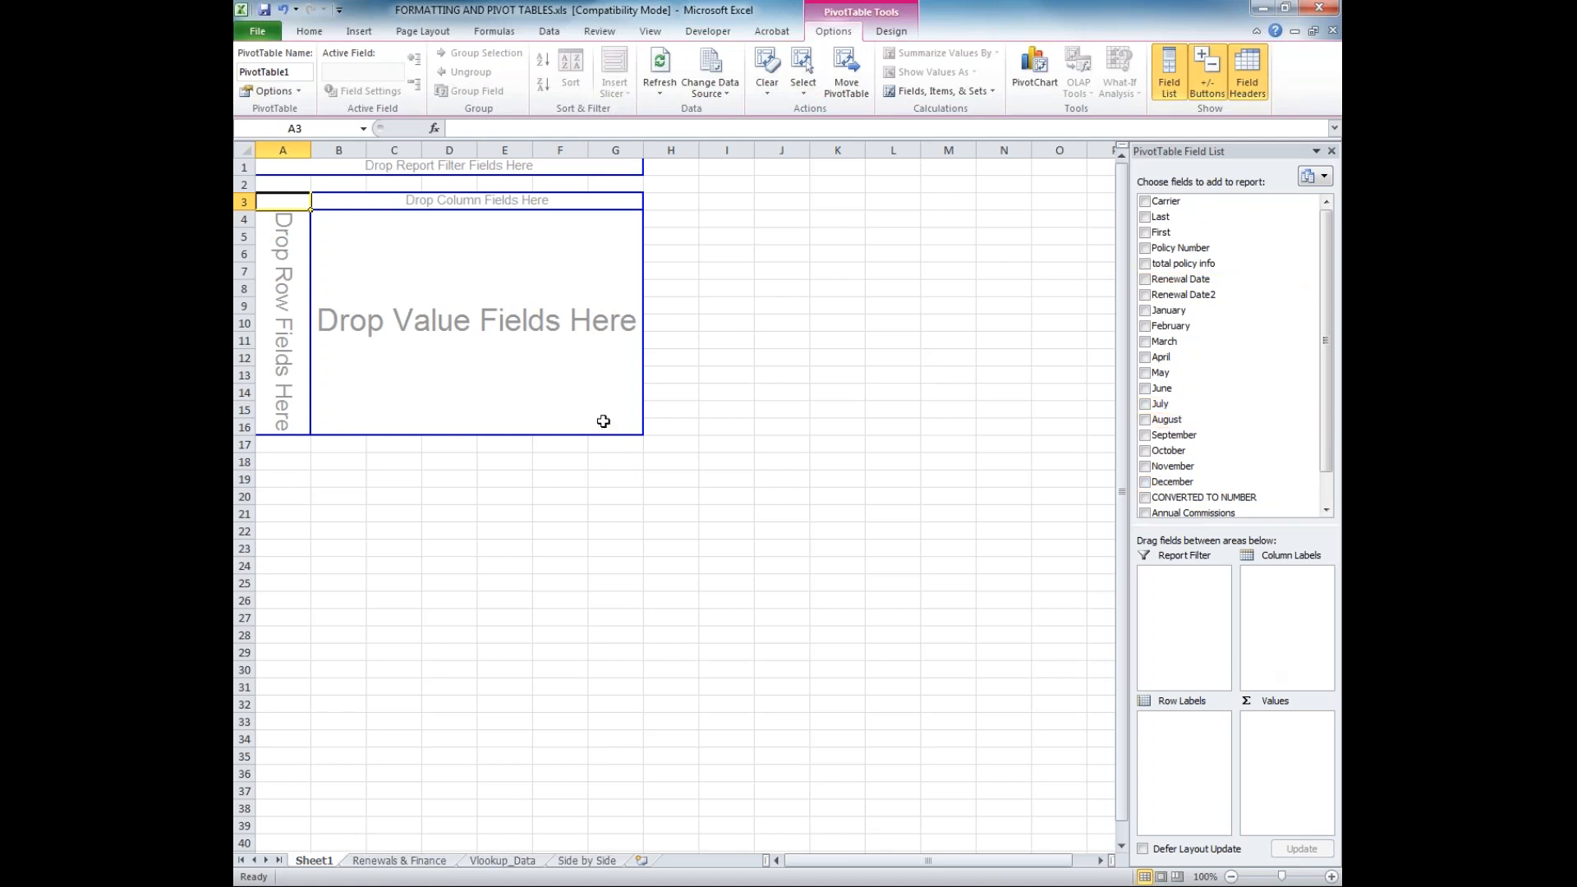
{"action": "left_click", "coordinate": [408, 474]}
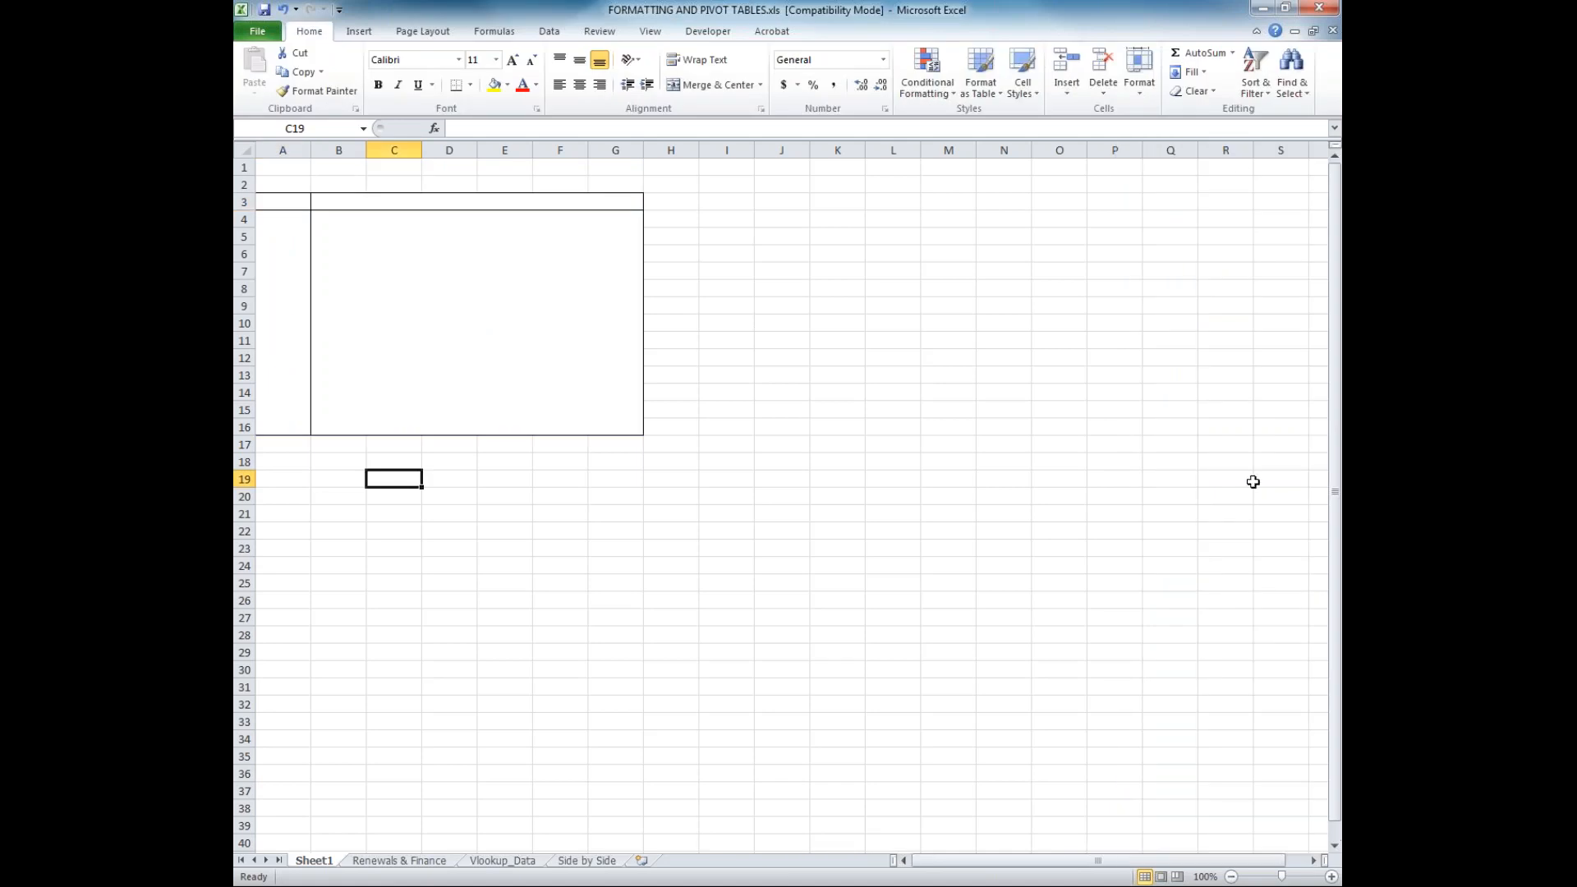
Lay out the PivotTable with January as values, total policy info as row labels, and Carrier as the report filter
{"action": "left_click", "coordinate": [342, 341]}
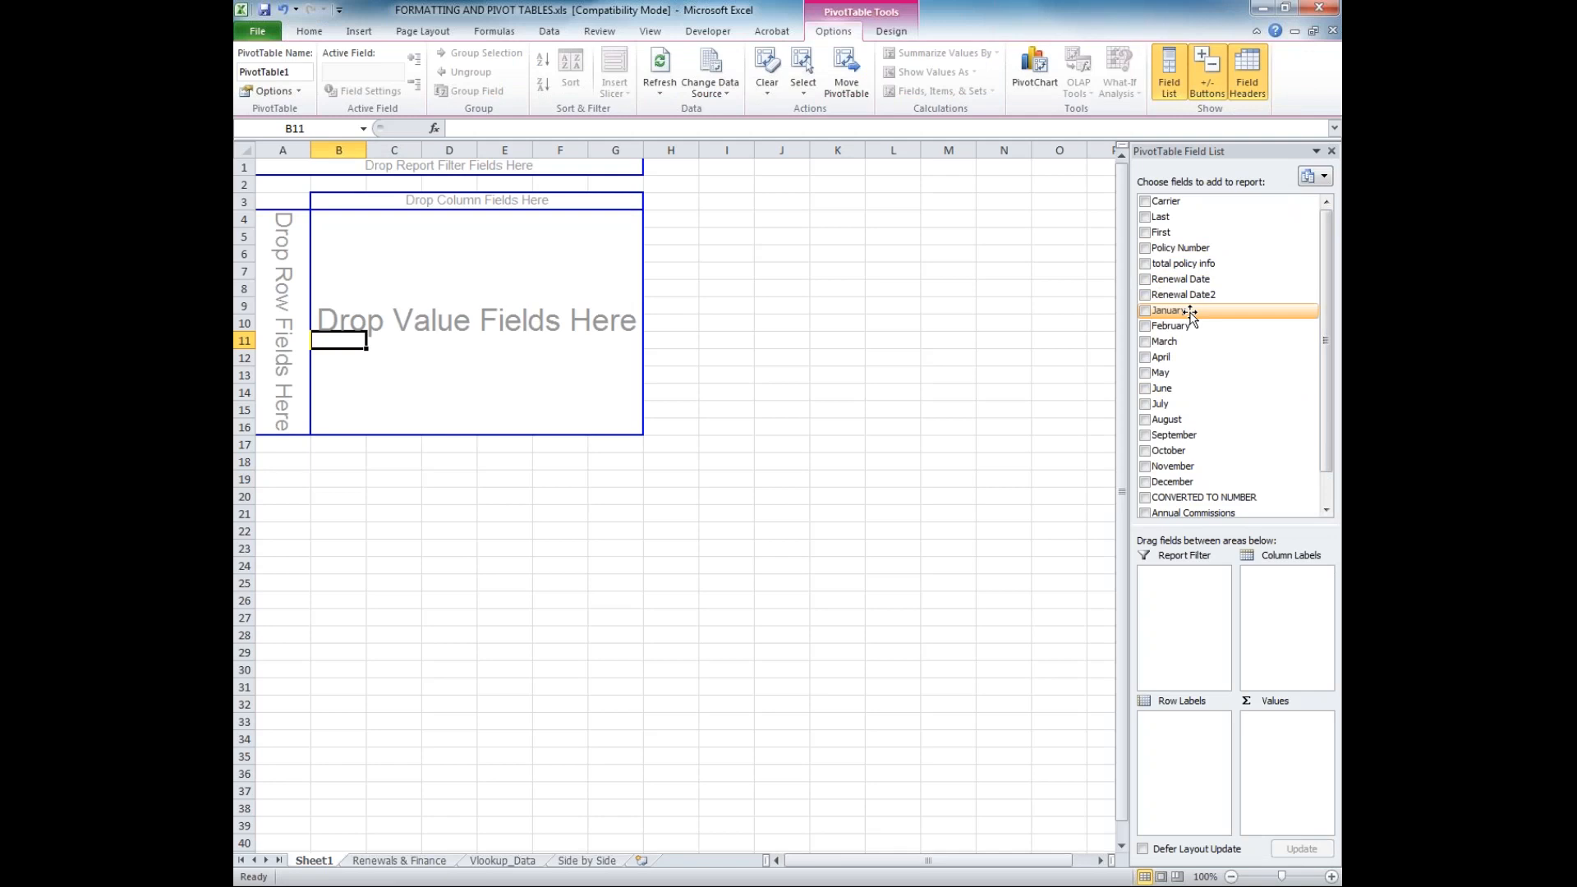
{"action": "left_click_drag", "start_coordinate": [1191, 313], "coordinate": [1269, 723]}
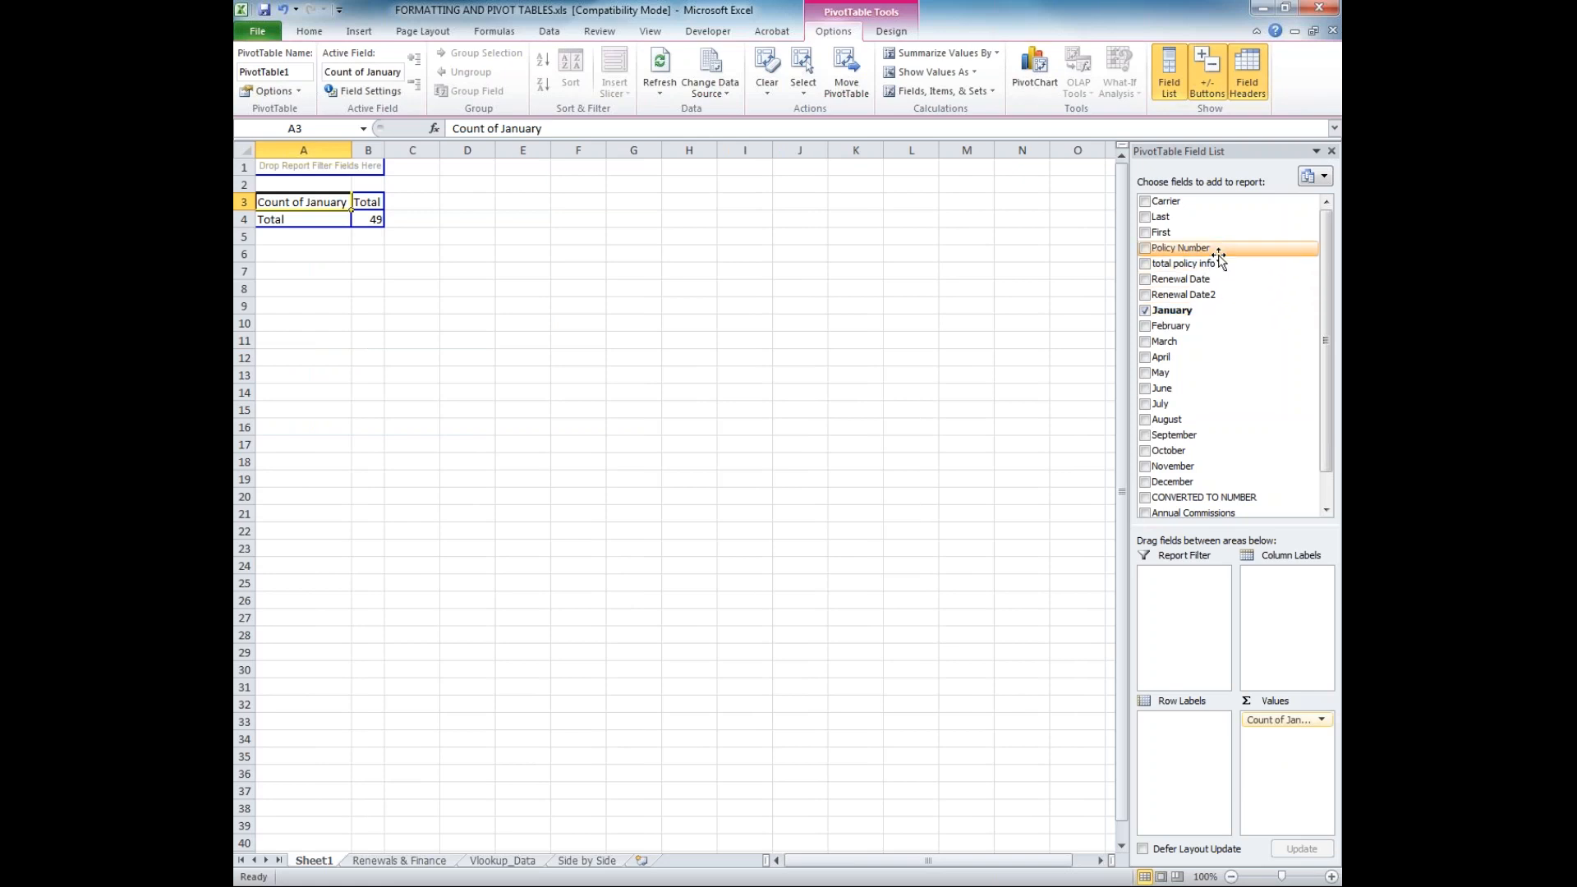
{"action": "left_click_drag", "start_coordinate": [1212, 265], "coordinate": [1183, 727]}
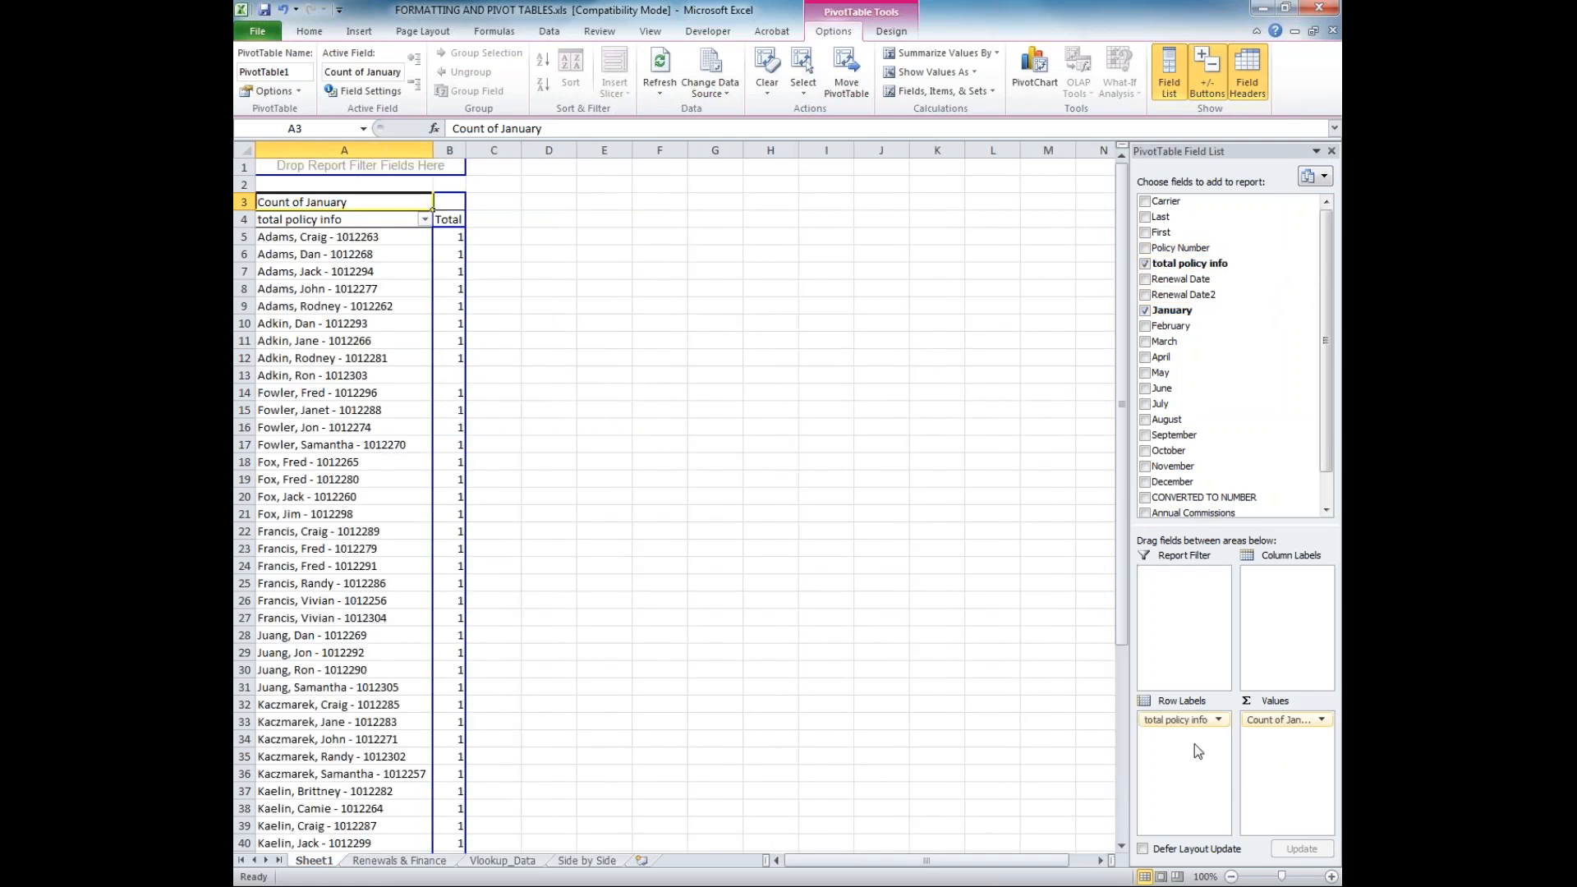
{"action": "left_click_drag", "start_coordinate": [1167, 201], "coordinate": [1166, 603]}
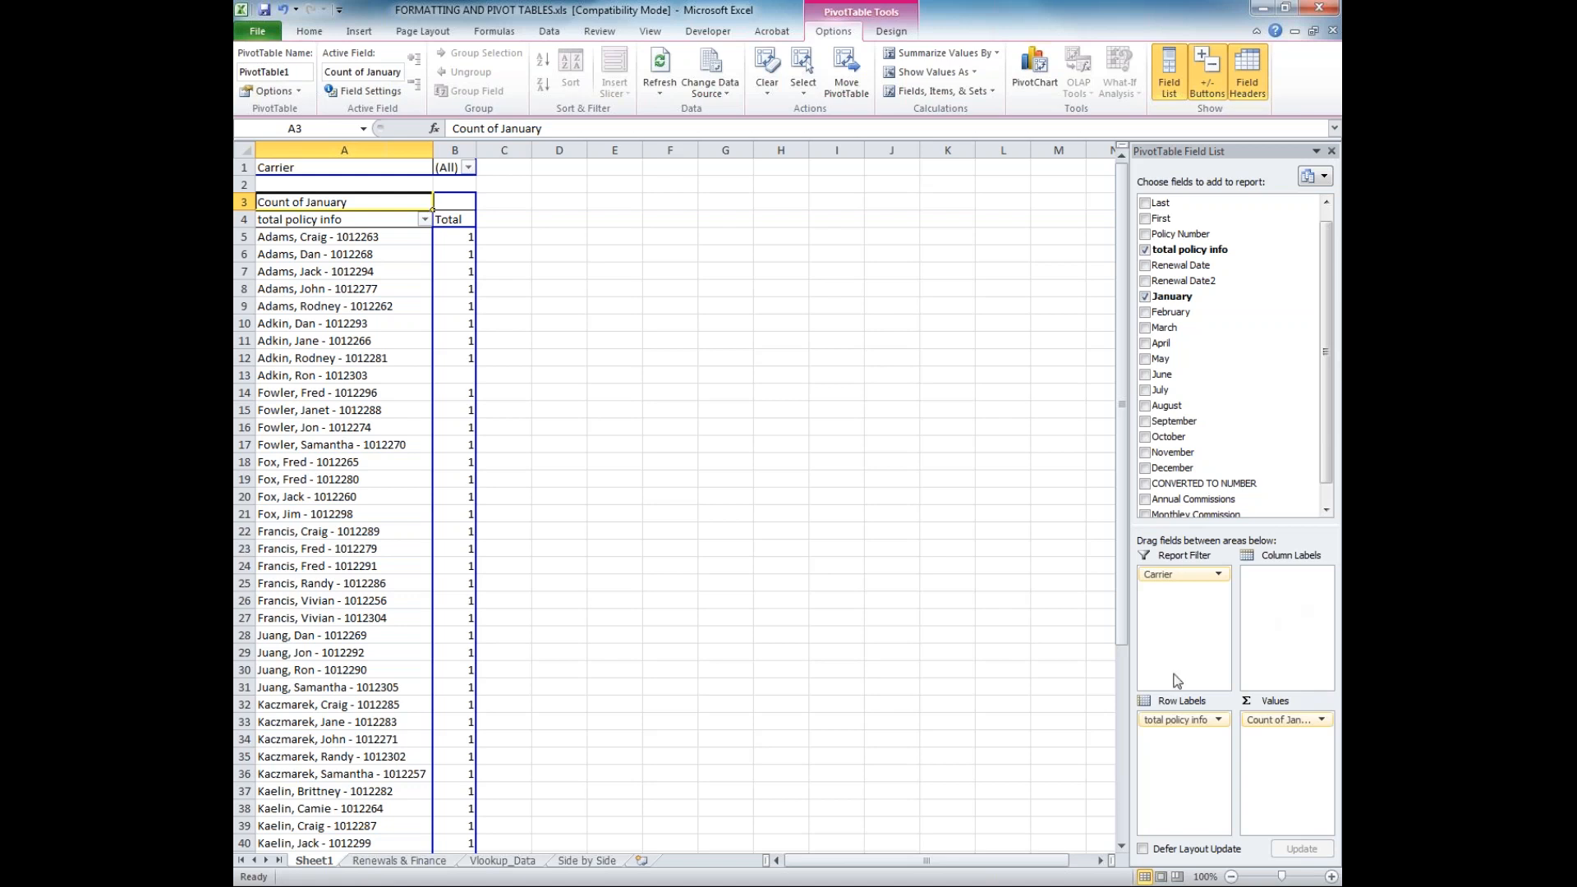
Change the January value field to summarize by Sum
{"action": "left_click", "coordinate": [1317, 721]}
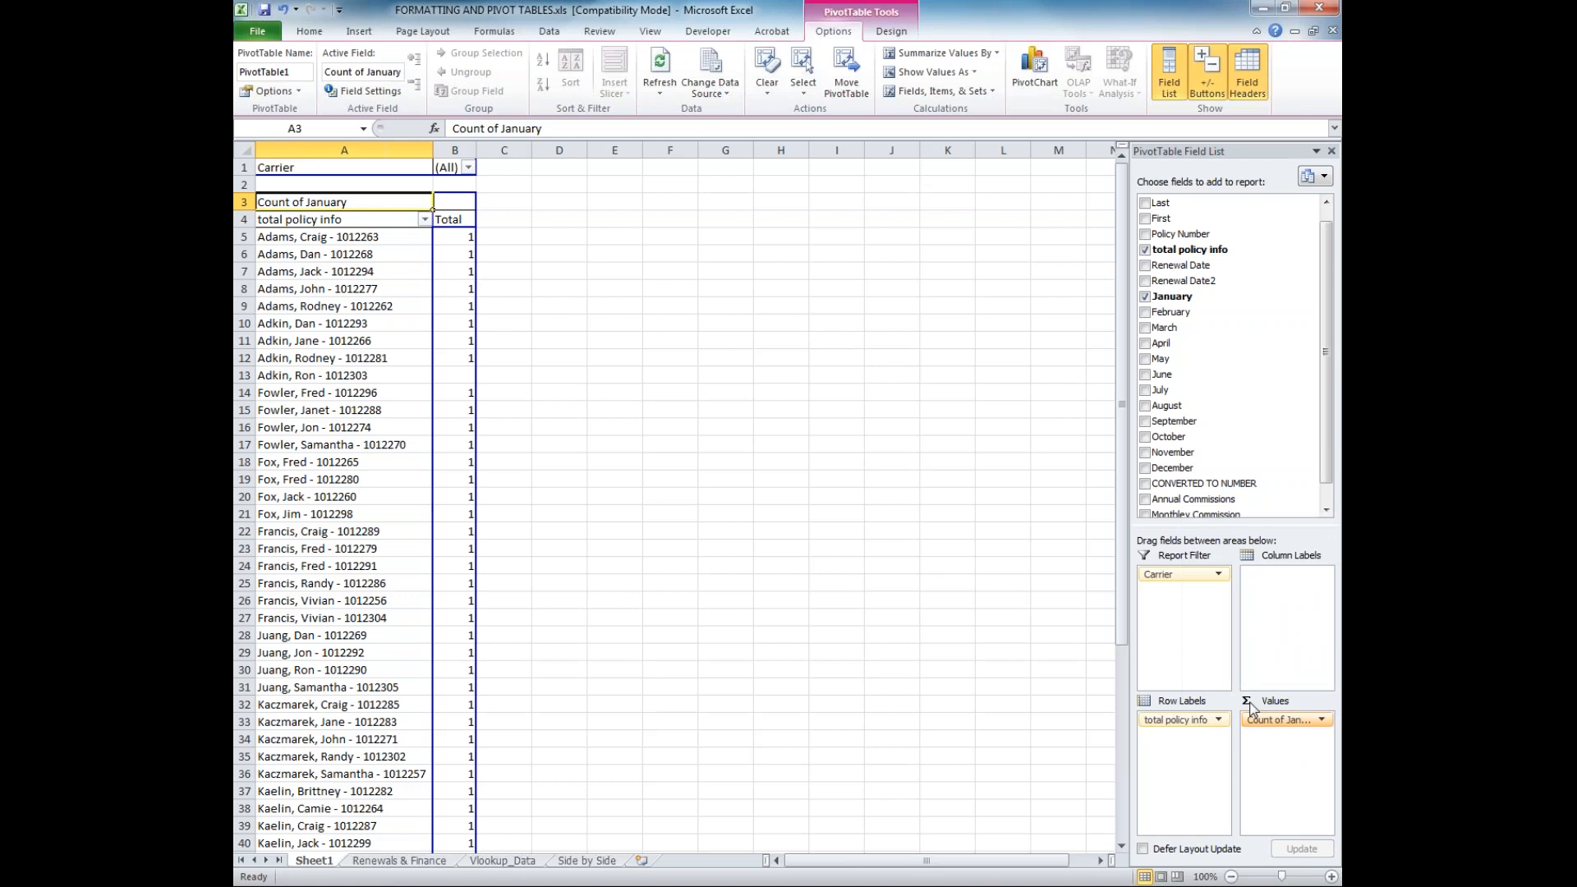
{"action": "left_click", "coordinate": [1253, 701]}
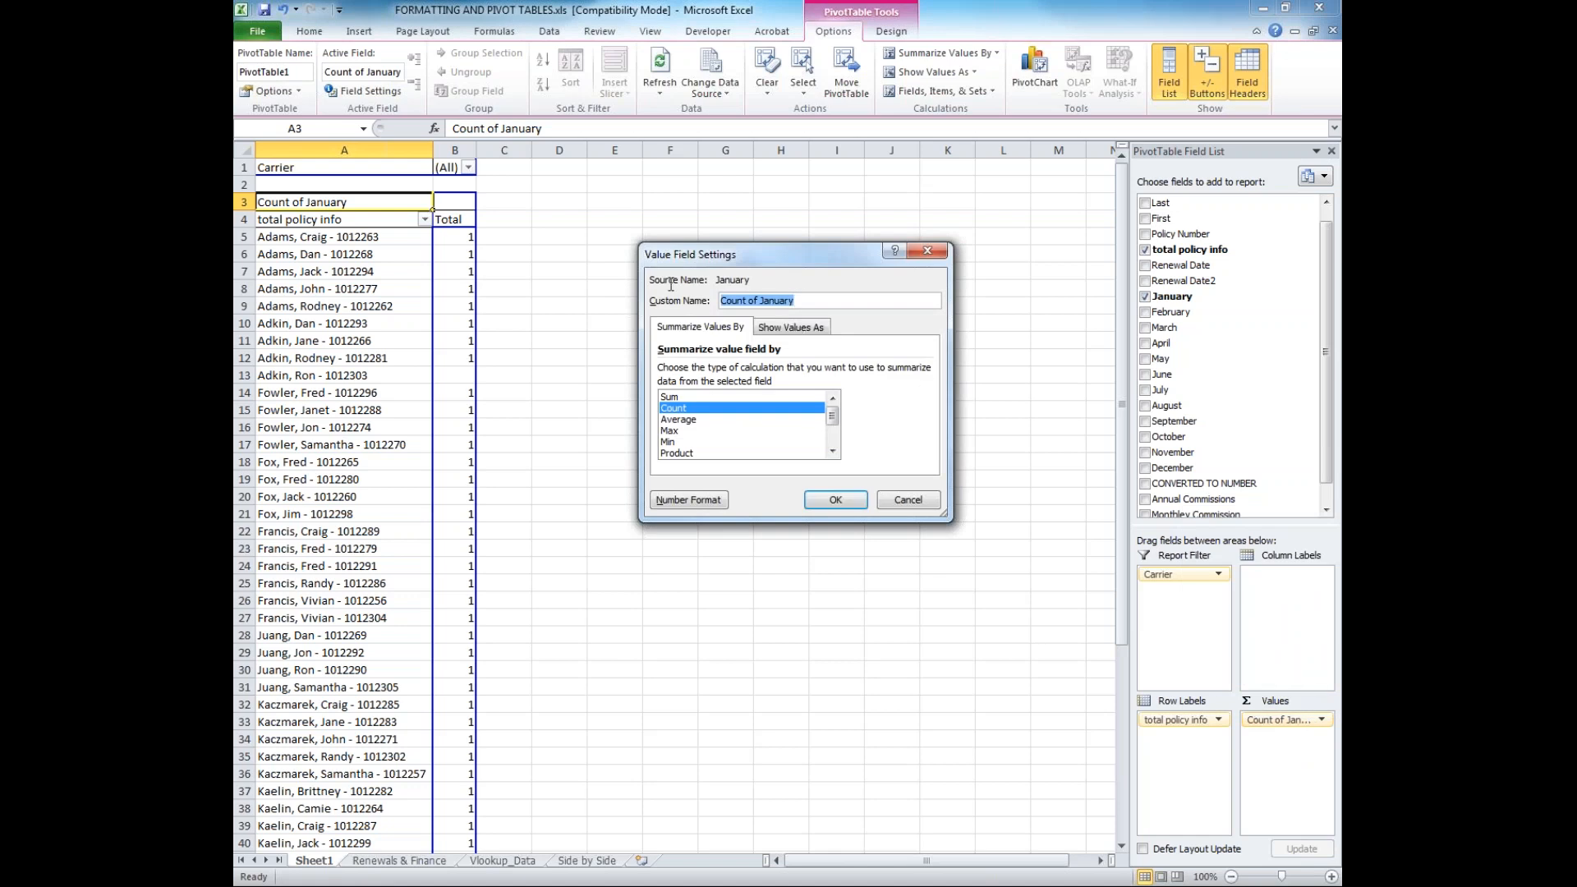
{"action": "left_click", "coordinate": [790, 327]}
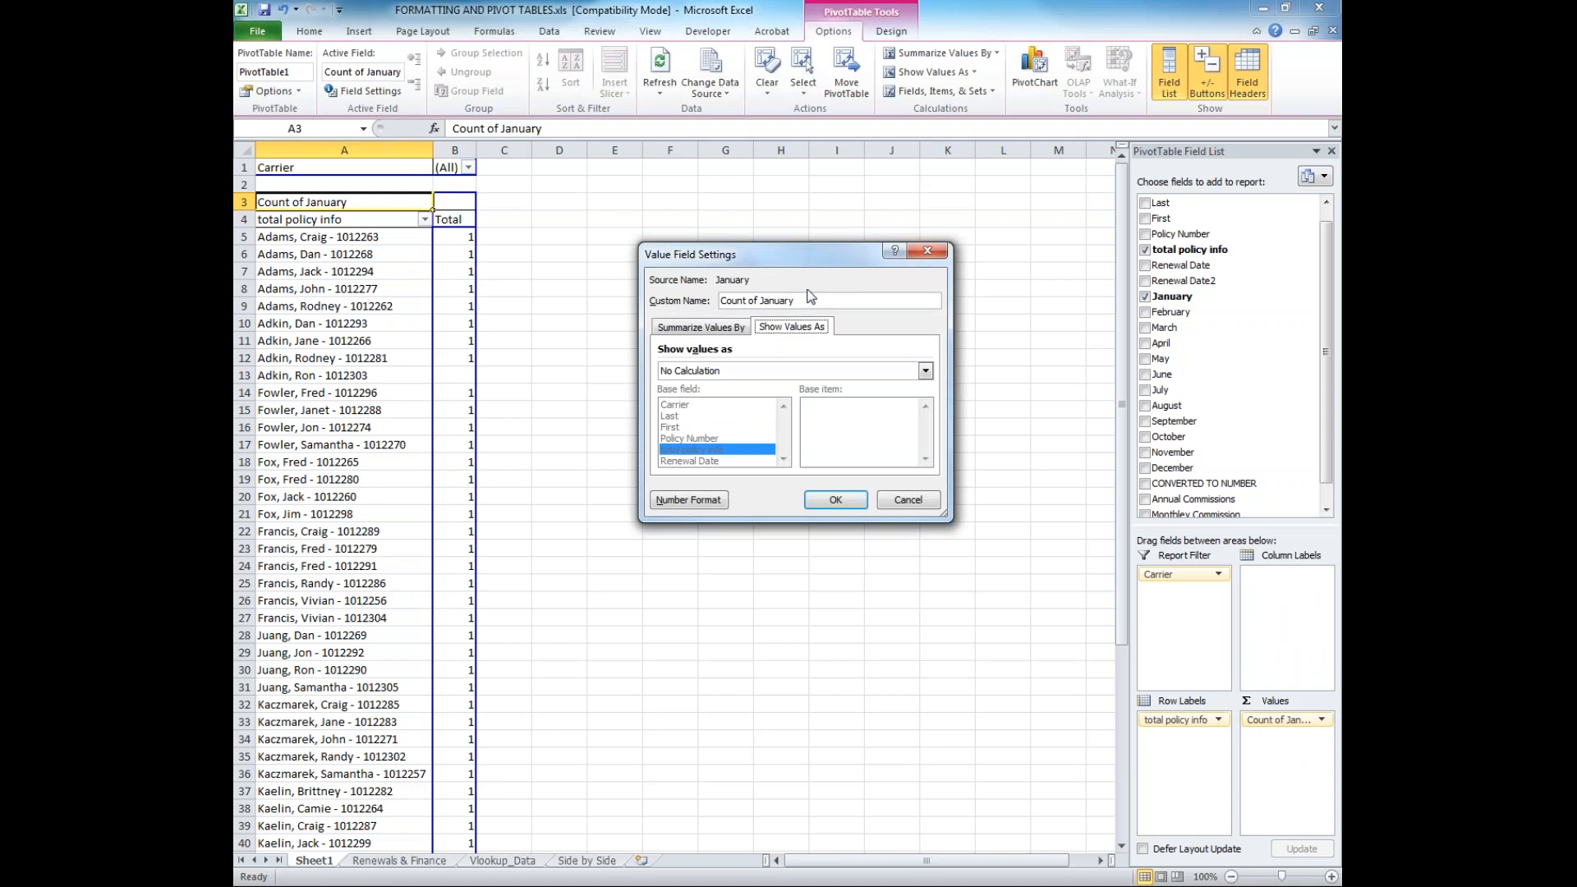
{"action": "left_click", "coordinate": [729, 329]}
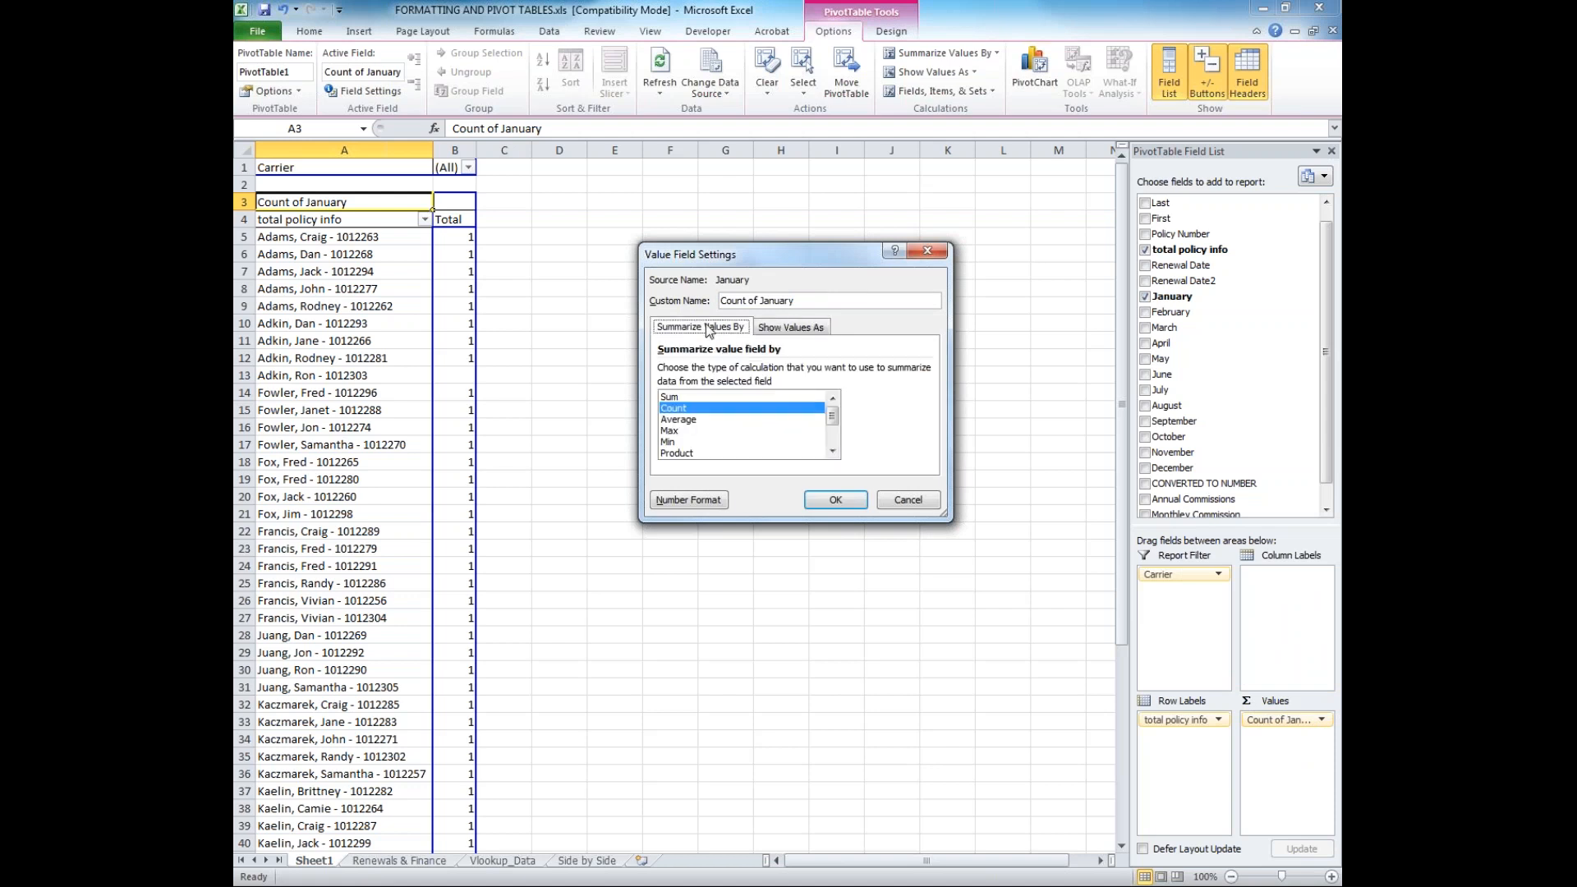
{"action": "left_click", "coordinate": [700, 397]}
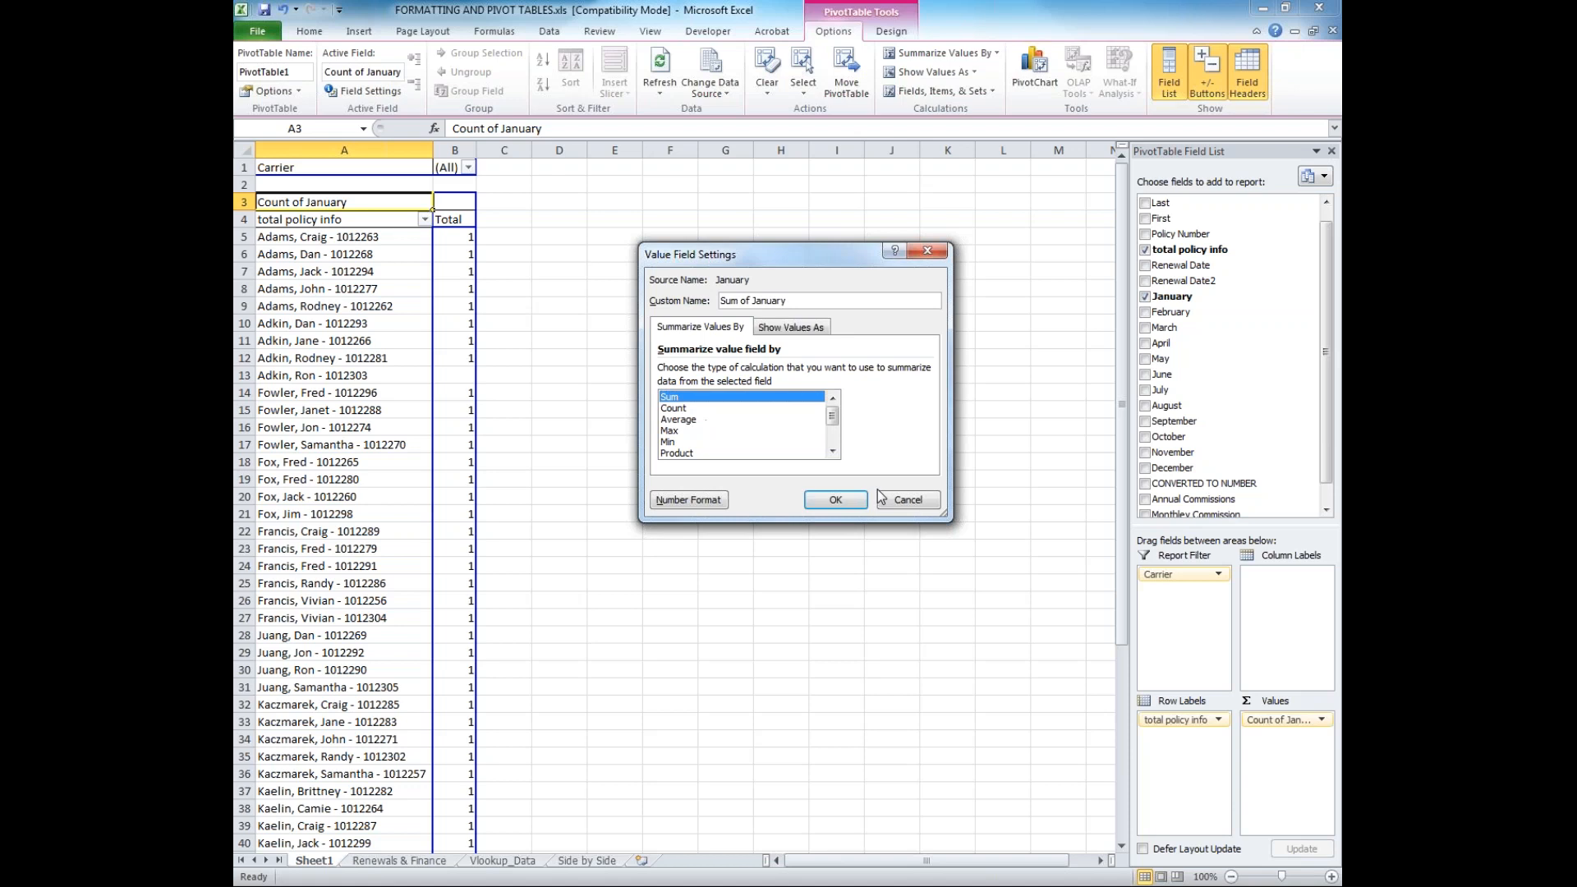
{"action": "left_click", "coordinate": [854, 502]}
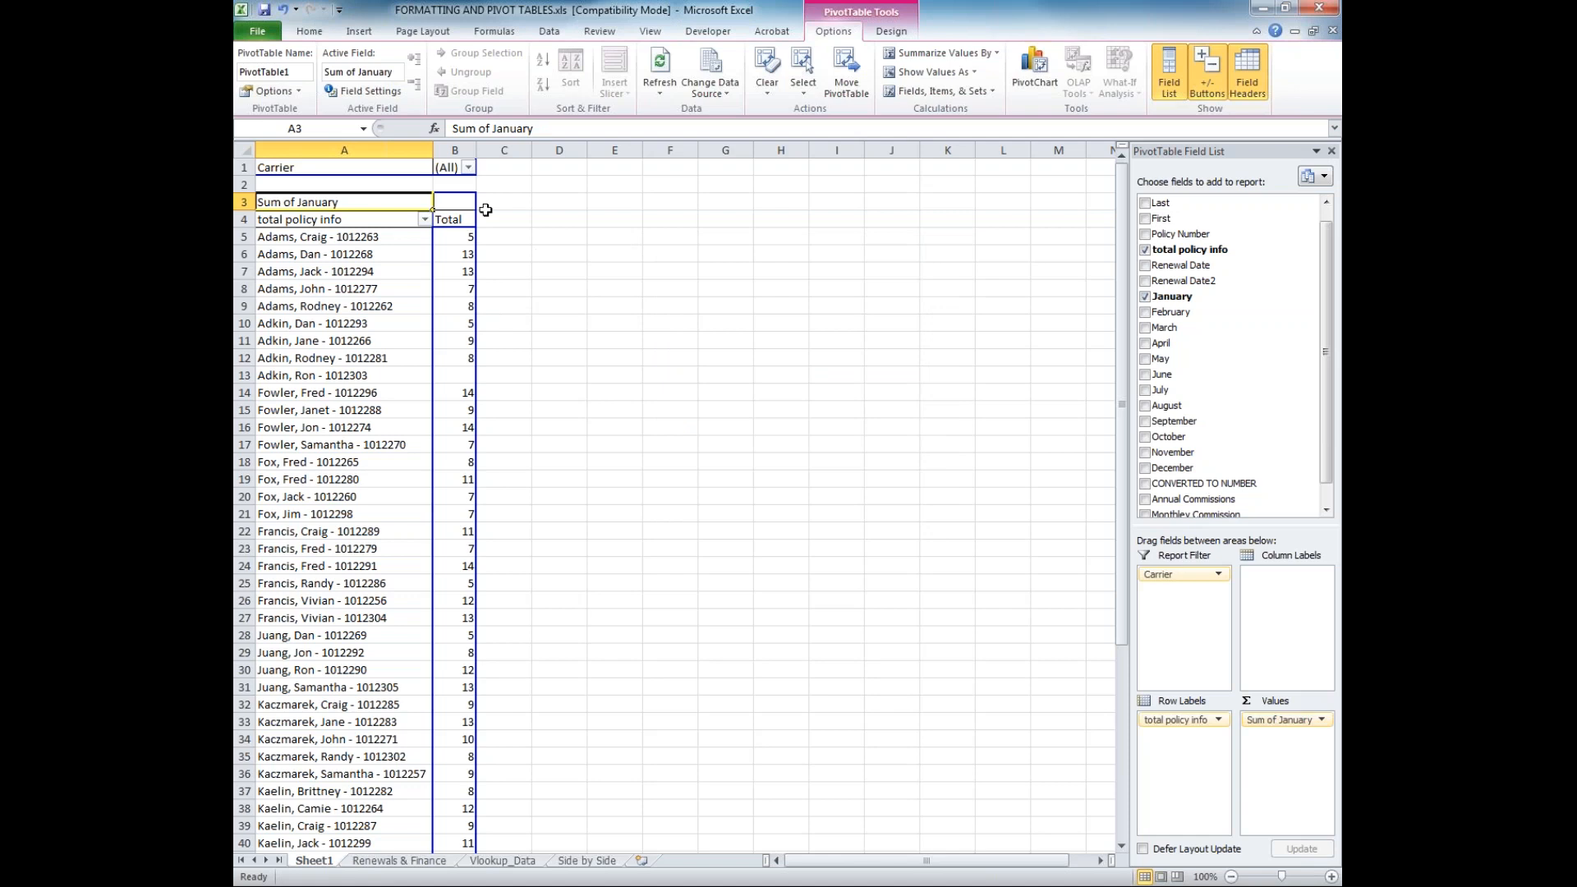
Filter the PivotTable's Carrier report filter to multiple items, Ft. Dearborn and Medical Mutual
{"action": "left_click", "coordinate": [468, 168]}
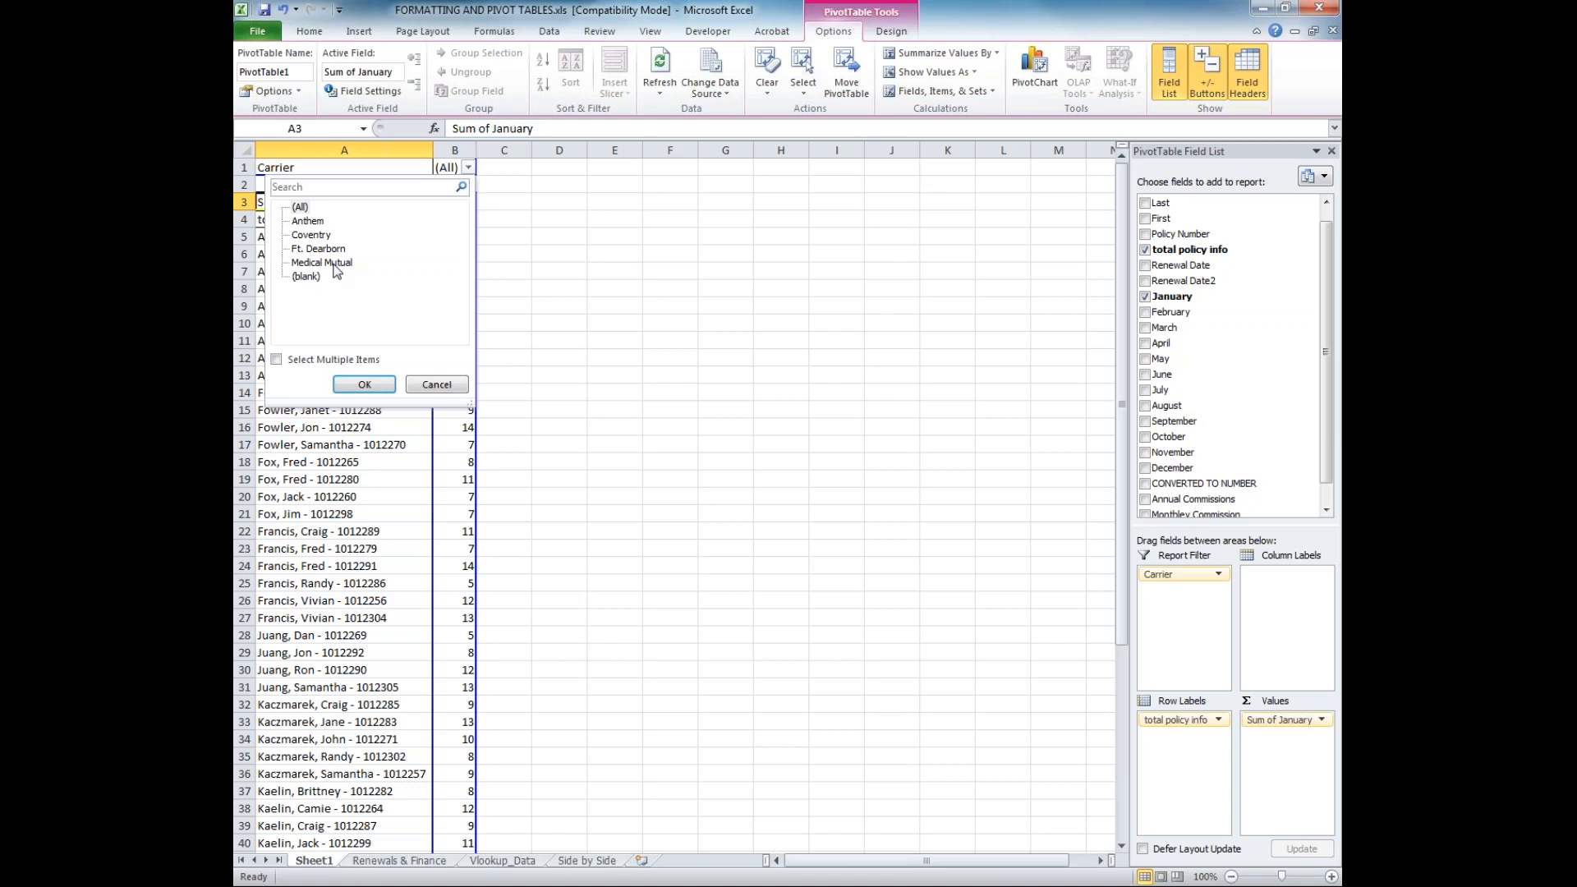
{"action": "left_click", "coordinate": [277, 360]}
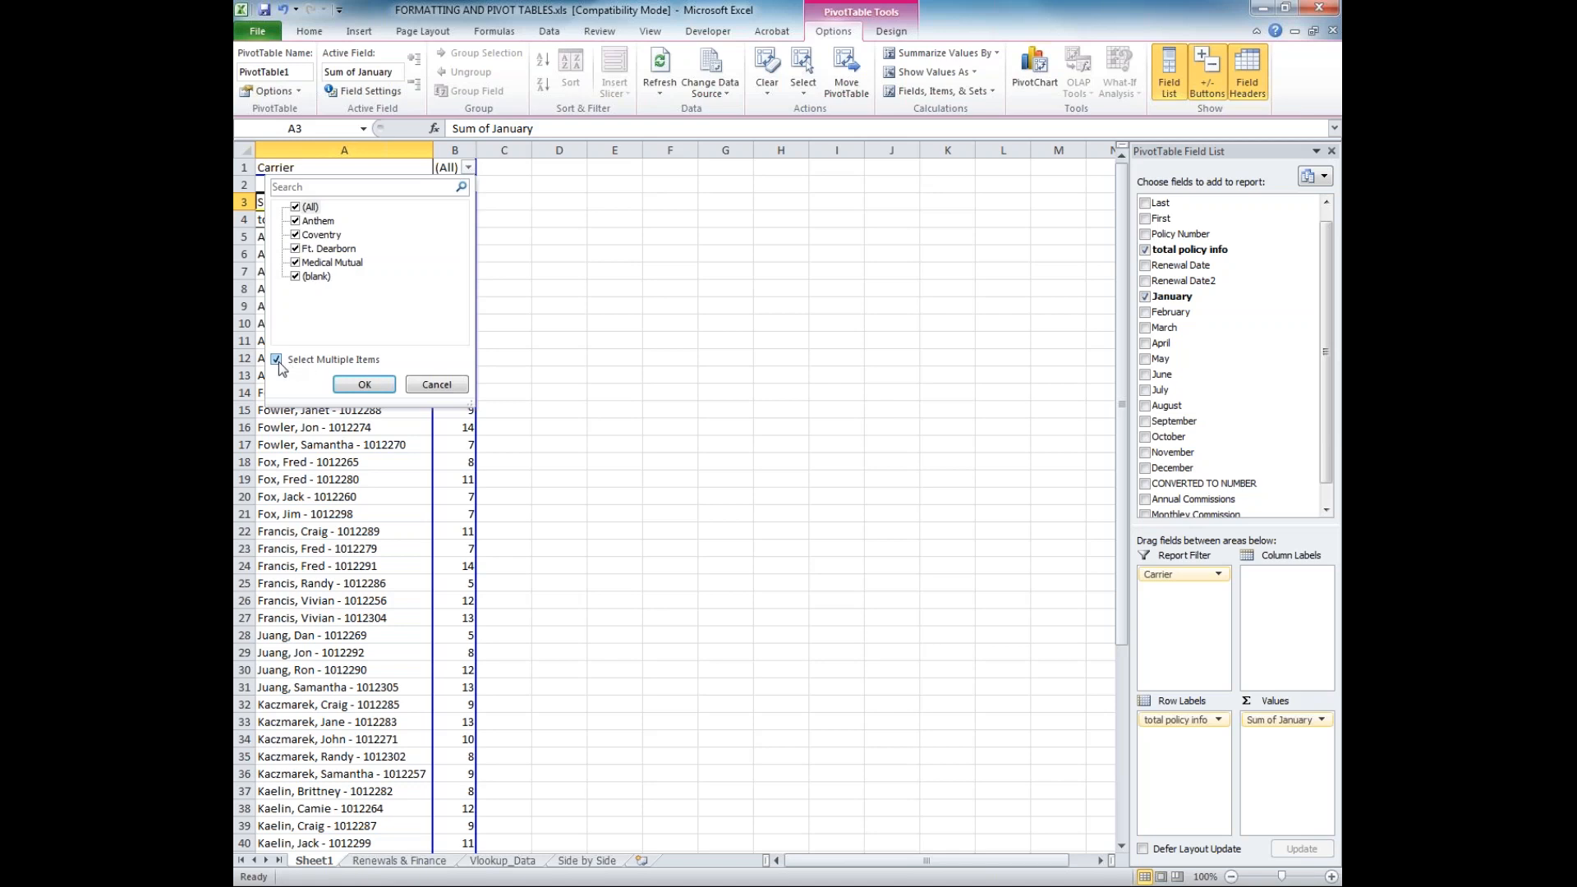
{"action": "left_click", "coordinate": [278, 360]}
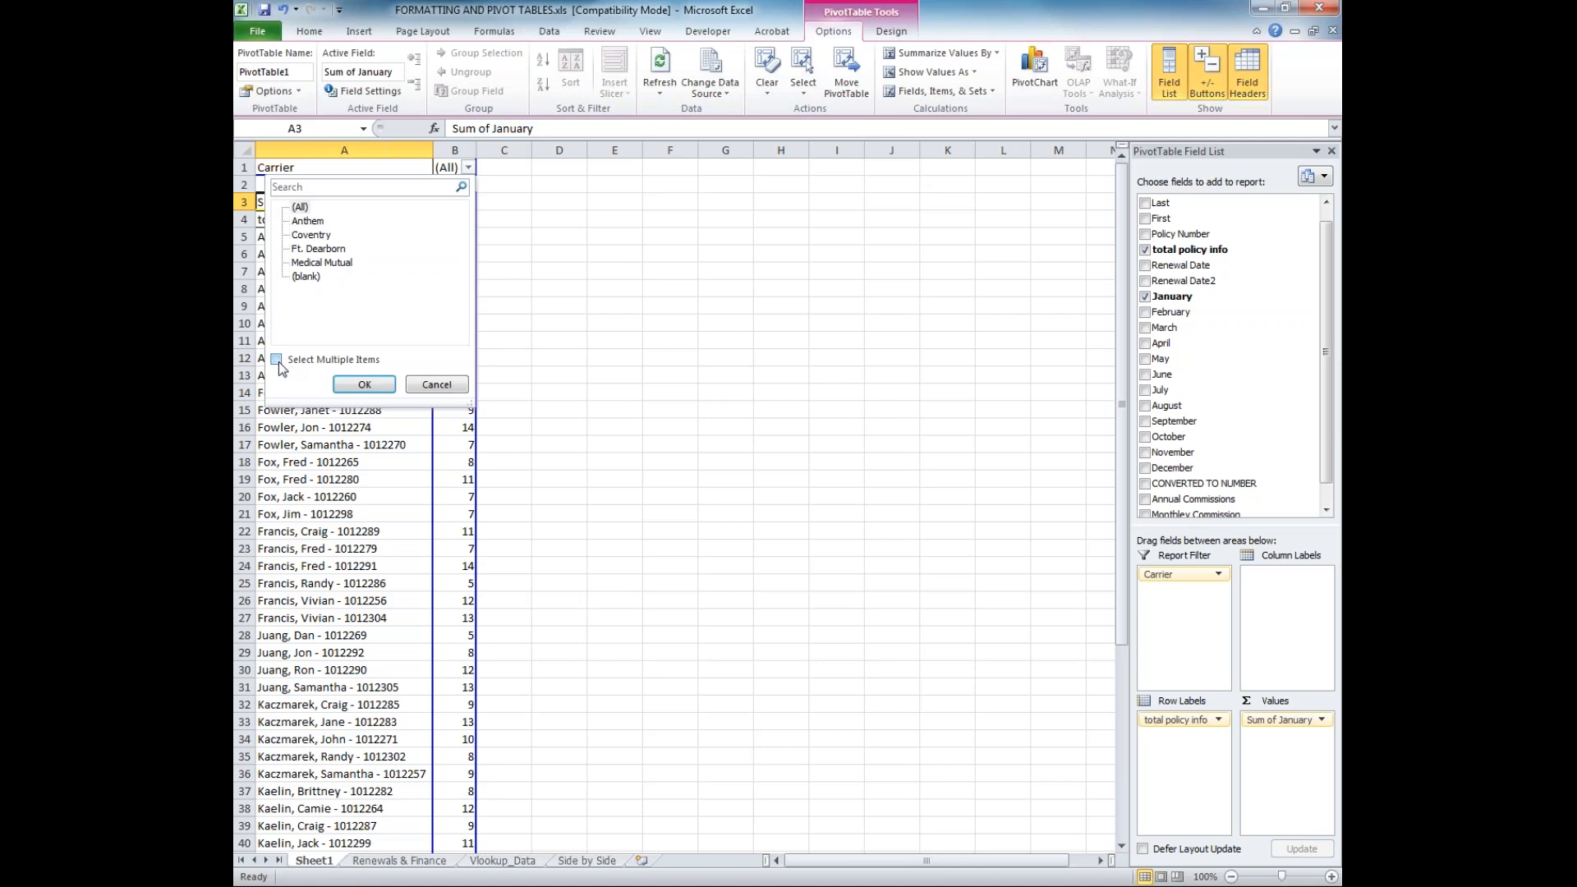
{"action": "left_click", "coordinate": [298, 208]}
{"action": "left_click", "coordinate": [302, 223]}
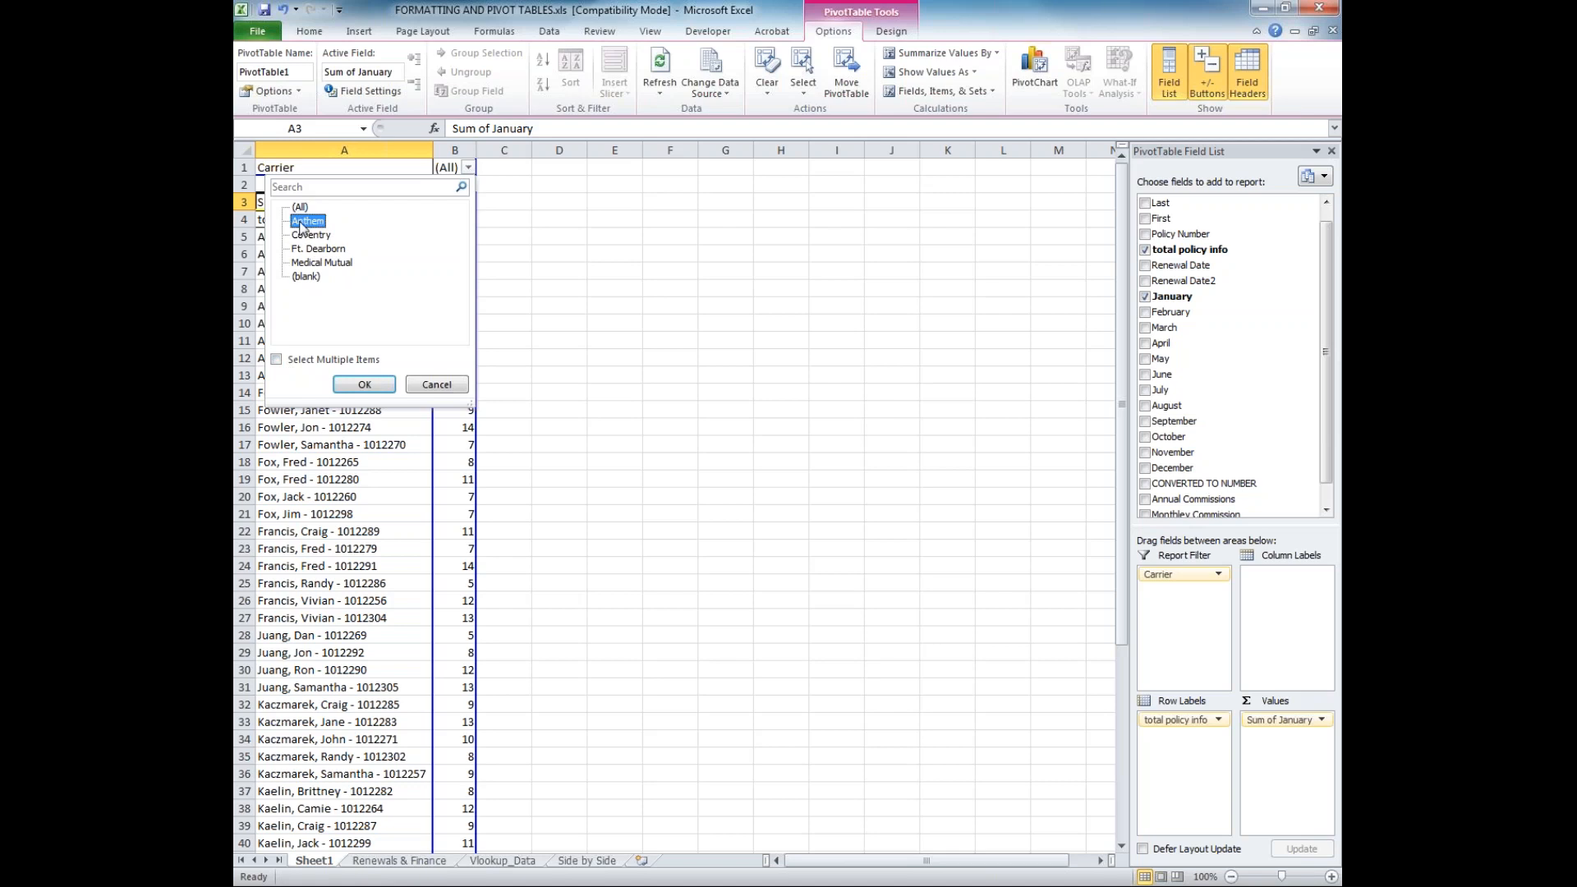
{"action": "left_click", "coordinate": [312, 264]}
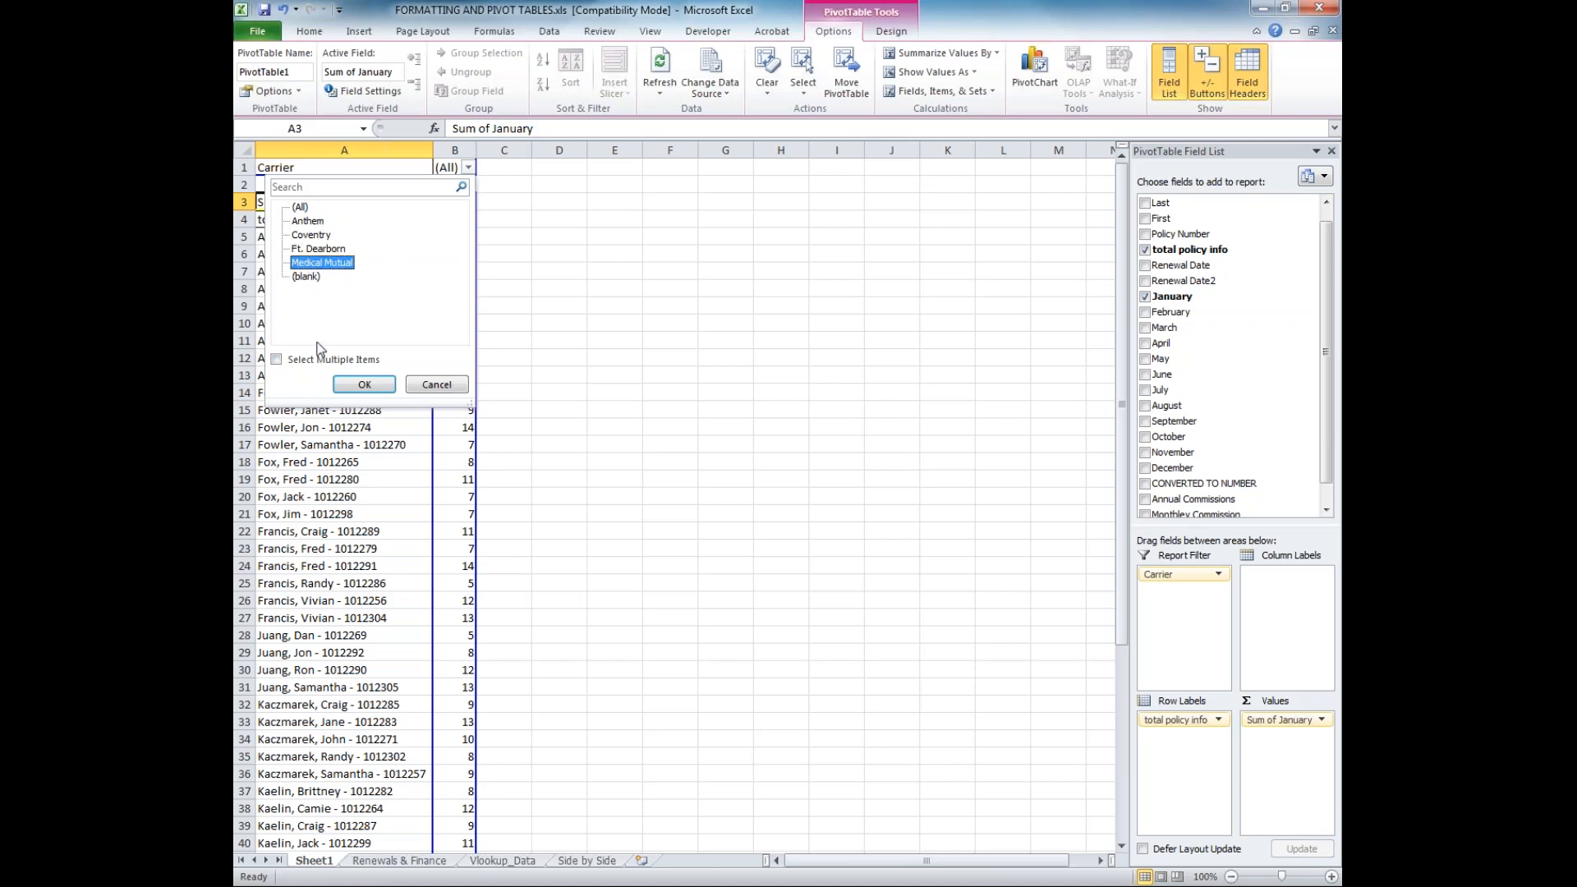
{"action": "left_click", "coordinate": [278, 360]}
{"action": "left_click", "coordinate": [297, 249]}
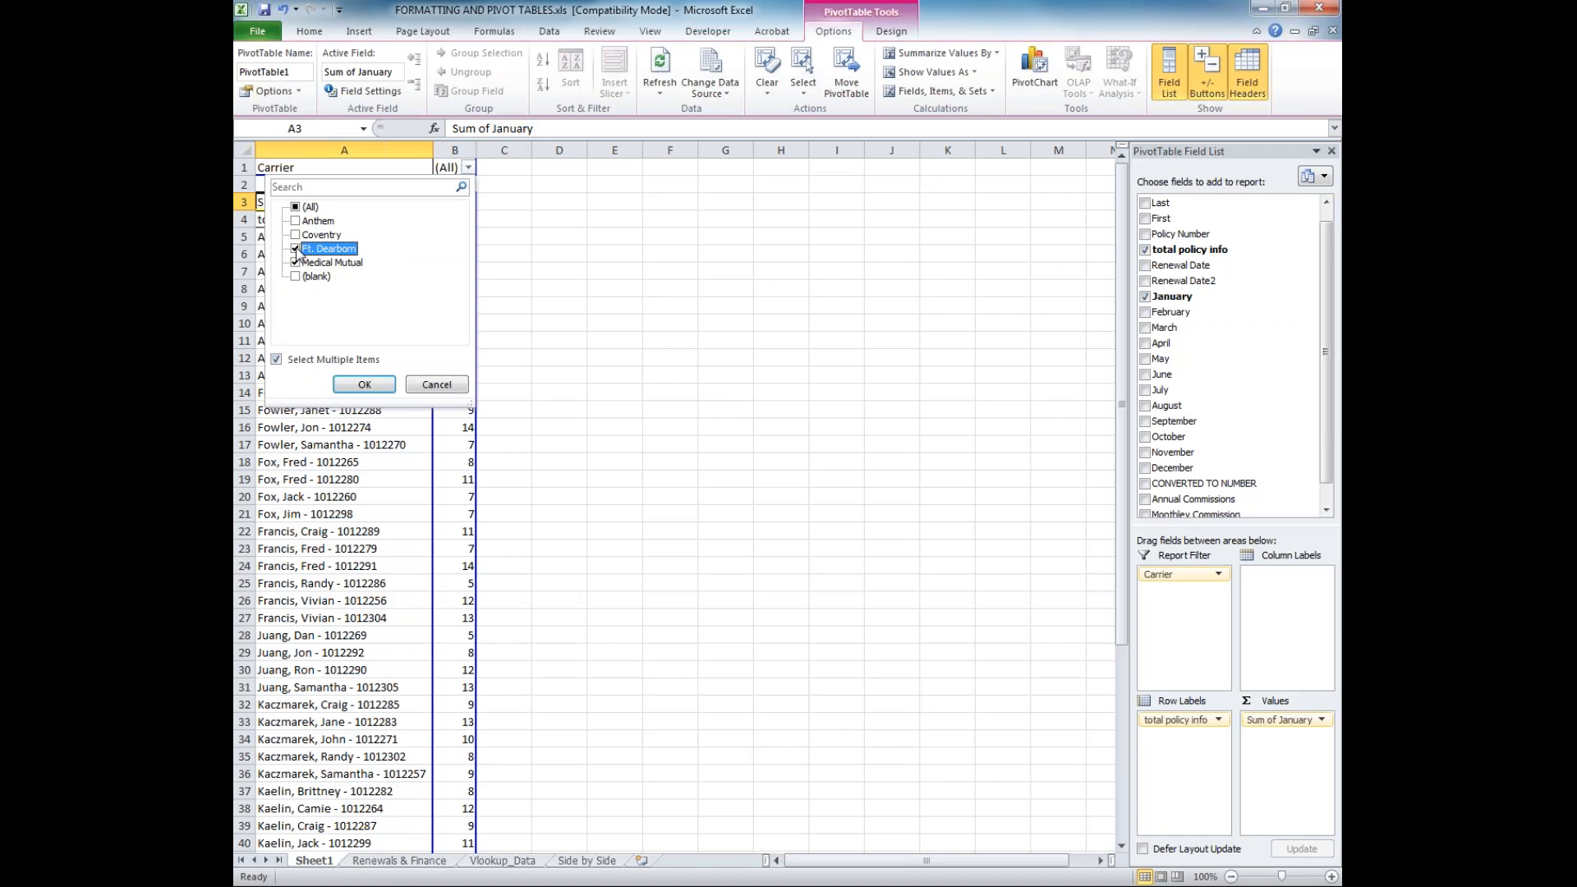
{"action": "left_click", "coordinate": [364, 384]}
Examine the filtered PivotTable down to its grand total and check which carriers are selected in the report filter
{"action": "scroll", "coordinate": [443, 338], "scroll_direction": "down", "scroll_amount": 6}
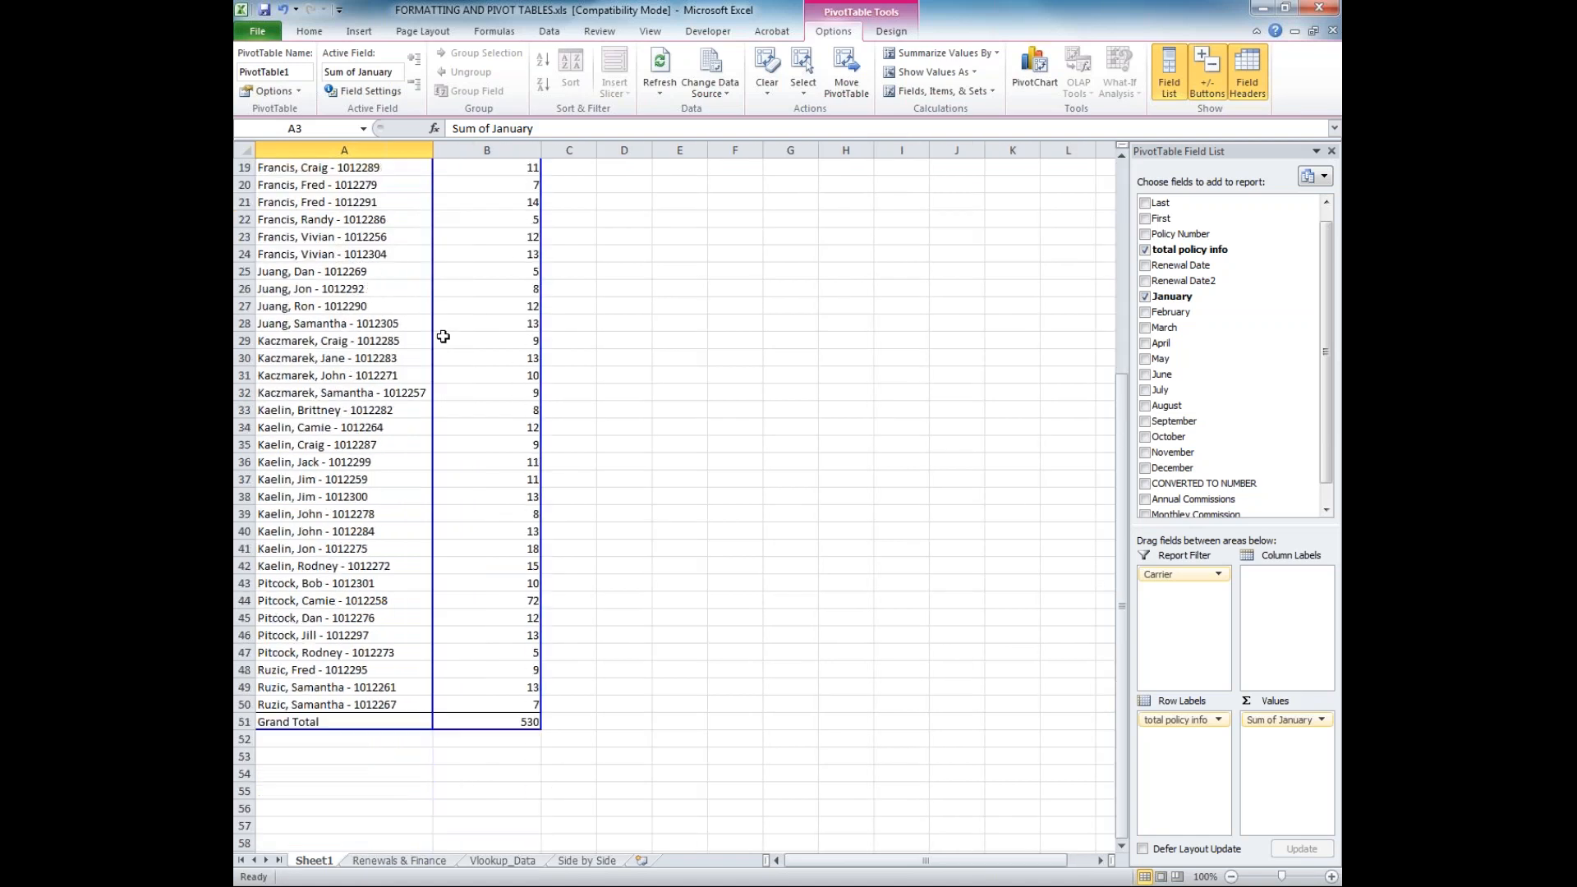
{"action": "scroll", "coordinate": [443, 334], "scroll_direction": "up", "scroll_amount": 6}
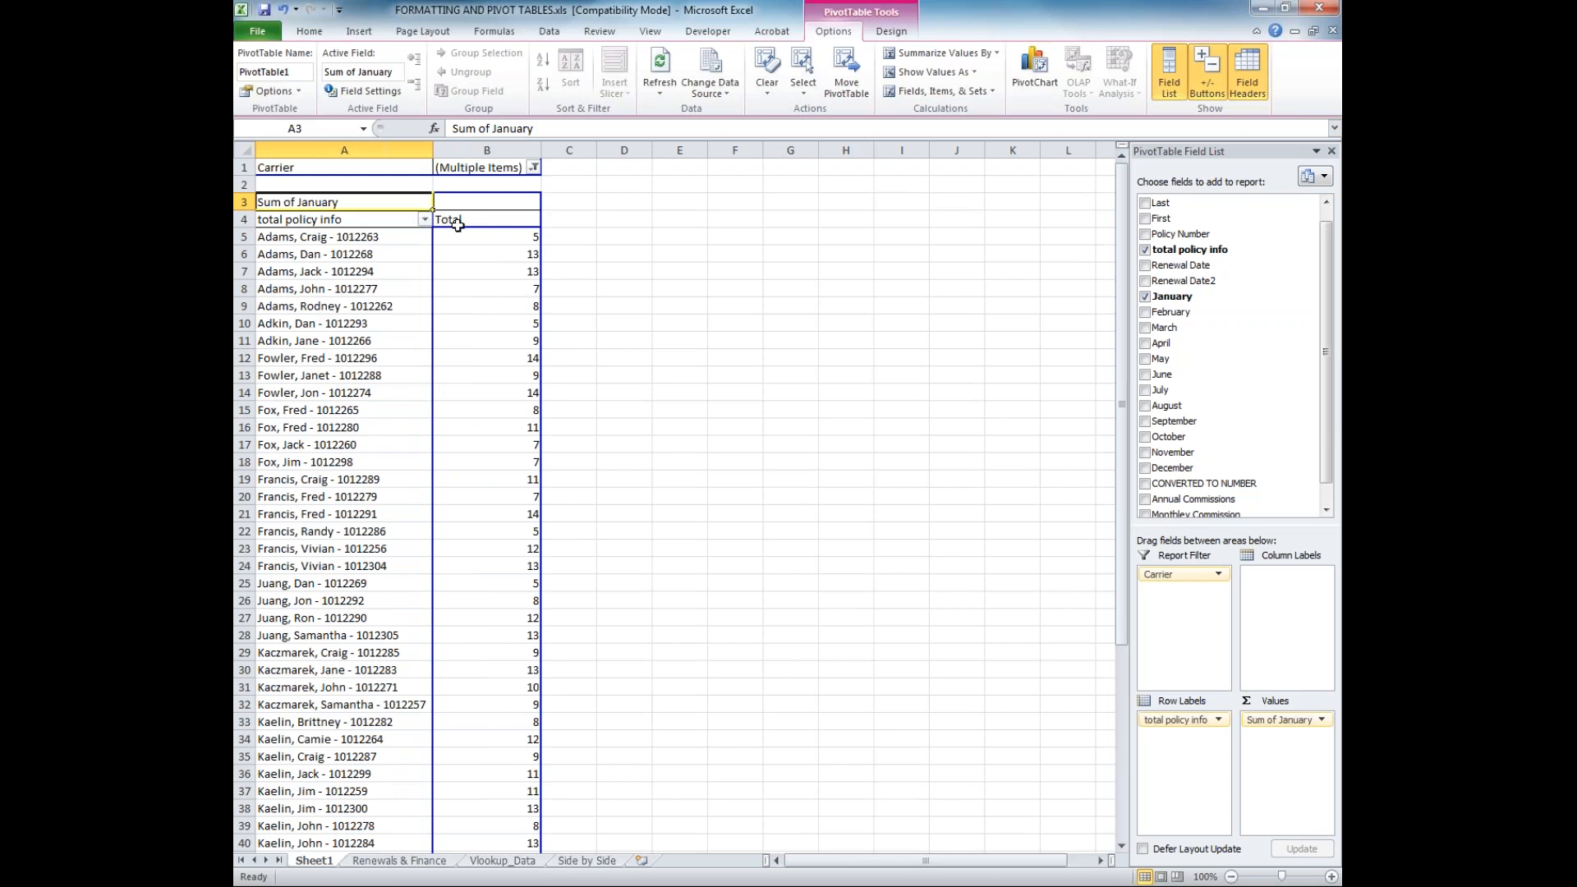
{"action": "mouse_move", "coordinate": [505, 280]}
{"action": "scroll", "coordinate": [267, 444], "scroll_direction": "down", "scroll_amount": 1}
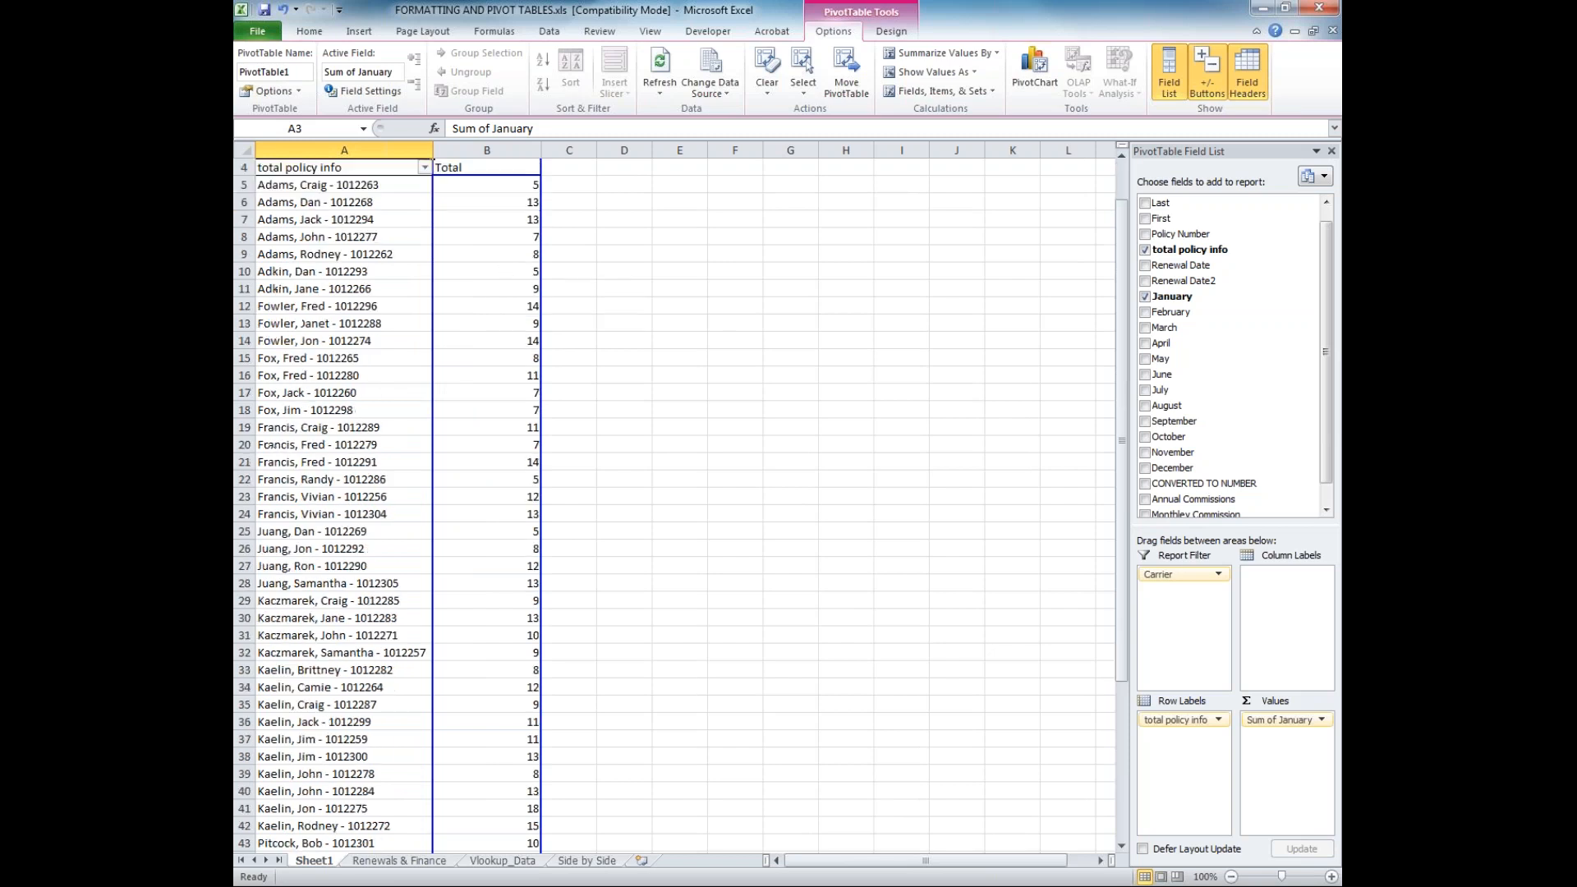
{"action": "scroll", "coordinate": [496, 291], "scroll_direction": "down", "scroll_amount": 5}
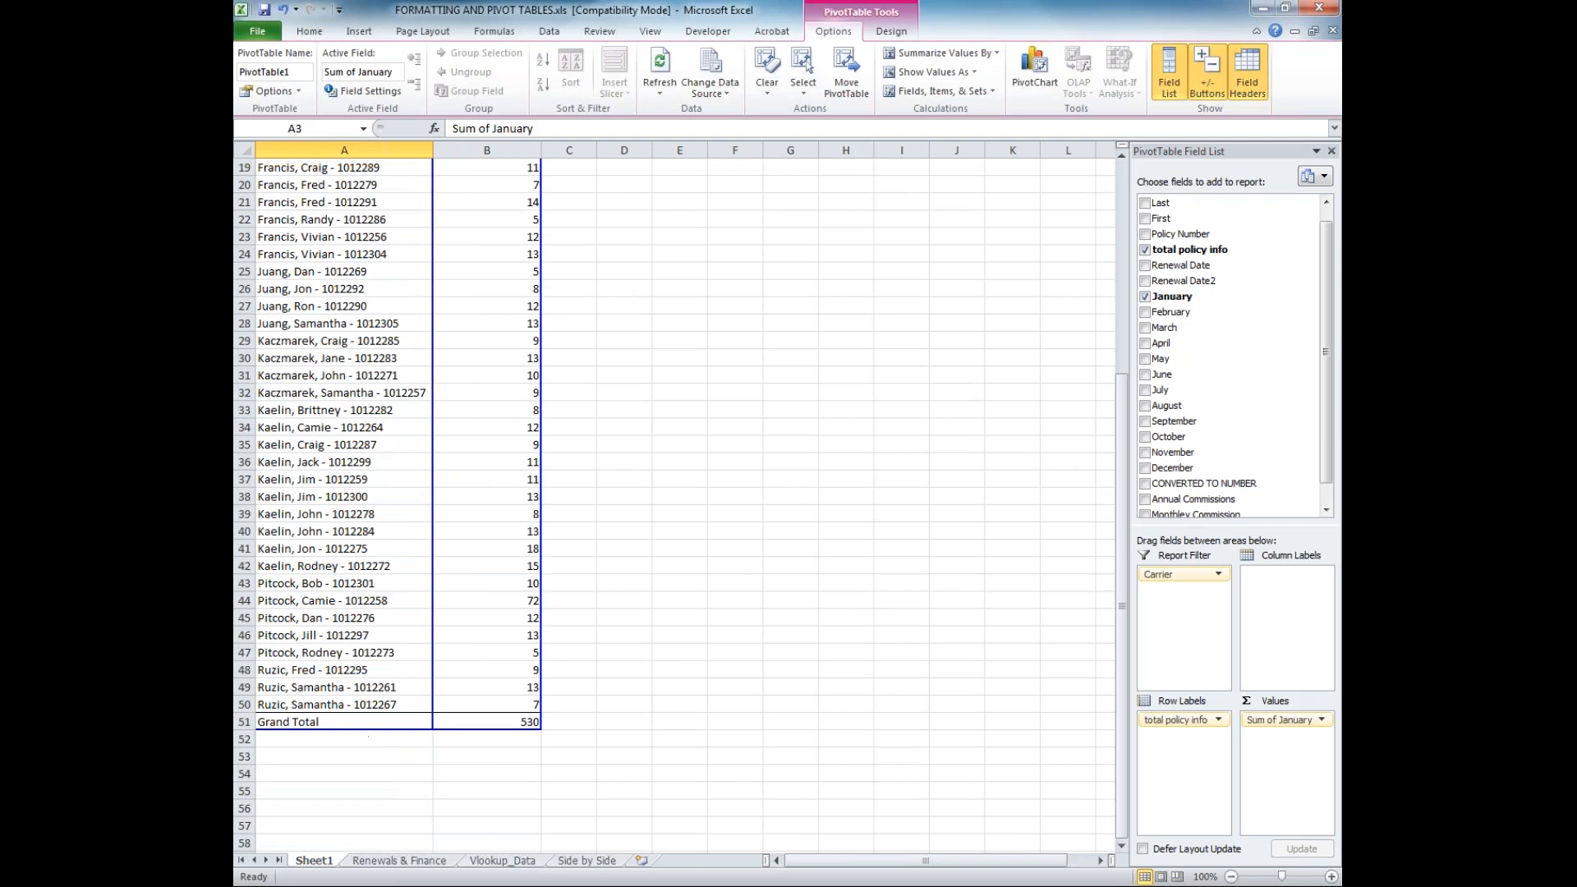
{"action": "scroll", "coordinate": [387, 501], "scroll_direction": "up", "scroll_amount": 6}
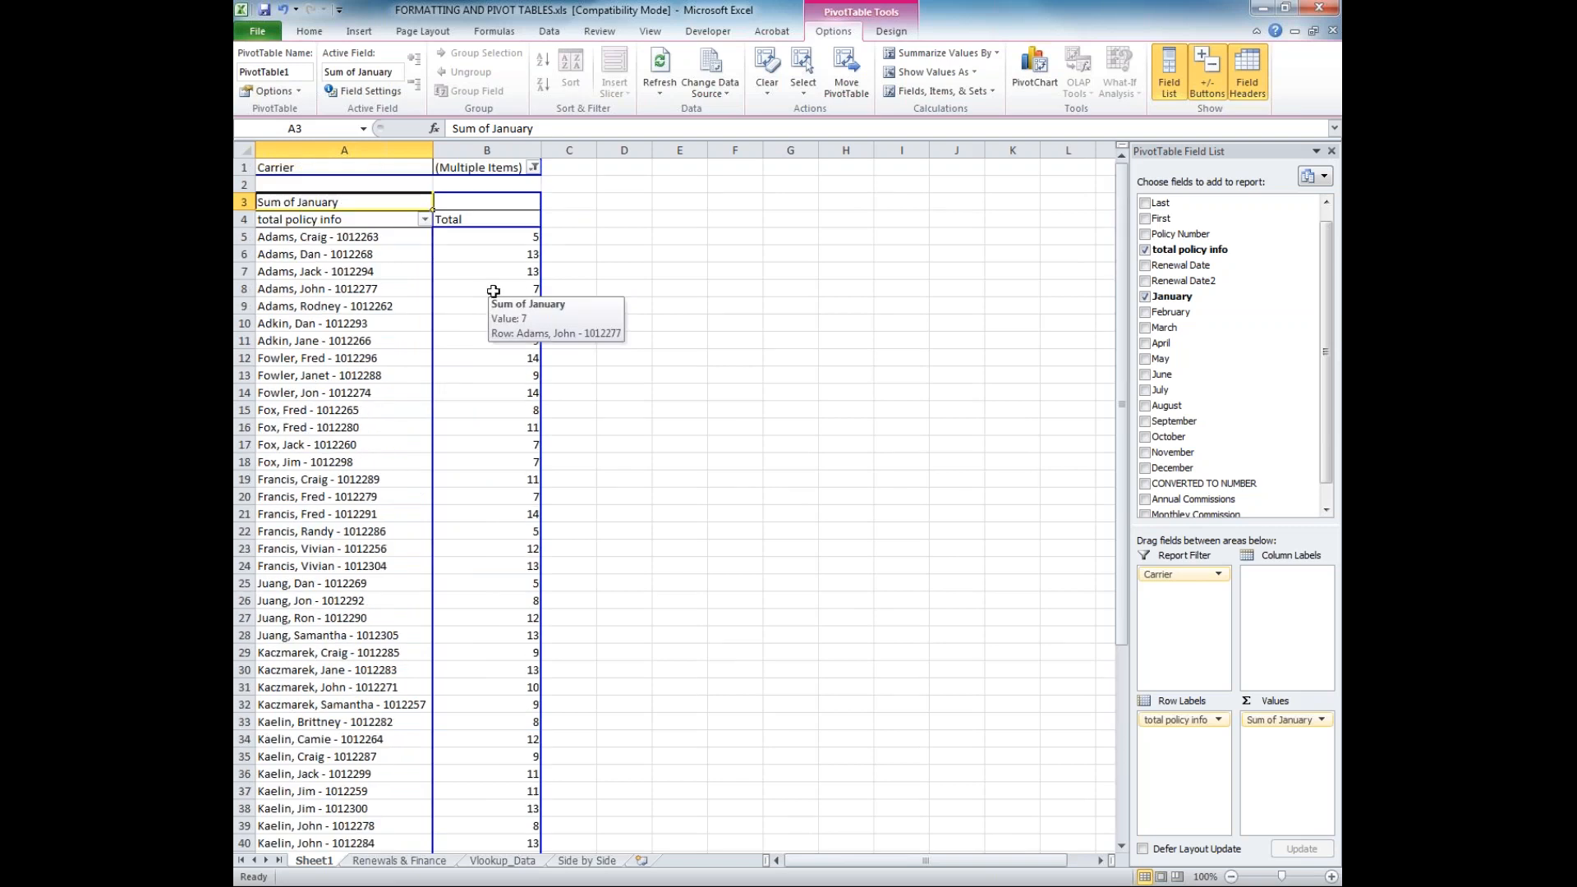
{"action": "left_click", "coordinate": [534, 168]}
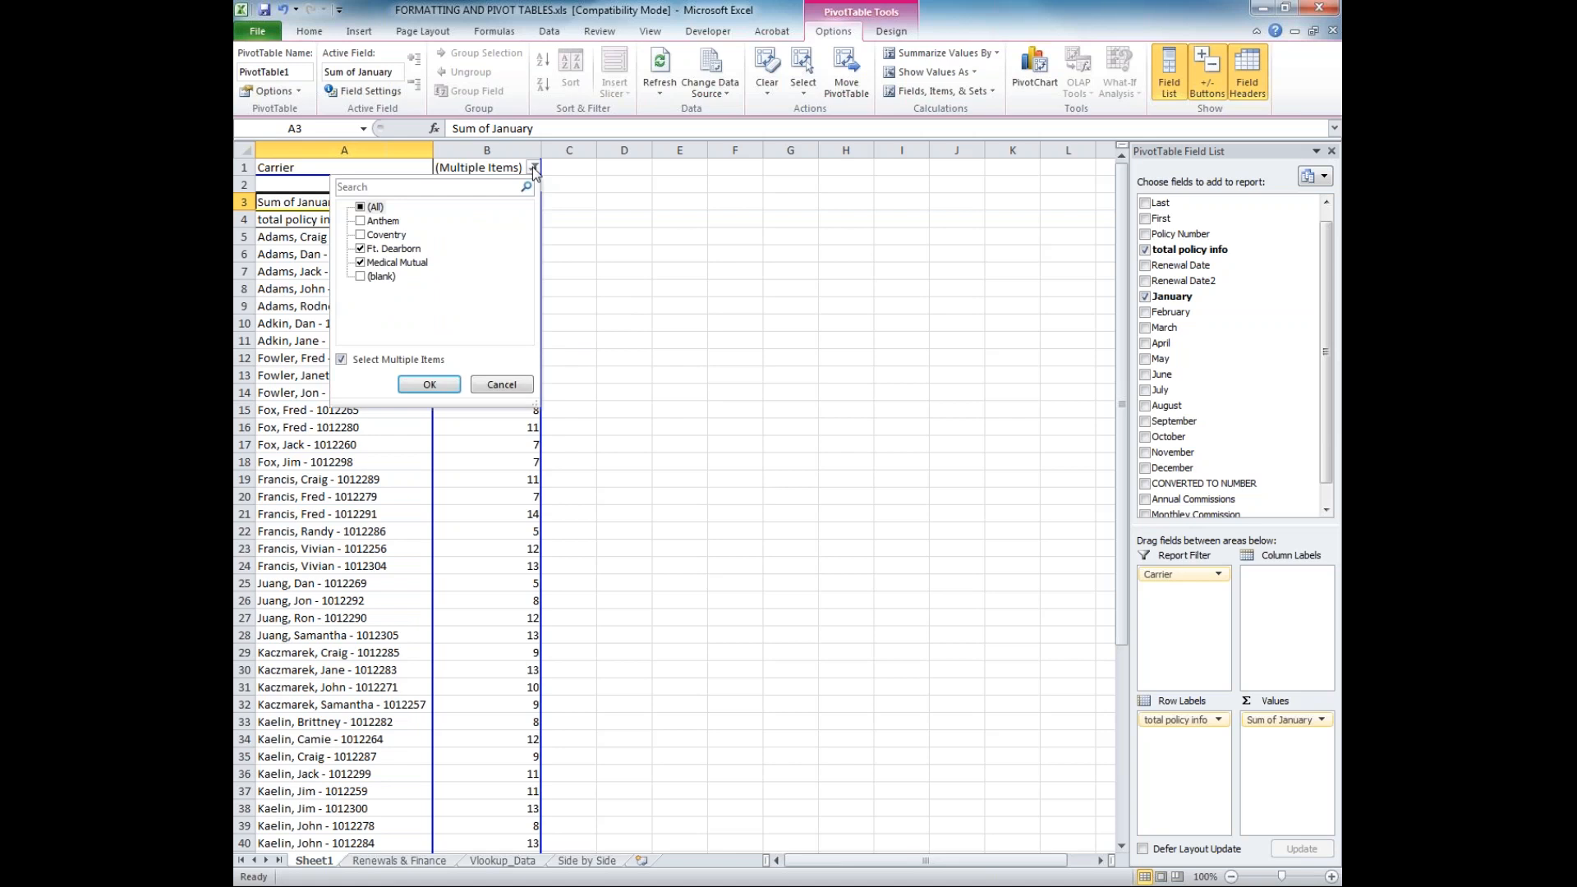
{"action": "left_click", "coordinate": [532, 166]}
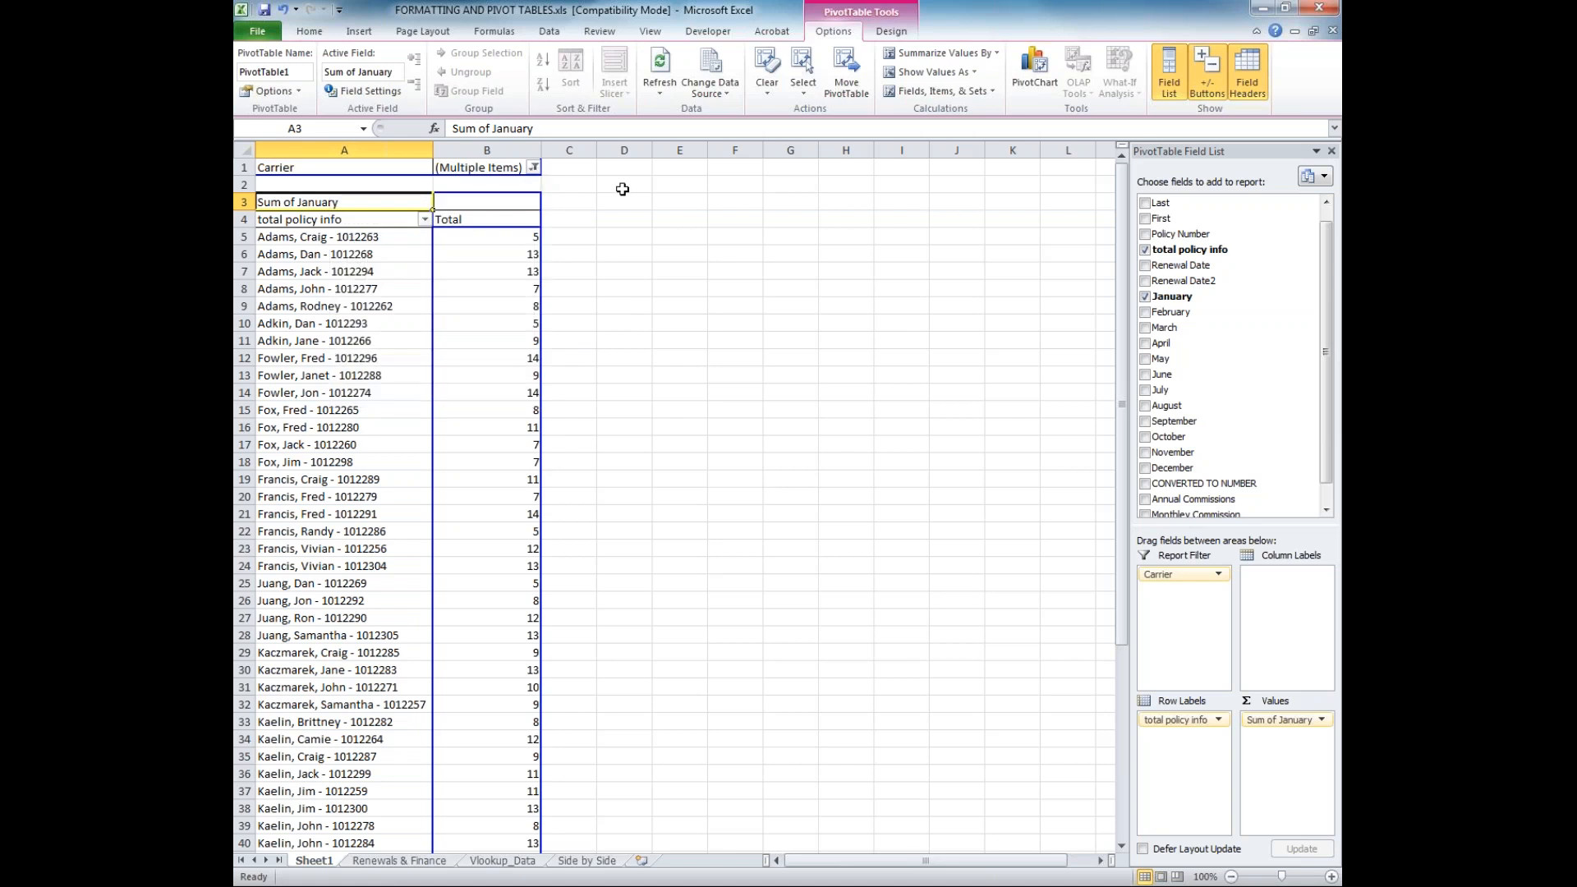
Insert a clustered column PivotChart based on the PivotTable
{"action": "left_click", "coordinate": [333, 237]}
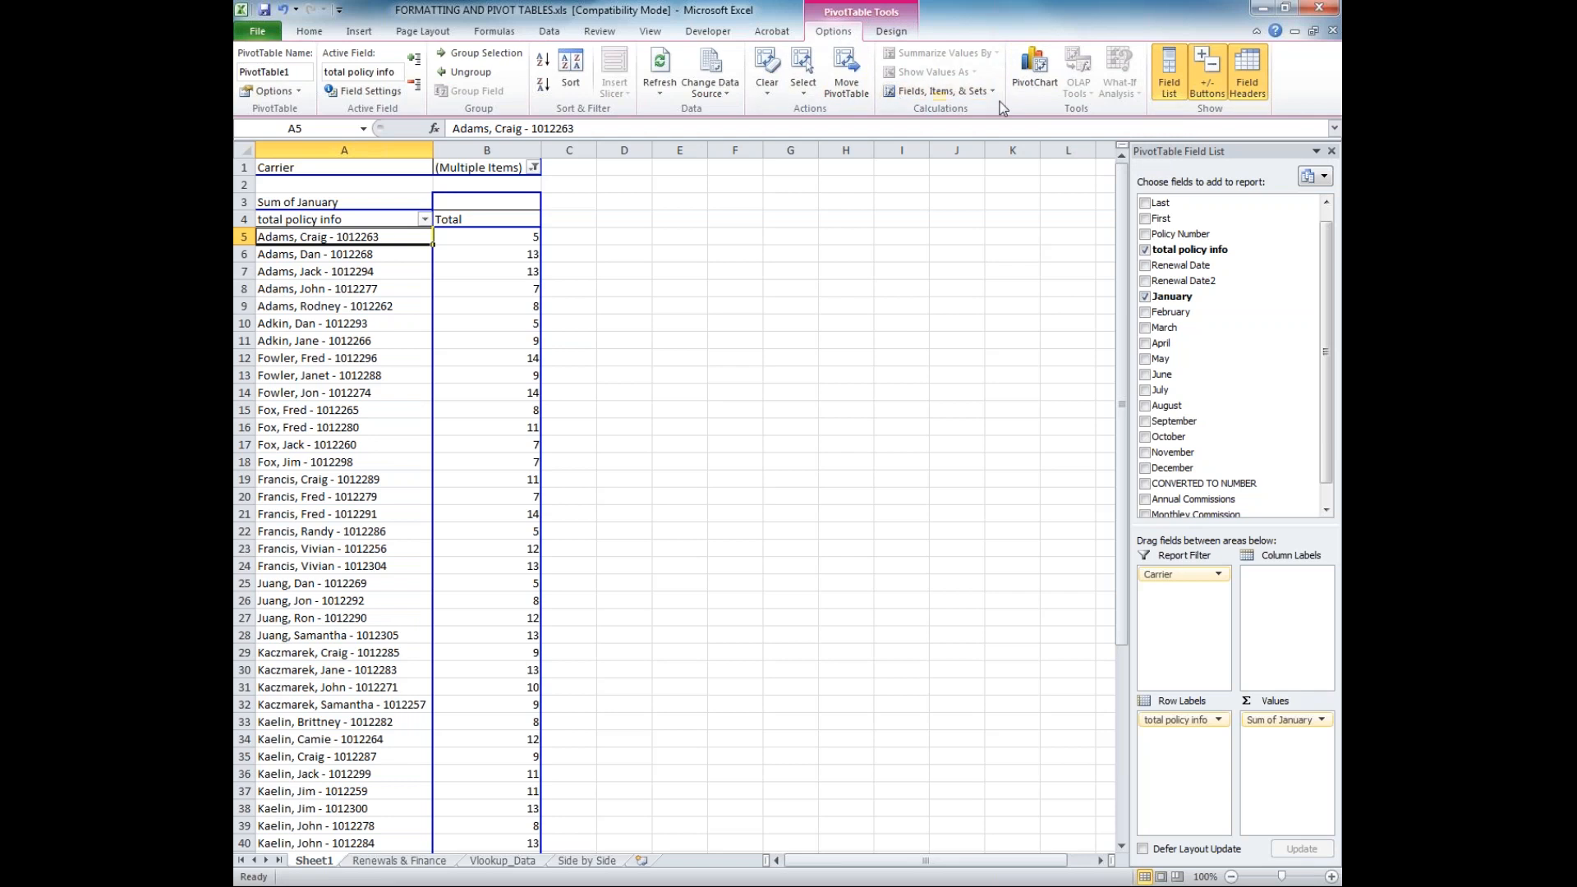
{"action": "left_click", "coordinate": [1034, 70]}
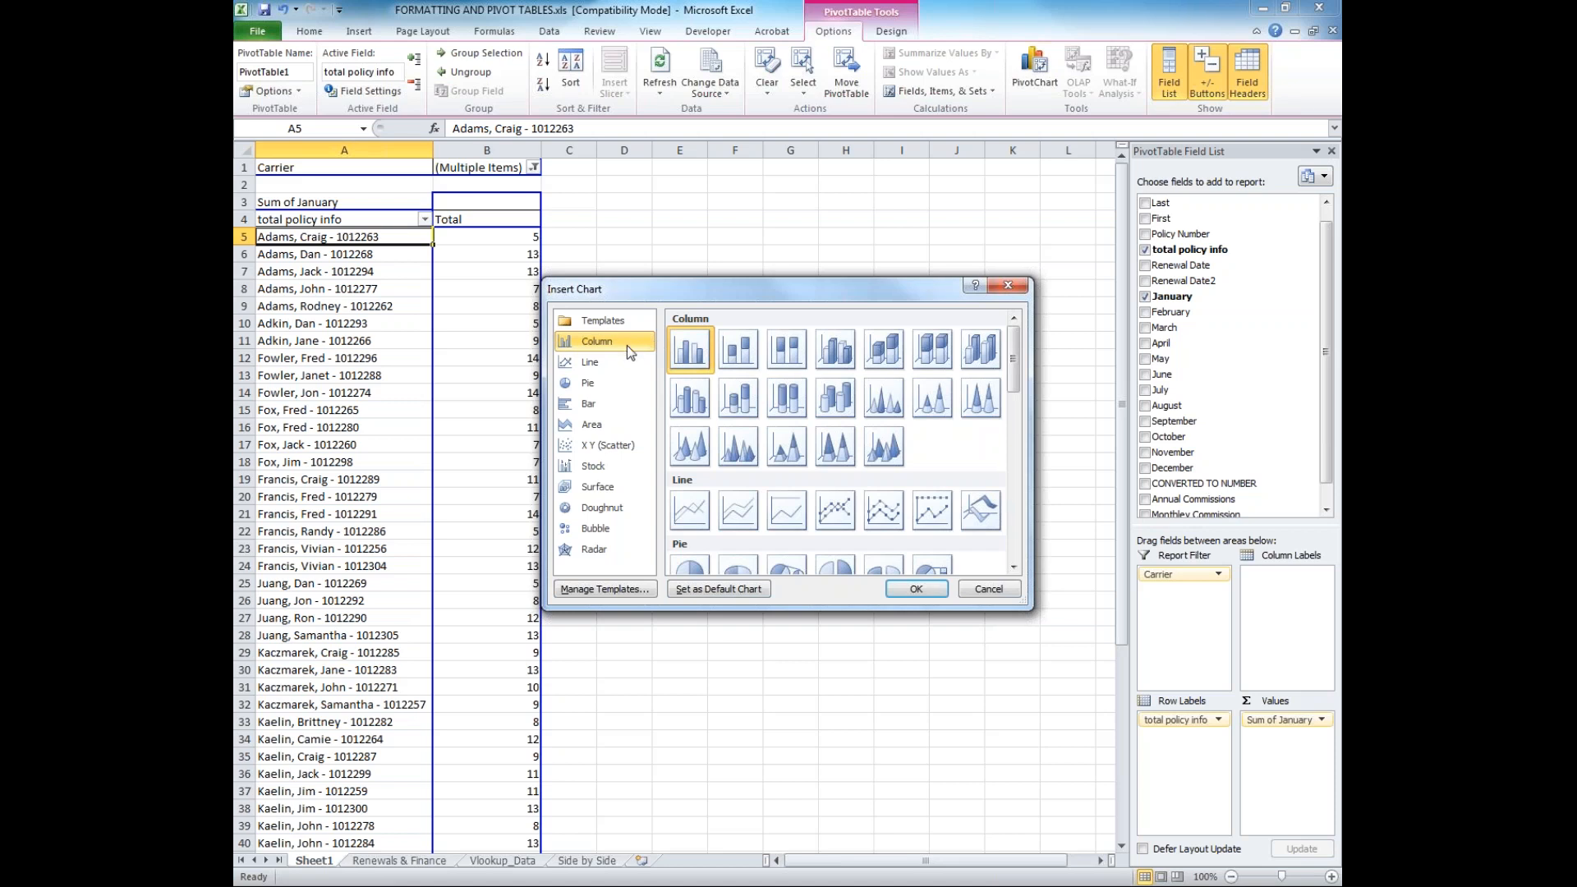
{"action": "left_click", "coordinate": [593, 363]}
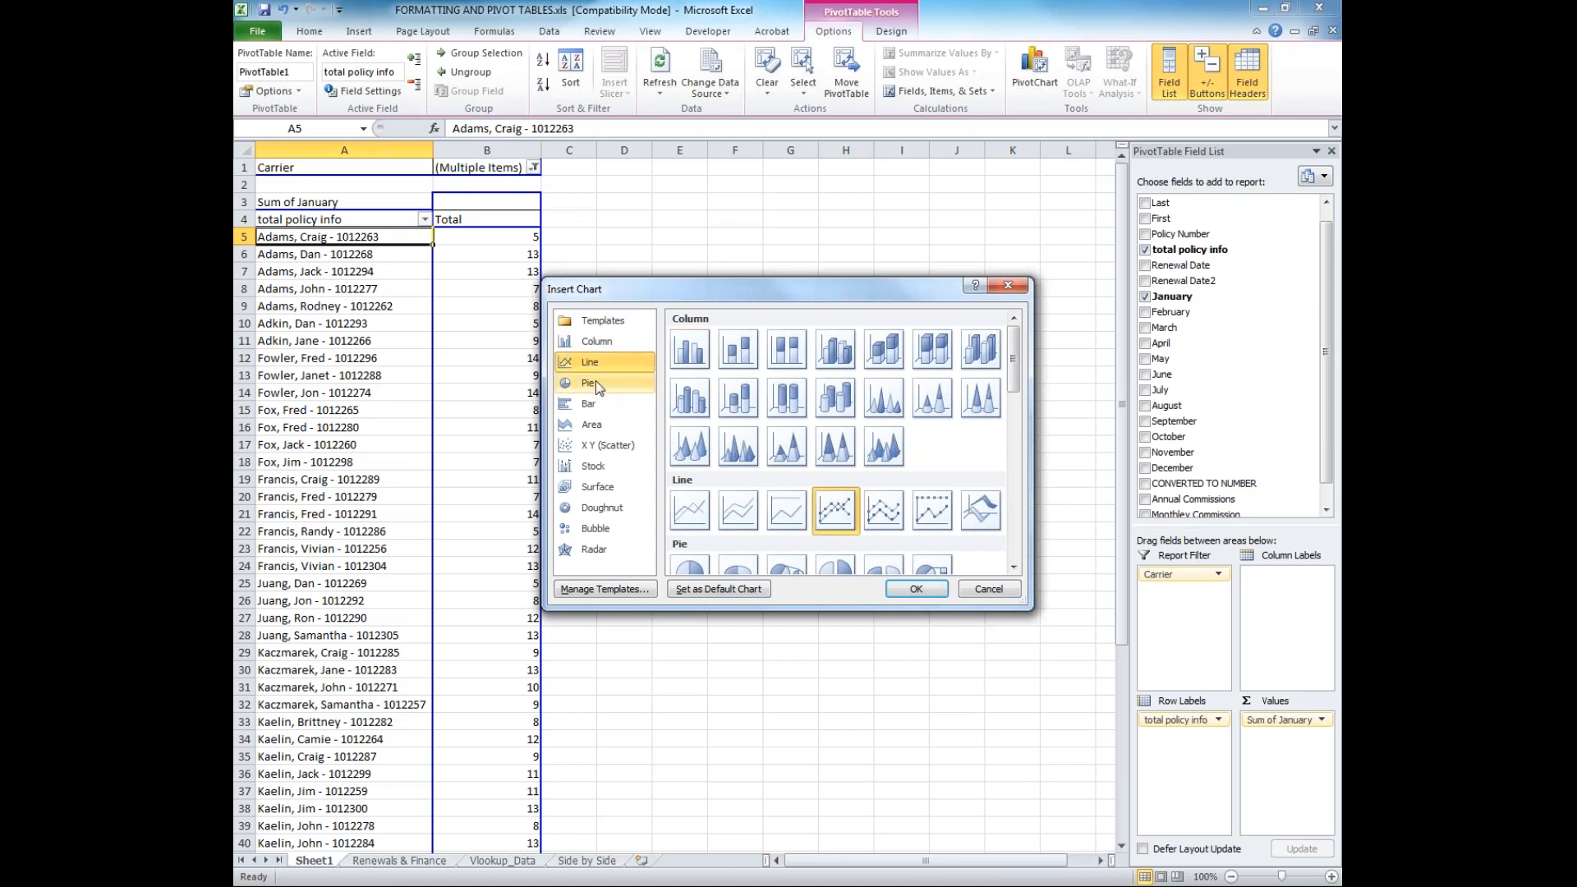
{"action": "left_click", "coordinate": [595, 383]}
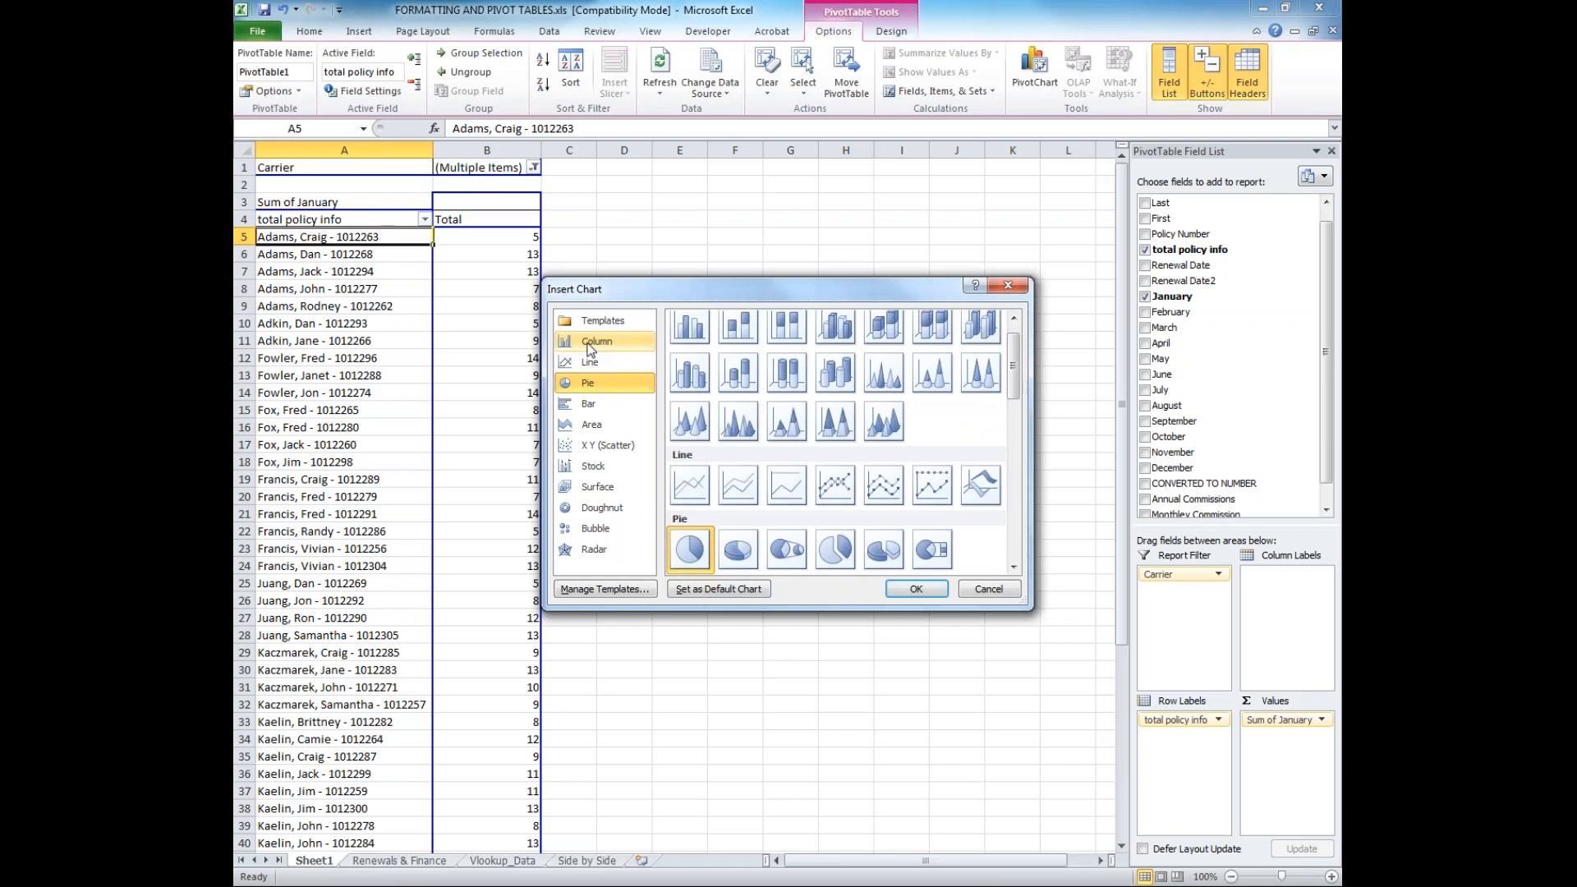
{"action": "left_click", "coordinate": [645, 341]}
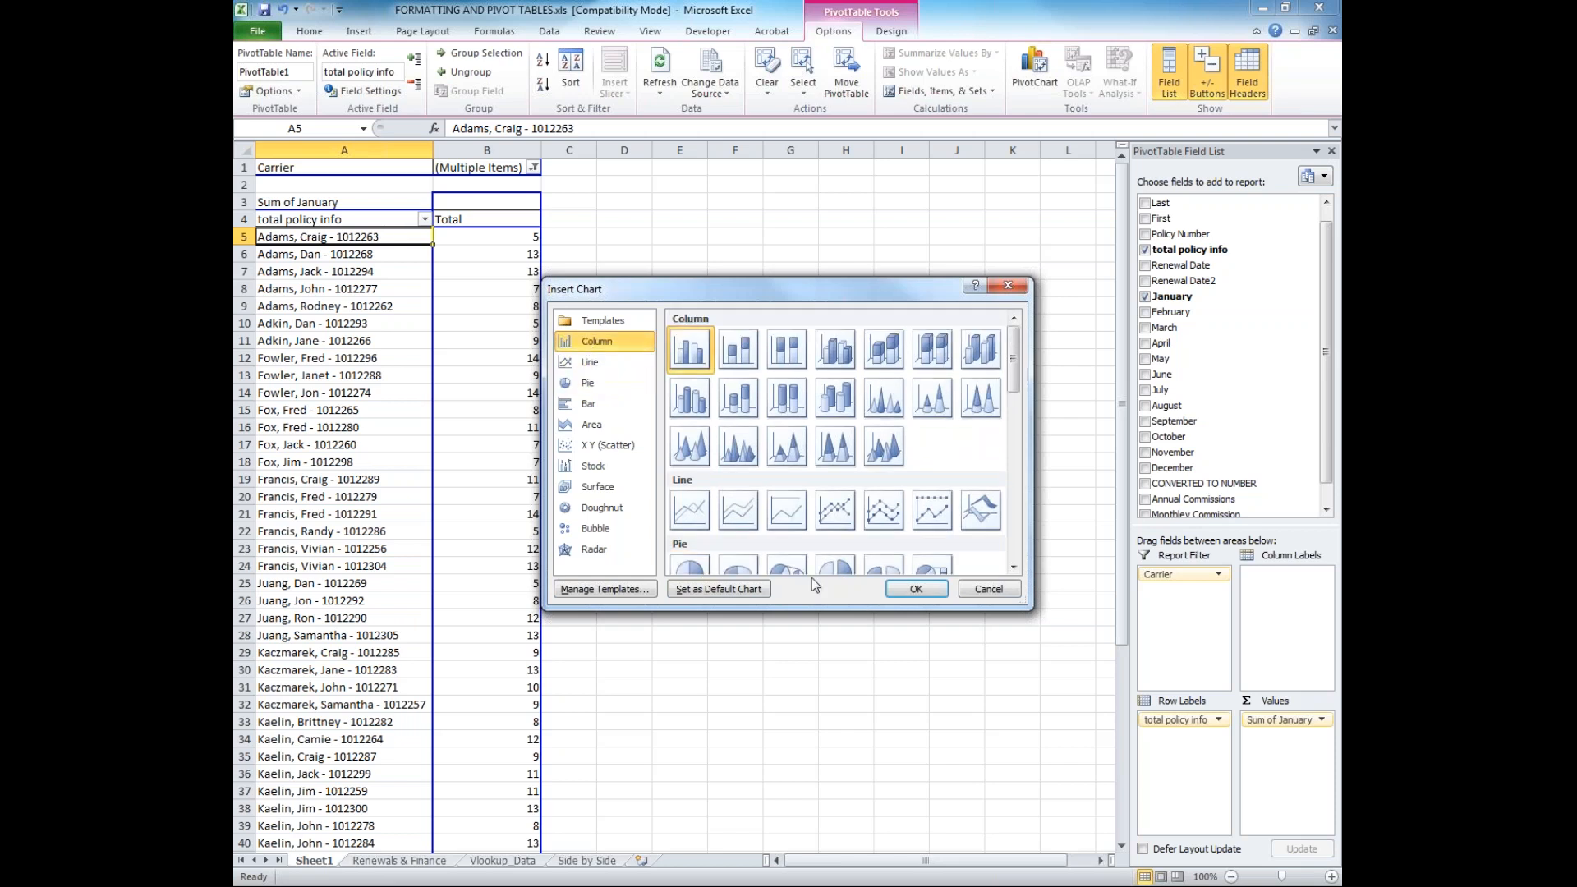
{"action": "left_click", "coordinate": [911, 589]}
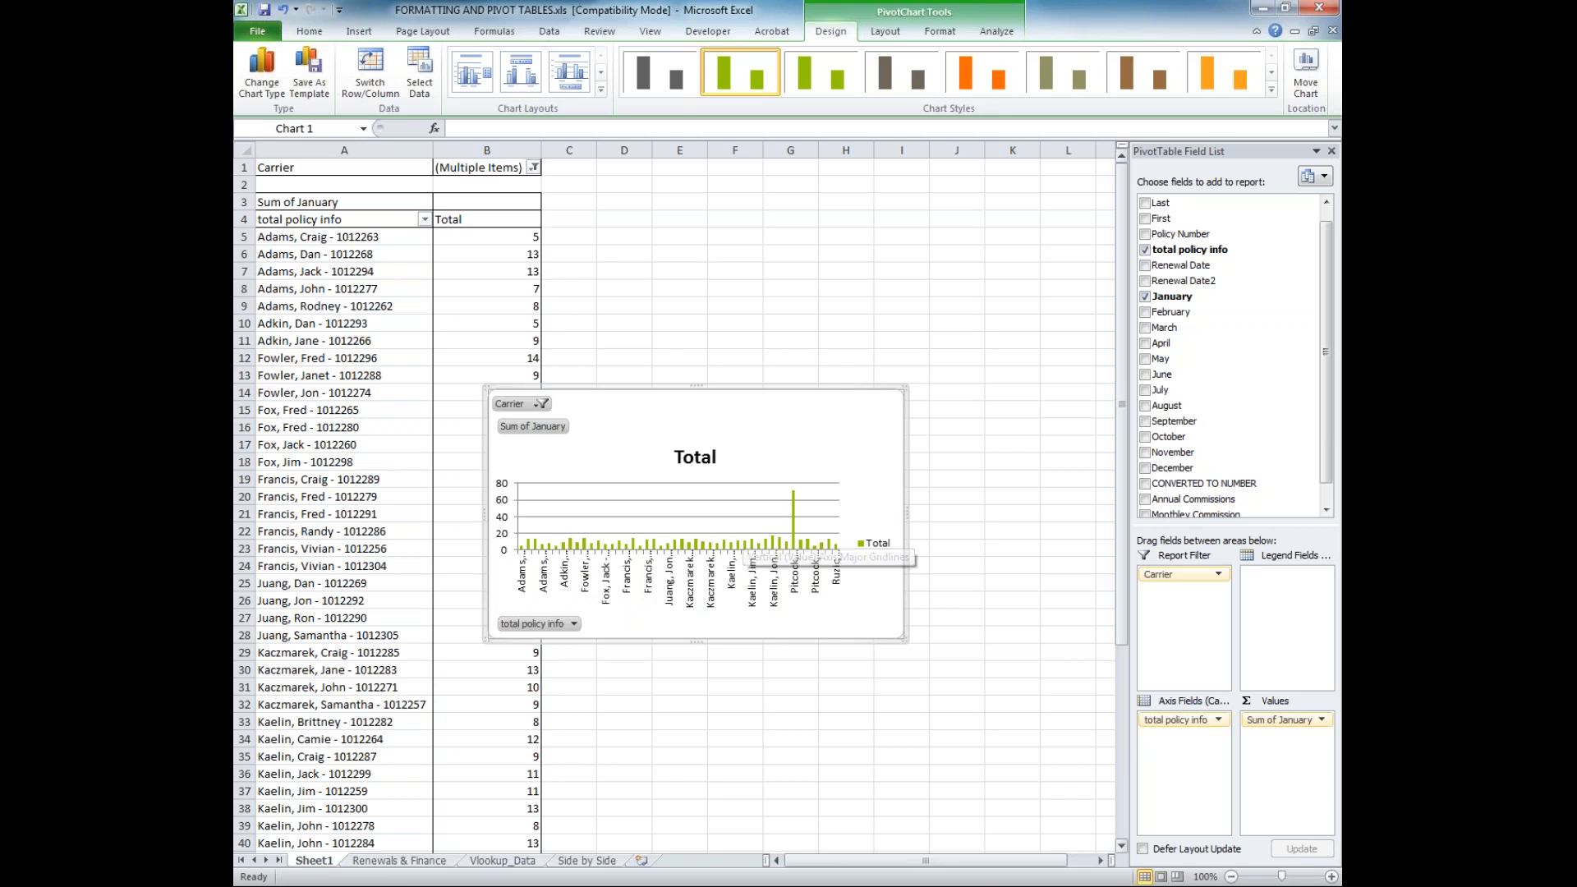
Review the Carrier filter choices on the PivotChart without altering the selection
{"action": "left_click", "coordinate": [542, 403]}
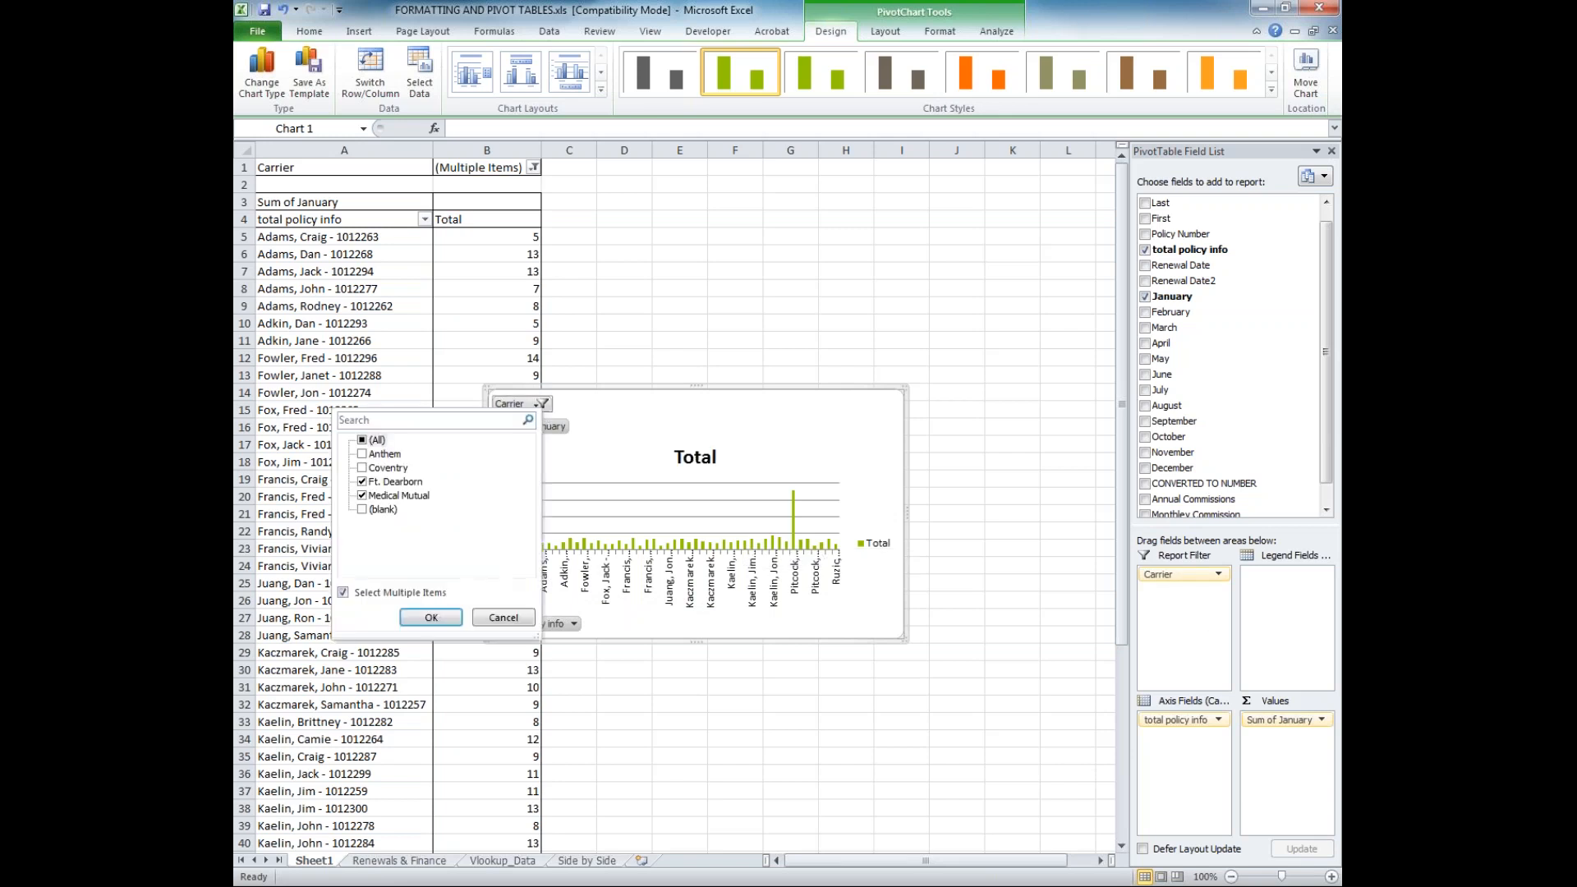
{"action": "left_click", "coordinate": [431, 617]}
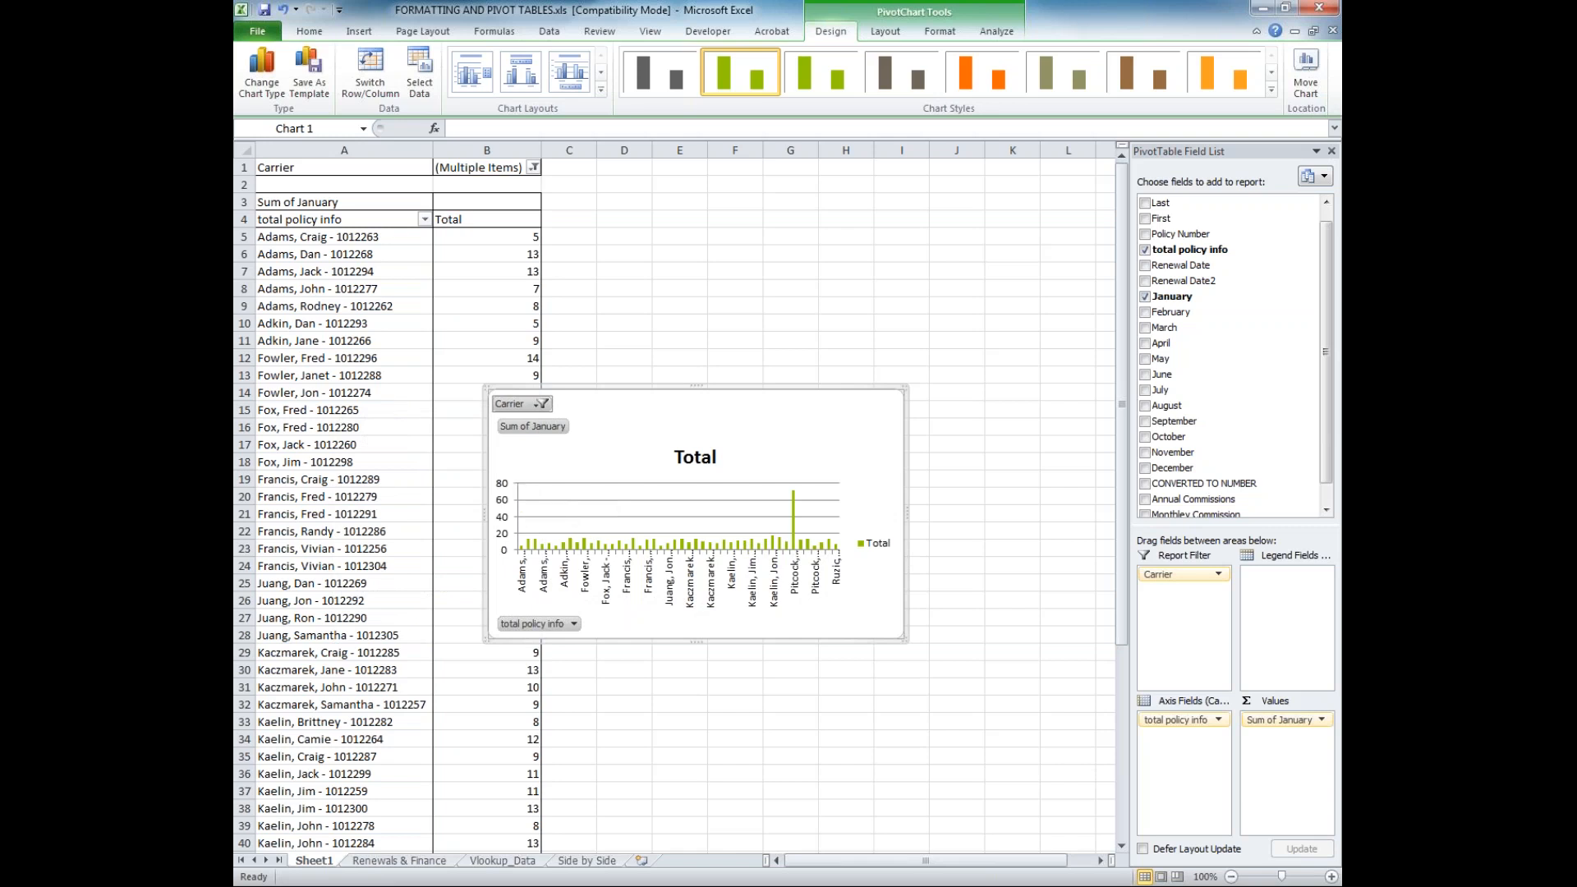
{"action": "left_click", "coordinate": [533, 406]}
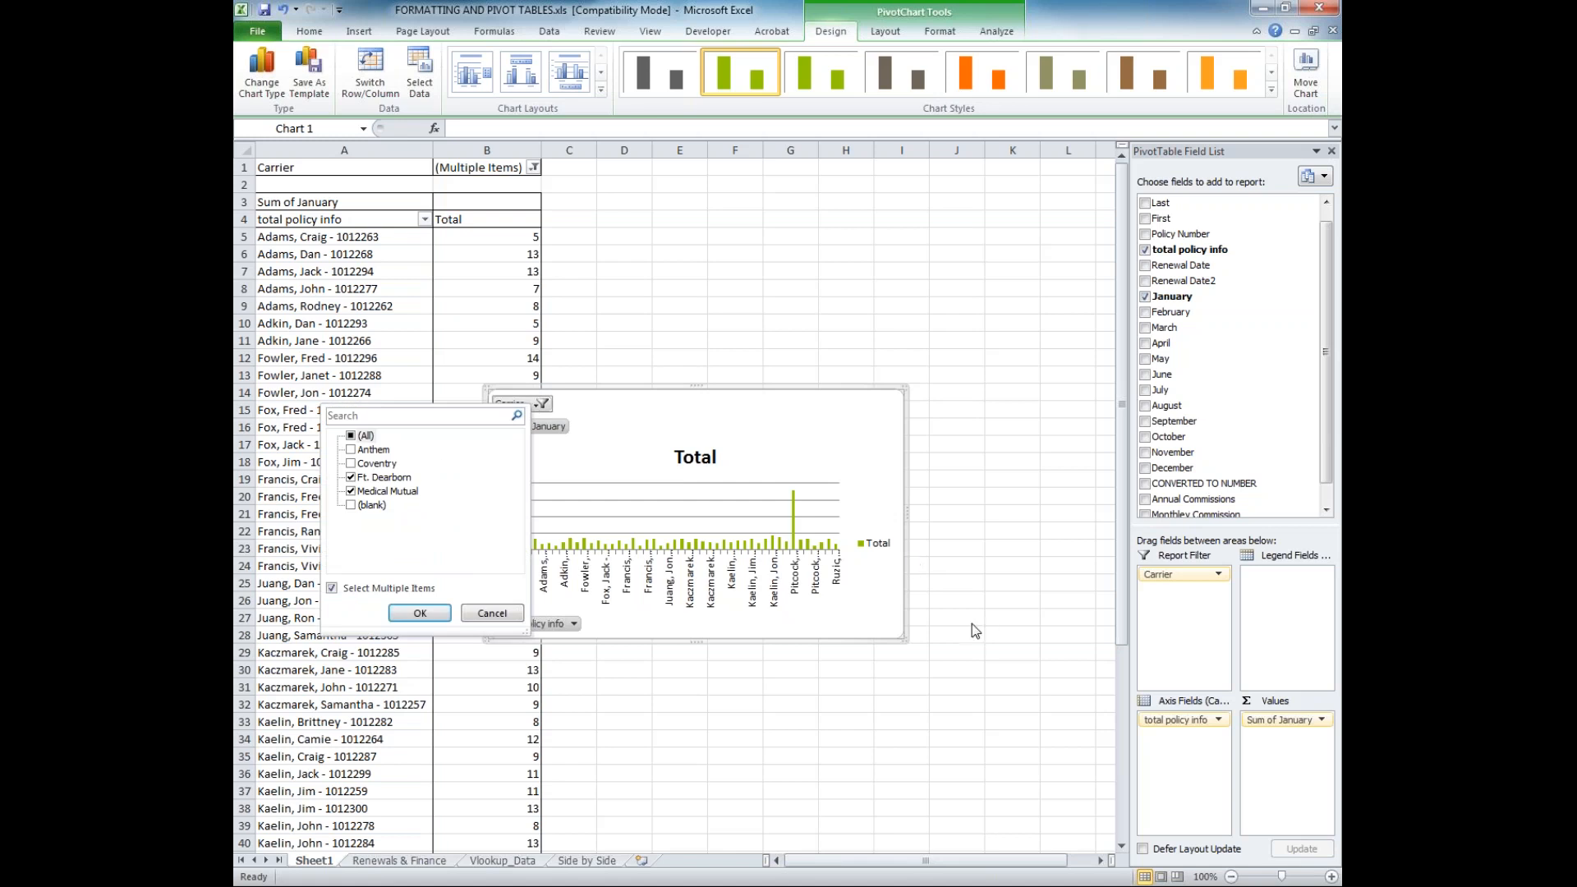
{"action": "left_click", "coordinate": [1202, 655]}
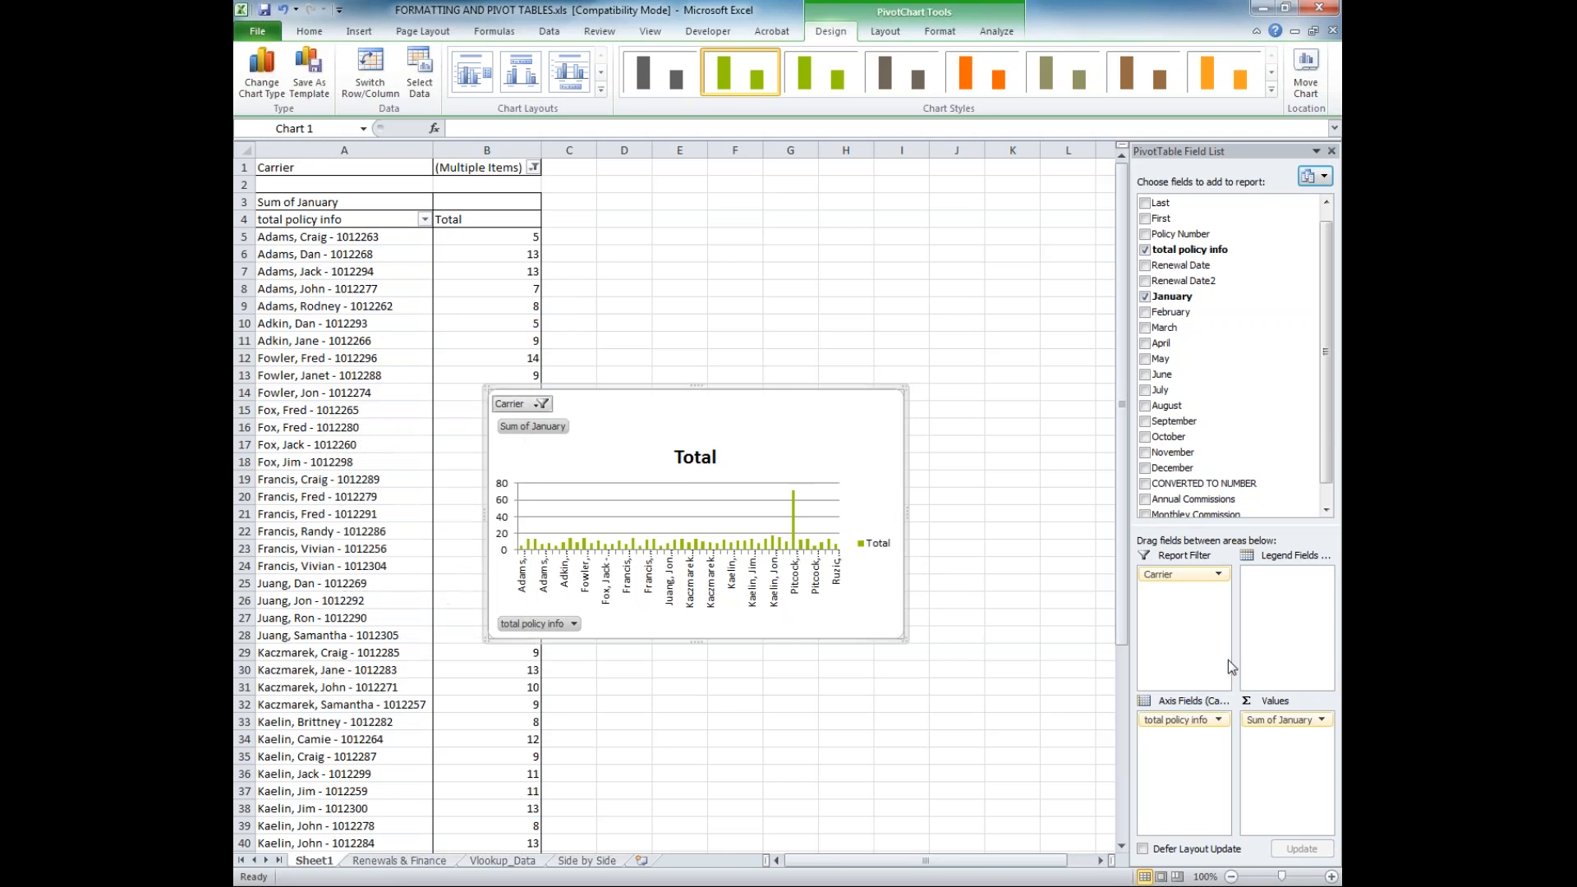
Move January from the values to the axis fields below total policy info, and move Carrier from the report filter to the values
{"action": "left_click", "coordinate": [1263, 723]}
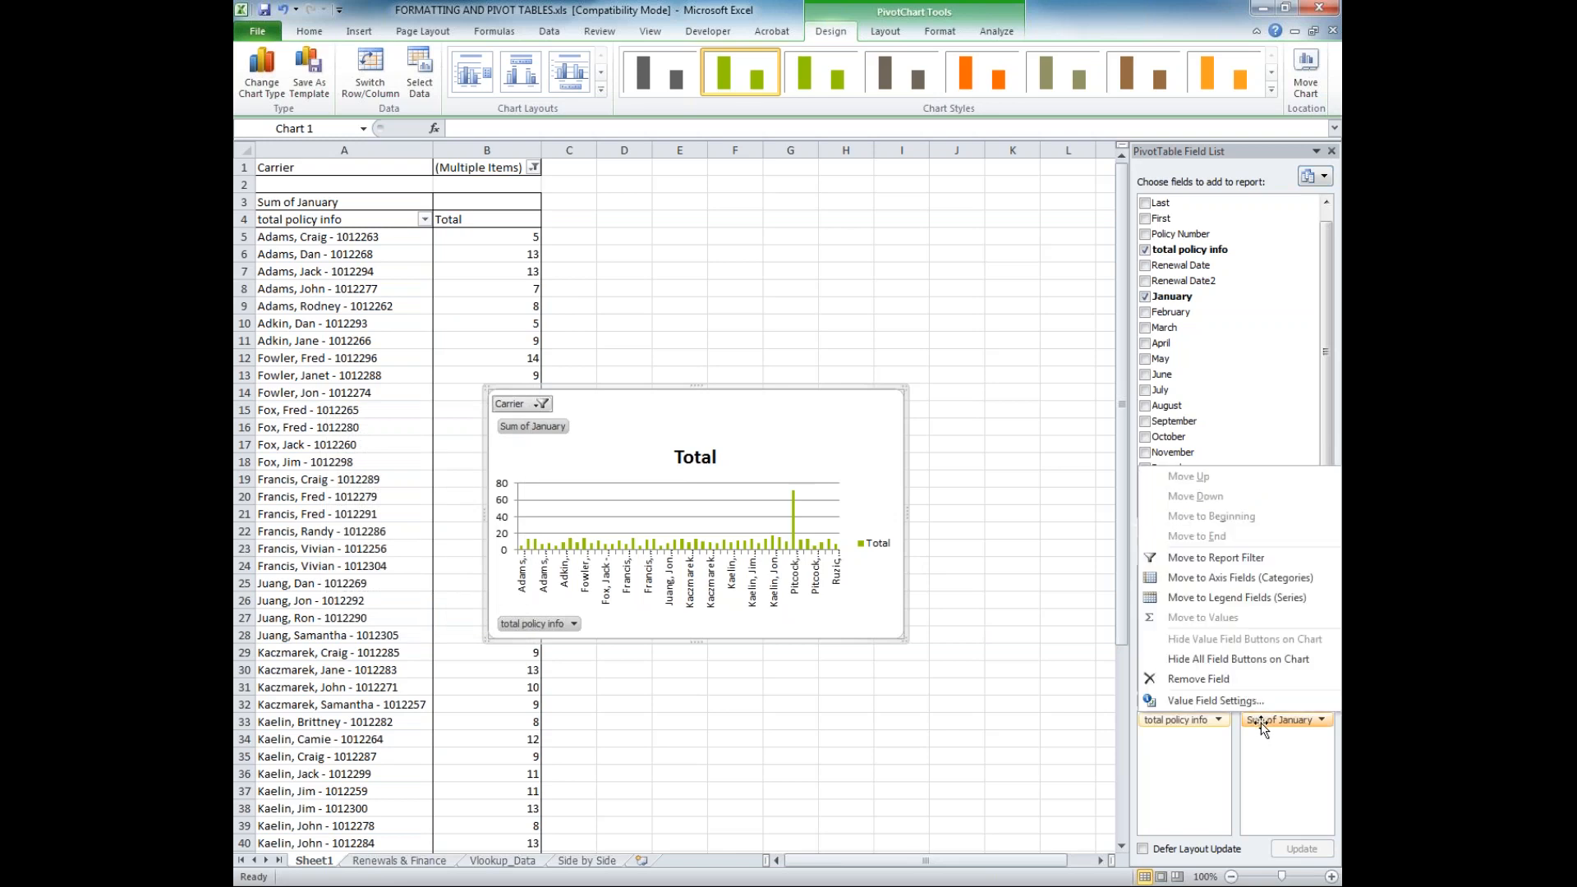
{"action": "left_click", "coordinate": [1262, 725]}
{"action": "left_click_drag", "start_coordinate": [1285, 721], "coordinate": [1179, 767]}
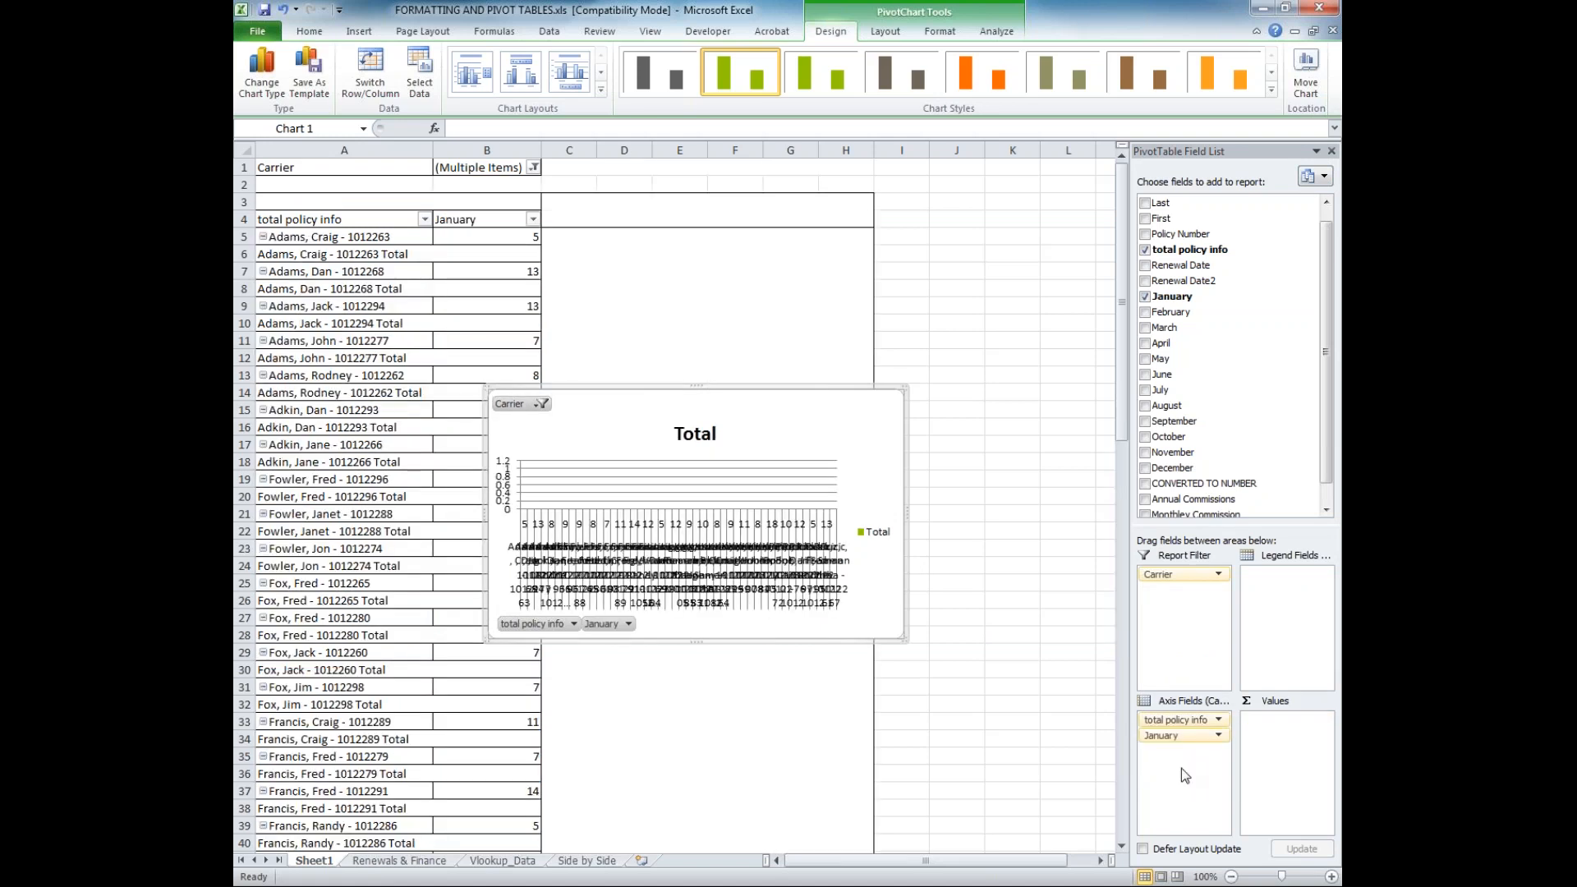
{"action": "left_click_drag", "start_coordinate": [1175, 574], "coordinate": [1284, 754]}
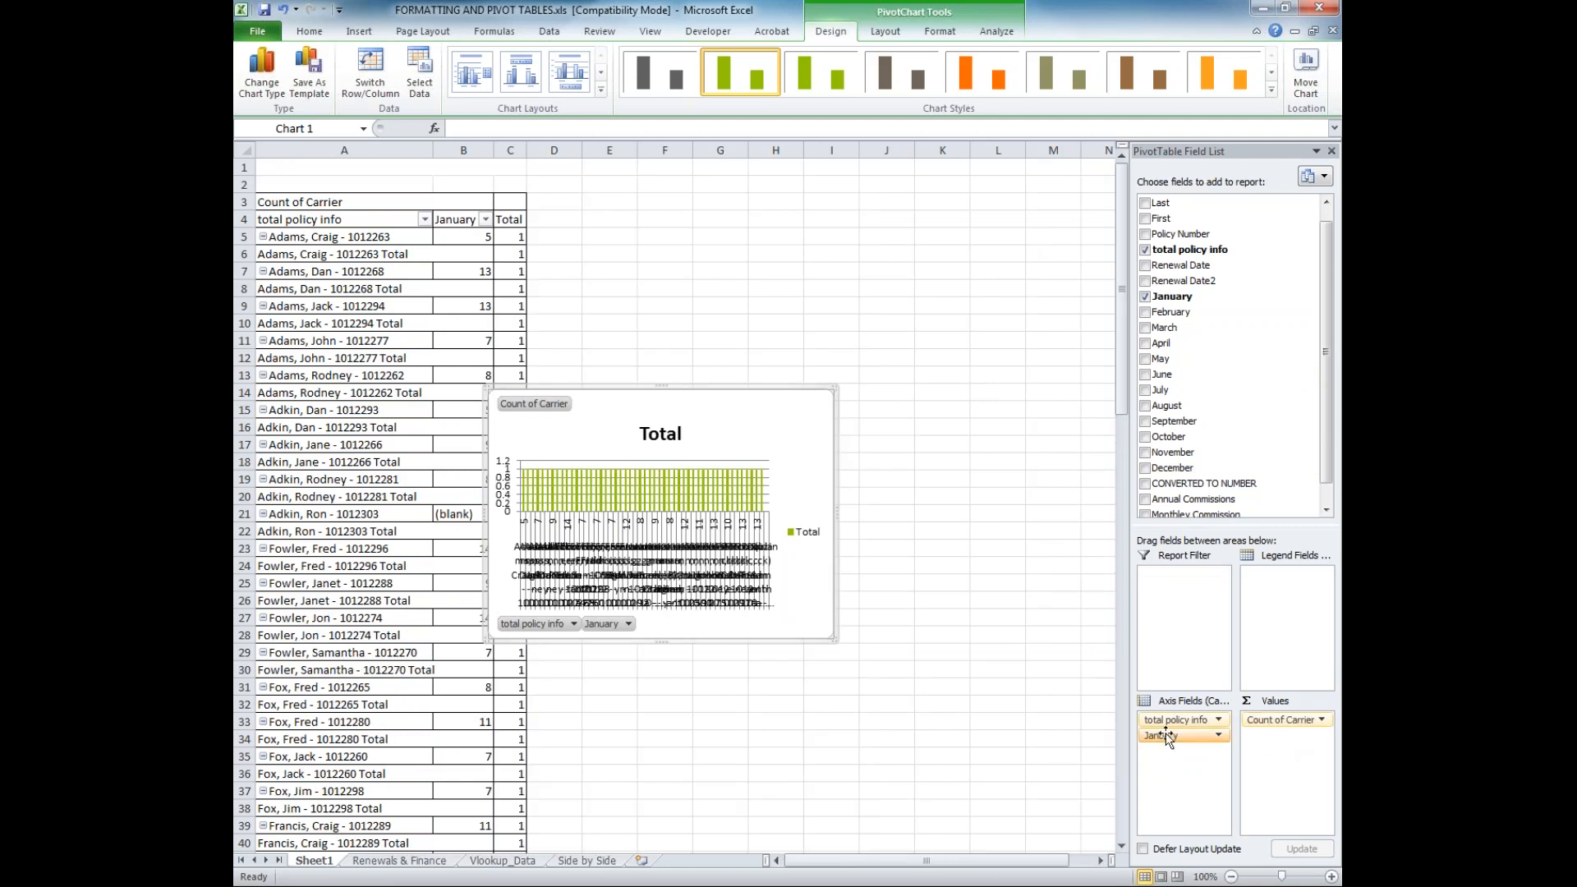
Rearrange the PivotTable with January as report filter, total policy info as values in place of Carrier, and Carrier as axis field
{"action": "left_click_drag", "start_coordinate": [1167, 737], "coordinate": [1183, 574]}
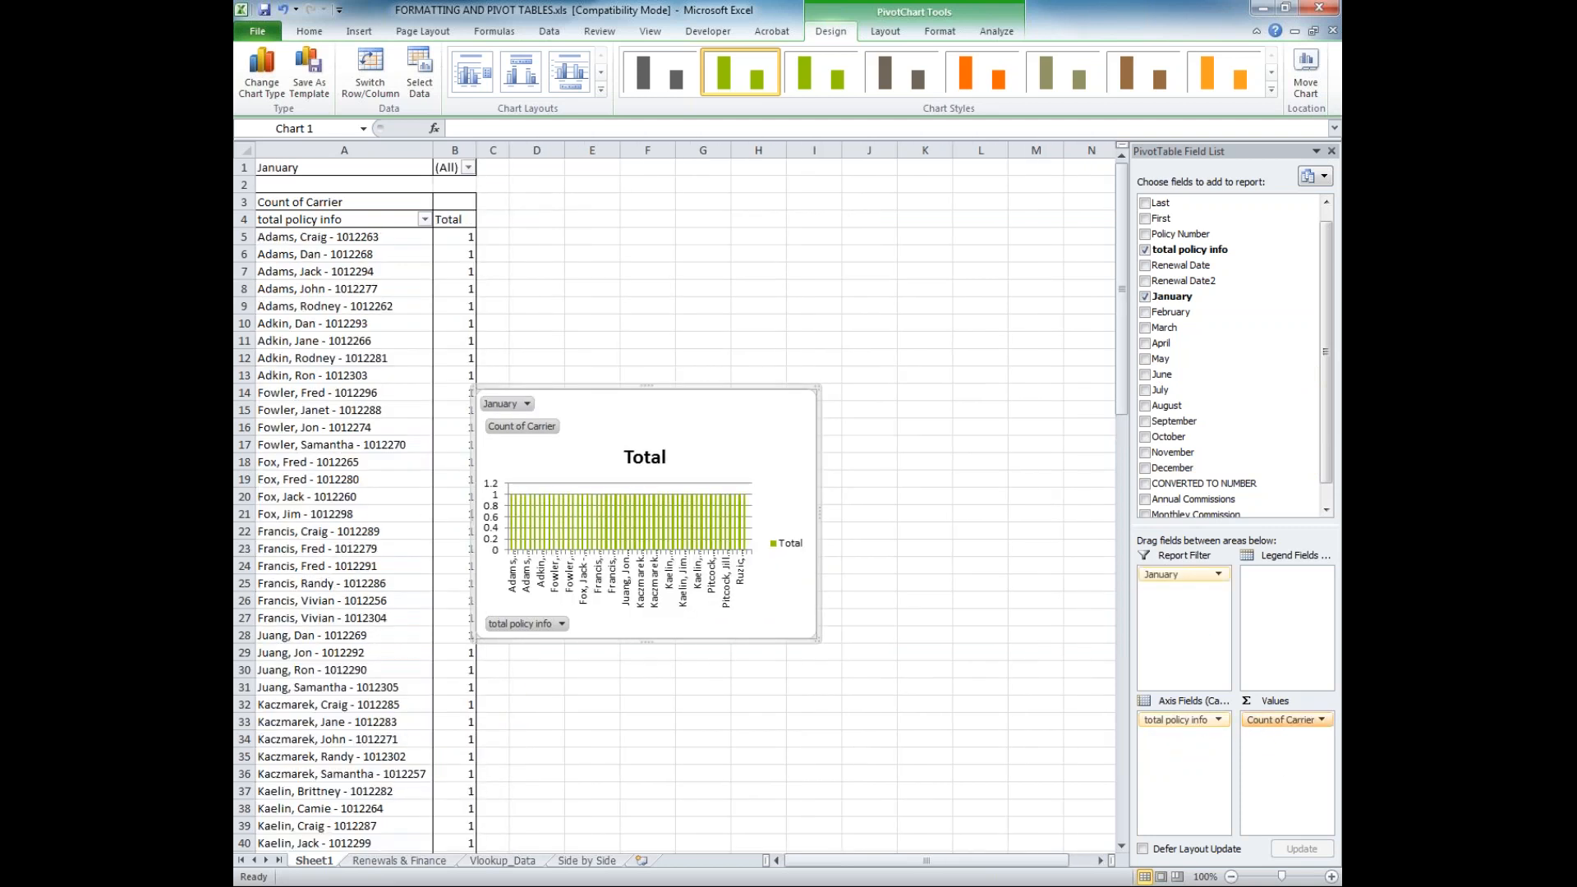
{"action": "left_click_drag", "start_coordinate": [1281, 720], "coordinate": [910, 605]}
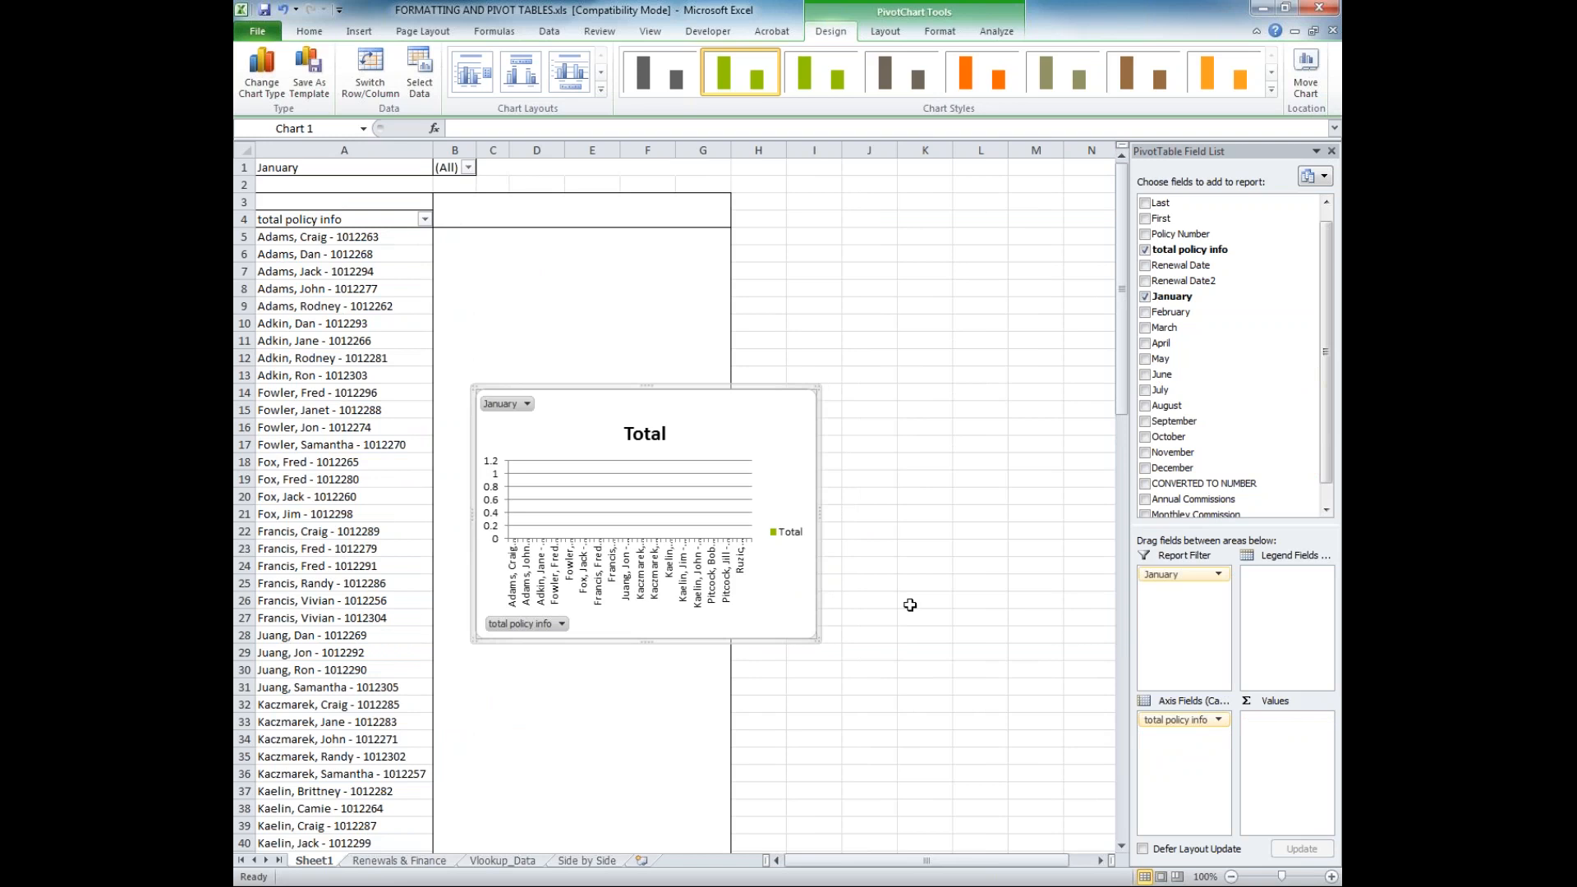
{"action": "left_click_drag", "start_coordinate": [1146, 721], "coordinate": [1216, 466]}
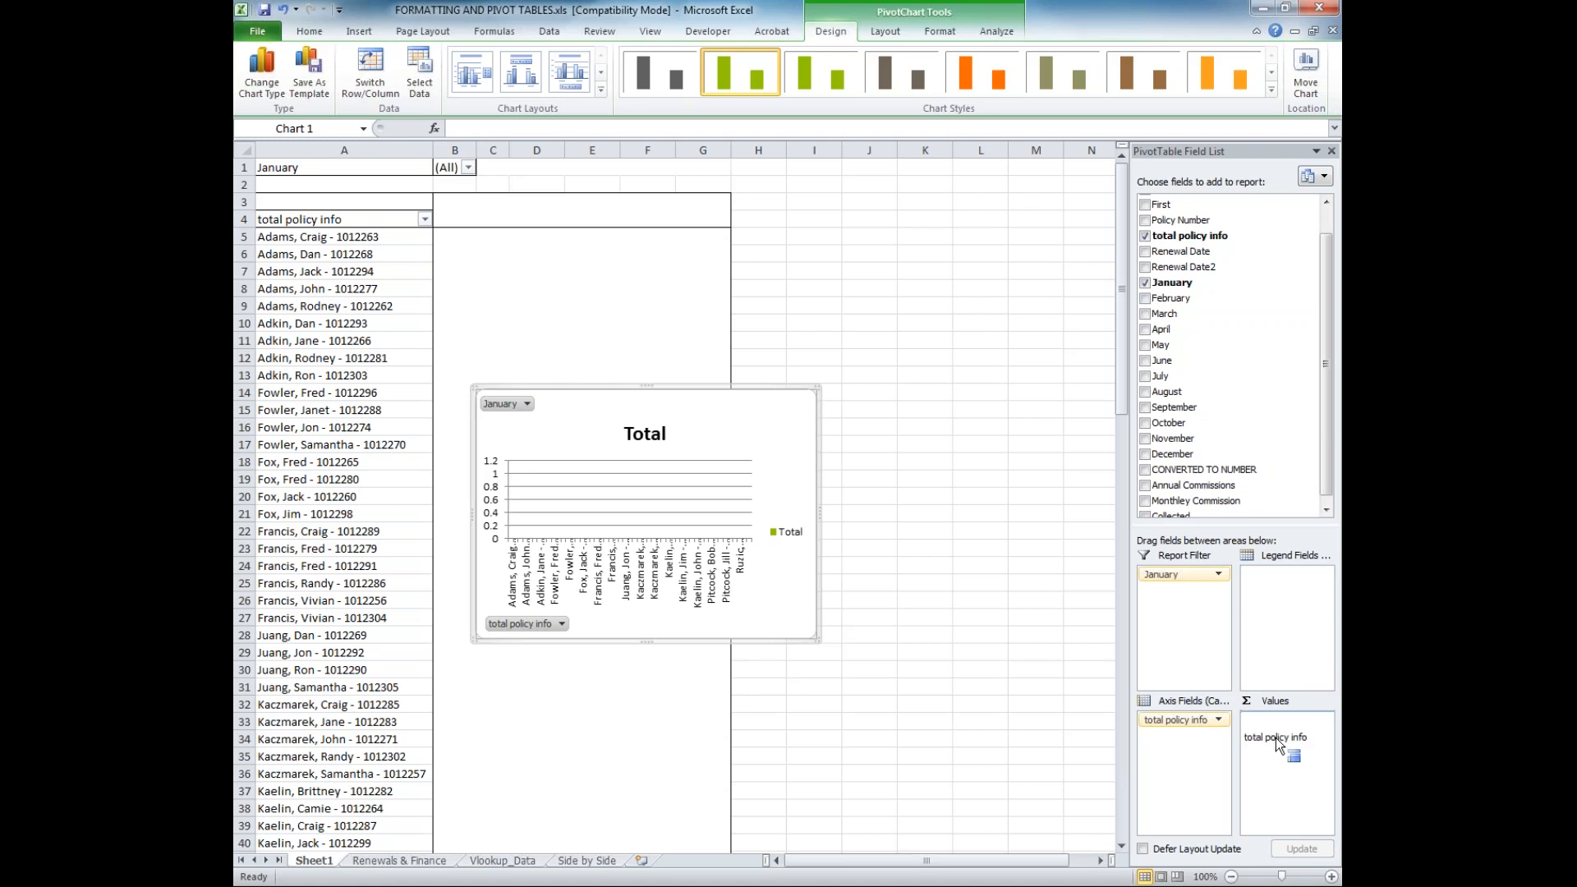
{"action": "left_click_drag", "start_coordinate": [1275, 737], "coordinate": [1275, 738]}
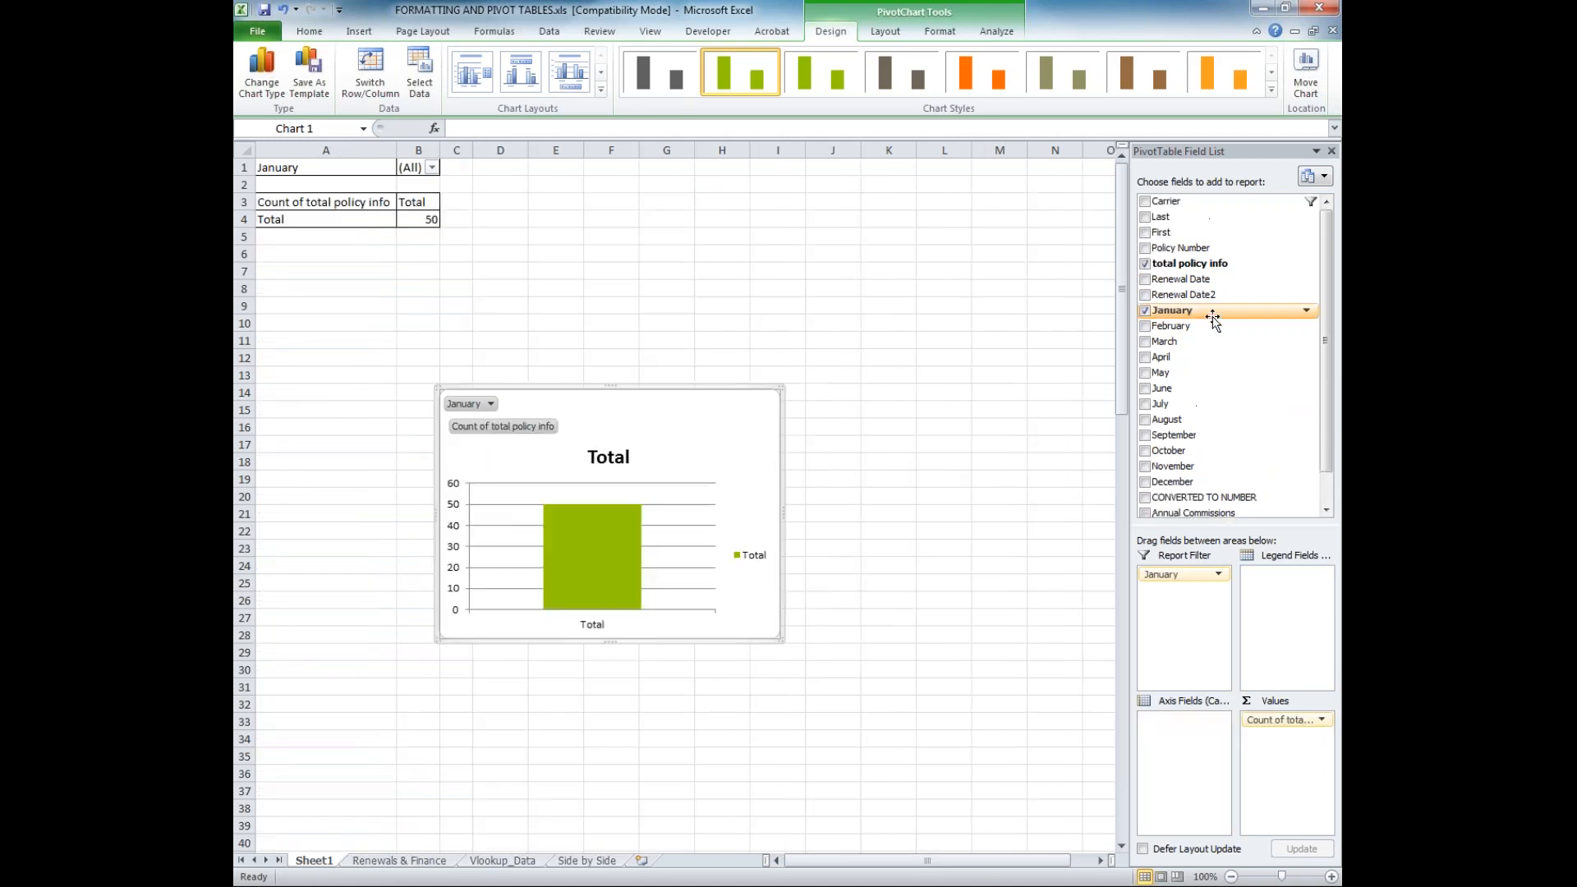
{"action": "left_click_drag", "start_coordinate": [1193, 208], "coordinate": [1188, 764]}
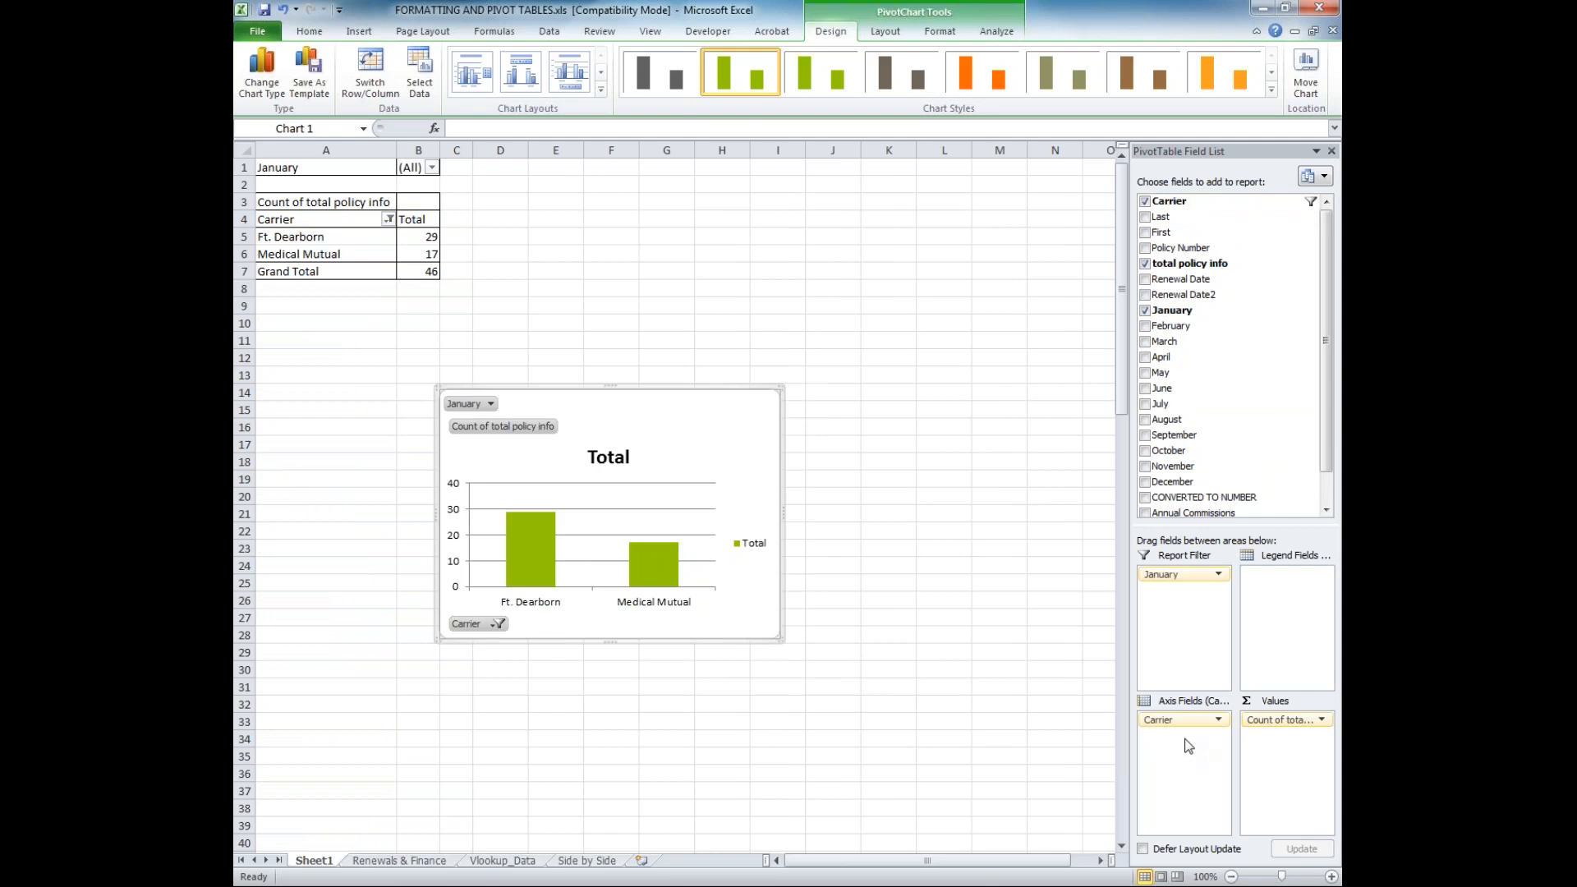
Replace total policy info with January in the values area, leaving the report filter empty
{"action": "left_click", "coordinate": [1321, 720]}
{"action": "left_click", "coordinate": [1293, 724]}
{"action": "left_click_drag", "start_coordinate": [1194, 579], "coordinate": [1292, 486]}
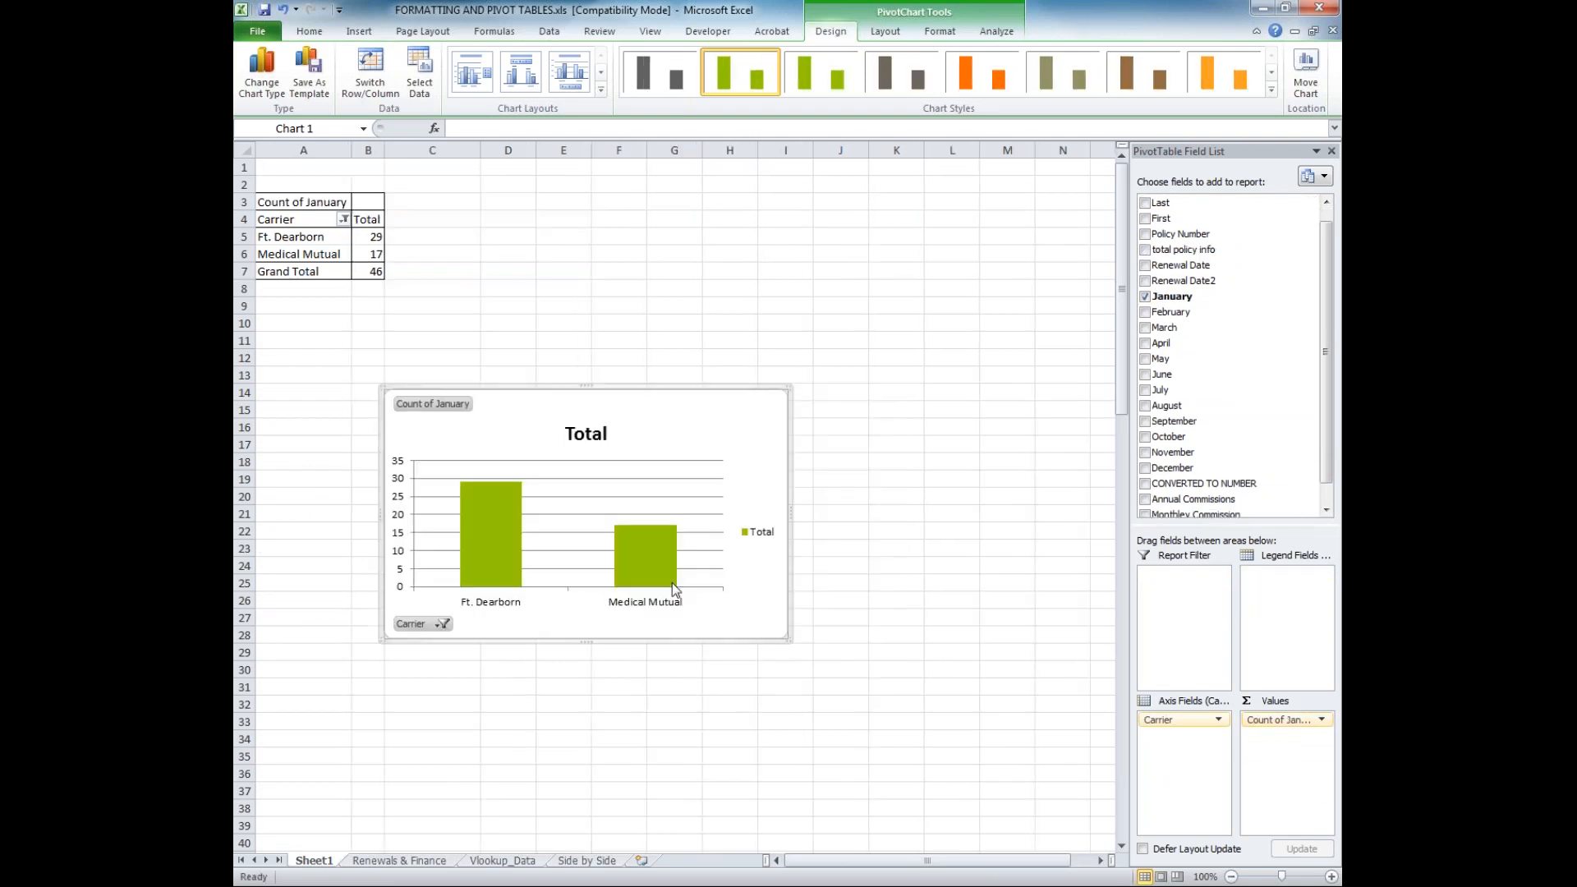
Change the PivotChart from clustered column to a basic pie chart
{"action": "mouse_move", "coordinate": [670, 575]}
{"action": "left_click", "coordinate": [510, 562]}
{"action": "left_click", "coordinate": [644, 569]}
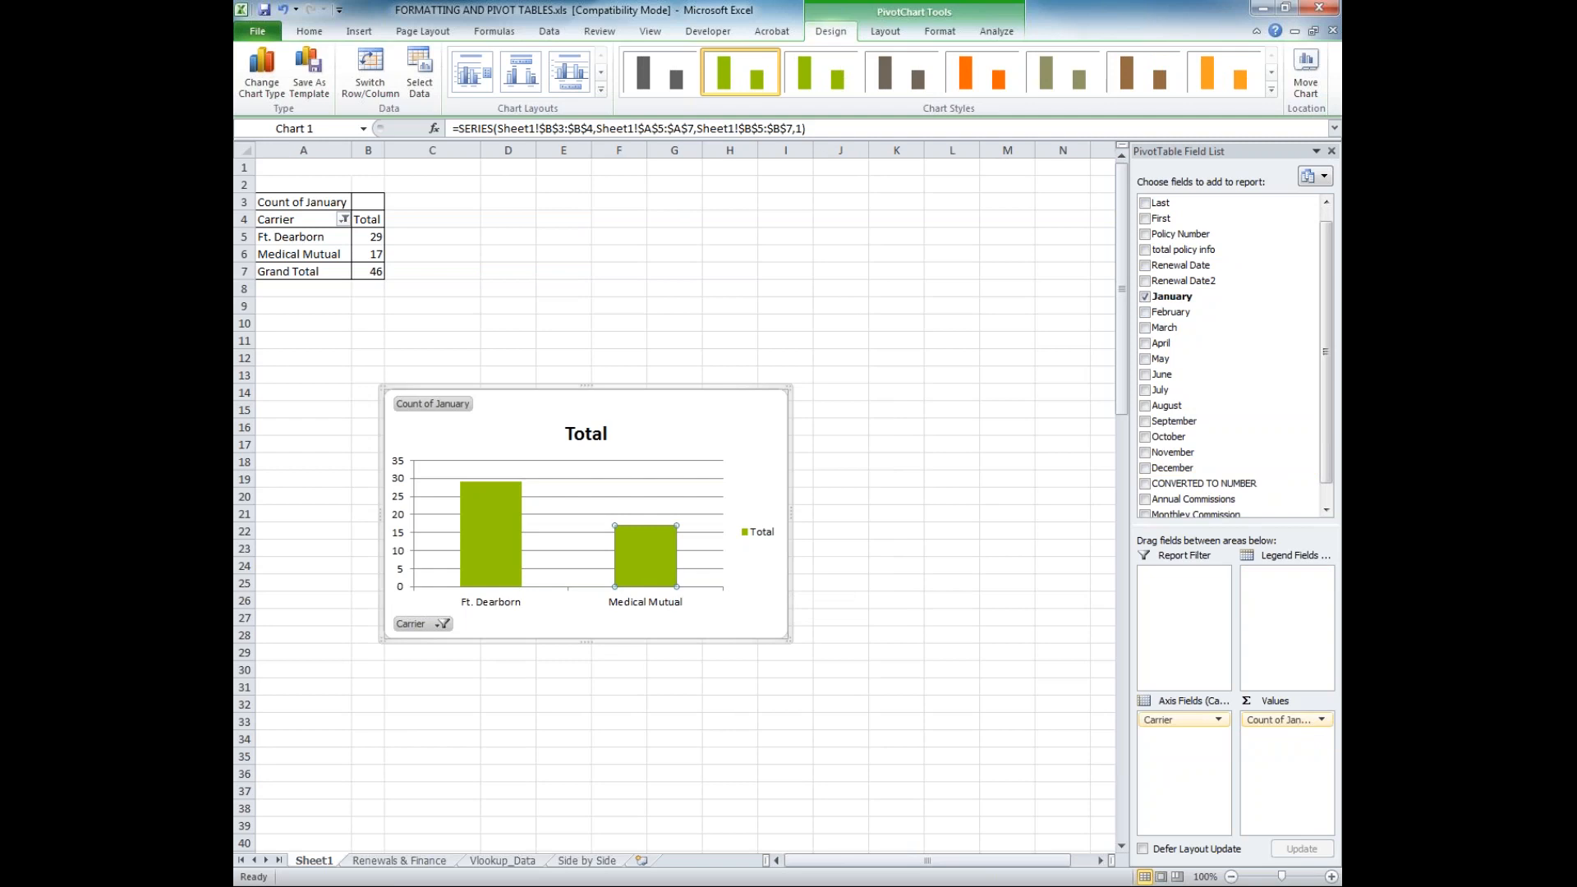
{"action": "right_click", "coordinate": [569, 513]}
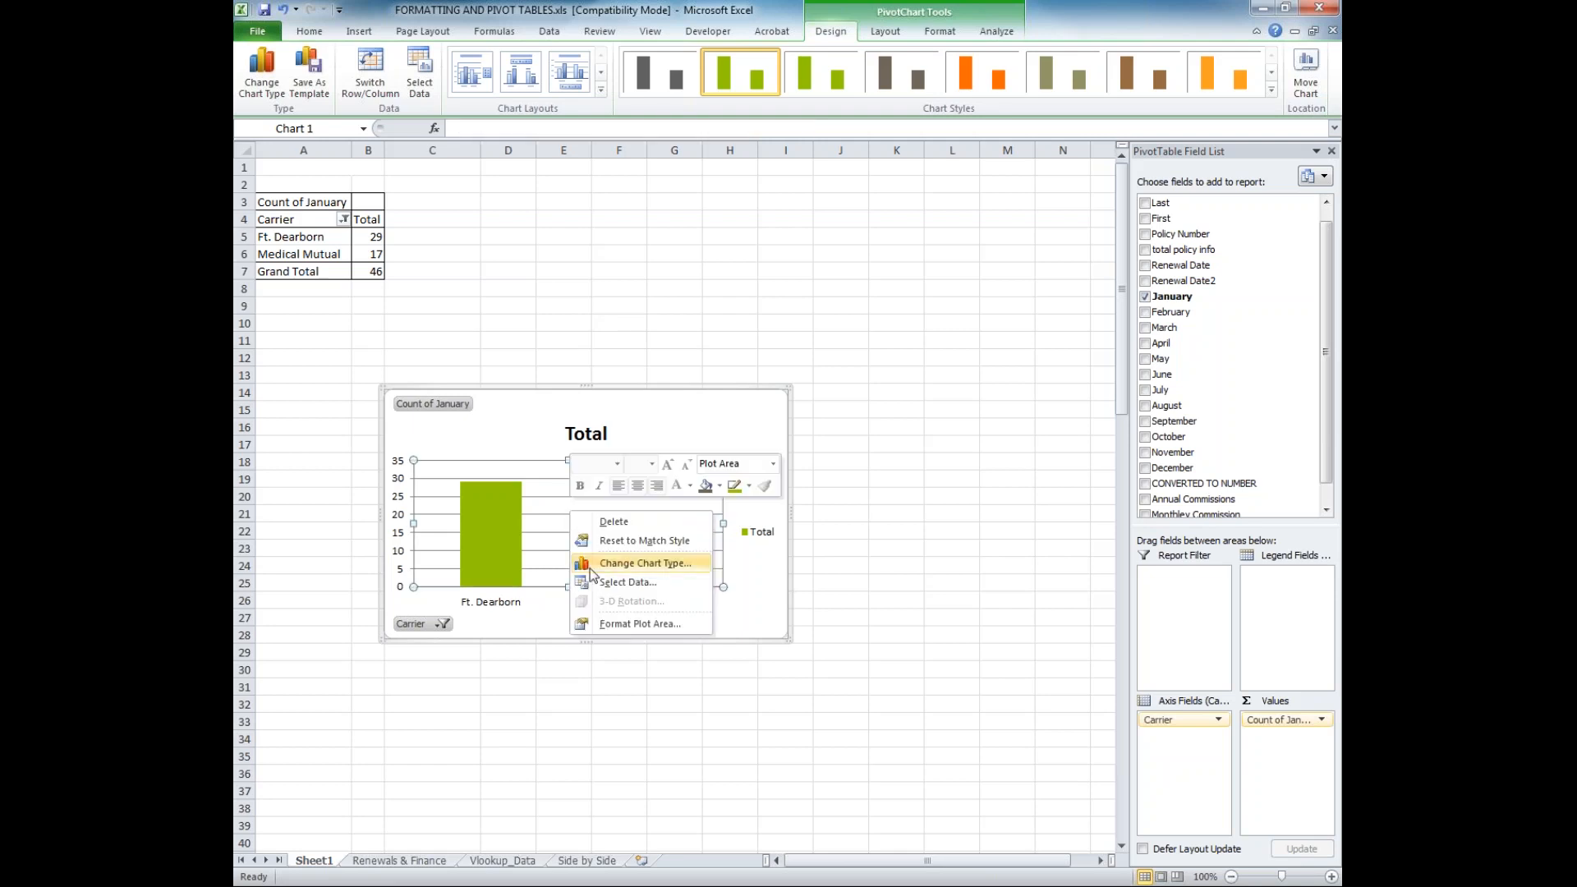
{"action": "left_click", "coordinate": [594, 569]}
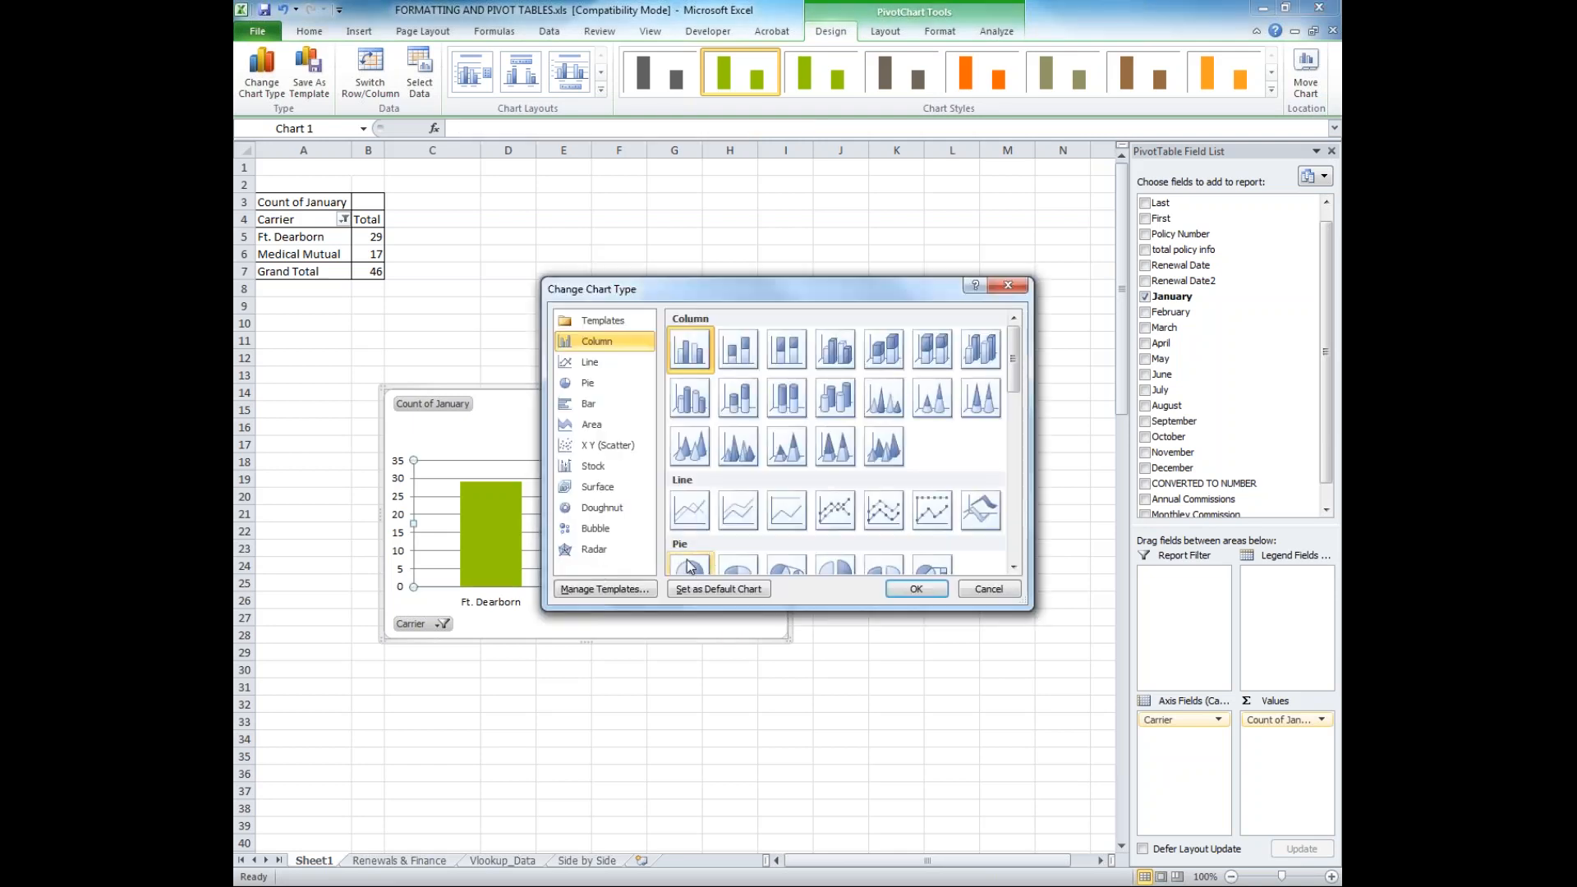
{"action": "left_click", "coordinate": [689, 565]}
{"action": "left_click", "coordinate": [917, 589]}
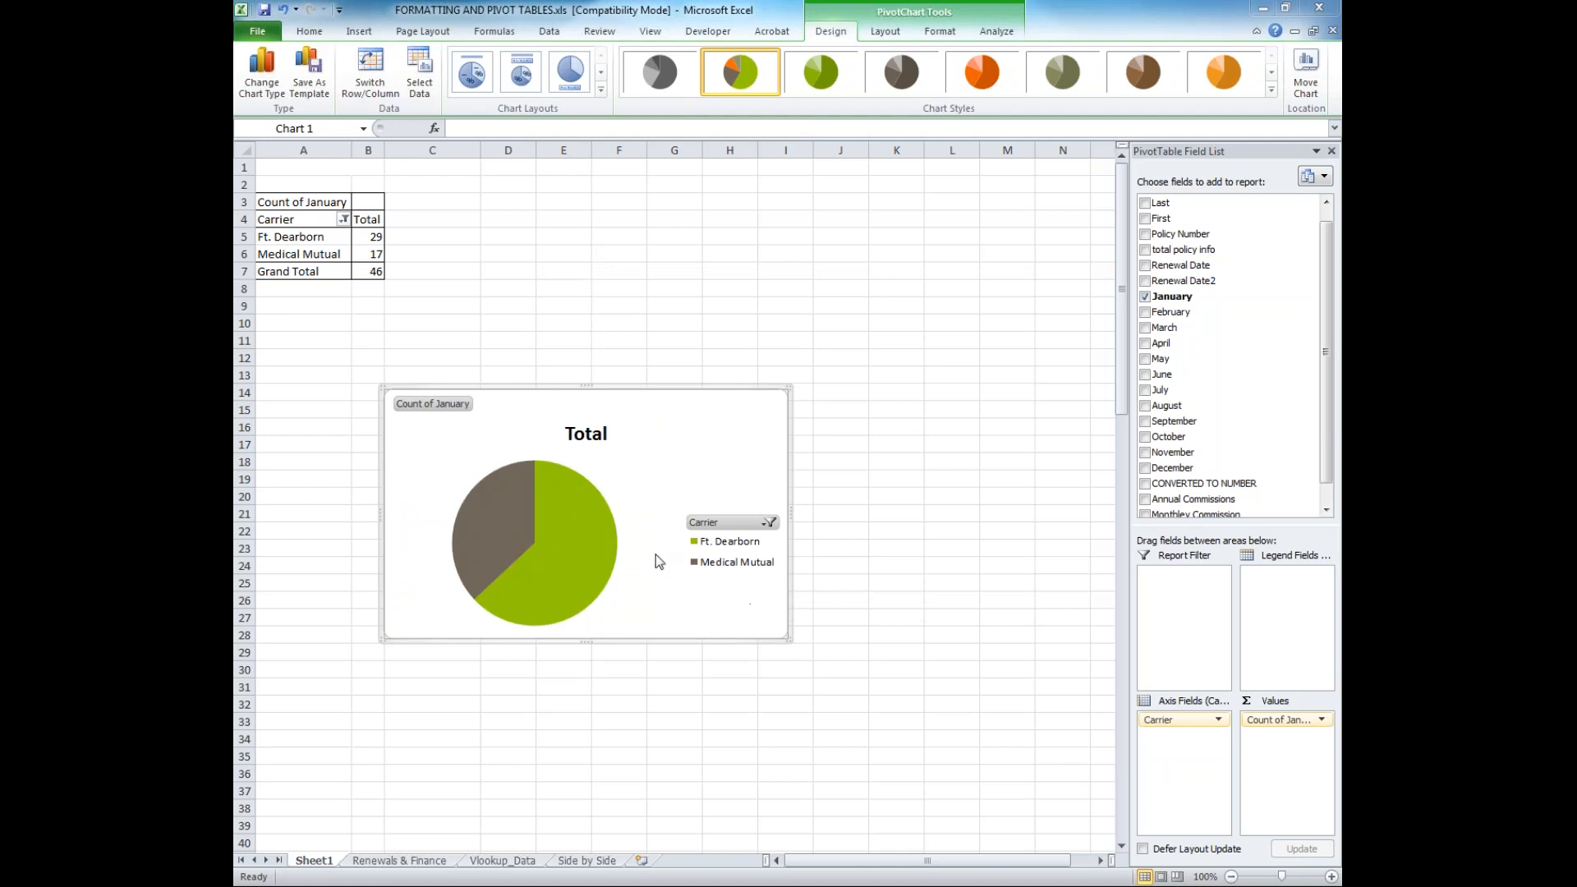
Try a solid fill on the pie's data series and return it to the automatic fill with colors varied by slice
{"action": "mouse_move", "coordinate": [592, 528]}
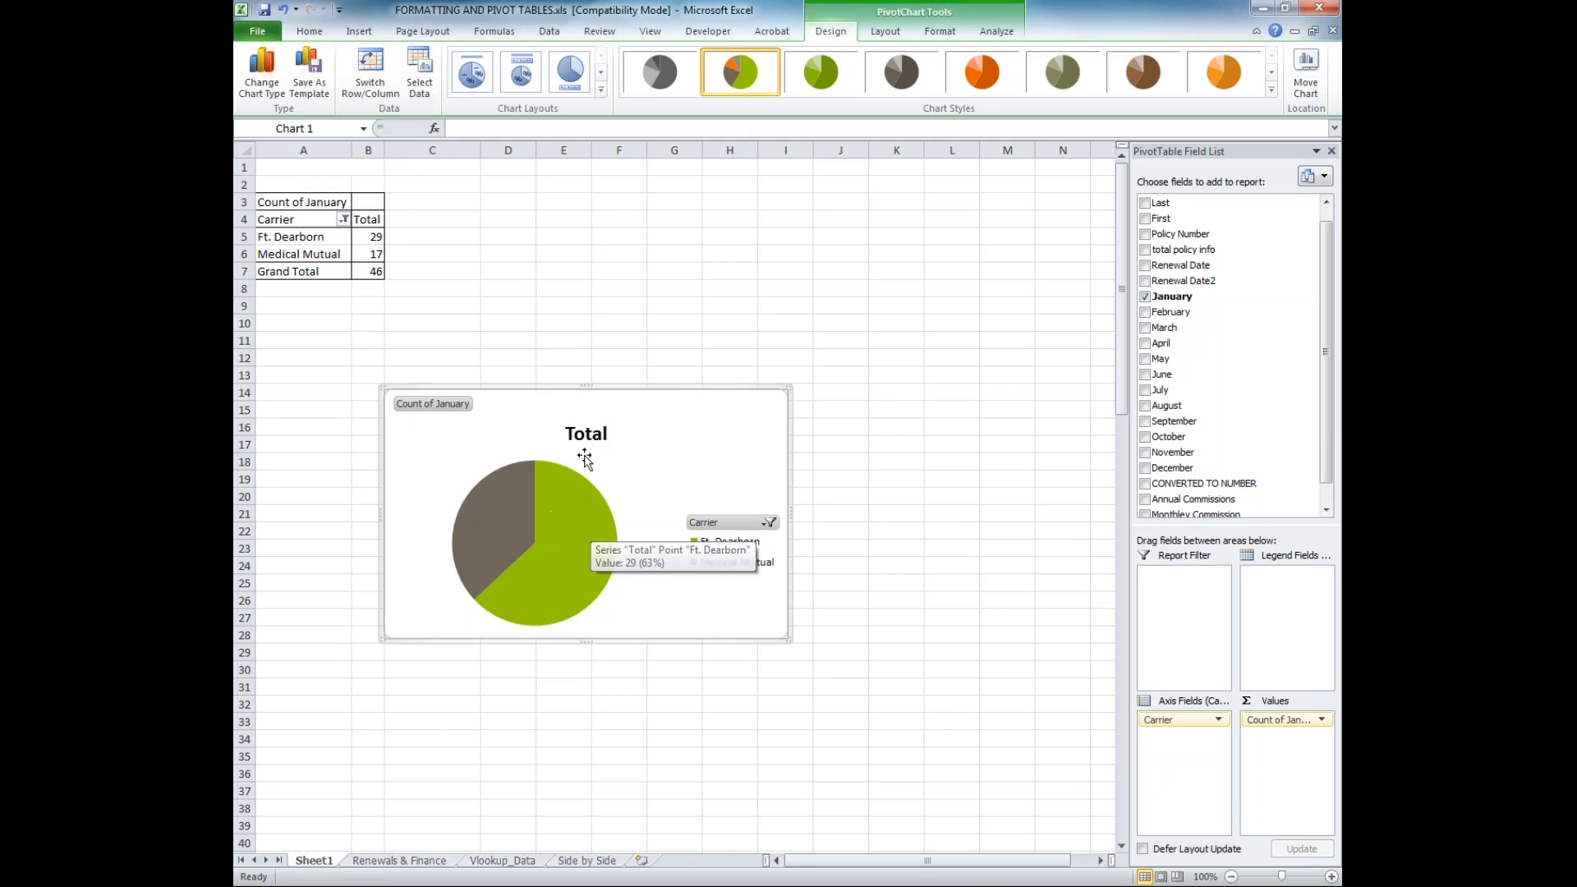
{"action": "right_click", "coordinate": [534, 528]}
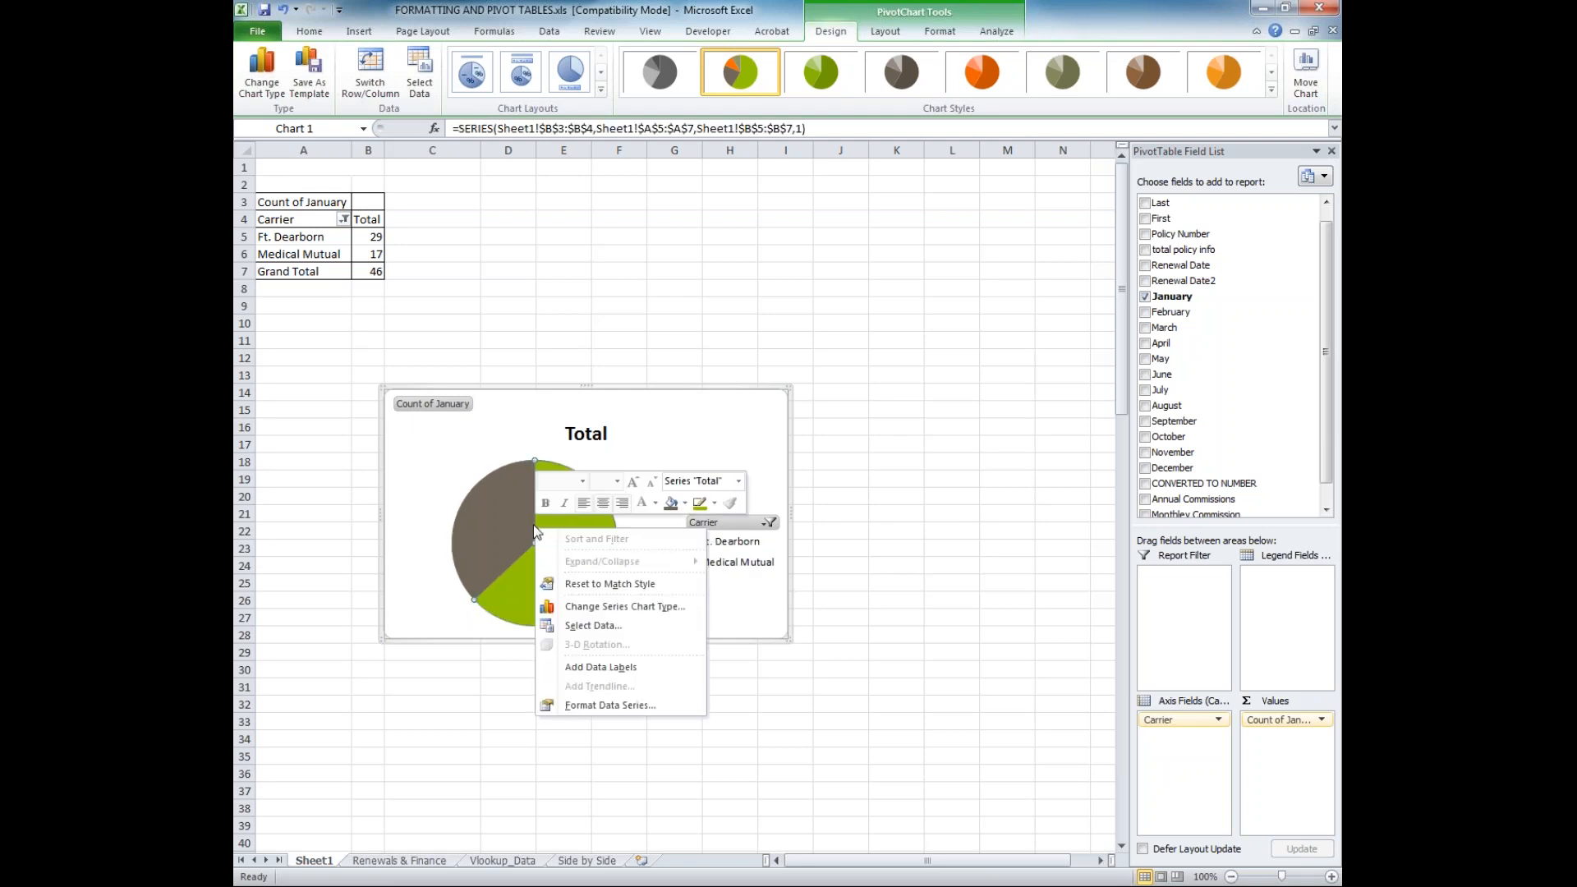
{"action": "left_click", "coordinate": [606, 705]}
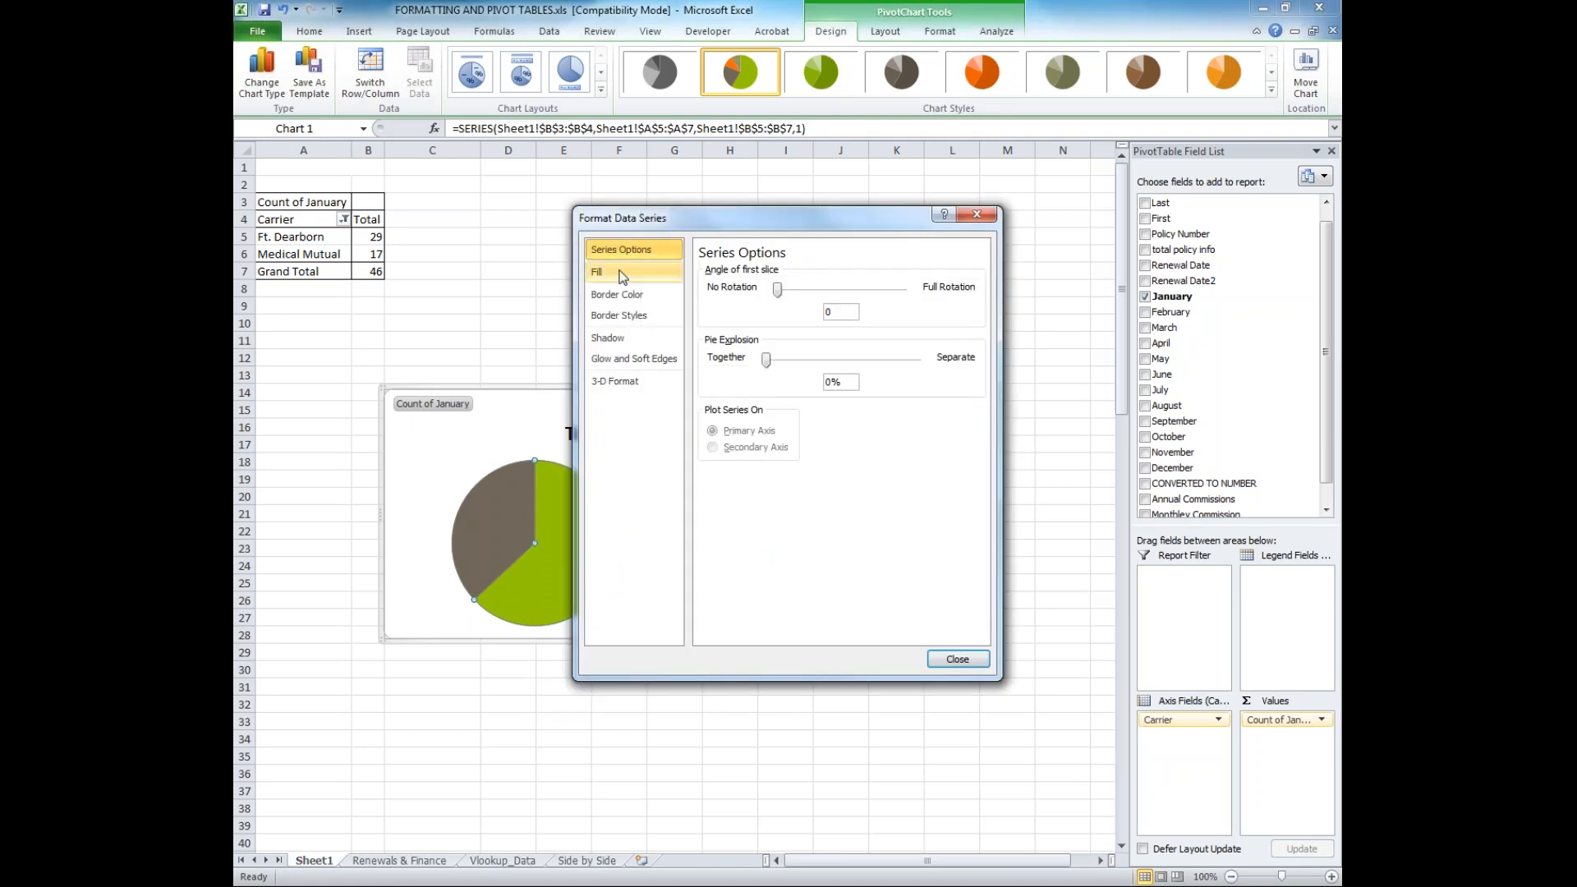
{"action": "left_click", "coordinate": [617, 272]}
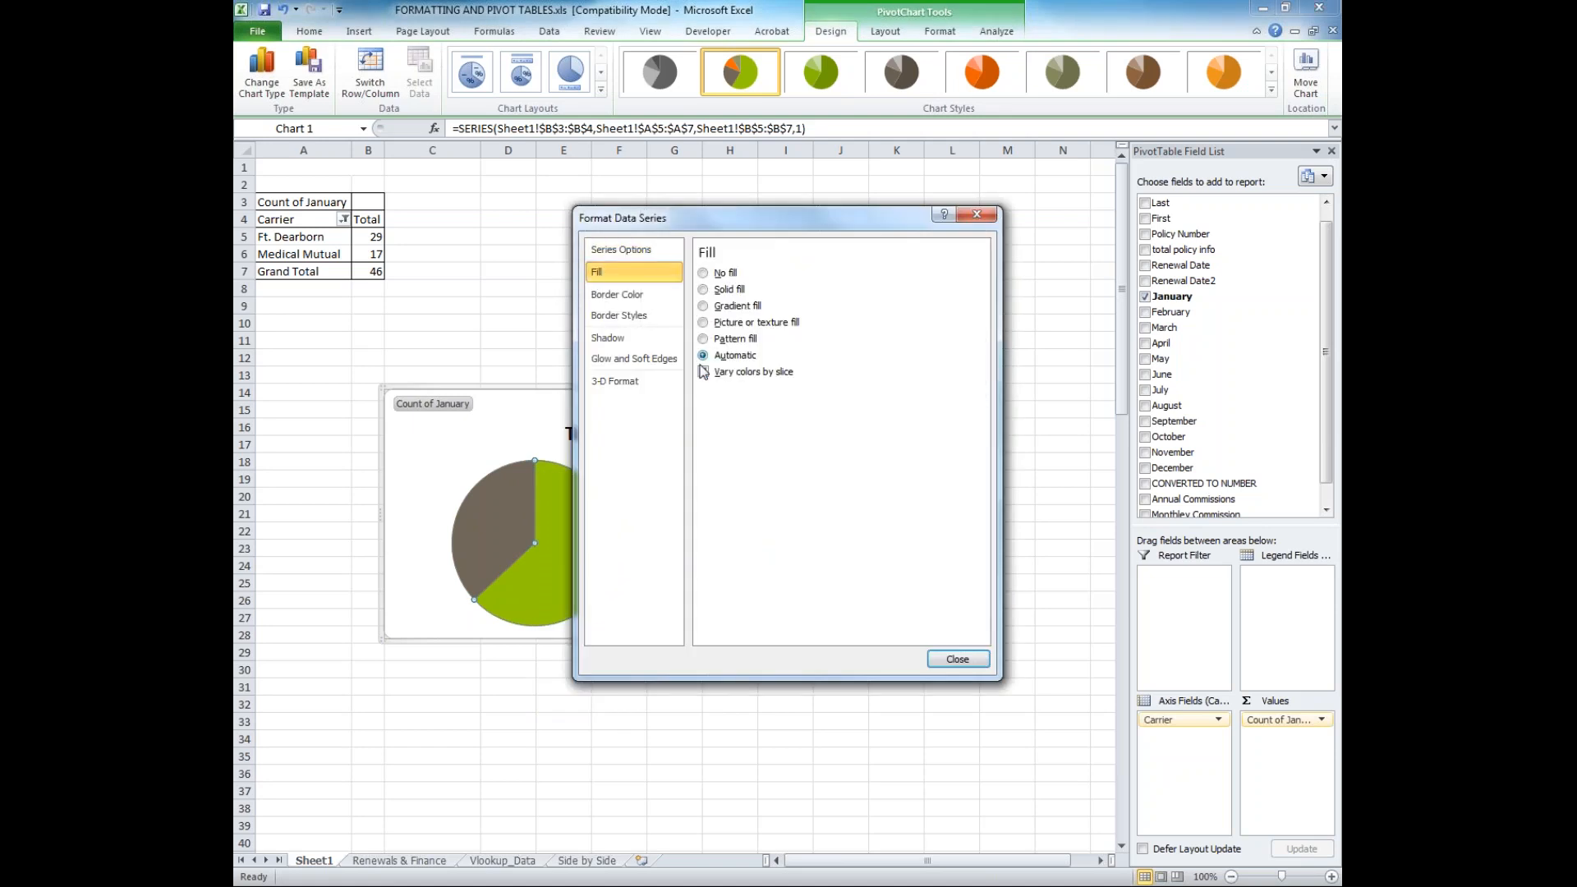
{"action": "left_click", "coordinate": [703, 372]}
{"action": "left_click", "coordinate": [703, 372]}
{"action": "left_click", "coordinate": [703, 289]}
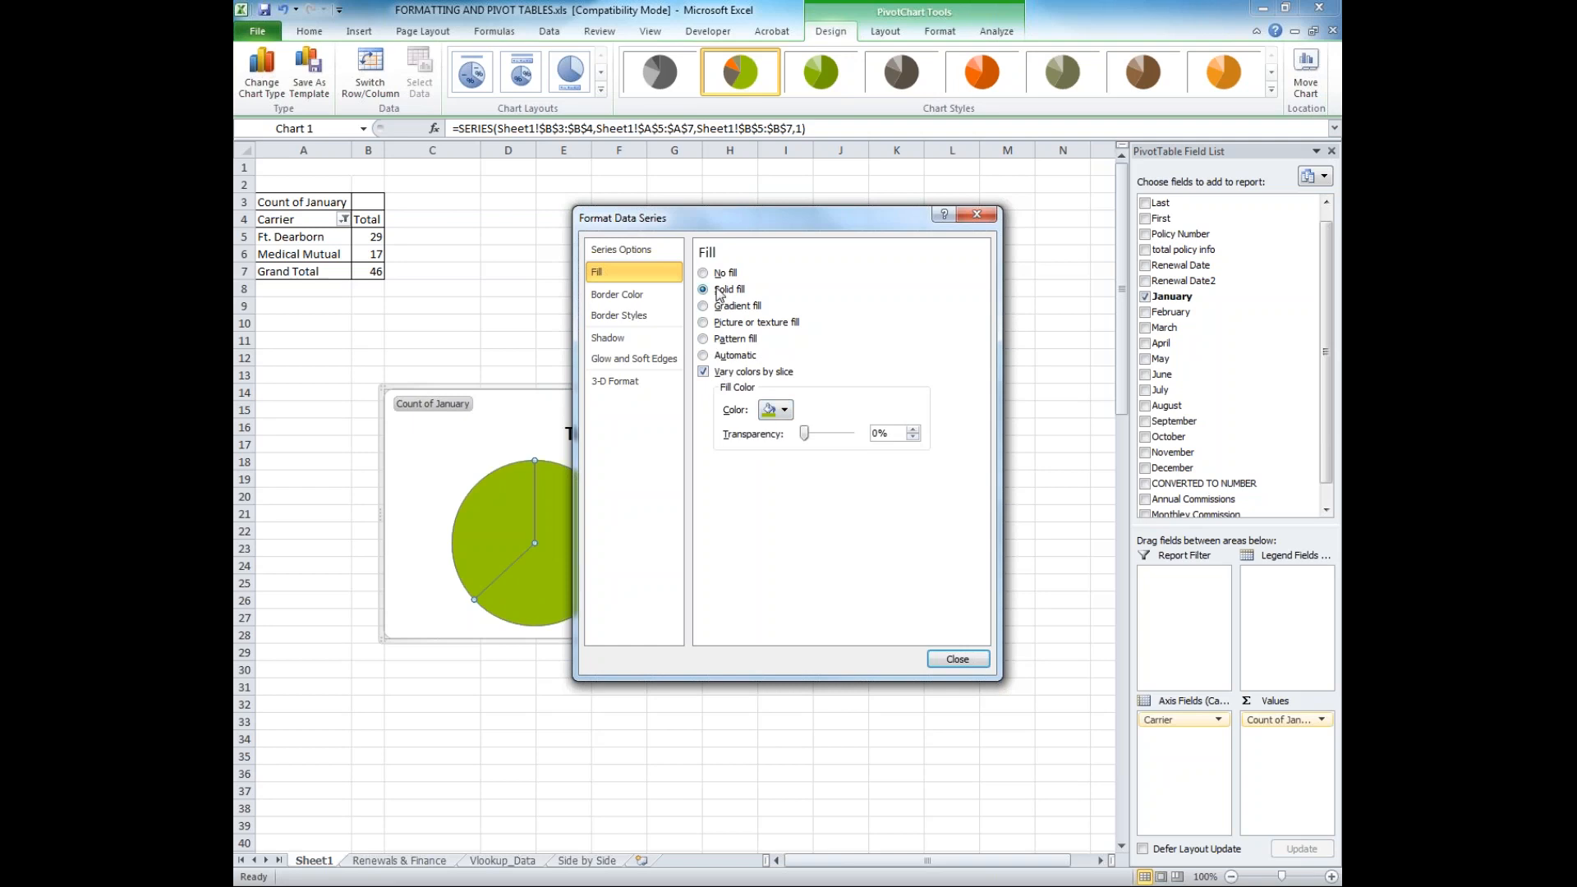
{"action": "left_click", "coordinate": [703, 356]}
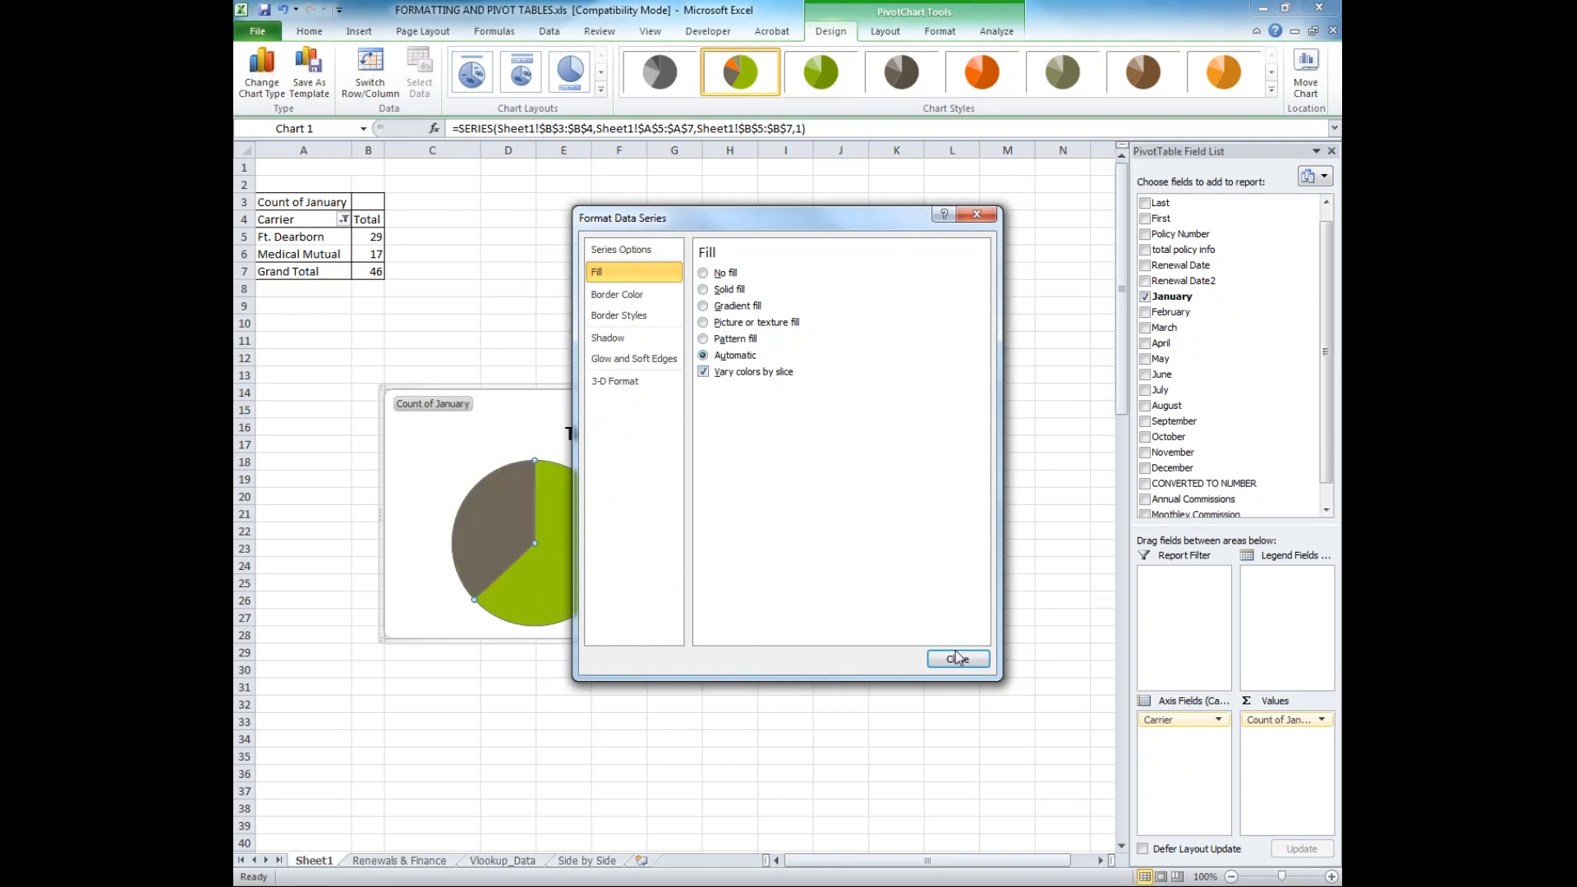
{"action": "left_click", "coordinate": [957, 658]}
{"action": "right_click", "coordinate": [510, 539]}
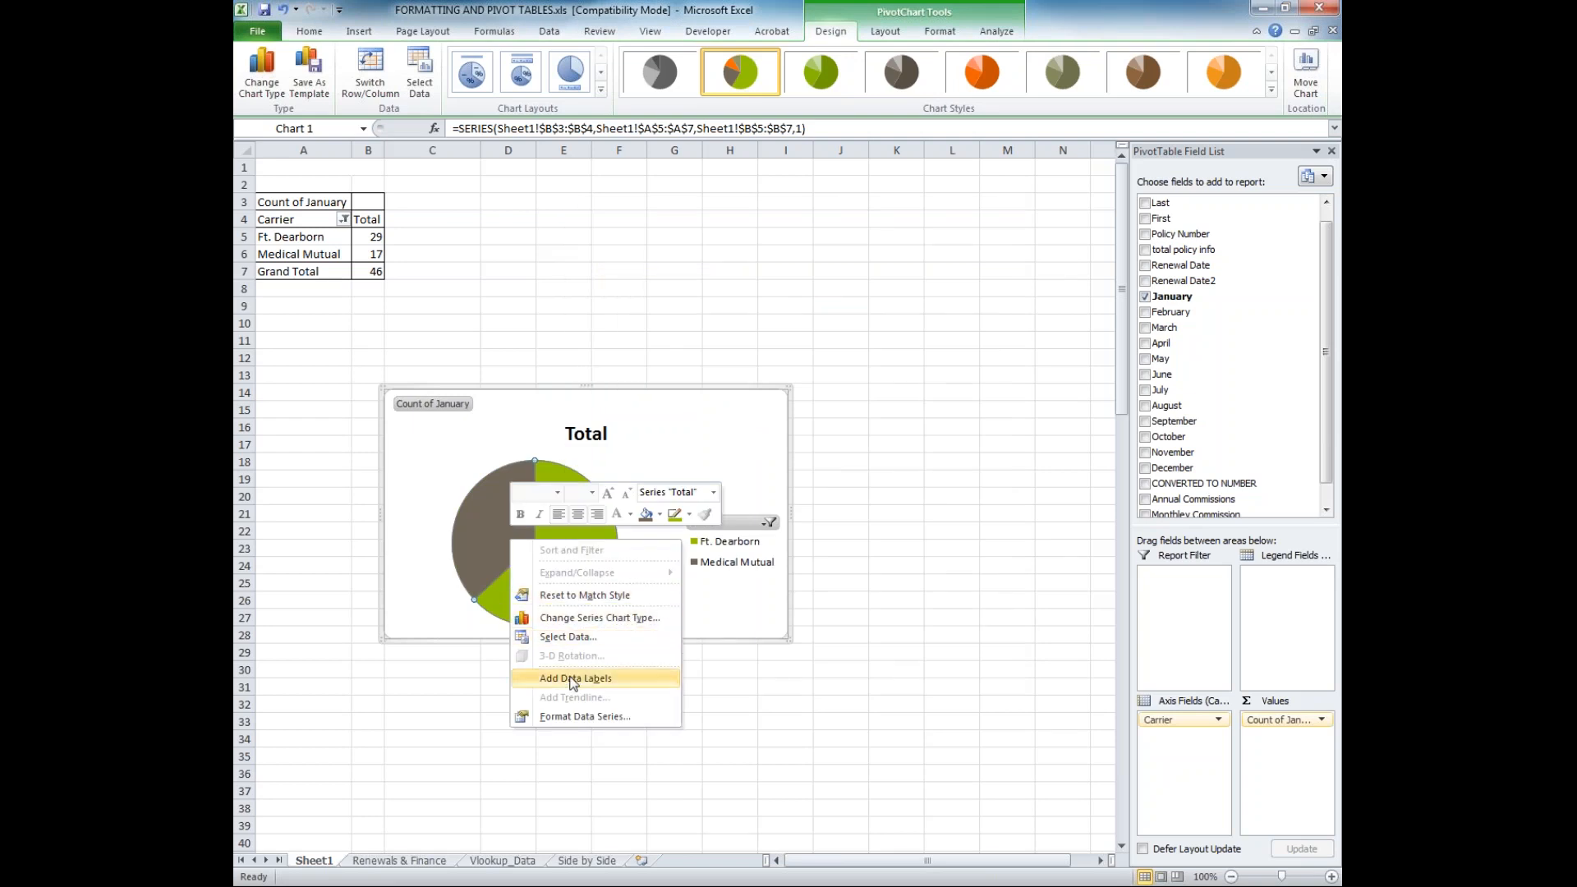
{"action": "left_click", "coordinate": [465, 541]}
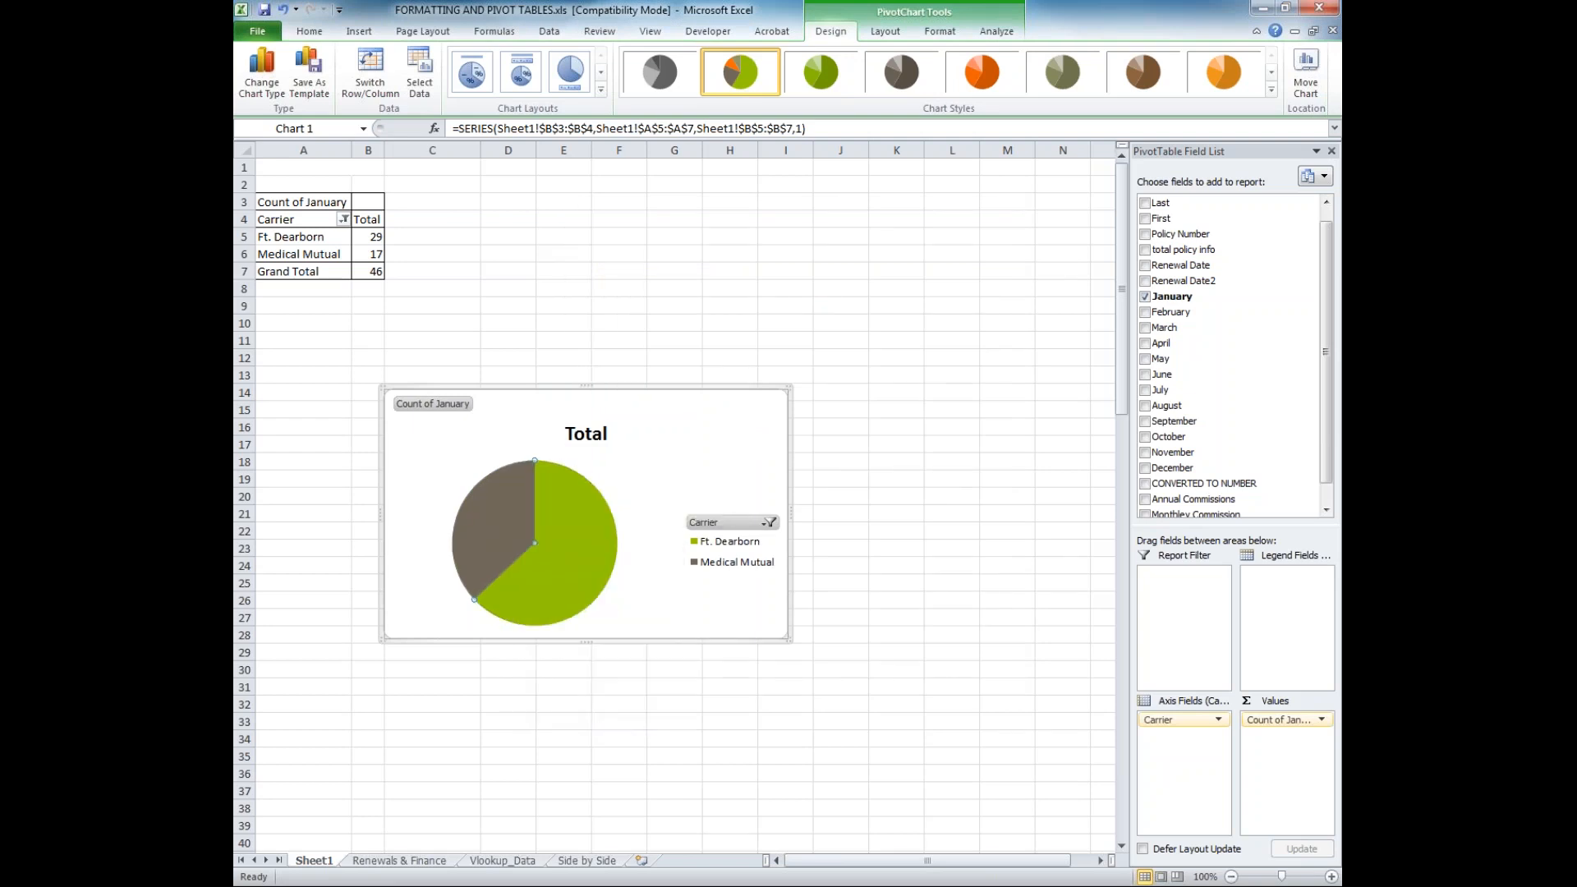
Set the fill of the pie chart's legend to No fill
{"action": "double_click", "coordinate": [714, 538]}
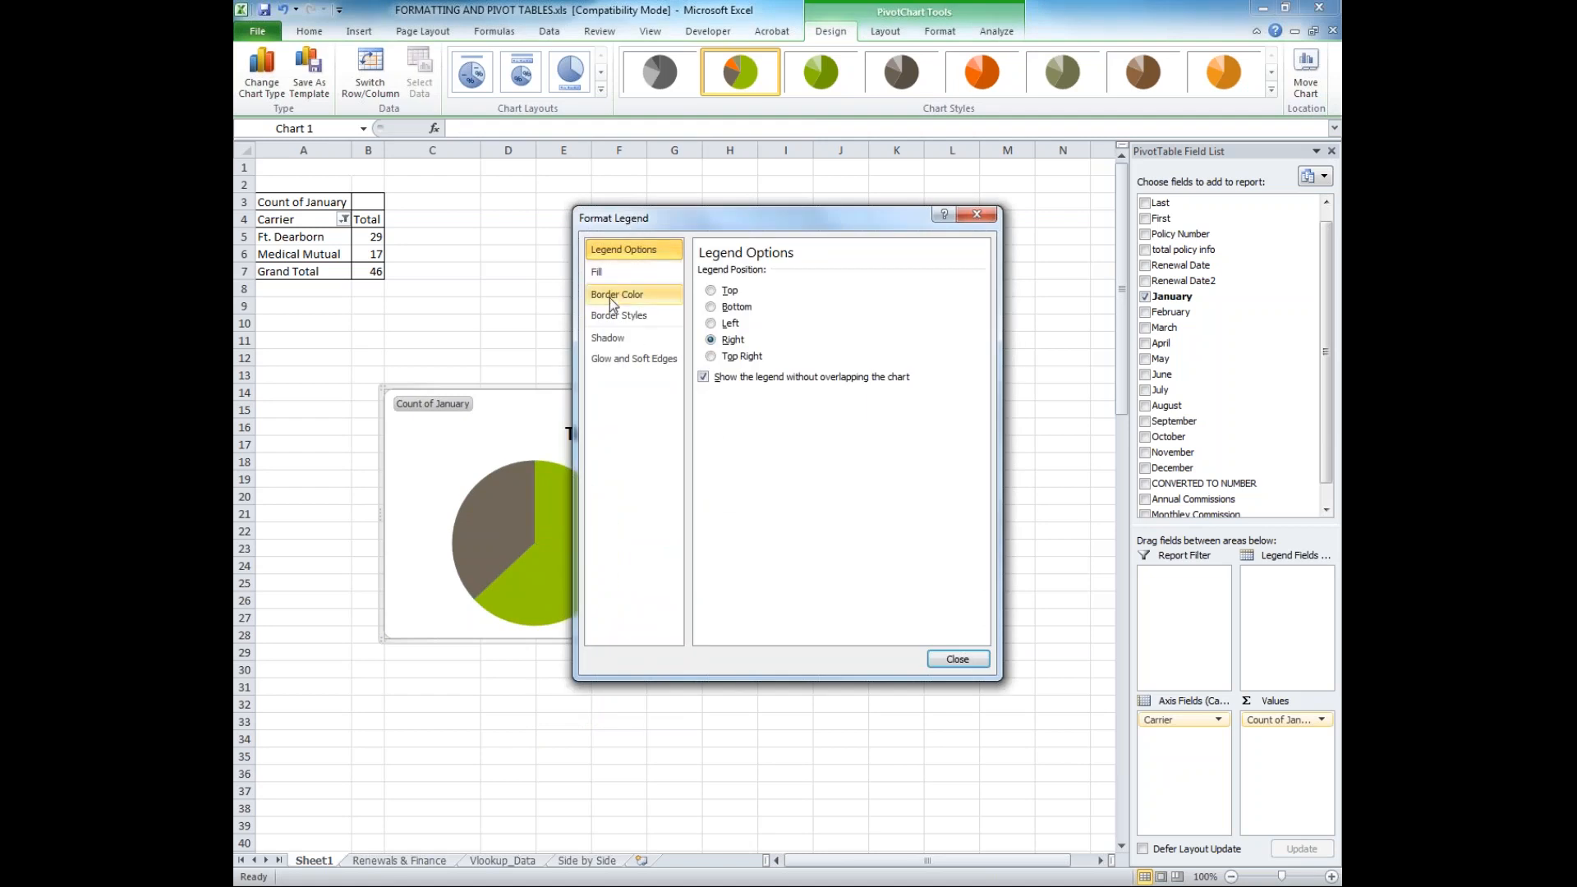
{"action": "left_click", "coordinate": [632, 272]}
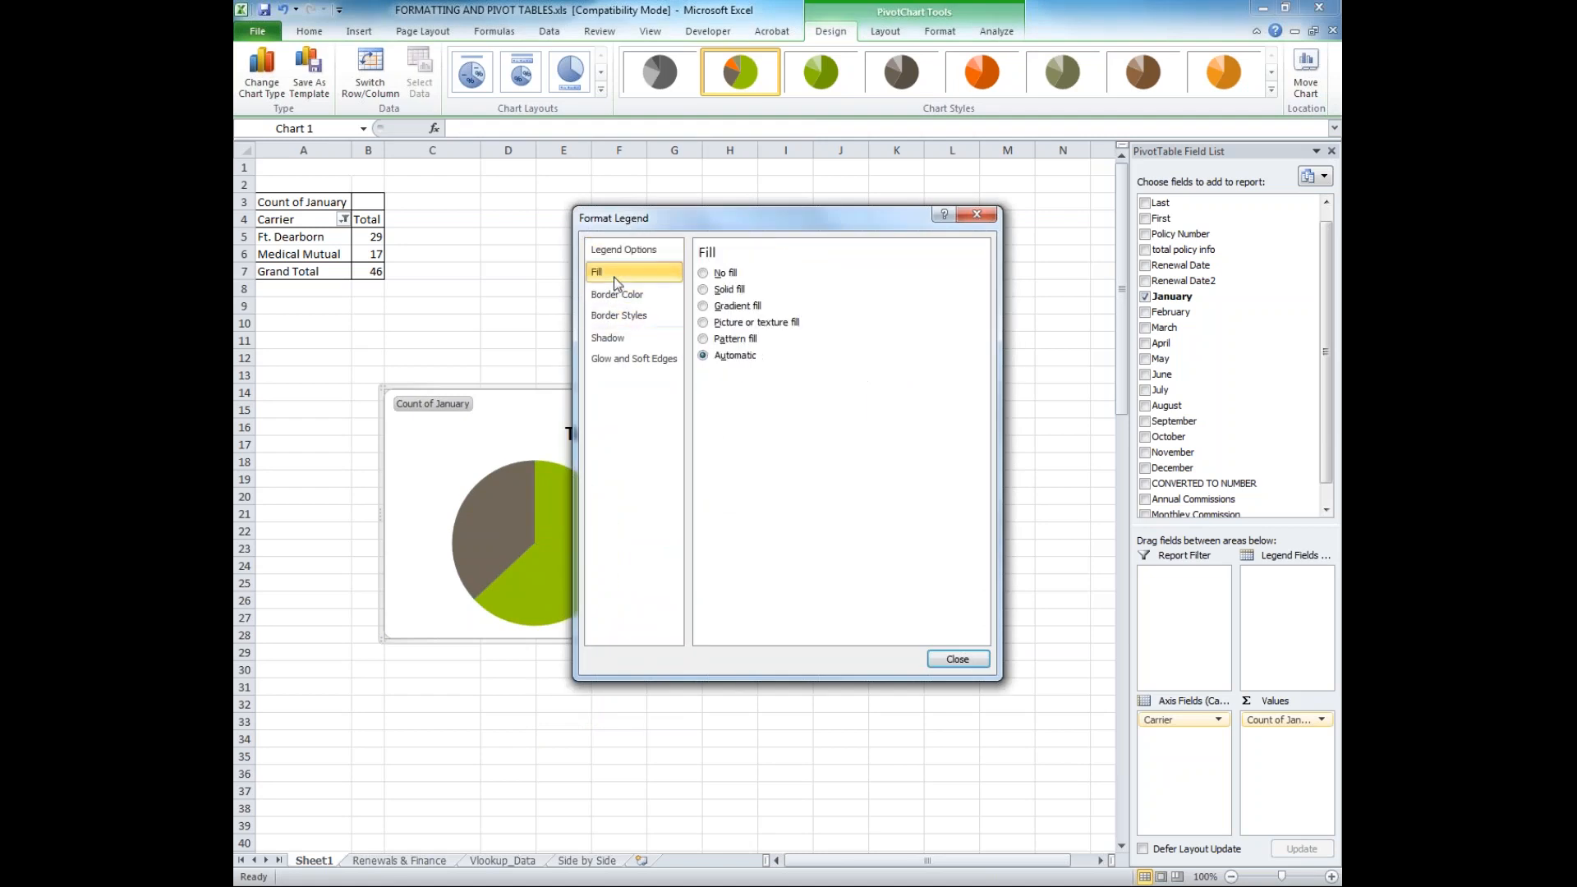
{"action": "left_click", "coordinate": [719, 274]}
{"action": "left_click", "coordinate": [957, 659]}
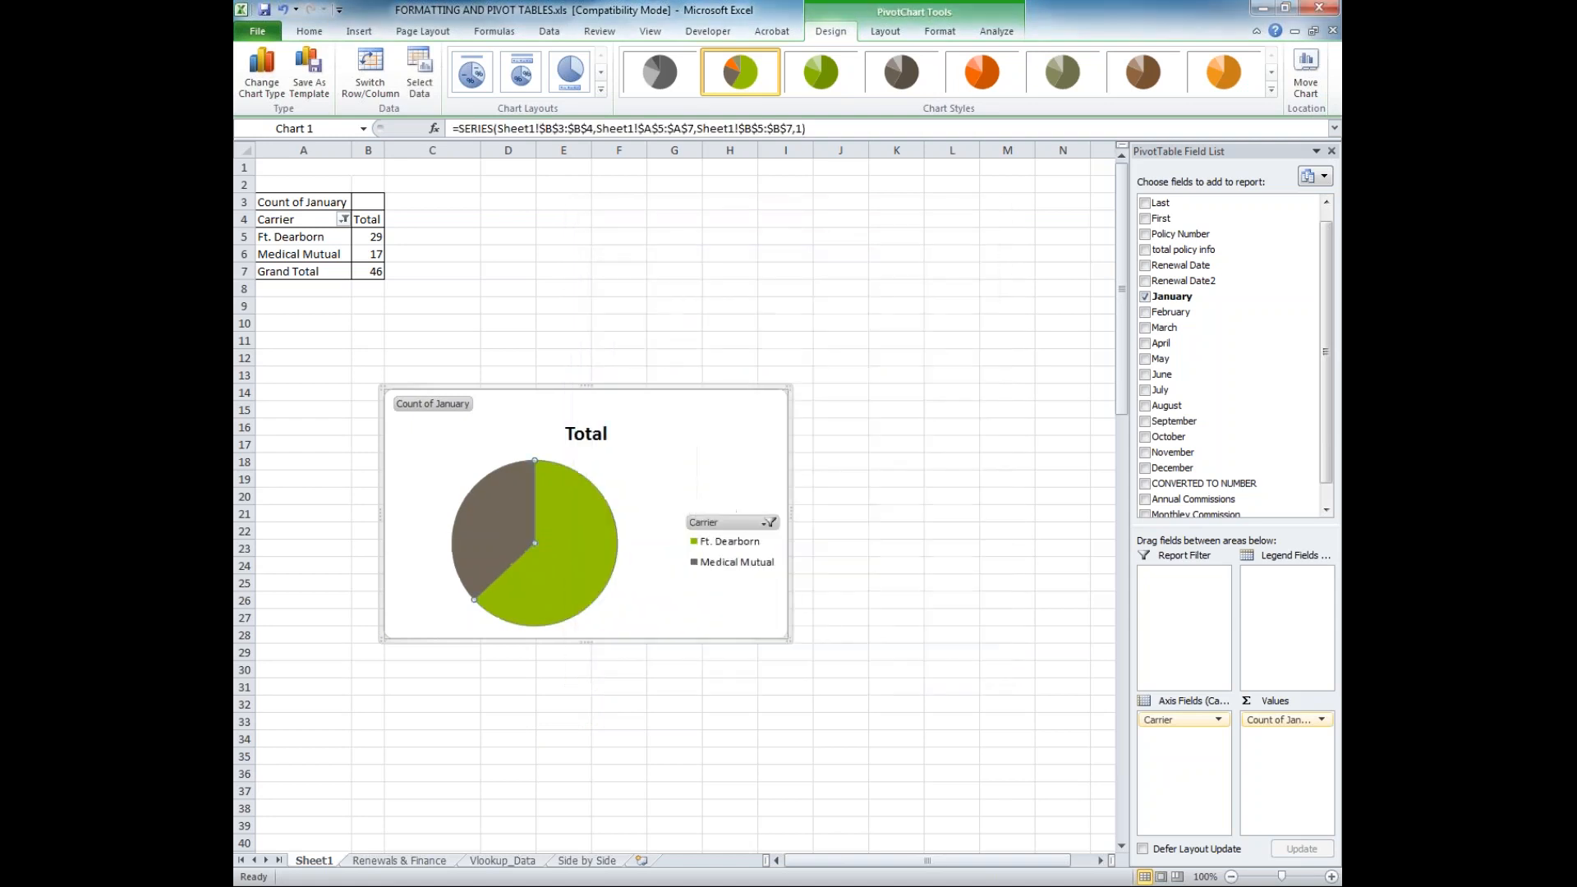
{"action": "right_click", "coordinate": [572, 526]}
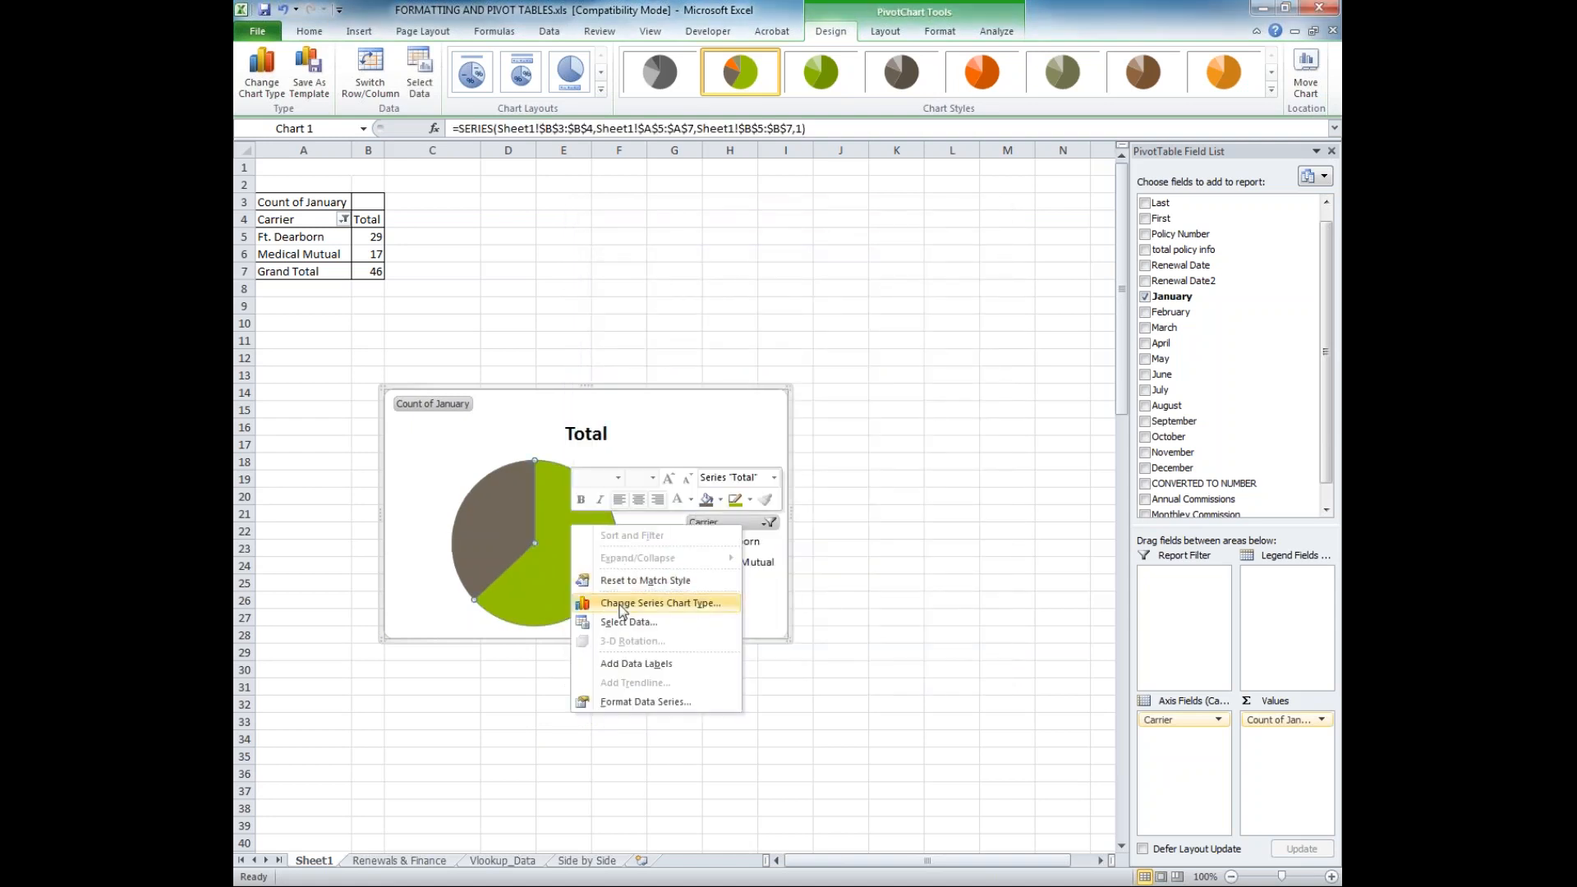
{"action": "left_click", "coordinate": [619, 702]}
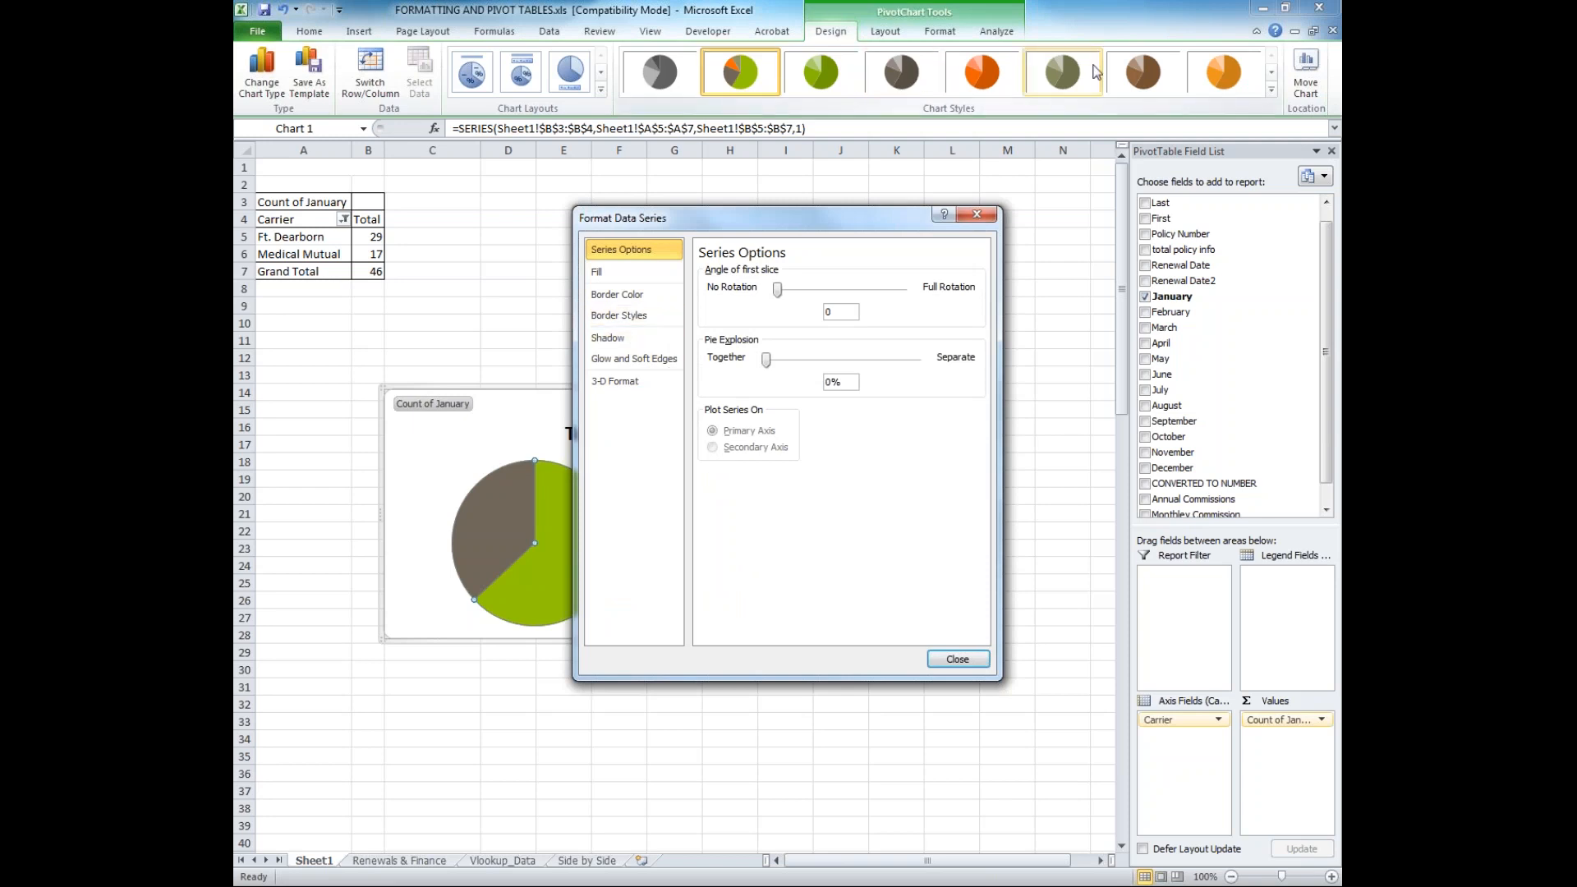
{"action": "left_click", "coordinate": [958, 658]}
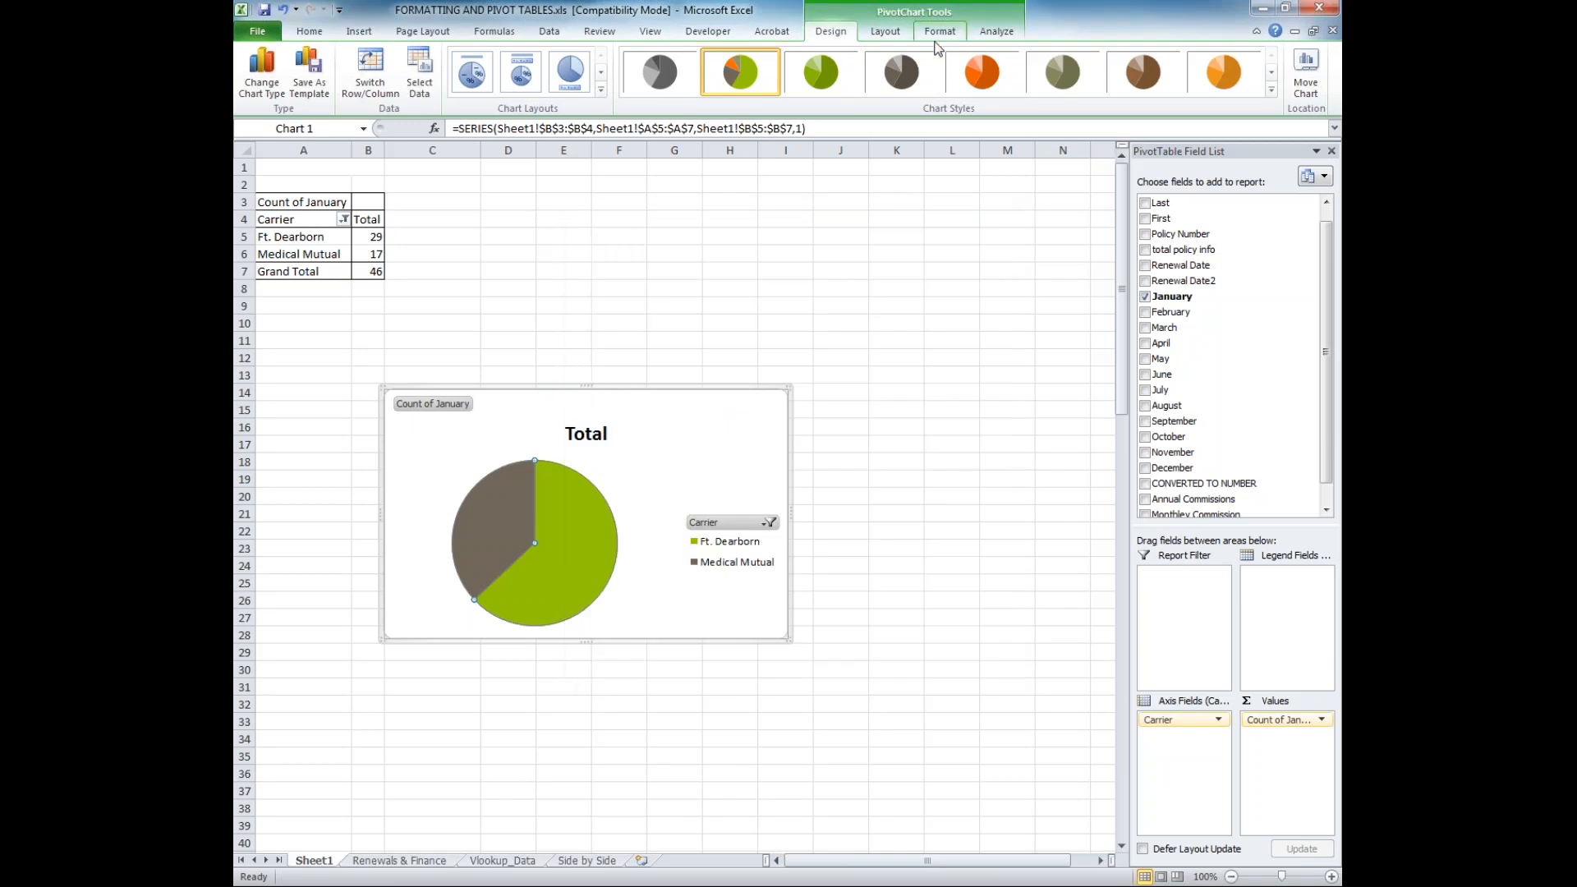
Try the gray, orange and olive chart styles on the pie chart and apply the brown monochrome style
{"action": "left_click", "coordinate": [901, 72]}
{"action": "left_click", "coordinate": [982, 73]}
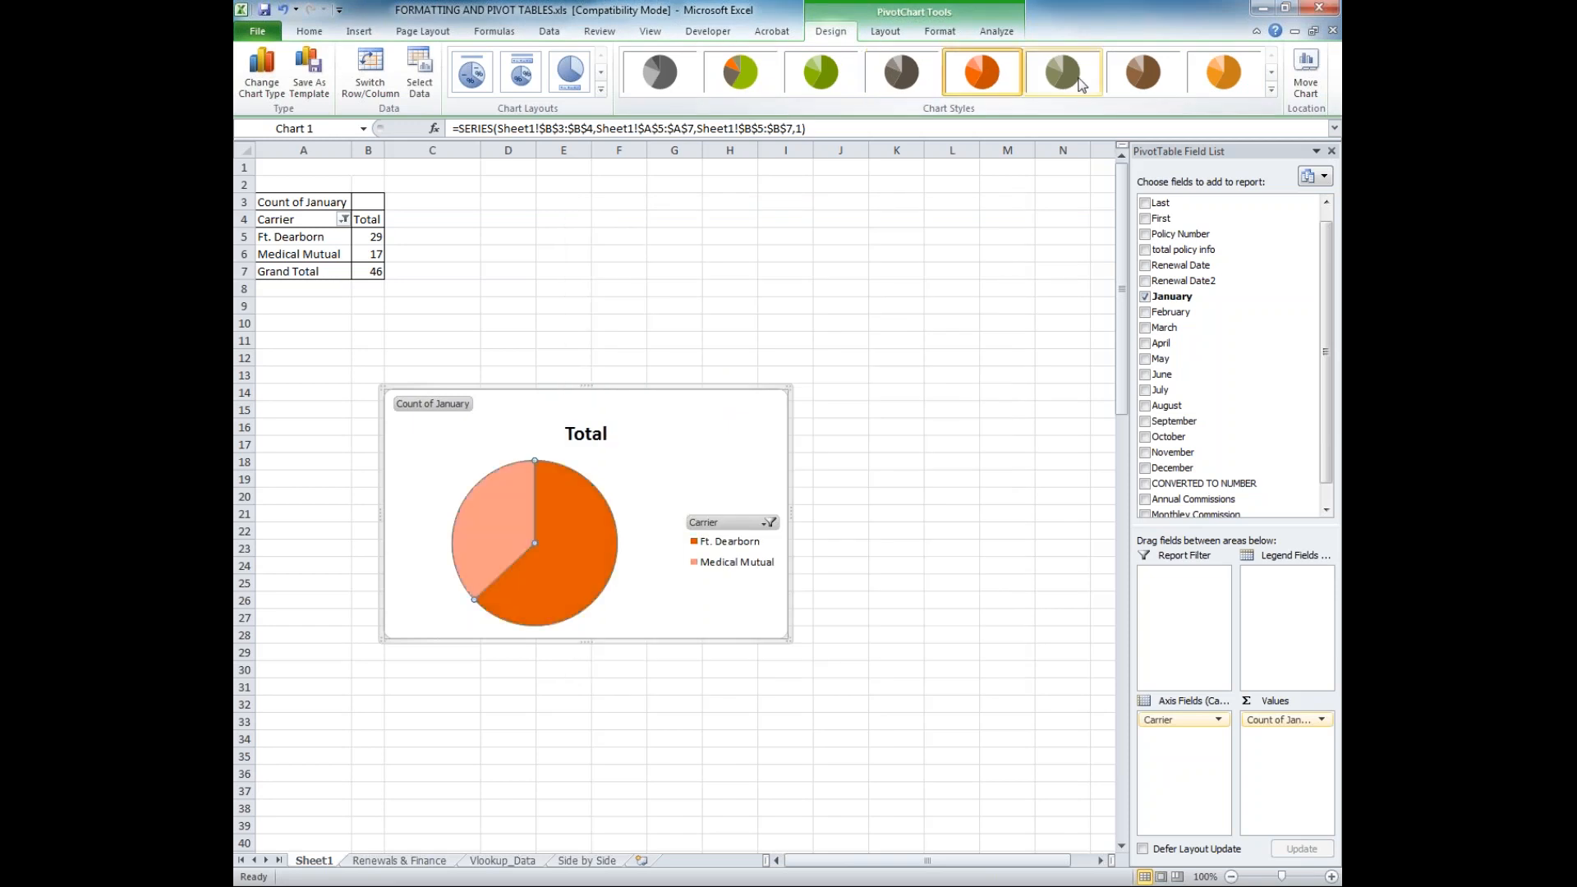
{"action": "left_click", "coordinate": [1081, 85]}
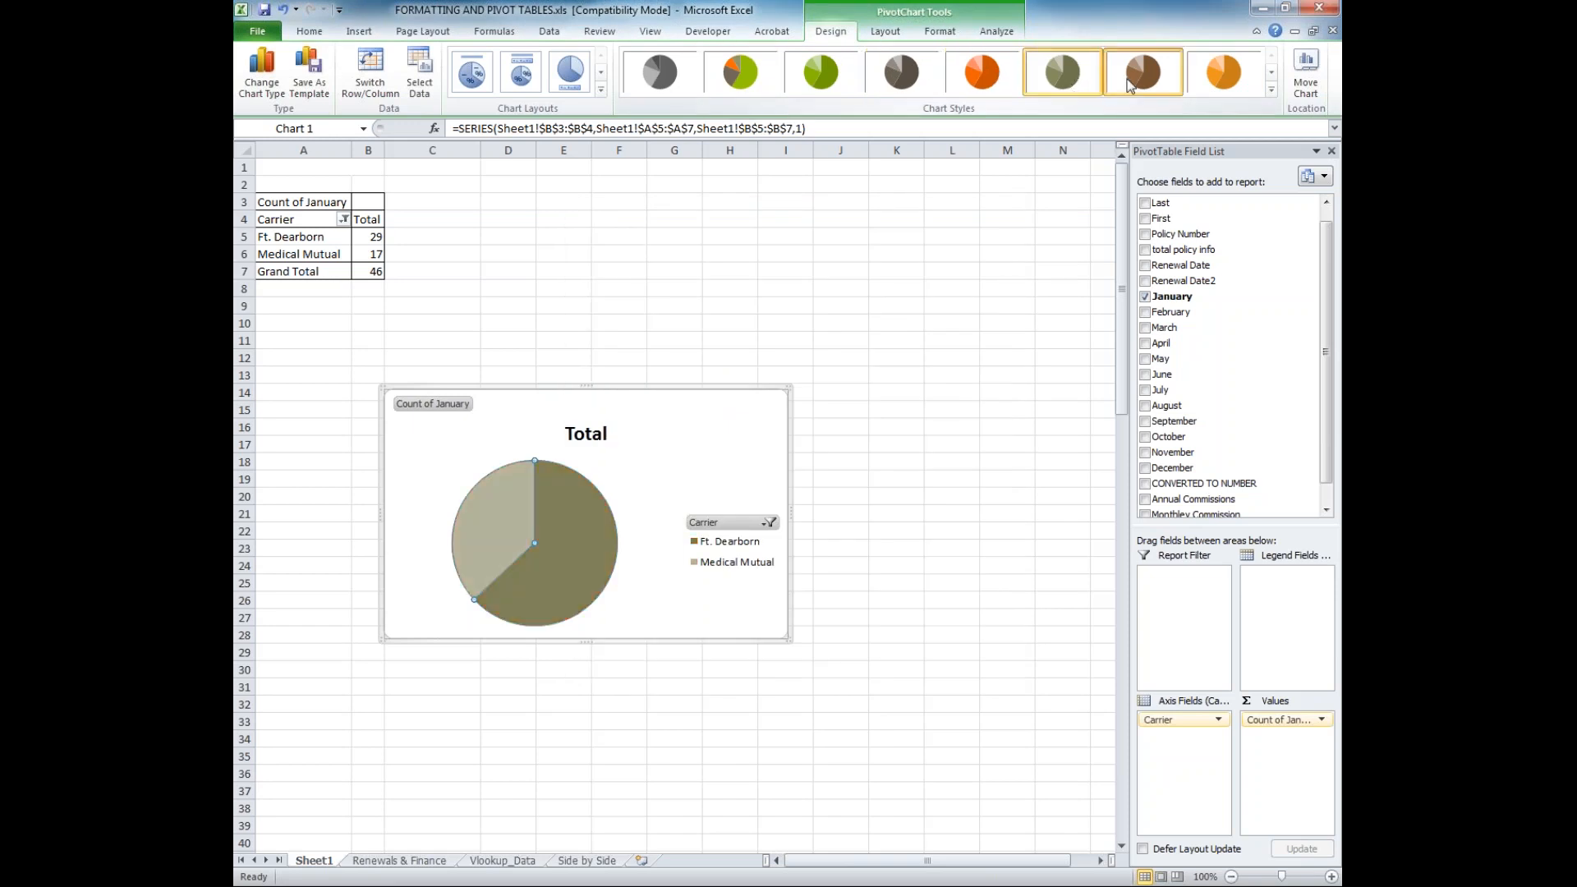
{"action": "left_click", "coordinate": [1116, 87]}
Add Coventry to the carriers shown in the pie chart through its Carrier filter
{"action": "mouse_move", "coordinate": [617, 569]}
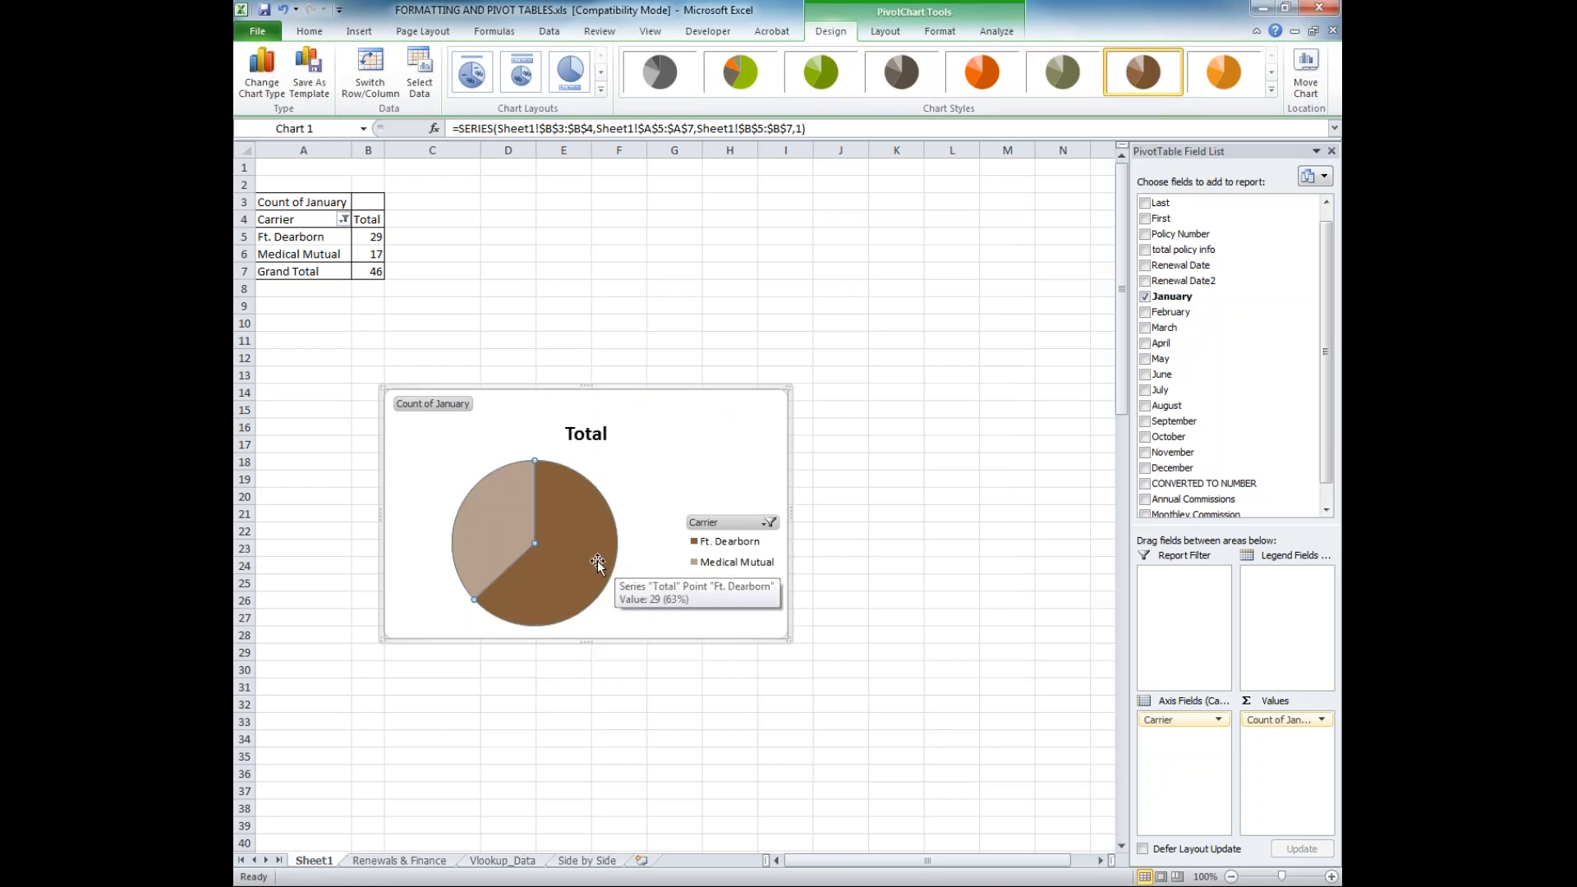
{"action": "left_click", "coordinate": [712, 545]}
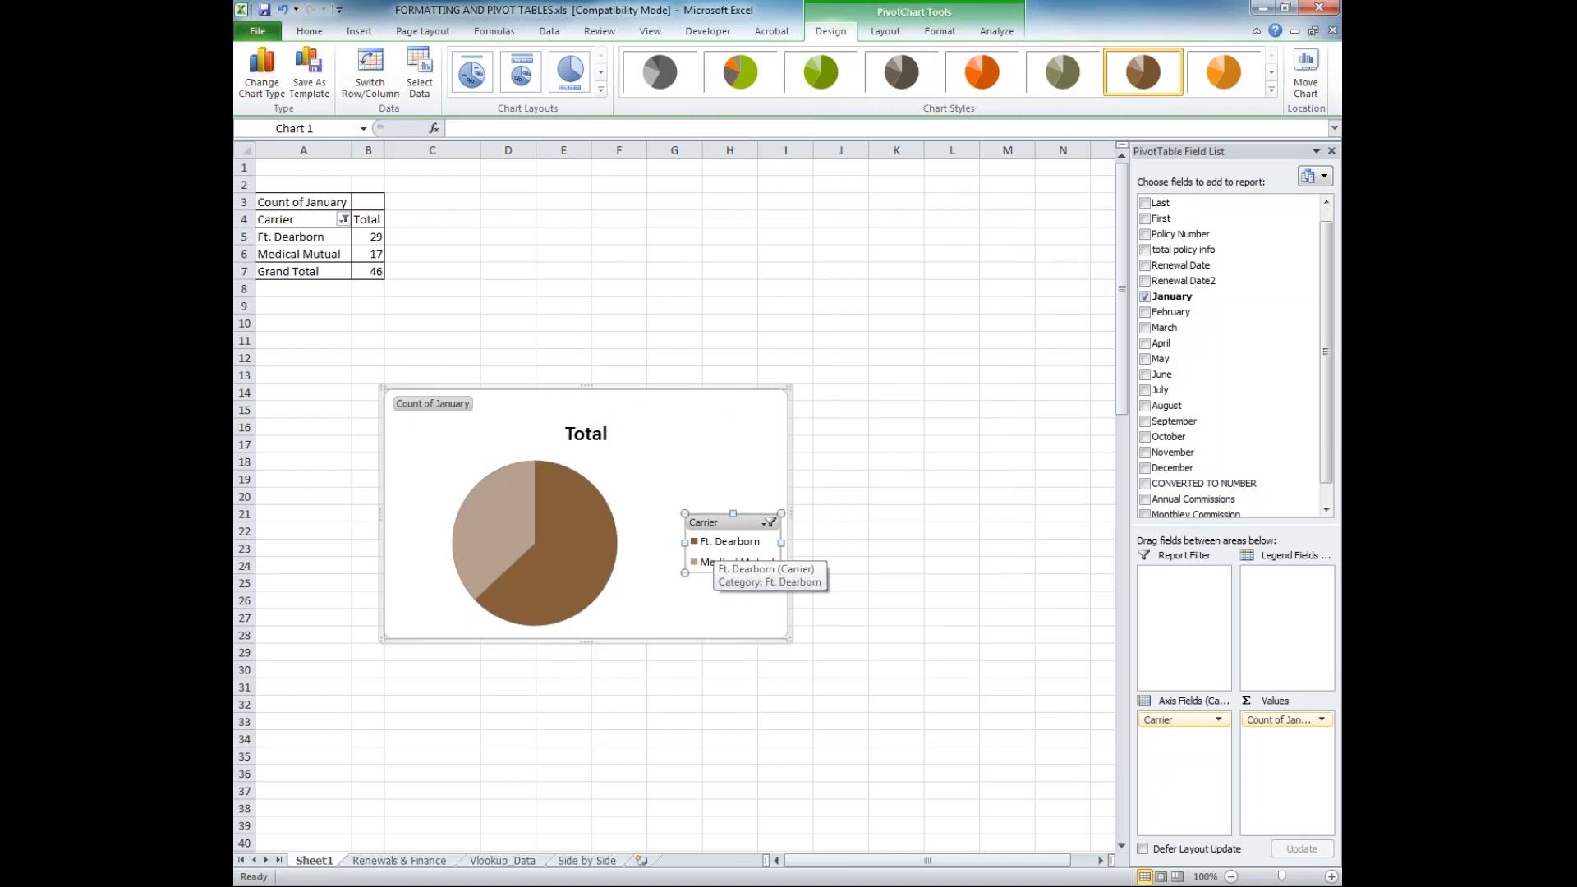
{"action": "left_click", "coordinate": [770, 522]}
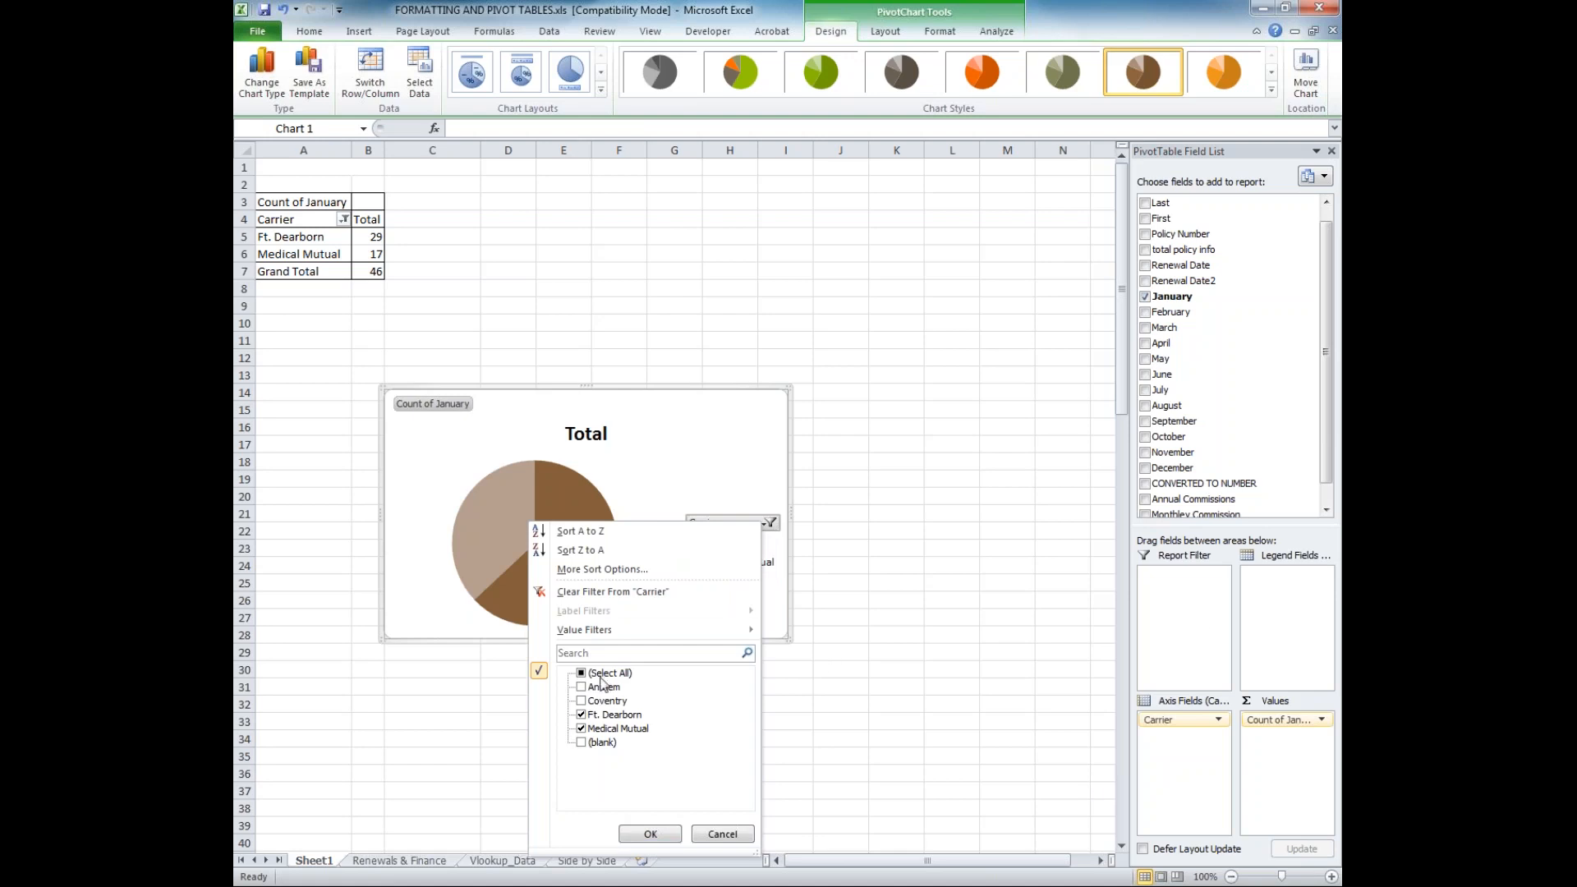
{"action": "left_click", "coordinate": [581, 701]}
{"action": "left_click", "coordinate": [645, 834]}
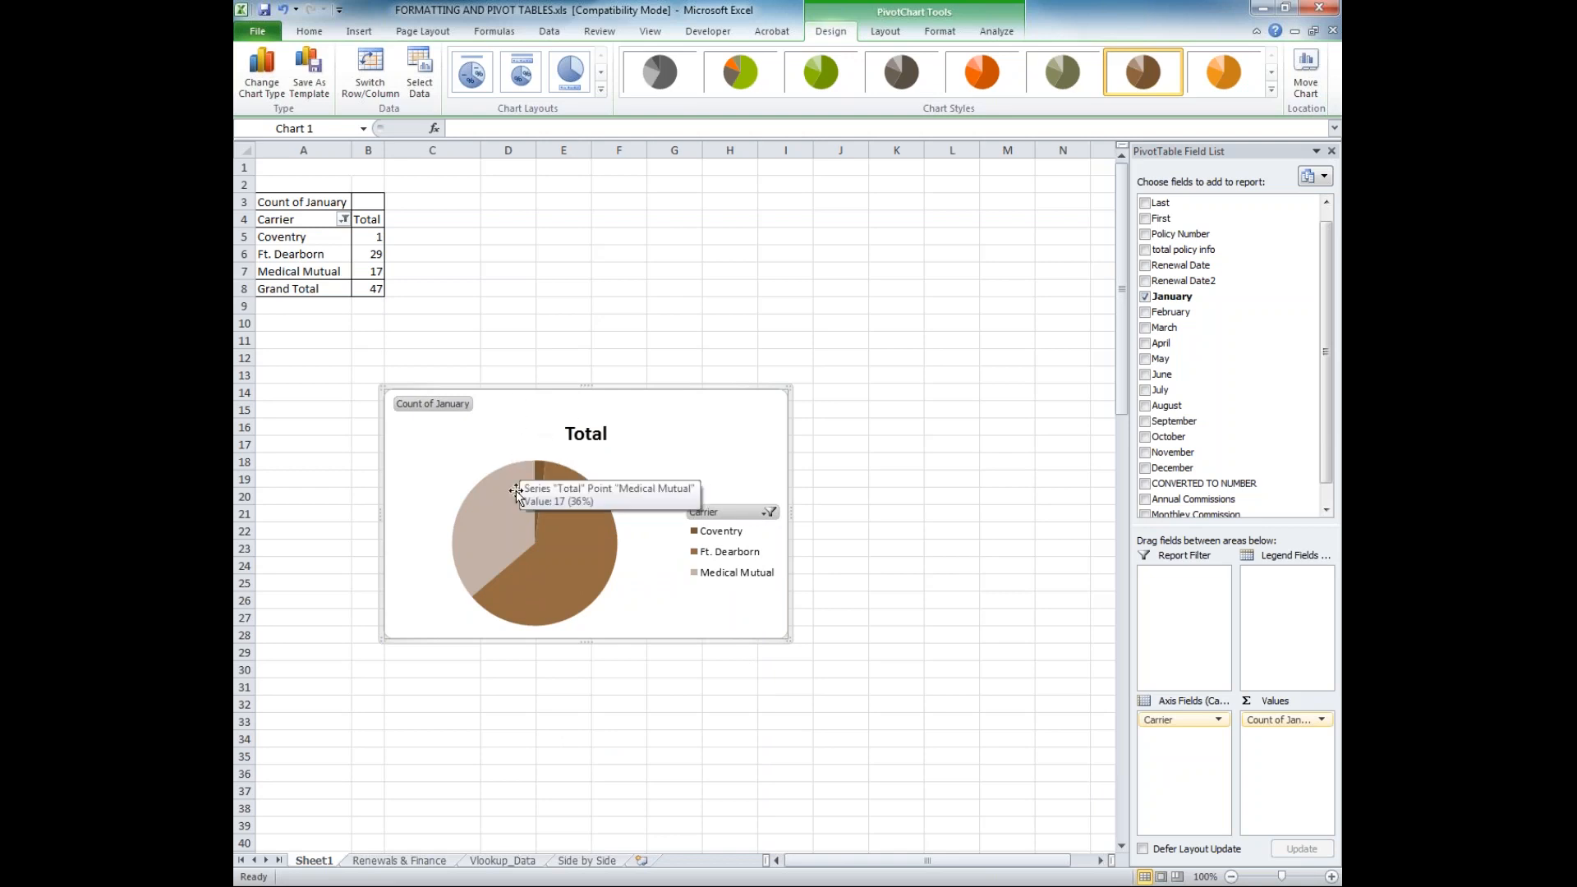
Include Anthem in the pie chart's Carrier filter alongside Coventry, Ft. Dearborn and Medical Mutual
{"action": "mouse_move", "coordinate": [537, 473]}
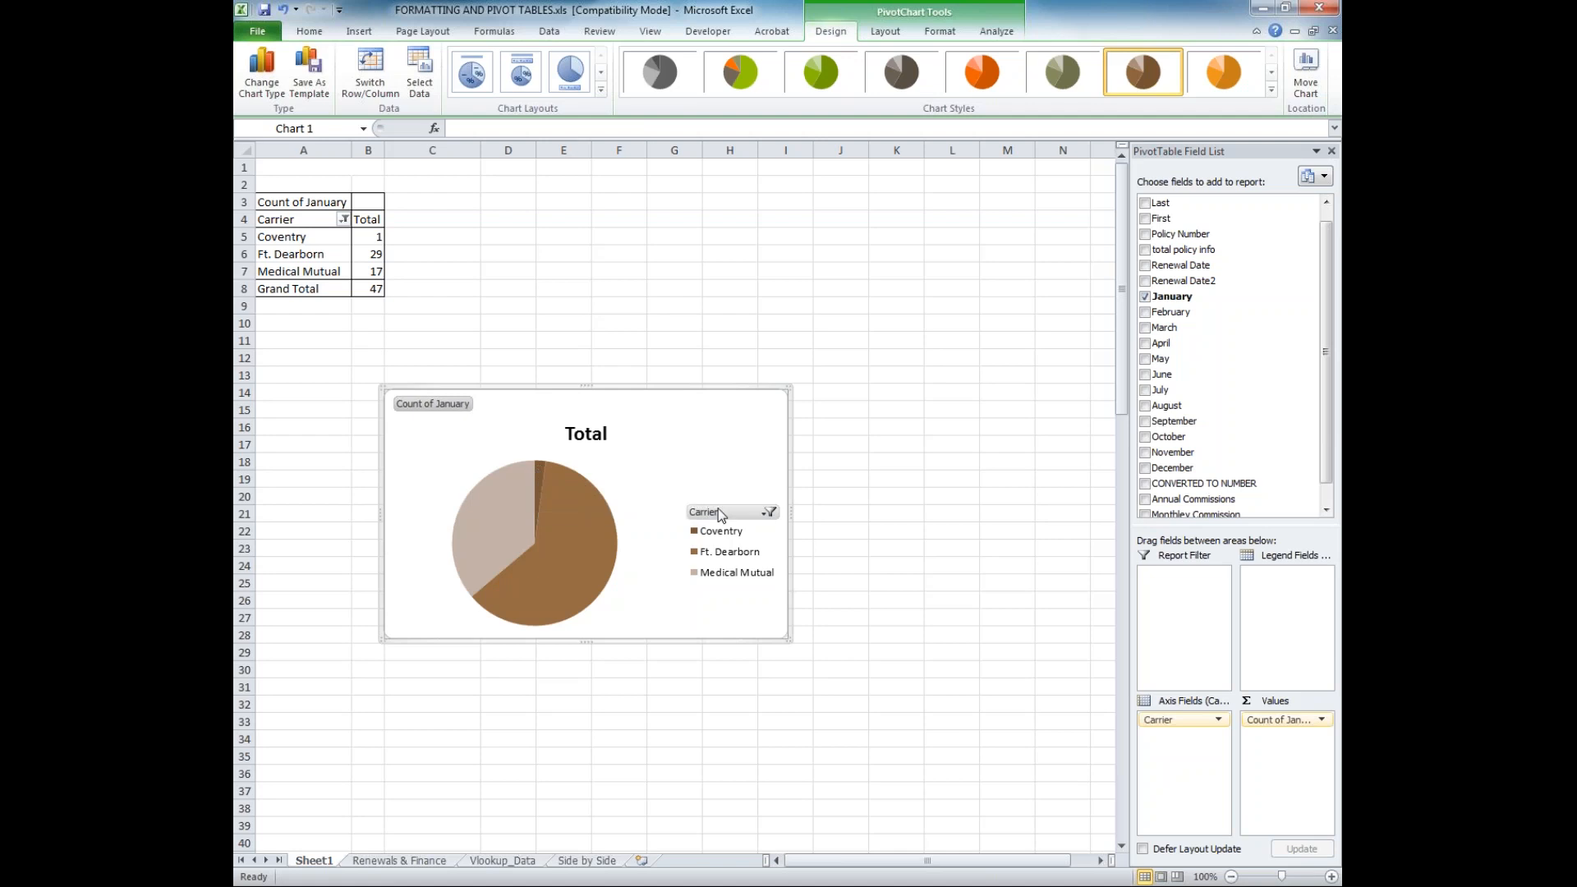
{"action": "left_click", "coordinate": [770, 511]}
{"action": "left_click", "coordinate": [547, 673]}
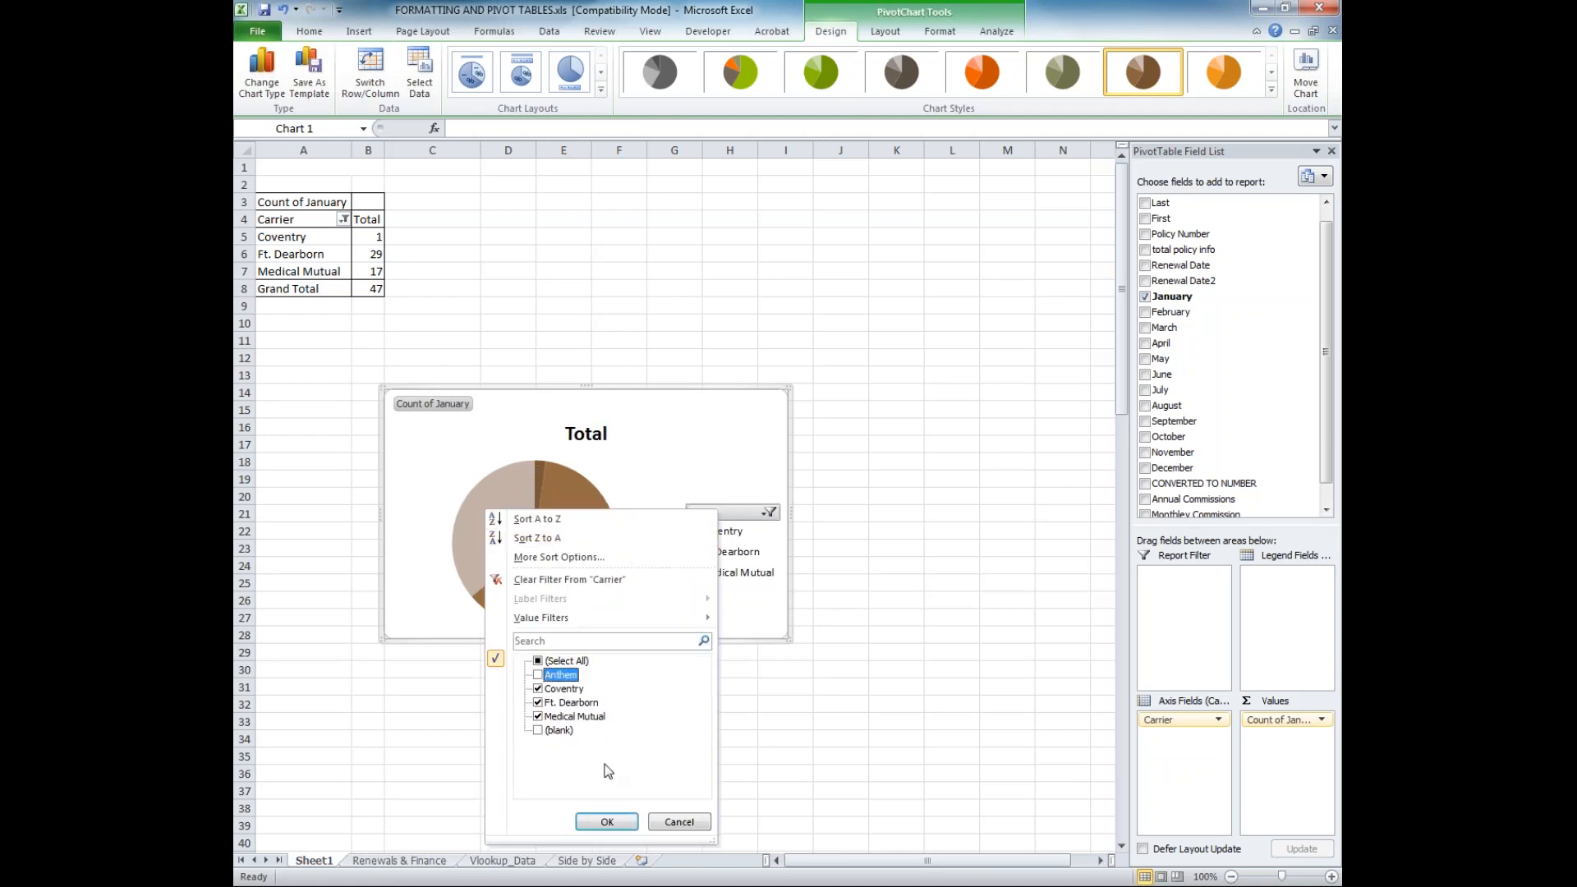
{"action": "left_click", "coordinate": [606, 822]}
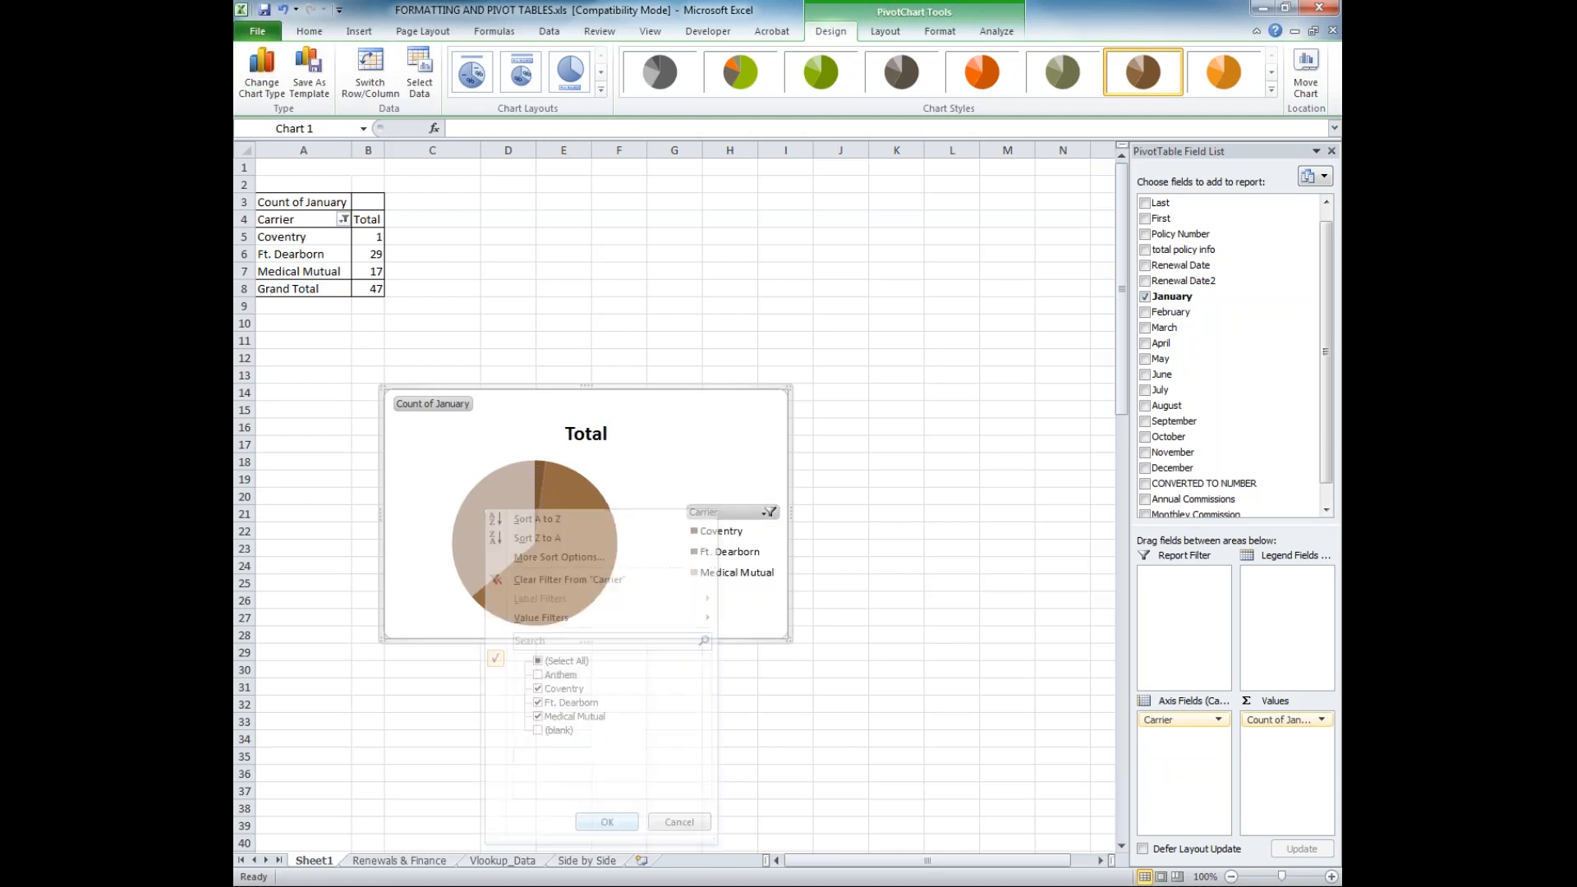
{"action": "left_click", "coordinate": [769, 512]}
{"action": "left_click", "coordinate": [586, 676]}
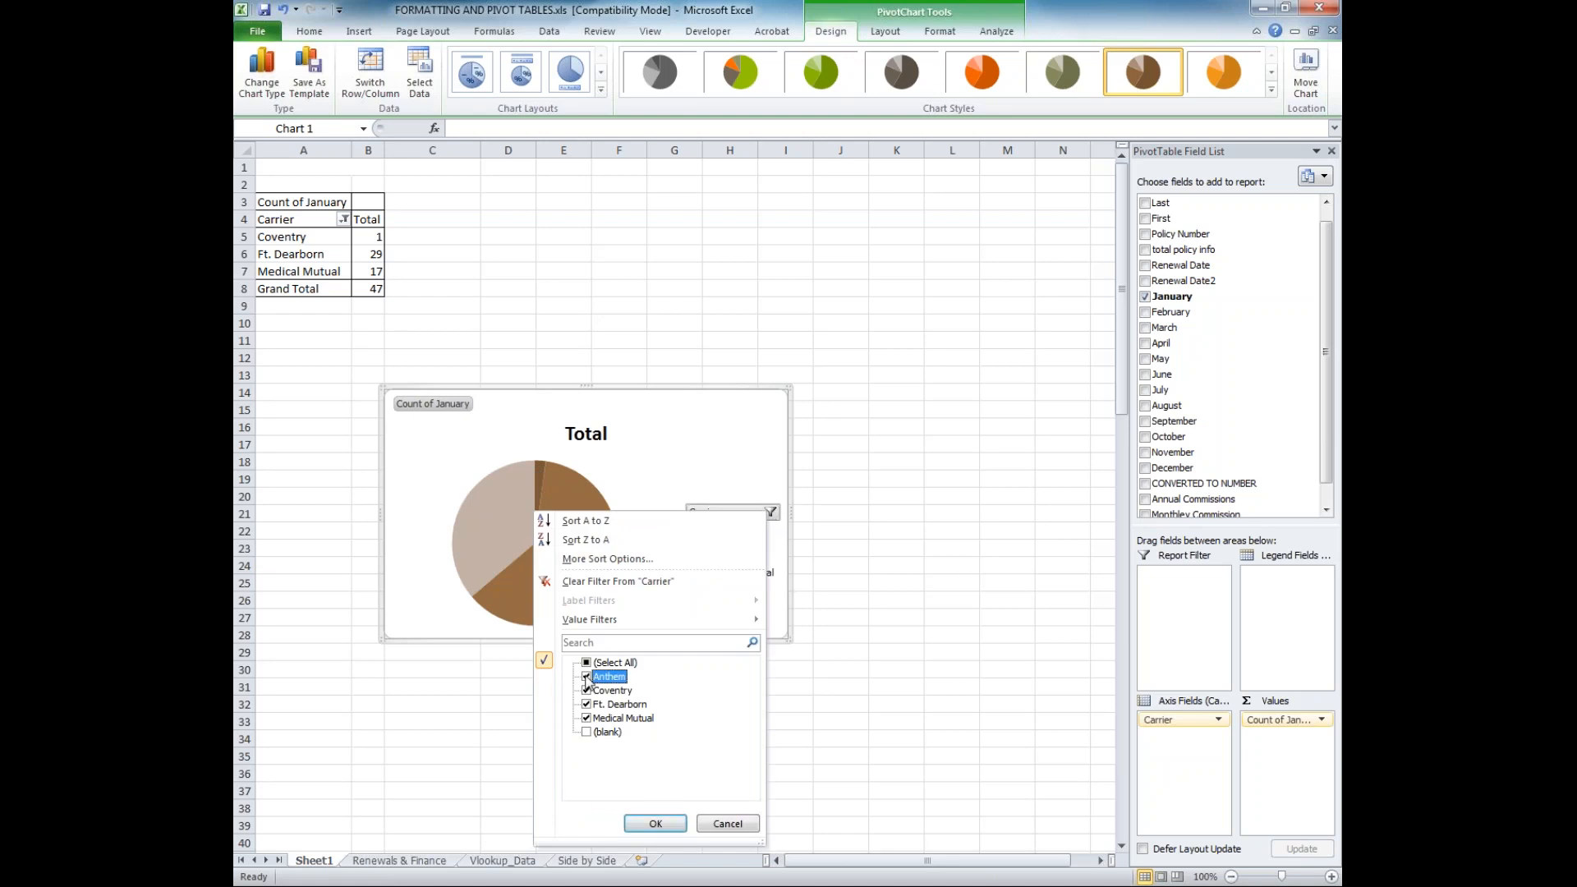
{"action": "left_click", "coordinate": [646, 822]}
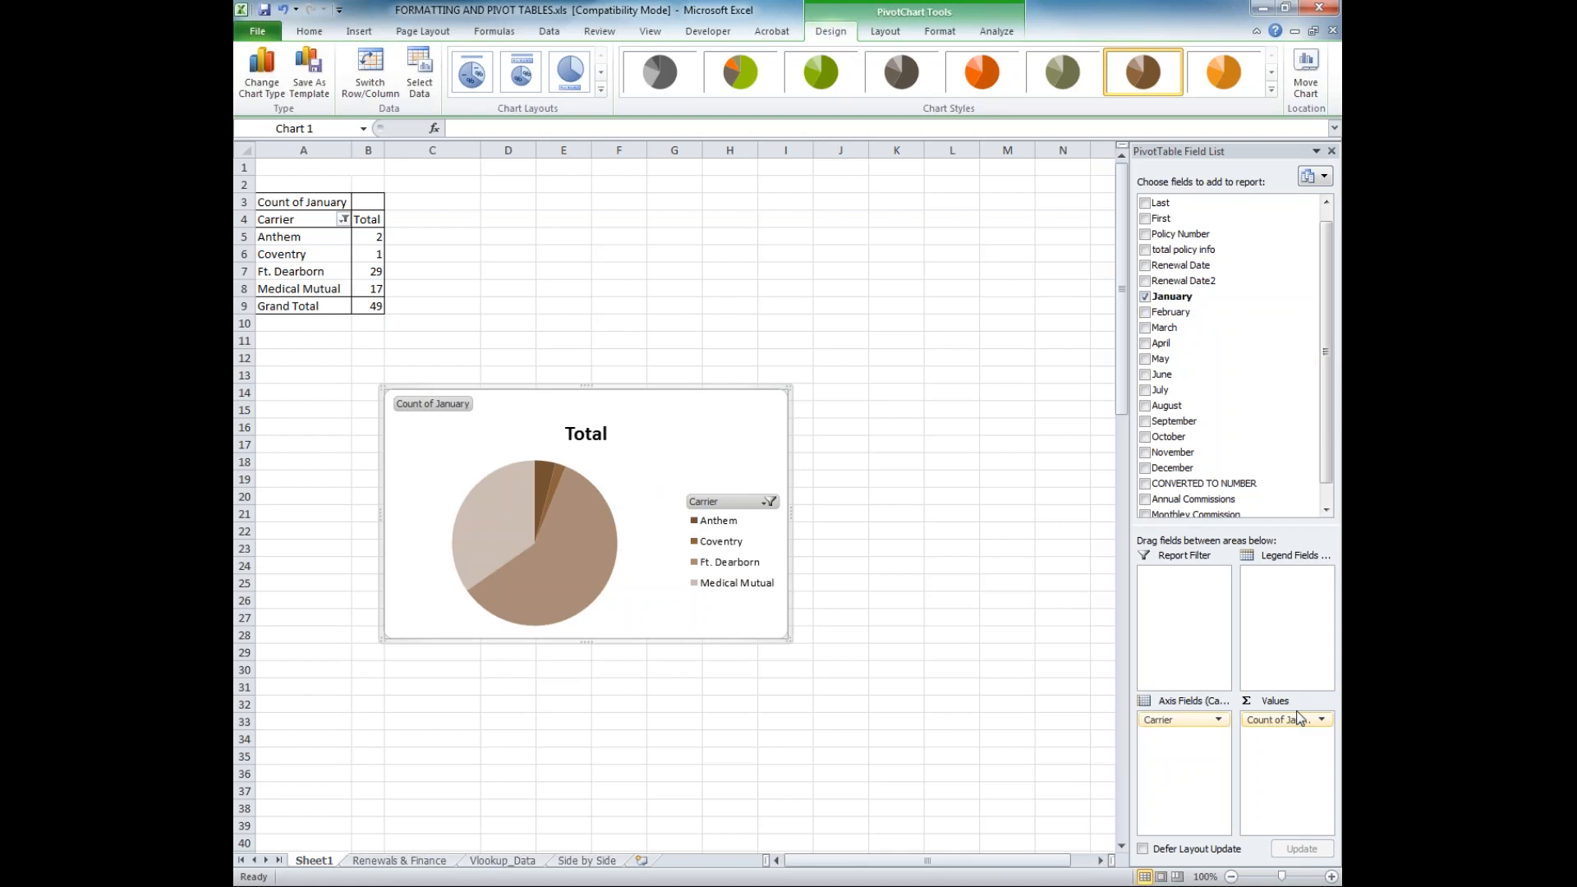
Replace January with Annual Commissions as the value field of the PivotChart
{"action": "left_click_drag", "start_coordinate": [1302, 721], "coordinate": [1277, 489]}
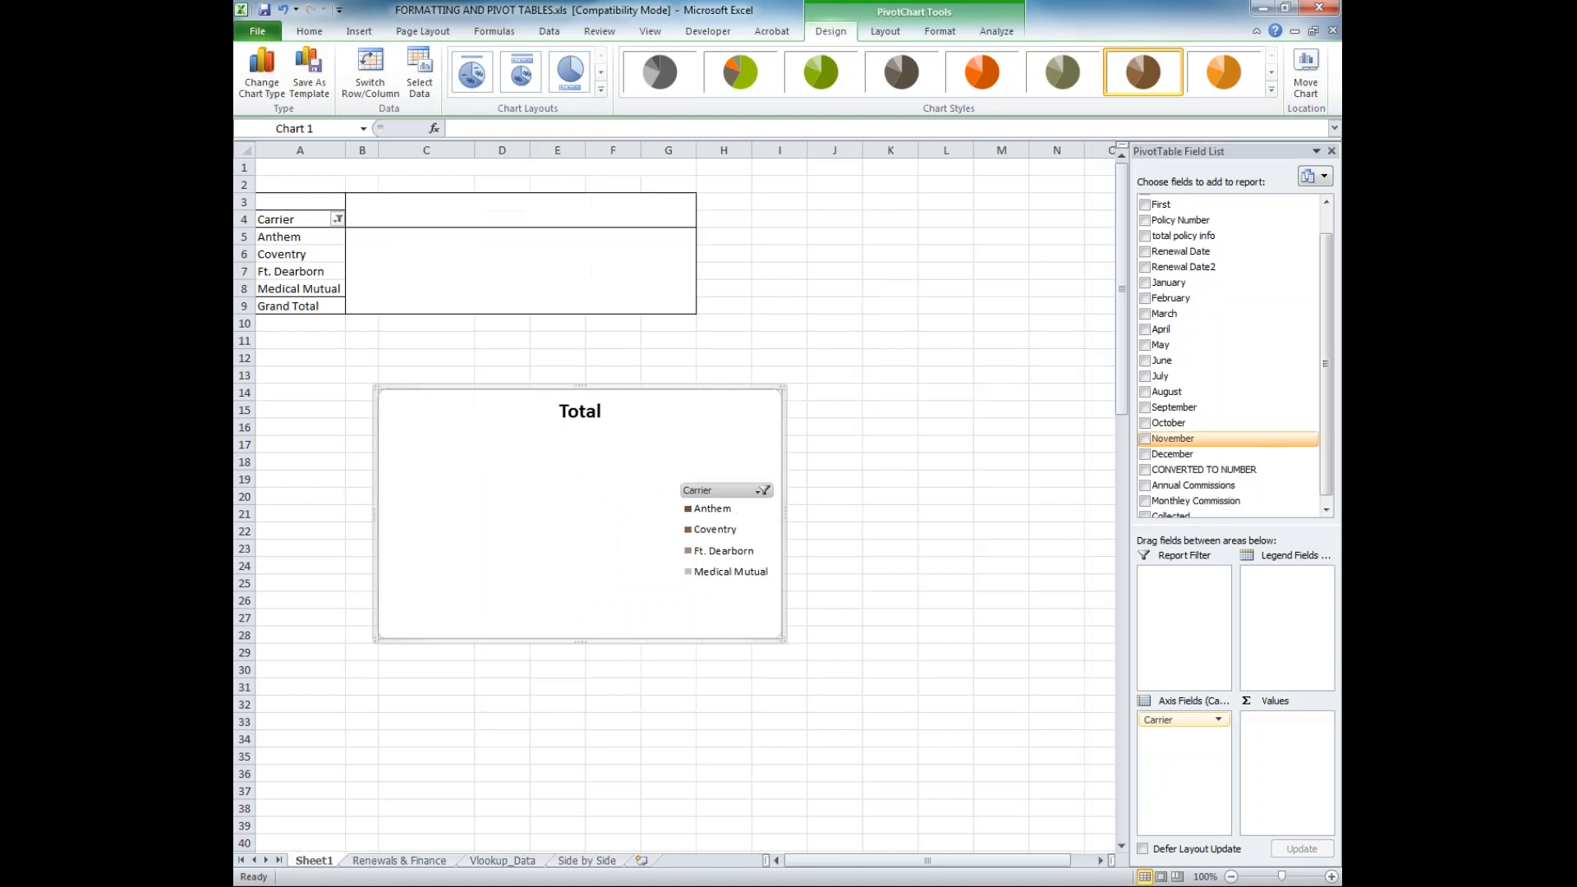
{"action": "left_click", "coordinate": [1257, 486]}
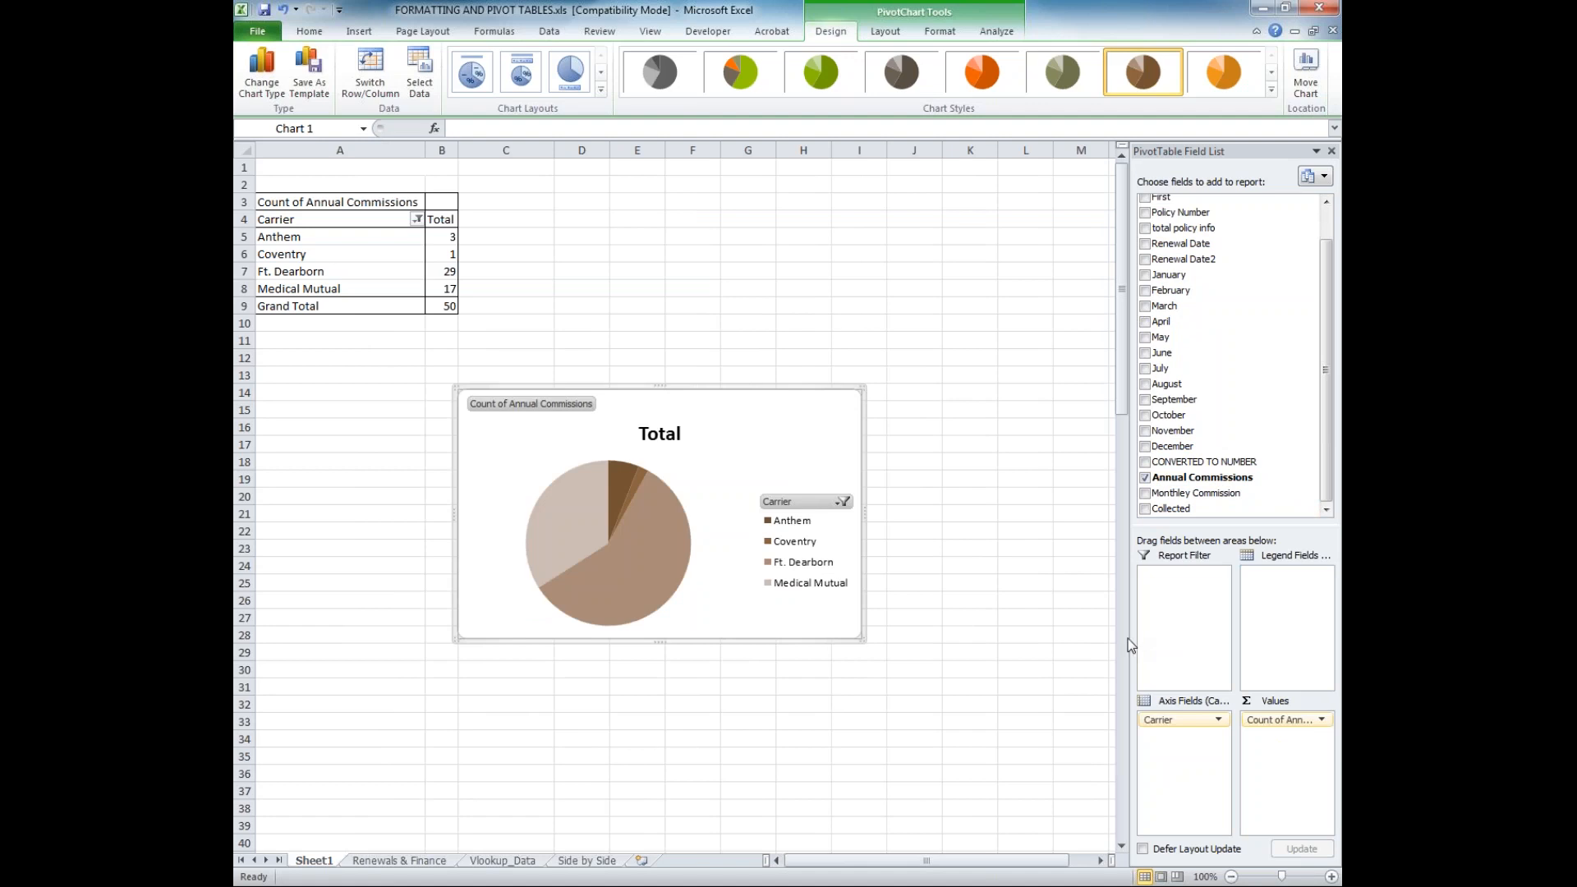
{"action": "left_click", "coordinate": [843, 501]}
{"action": "key", "text": "Escape"}
Remove Carrier from the axis fields and use total policy info as the axis field instead
{"action": "left_click_drag", "start_coordinate": [1167, 720], "coordinate": [1306, 432]}
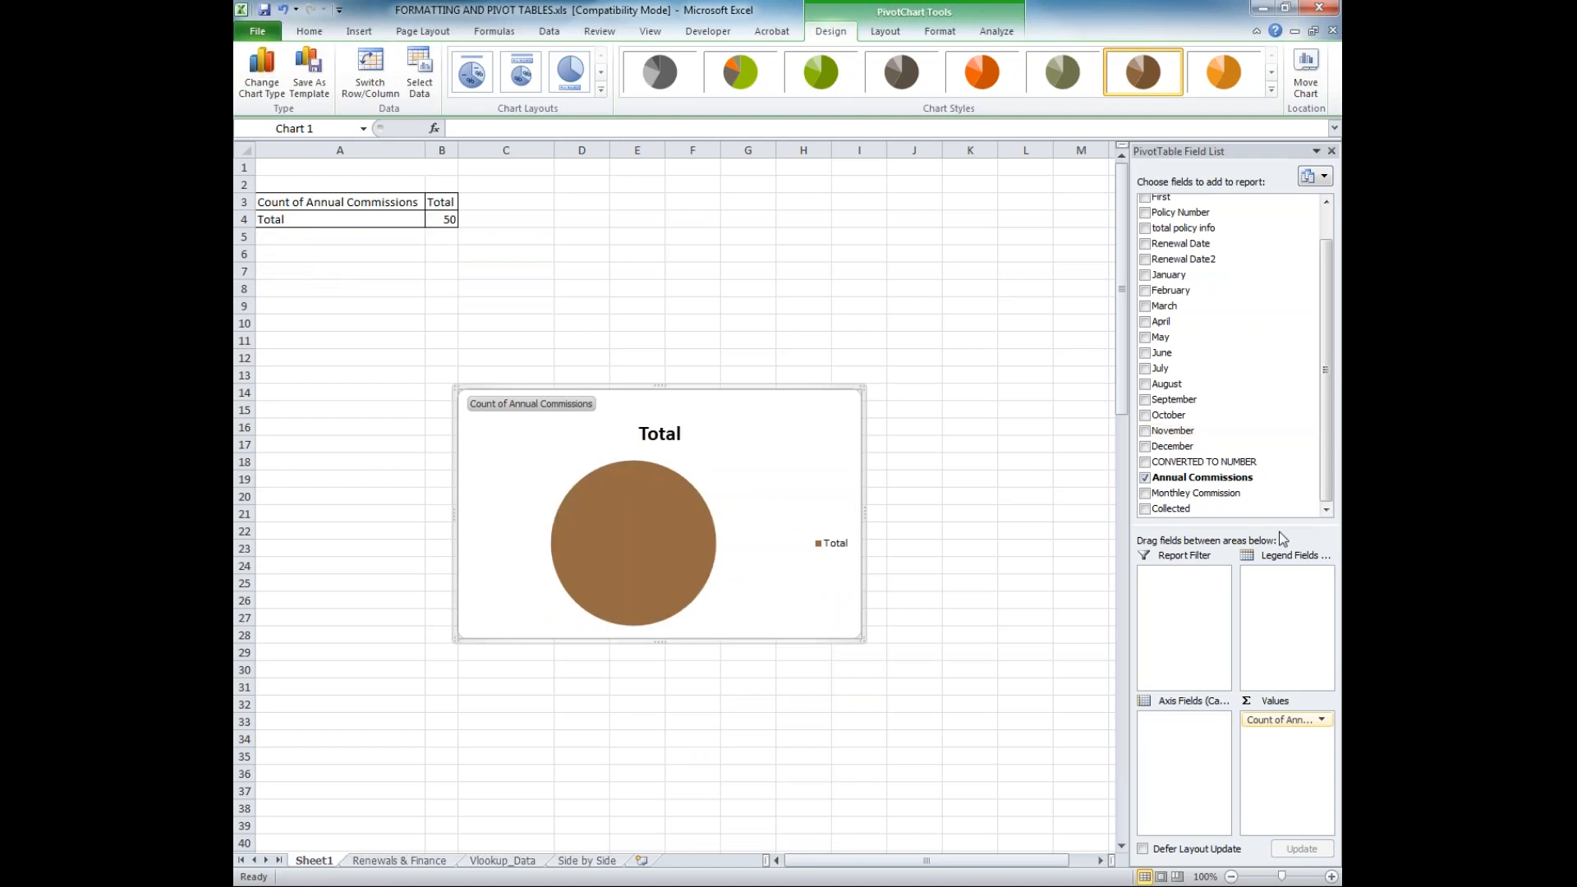
{"action": "scroll", "coordinate": [1325, 369], "scroll_direction": "up", "scroll_amount": 1}
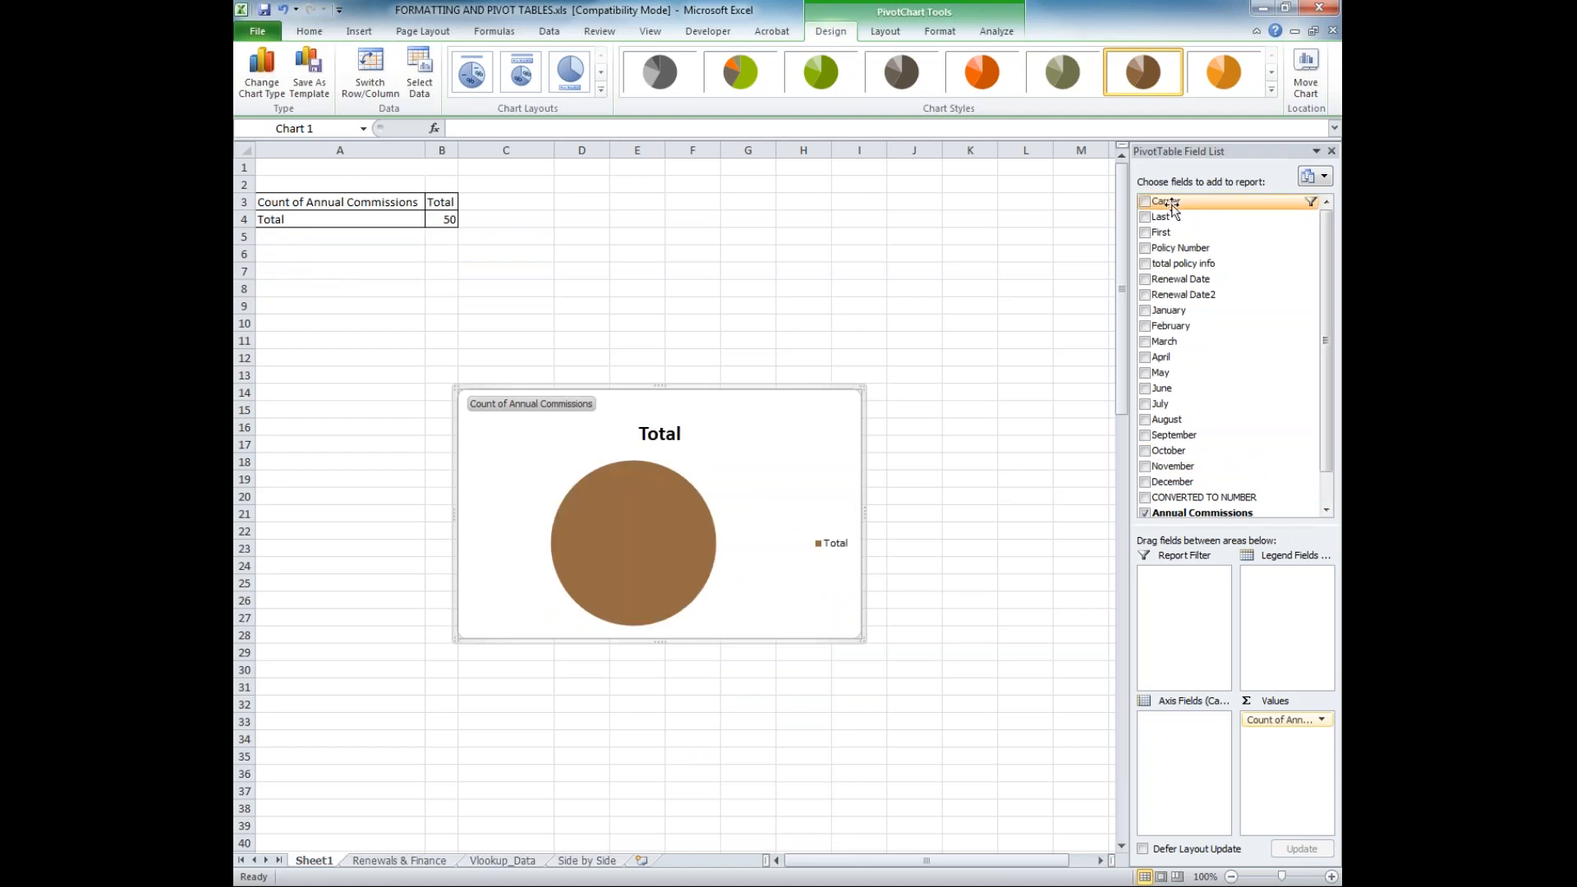
{"action": "left_click_drag", "start_coordinate": [1165, 264], "coordinate": [1191, 744]}
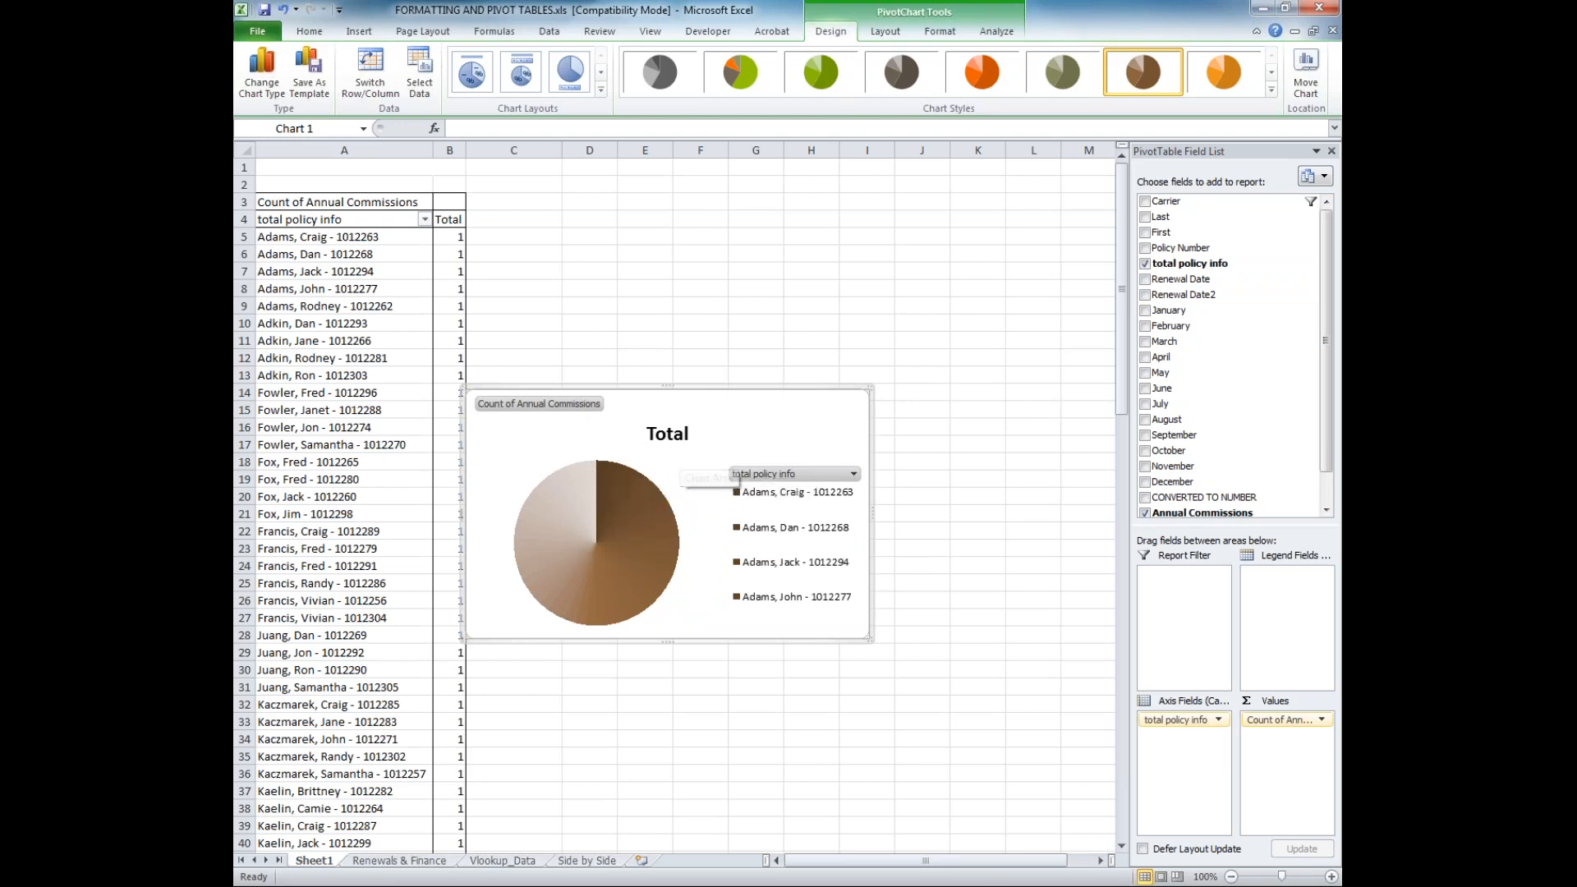
Change the pie PivotChart to a clustered column chart
{"action": "right_click", "coordinate": [669, 493]}
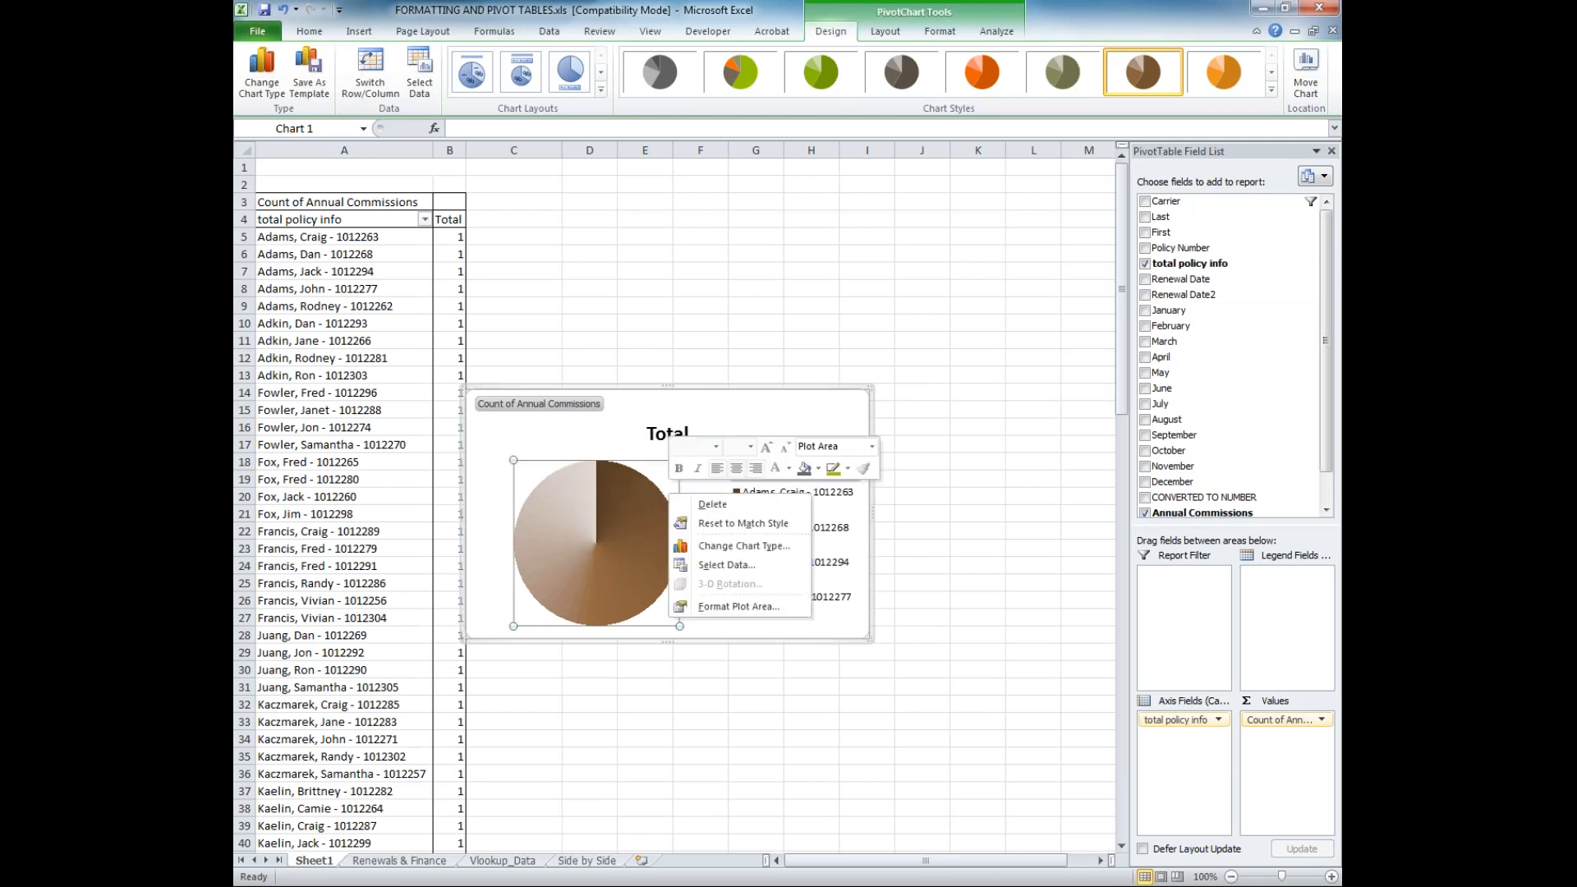
{"action": "left_click", "coordinate": [707, 546]}
{"action": "left_click", "coordinate": [690, 328]}
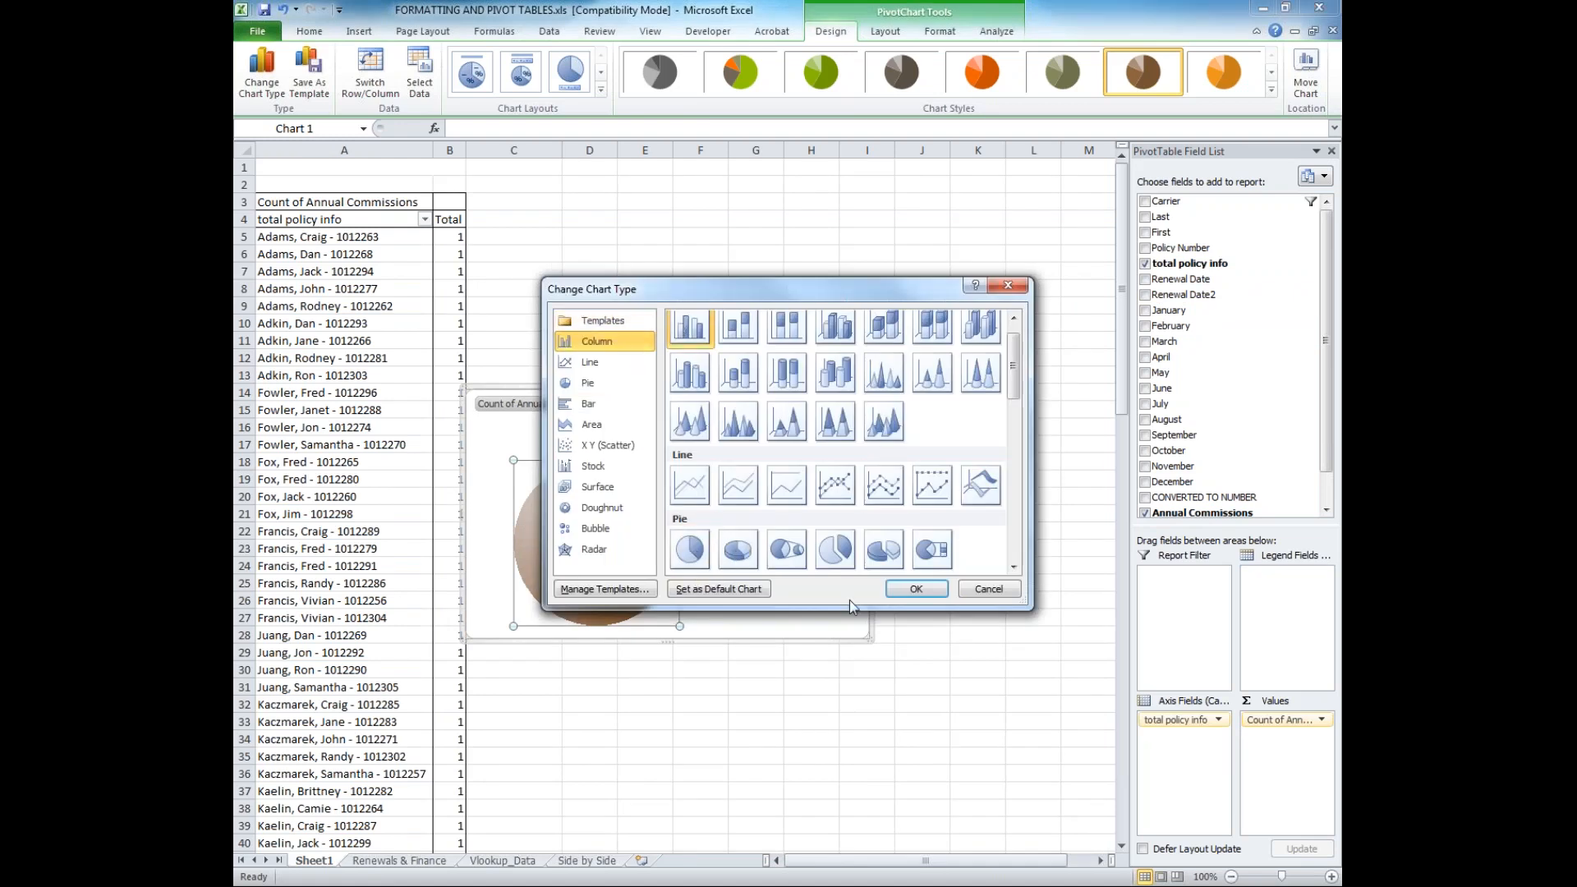
{"action": "left_click", "coordinate": [913, 589]}
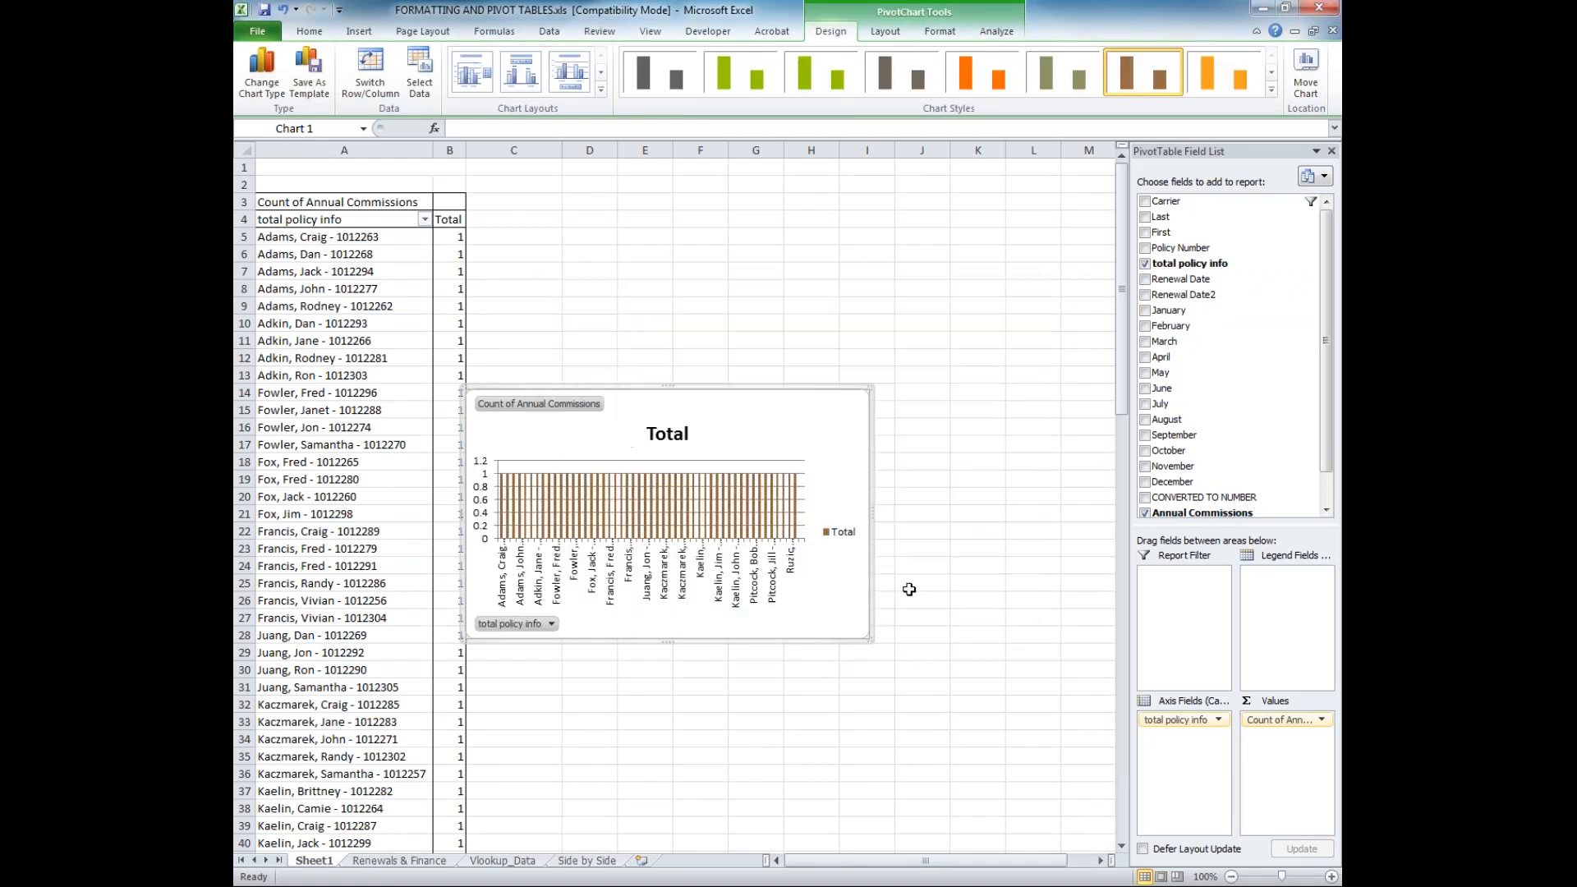
{"action": "left_click", "coordinate": [795, 519]}
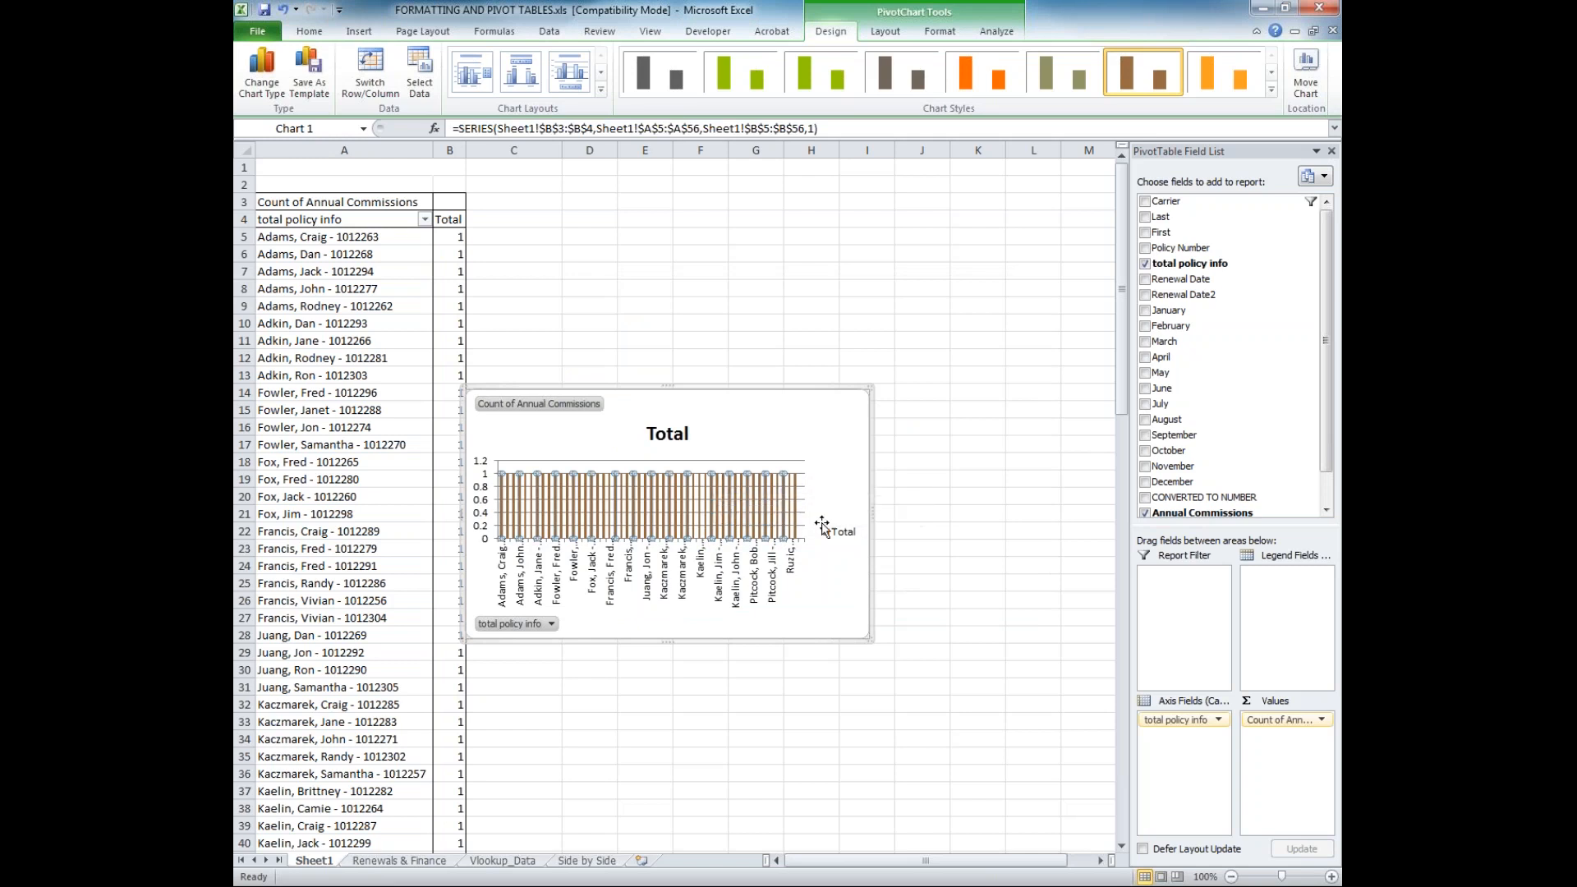
Give the column chart's plot area a solid orange theme fill and shift the formatting dialog away from the chart
{"action": "right_click", "coordinate": [760, 471]}
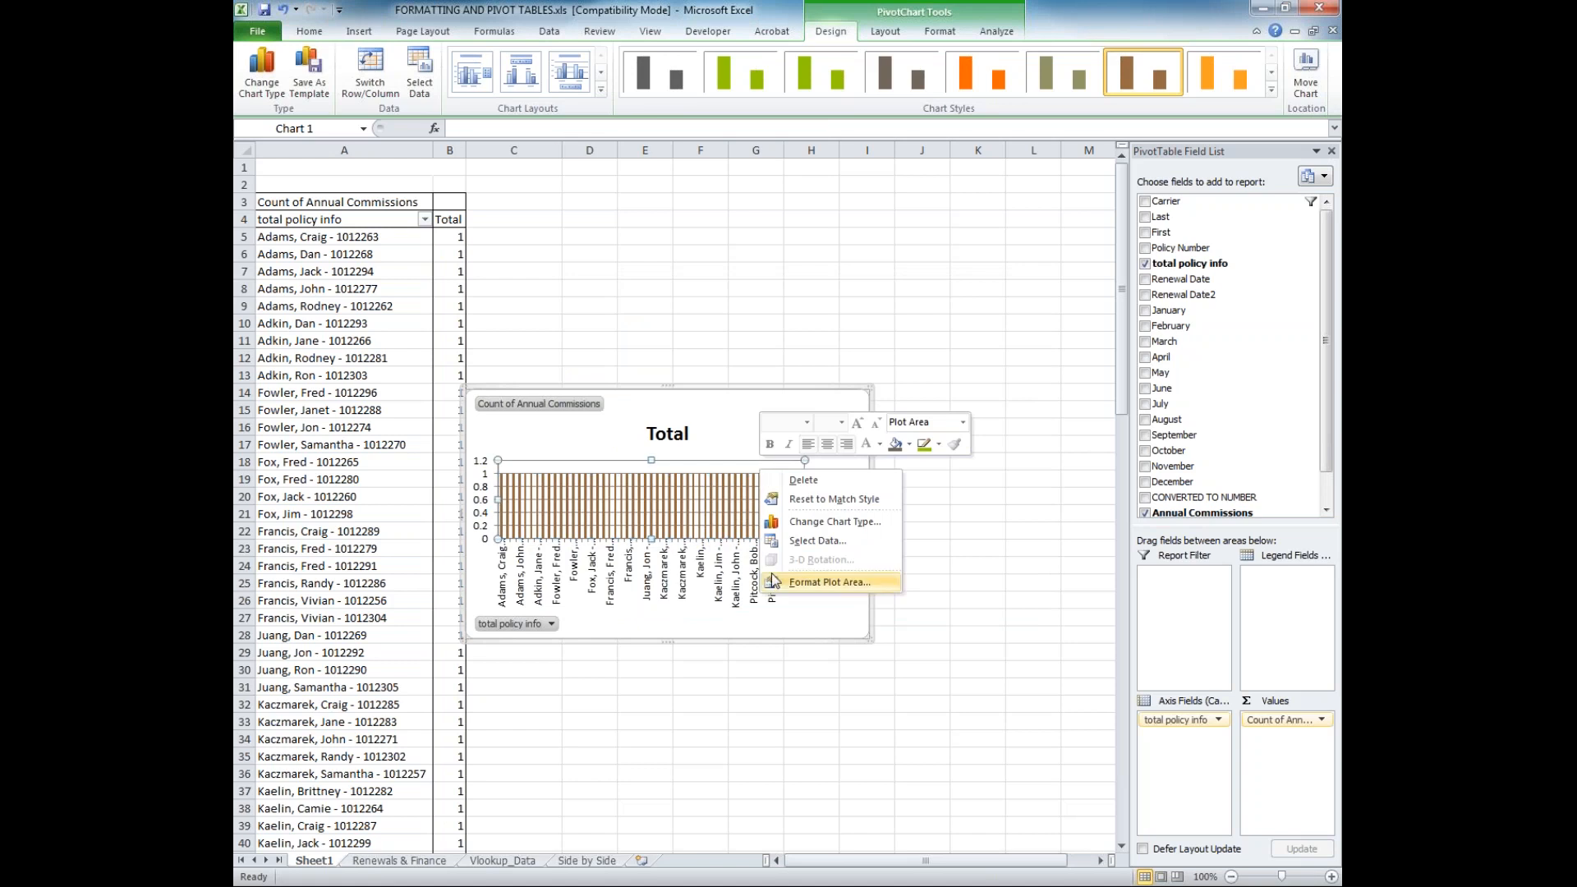
{"action": "left_click", "coordinate": [828, 582]}
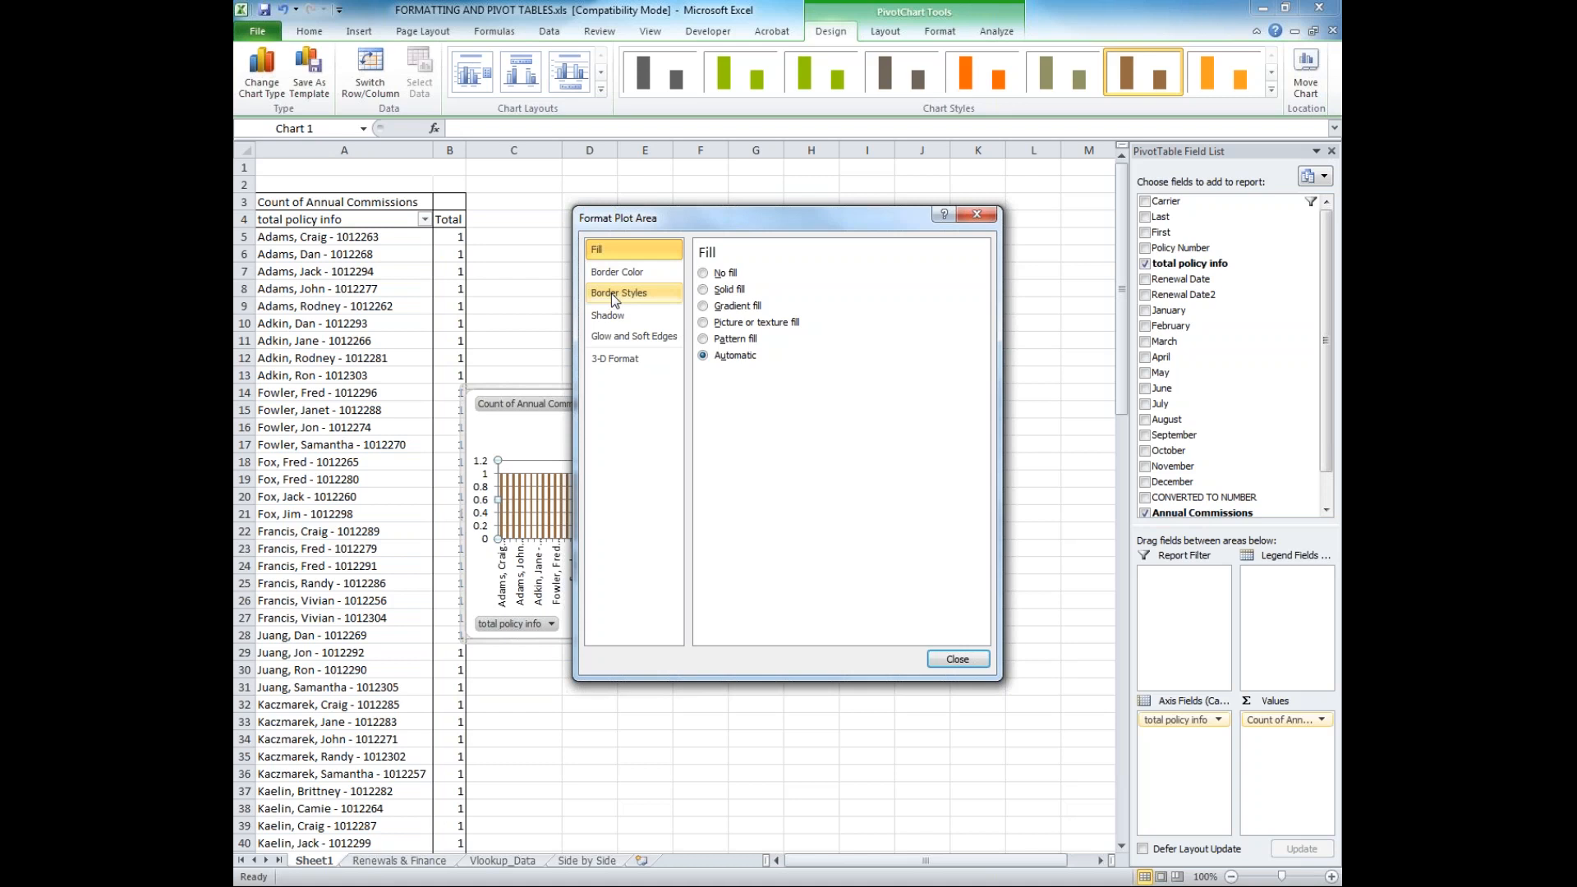
{"action": "left_click", "coordinate": [703, 290]}
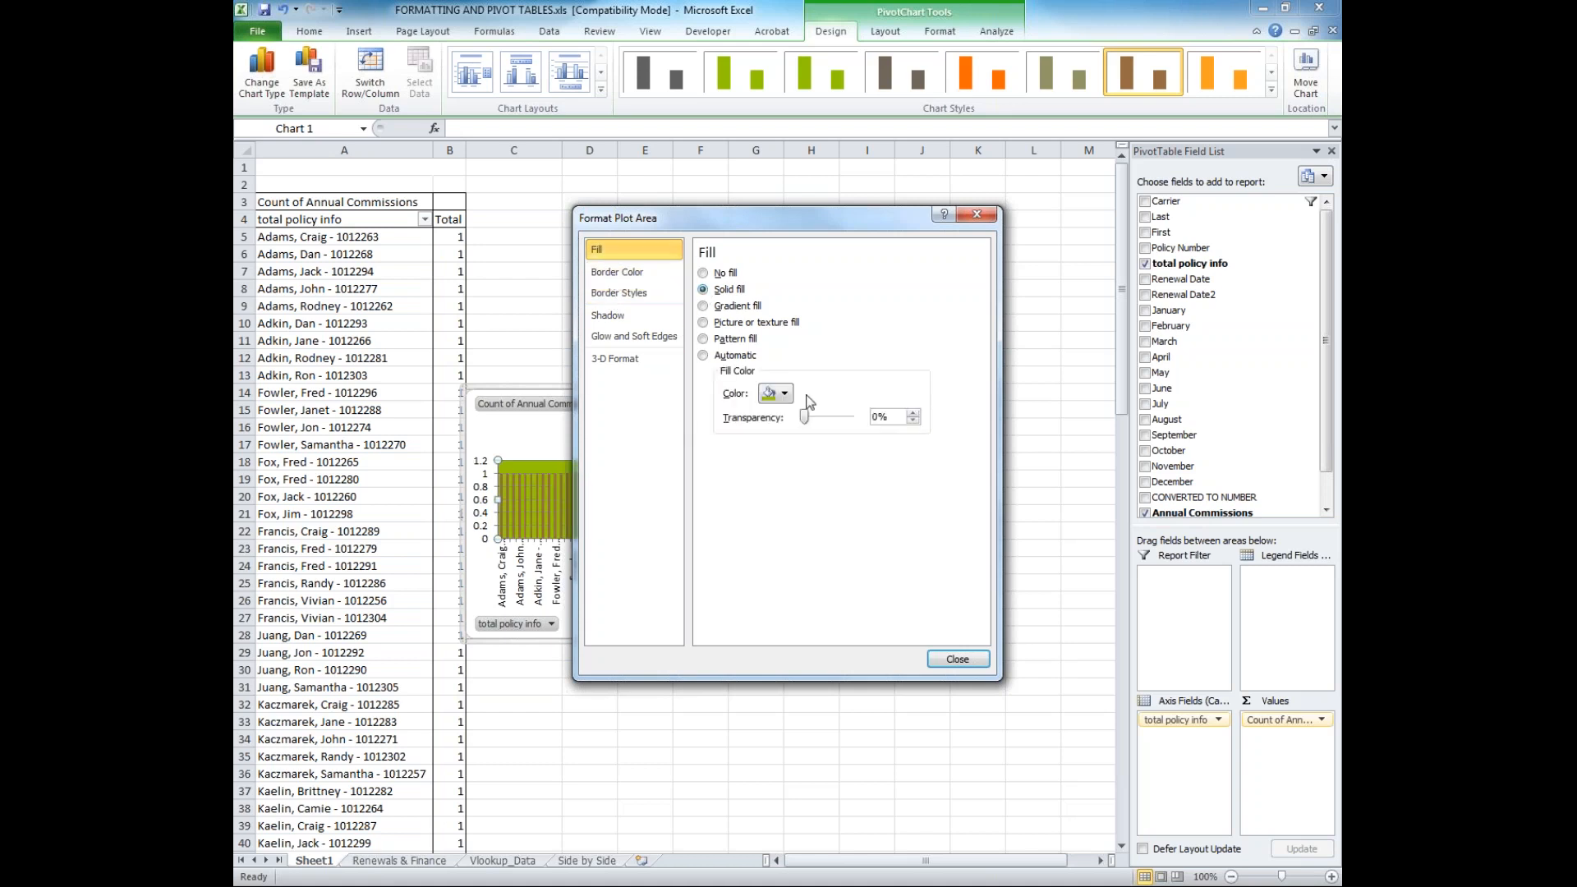
{"action": "left_click", "coordinate": [787, 395]}
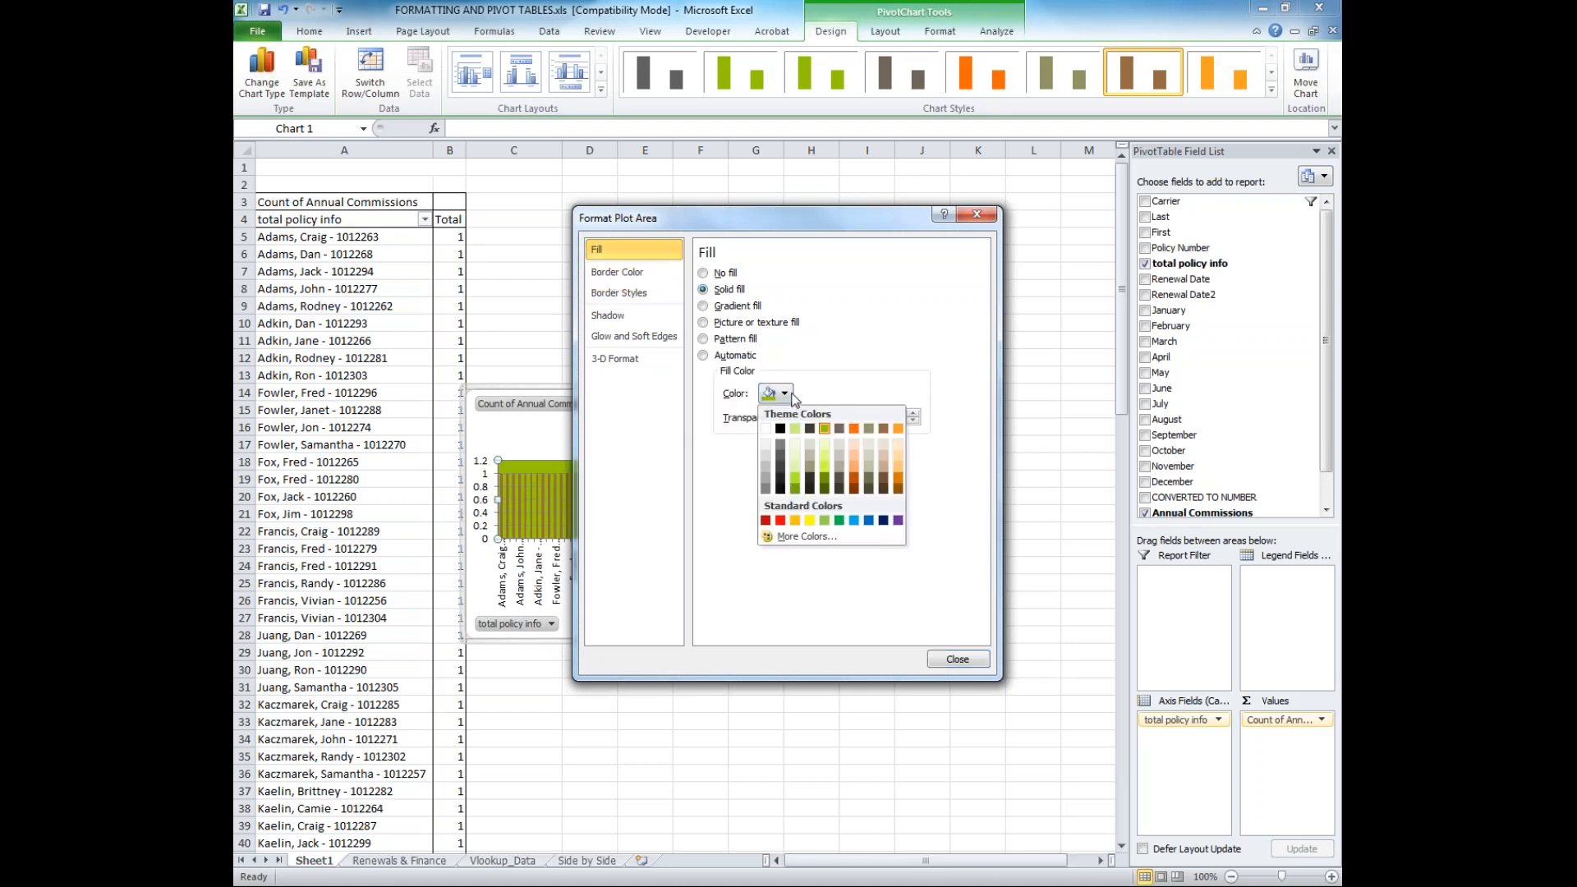
{"action": "left_click", "coordinate": [855, 430]}
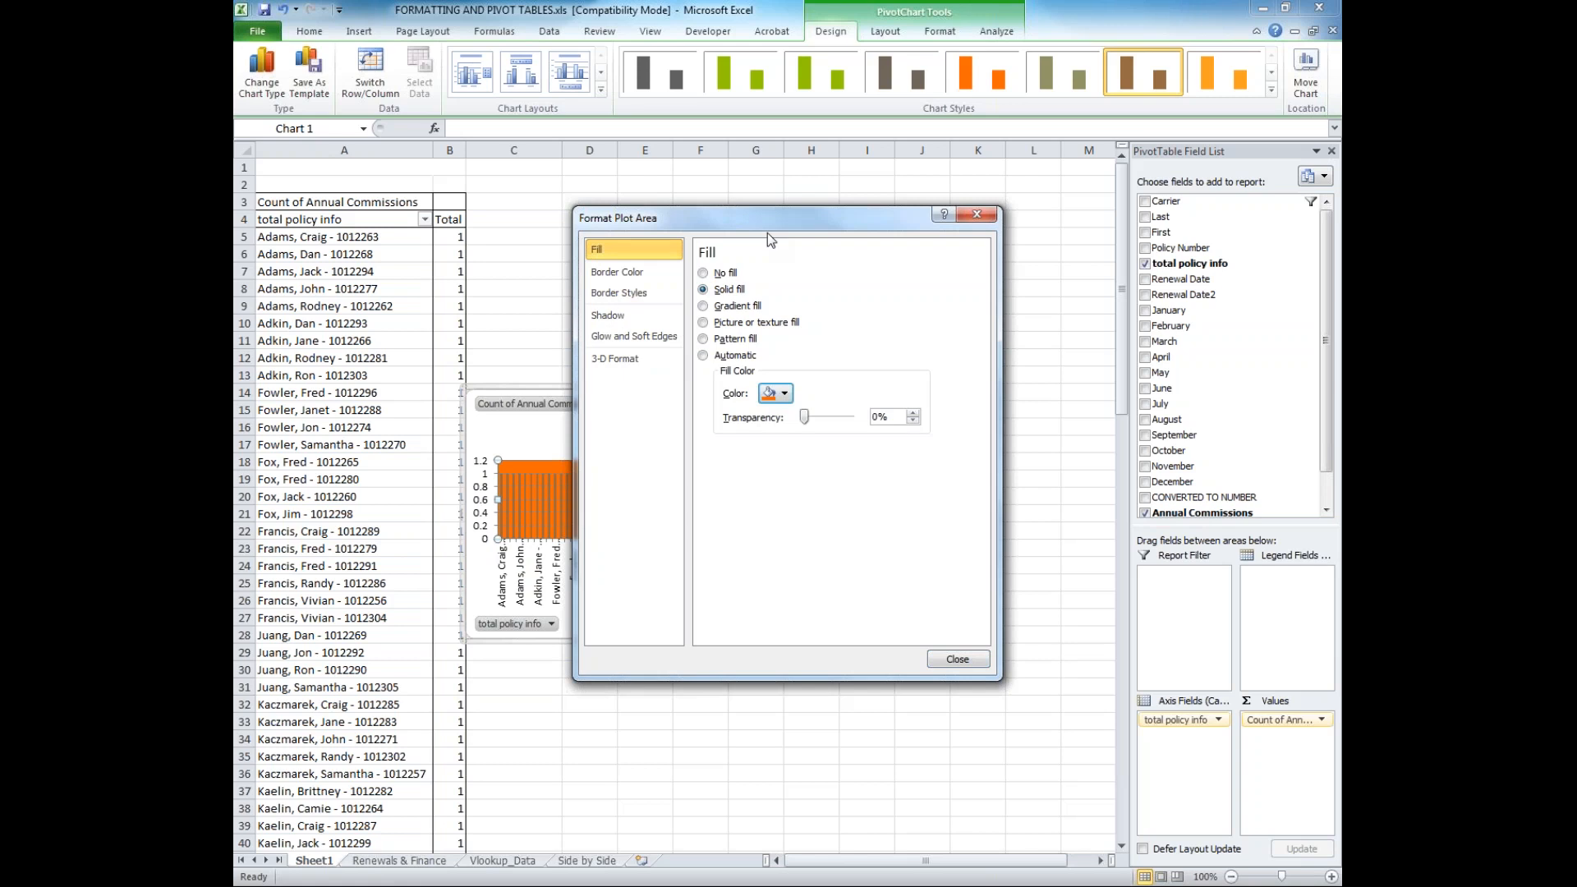
{"action": "left_click_drag", "start_coordinate": [768, 220], "coordinate": [1054, 306]}
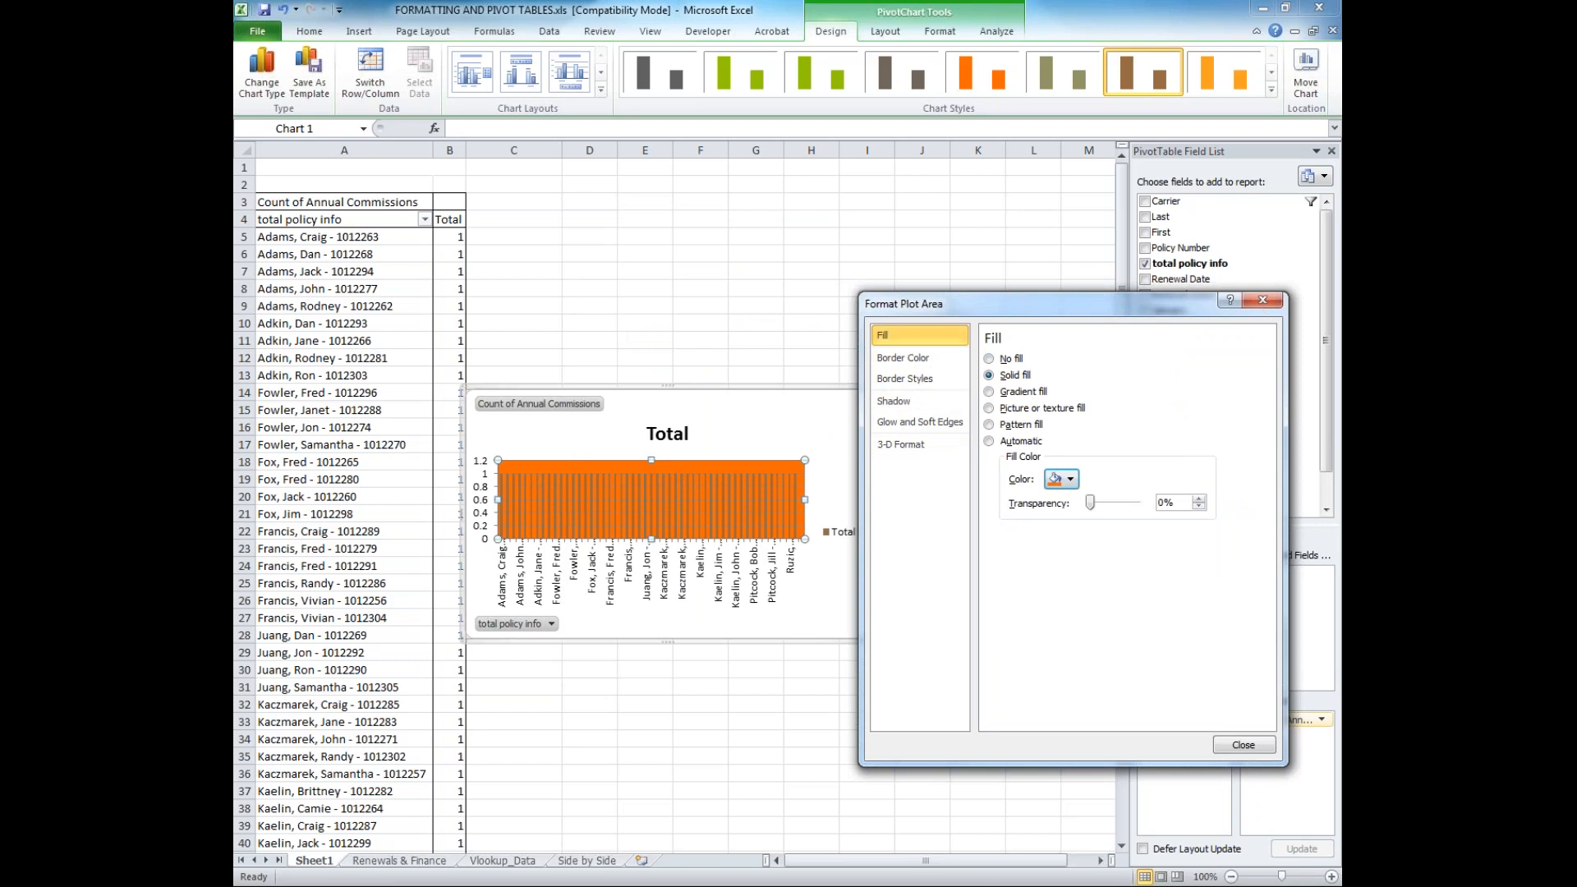
Format the chart's major gridlines as a gradient line with a light orange first stop
{"action": "left_click", "coordinate": [672, 473]}
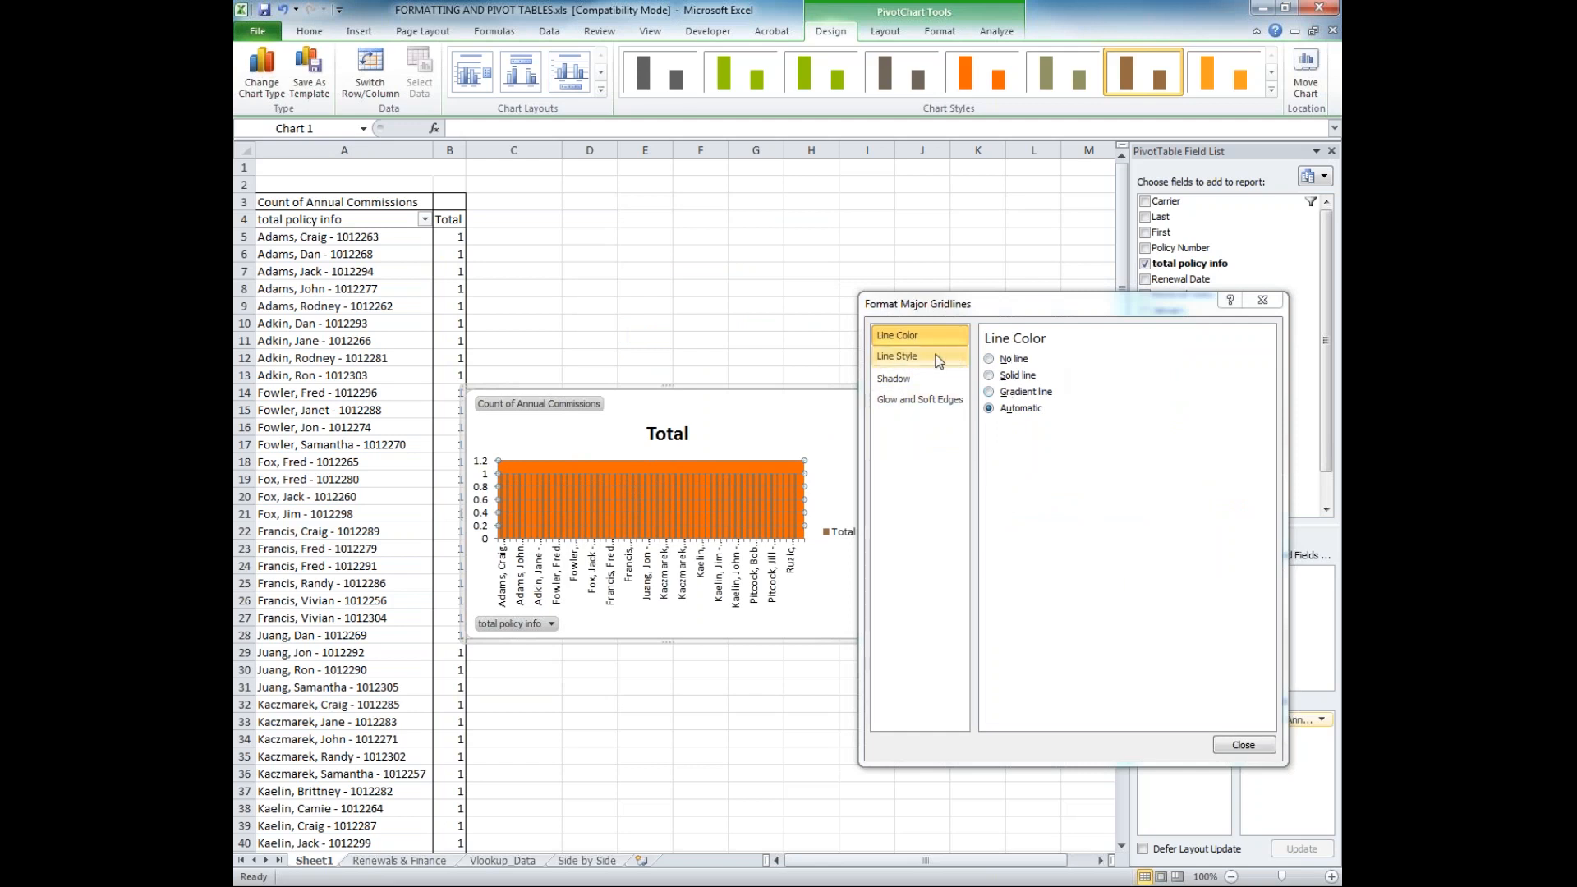
{"action": "left_click", "coordinate": [990, 392]}
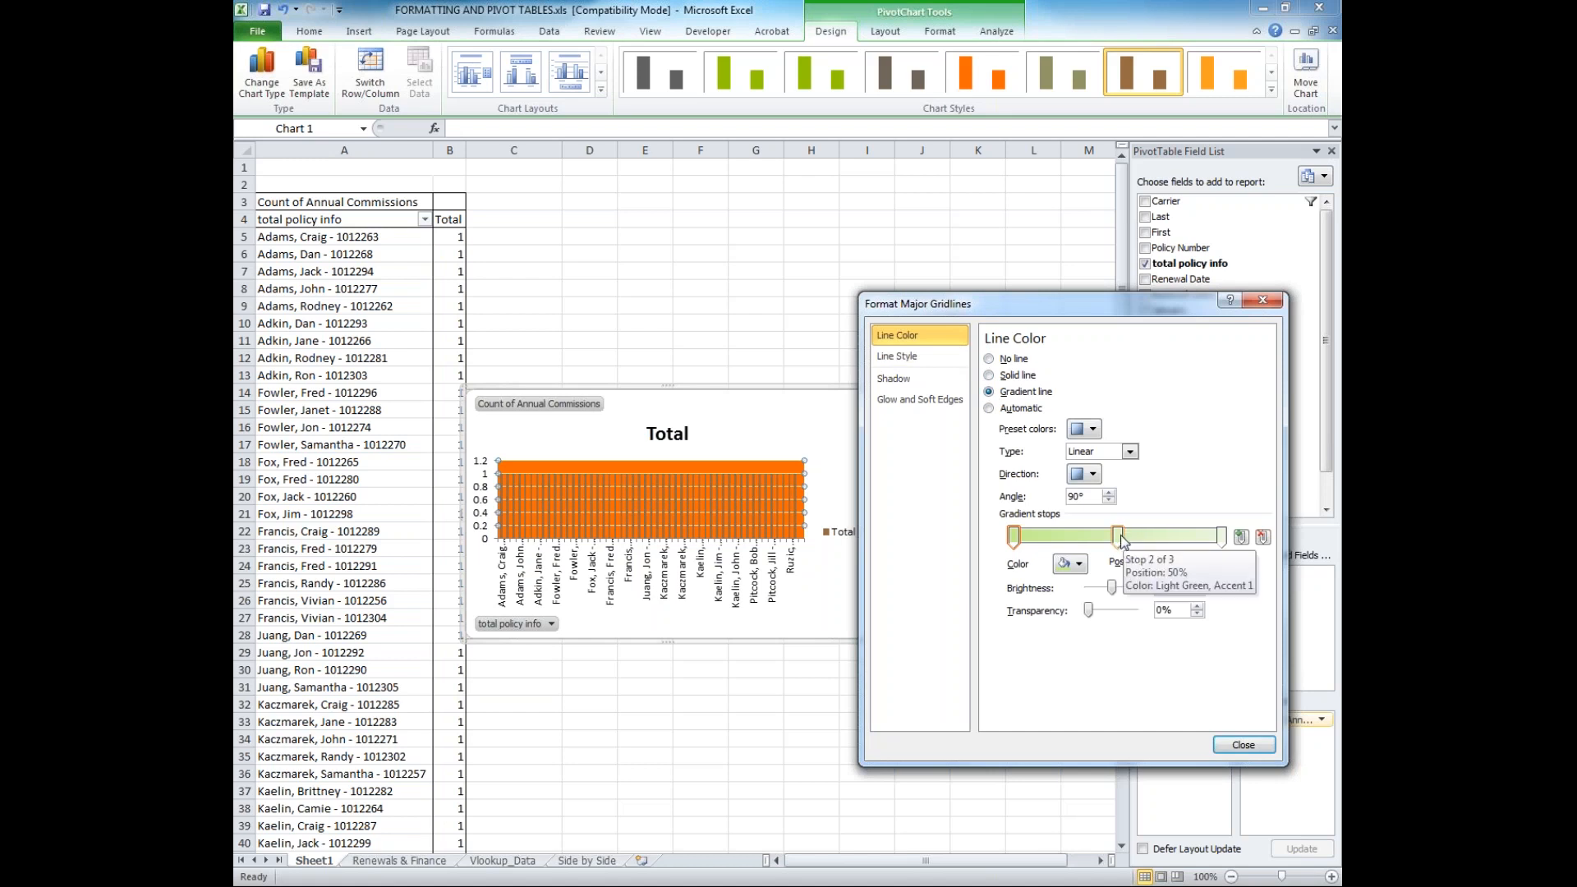
{"action": "left_click", "coordinate": [1066, 564]}
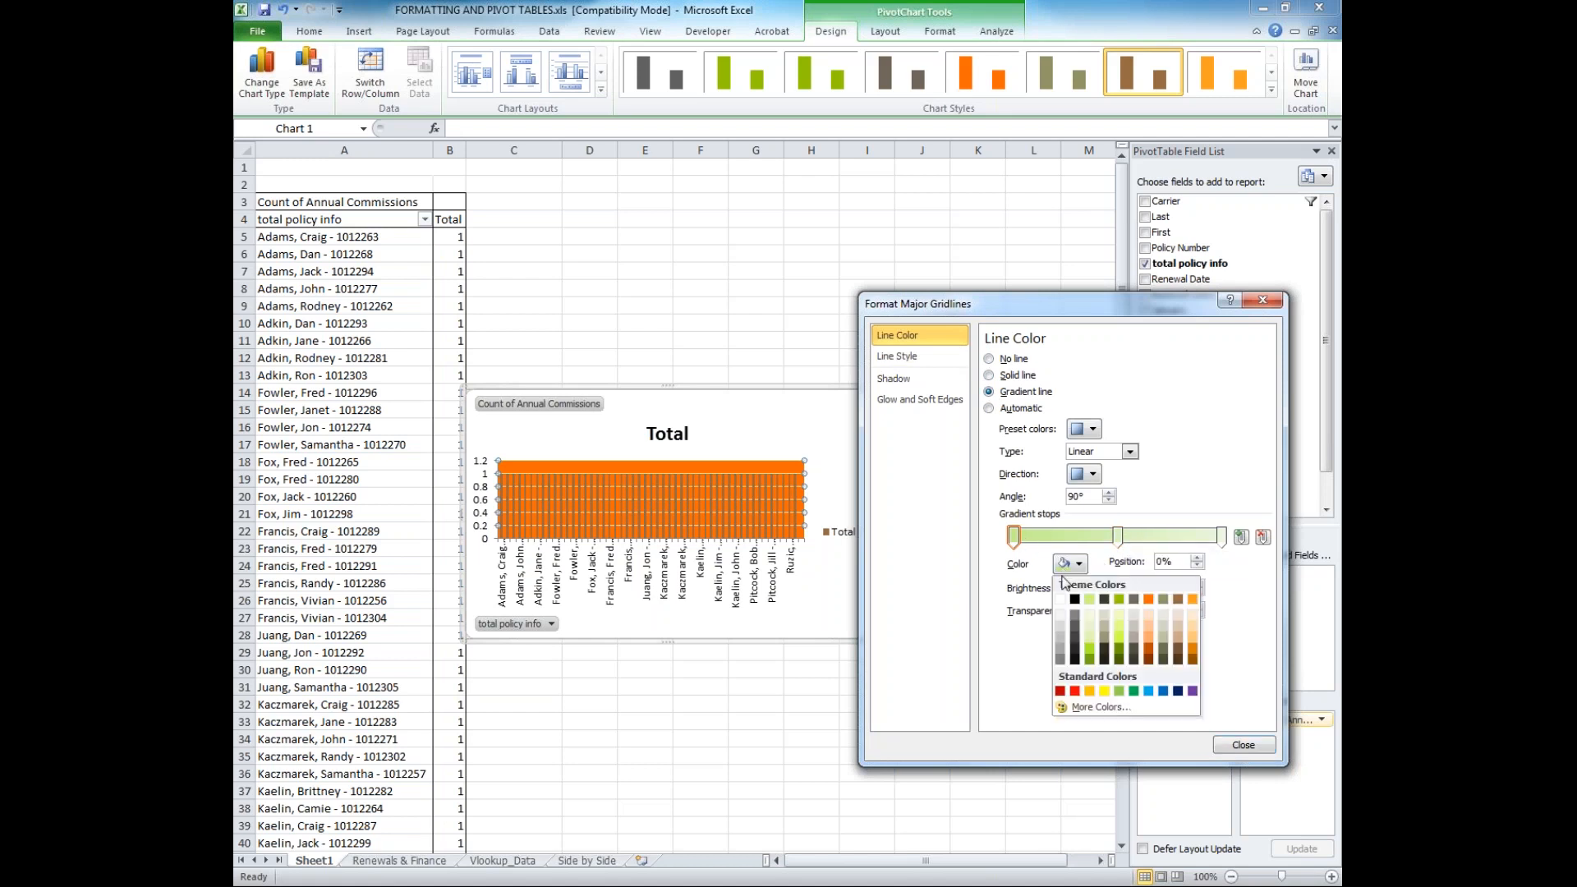
{"action": "left_click", "coordinate": [1148, 643]}
Make the gridline gradient's middle stop black and its last stop gray, and move the middle stop to 43%
{"action": "left_click", "coordinate": [1121, 536]}
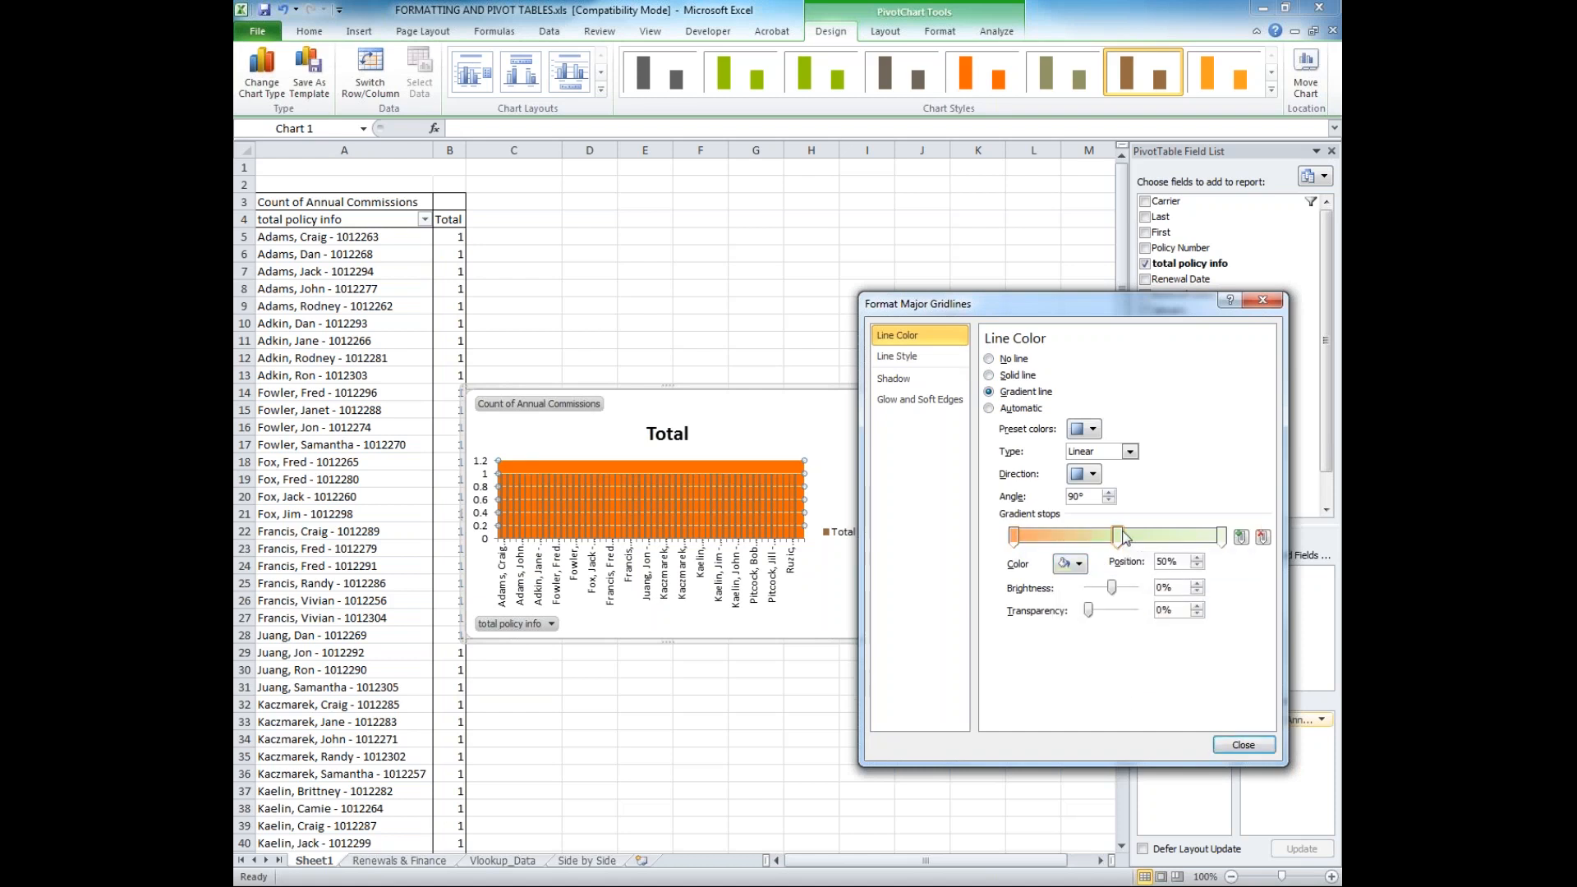
{"action": "left_click", "coordinate": [1079, 565]}
{"action": "left_click", "coordinate": [1074, 599]}
{"action": "left_click", "coordinate": [1222, 538]}
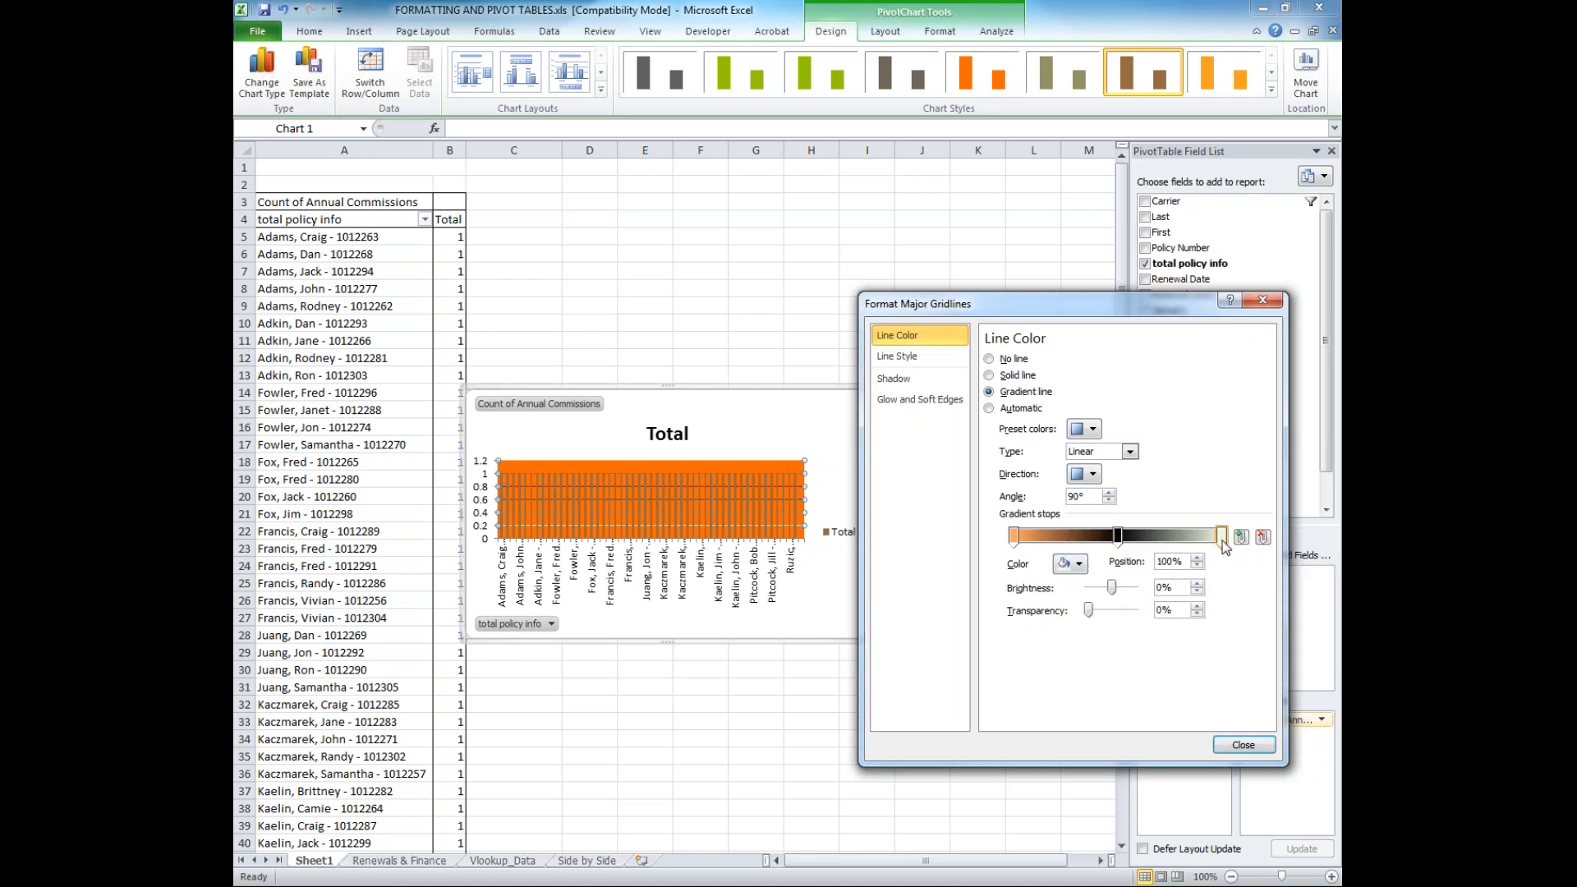
{"action": "left_click", "coordinate": [1076, 564]}
{"action": "left_click", "coordinate": [1111, 649]}
{"action": "left_click_drag", "start_coordinate": [1117, 535], "coordinate": [1103, 536]}
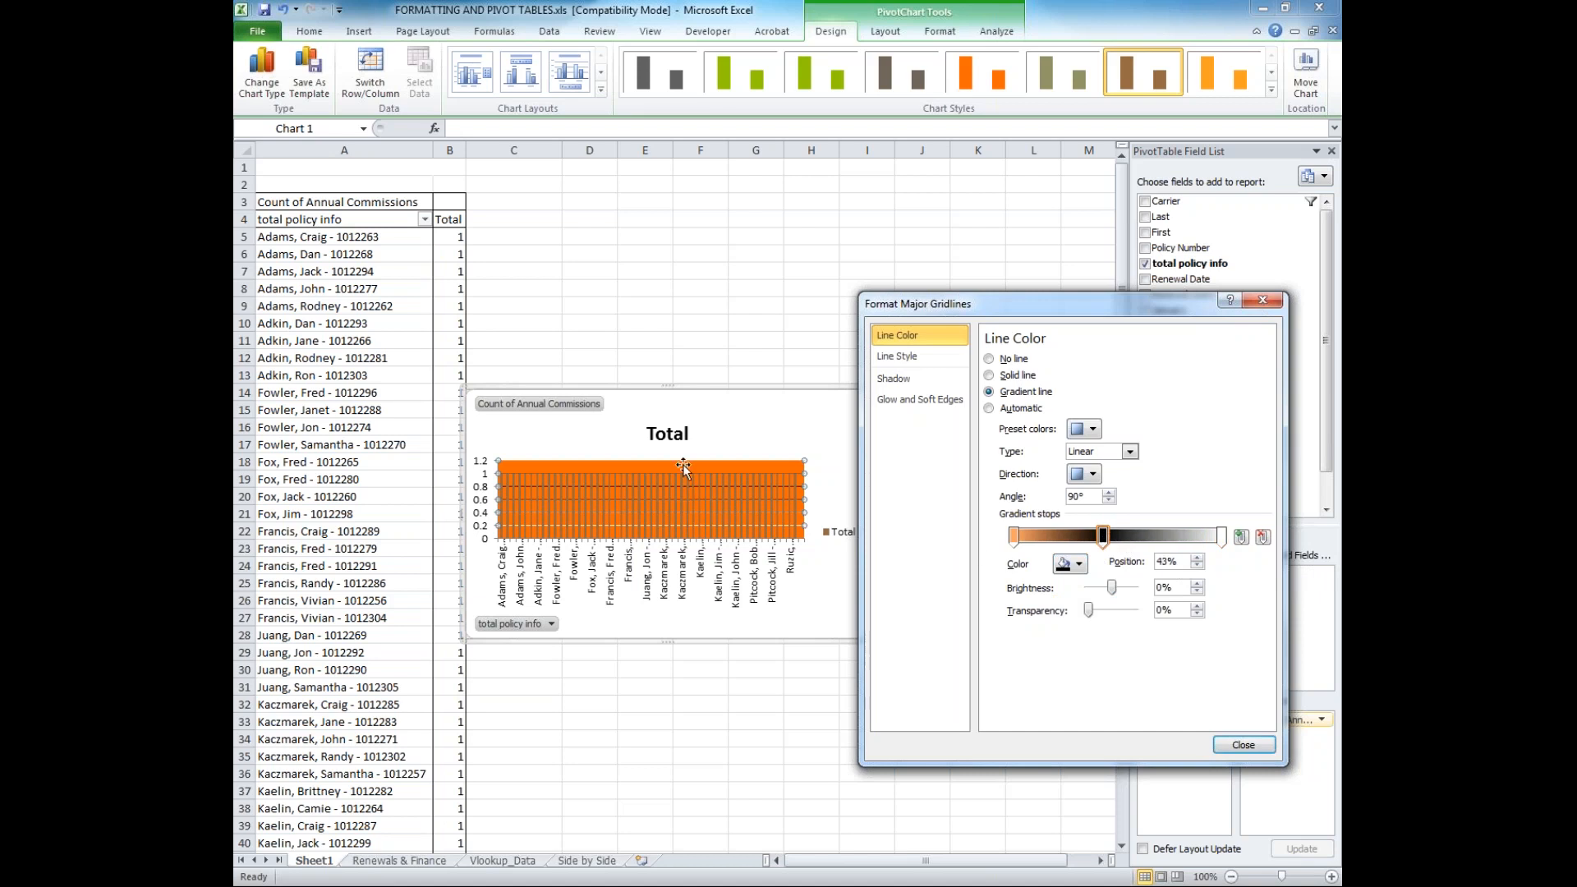
Set the plot area's solid fill color to white
{"action": "left_click", "coordinate": [724, 481]}
{"action": "right_click", "coordinate": [729, 464]}
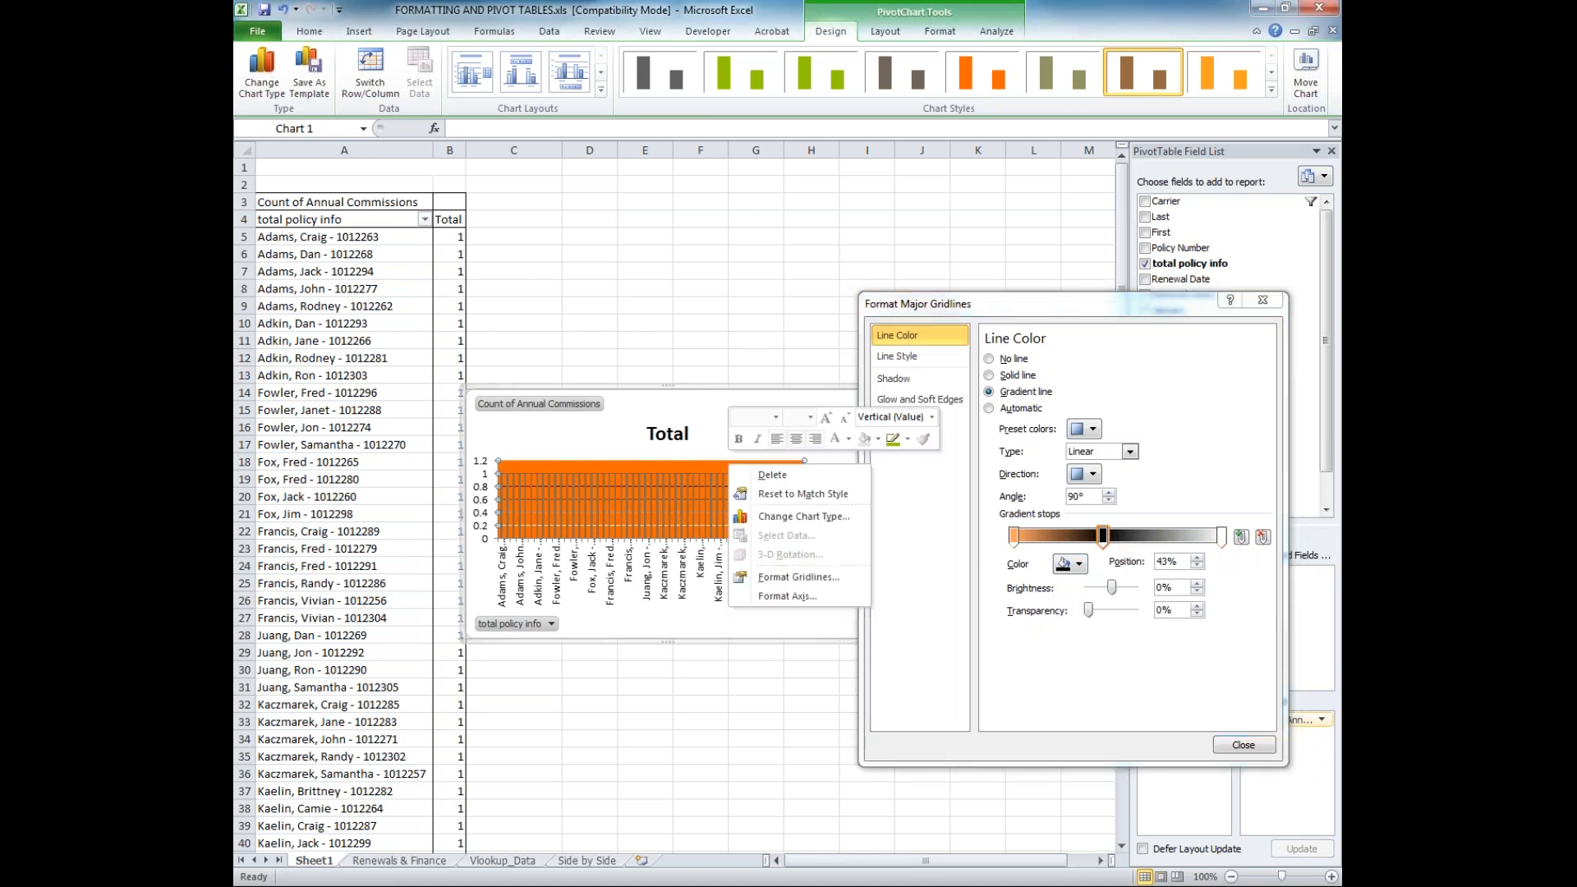
{"action": "left_click", "coordinate": [686, 469]}
{"action": "left_click", "coordinate": [687, 468]}
{"action": "left_click", "coordinate": [1061, 480]}
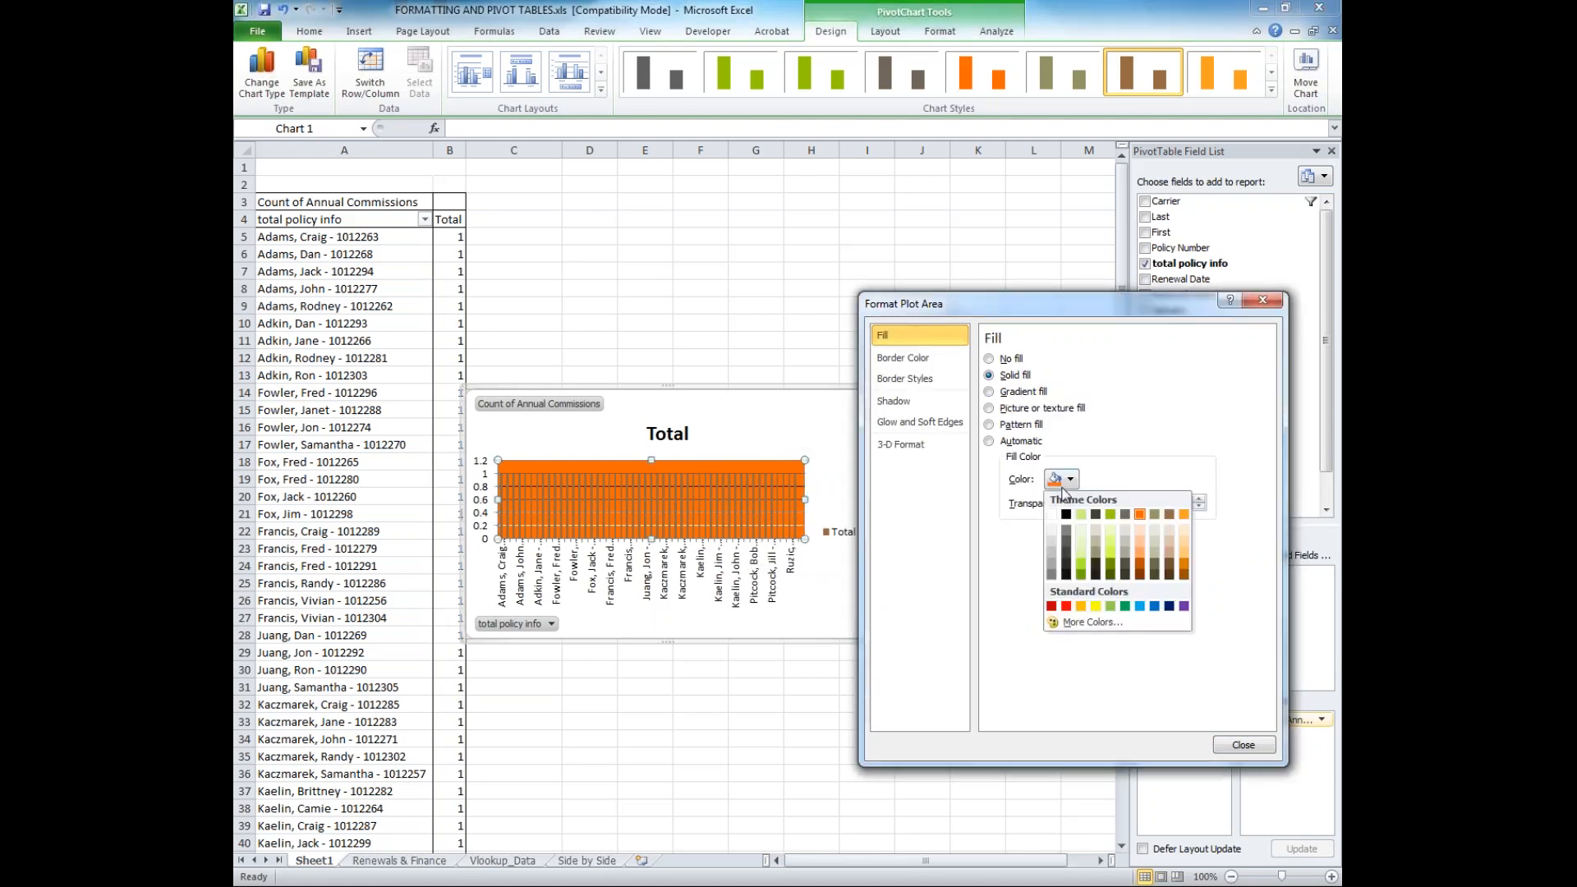
{"action": "left_click", "coordinate": [1054, 515]}
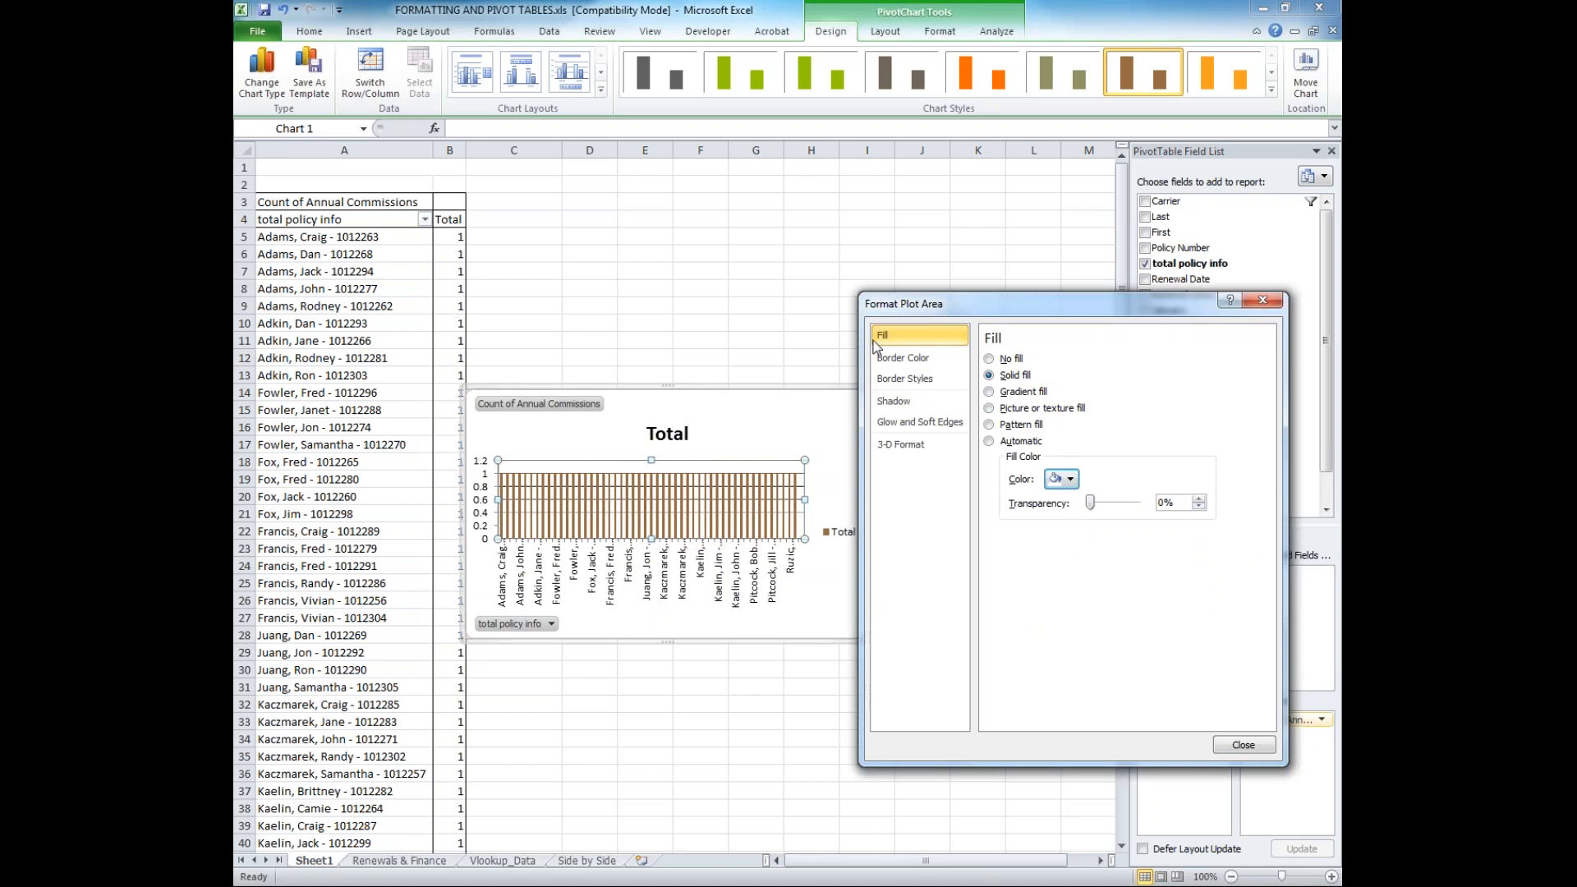
Move the chart up beside the PivotTable, enlarge it down to about row 33, and close the formatting dialog
{"action": "left_click", "coordinate": [705, 461]}
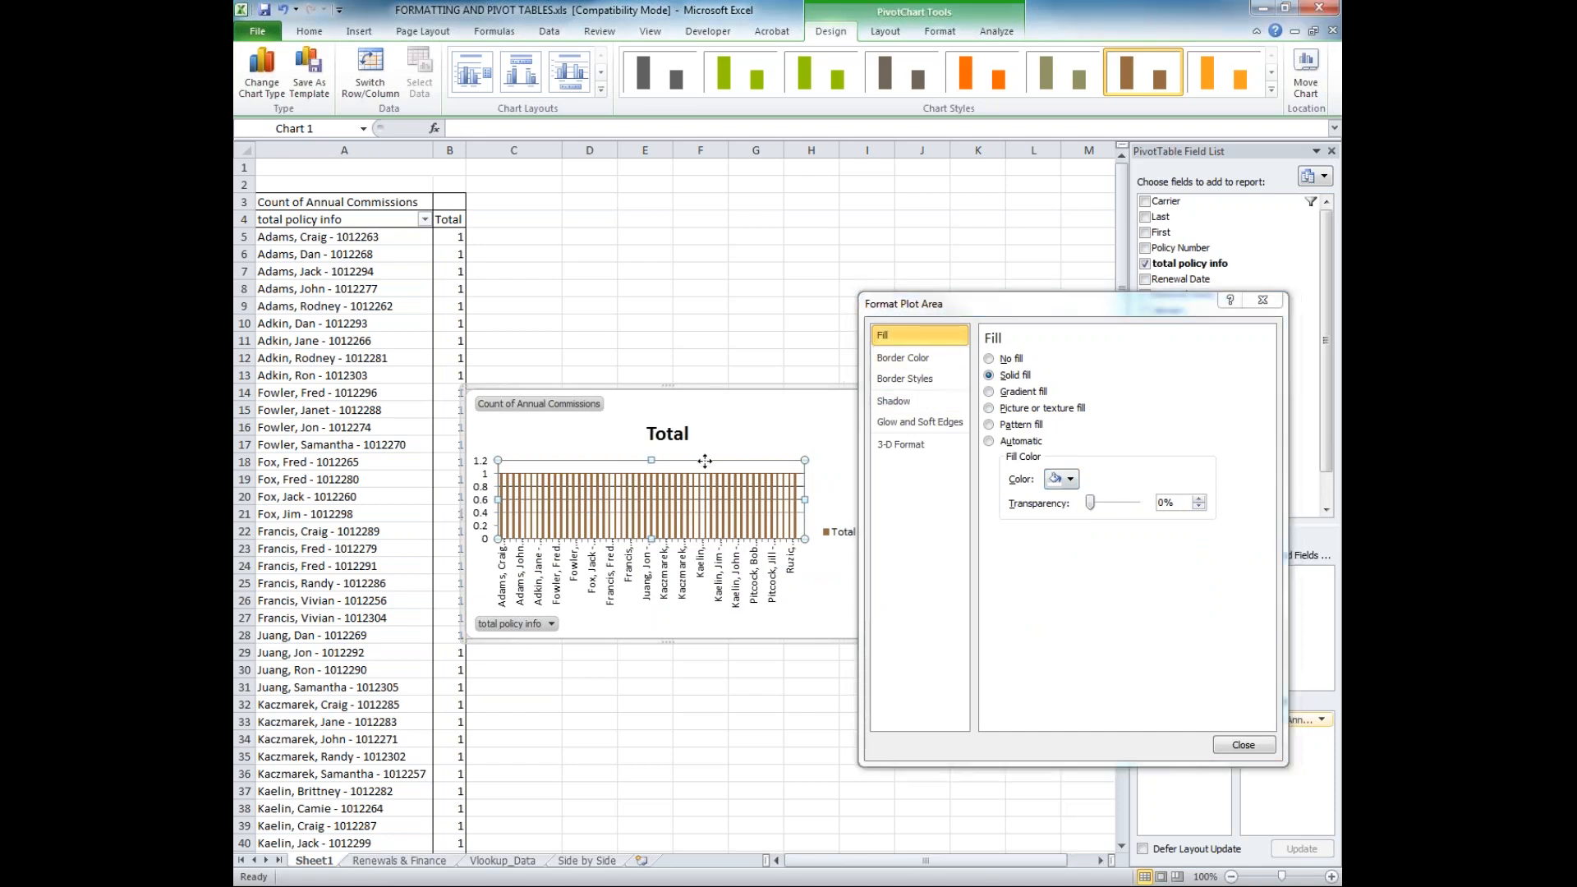
{"action": "left_click", "coordinate": [723, 387]}
{"action": "left_click_drag", "start_coordinate": [723, 387], "coordinate": [636, 231]}
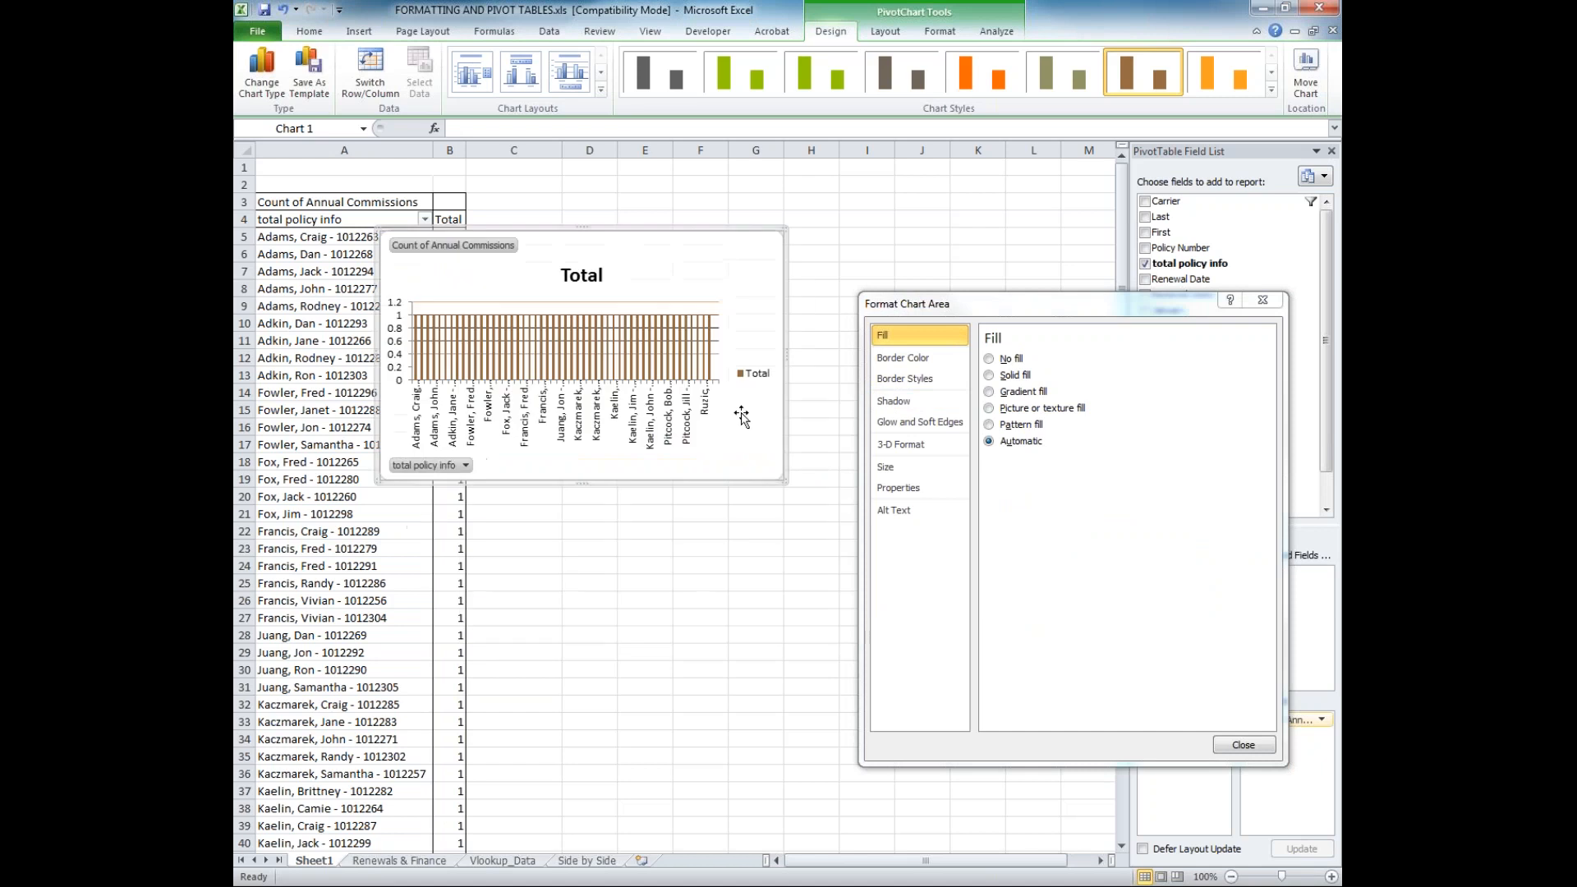
{"action": "left_click_drag", "start_coordinate": [785, 482], "coordinate": [1006, 727]}
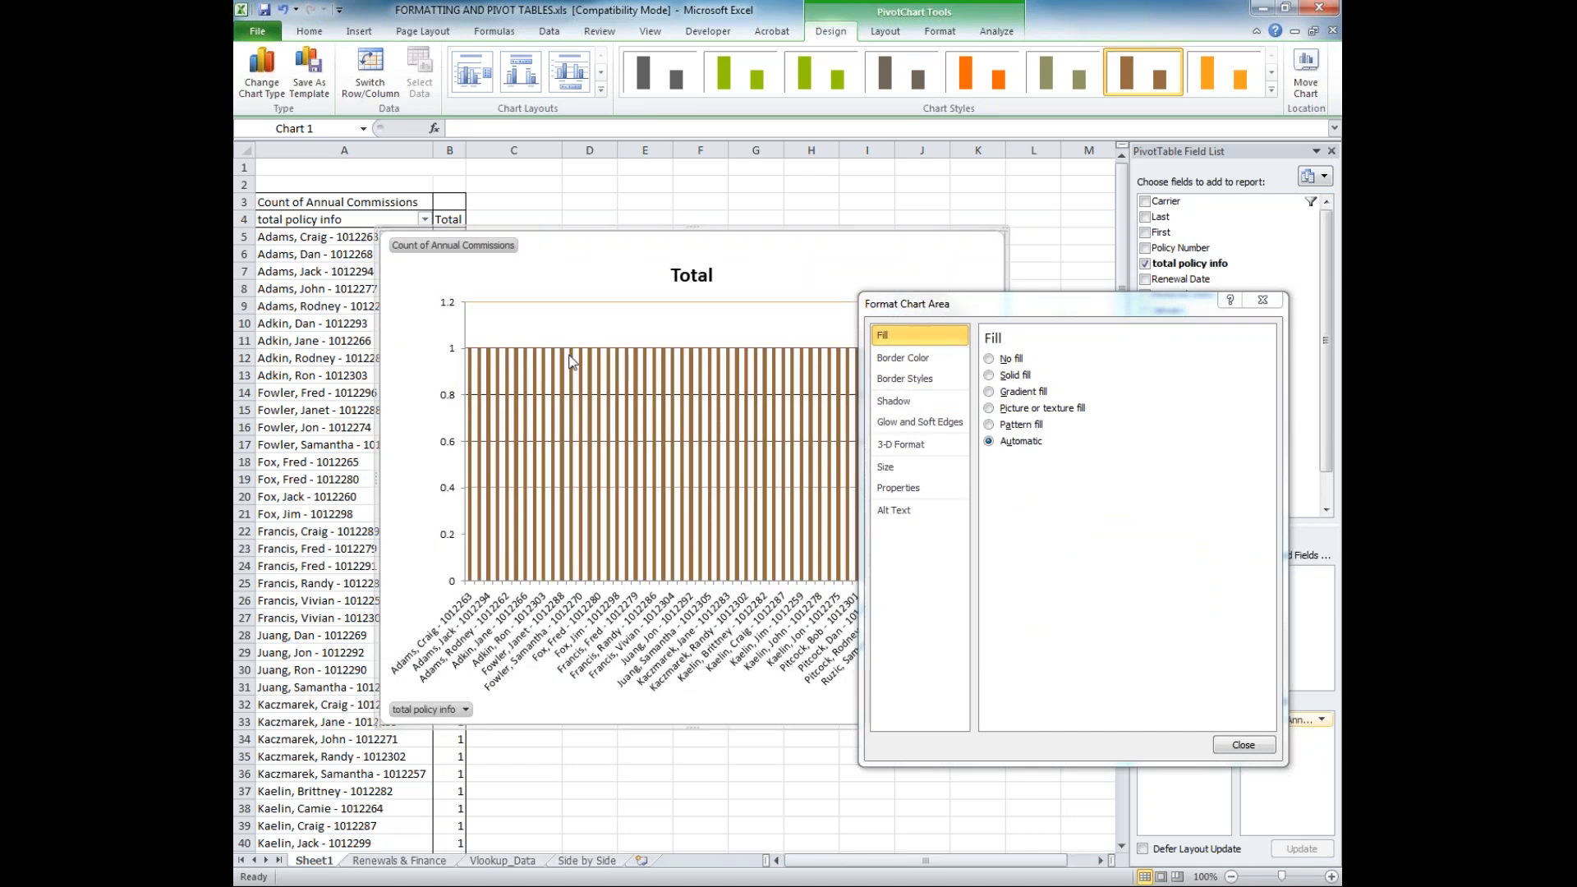
{"action": "left_click", "coordinate": [1264, 301]}
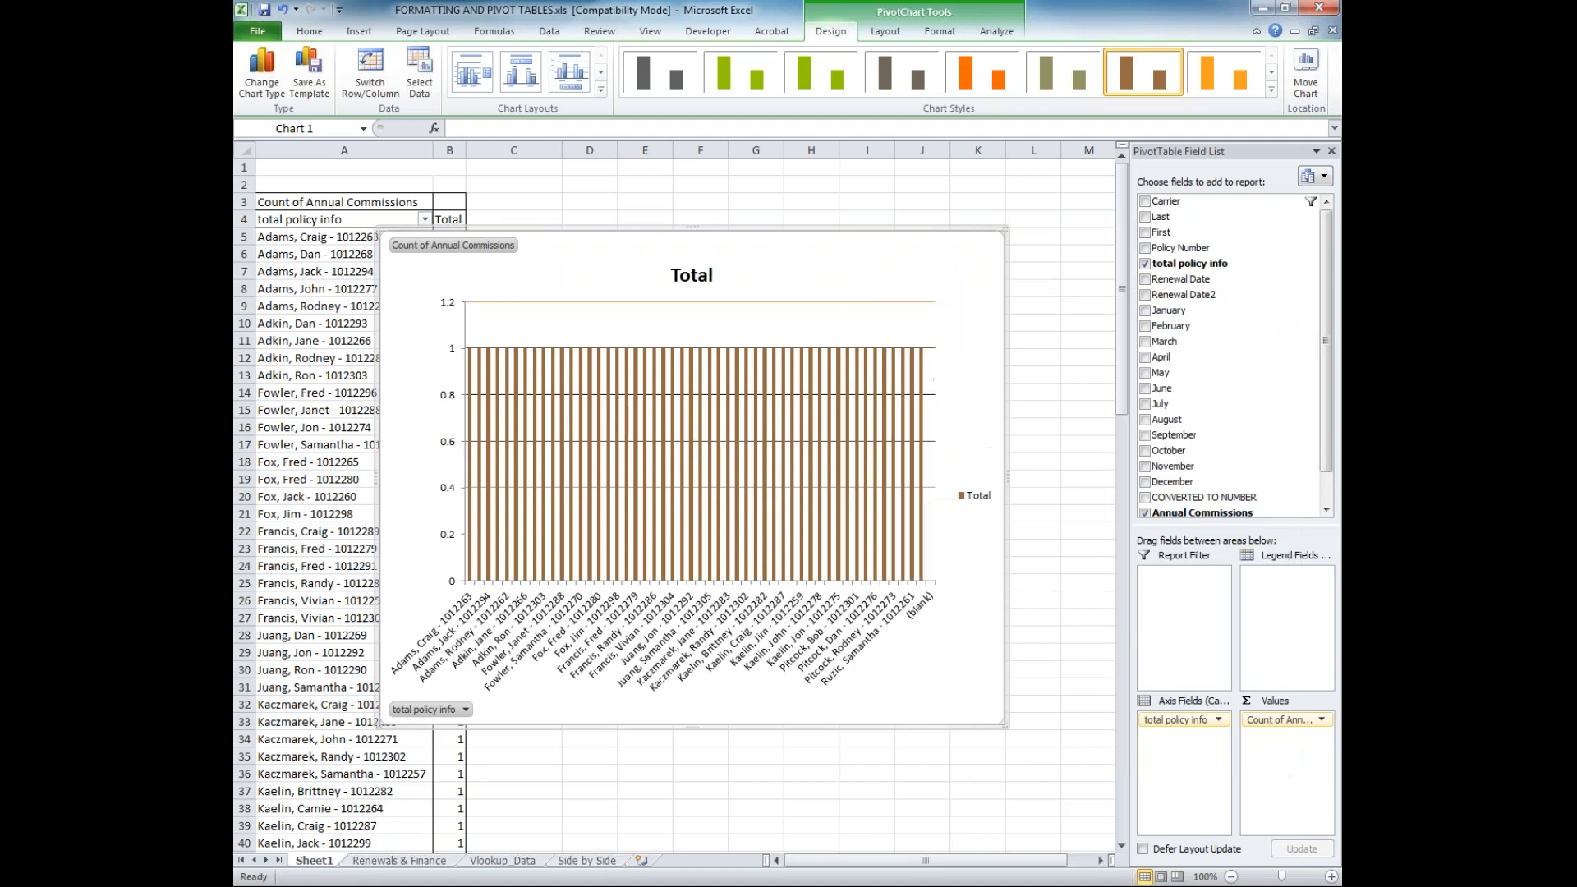
Filter the PivotTable's total policy info field to show only two selected policyholder entries
{"action": "left_click", "coordinate": [978, 495]}
{"action": "left_click", "coordinate": [787, 647]}
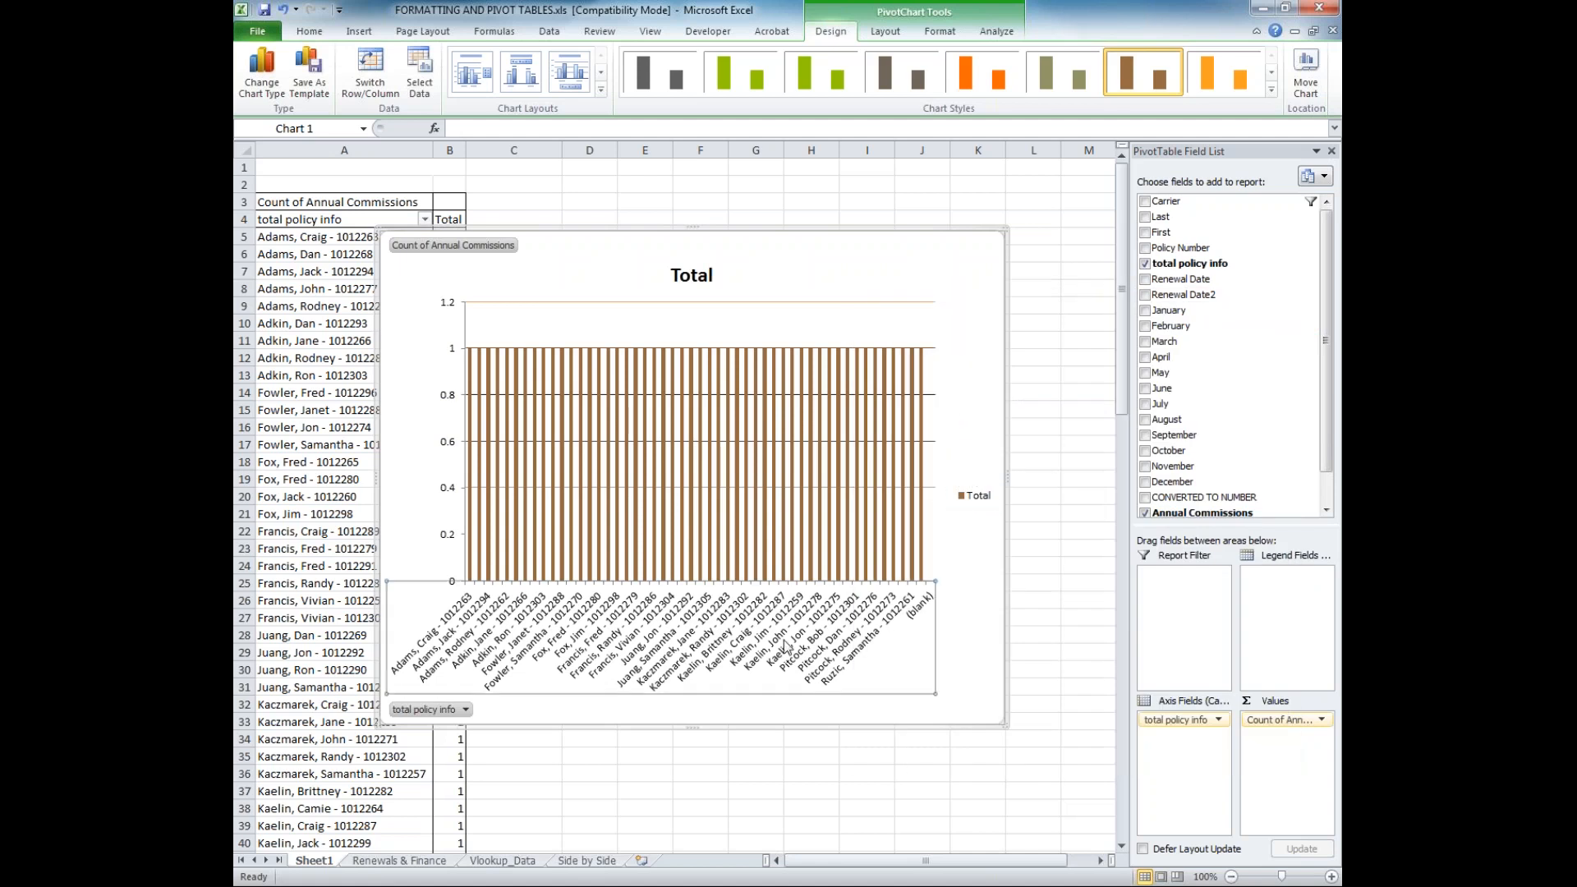
{"action": "left_click", "coordinate": [358, 241]}
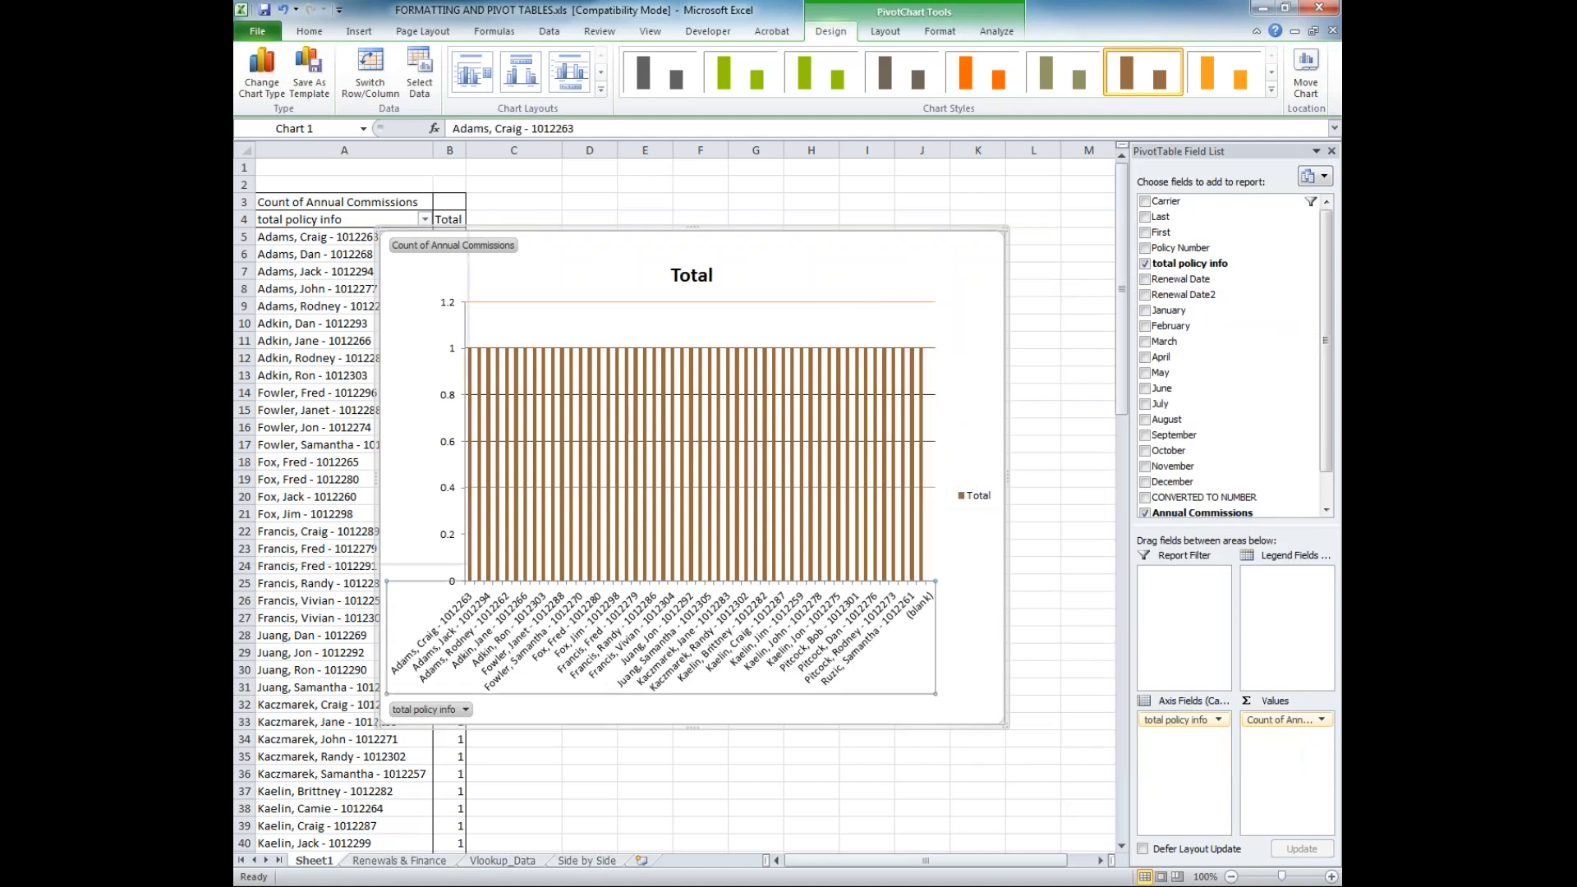
{"action": "left_click", "coordinate": [425, 219]}
{"action": "left_click", "coordinate": [287, 380]}
{"action": "scroll", "coordinate": [296, 444], "scroll_direction": "down", "scroll_amount": 2}
{"action": "left_click", "coordinate": [288, 476]}
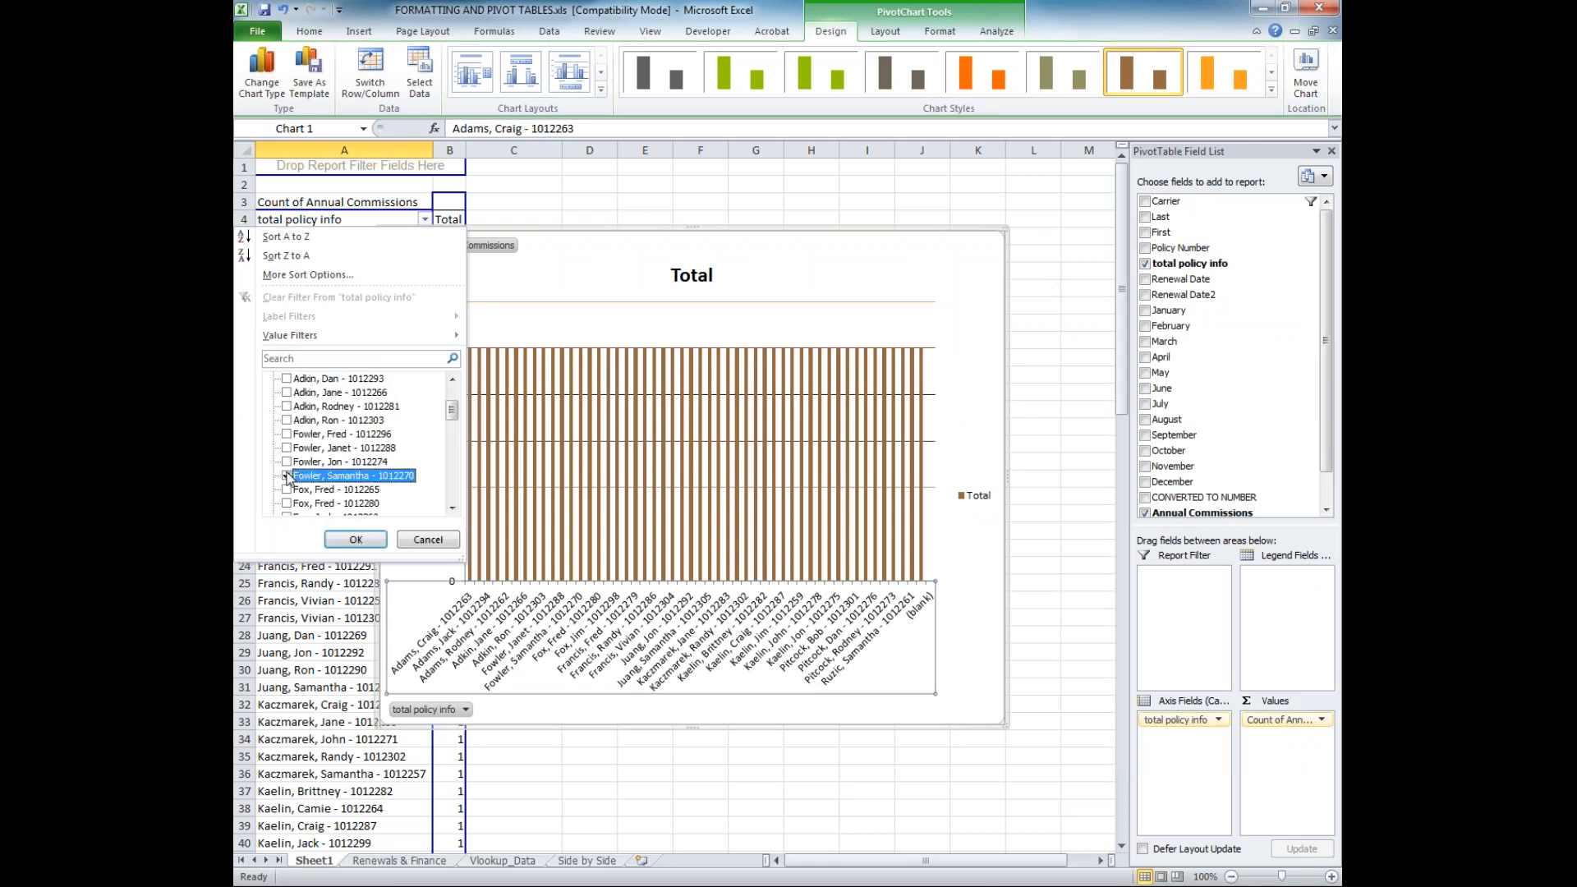
{"action": "left_click", "coordinate": [288, 420]}
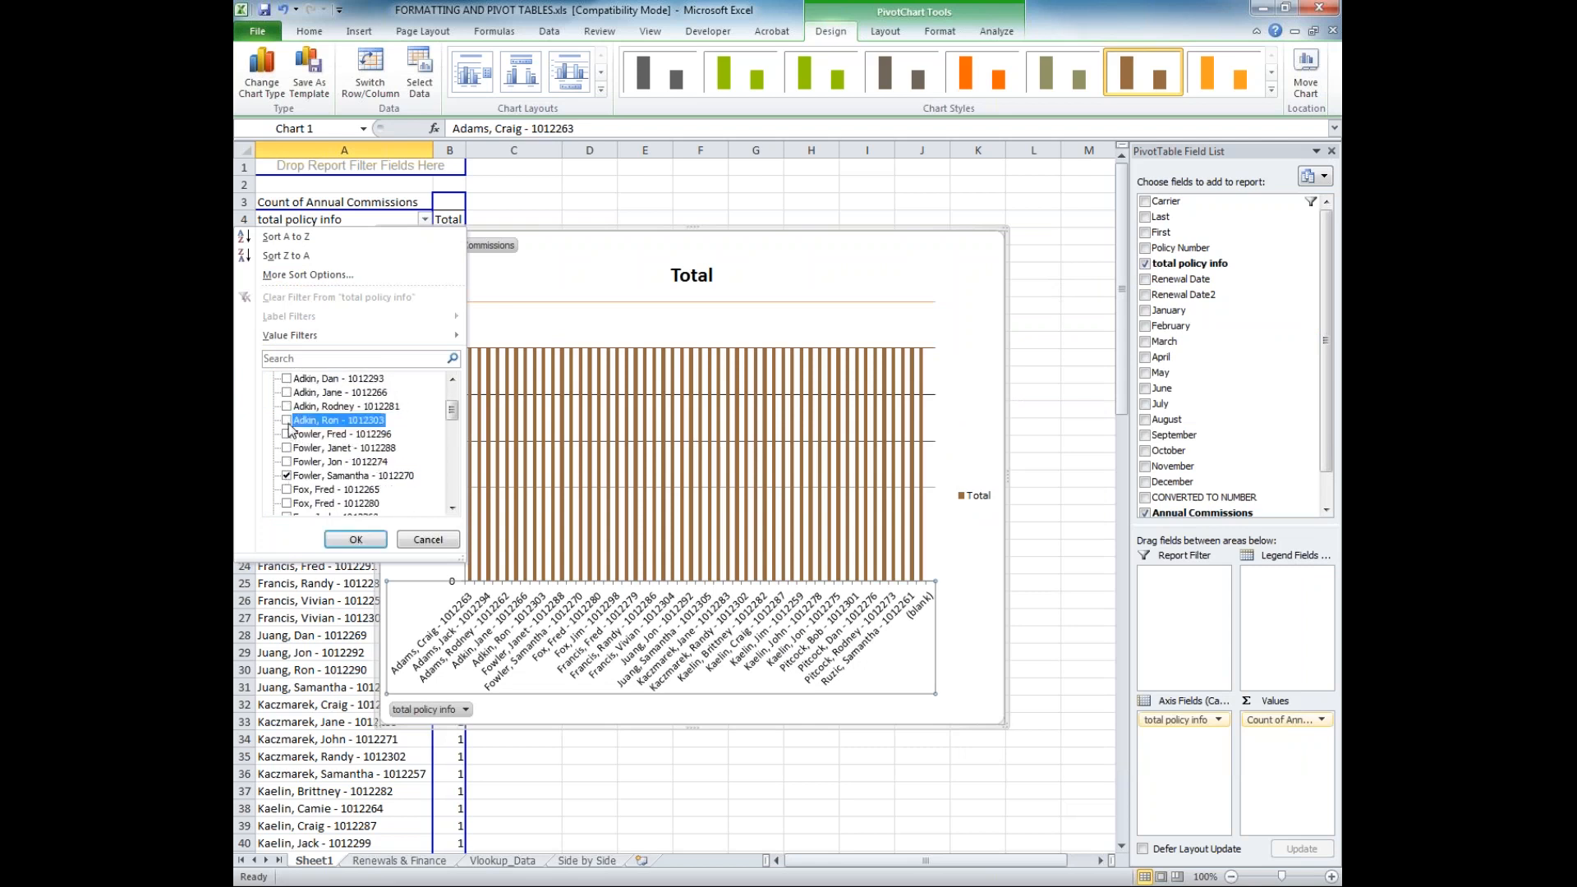
{"action": "left_click", "coordinate": [356, 540]}
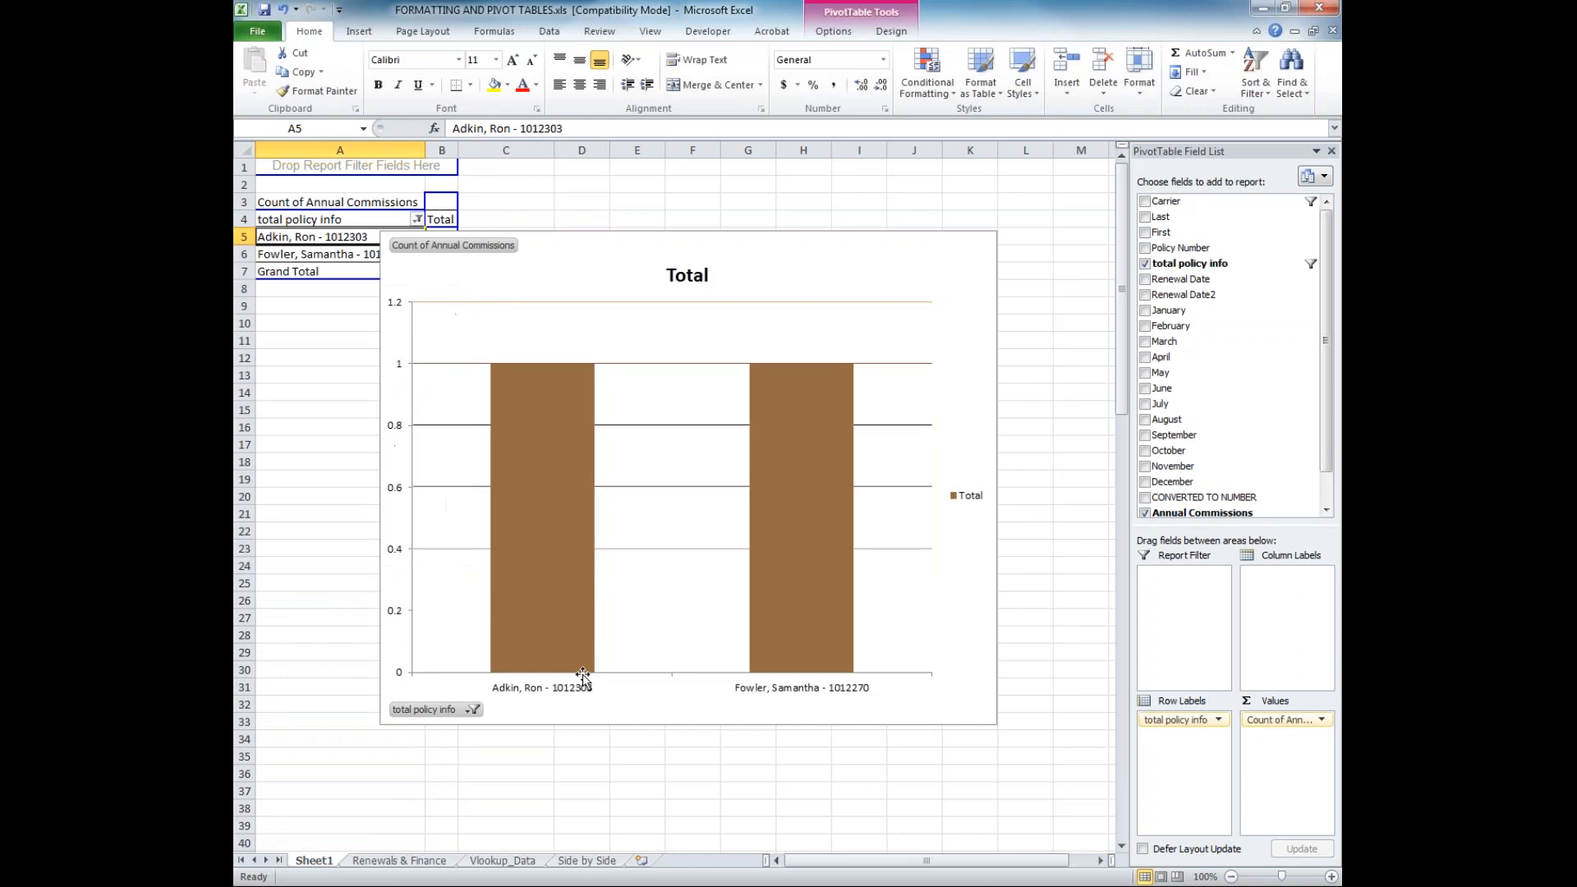
{"action": "mouse_move", "coordinate": [857, 534]}
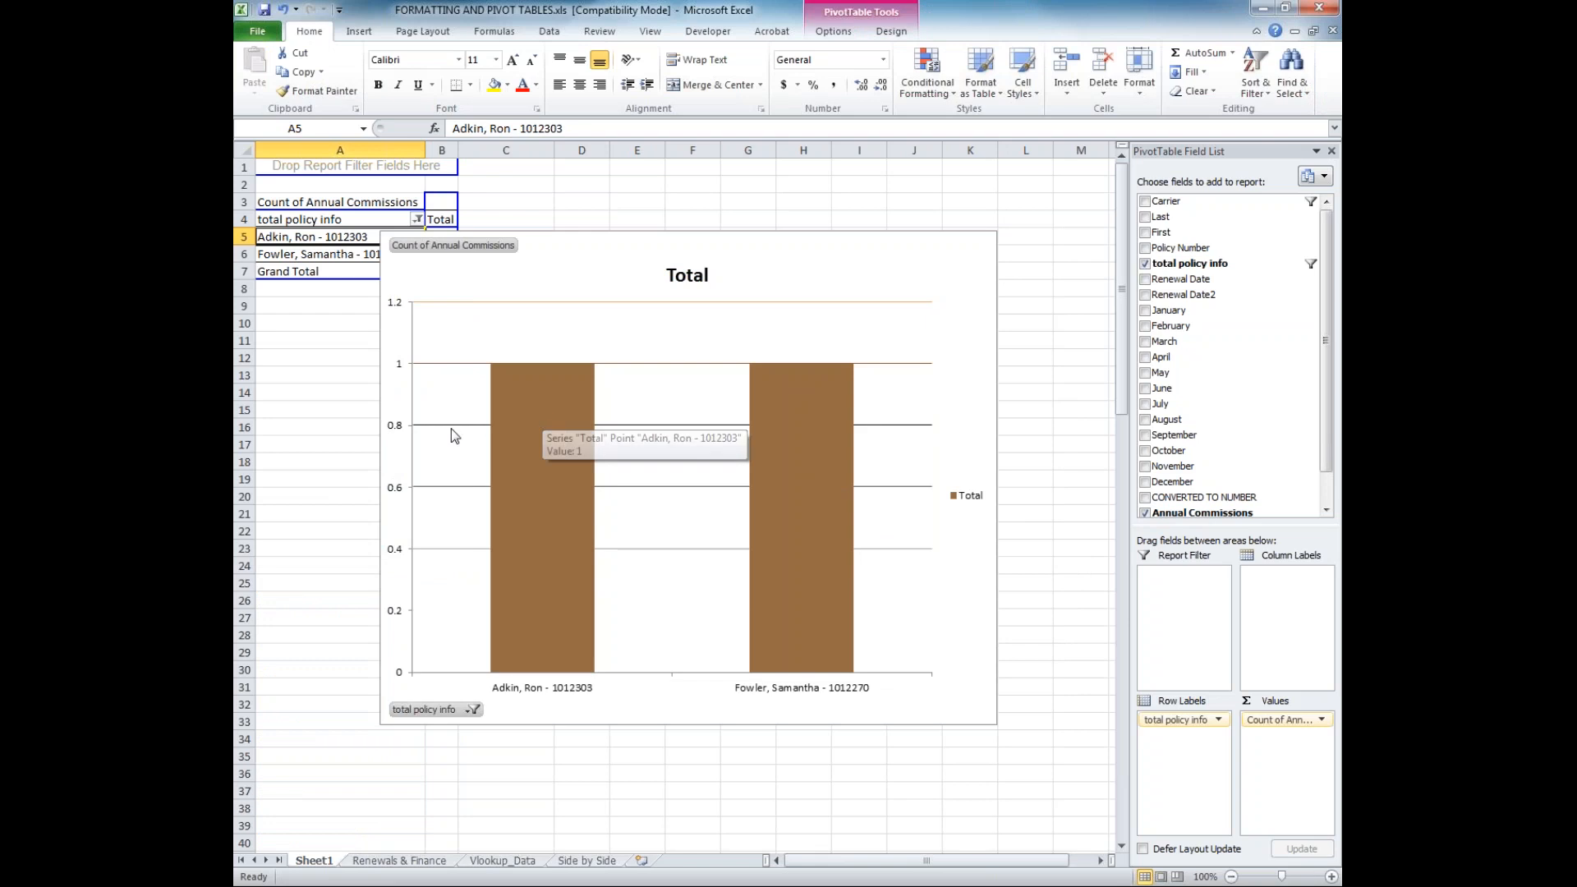
{"action": "left_click", "coordinate": [405, 440]}
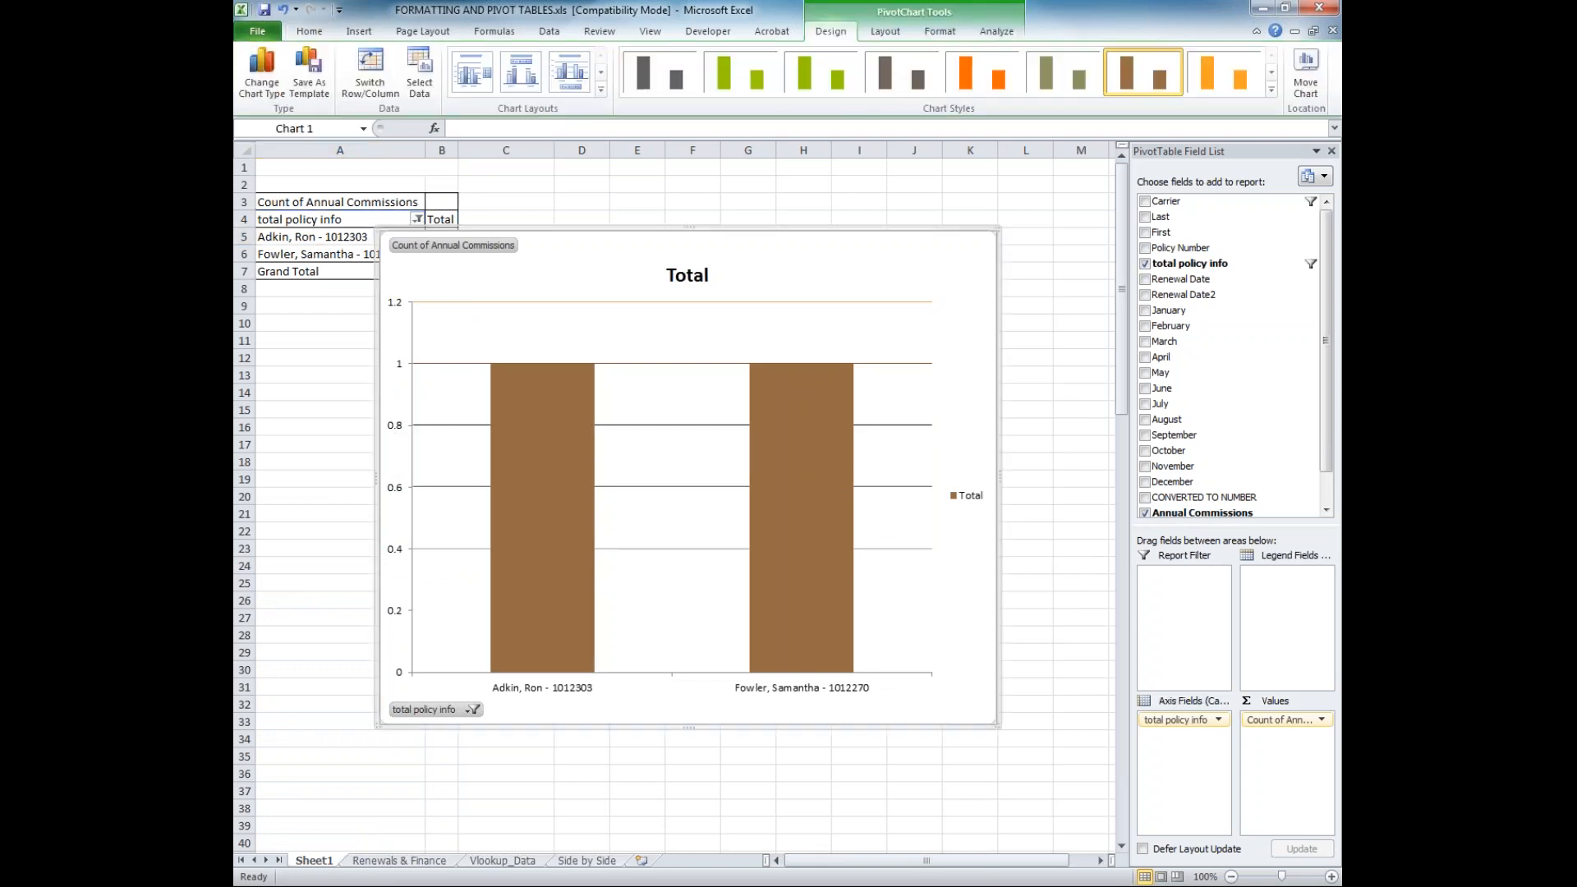
{"action": "double_click", "coordinate": [394, 399]}
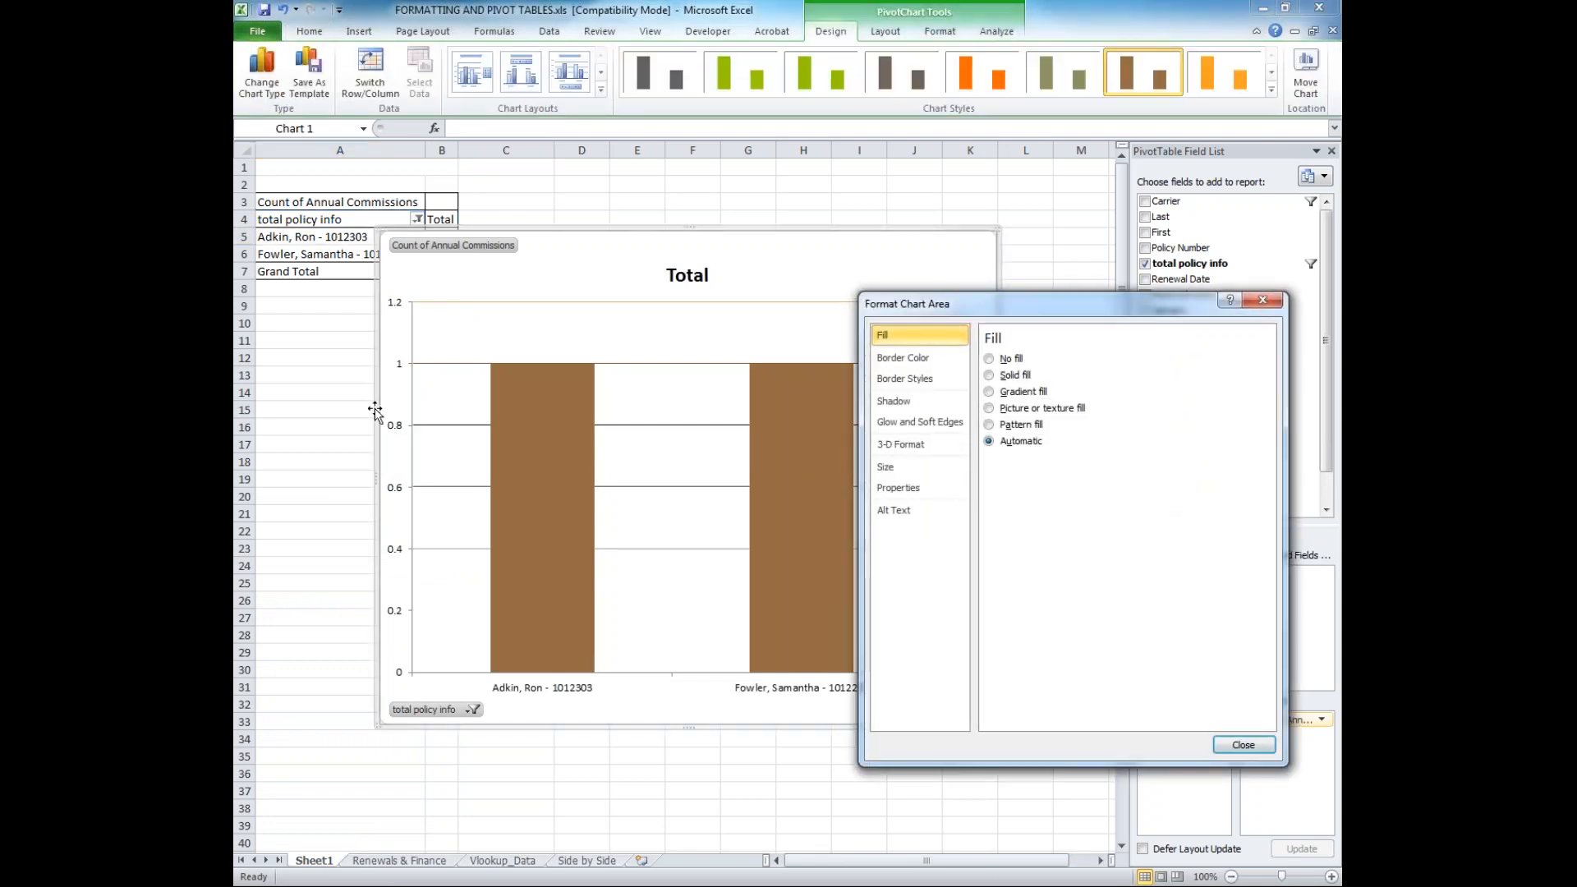
{"action": "left_click", "coordinate": [1243, 744]}
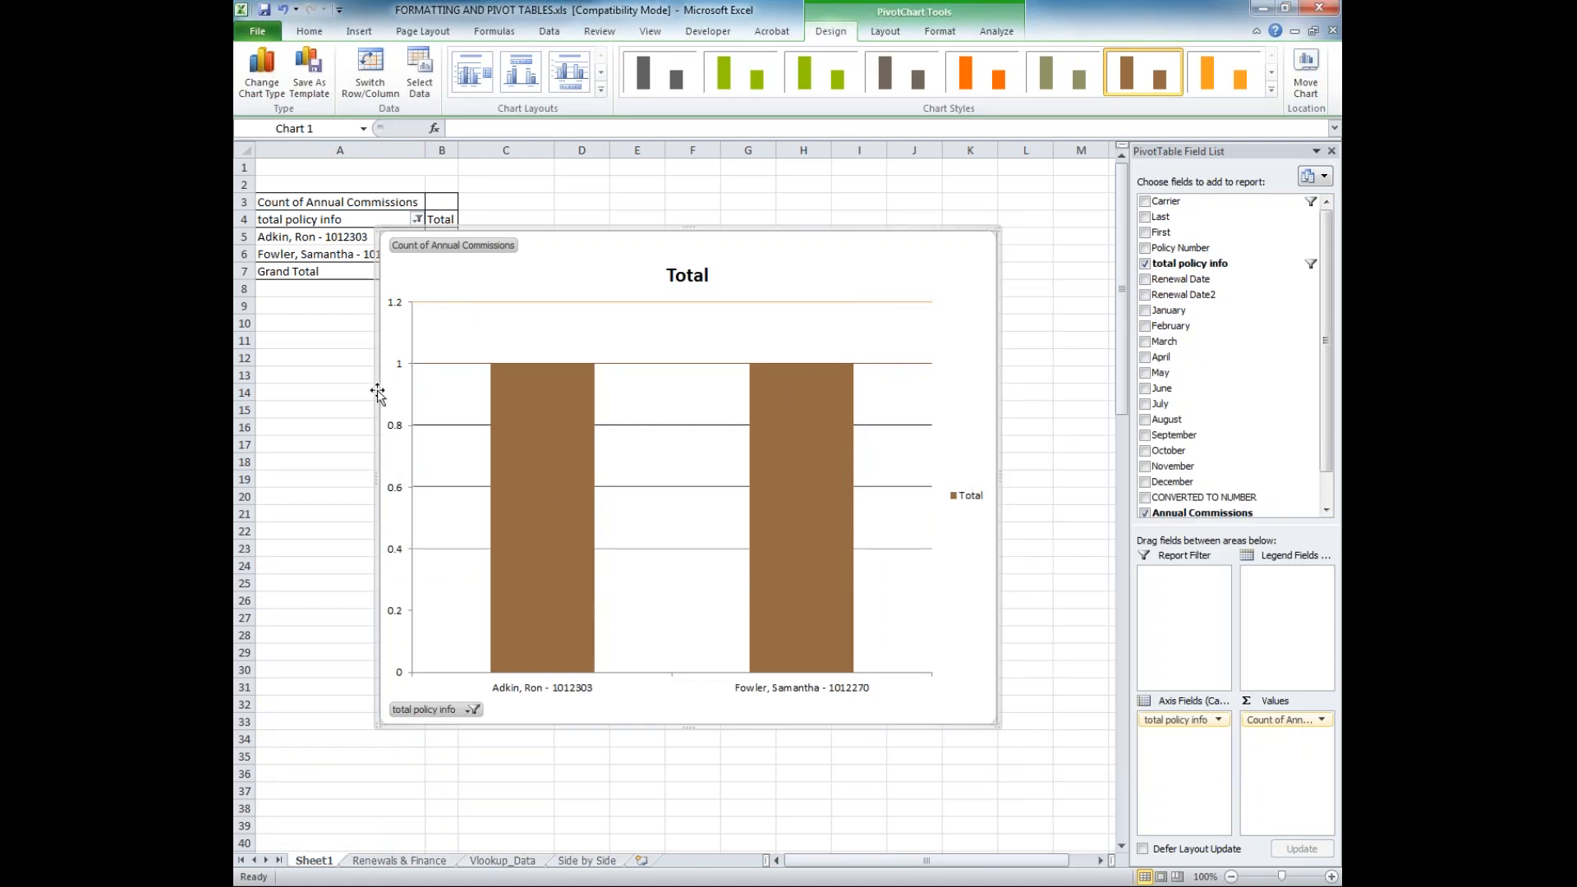
Widen the chart by extending its left edge into column A, and open the formatting options of the vertical value axis
{"action": "left_click_drag", "start_coordinate": [372, 475], "coordinate": [271, 463]}
{"action": "left_click", "coordinate": [306, 470]}
{"action": "double_click", "coordinate": [292, 491]}
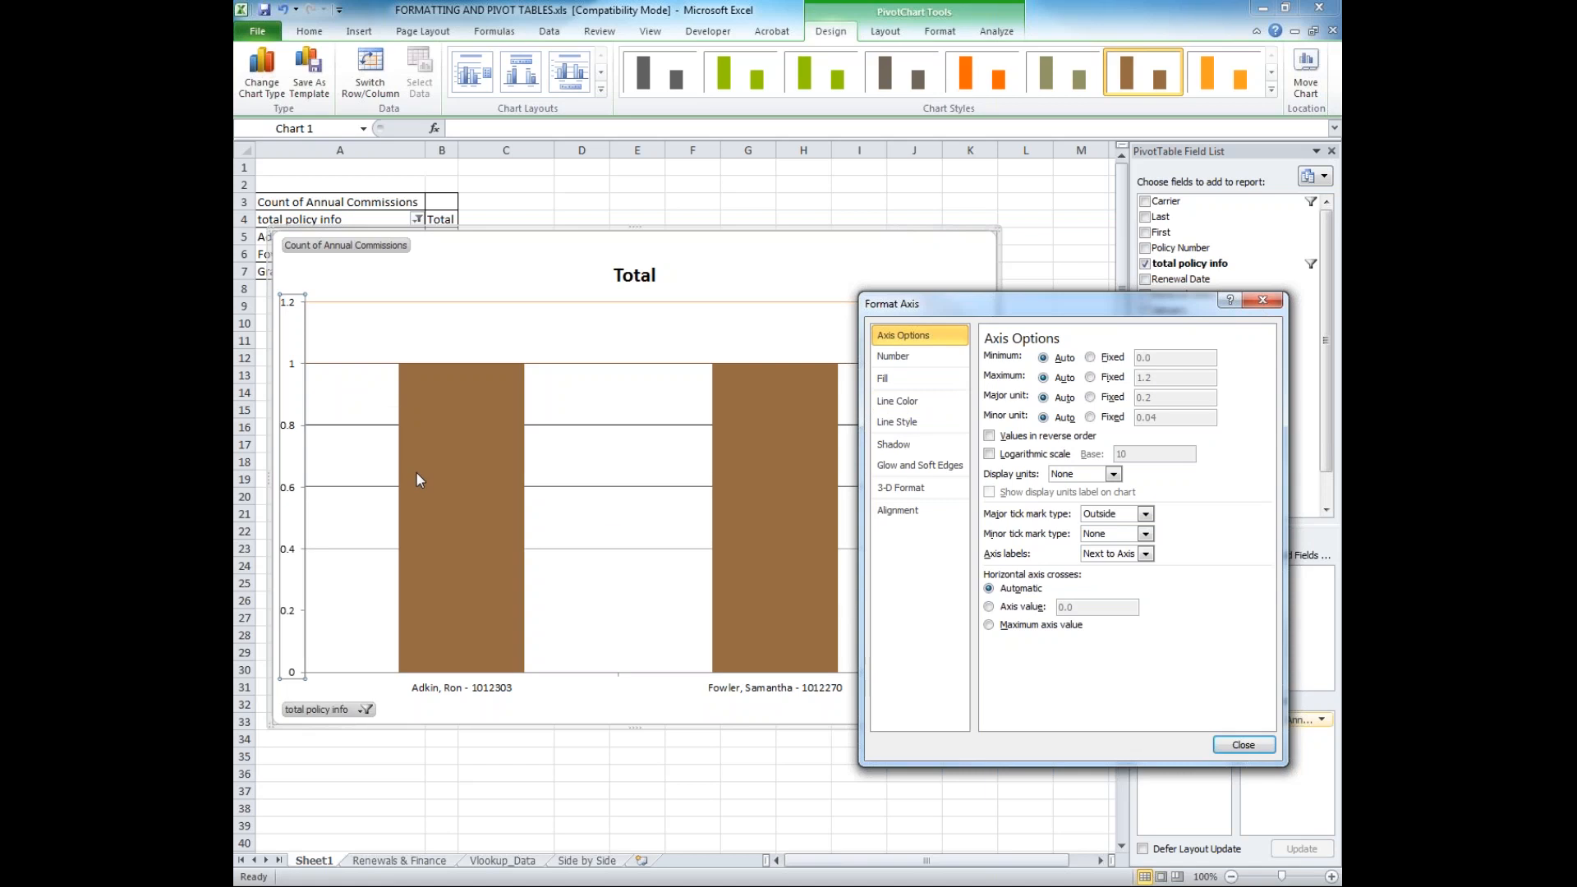
Review the number, fill, glow and alignment formatting options of the vertical value axis
{"action": "mouse_move", "coordinate": [416, 476]}
{"action": "left_click", "coordinate": [914, 357]}
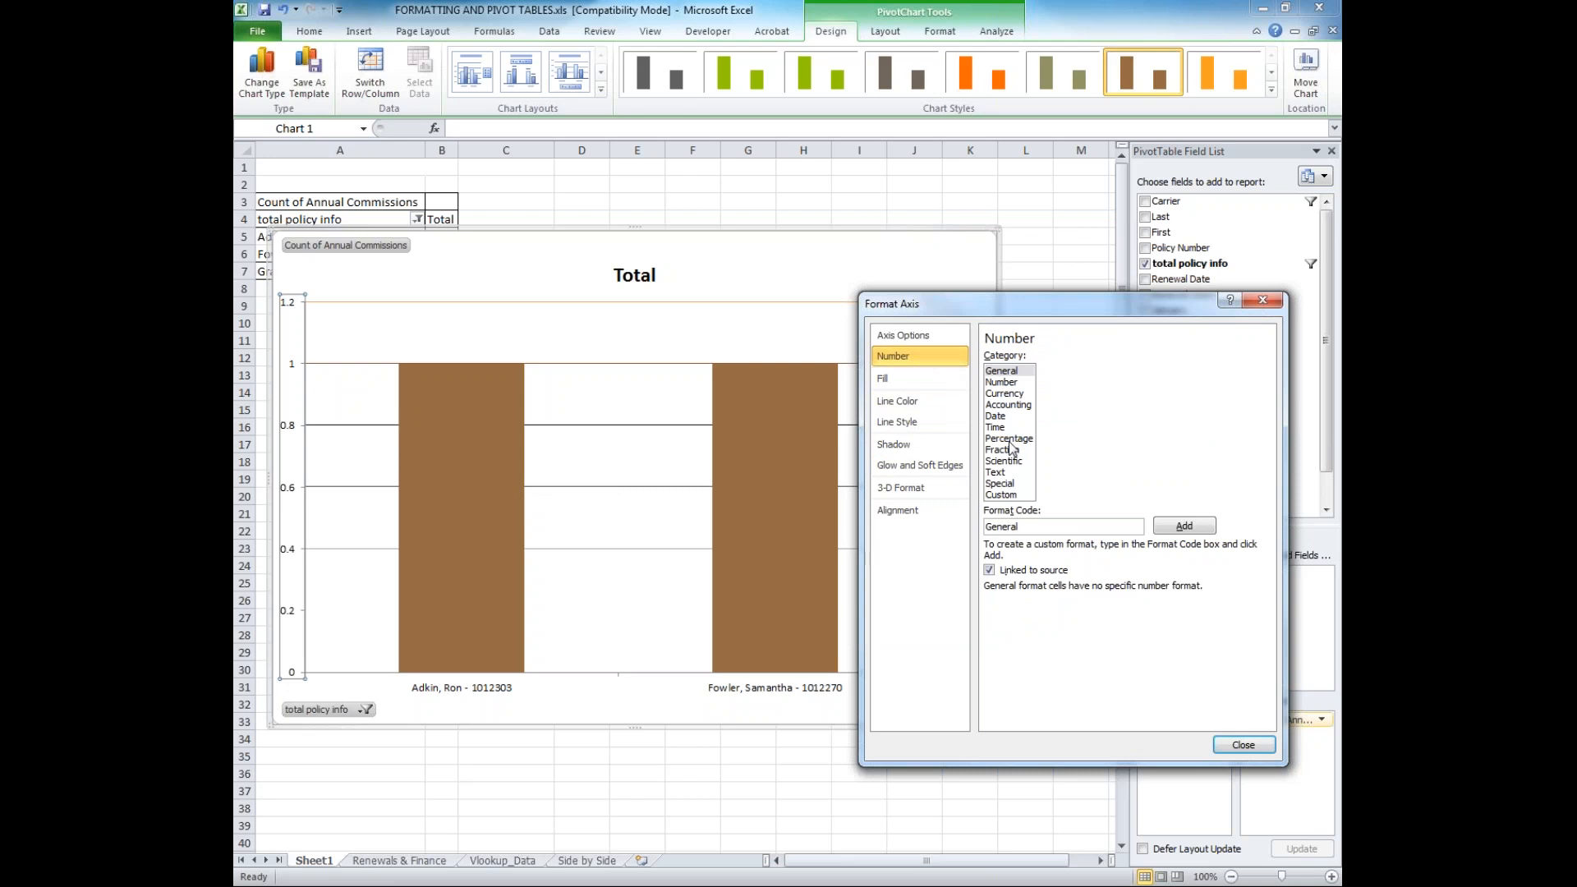
{"action": "left_click", "coordinate": [900, 379]}
{"action": "left_click", "coordinate": [893, 465]}
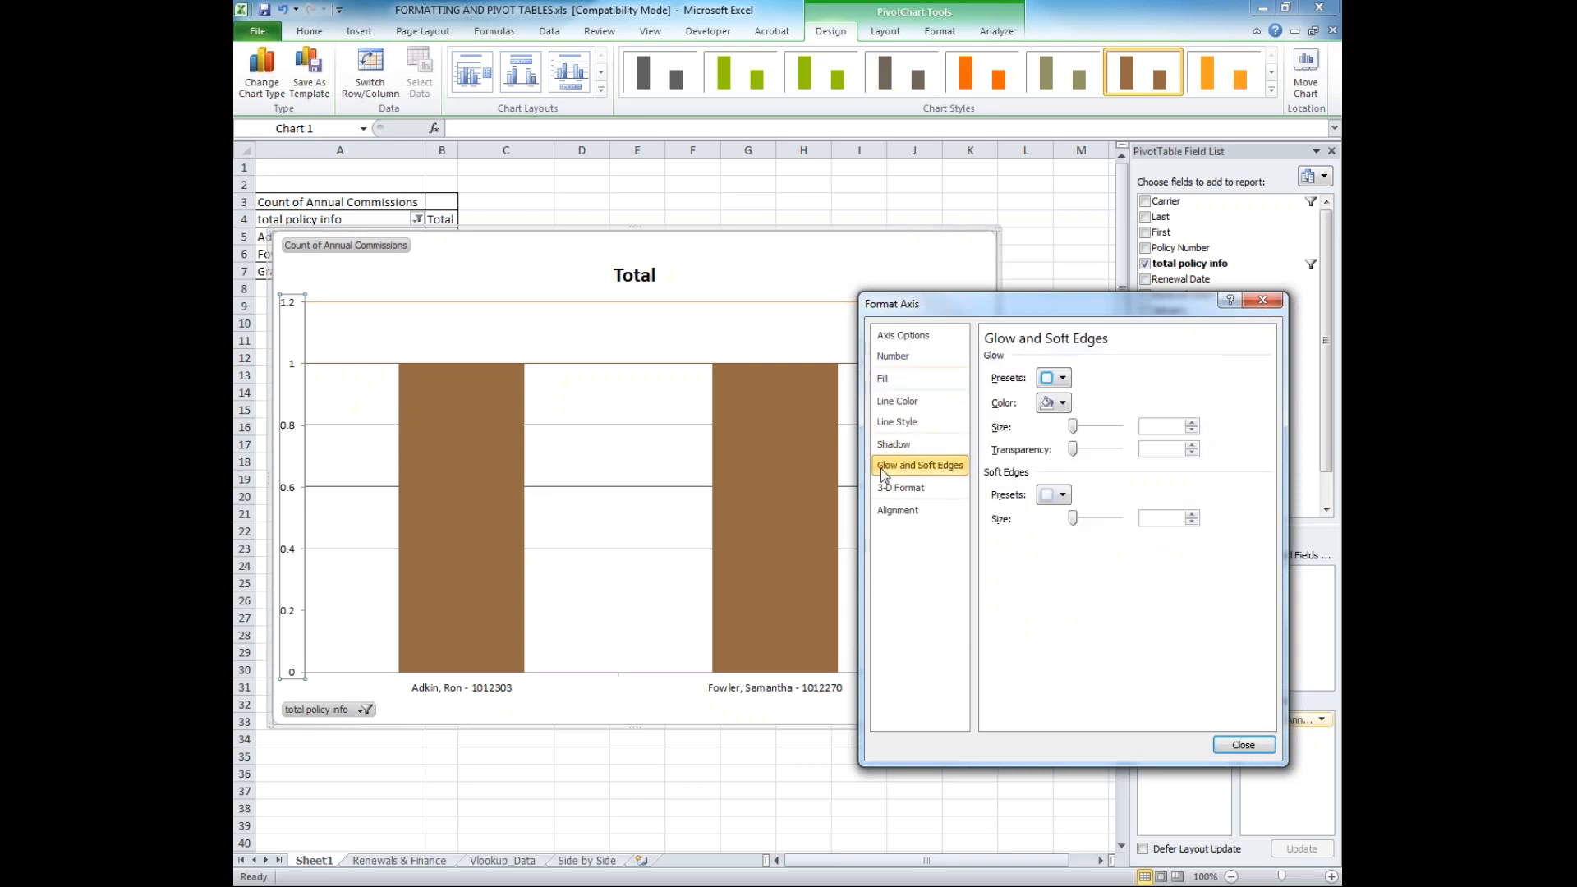
{"action": "left_click", "coordinate": [896, 511]}
{"action": "left_click", "coordinate": [902, 335]}
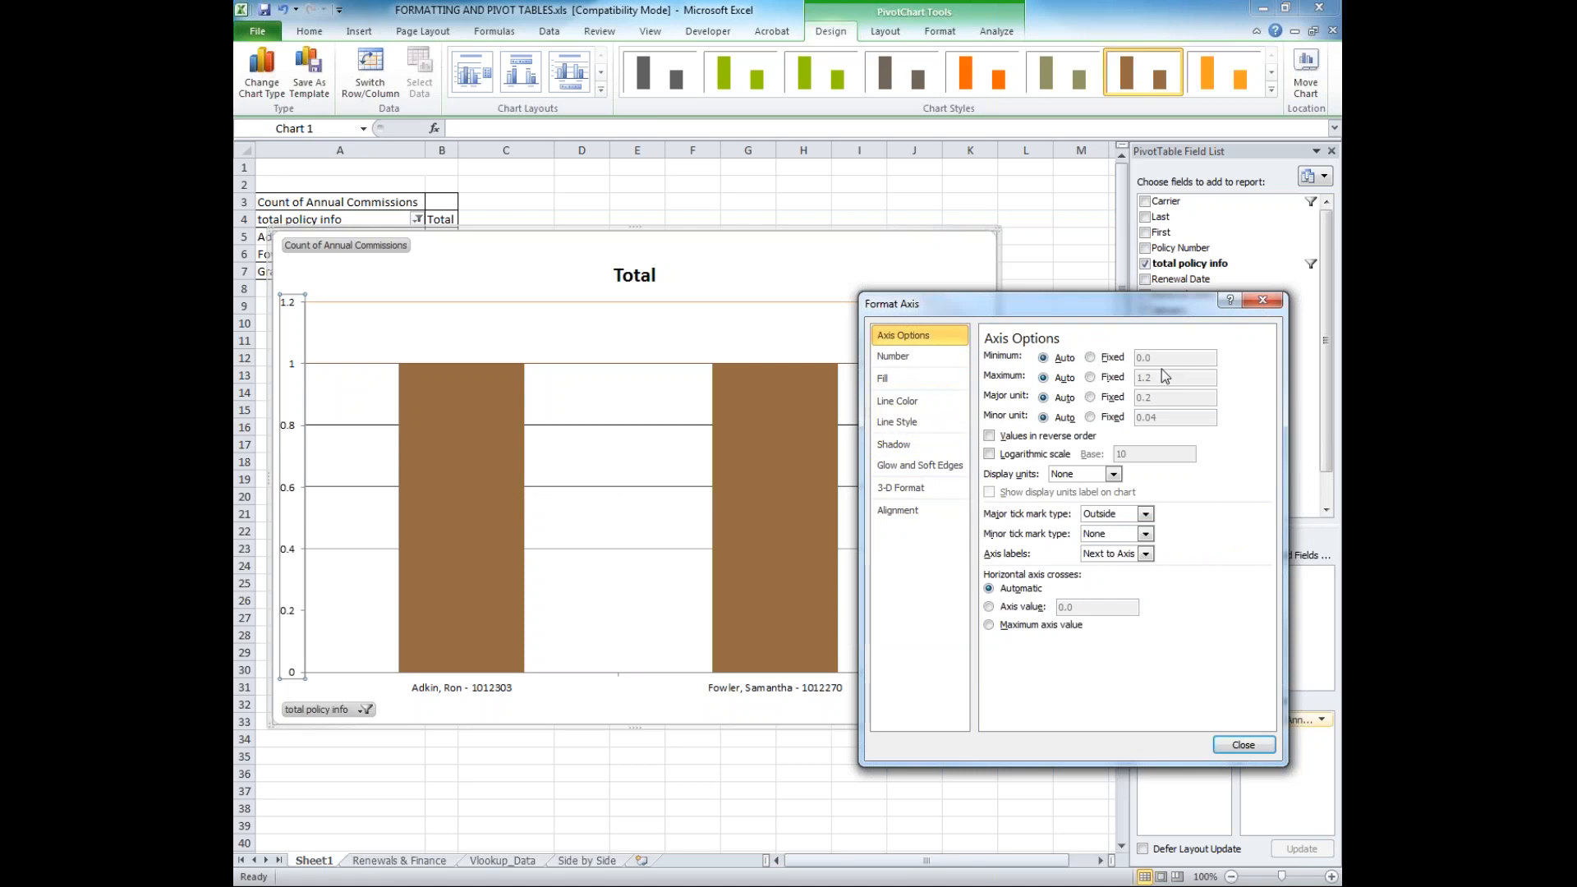
Fix the vertical axis at minimum 0.0, maximum 2, major unit 0.5 and minor unit 0.02
{"action": "left_click", "coordinate": [1090, 358]}
{"action": "left_click", "coordinate": [1090, 377]}
{"action": "left_click", "coordinate": [1090, 396]}
{"action": "left_click", "coordinate": [1090, 417]}
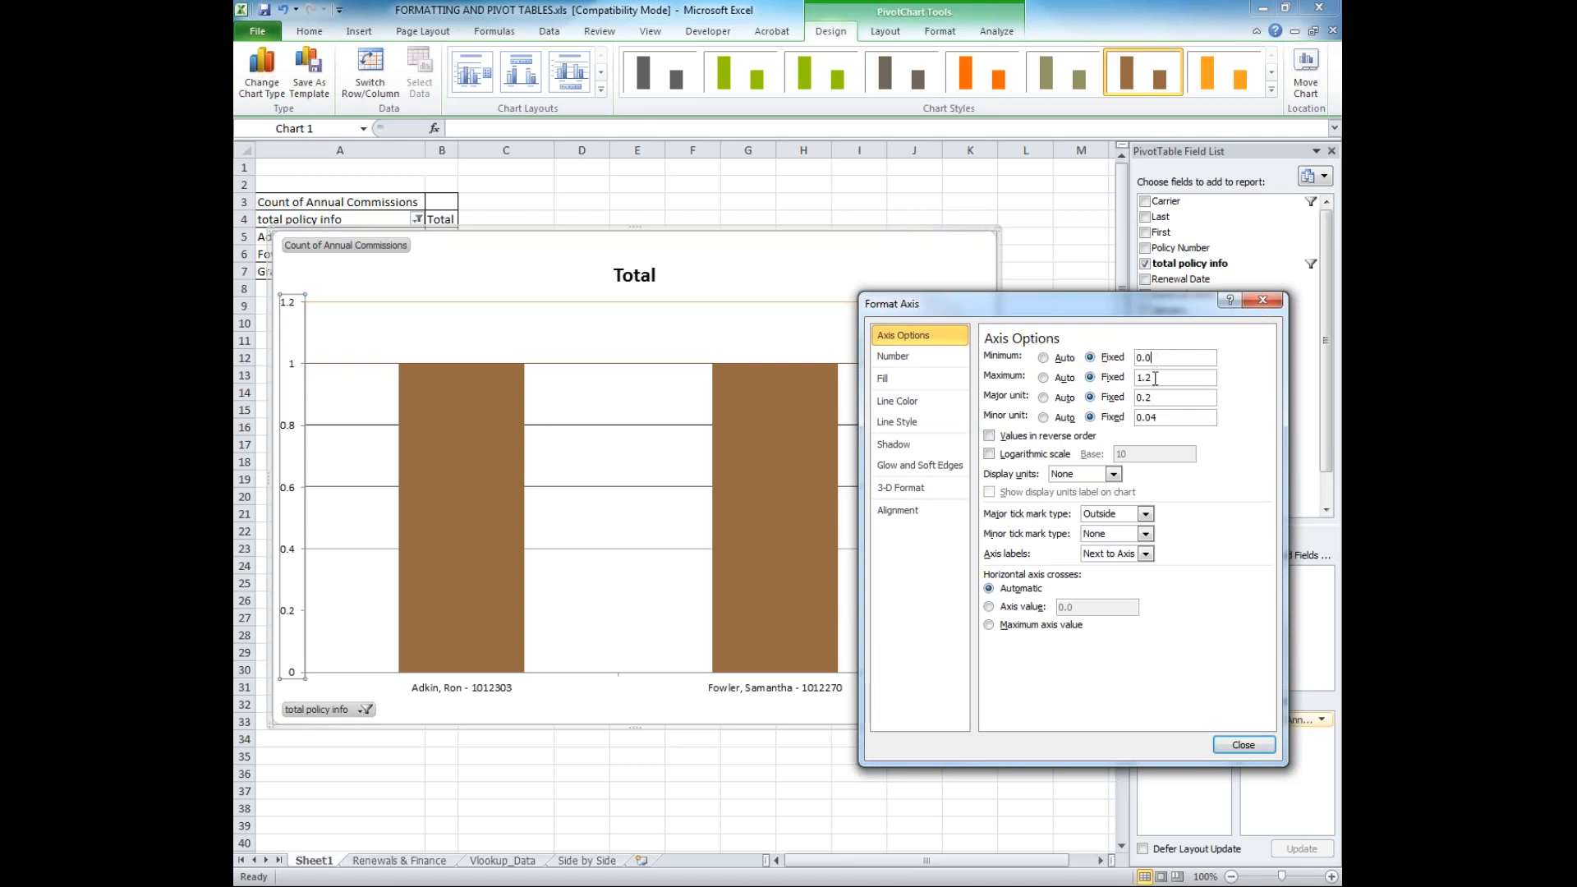
{"action": "left_click_drag", "start_coordinate": [1156, 378], "coordinate": [1138, 378]}
{"action": "type", "text": "2"}
{"action": "left_click", "coordinate": [1164, 396]}
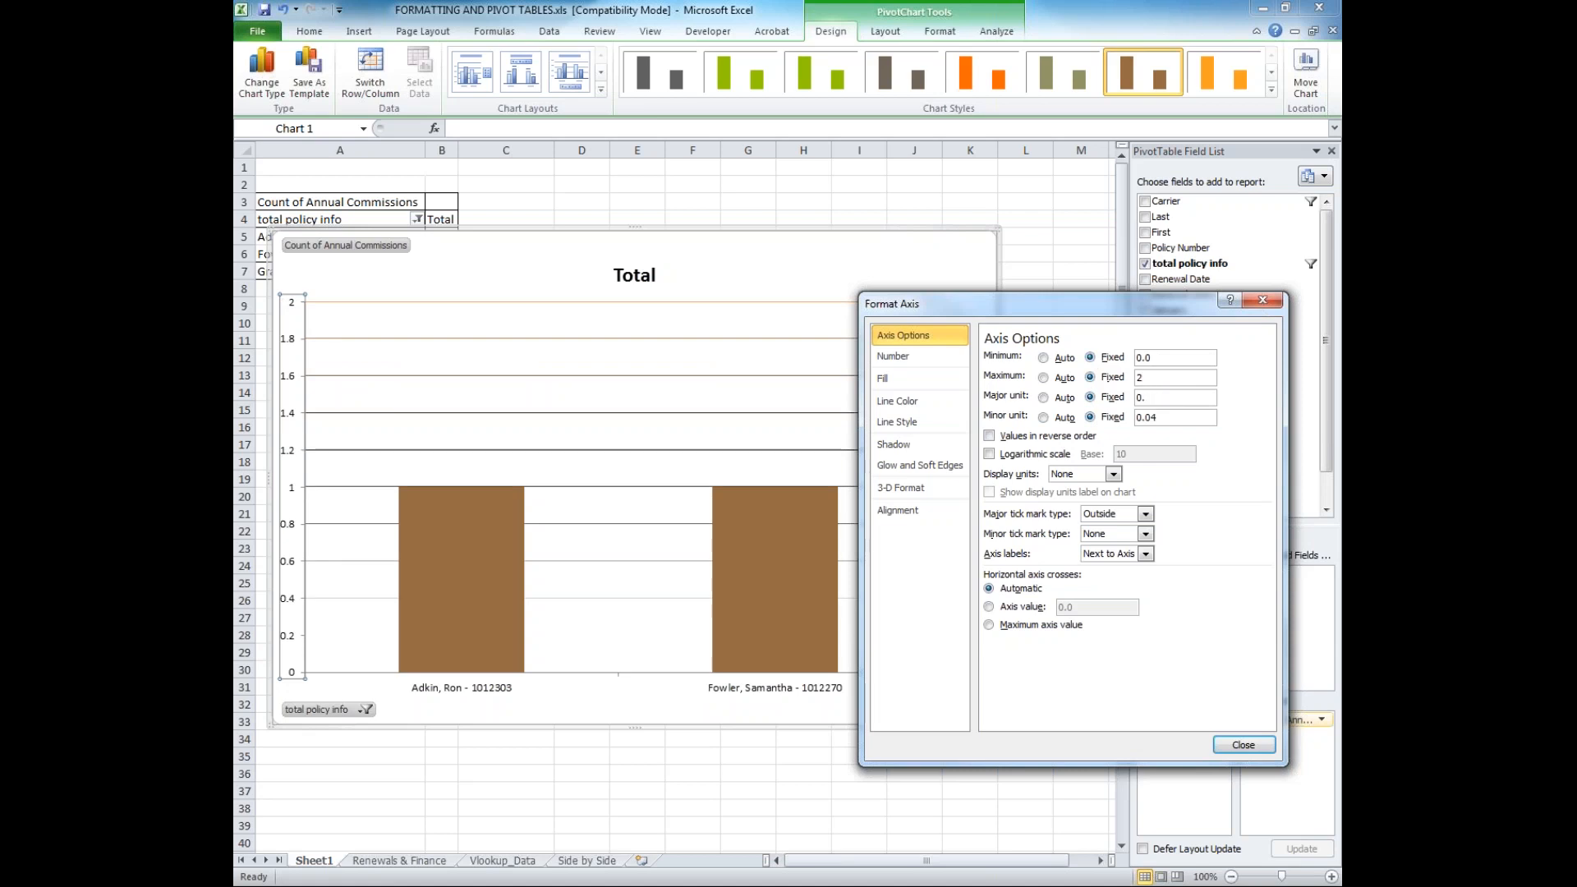
{"action": "left_click", "coordinate": [1164, 417]}
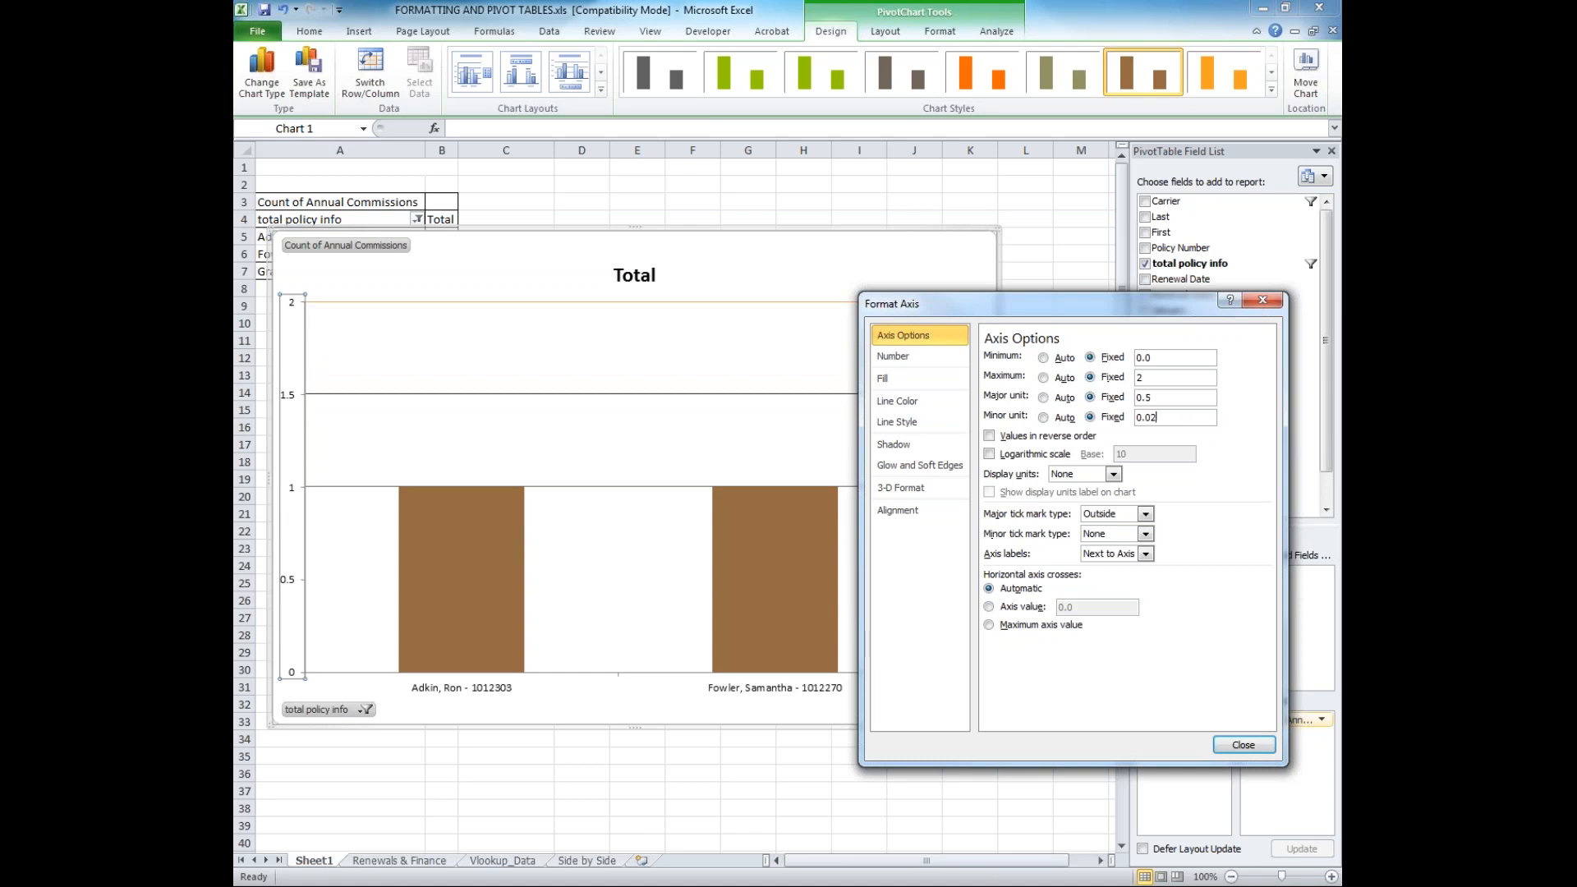
{"action": "left_click", "coordinate": [1244, 745]}
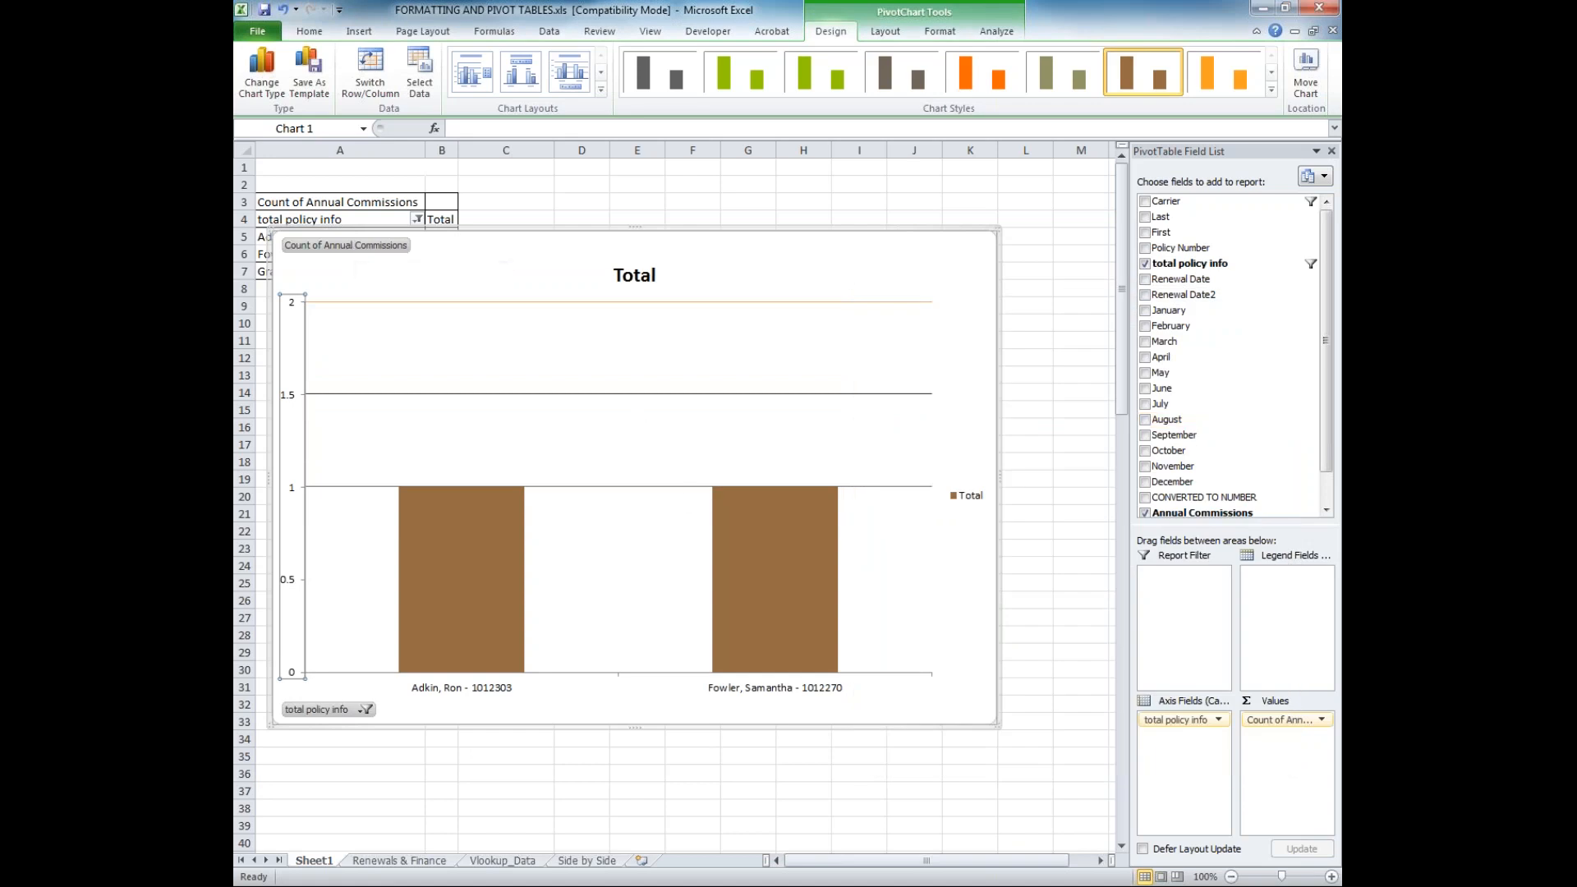
Move the chart right to uncover more of the PivotTable and add three more policyholder entries to the total policy info filter
{"action": "left_click_drag", "start_coordinate": [470, 297], "coordinate": [585, 311]}
{"action": "left_click", "coordinate": [418, 219]}
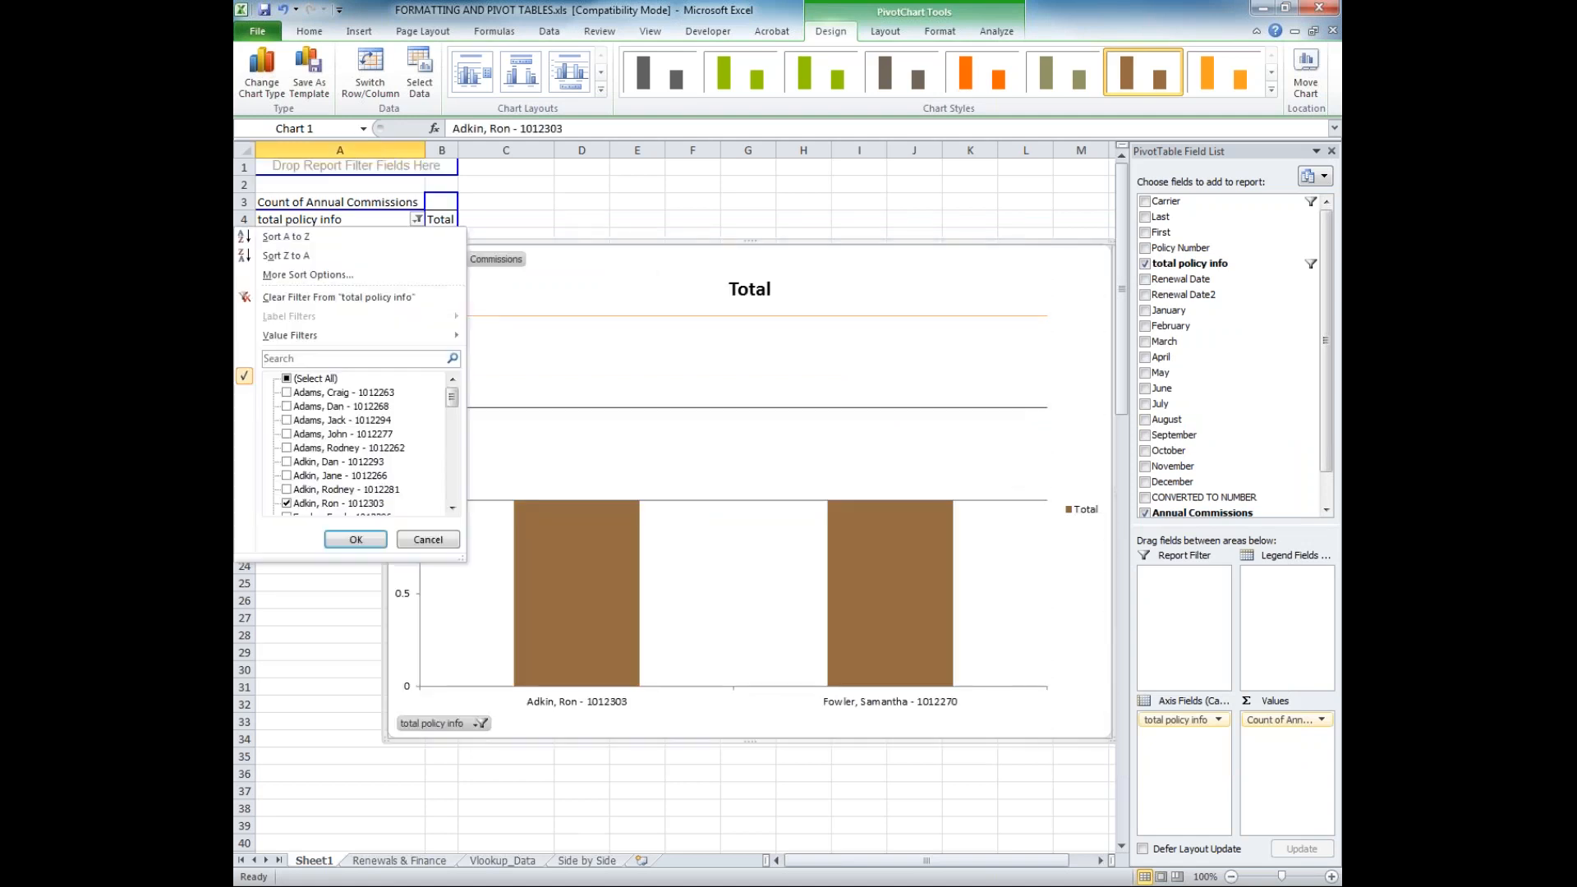
{"action": "left_click", "coordinate": [286, 434]}
{"action": "scroll", "coordinate": [286, 451], "scroll_direction": "down", "scroll_amount": 3}
{"action": "scroll", "coordinate": [287, 469], "scroll_direction": "up", "scroll_amount": 2}
{"action": "left_click", "coordinate": [287, 475]}
{"action": "scroll", "coordinate": [292, 501], "scroll_direction": "down", "scroll_amount": 3}
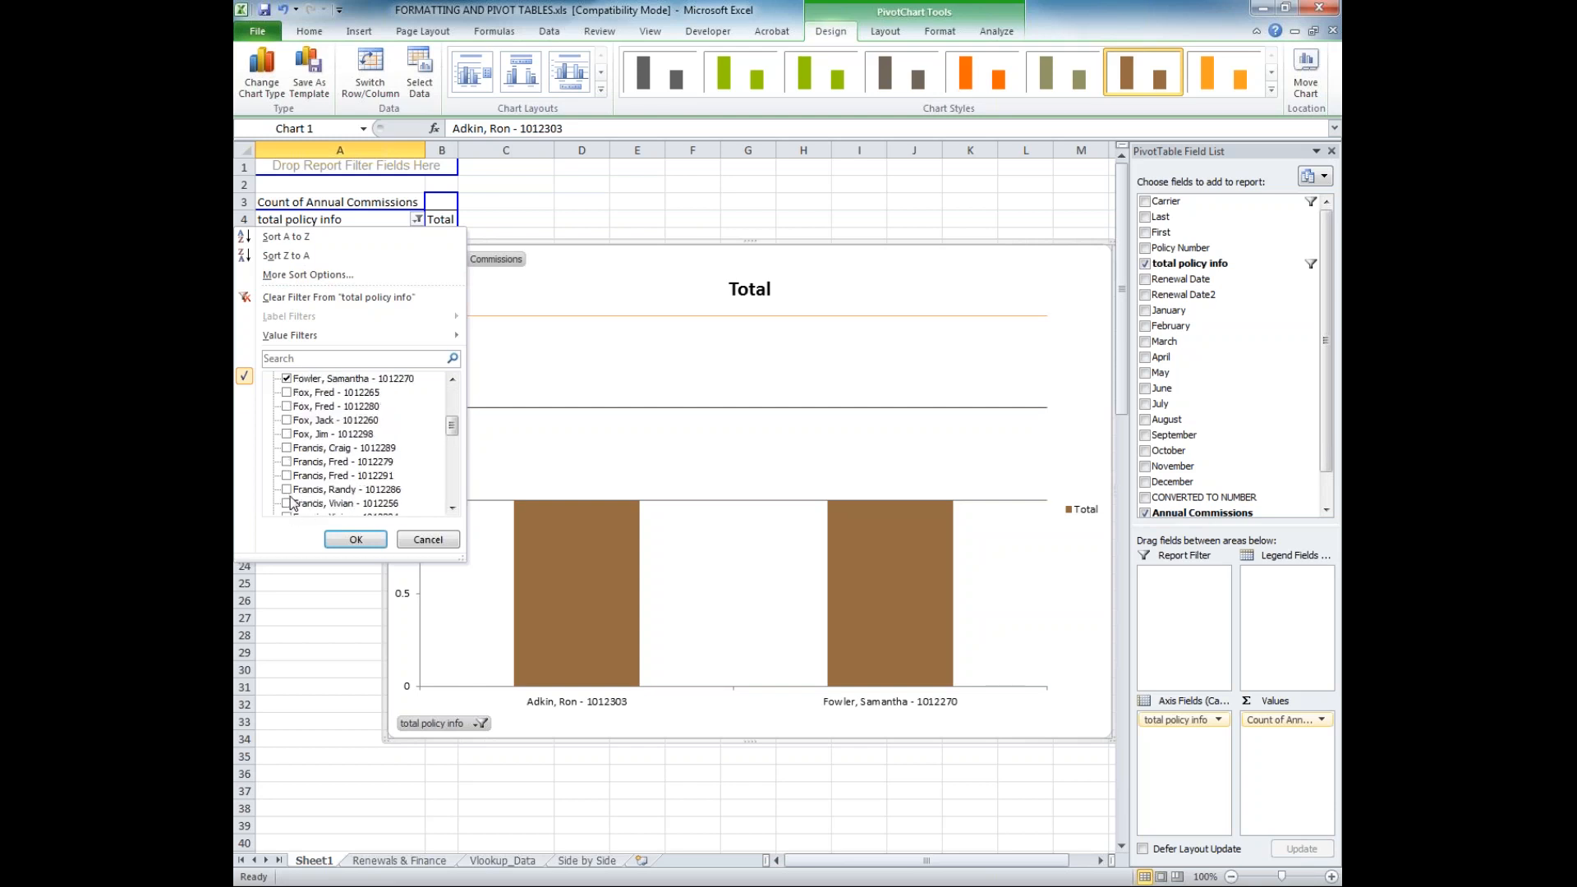
{"action": "left_click", "coordinate": [286, 490]}
{"action": "left_click", "coordinate": [338, 539]}
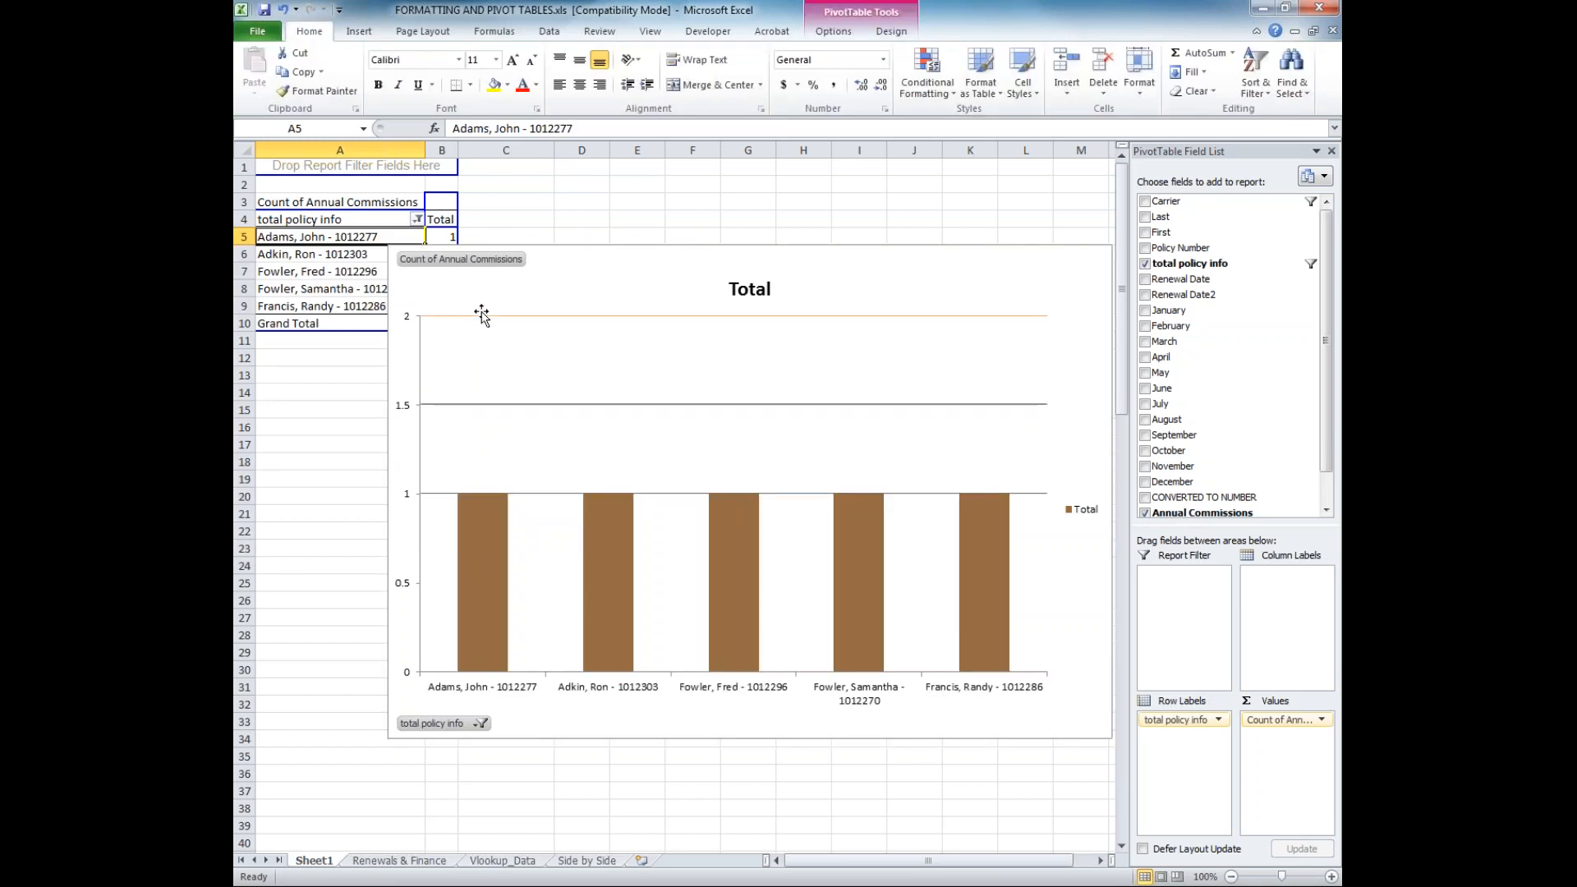
Show all entries of the PivotTable's total policy info field again
{"action": "left_click", "coordinate": [417, 218]}
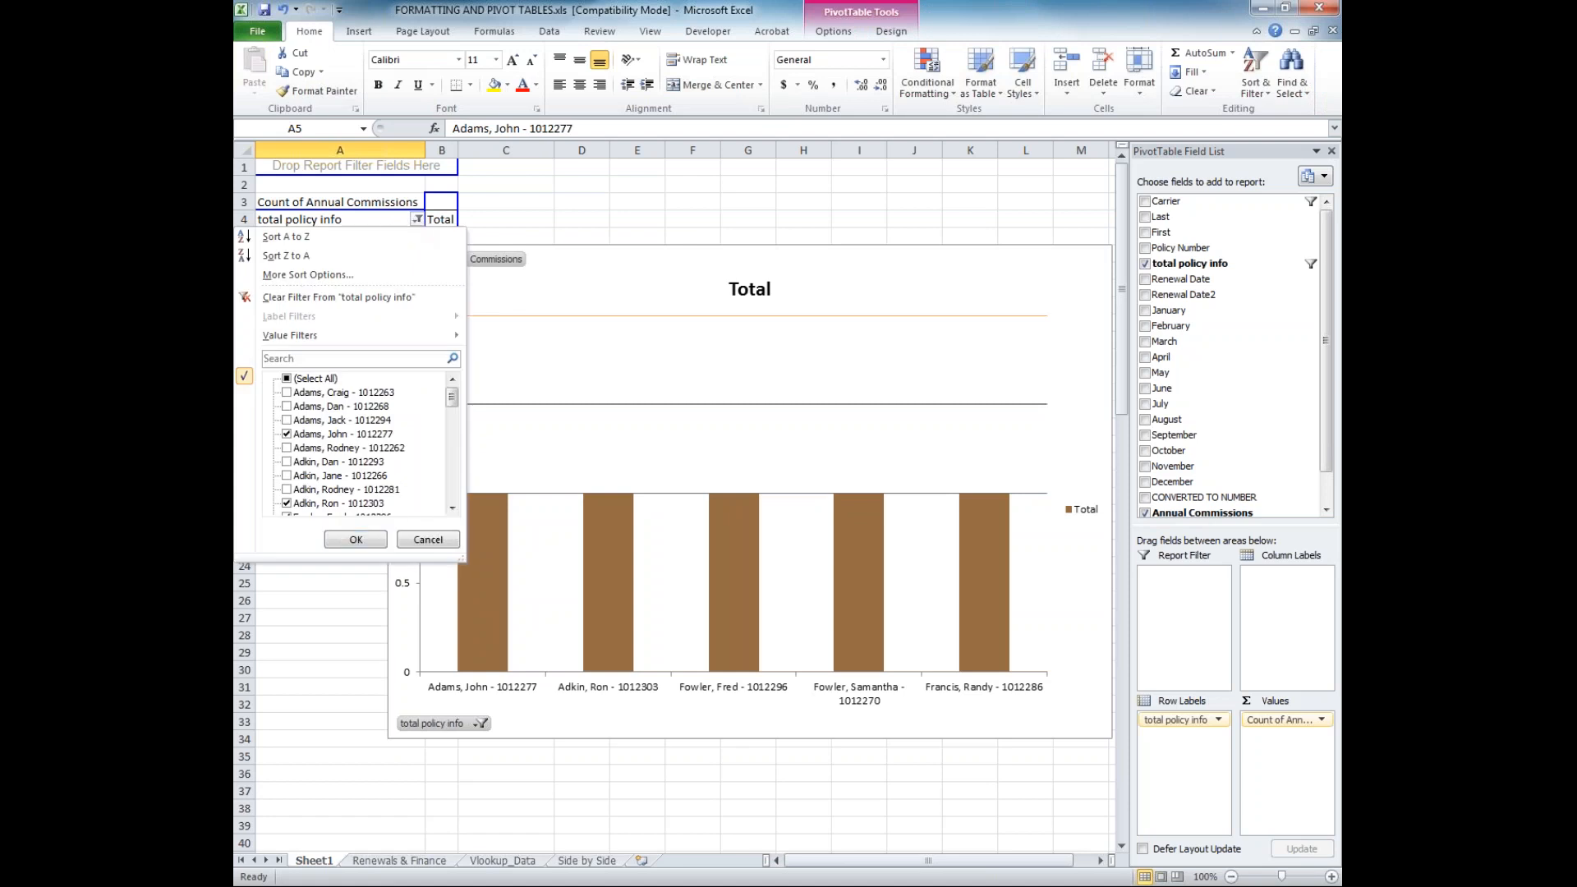
{"action": "left_click", "coordinate": [288, 378]}
{"action": "left_click", "coordinate": [356, 538]}
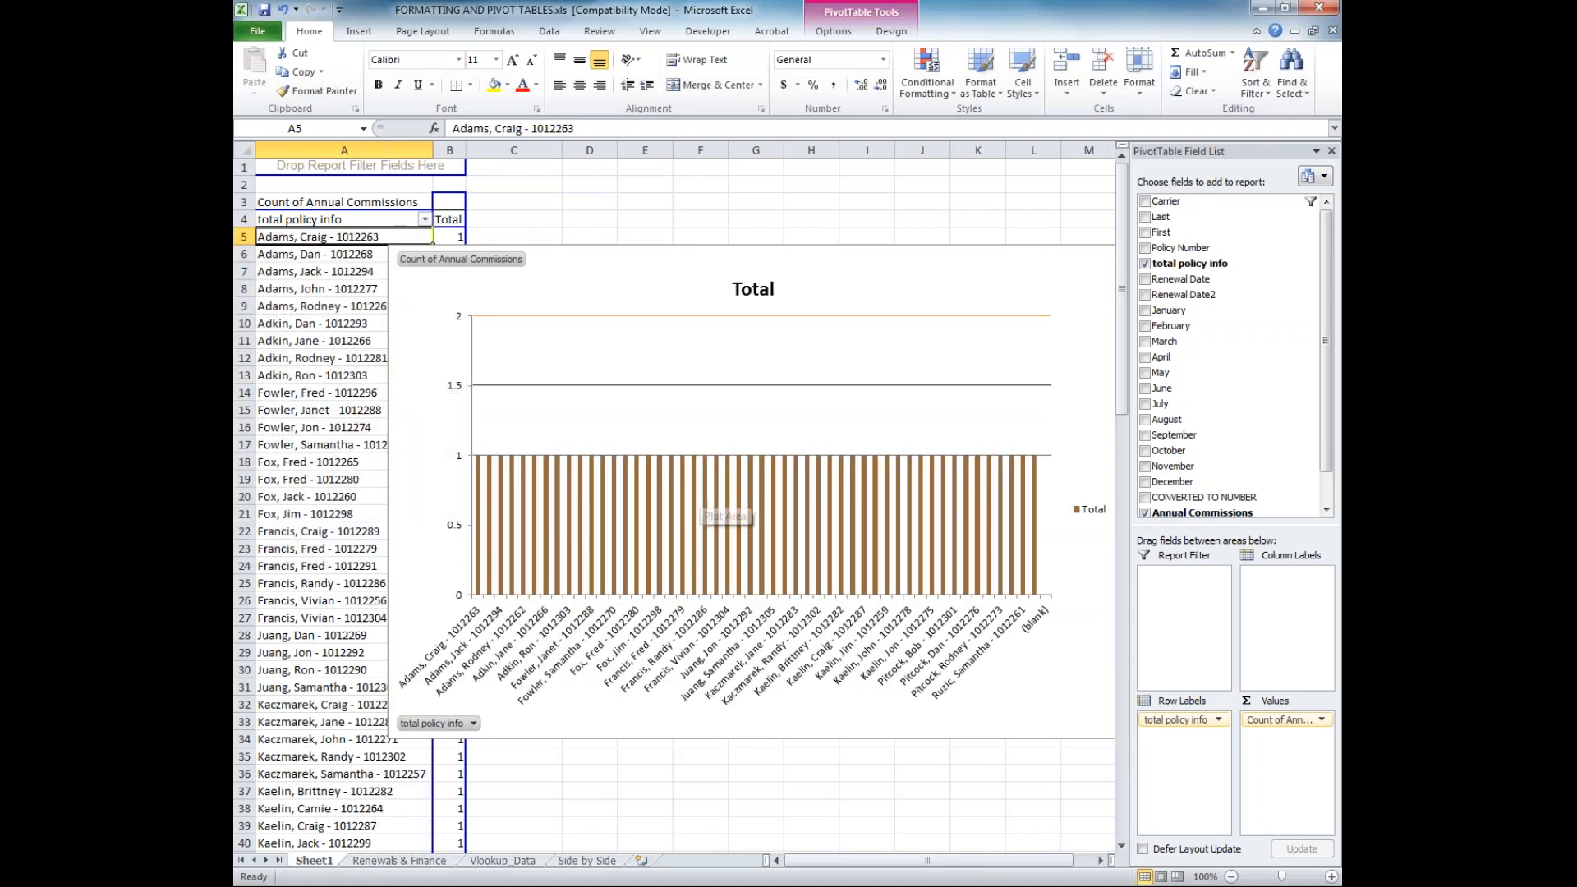
Replace the Annual Commissions count with the January field in the PivotChart's values
{"action": "left_click", "coordinate": [645, 489]}
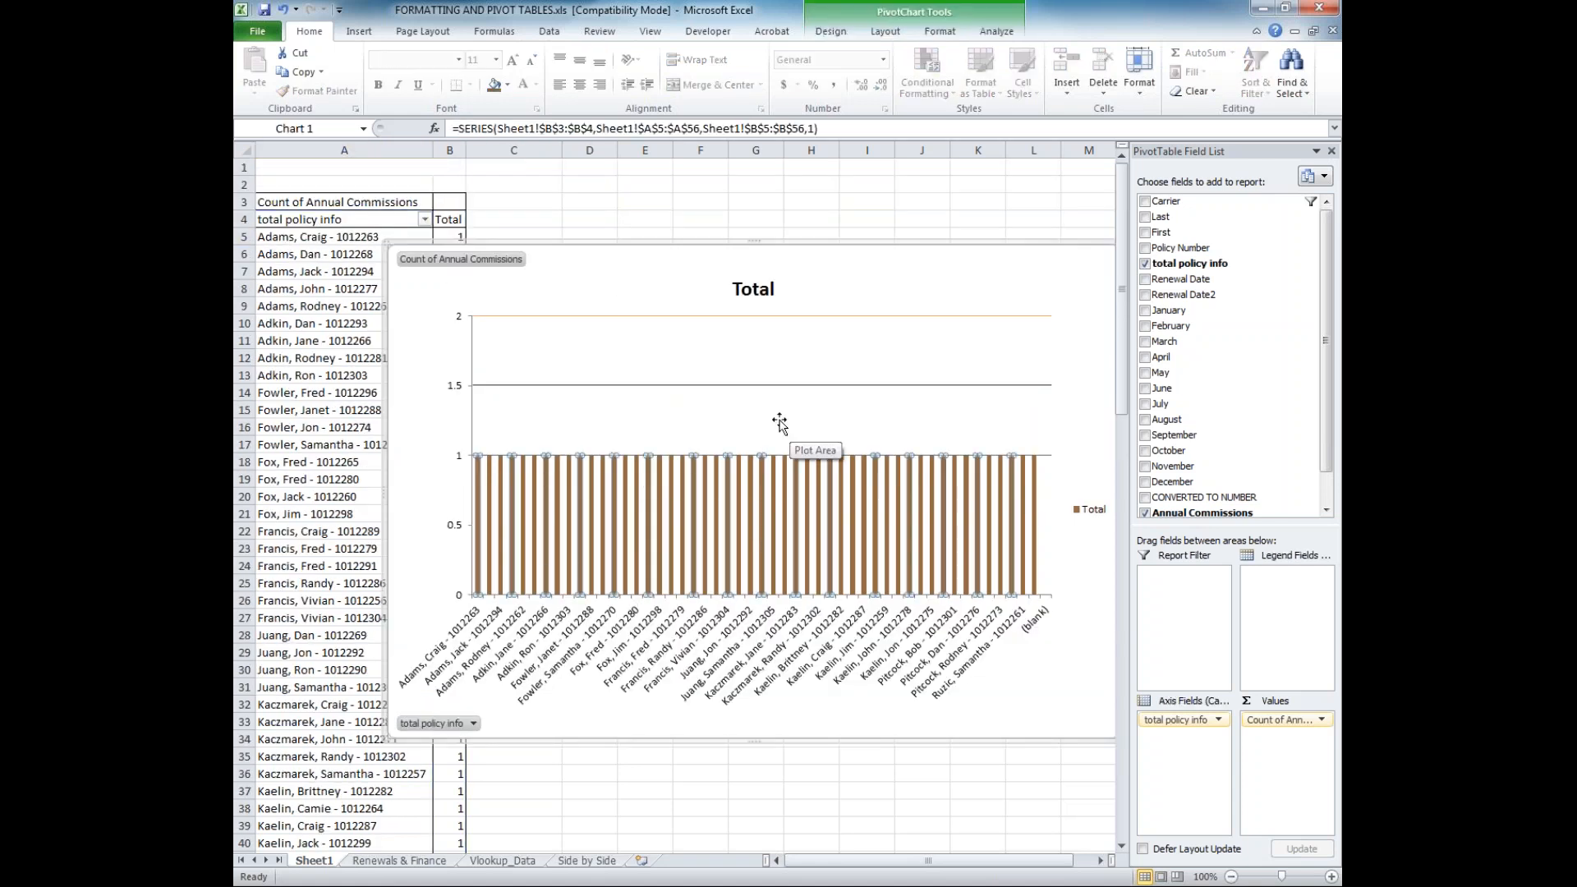
{"action": "left_click", "coordinate": [749, 416]}
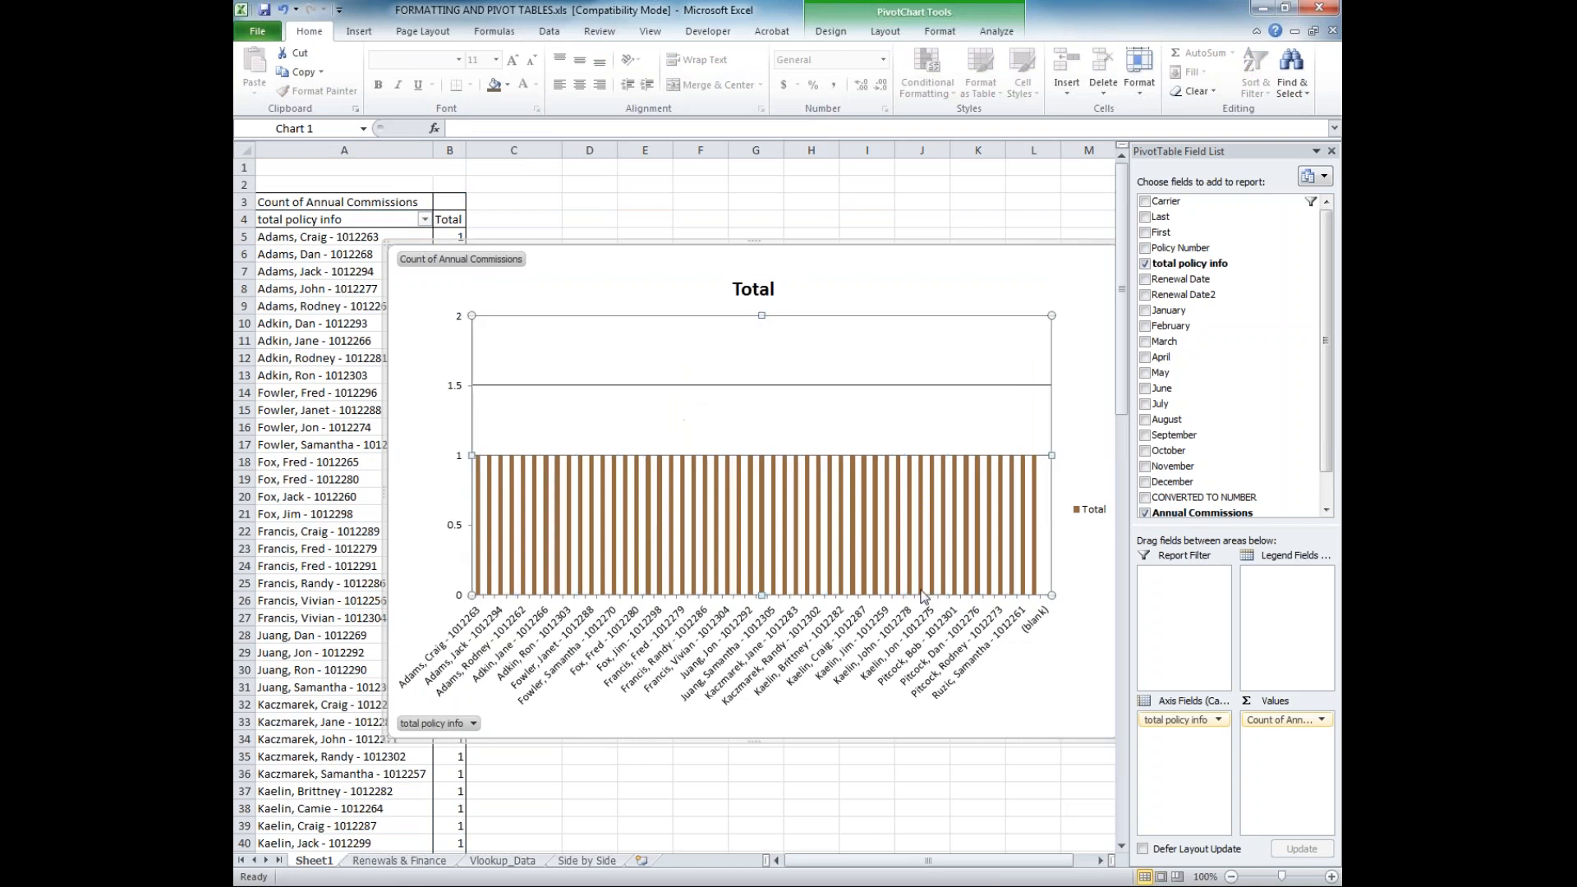
{"action": "scroll", "coordinate": [920, 597], "scroll_direction": "down", "scroll_amount": 2}
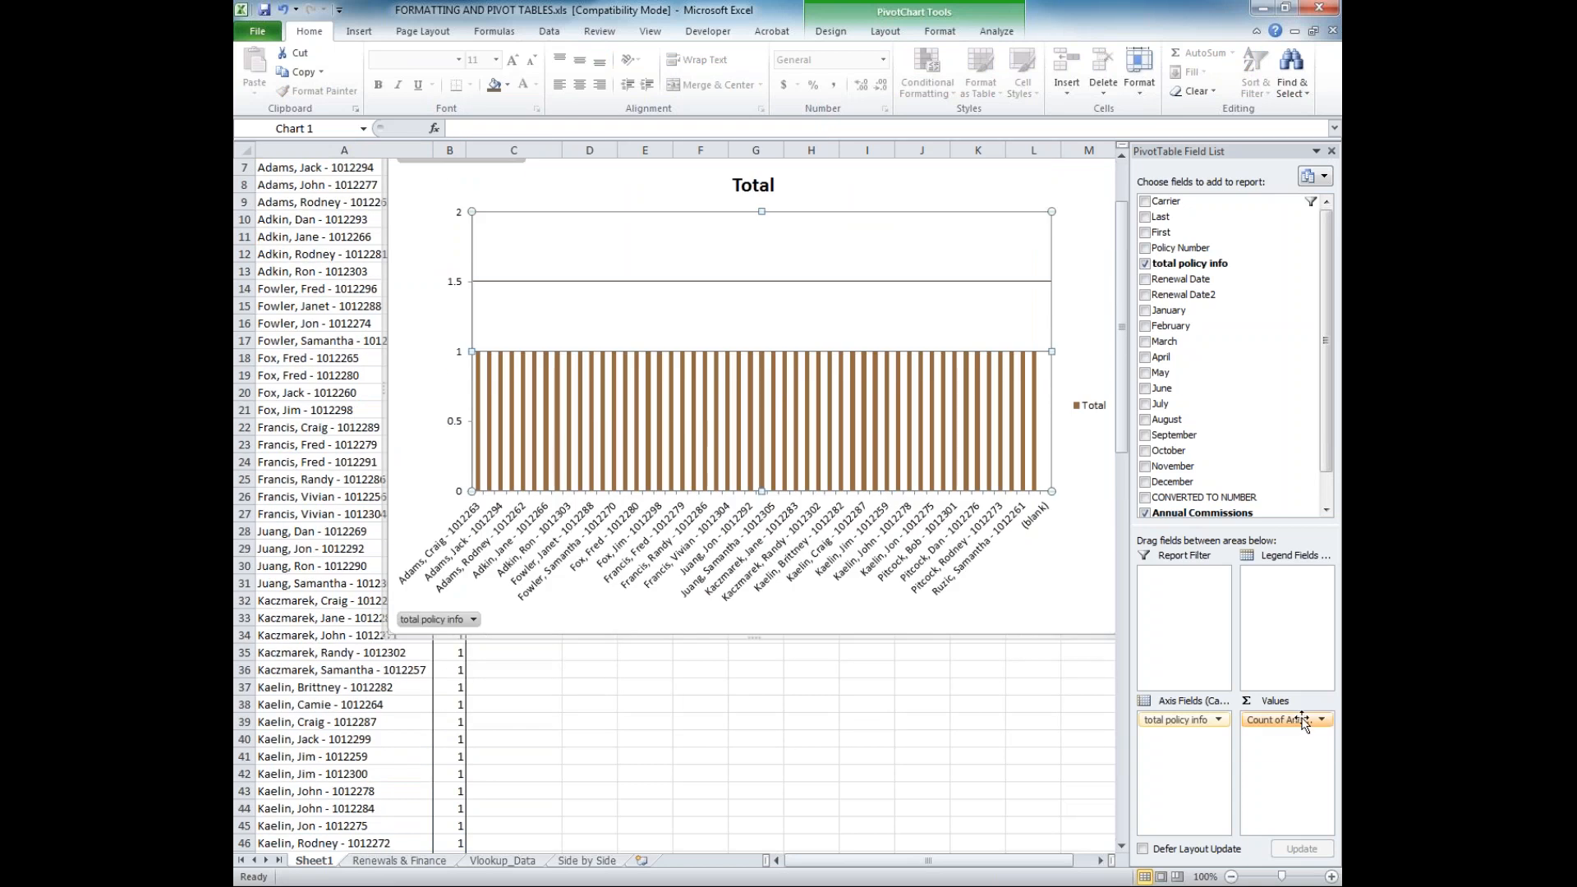
{"action": "left_click_drag", "start_coordinate": [1279, 720], "coordinate": [1278, 404]}
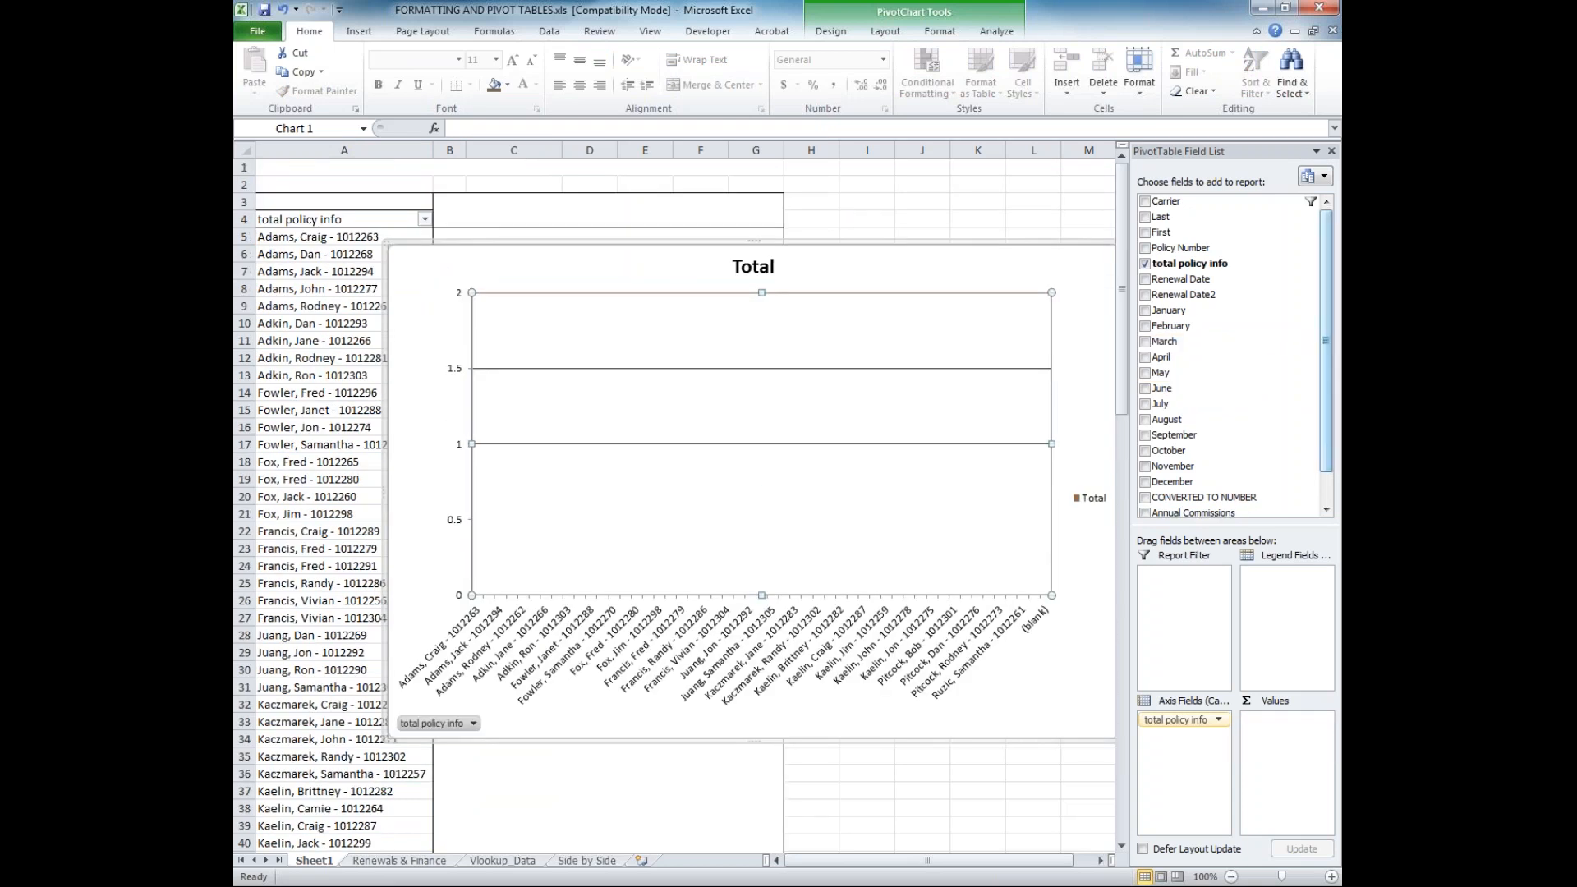
{"action": "left_click", "coordinate": [1187, 310]}
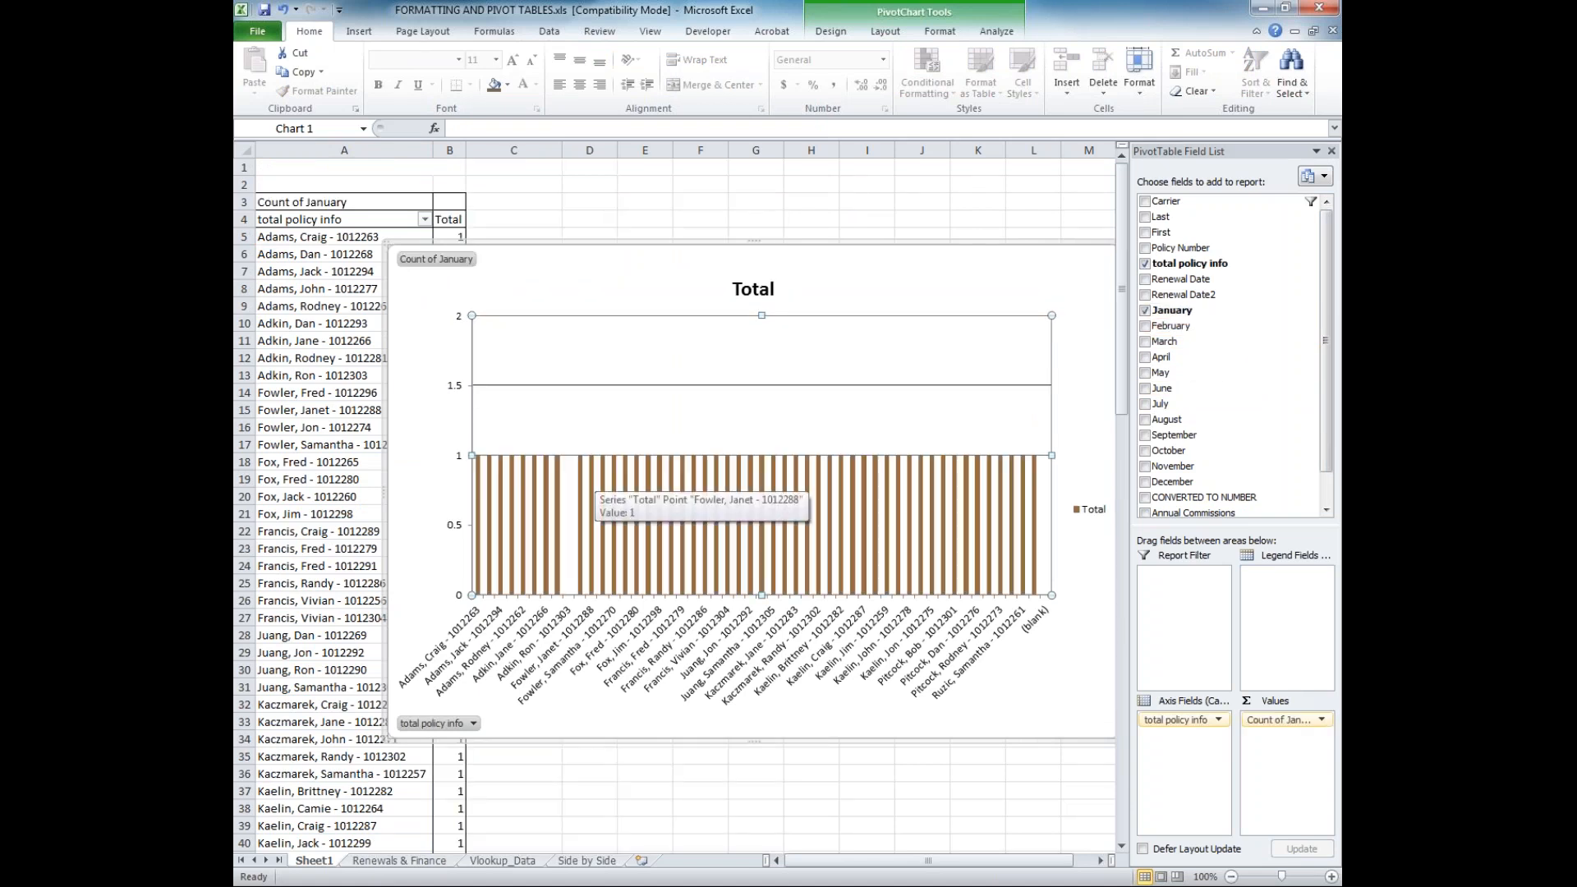
{"action": "left_click", "coordinate": [598, 481]}
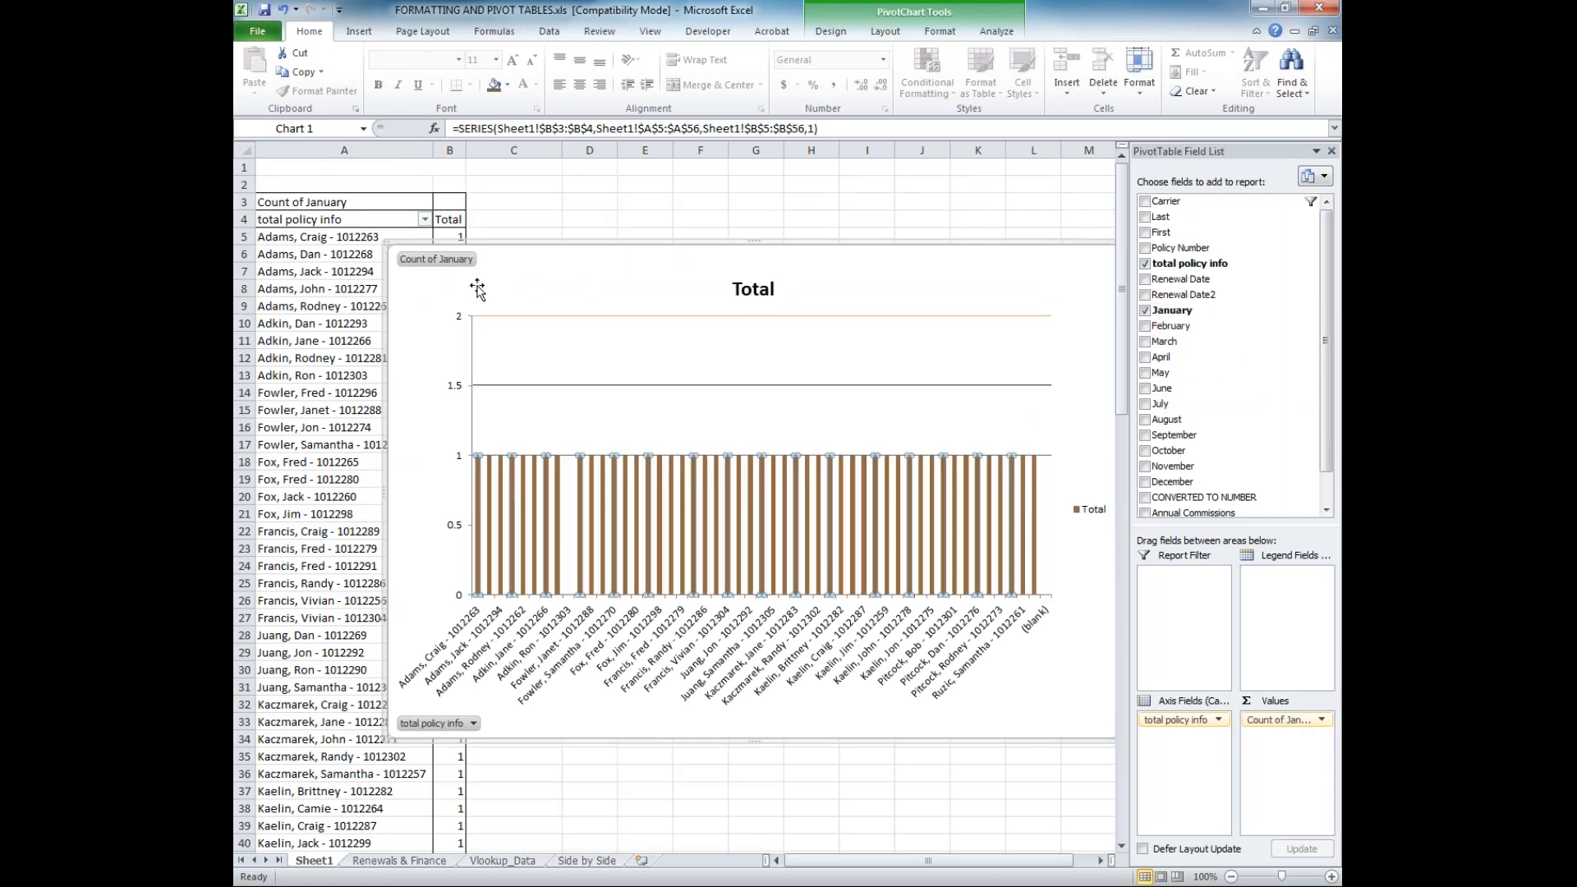
{"action": "left_click", "coordinate": [425, 218]}
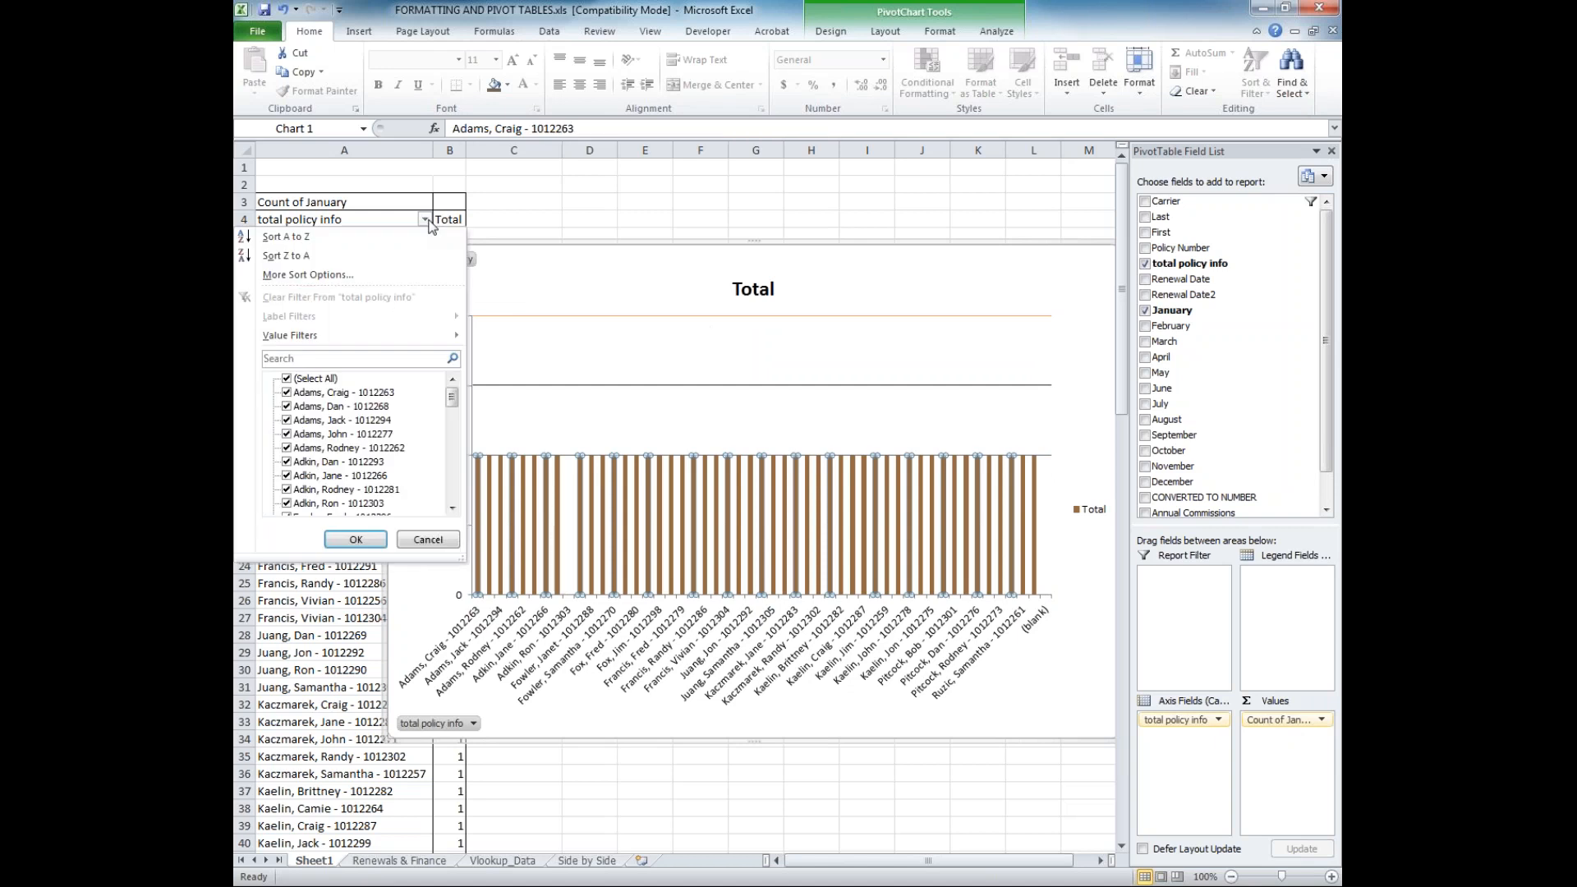
{"action": "left_click", "coordinate": [356, 540]}
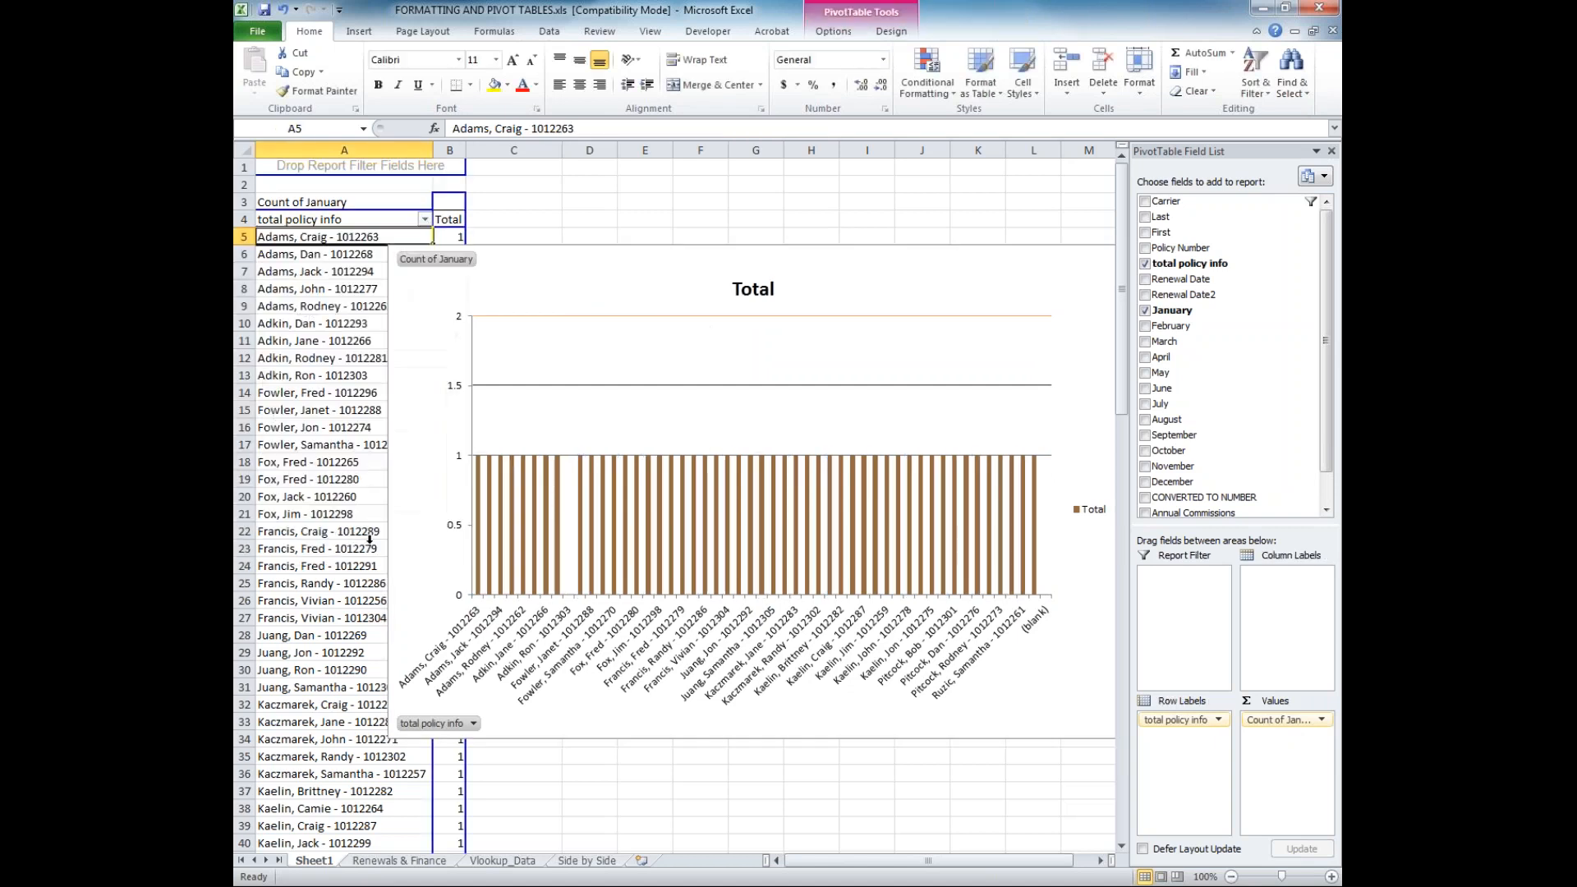
{"action": "left_click", "coordinate": [568, 493]}
{"action": "scroll", "coordinate": [618, 521], "scroll_direction": "down", "scroll_amount": 4}
{"action": "scroll", "coordinate": [621, 510], "scroll_direction": "up", "scroll_amount": 2}
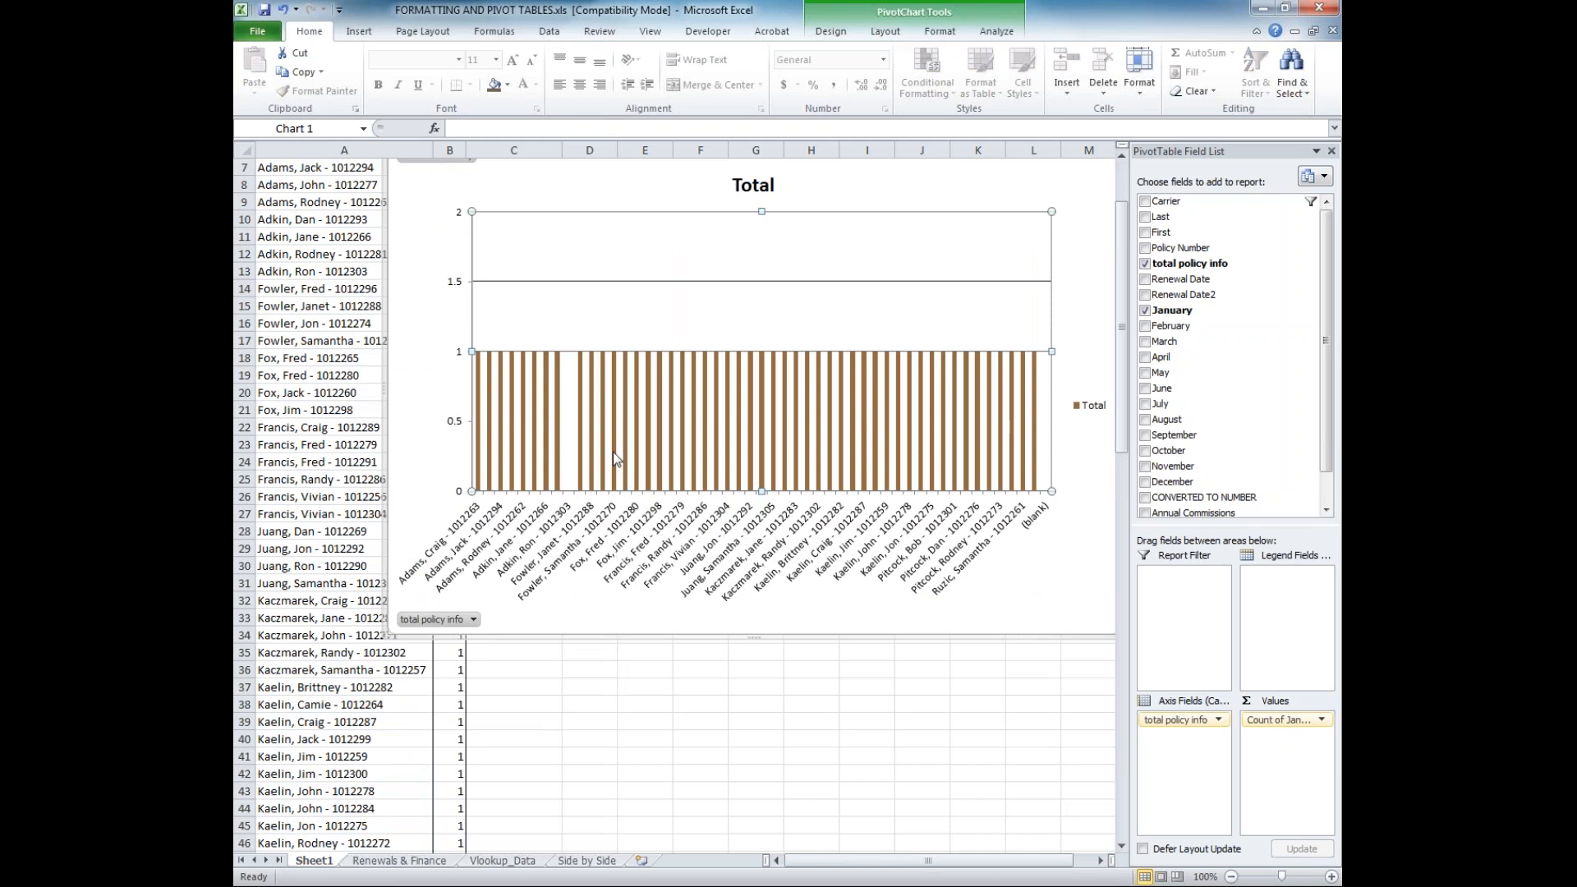
Set the vertical axis minimum and maximum back to Auto and select the plot area
{"action": "double_click", "coordinate": [452, 264]}
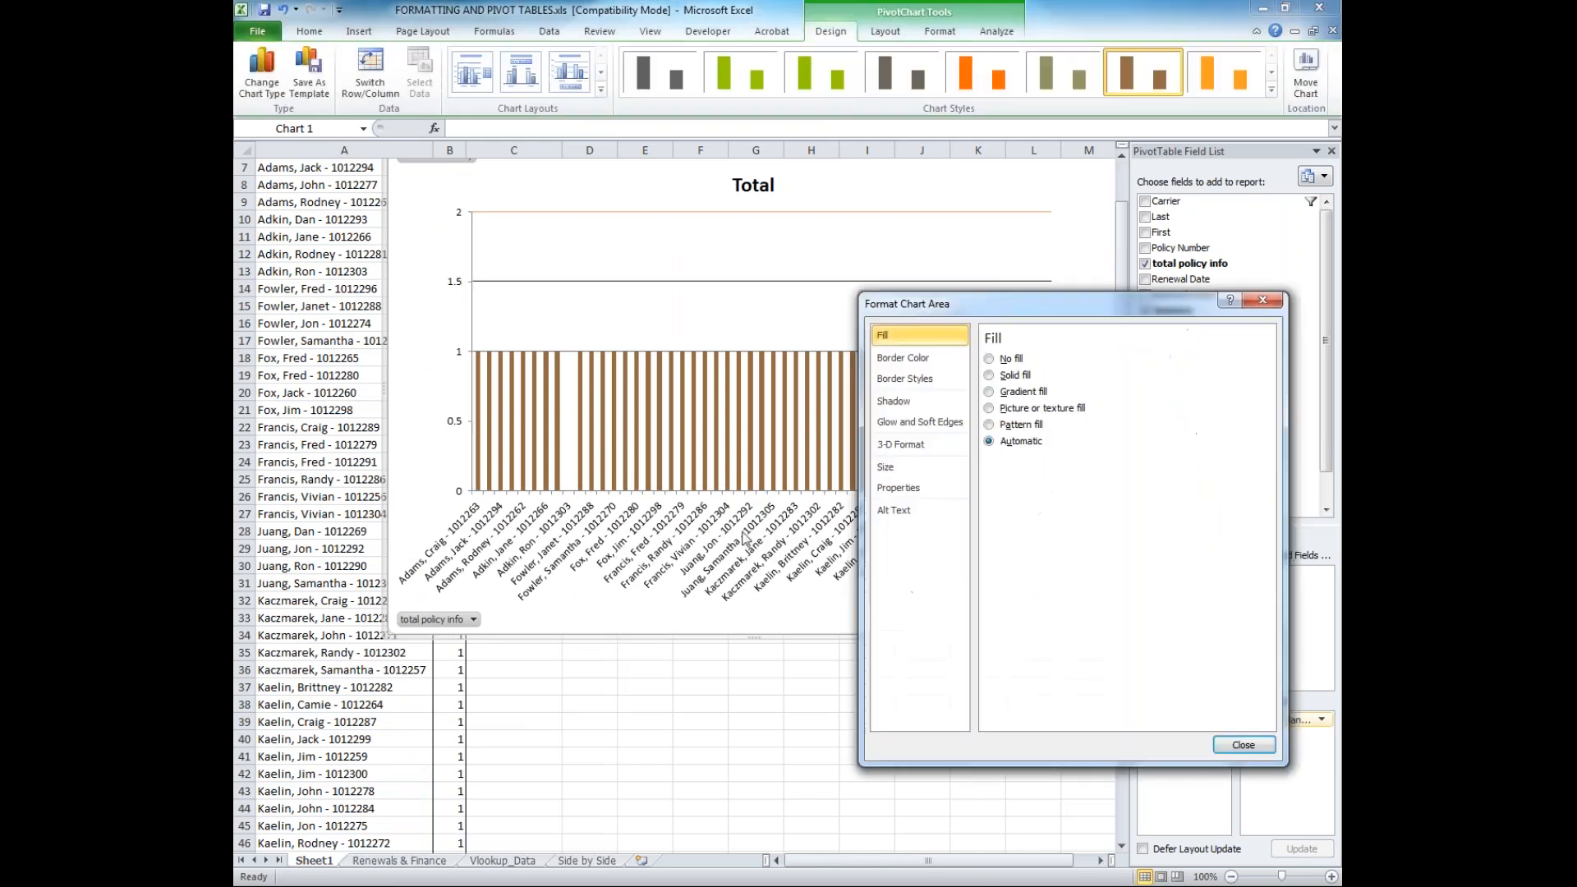
{"action": "left_click", "coordinate": [451, 294]}
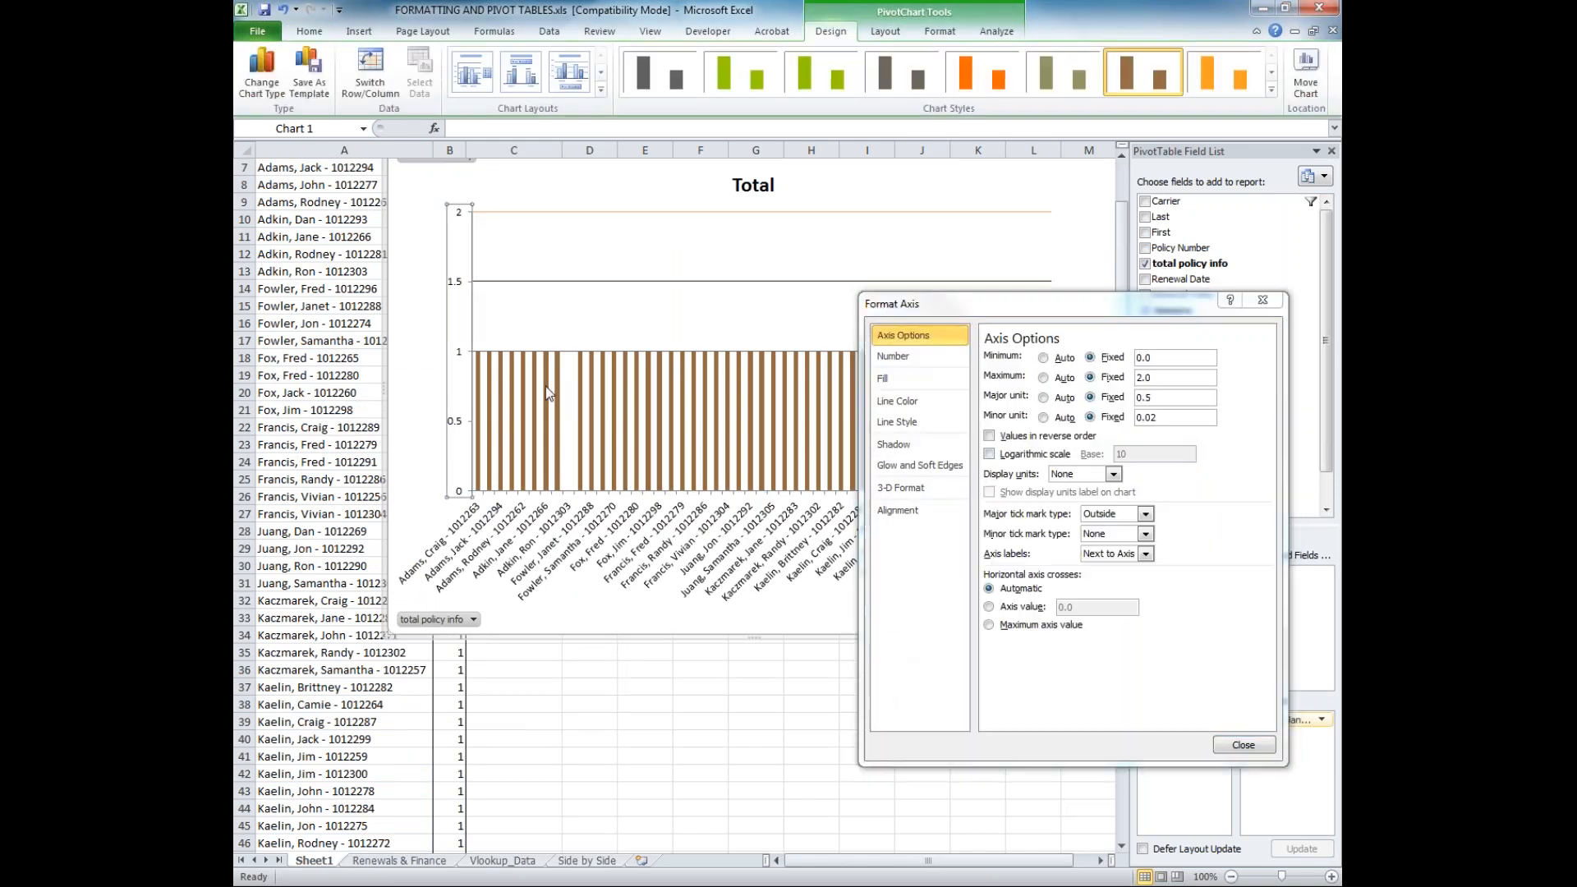
{"action": "left_click", "coordinate": [454, 375]}
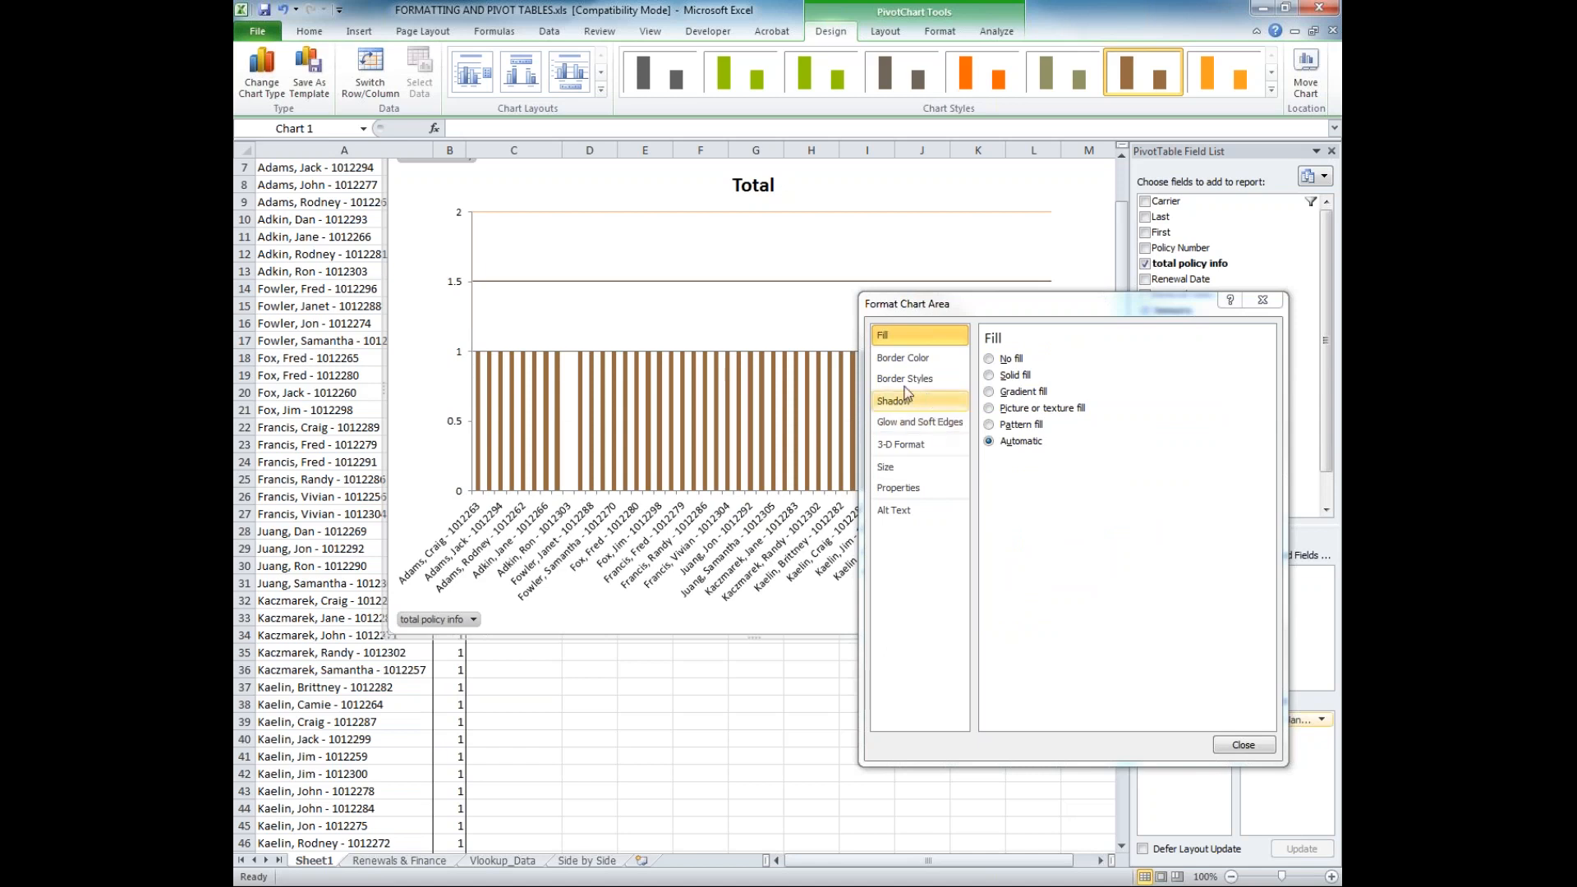
{"action": "left_click", "coordinate": [1263, 300]}
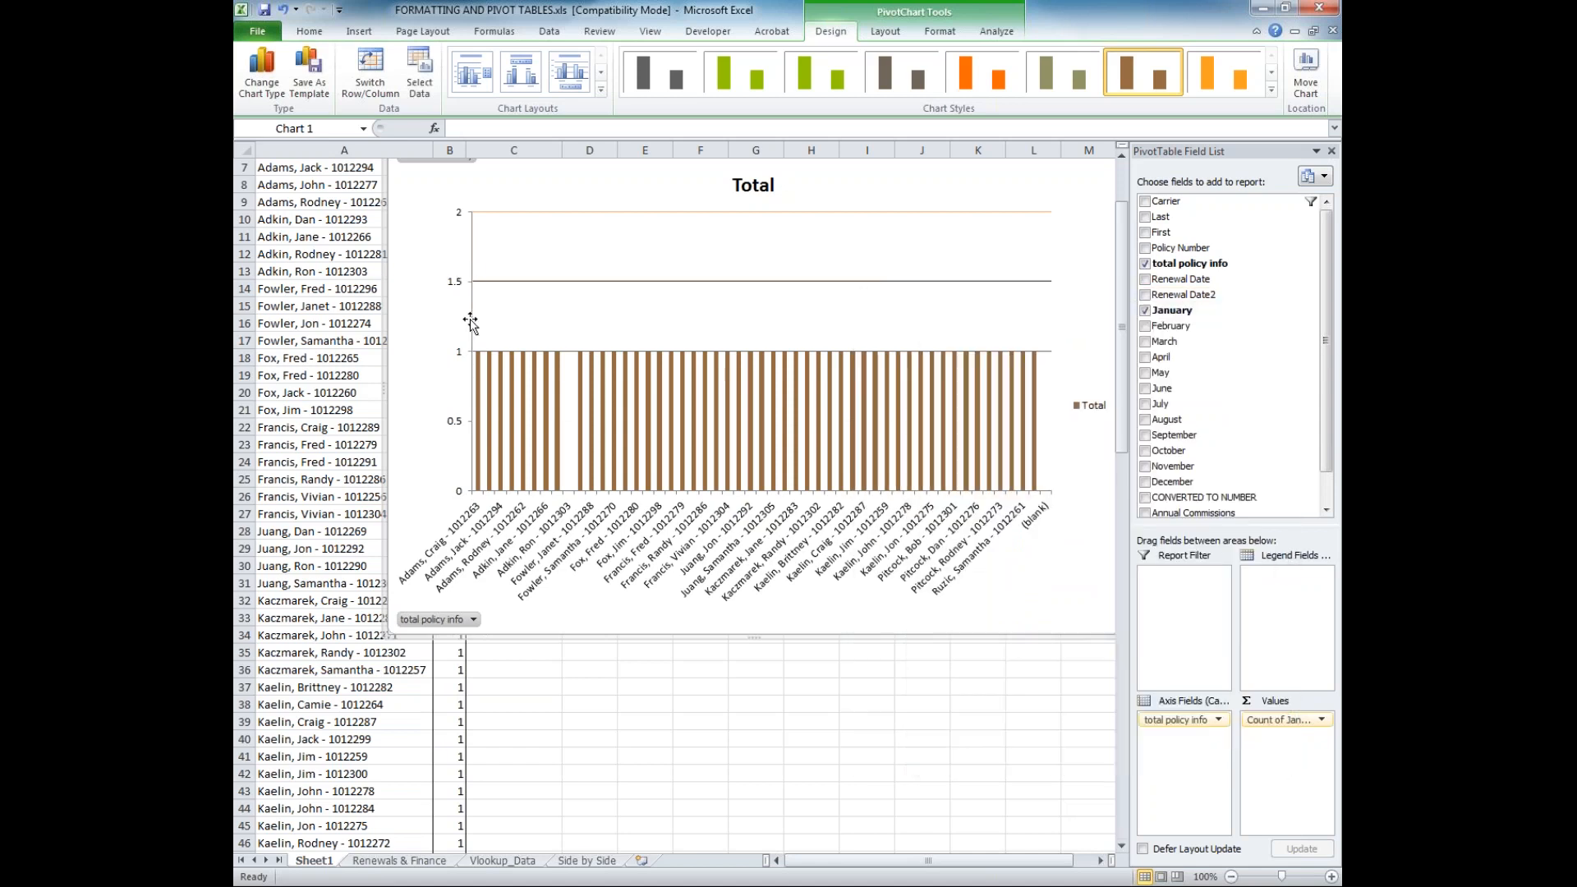
{"action": "left_click", "coordinate": [460, 427]}
{"action": "double_click", "coordinate": [460, 423]}
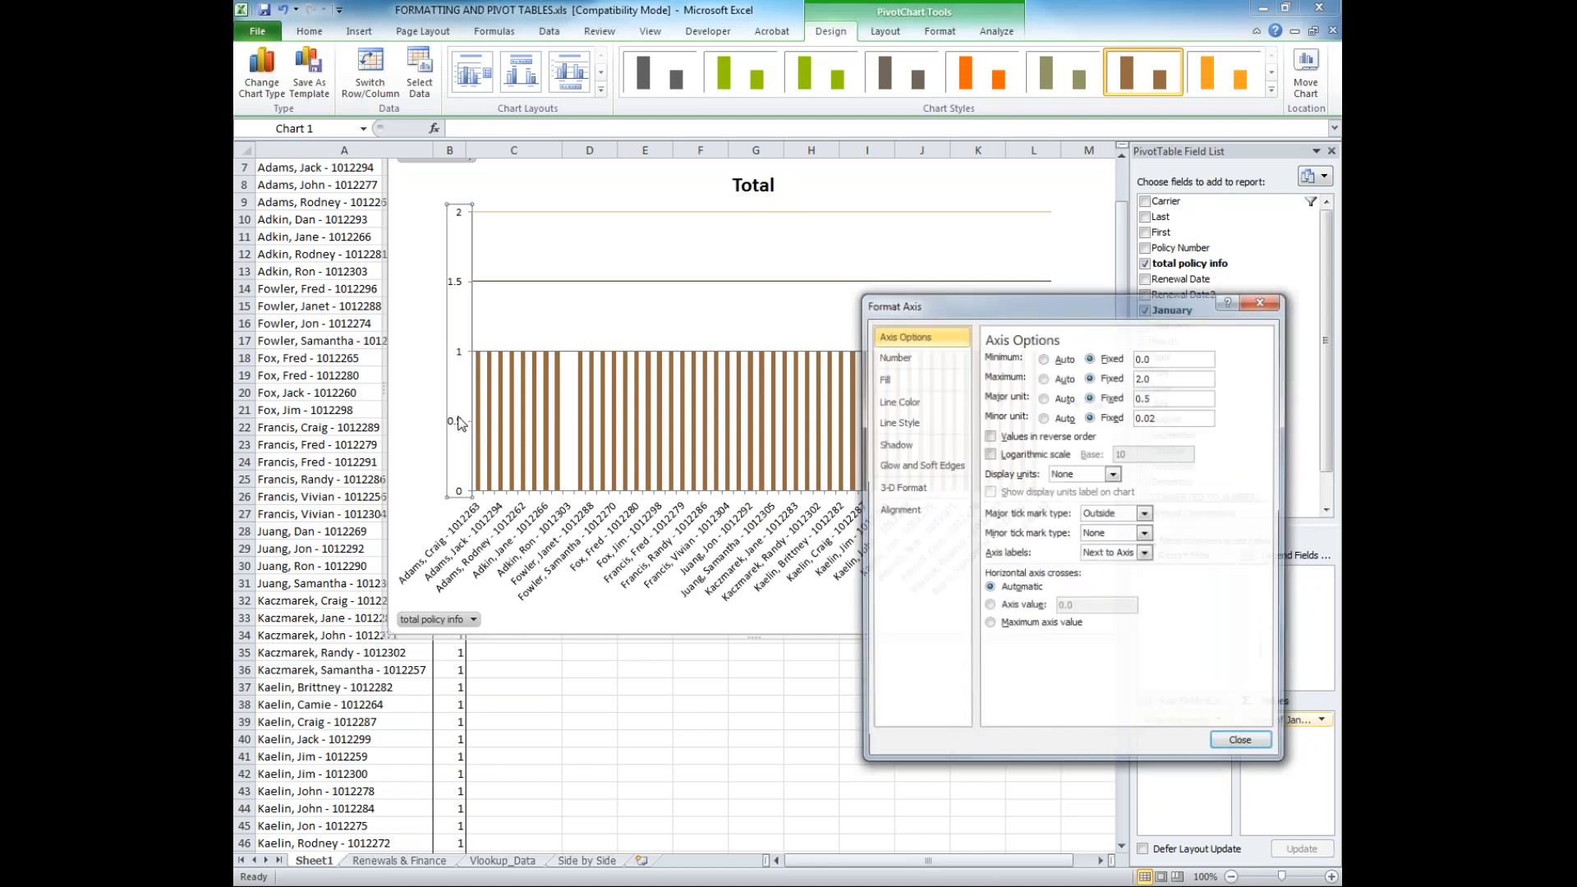
{"action": "left_click", "coordinate": [1043, 358]}
{"action": "left_click", "coordinate": [1044, 377]}
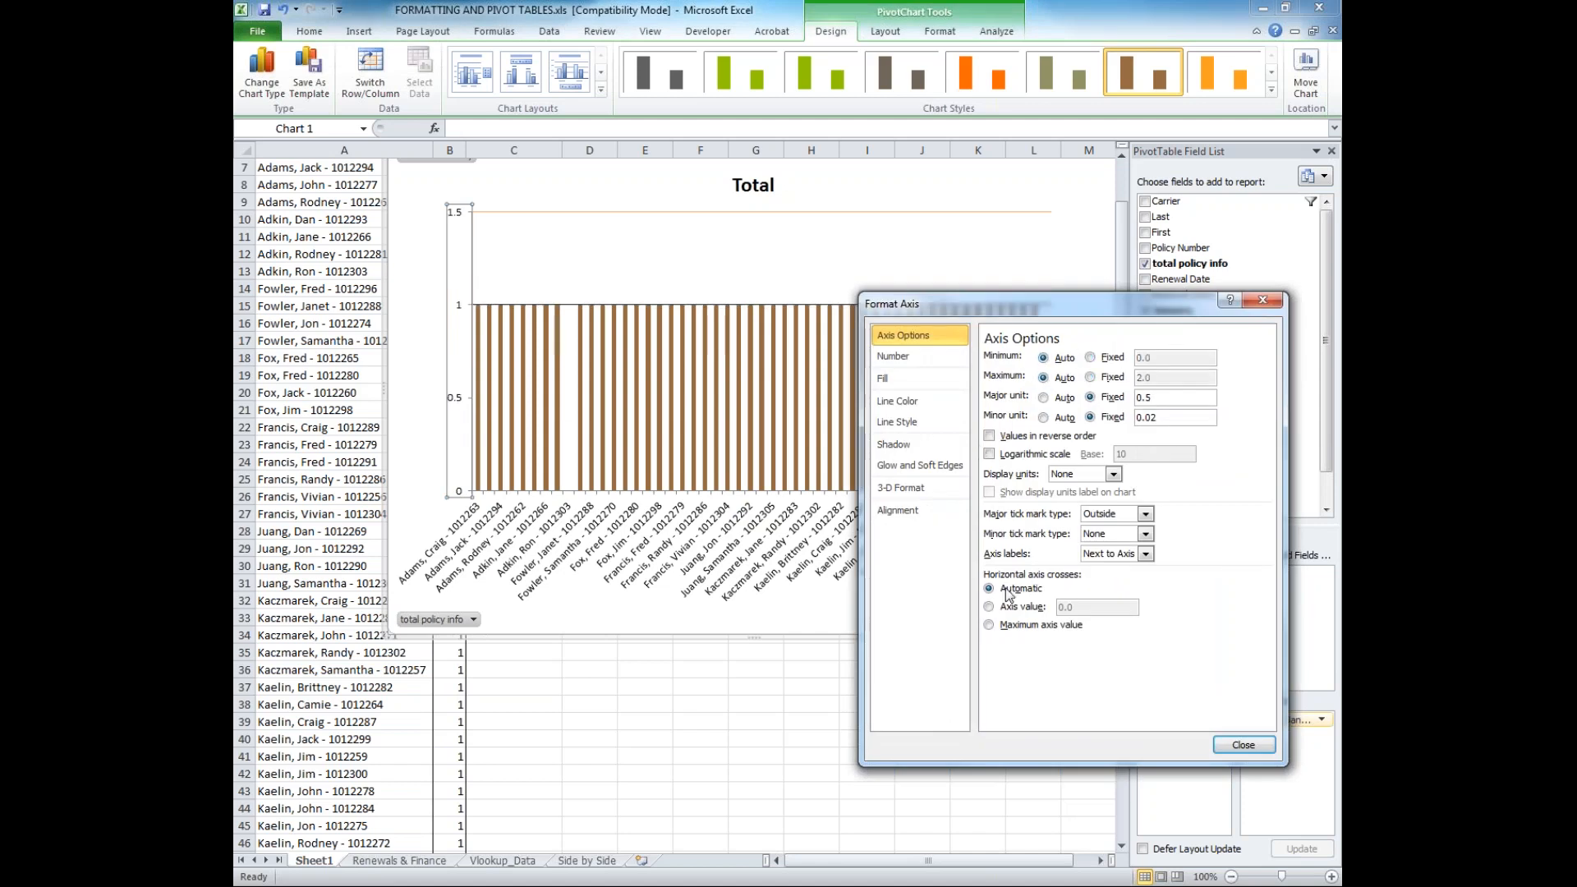
{"action": "left_click", "coordinate": [1242, 745]}
{"action": "left_click", "coordinate": [545, 229]}
{"action": "scroll", "coordinate": [562, 253], "scroll_direction": "up", "scroll_amount": 2}
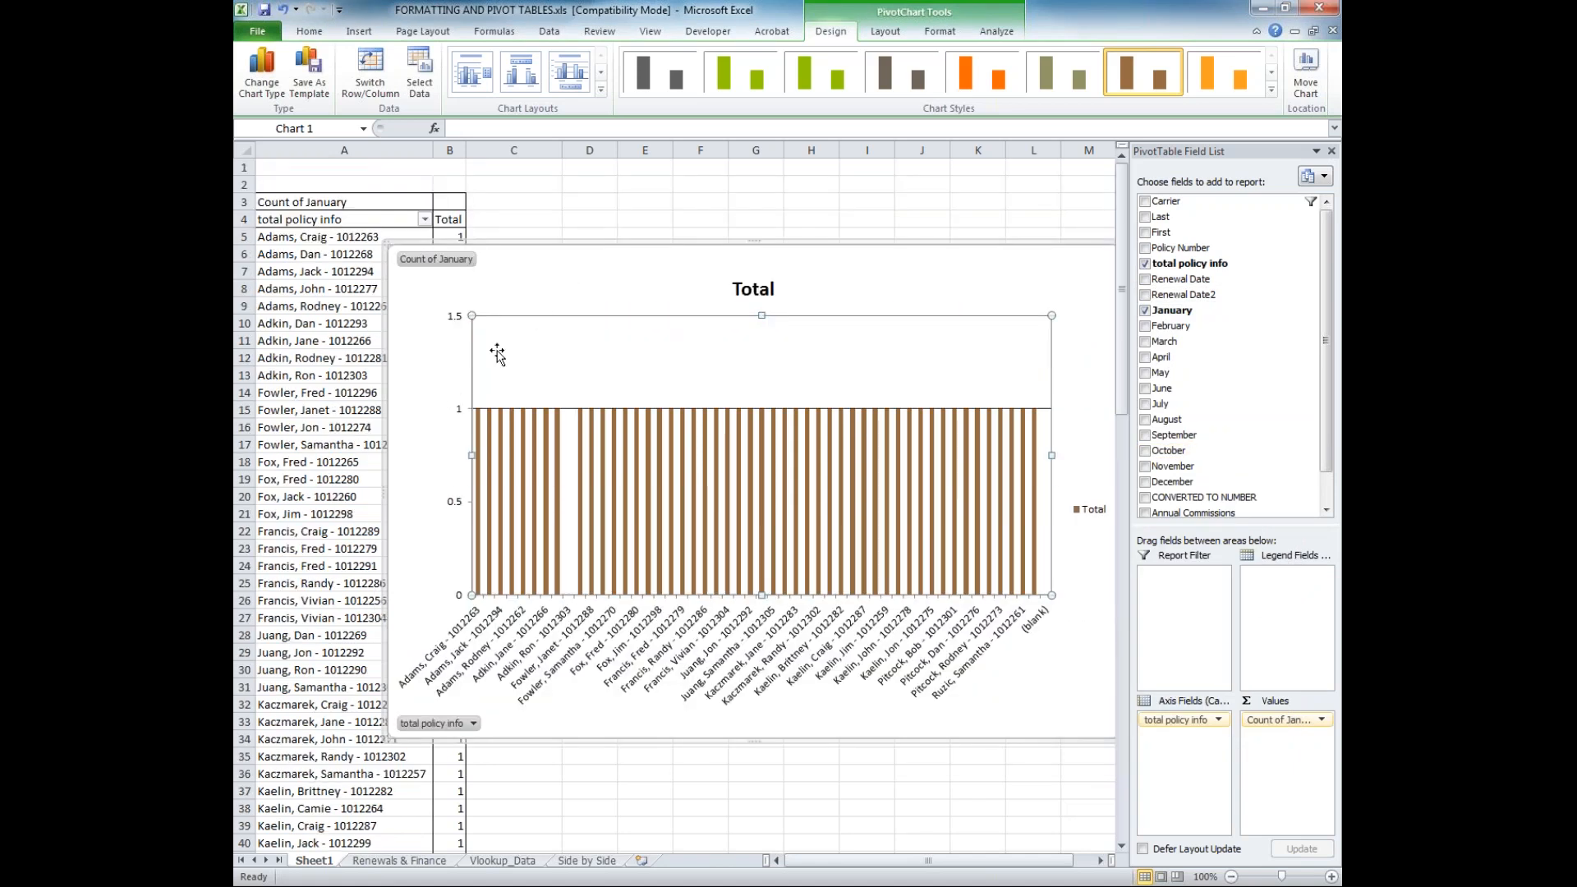
{"action": "left_click", "coordinate": [458, 382]}
{"action": "double_click", "coordinate": [457, 416]}
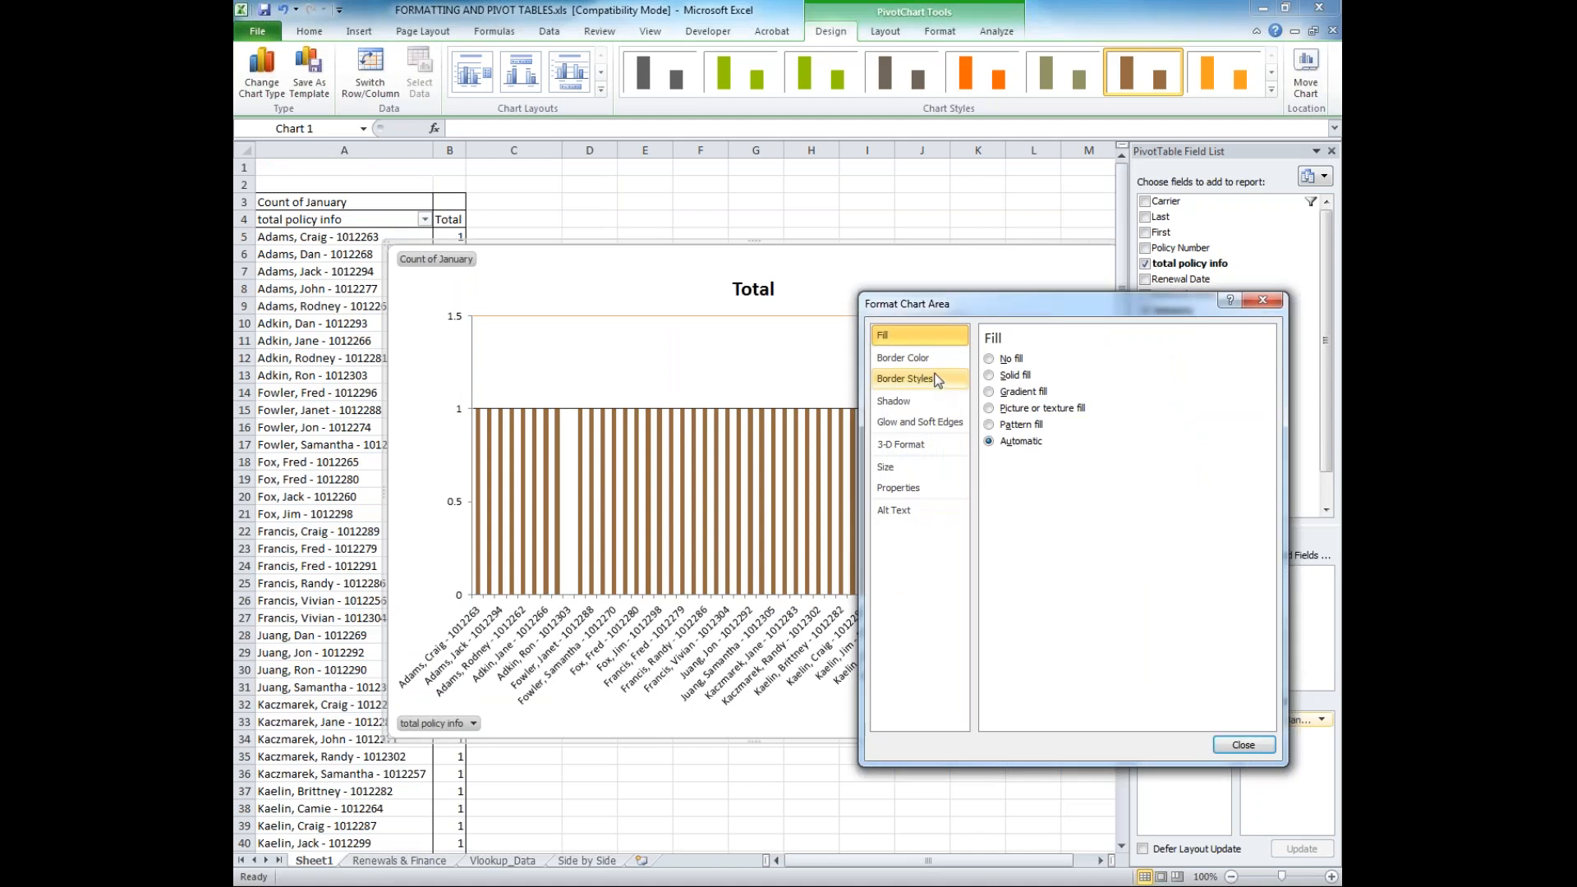
{"action": "left_click", "coordinate": [730, 360]}
{"action": "left_click", "coordinate": [1272, 747]}
Summarize the January value field by Sum
{"action": "left_click", "coordinate": [1321, 720]}
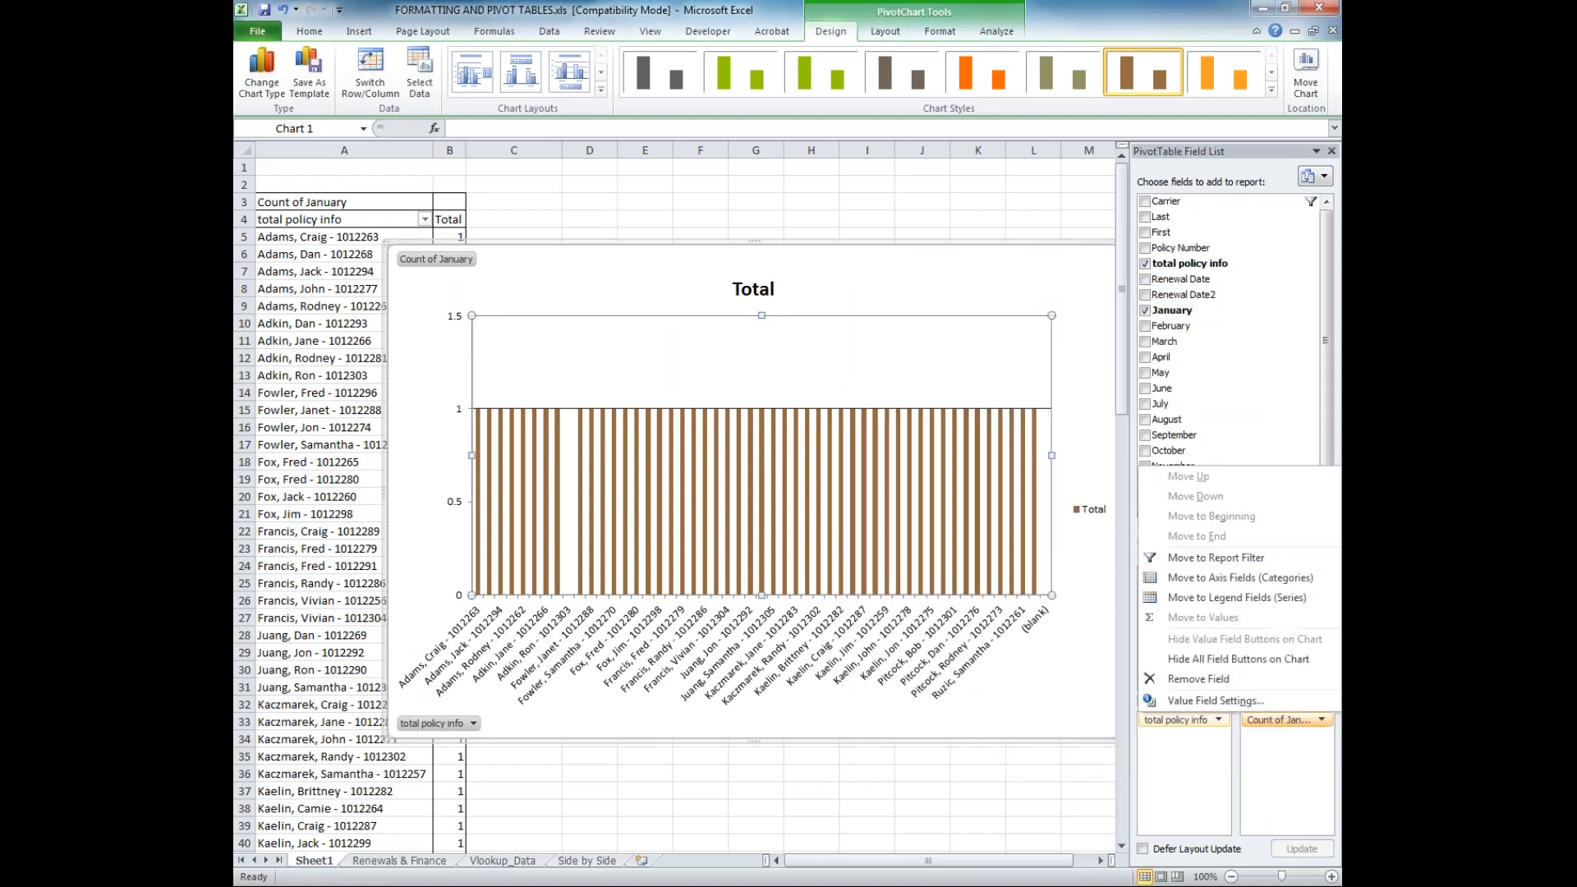
{"action": "left_click", "coordinate": [1214, 701]}
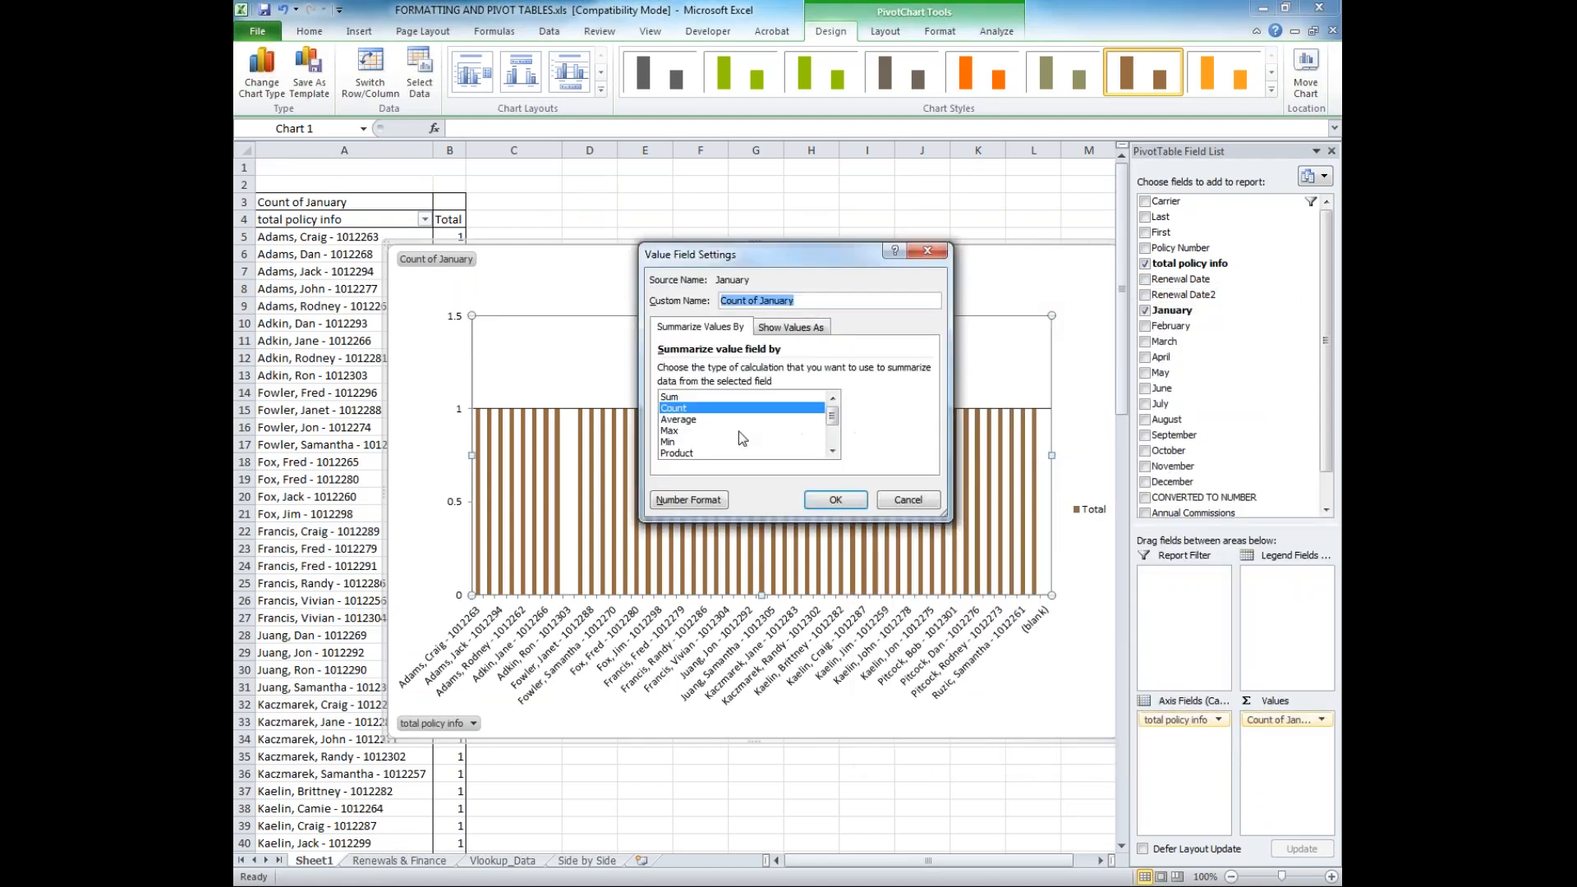
{"action": "left_click", "coordinate": [719, 397]}
{"action": "left_click", "coordinate": [832, 500]}
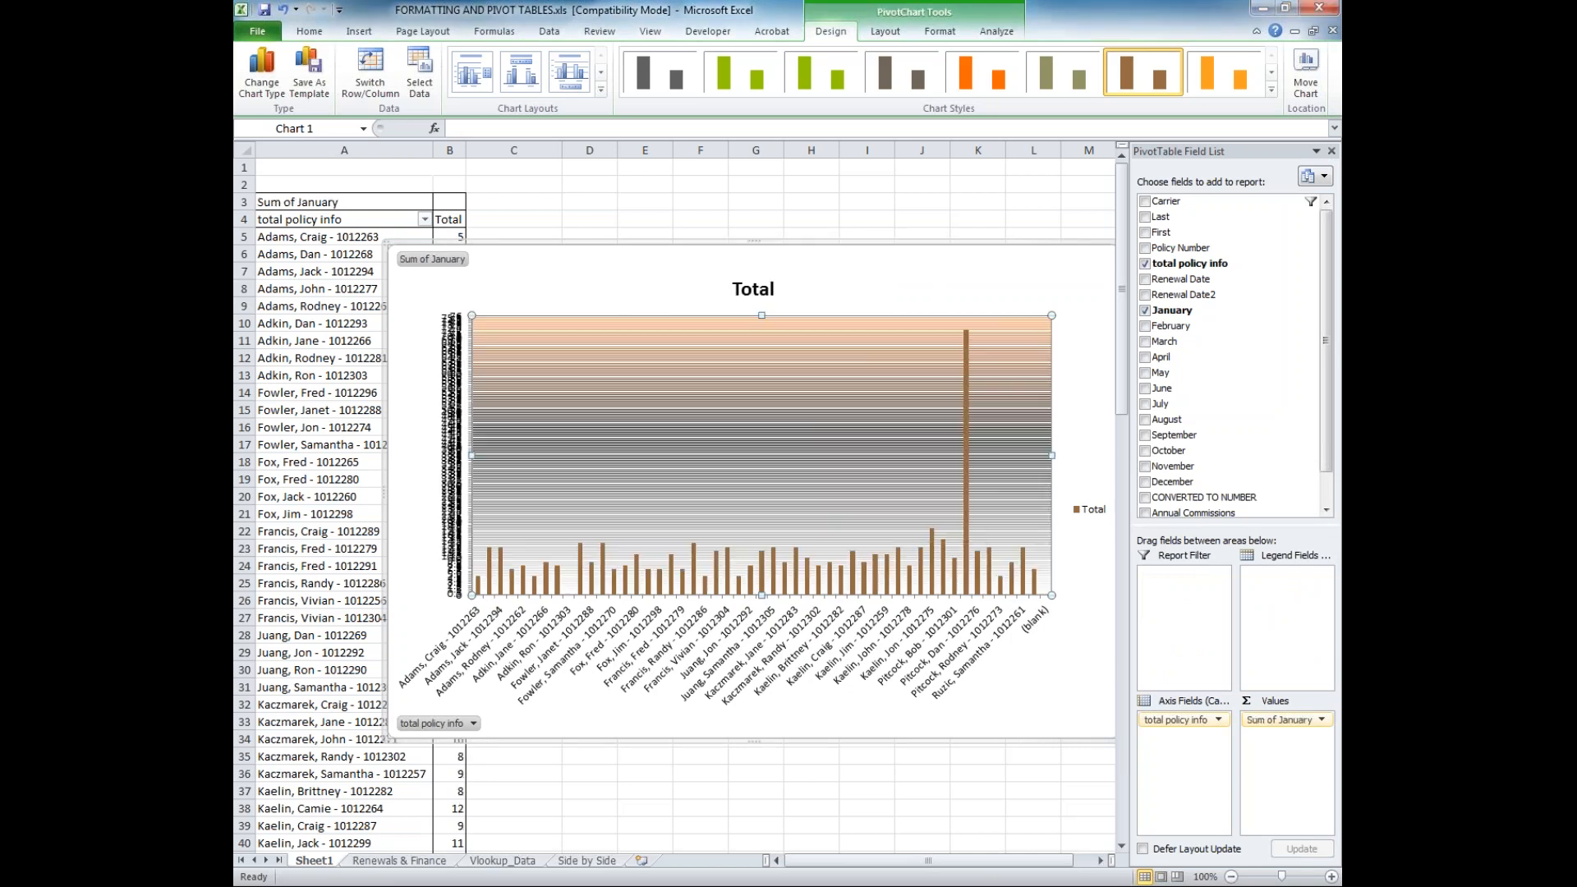
Move the chart up and left to start near row 3 in column A, and select the chart title's text for editing
{"action": "left_click", "coordinate": [780, 495]}
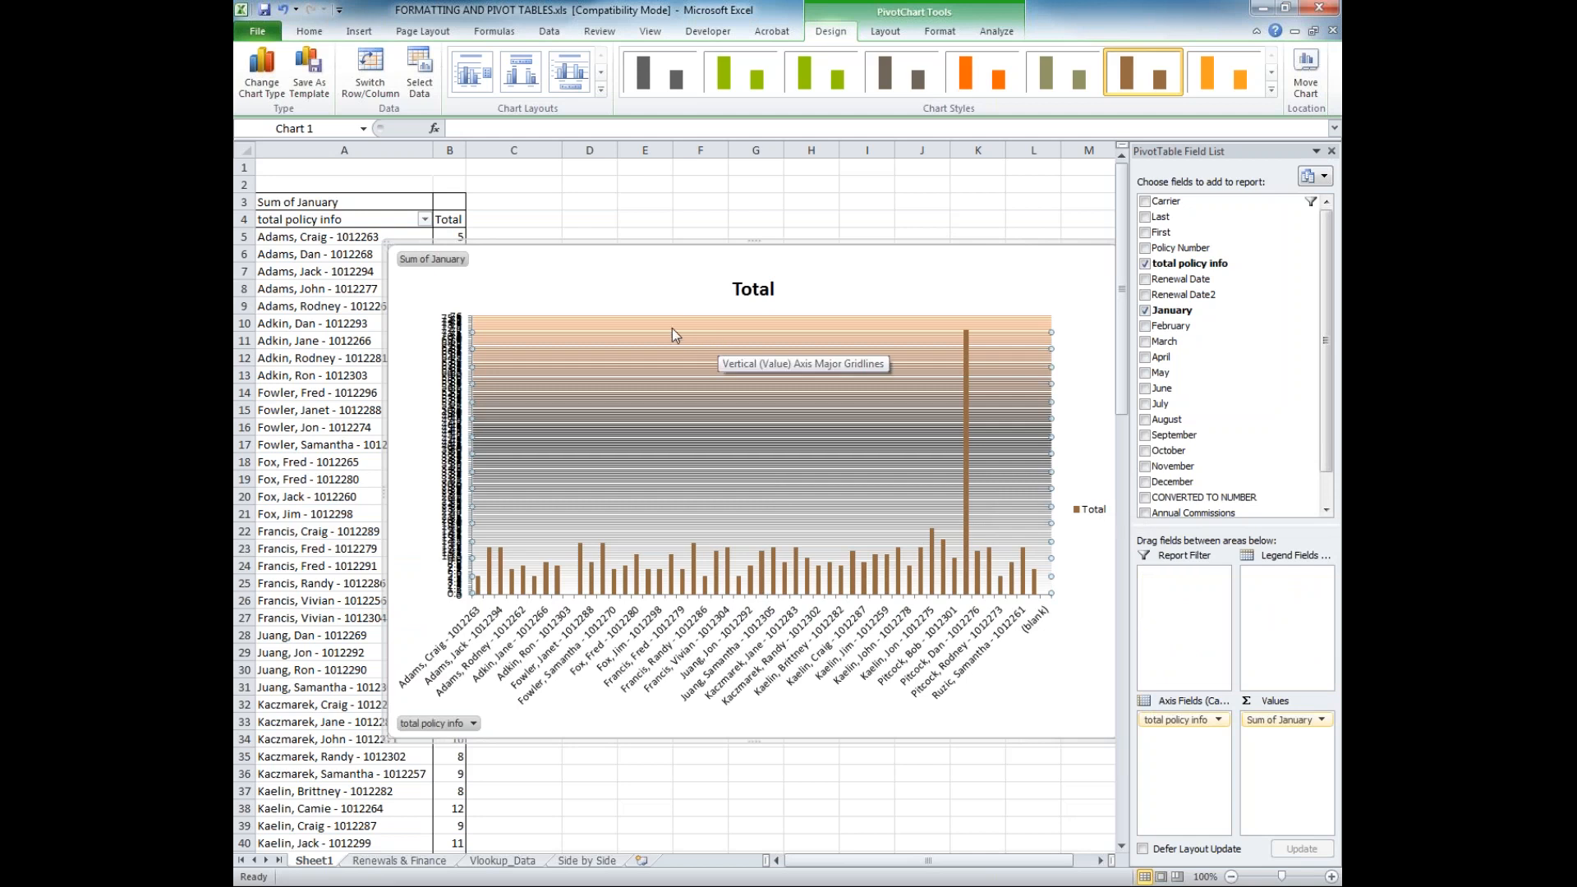
{"action": "left_click_drag", "start_coordinate": [589, 241], "coordinate": [529, 189]}
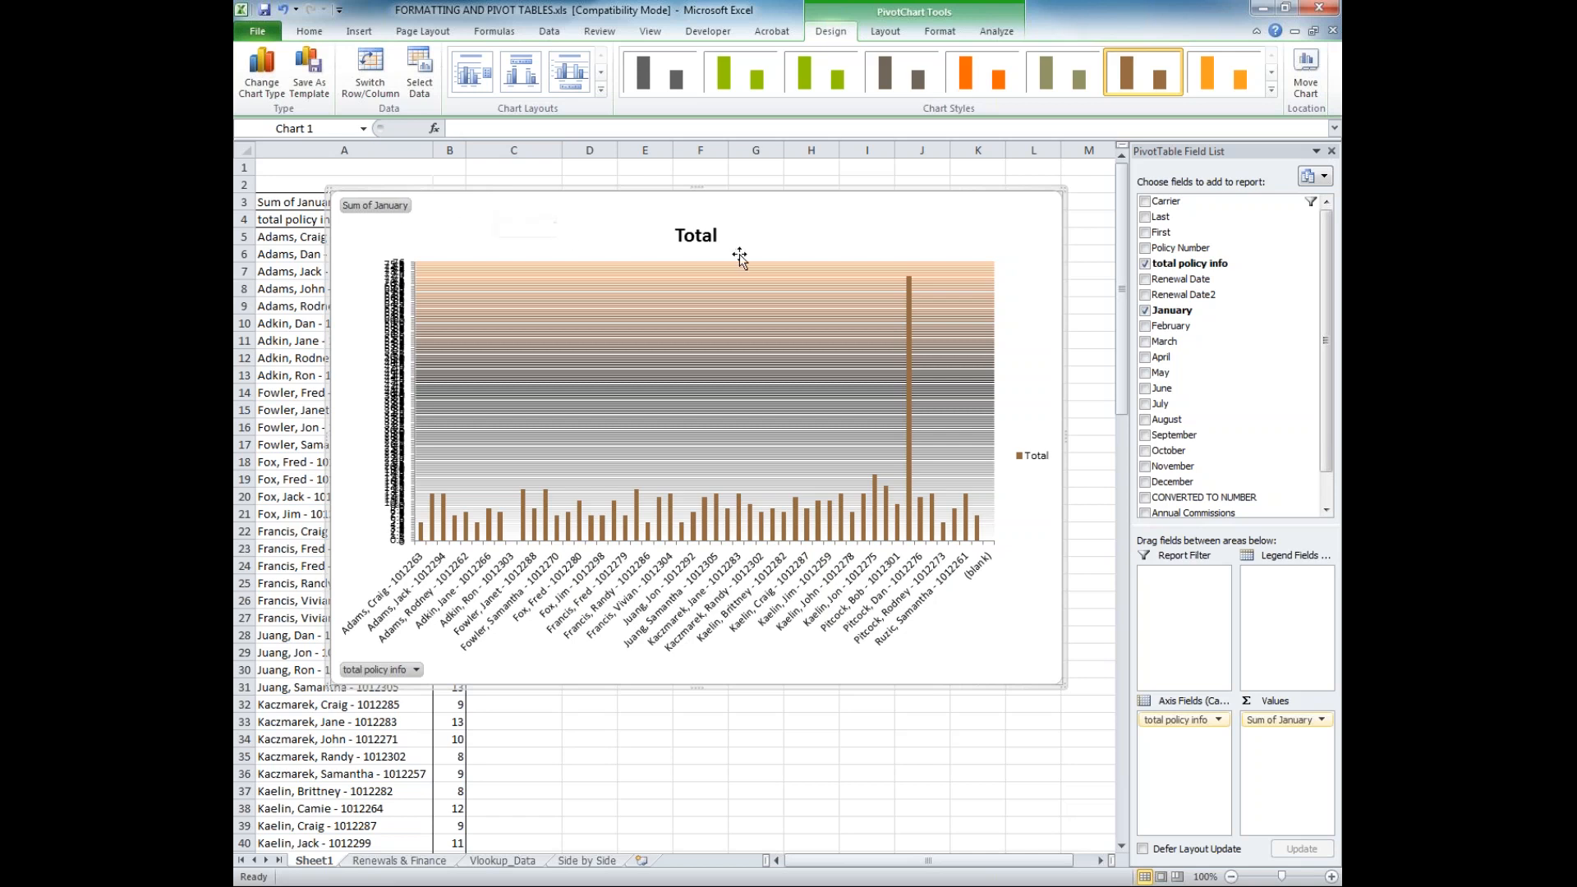
{"action": "double_click", "coordinate": [708, 236]}
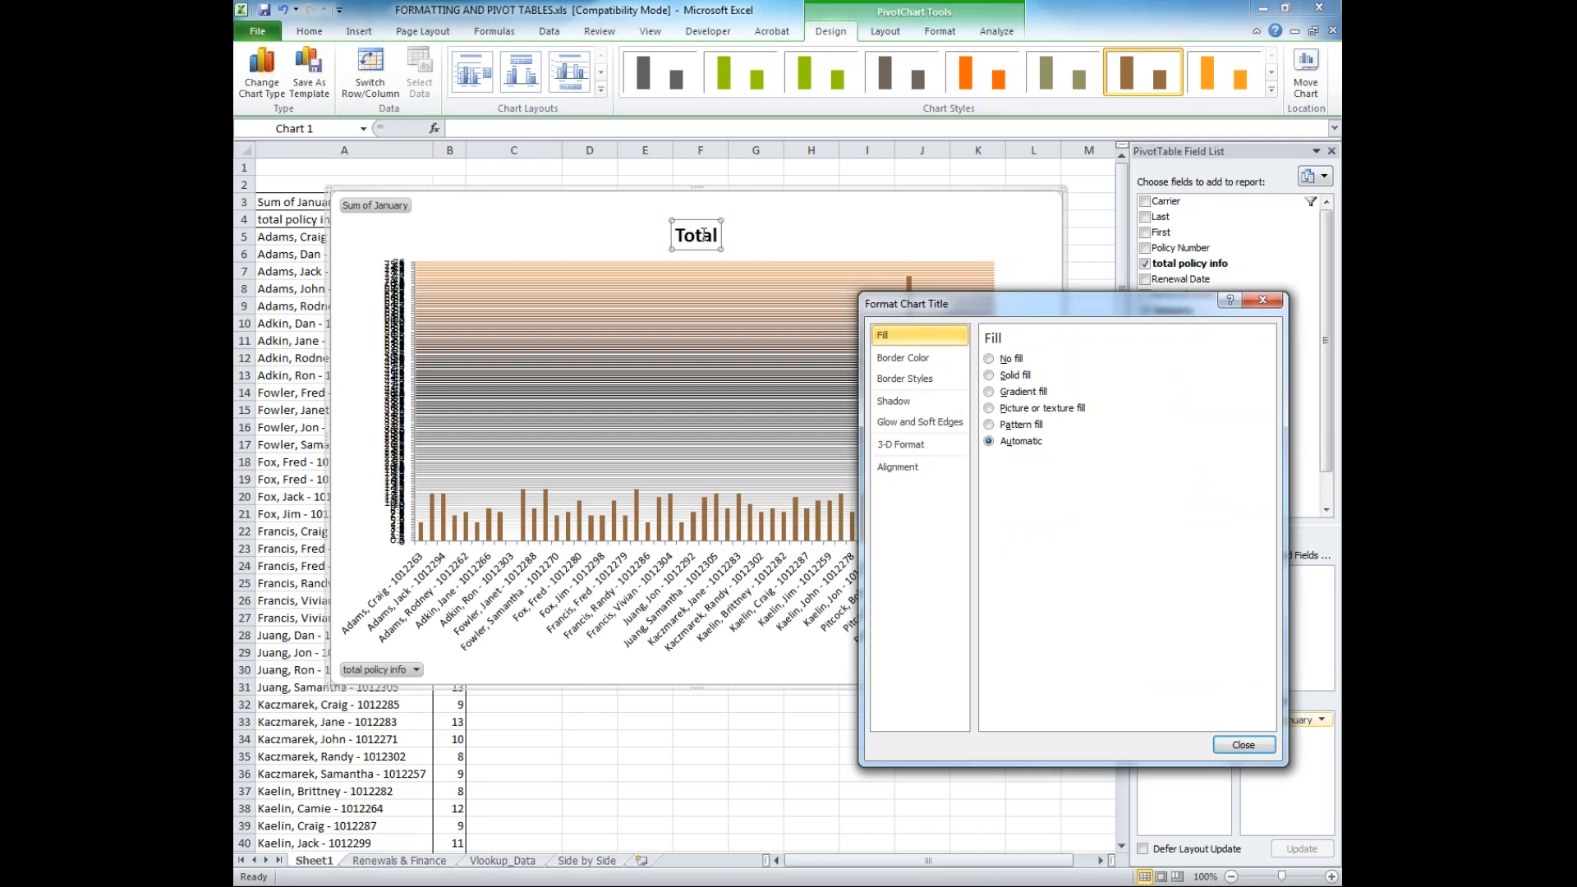
{"action": "left_click", "coordinate": [1245, 746]}
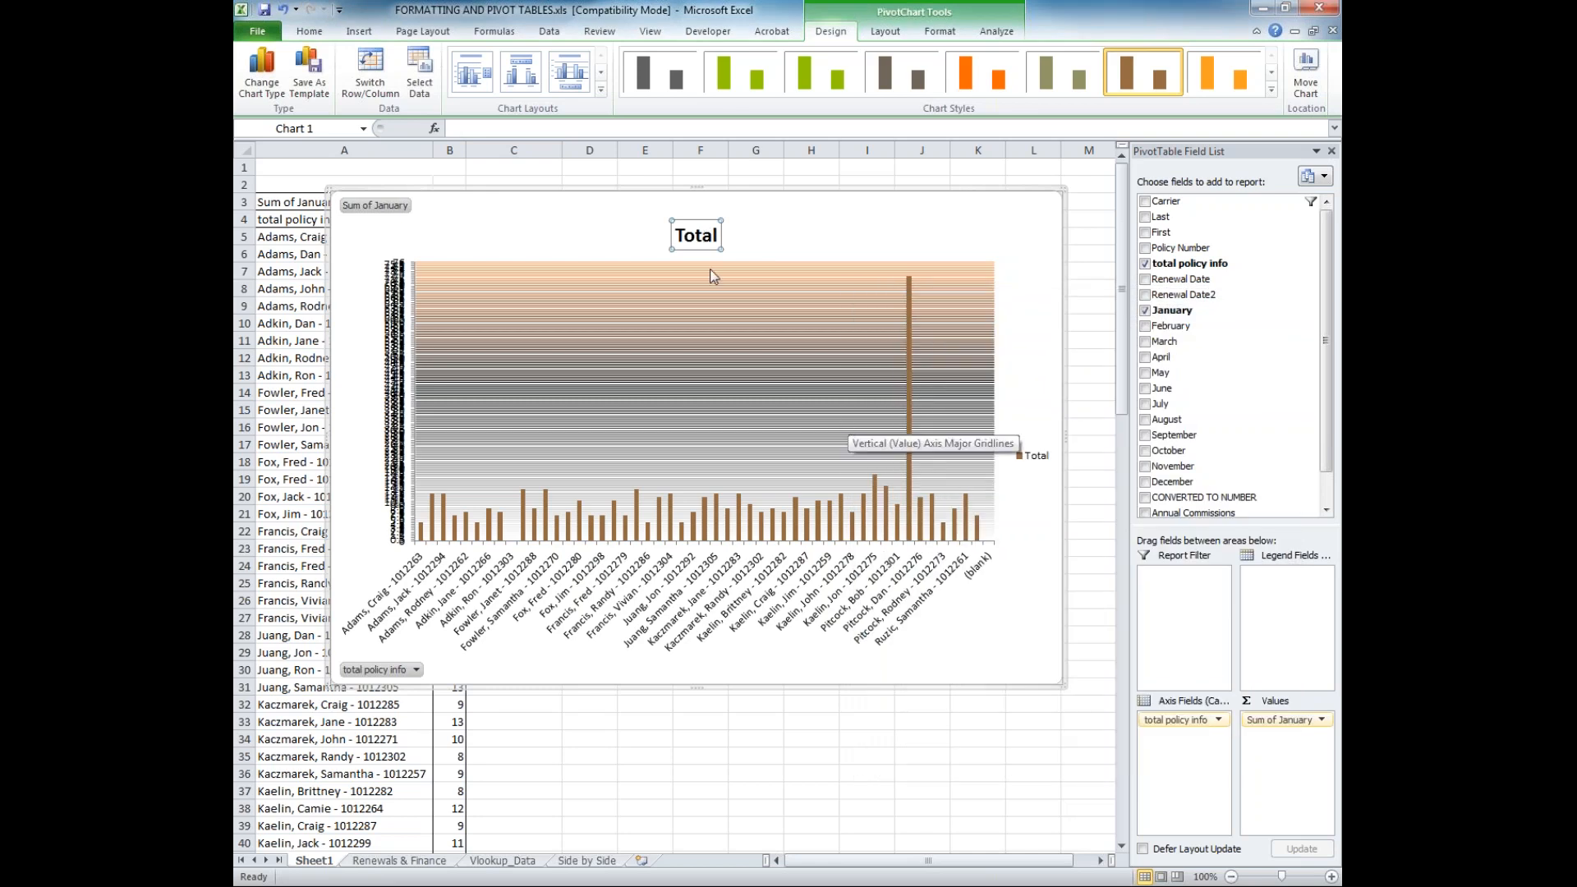
{"action": "key", "text": "Delete"}
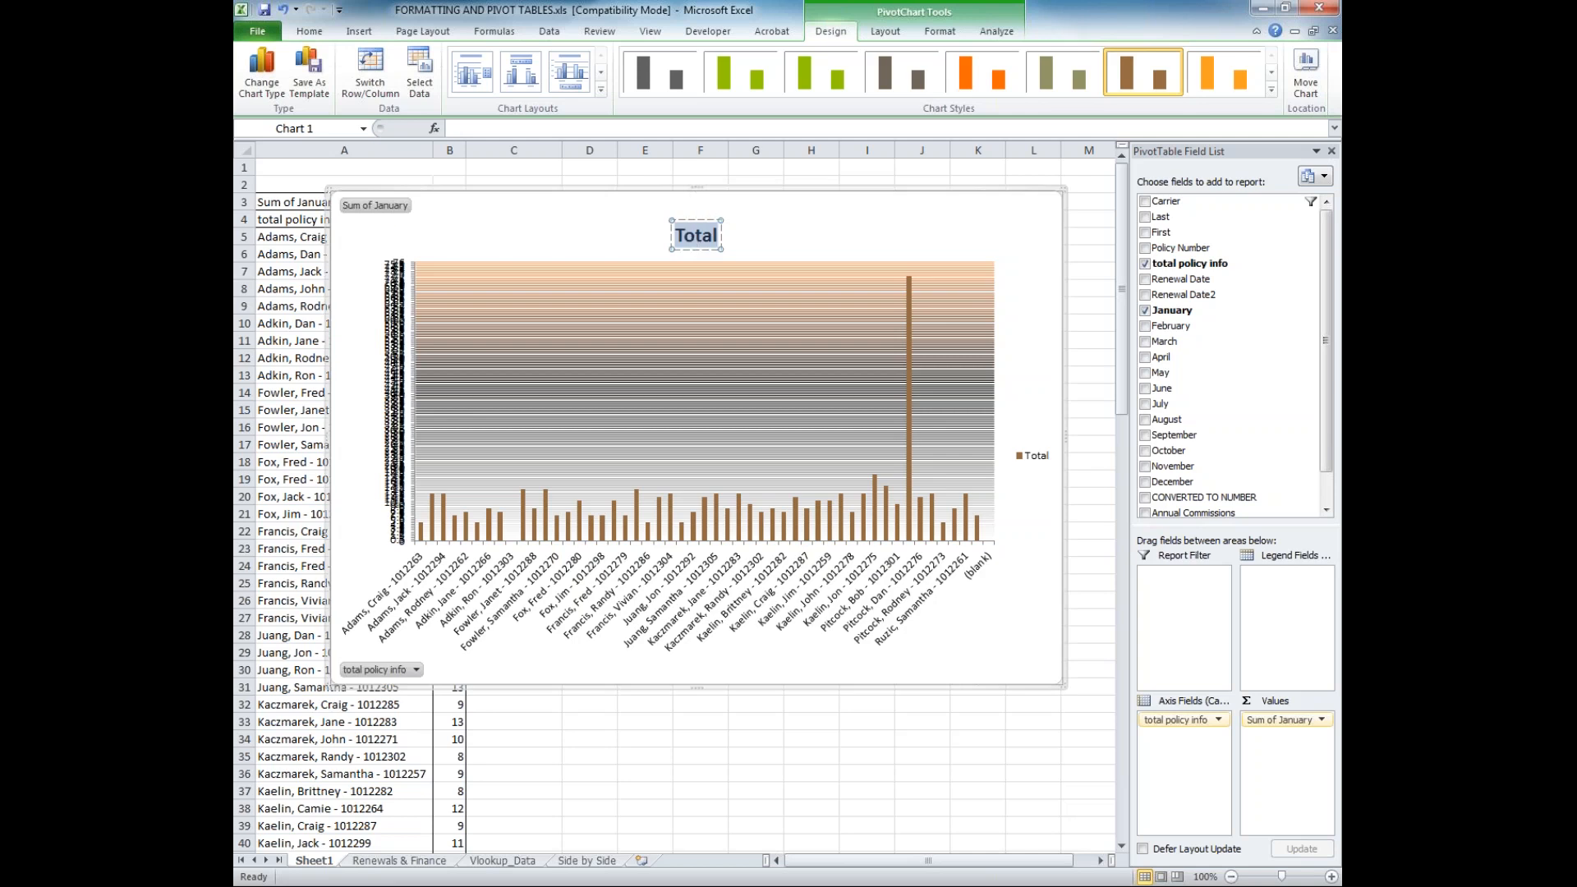